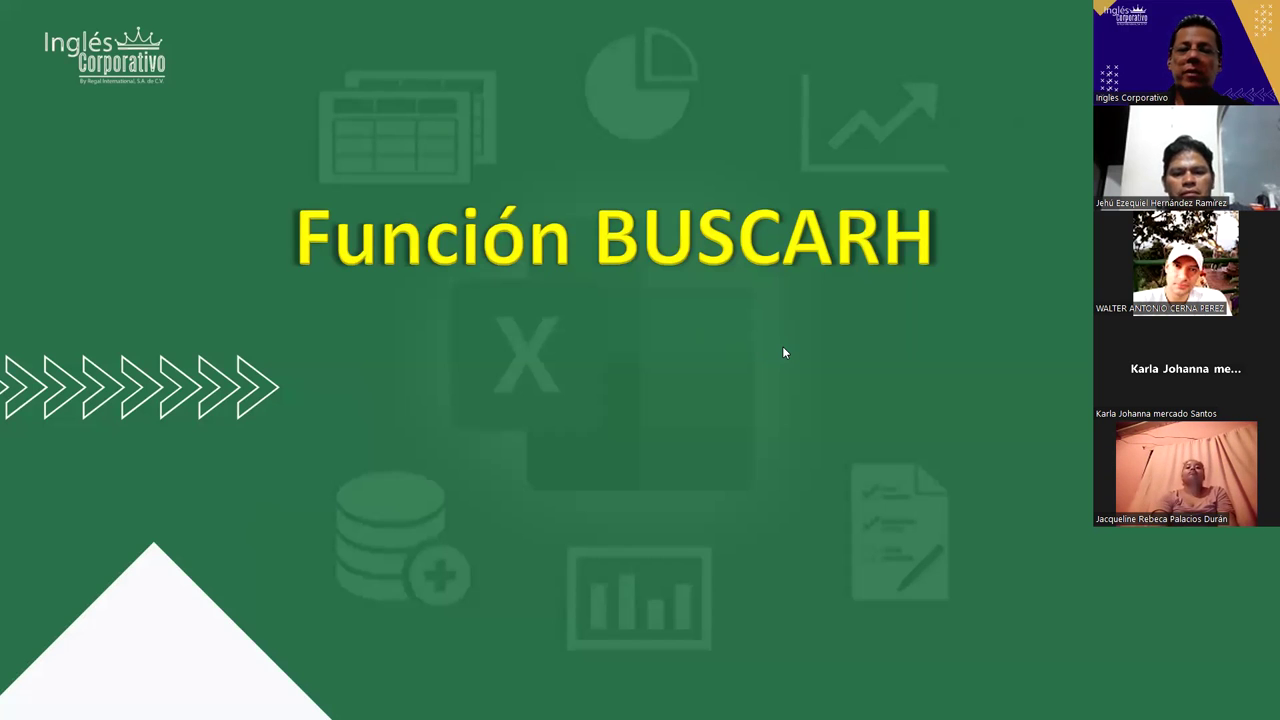
# - Advance to the Objetivo slide and switch to the Excel workbook
pyautogui.press('Right')
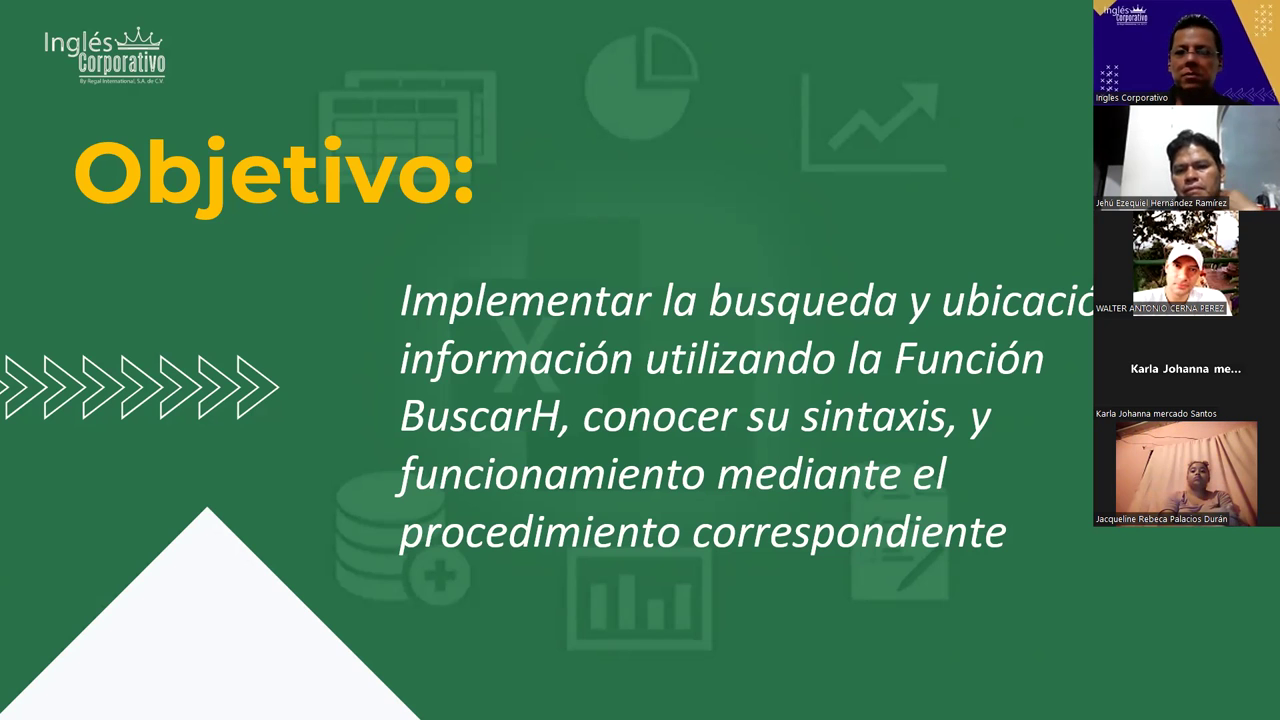
pyautogui.hotkey('alt', 'Tab')
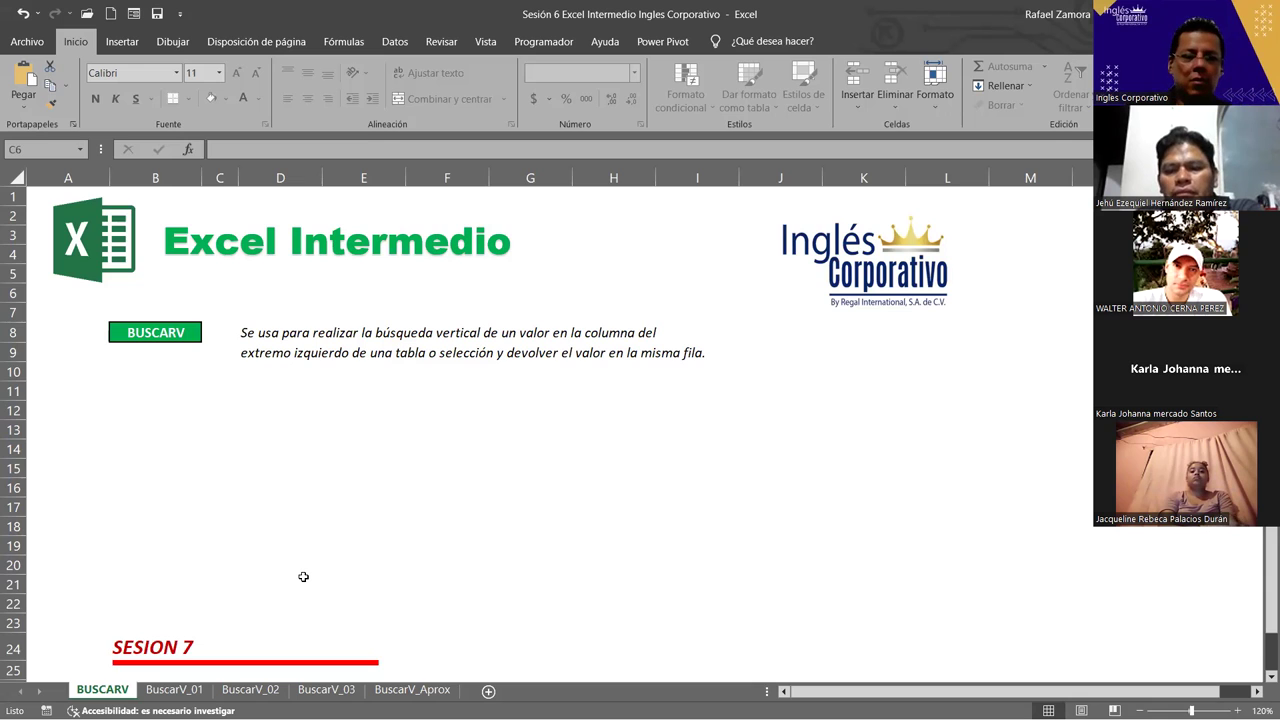
# - Open the BuscarV_01 sheet, inspect the sales formula in J4, and select D16
pyautogui.click(174, 690)
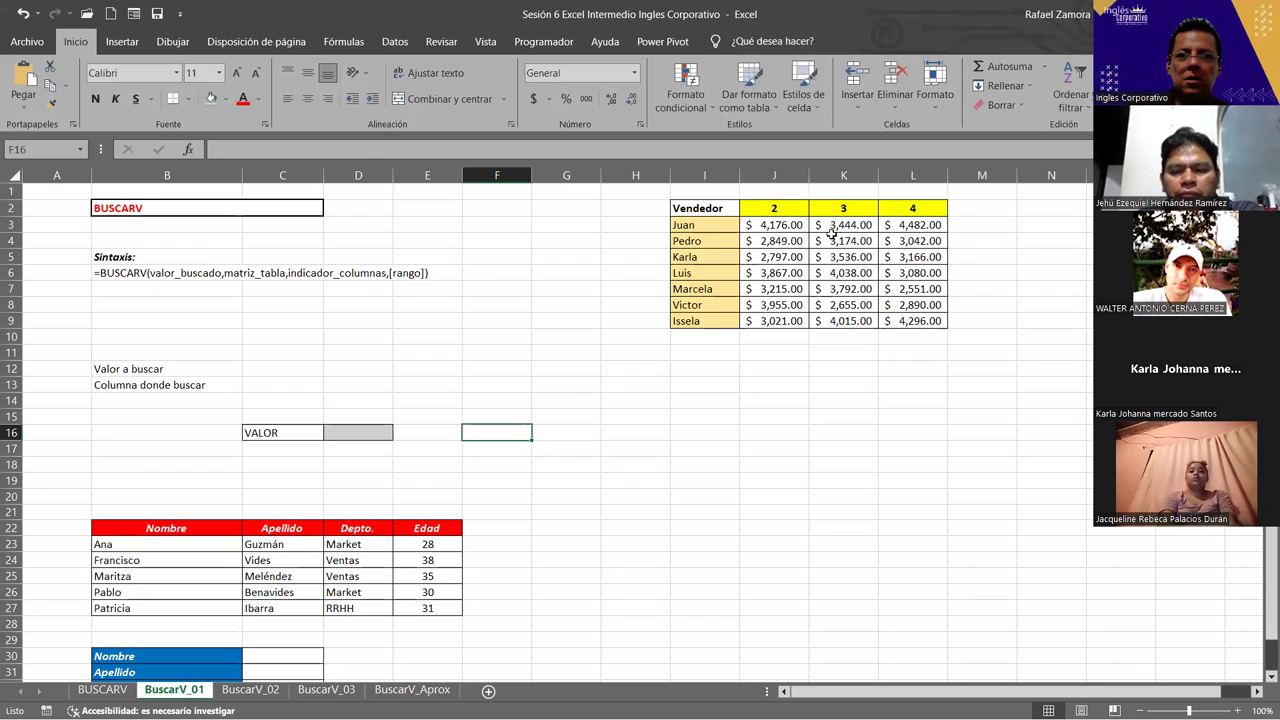
pyautogui.click(776, 244)
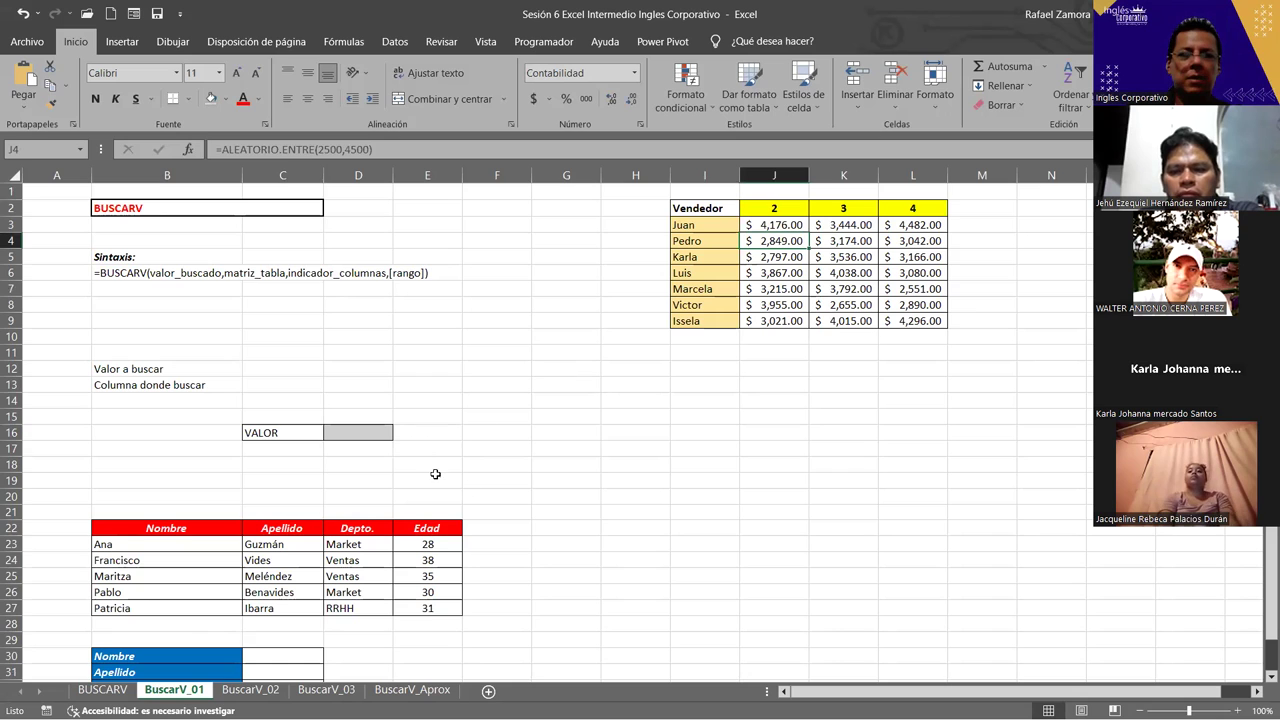
pyautogui.click(472, 387)
pyautogui.scroll(1, 786, 420)
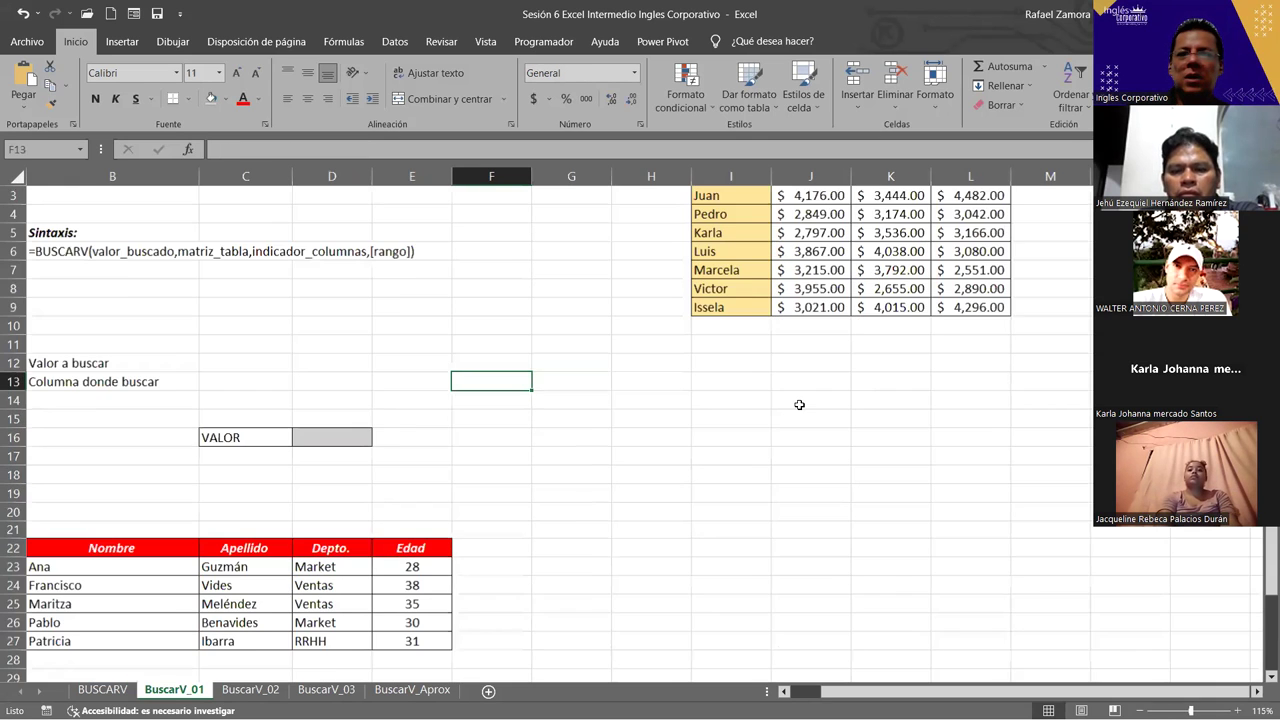
pyautogui.scroll(1, 800, 404)
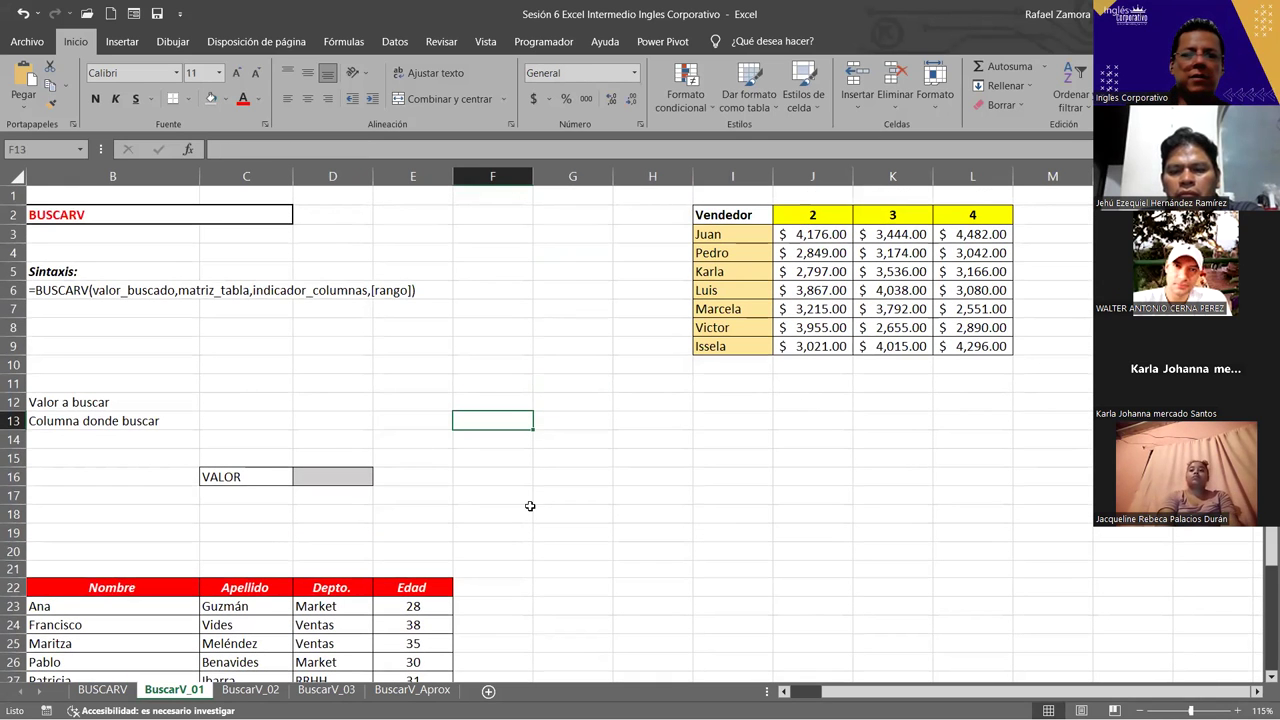
pyautogui.hscroll(-1, 855, 692)
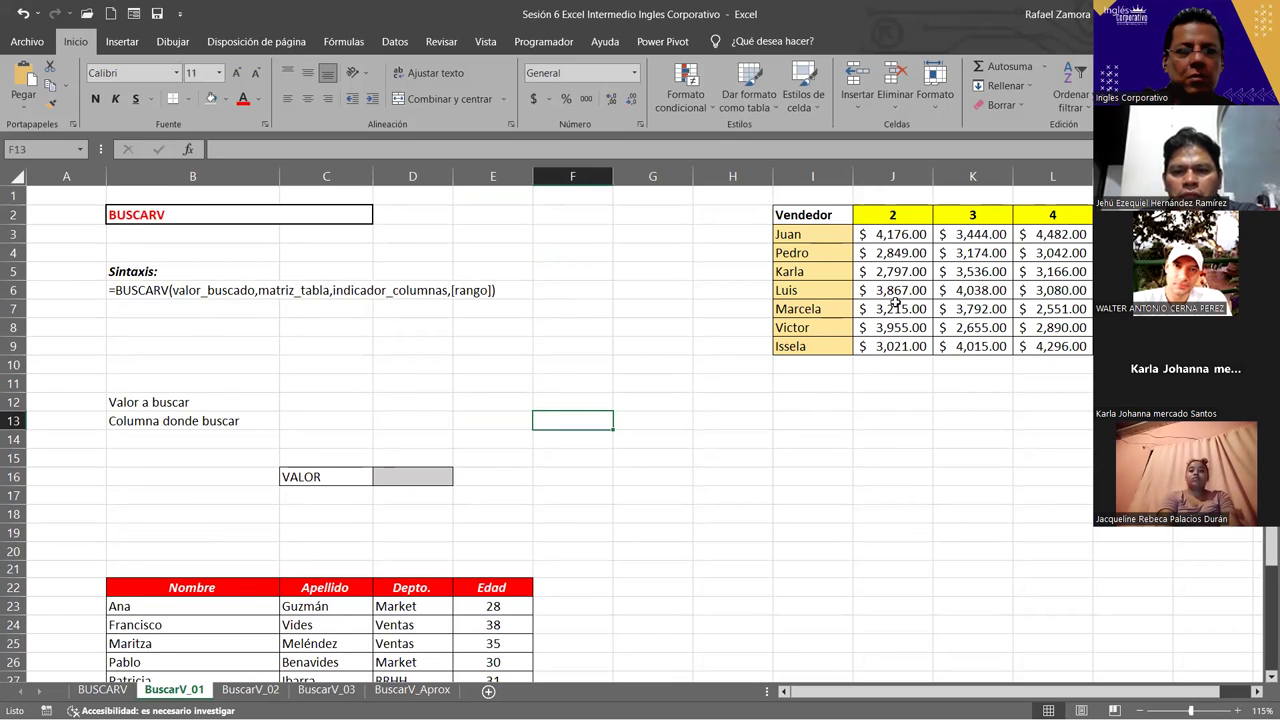
pyautogui.click(440, 471)
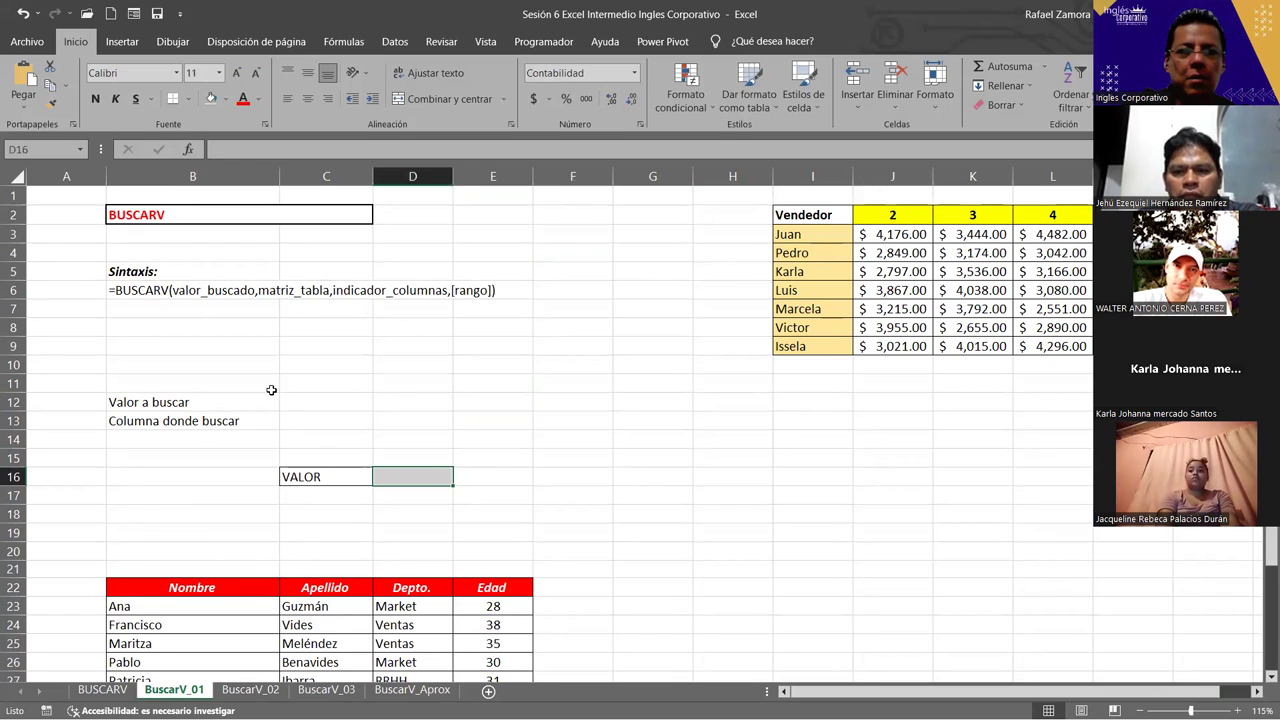
# - Border B12:C13 and make the B12:B13 labels bold, italic, with light orange fill
pyautogui.moveTo(226, 401); pyautogui.dragTo(296, 414)
pyautogui.click(188, 101)
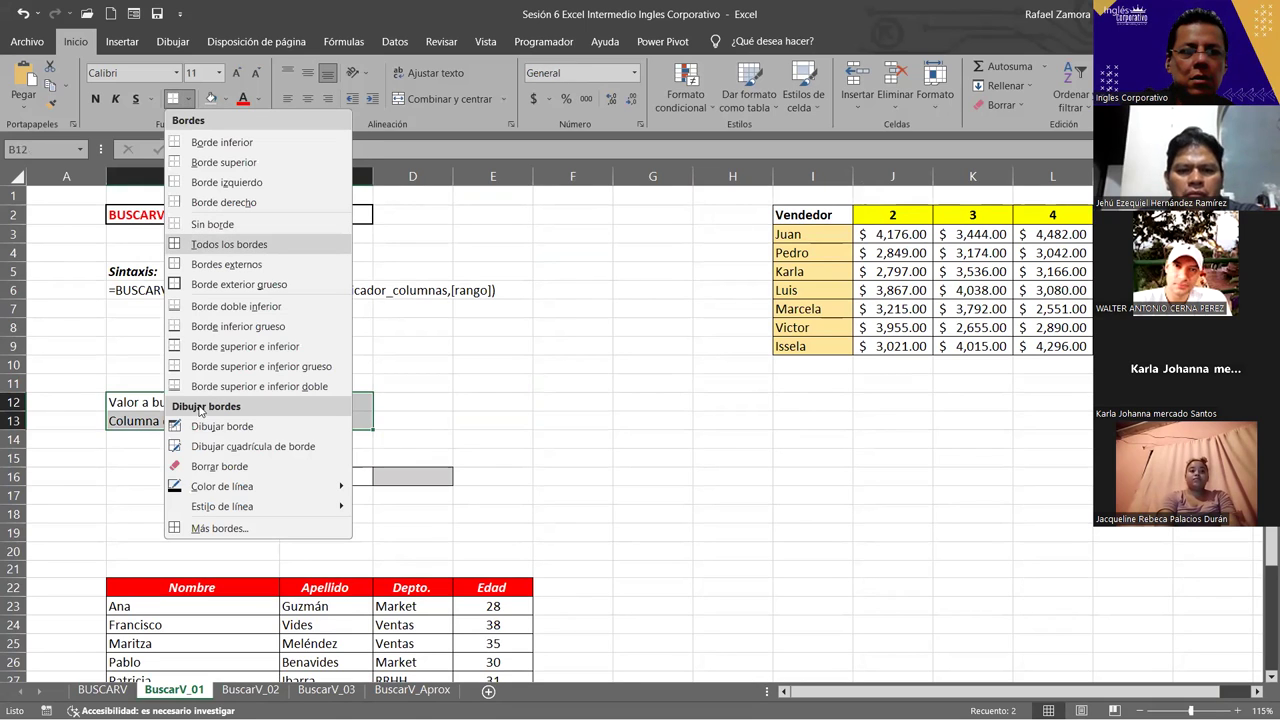
pyautogui.click(195, 244)
pyautogui.moveTo(200, 401); pyautogui.dragTo(200, 418)
pyautogui.hotkey('ctrl', 'n')
pyautogui.hotkey('ctrl', 'k')
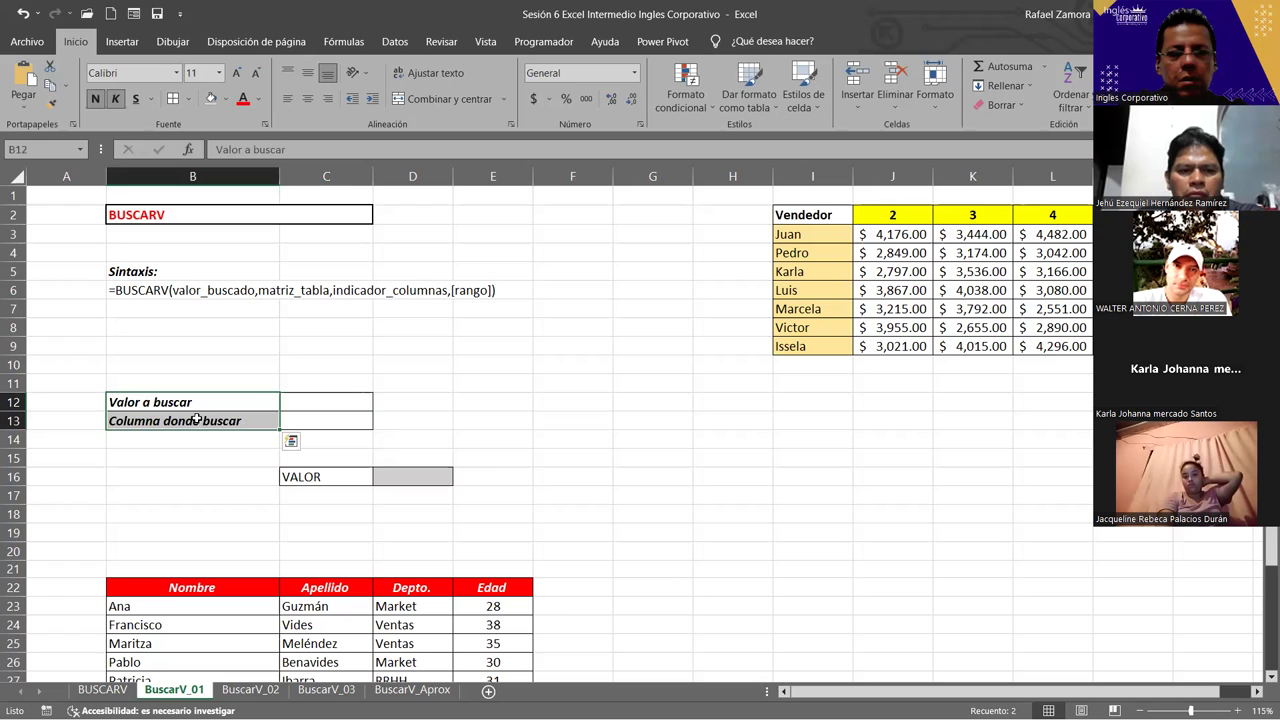
pyautogui.click(226, 98)
pyautogui.click(277, 120)
# - Enter Juan in C12 and 3 in C13, then select D16
pyautogui.click(329, 402)
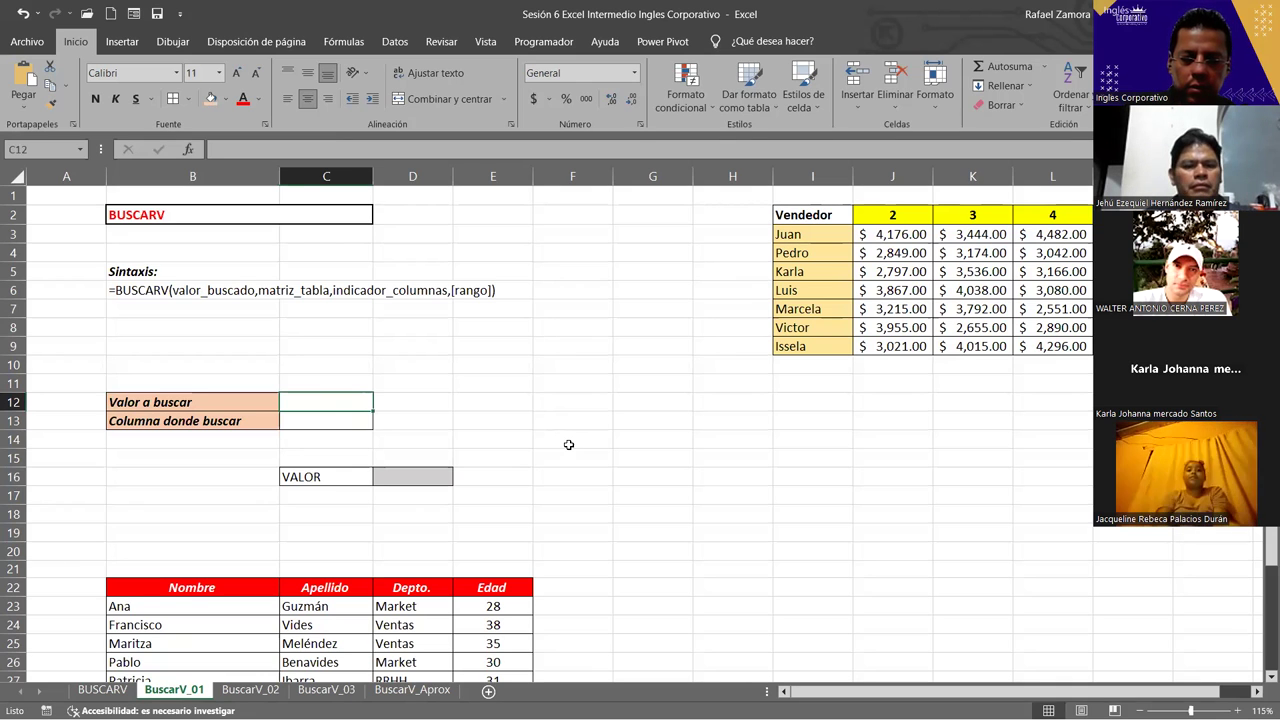
pyautogui.write('Juan')
pyautogui.press('Return')
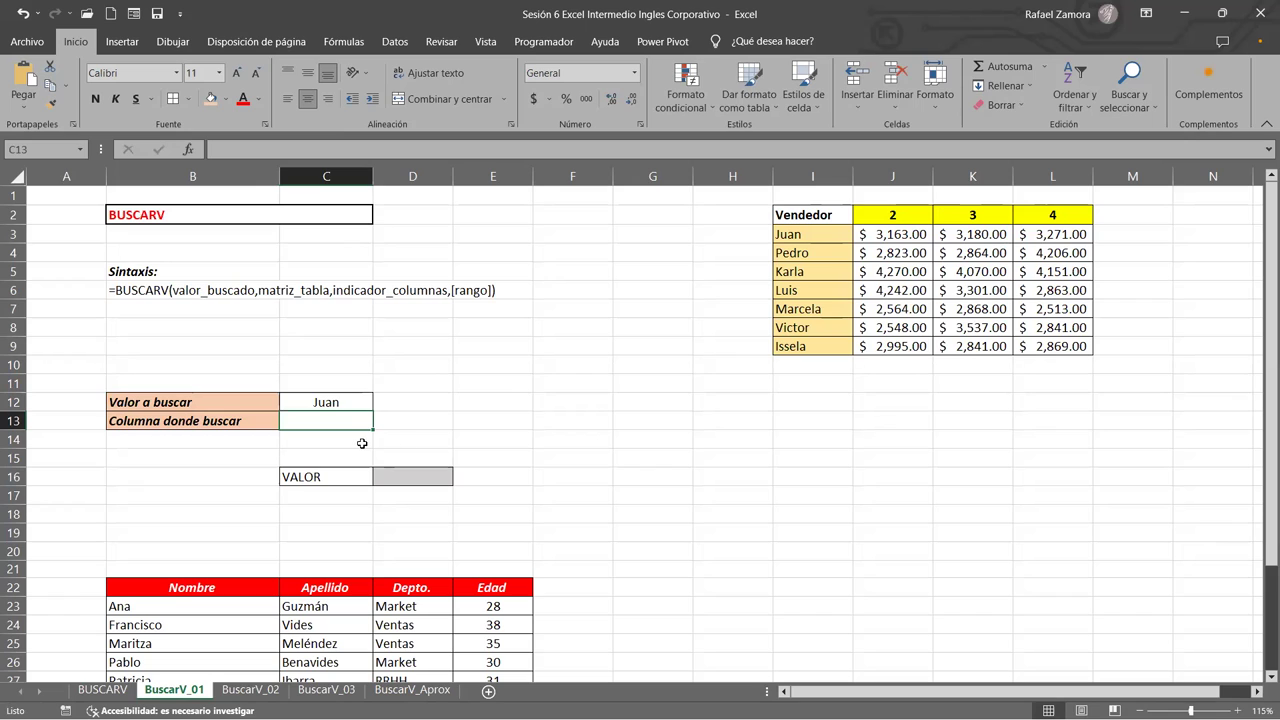
pyautogui.write('3')
pyautogui.press('Return')
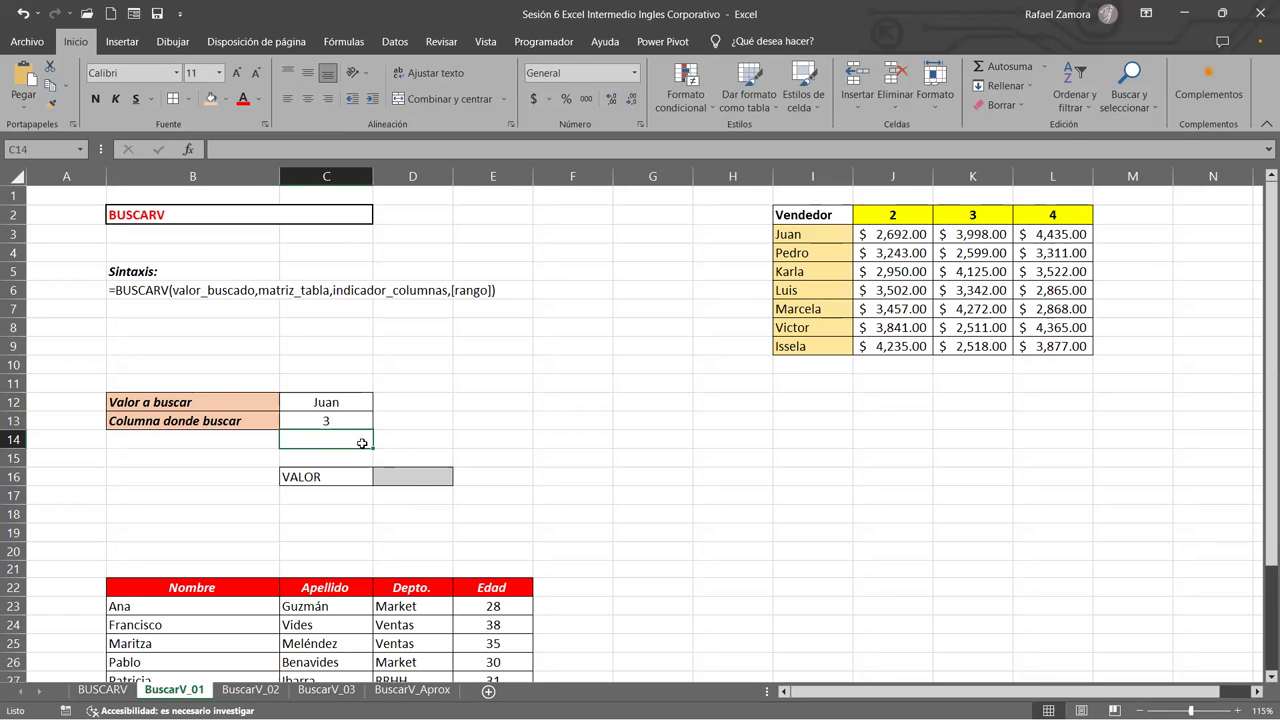
pyautogui.click(414, 476)
# - Start a BUSCARV formula in D16 using C12 as lookup value and I3:L9 as range
pyautogui.write('=')
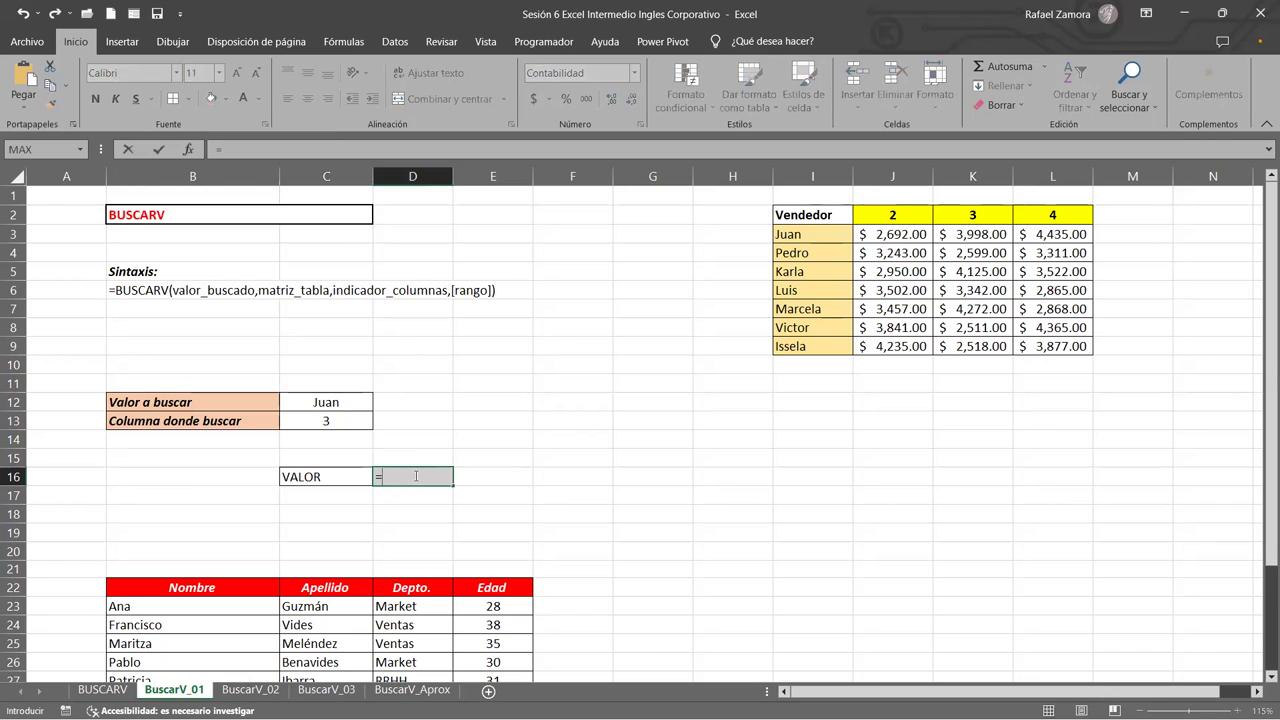
pyautogui.write('buscar')
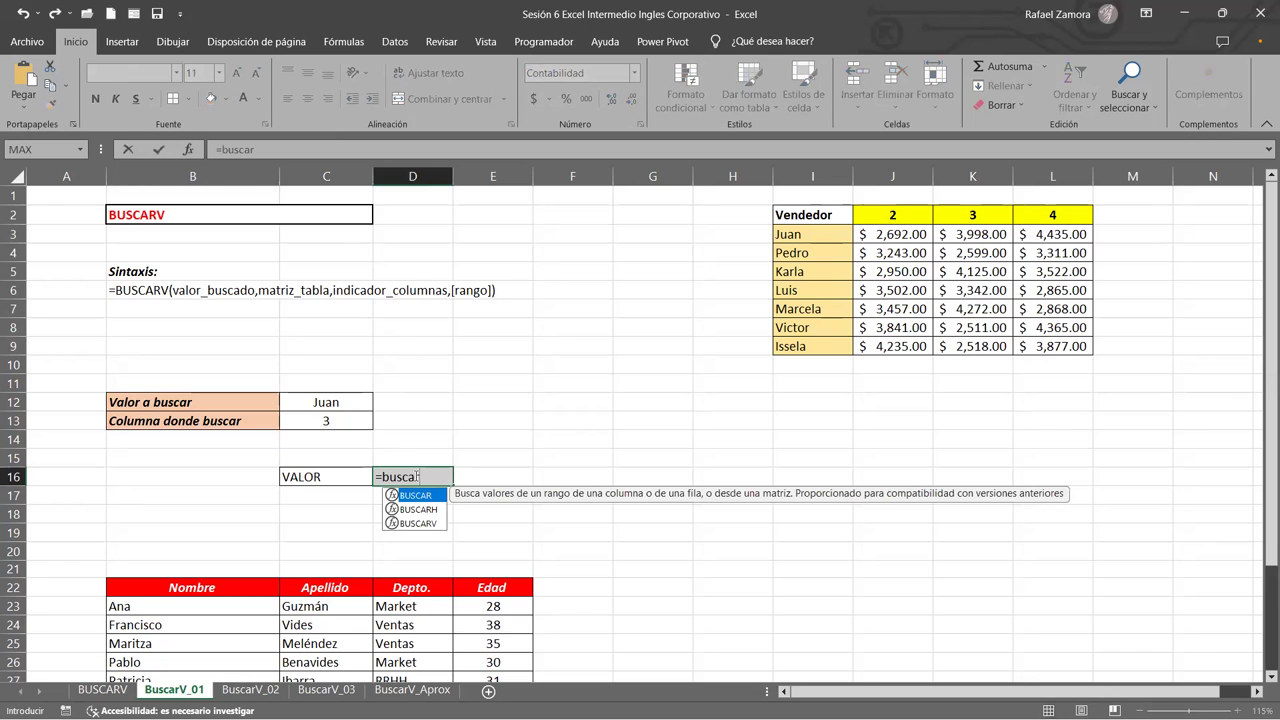
pyautogui.write('v')
pyautogui.press('Tab')
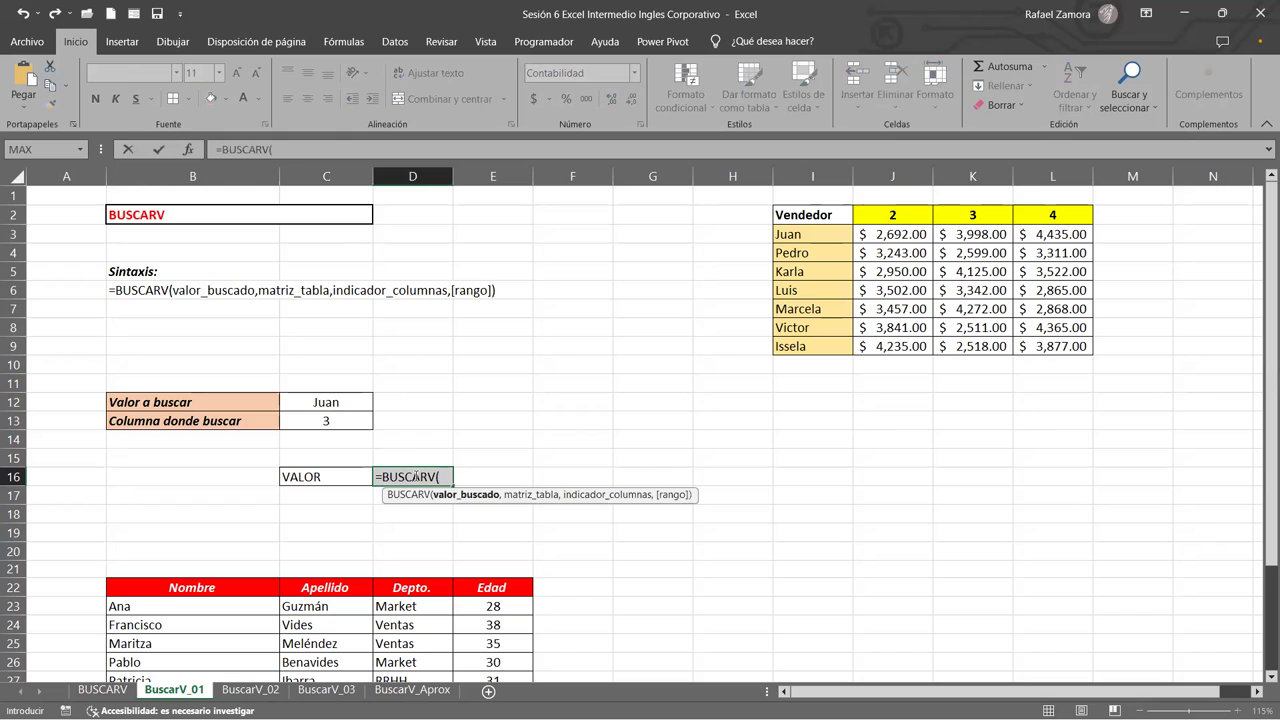
pyautogui.click(353, 405)
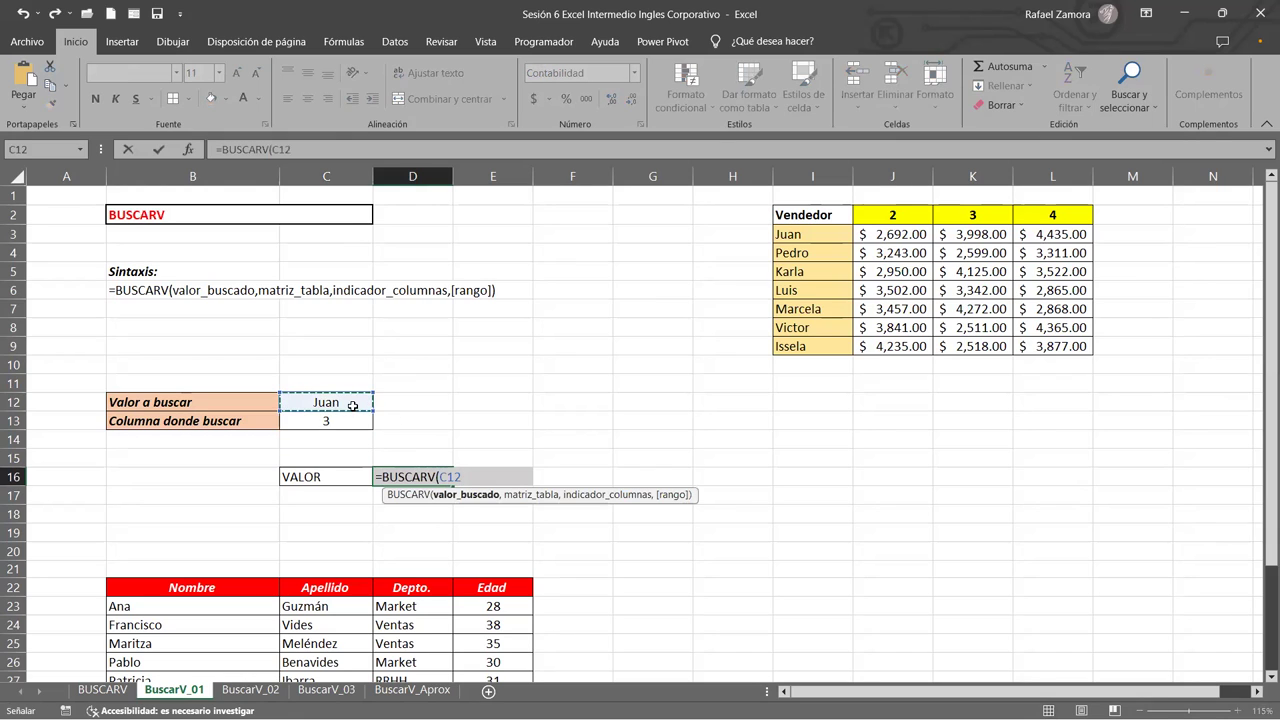
pyautogui.write(',')
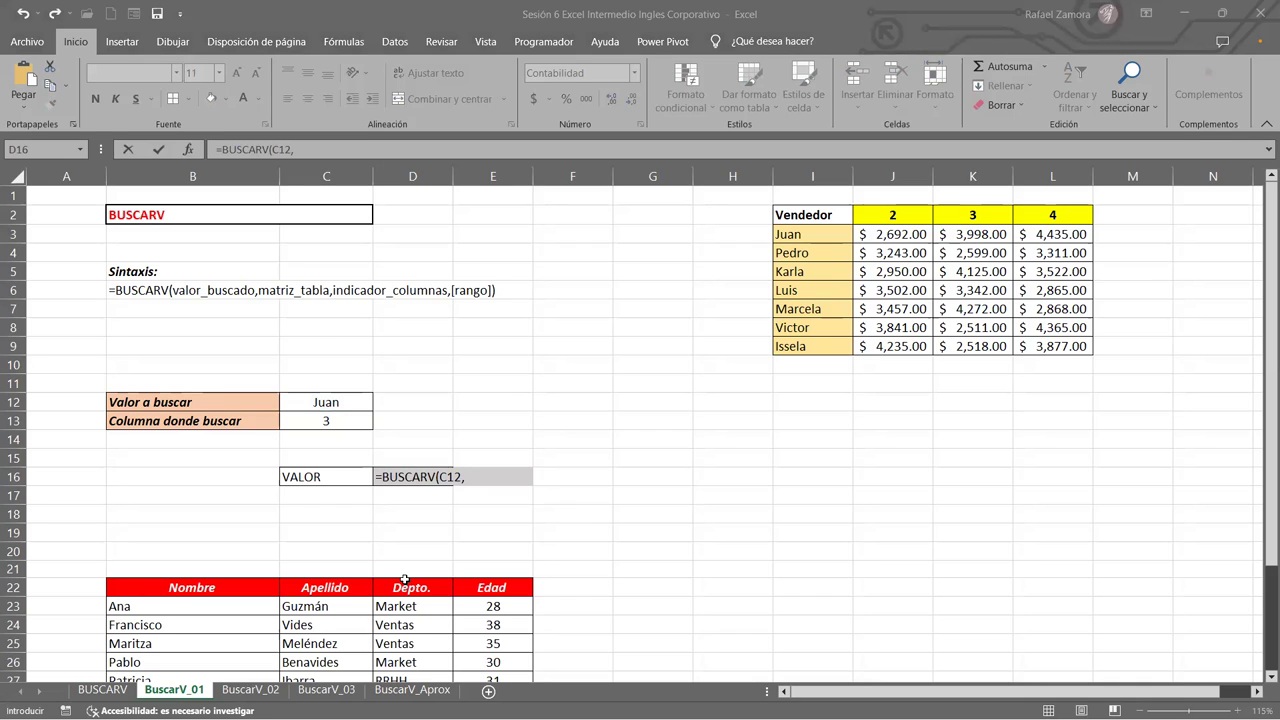
pyautogui.moveTo(841, 239); pyautogui.dragTo(831, 265)
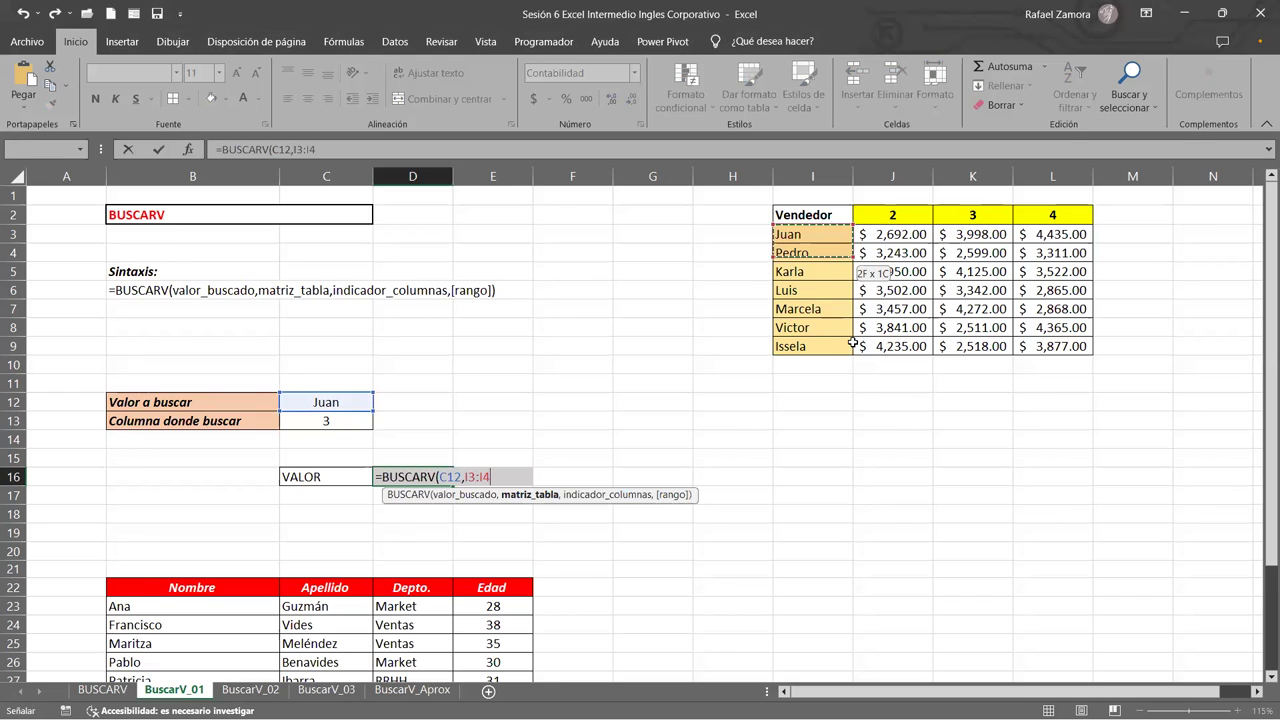
pyautogui.moveTo(1035, 342); pyautogui.dragTo(1040, 346)
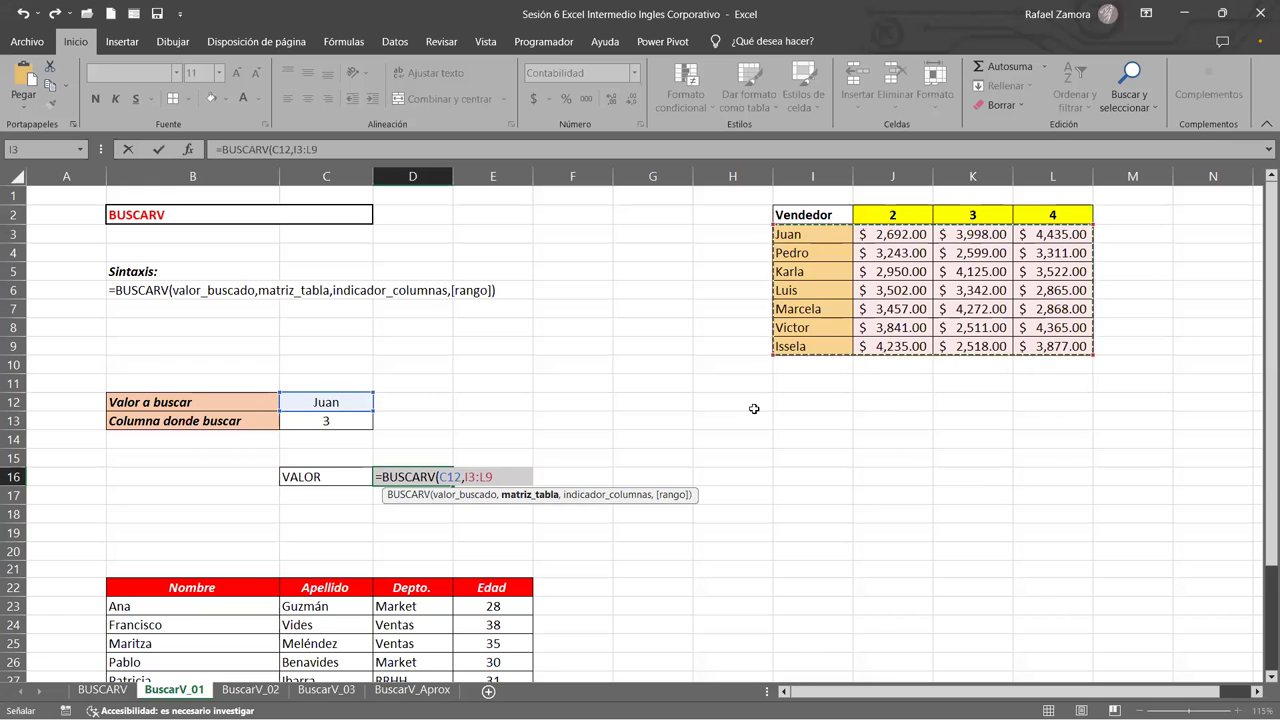
# - Finish the formula with C13 as column and FALSO for exact match, returning $3,109.00
pyautogui.write(',')
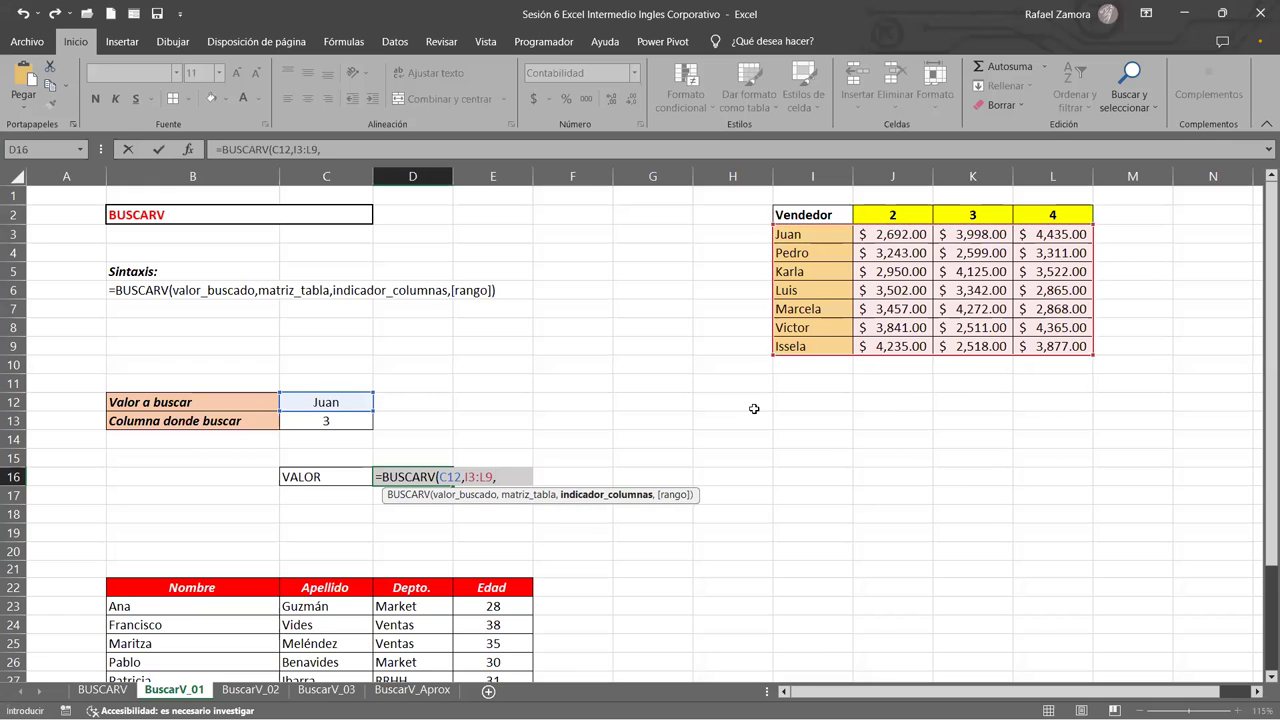
pyautogui.click(321, 422)
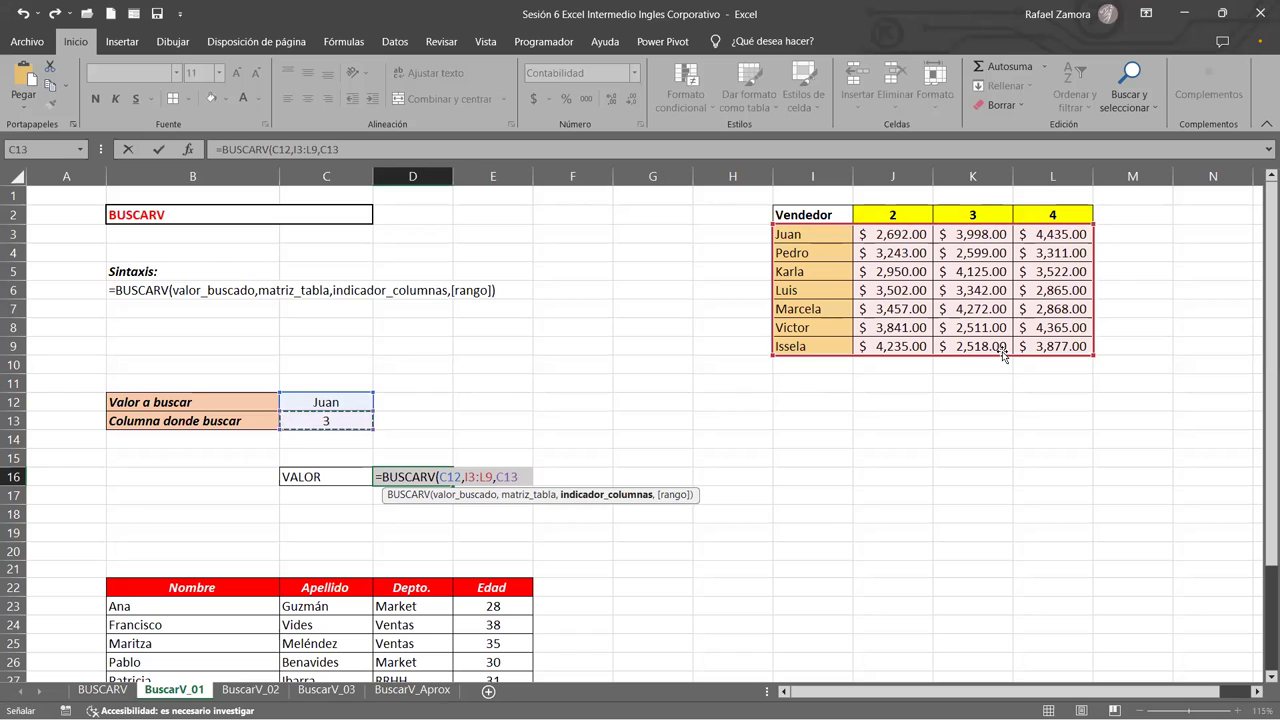
pyautogui.write(',')
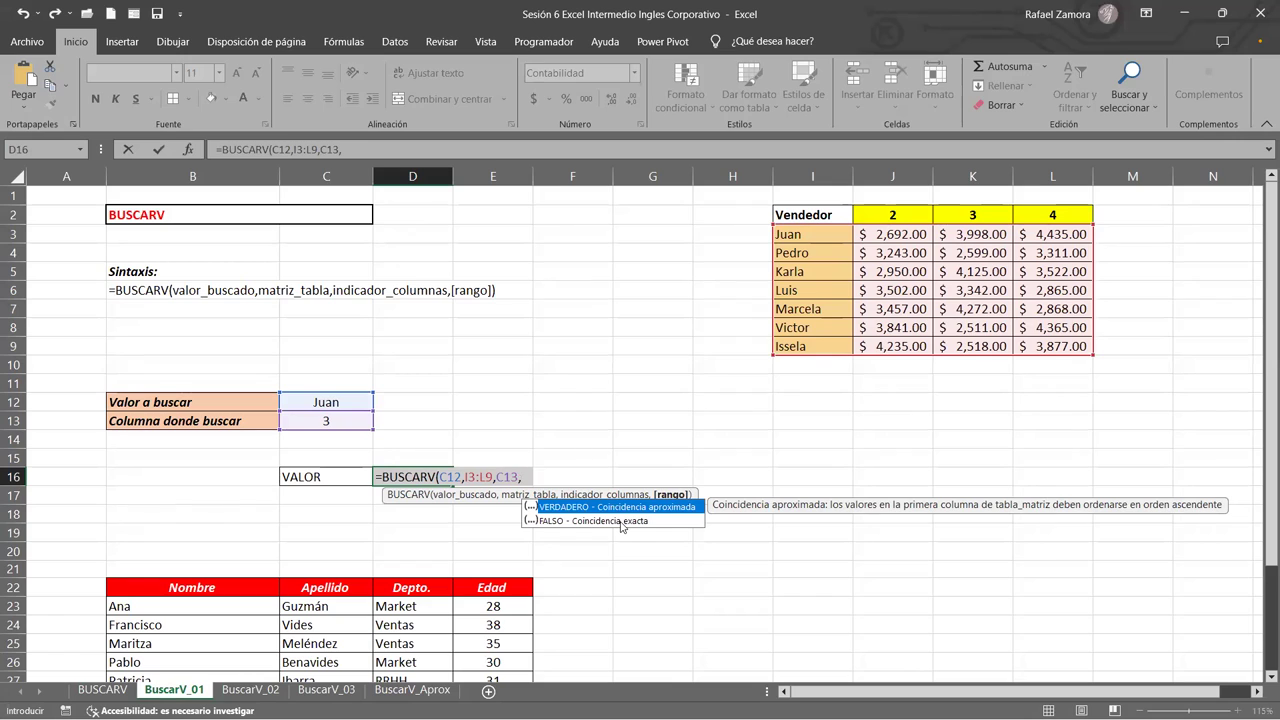
pyautogui.click(621, 521)
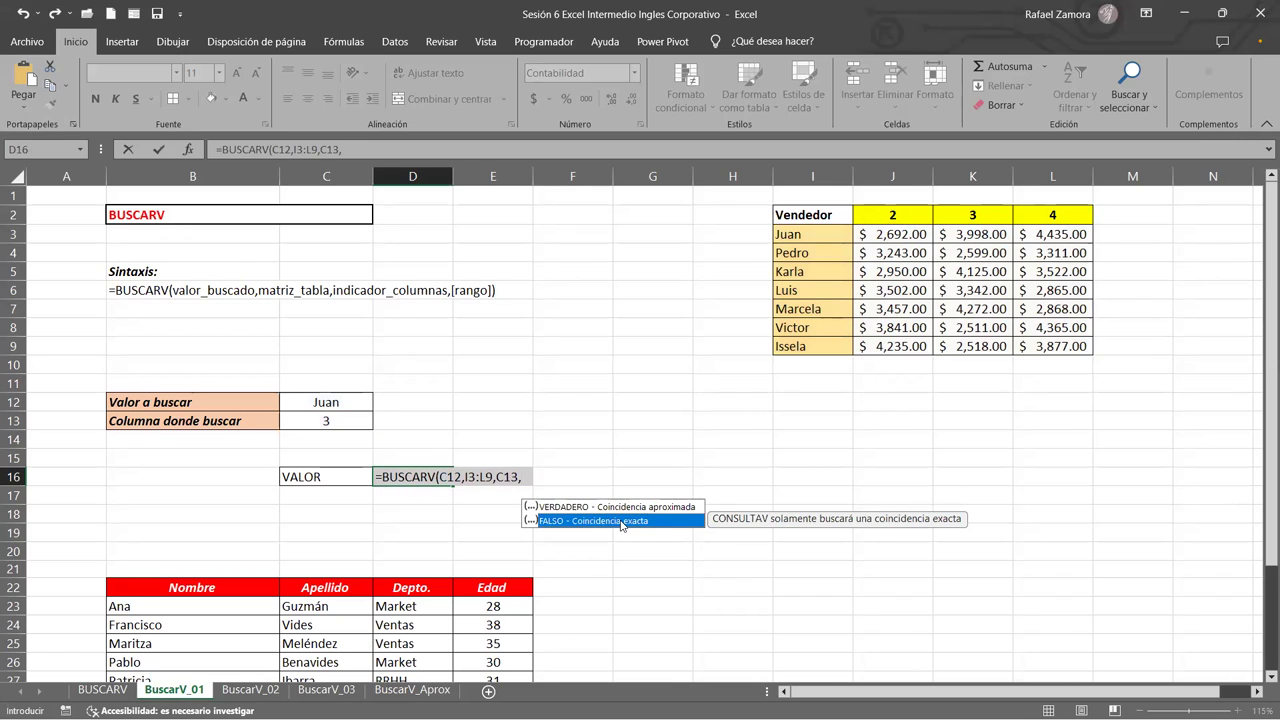
pyautogui.doubleClick(621, 521)
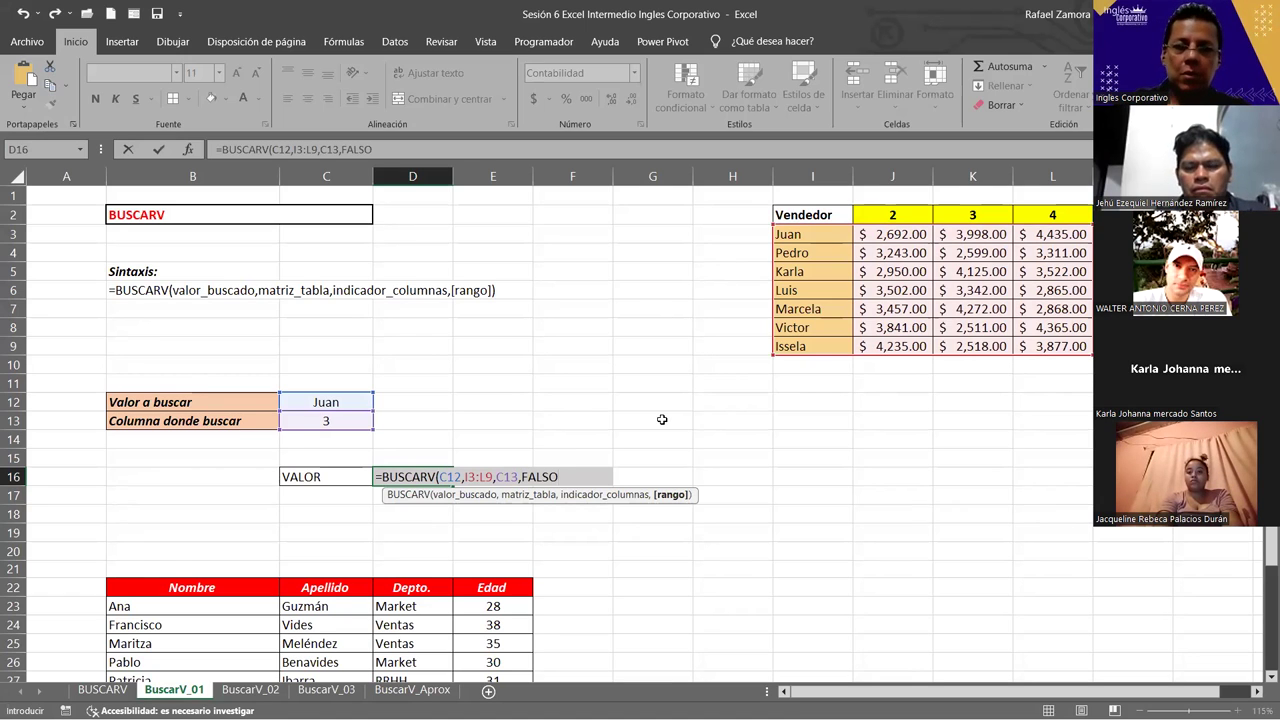
pyautogui.write(')')
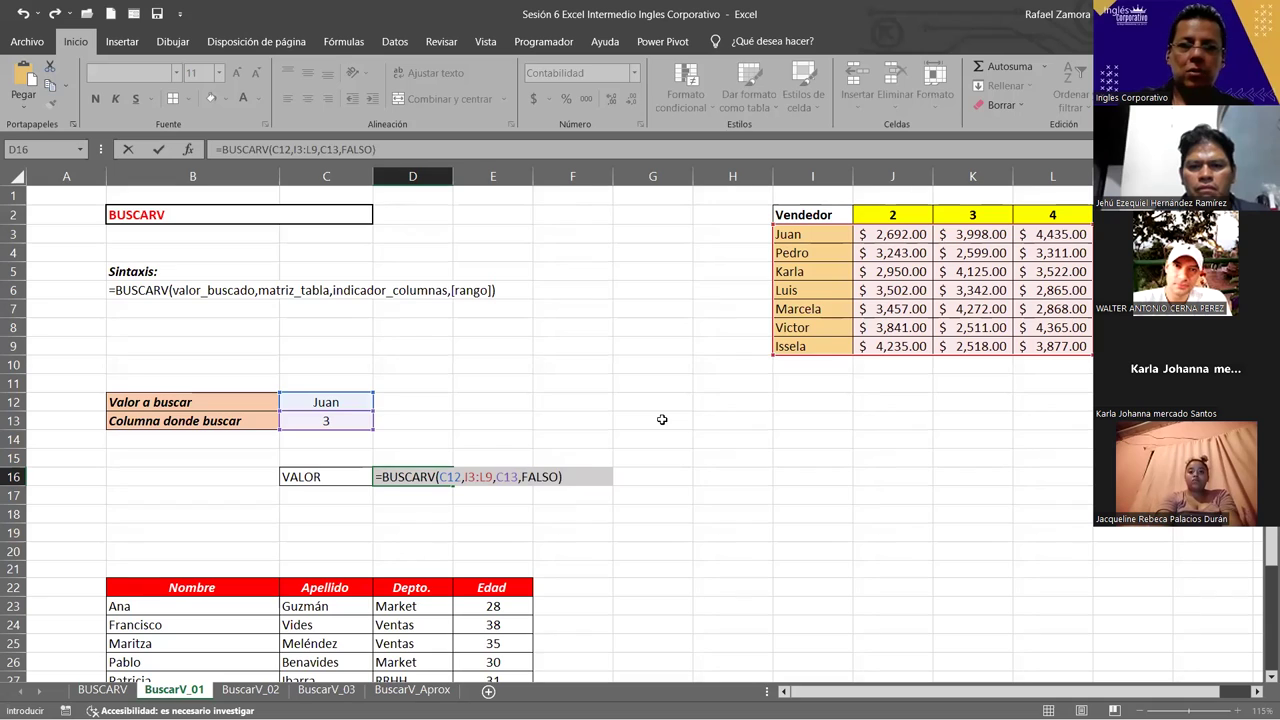
pyautogui.press('Return')
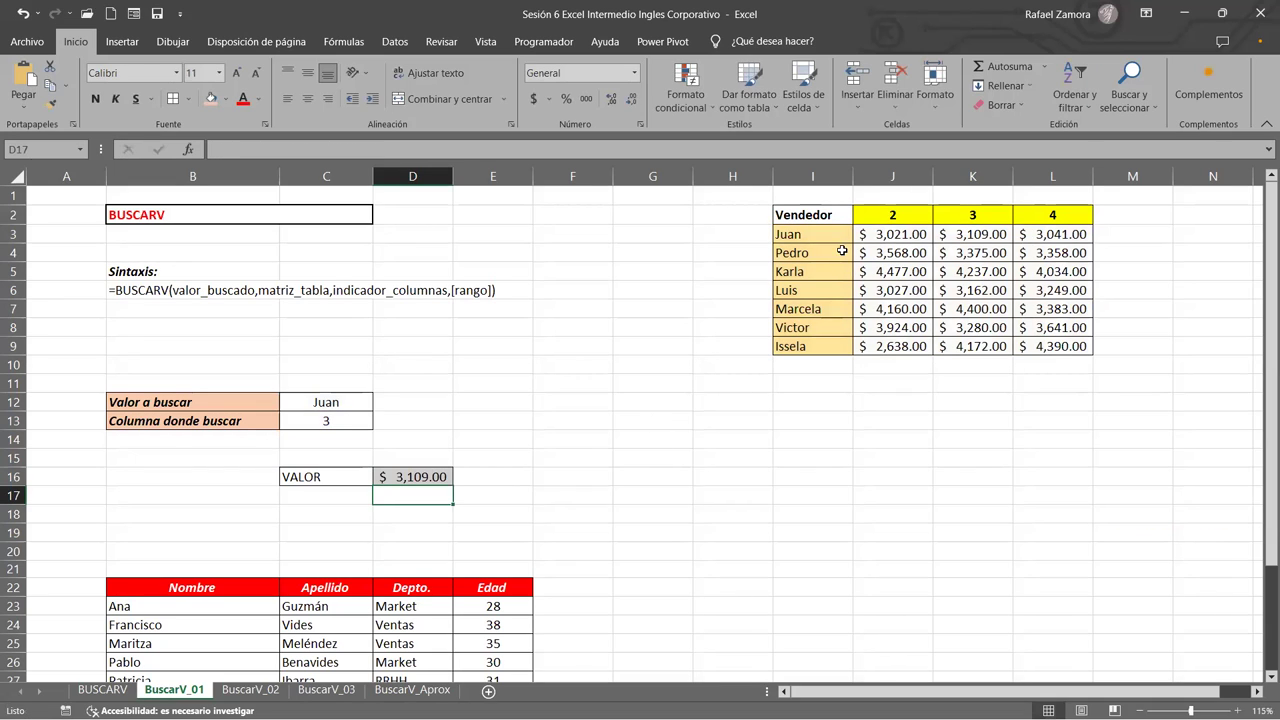
# - Check the random sales formulas and try Luis, then Issela, as the lookup name
pyautogui.click(945, 229)
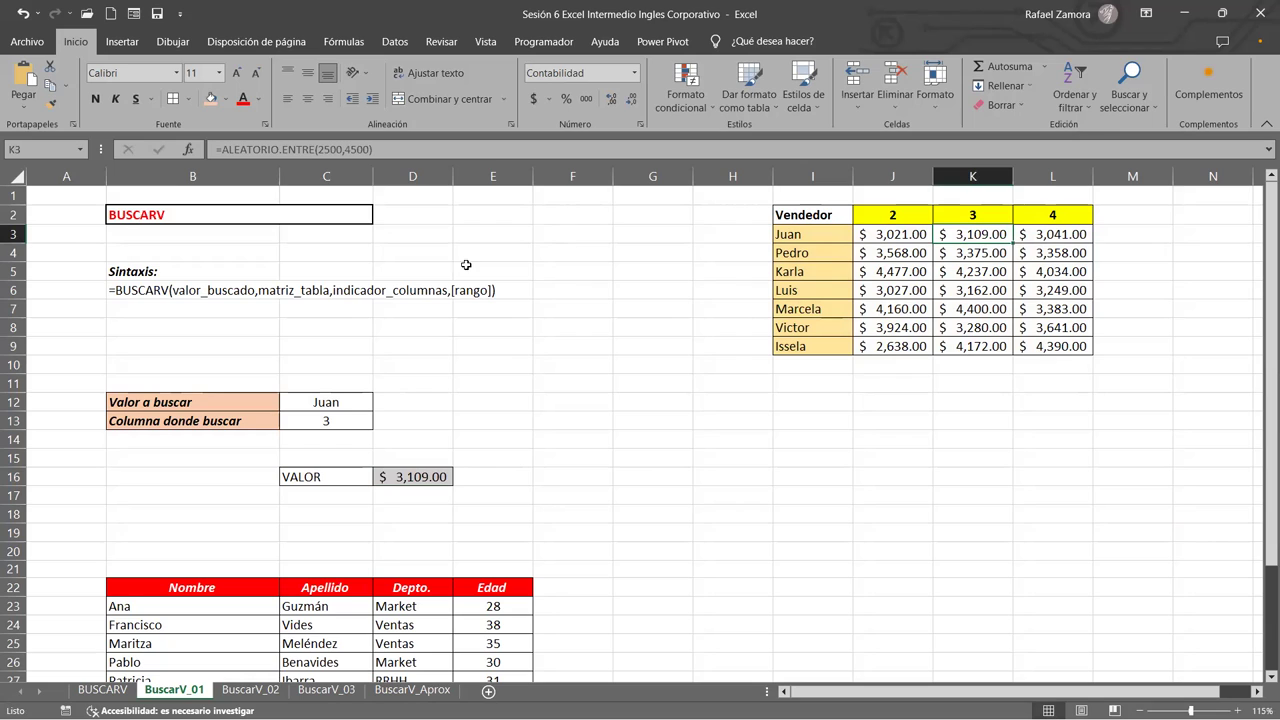
pyautogui.click(350, 405)
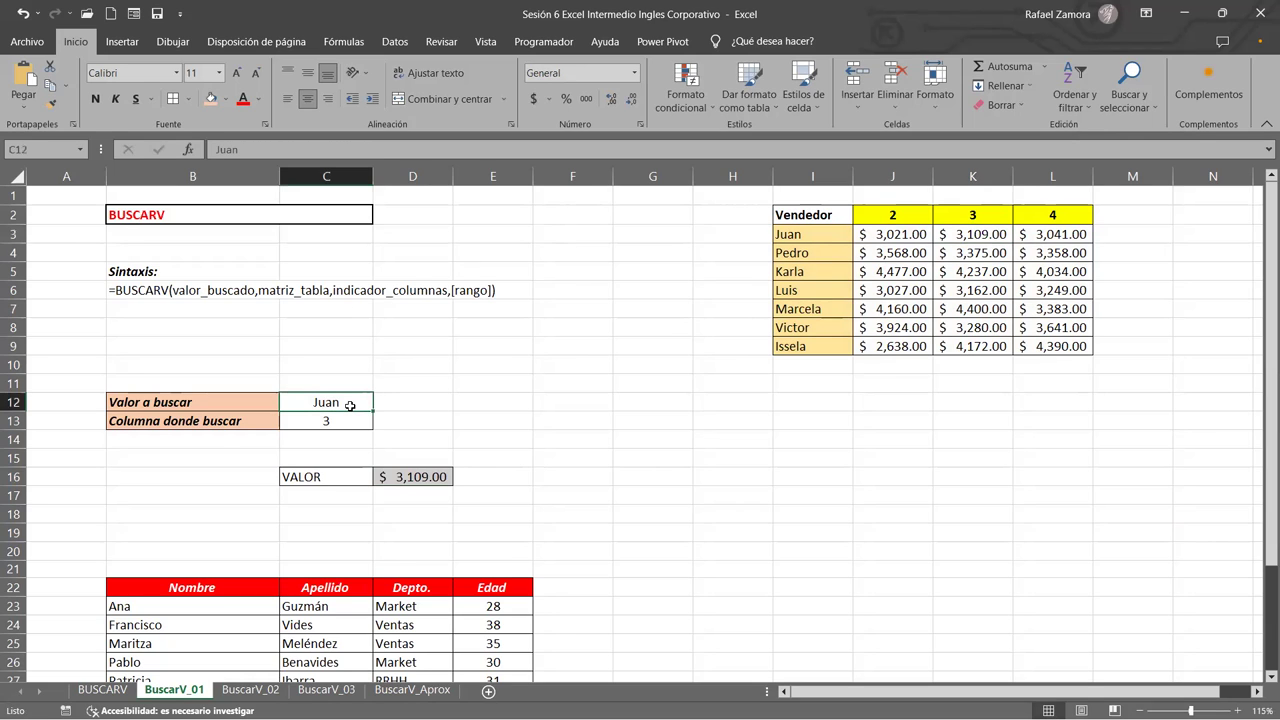
pyautogui.write('Luis')
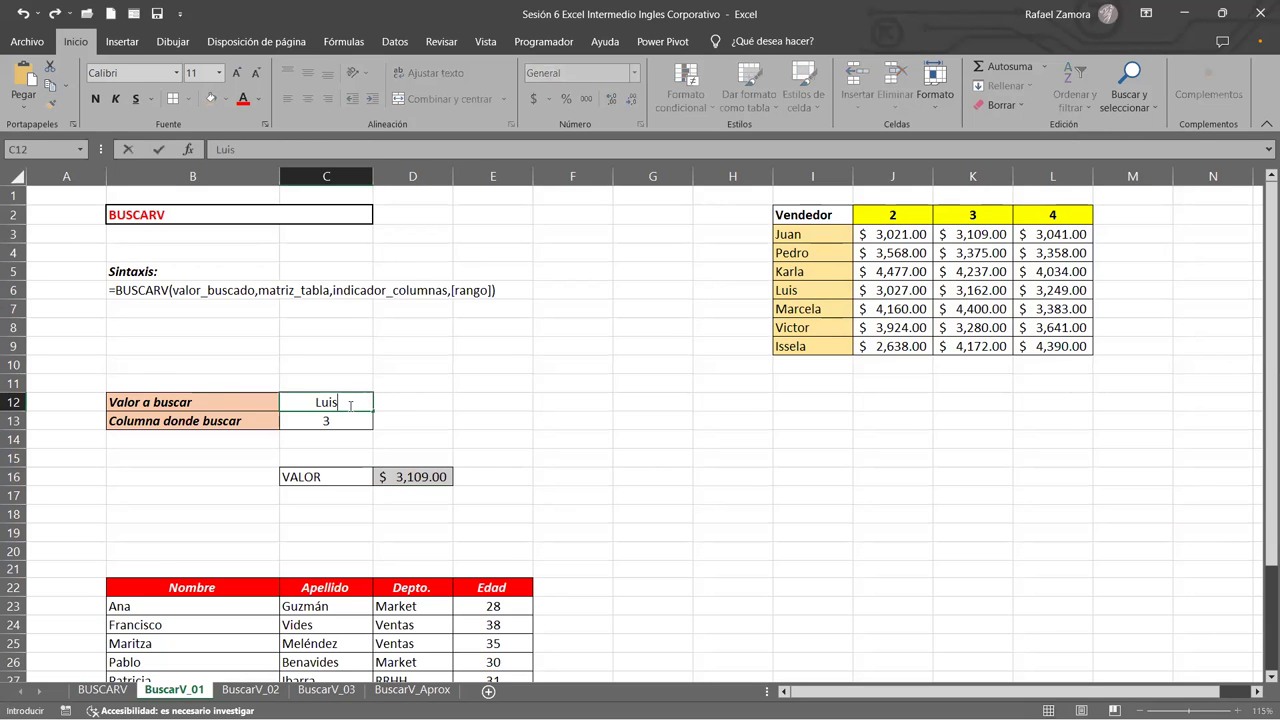
pyautogui.press('Return')
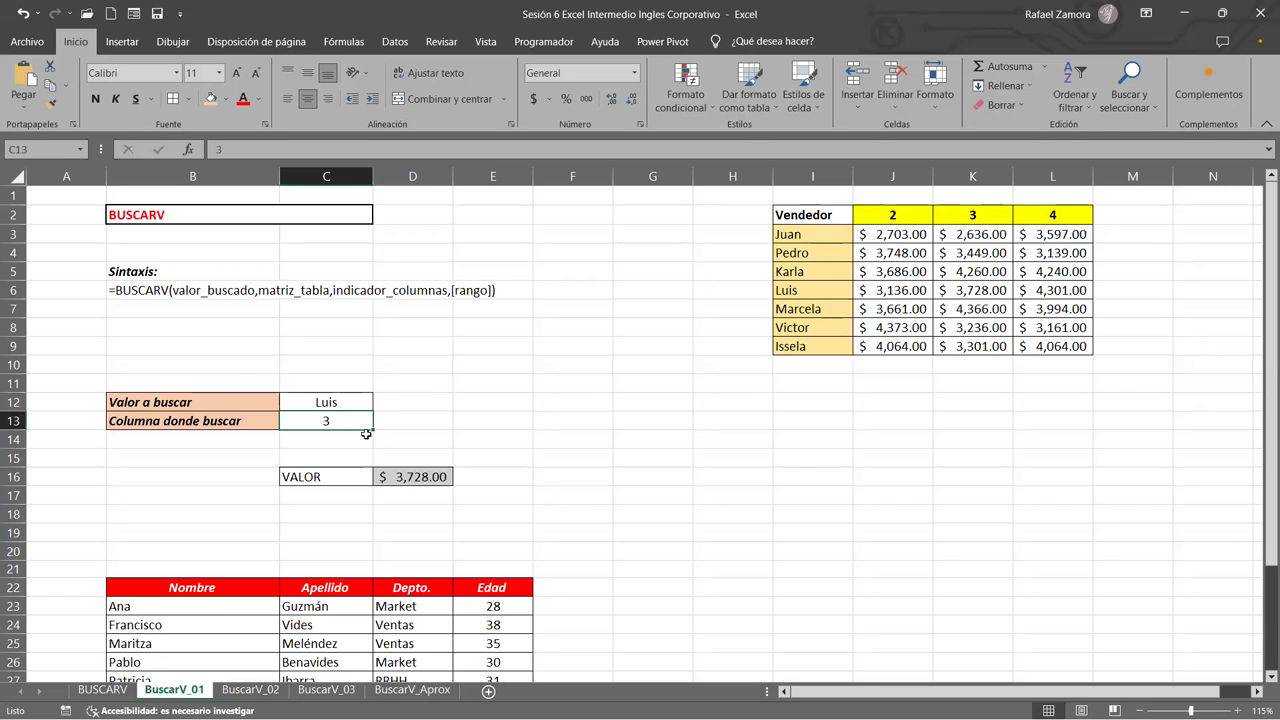
pyautogui.click(1005, 293)
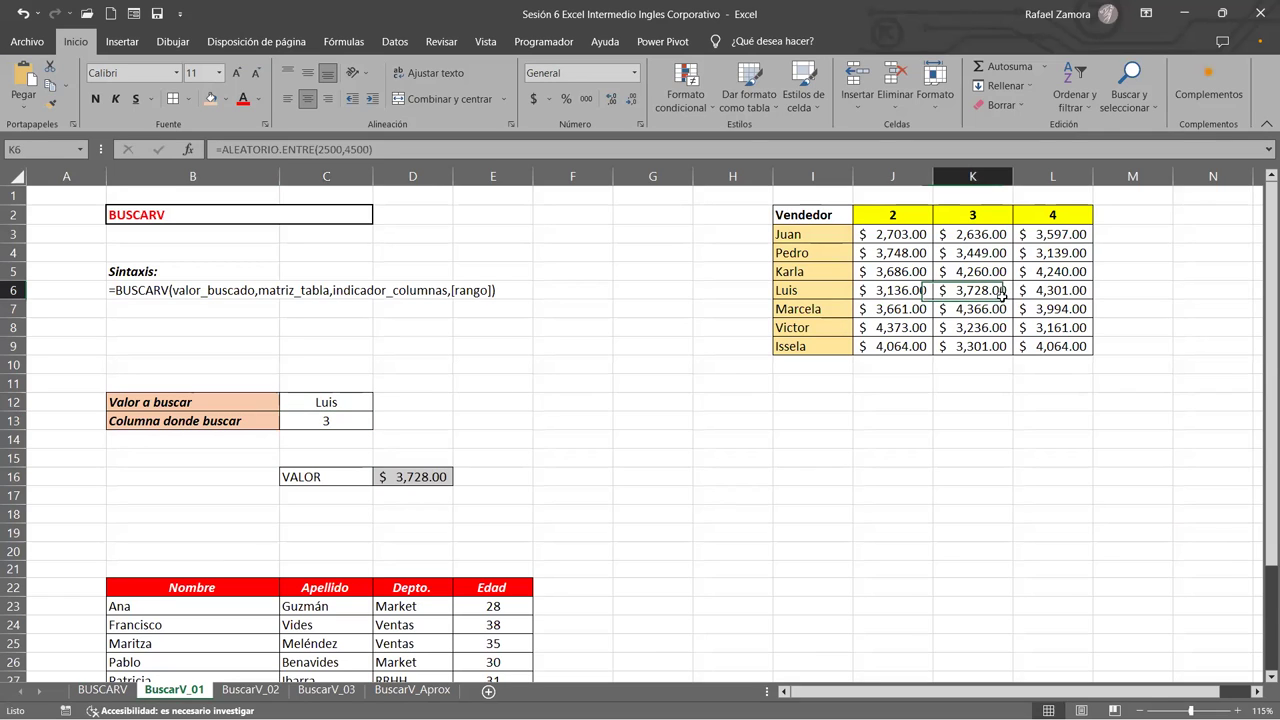
pyautogui.click(360, 402)
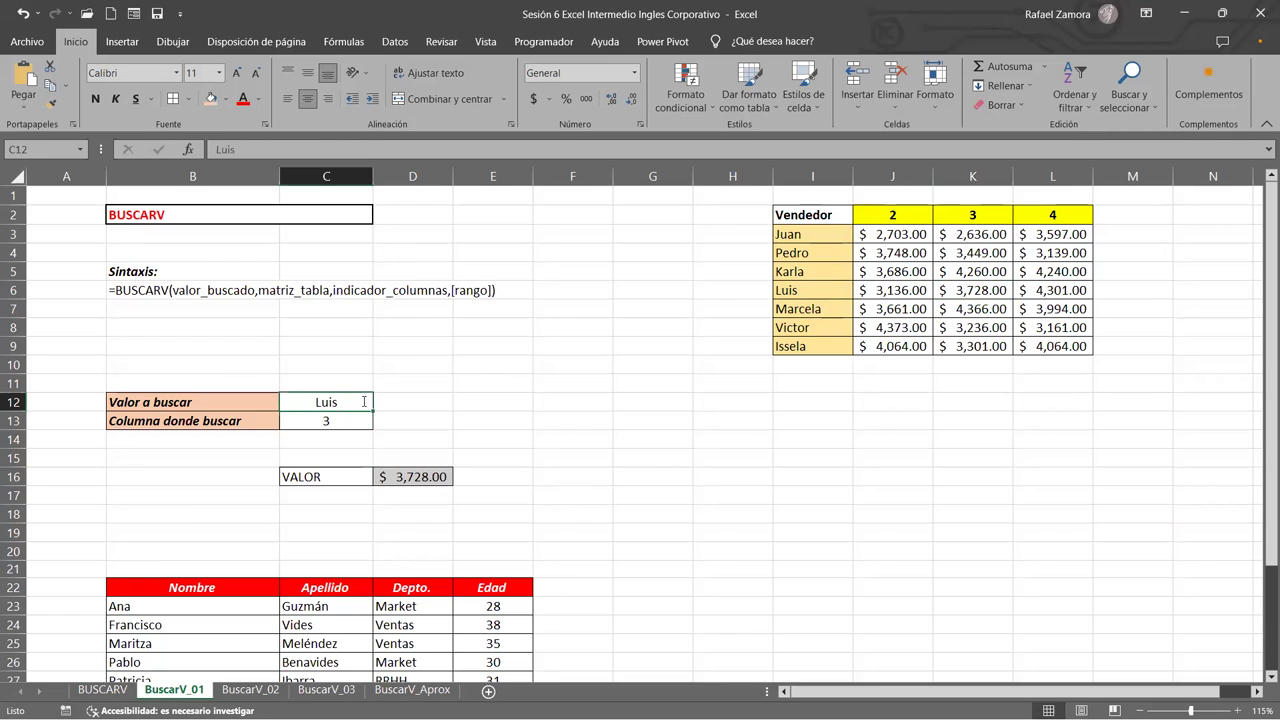
pyautogui.write('Issela')
pyautogui.press('Return')
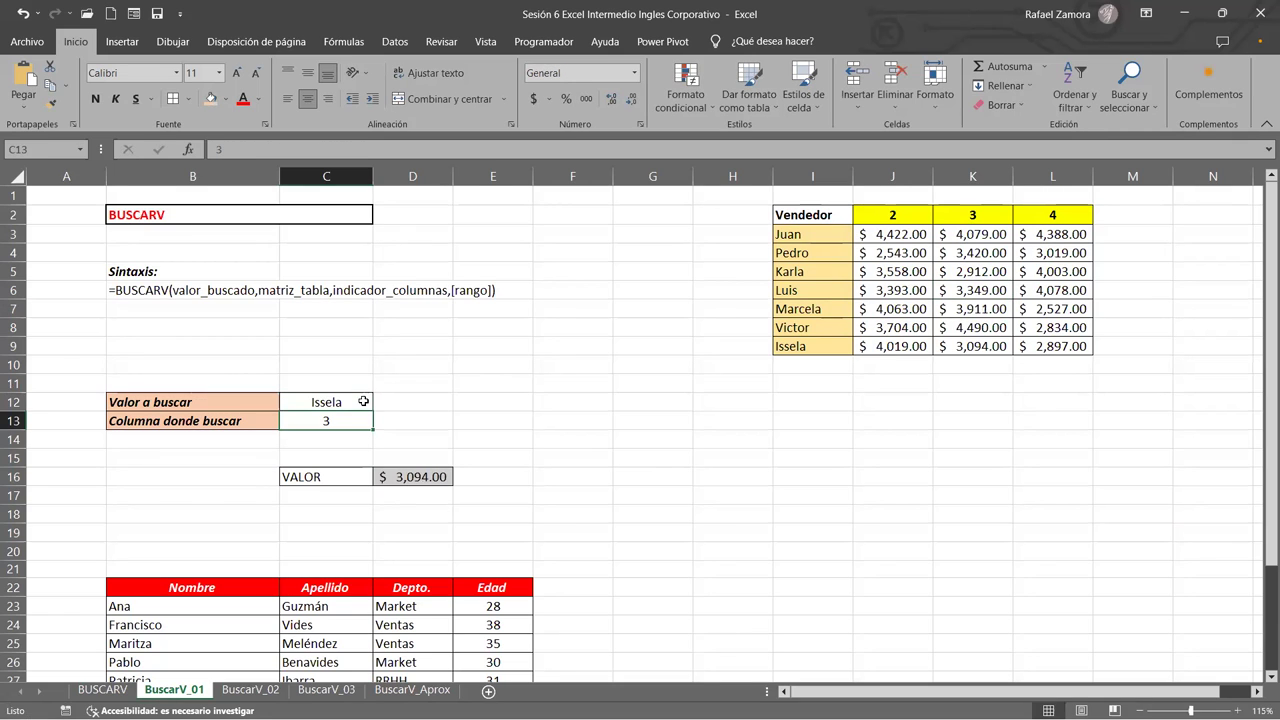
# - Set the column number to 2 and the lookup name to Pedro
pyautogui.click(986, 346)
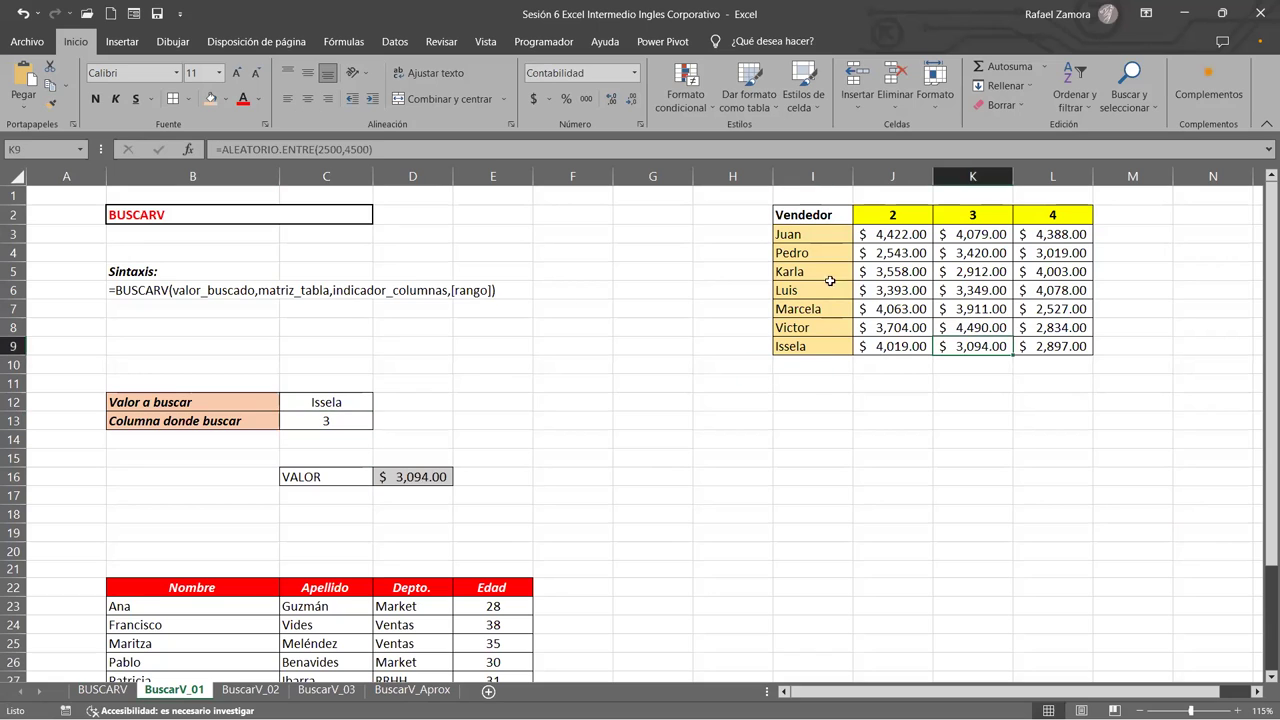
pyautogui.click(337, 420)
pyautogui.write('2')
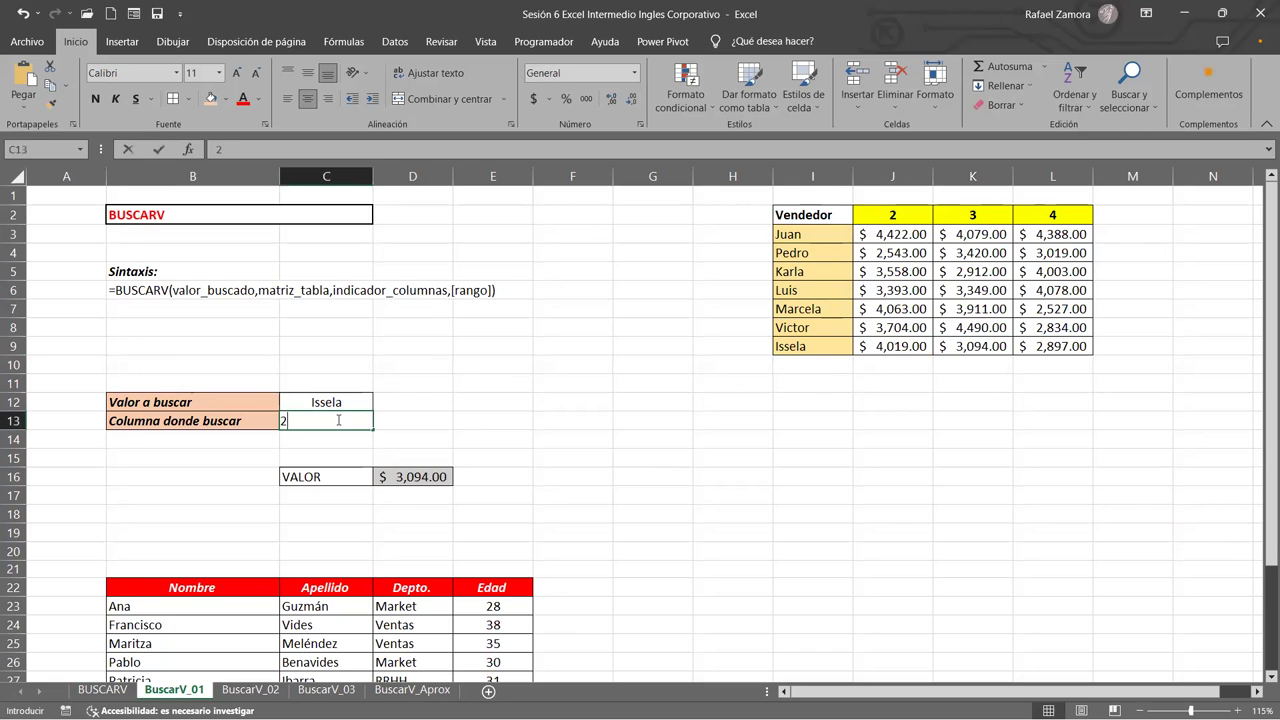
pyautogui.press('Return')
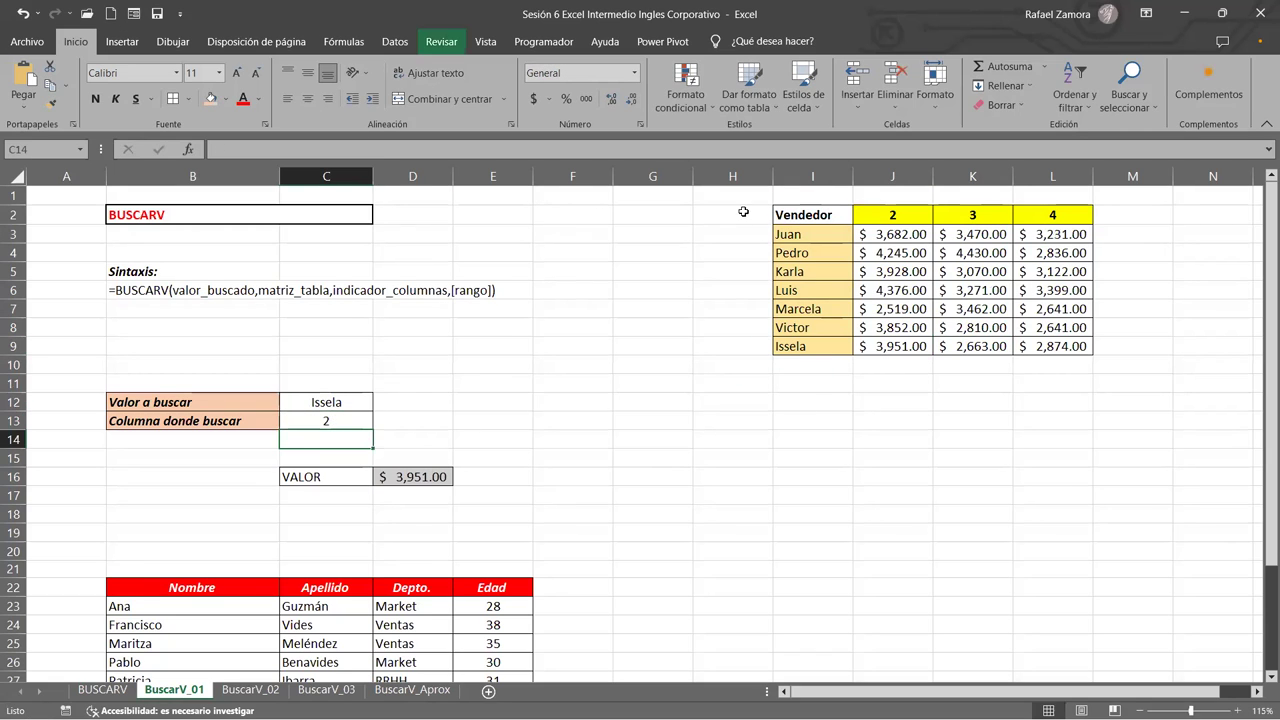
pyautogui.click(348, 398)
pyautogui.write('Pedr')
pyautogui.press('Return')
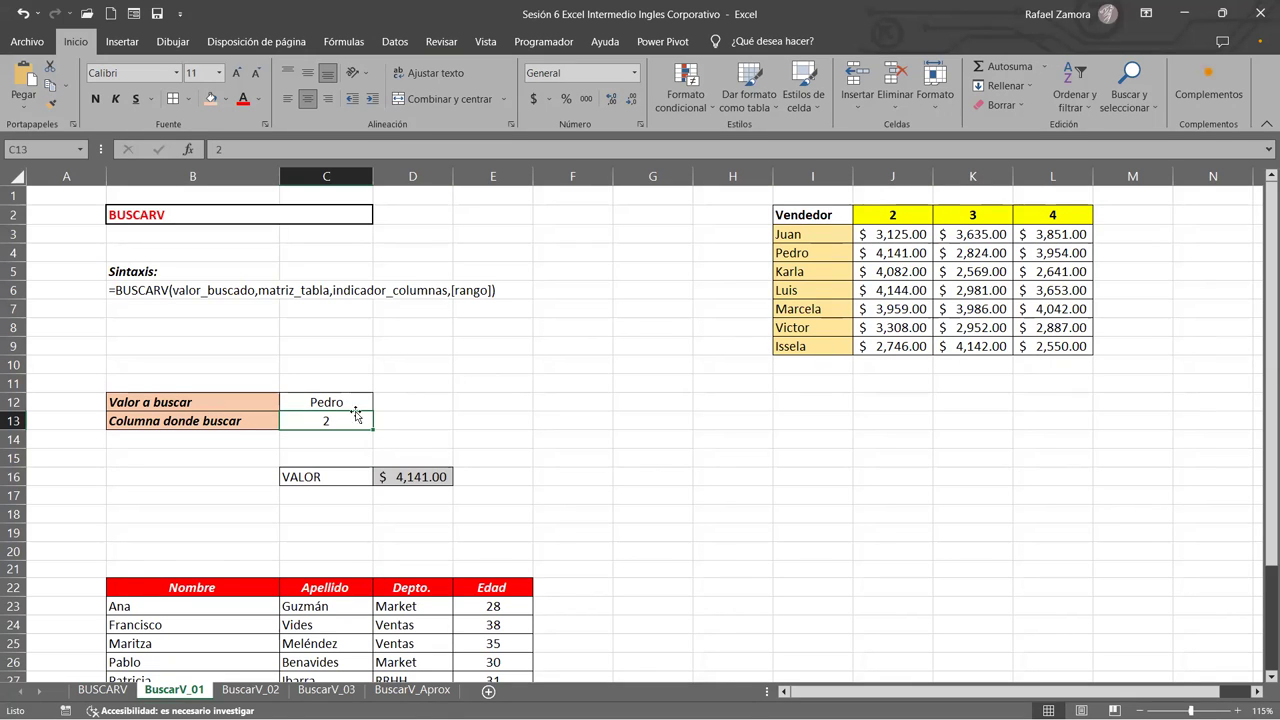
# - Review the BUSCARV formula in D16 and its Pedro and 2 arguments
pyautogui.click(428, 479)
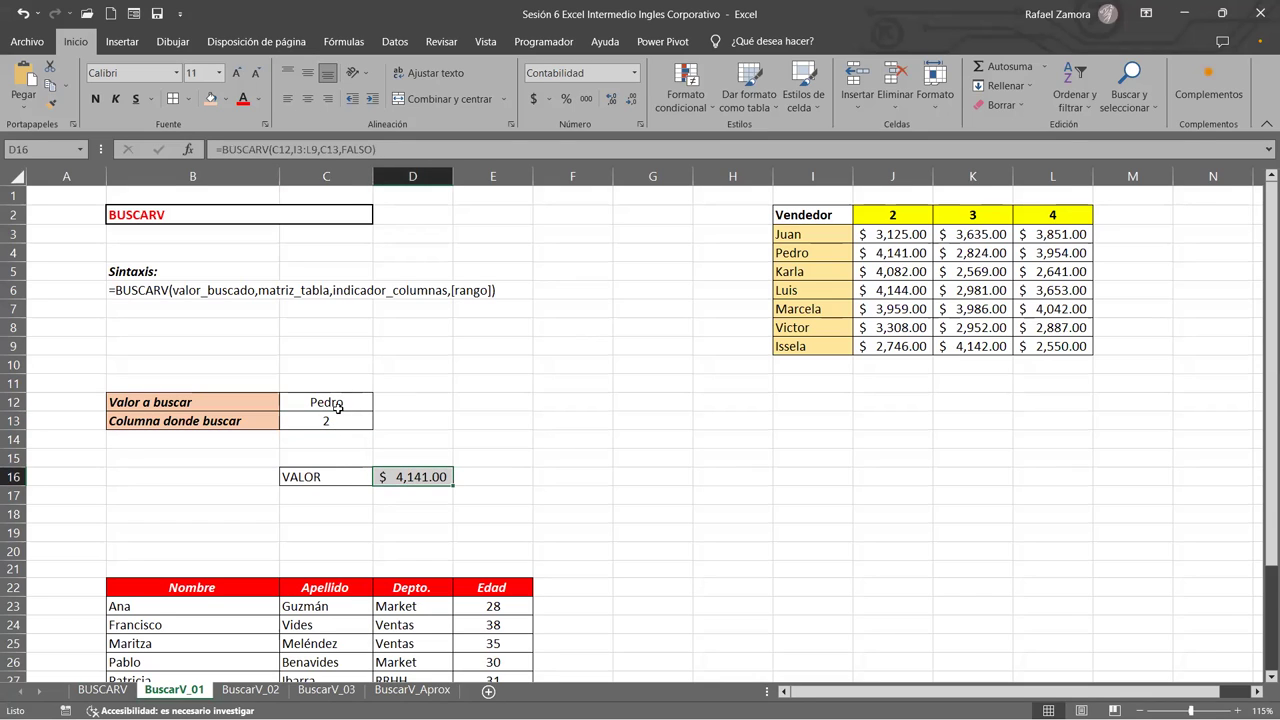
pyautogui.click(334, 402)
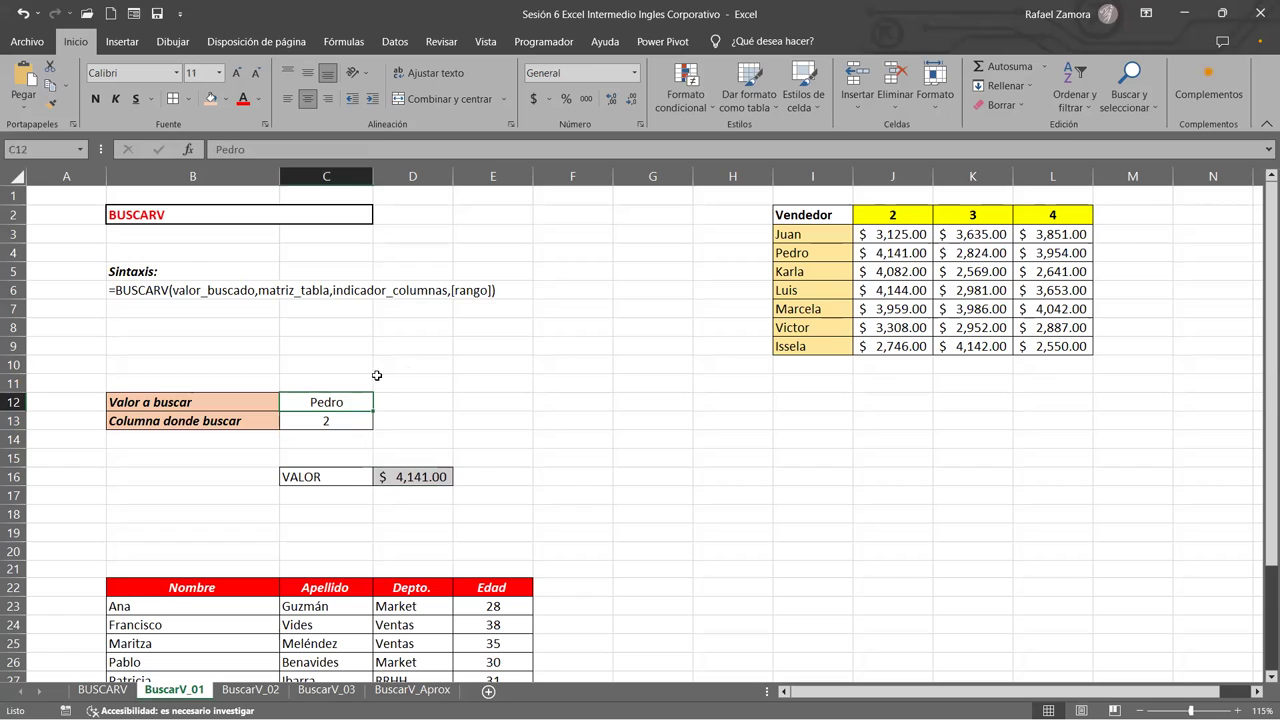
pyautogui.click(338, 422)
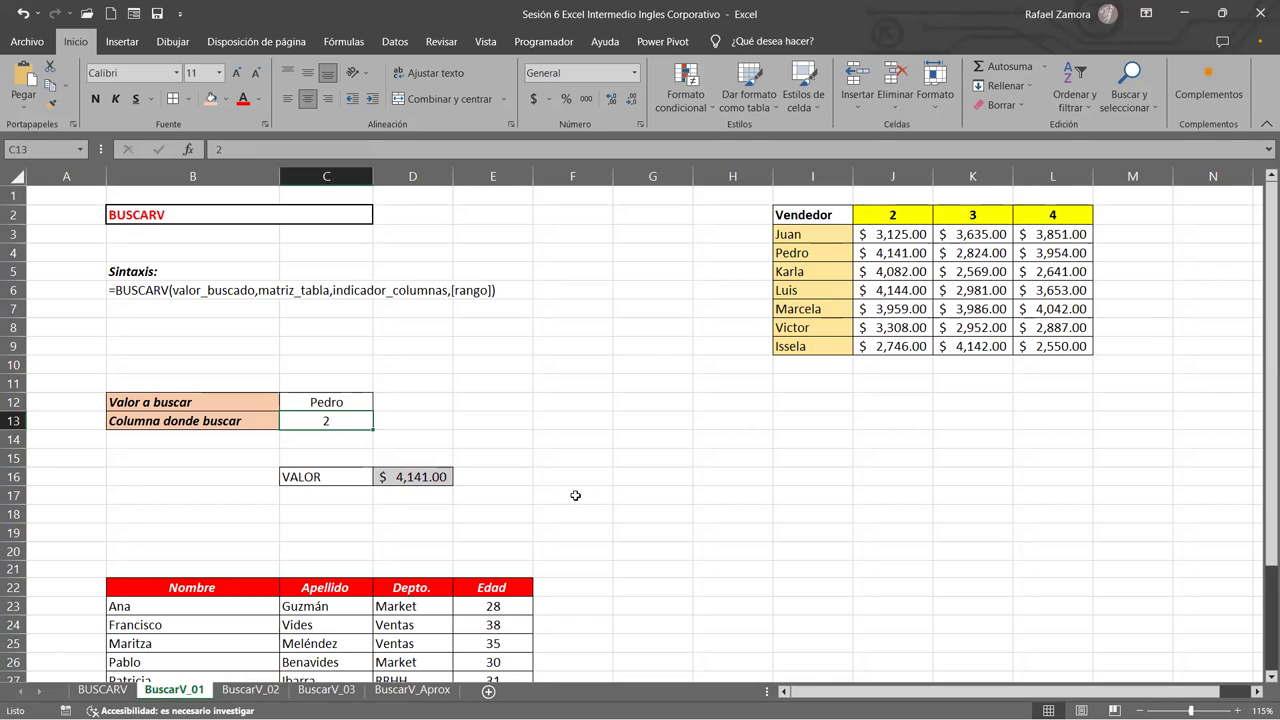
pyautogui.scroll(-4, 574, 498)
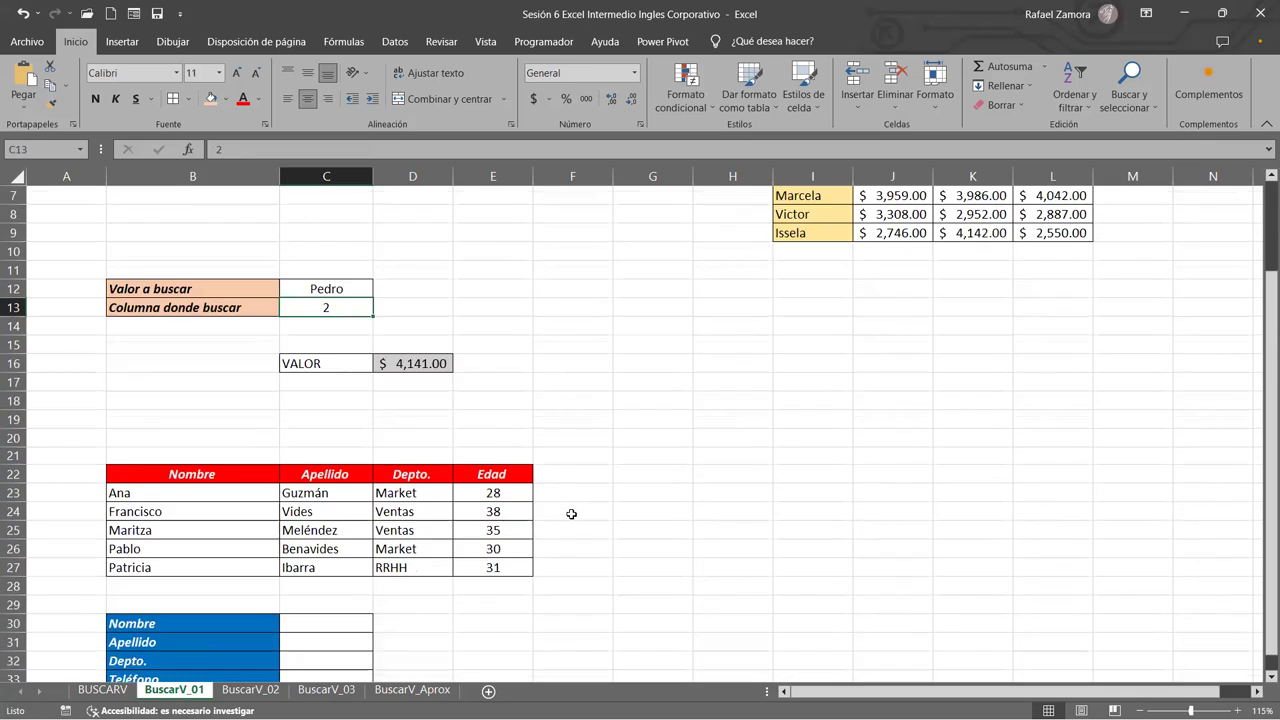
pyautogui.scroll(-1, 571, 514)
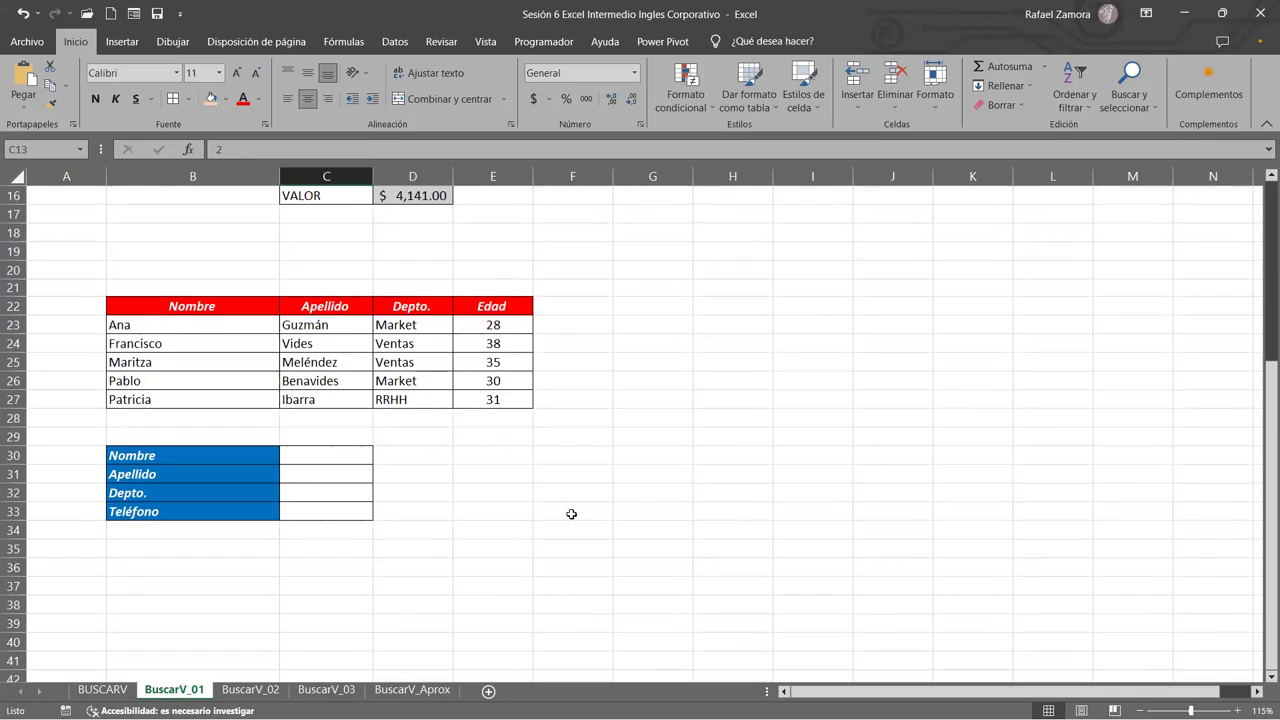
pyautogui.scroll(-1, 571, 514)
pyautogui.scroll(5, 589, 486)
pyautogui.scroll(1, 746, 418)
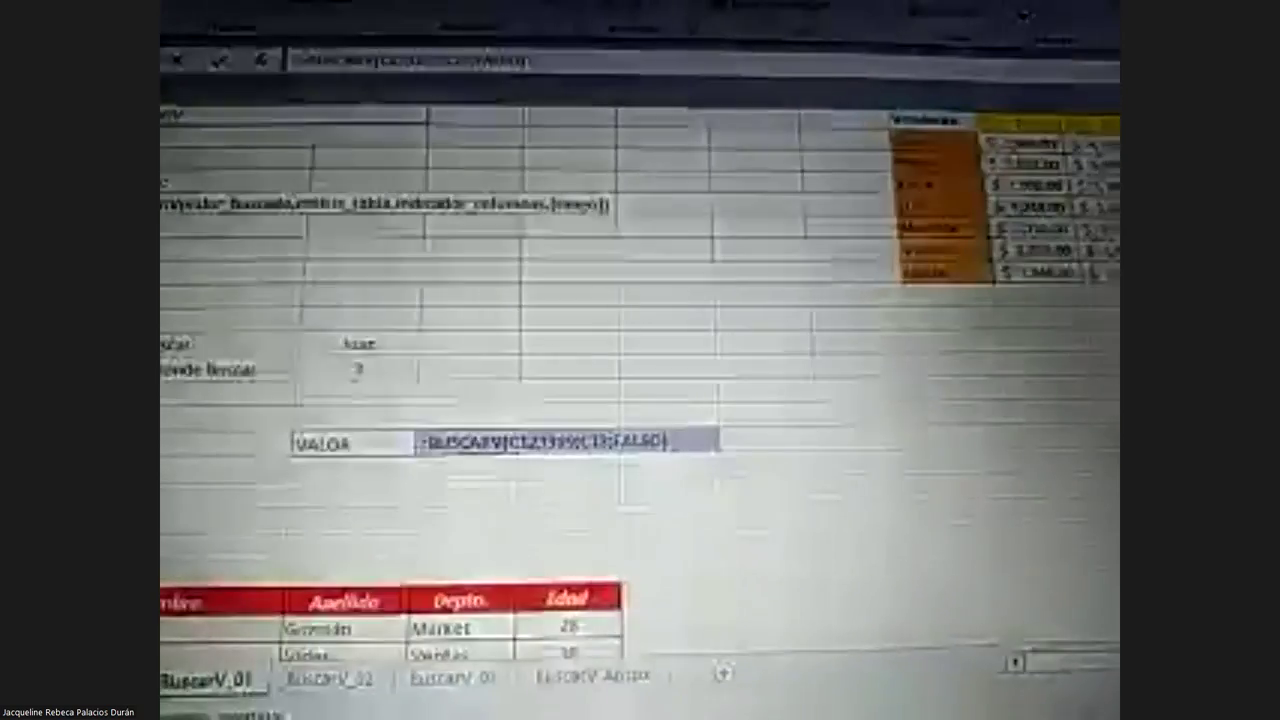
# - Commit the edited lookup formula, which shows #¡REF!, and attempt to close the workbook
pyautogui.press('Return')
pyautogui.hotkey('ctrl', 'w')
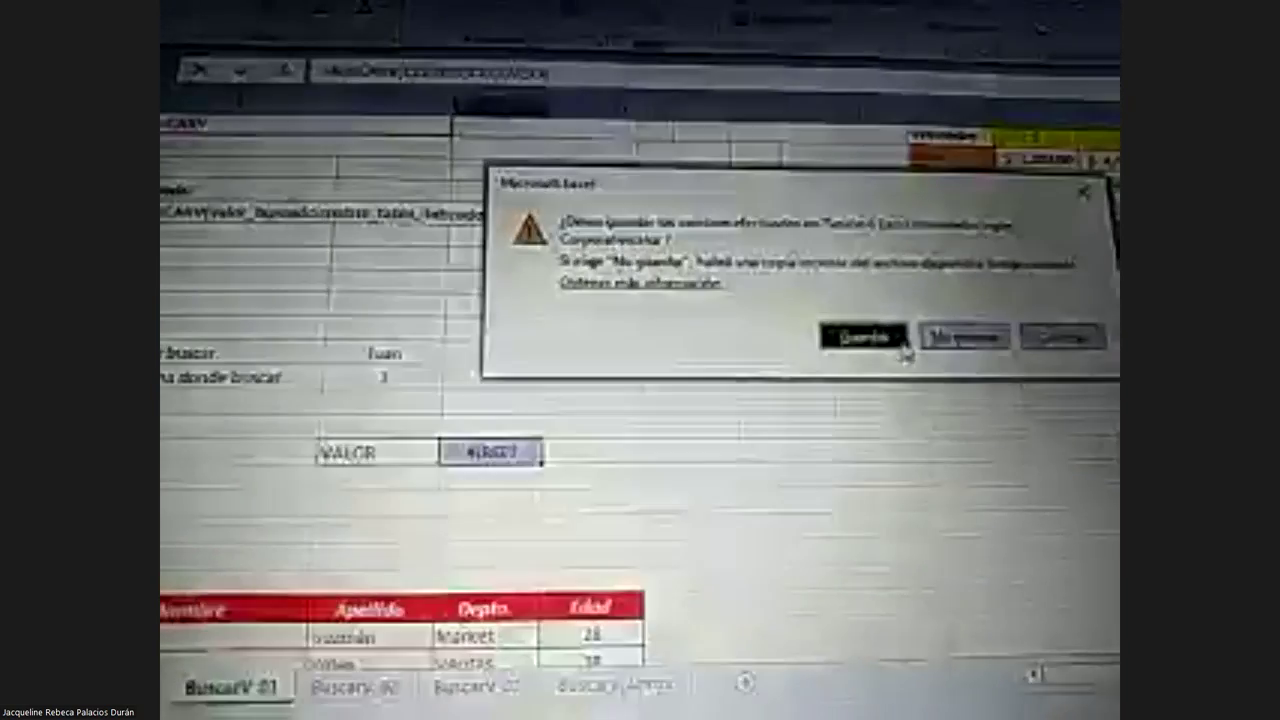
# - Cancel the save prompt and reopen the #¡REF! cell's BUSCARV formula for editing
pyautogui.click(1057, 338)
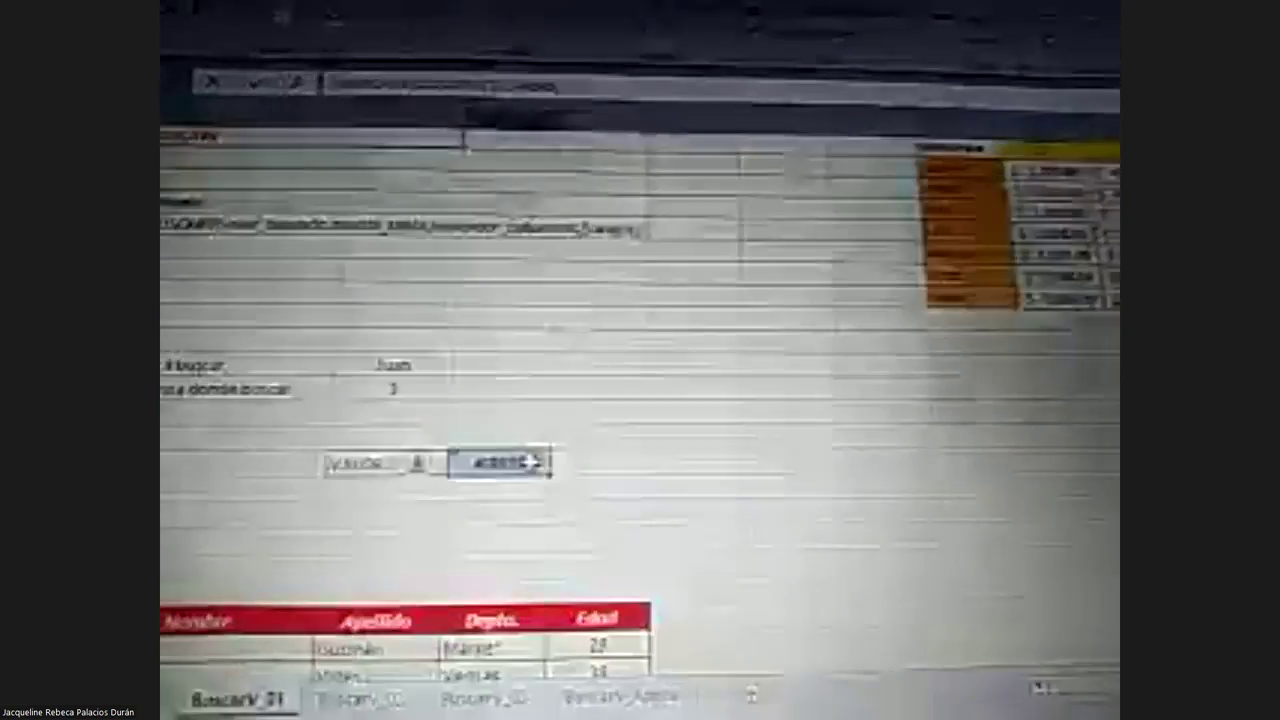
pyautogui.doubleClick(540, 465)
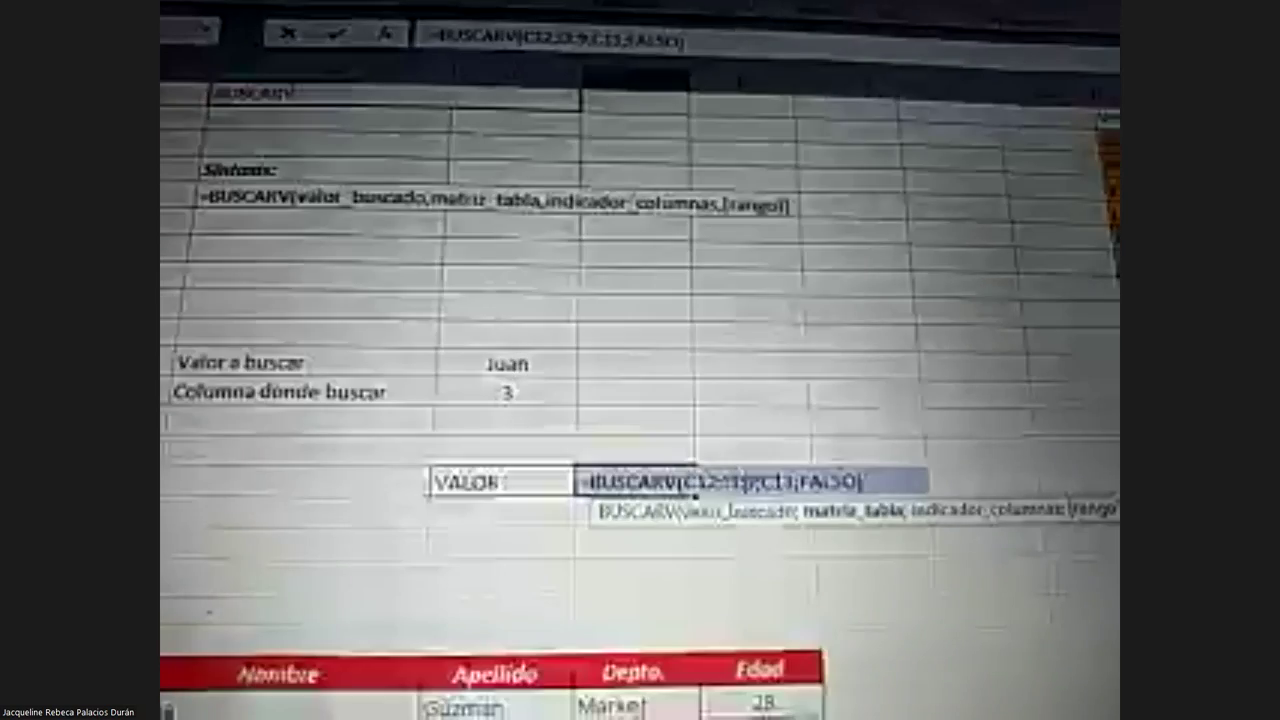
# - Add FALSO as the last argument and enter the formula, returning $ 4,141.00
pyautogui.write('F')
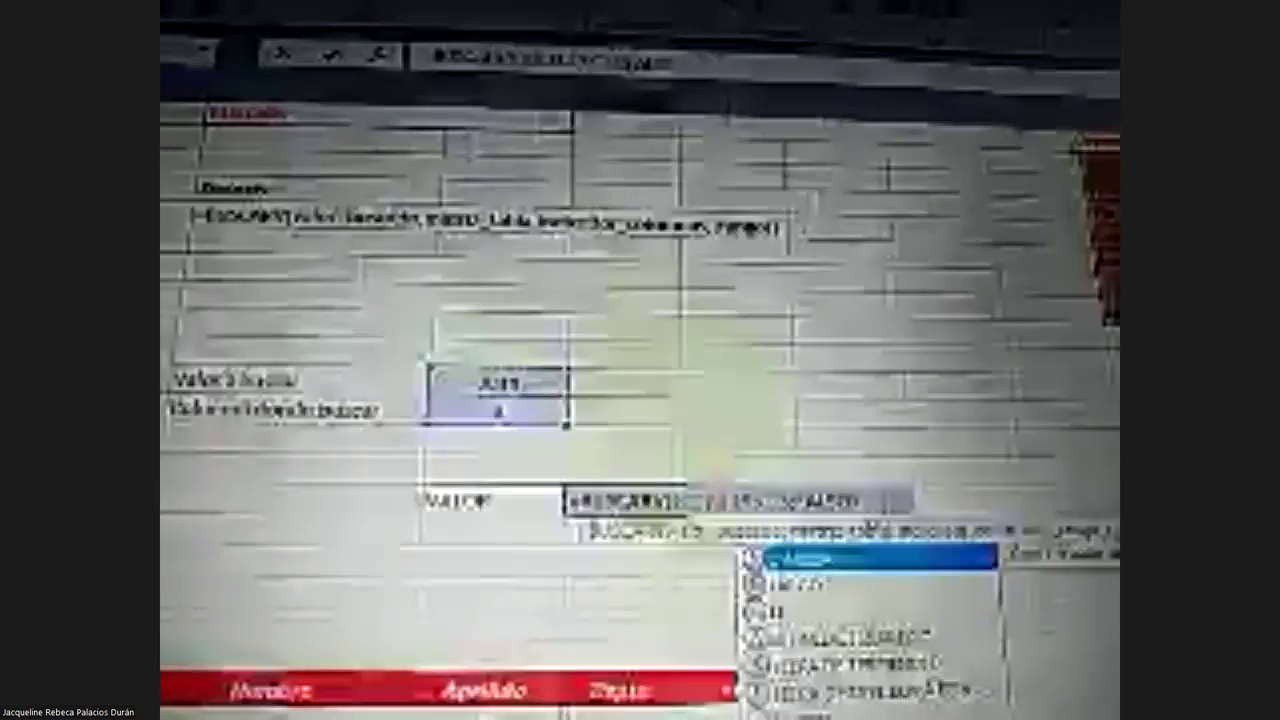
pyautogui.press('Tab')
pyautogui.press('Return')
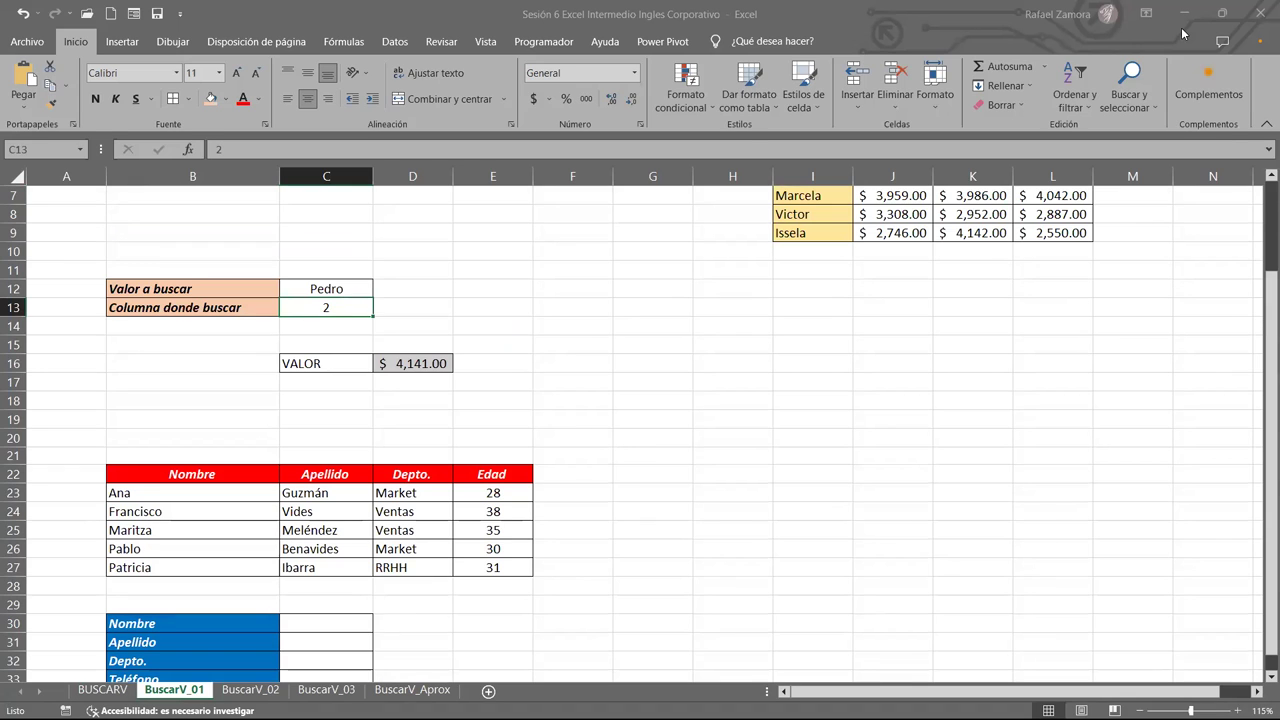
# - Change the Nombre label cell B30's fill from blue to orange
pyautogui.click(790, 350)
pyautogui.scroll(-4, 638, 358)
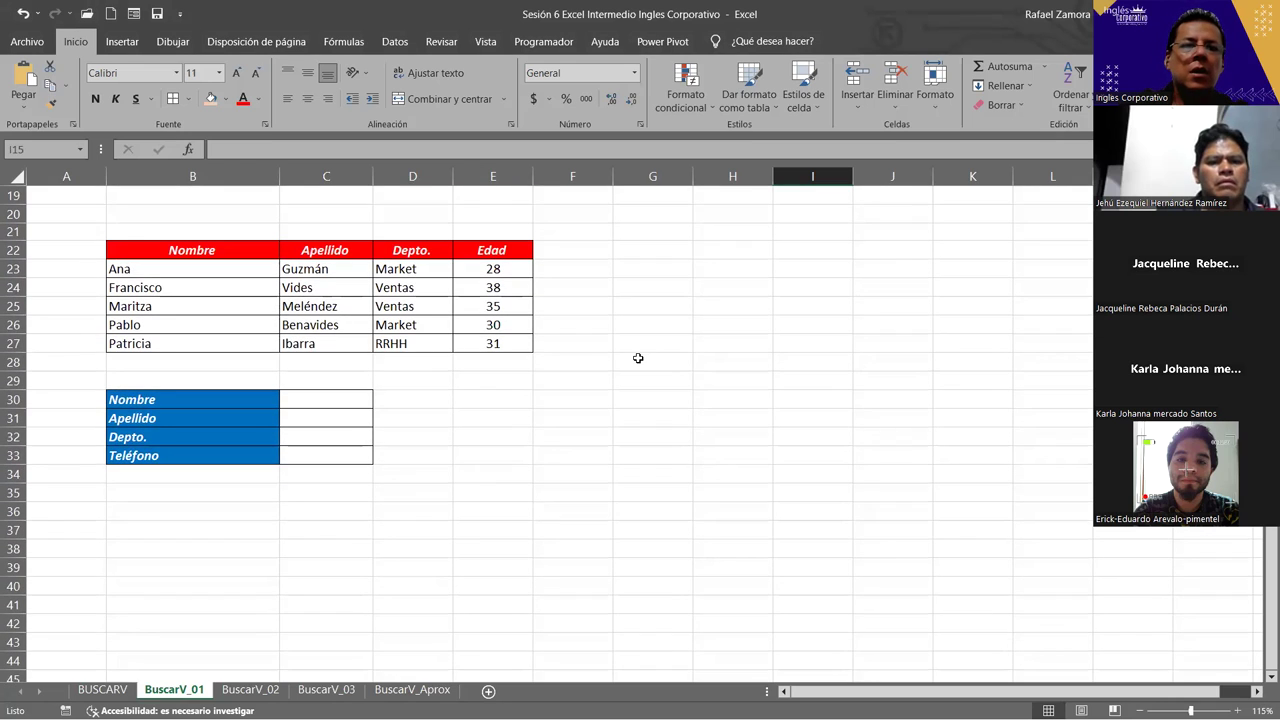
pyautogui.moveTo(233, 249); pyautogui.dragTo(474, 343)
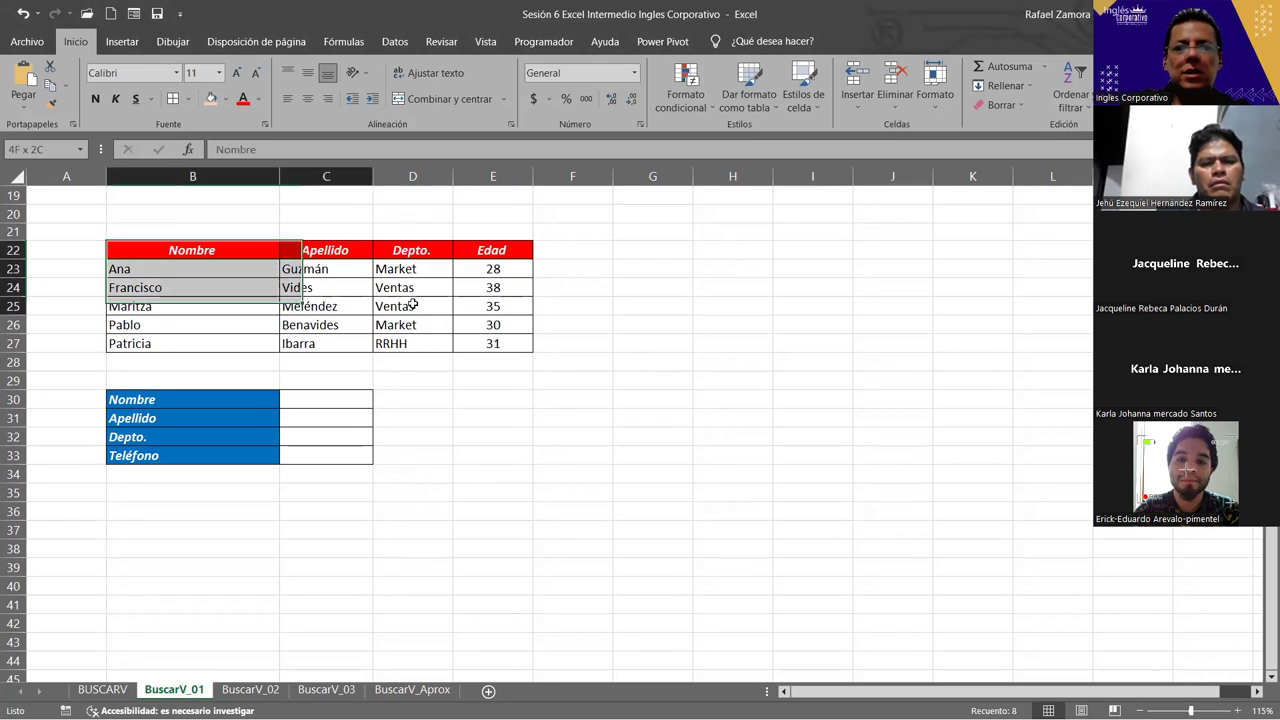
pyautogui.click(523, 432)
pyautogui.click(240, 403)
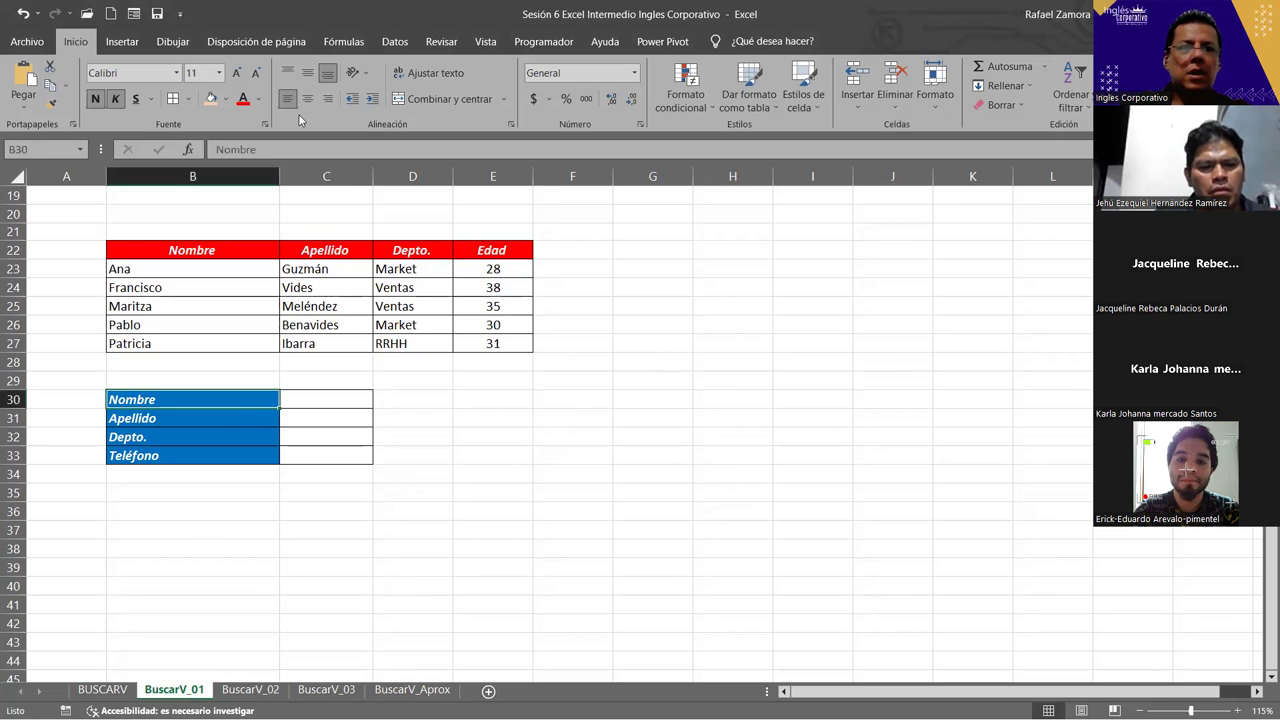
pyautogui.click(228, 101)
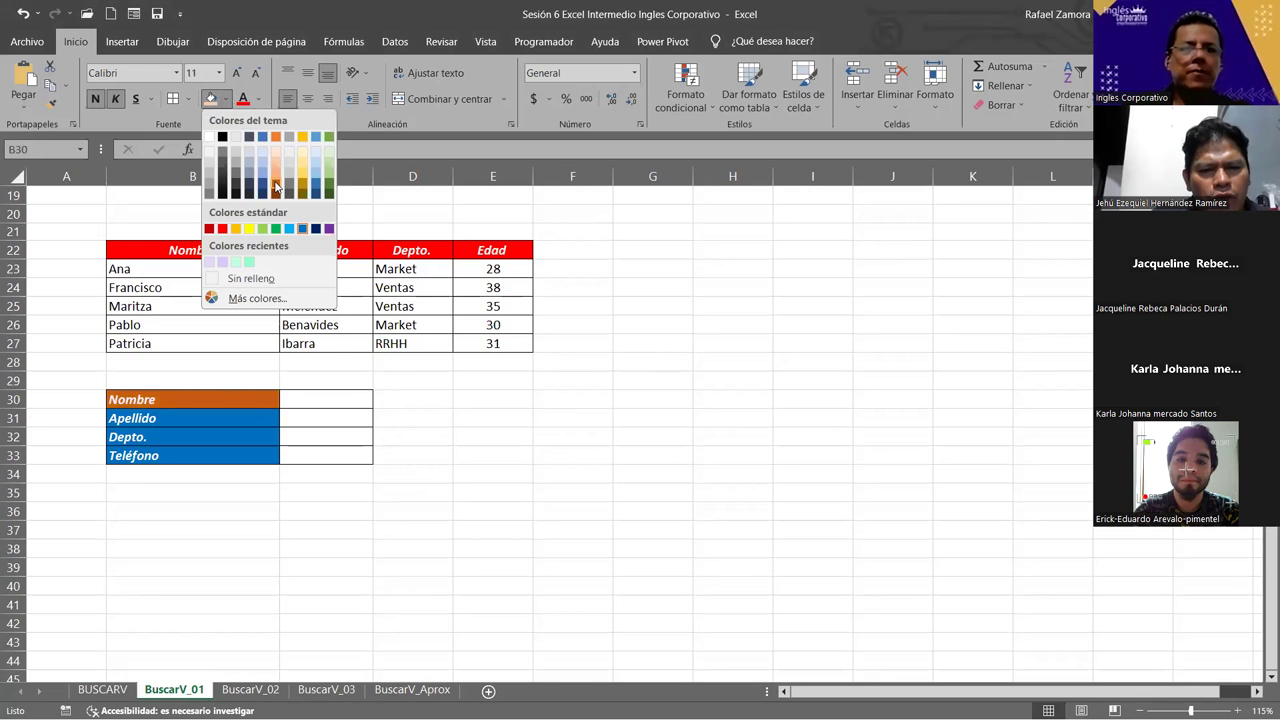
pyautogui.click(720, 369)
pyautogui.scroll(6, 720, 369)
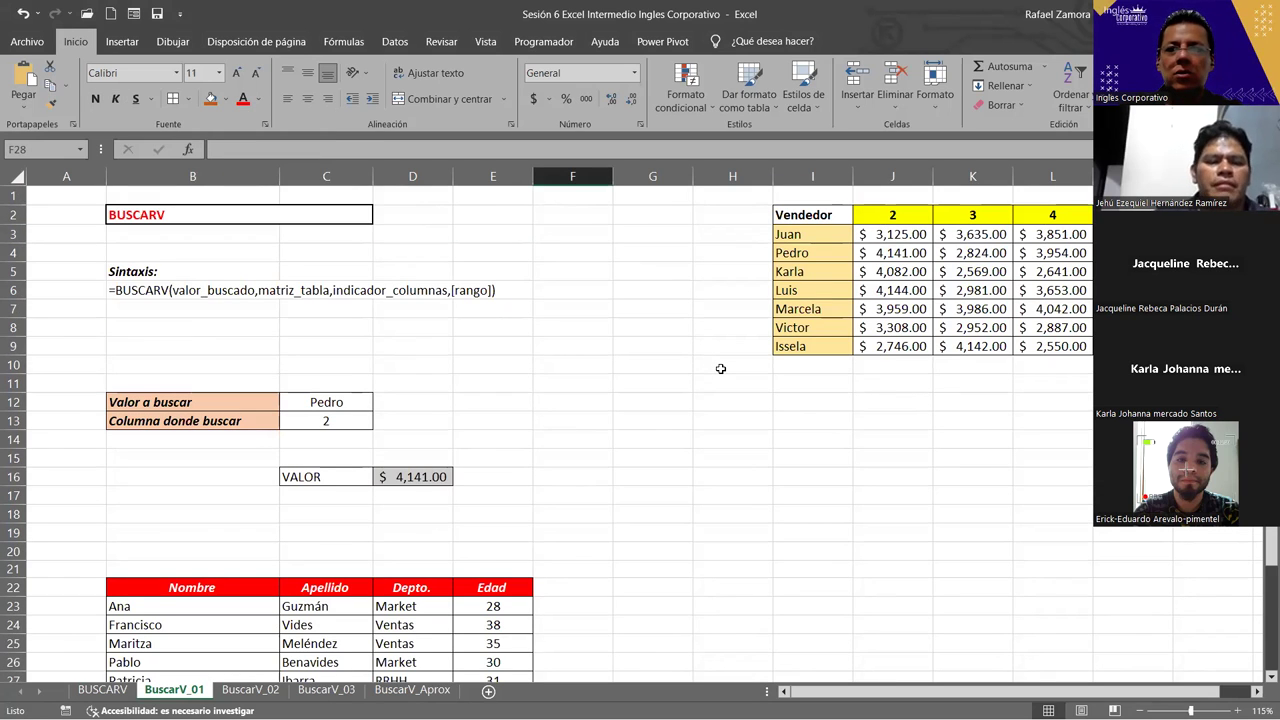
# - Enter Ana in C30 and select the Apellido, Depto. and Teléfono result cells
pyautogui.scroll(-5, 748, 457)
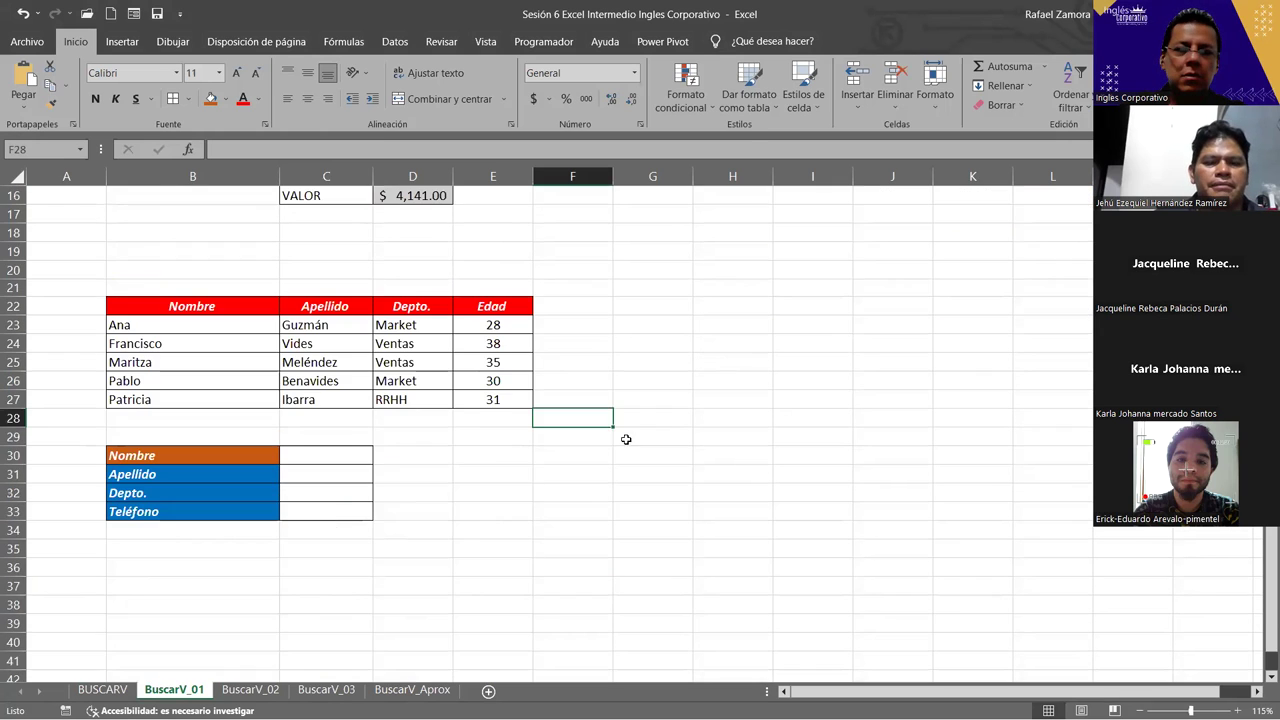
pyautogui.scroll(-1, 466, 447)
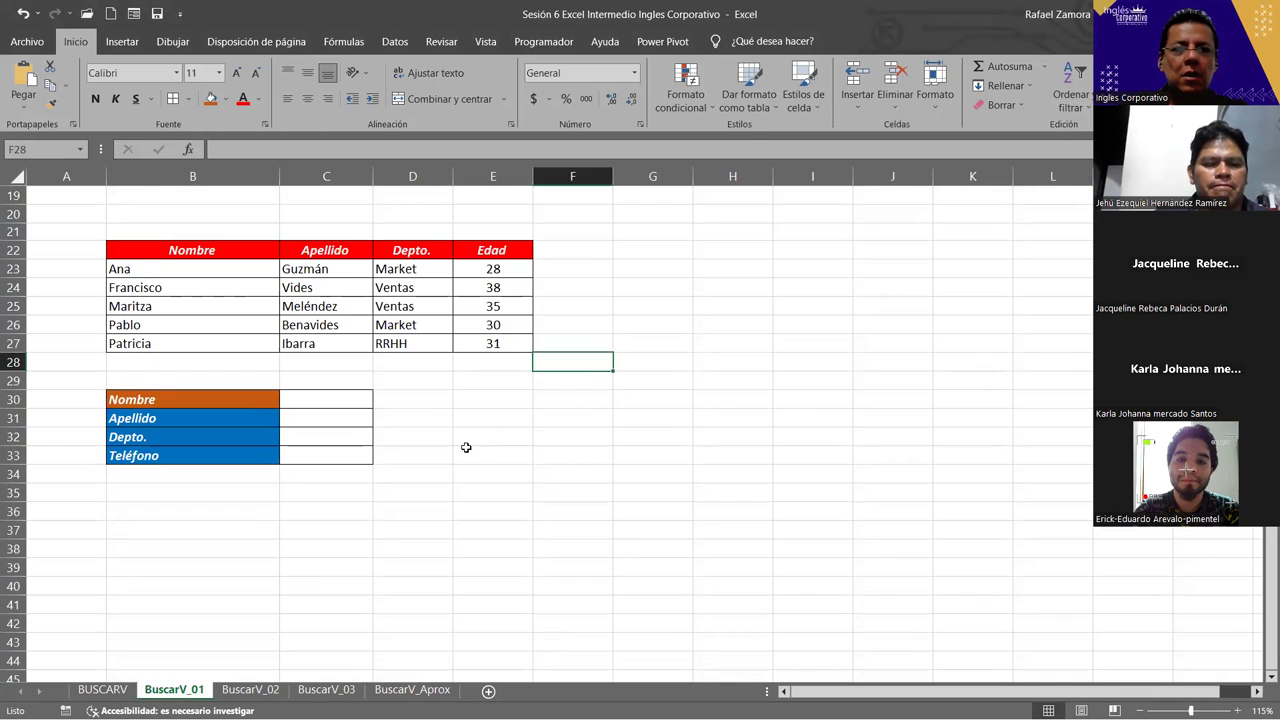
pyautogui.click(324, 398)
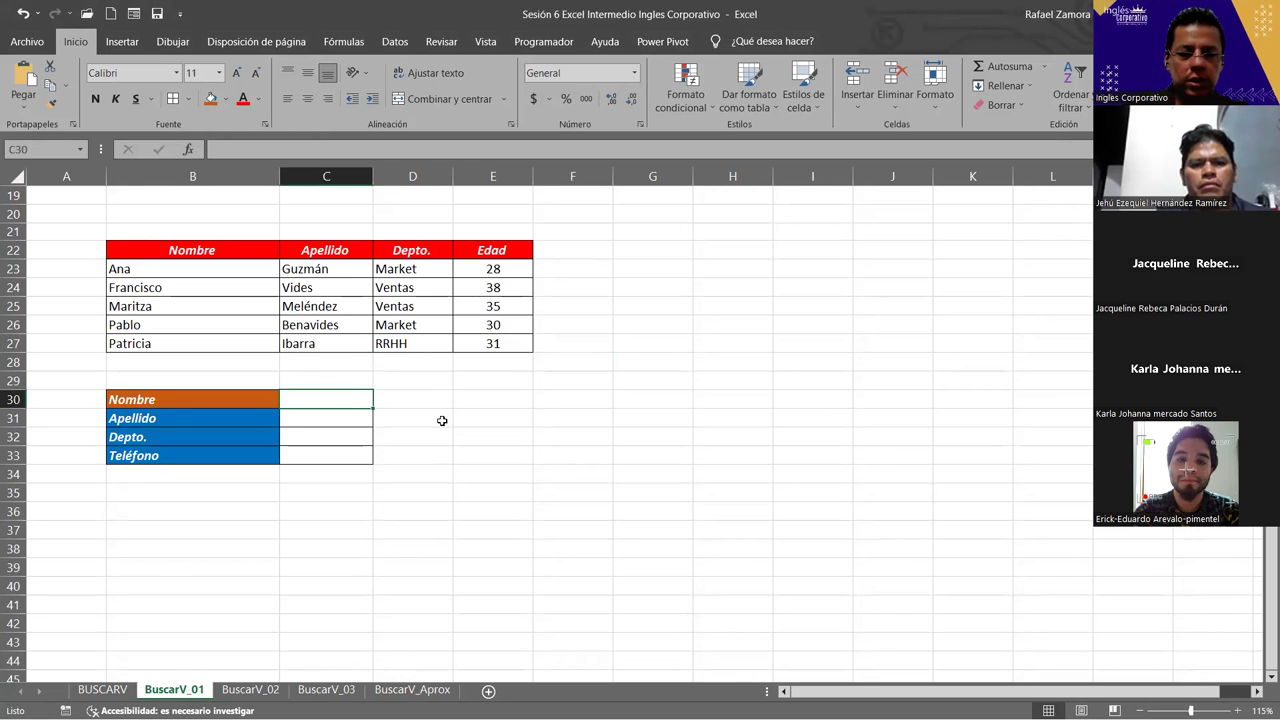
pyautogui.write('Ana')
pyautogui.press('Return')
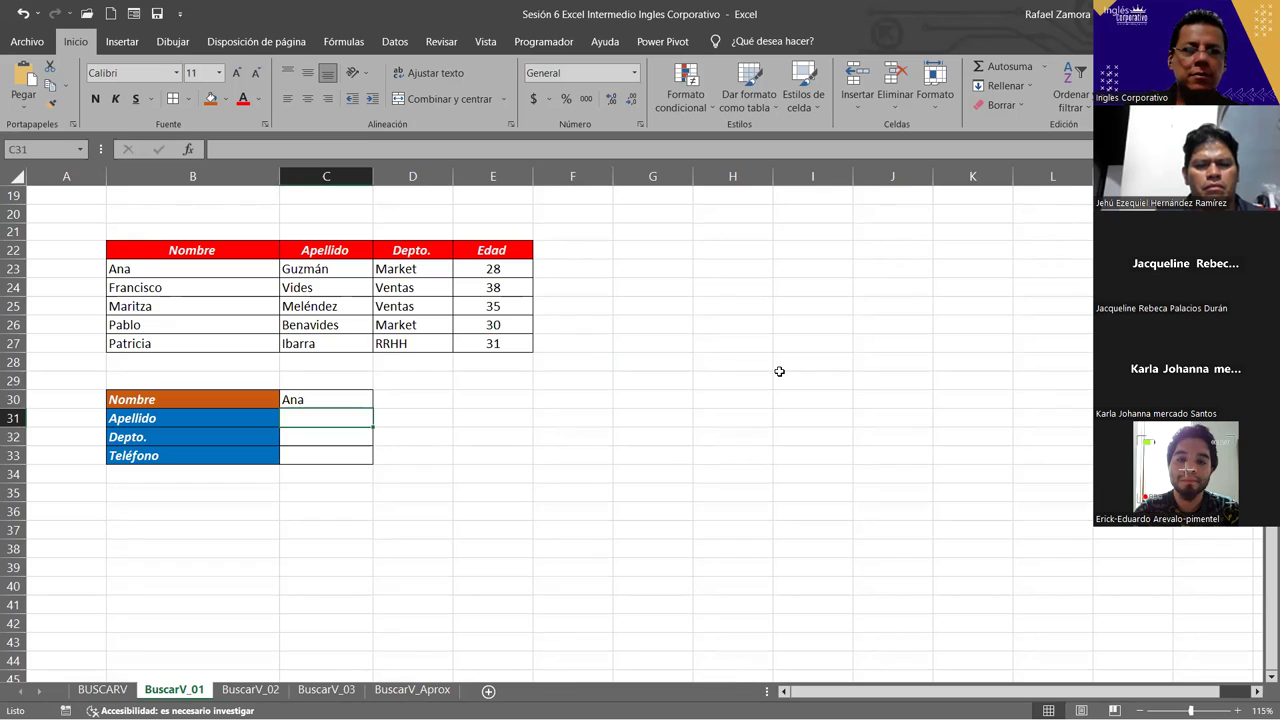
pyautogui.moveTo(326, 418); pyautogui.dragTo(322, 455)
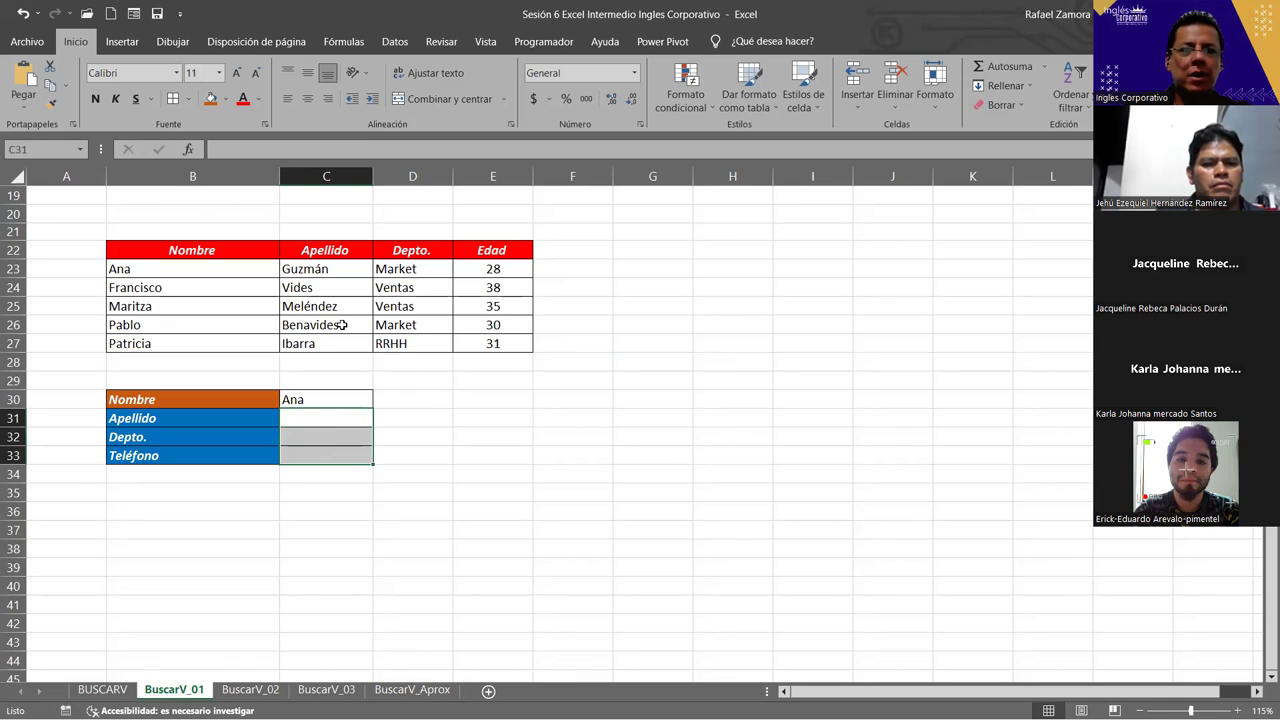
pyautogui.click(327, 418)
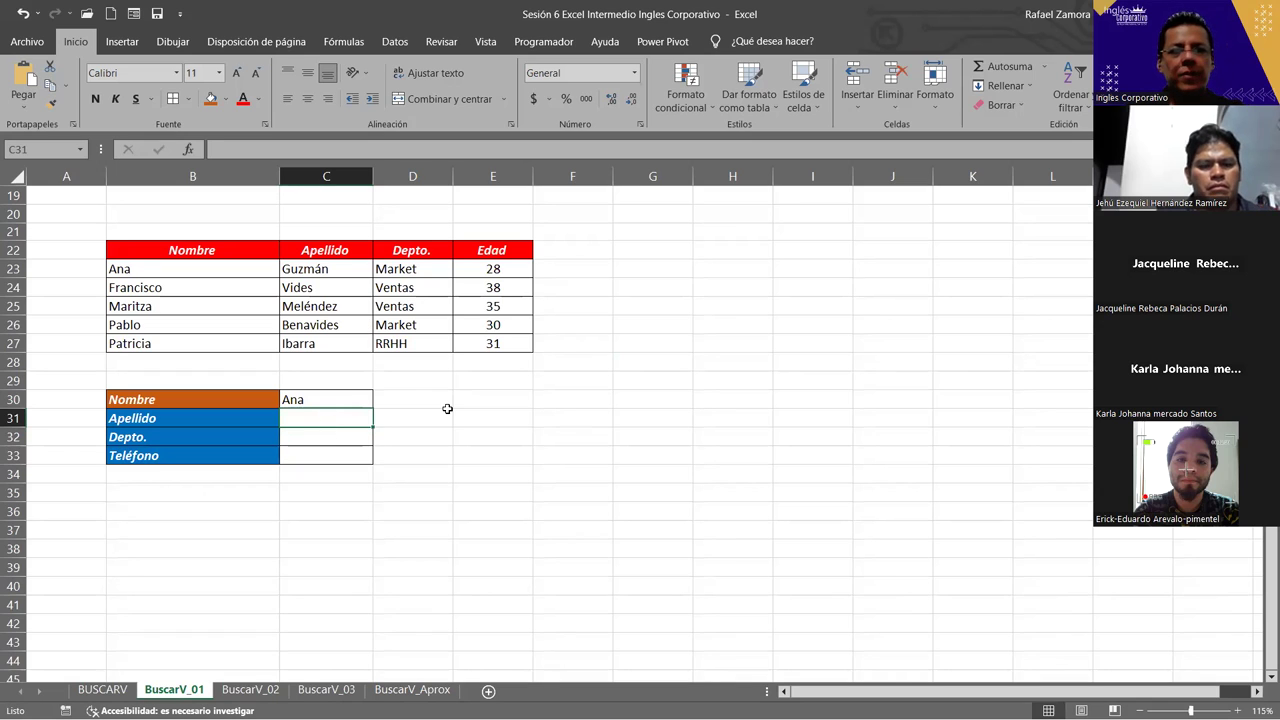
pyautogui.write('=')
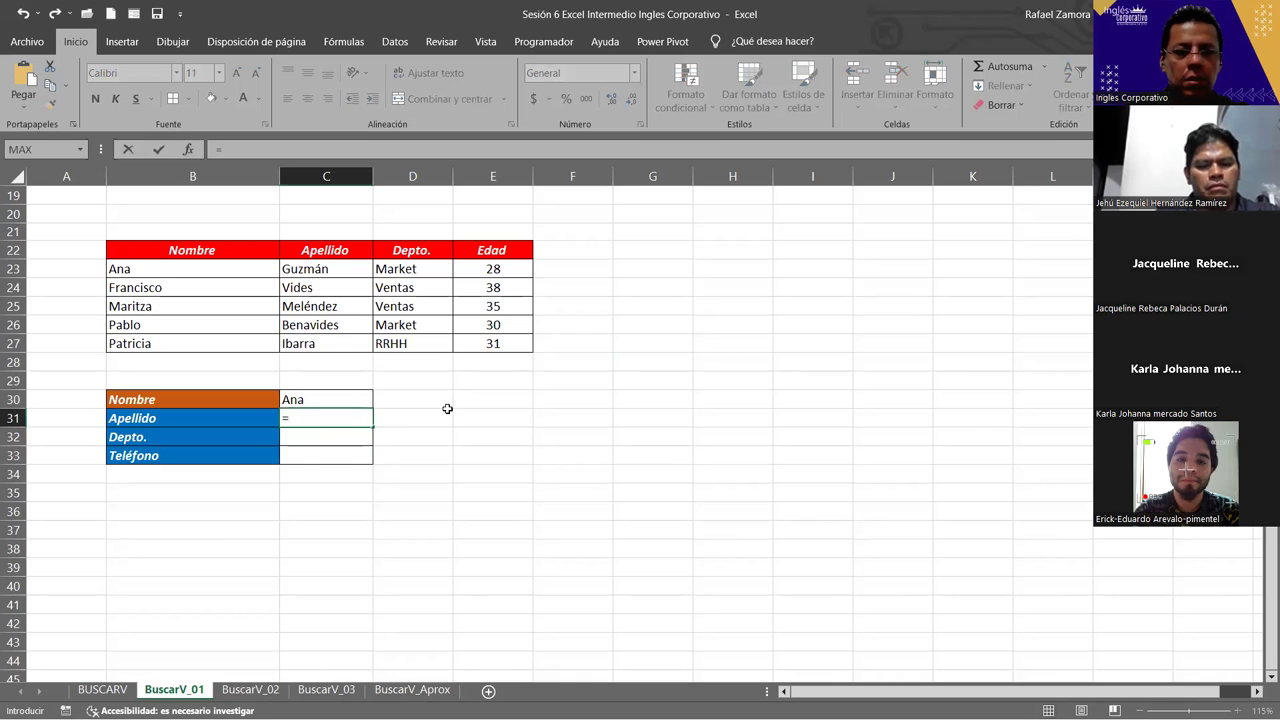
pyautogui.write('buscar')
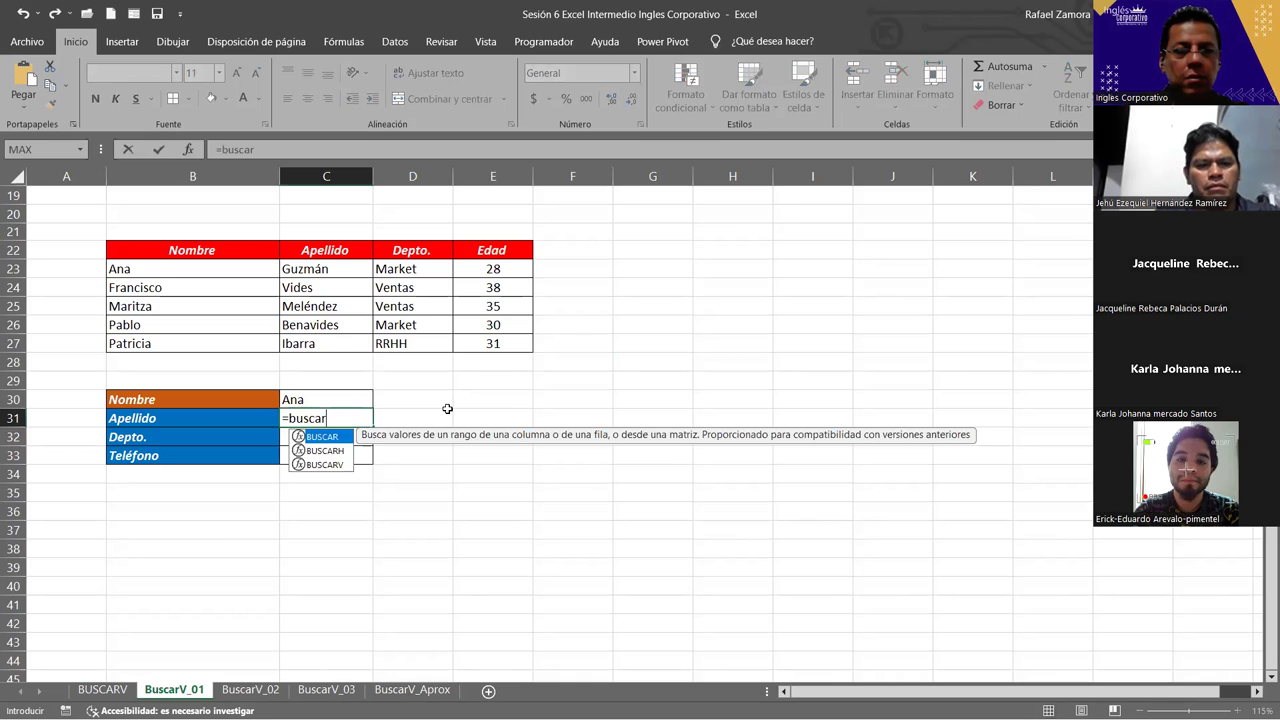
pyautogui.write('v')
pyautogui.press('Tab')
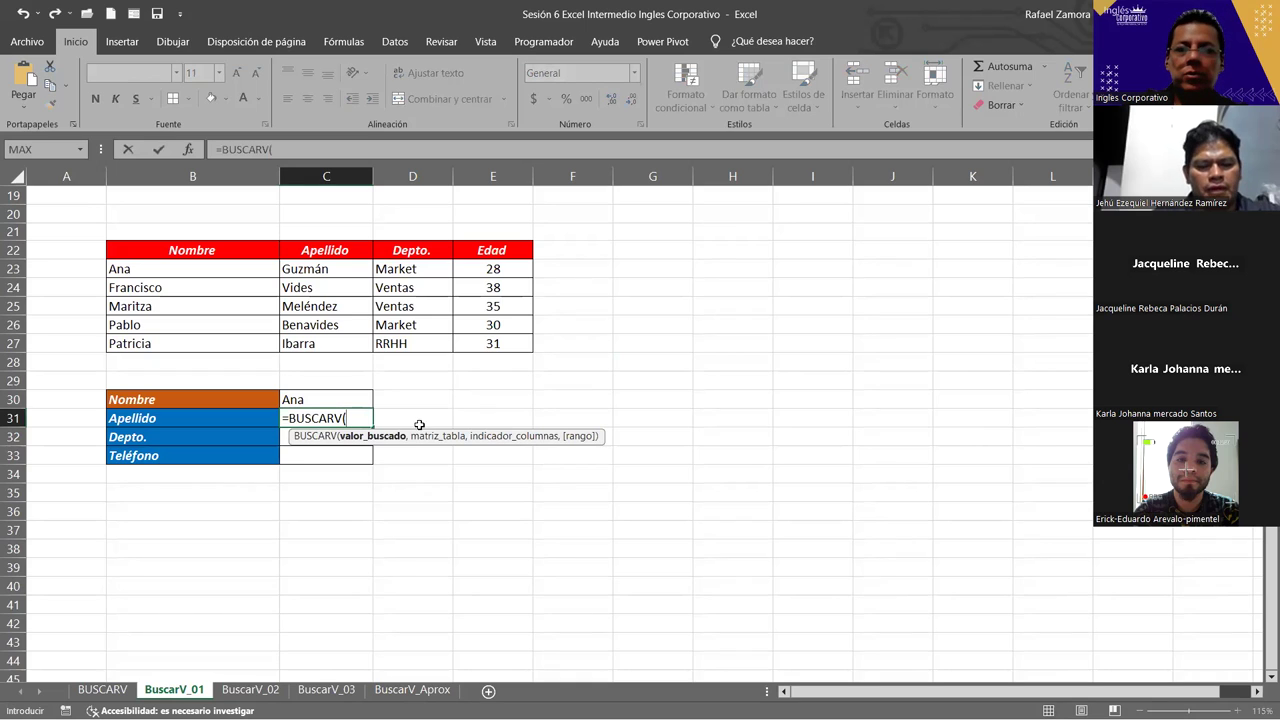
pyautogui.click(344, 398)
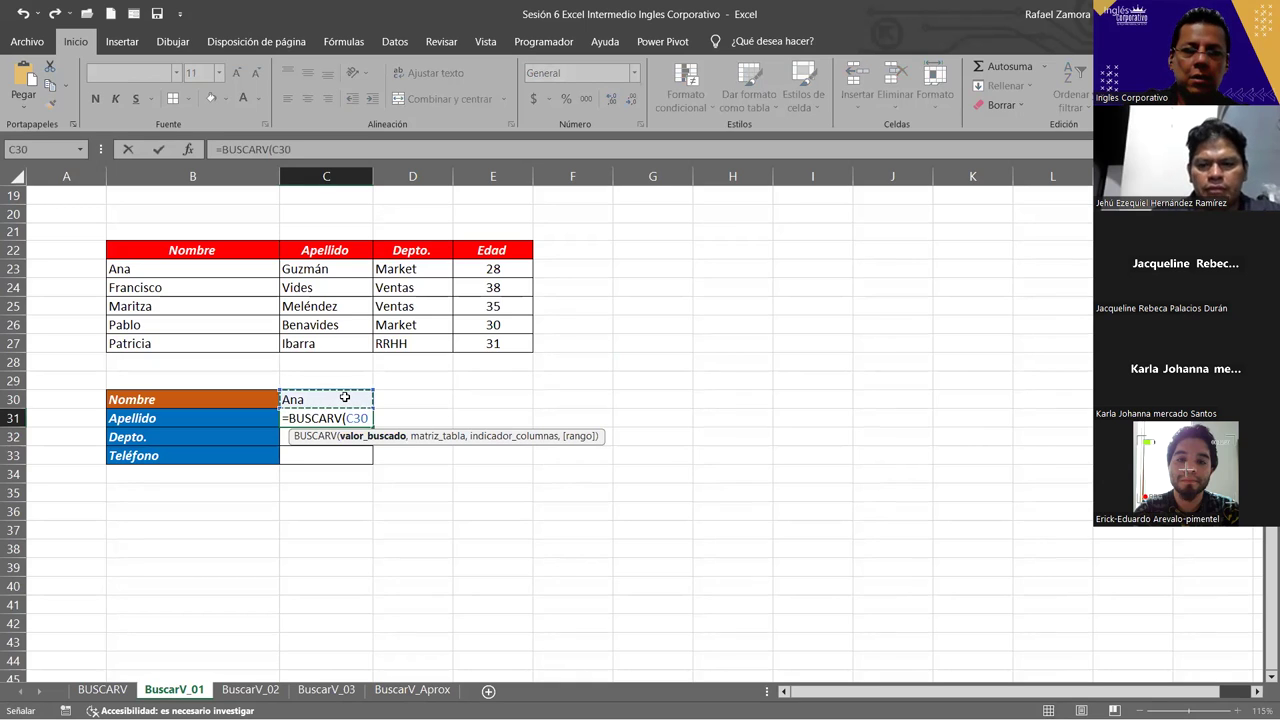
pyautogui.write(',')
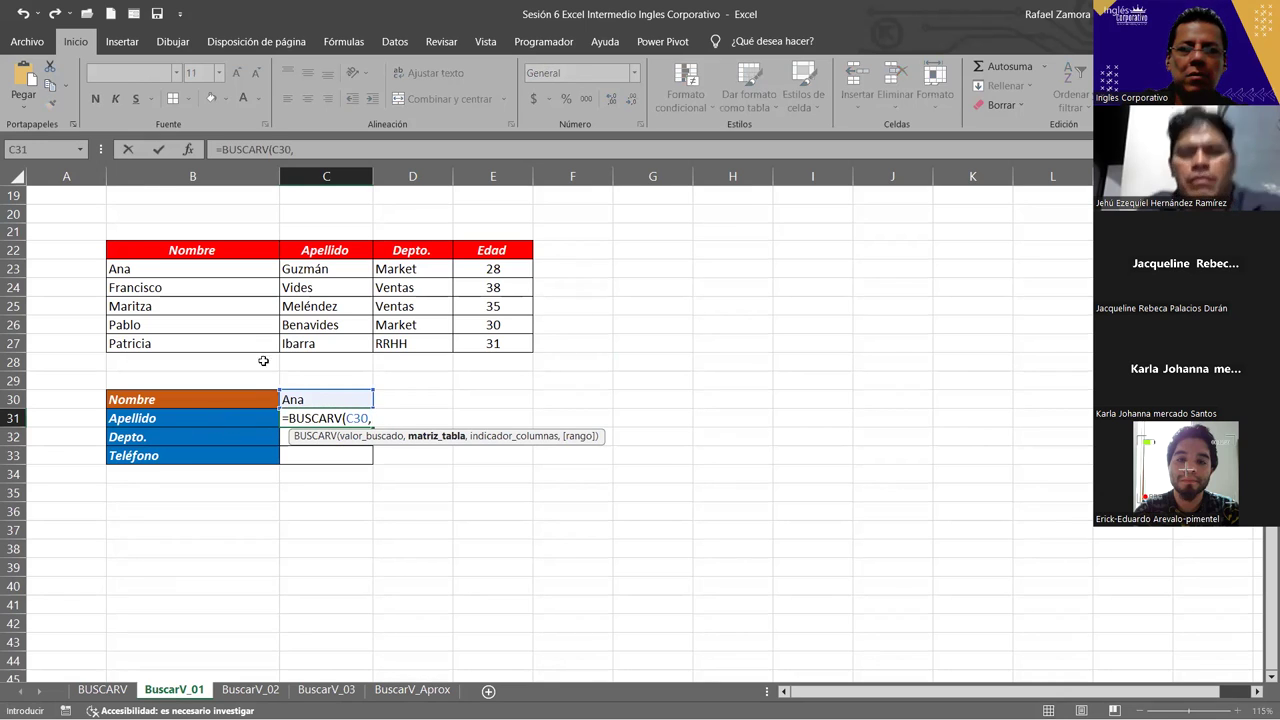
pyautogui.moveTo(216, 283); pyautogui.dragTo(318, 341)
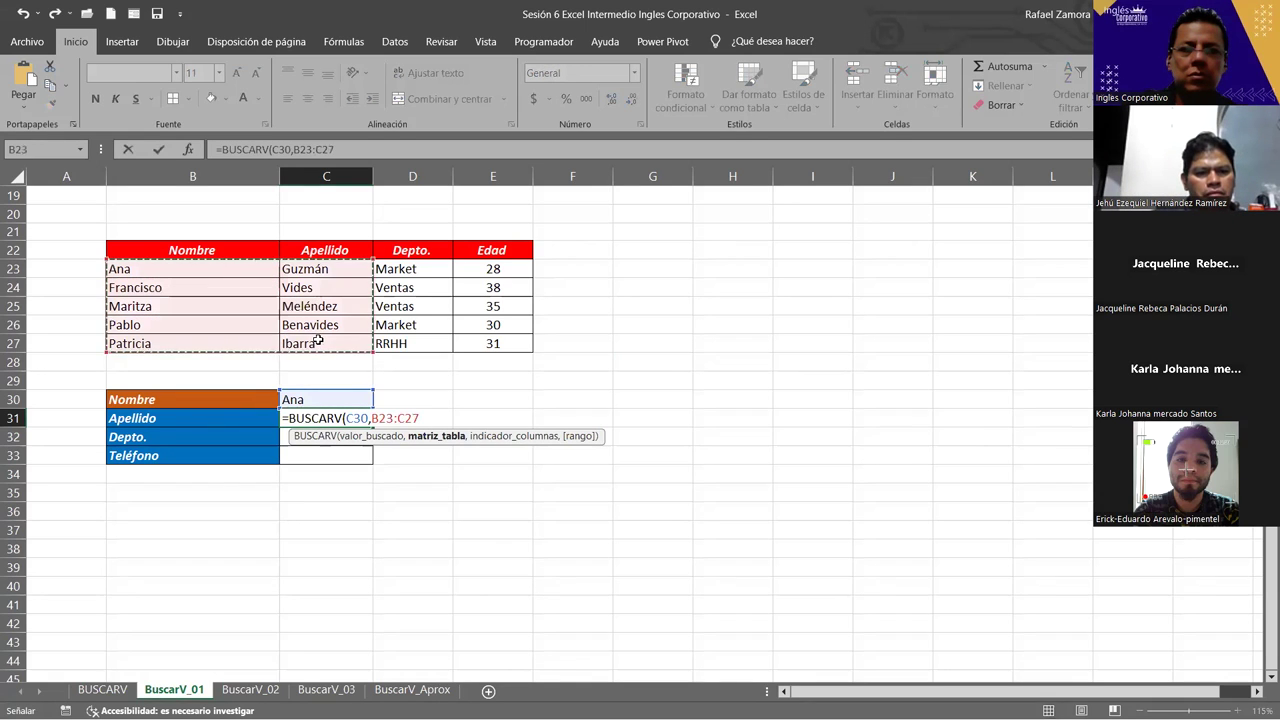
pyautogui.write(',2')
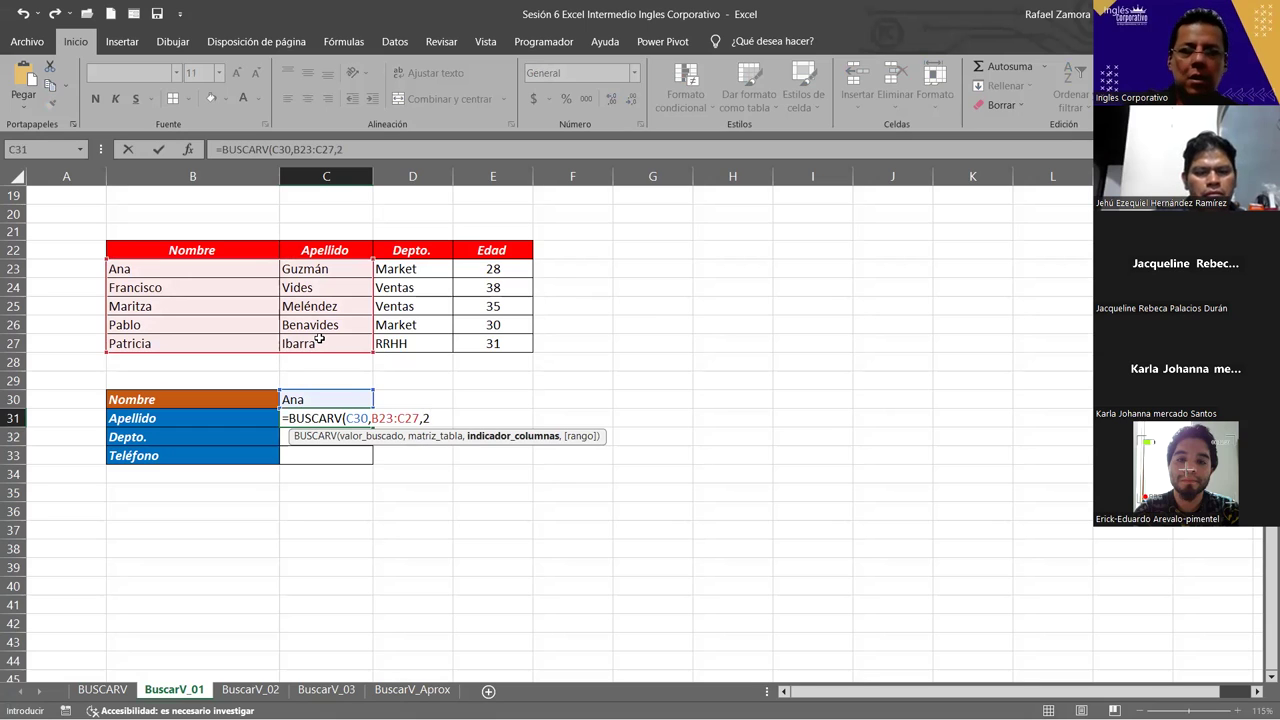
pyautogui.write(',')
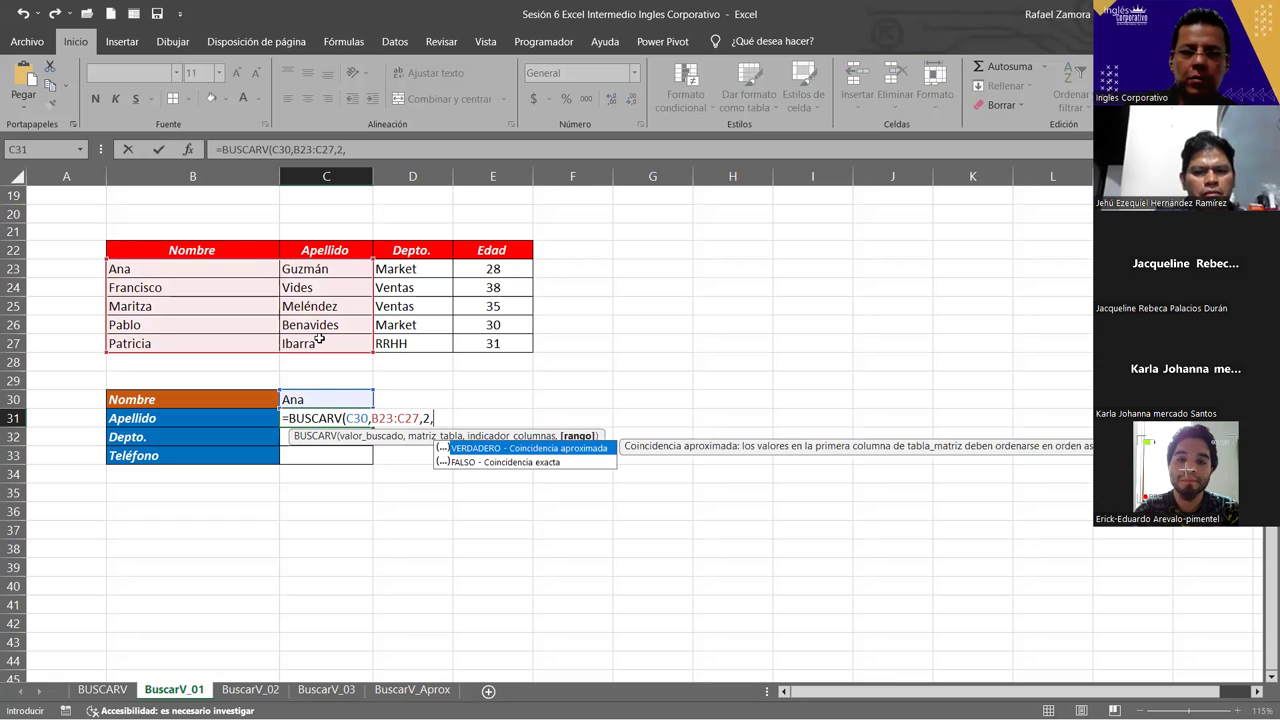
pyautogui.write('0')
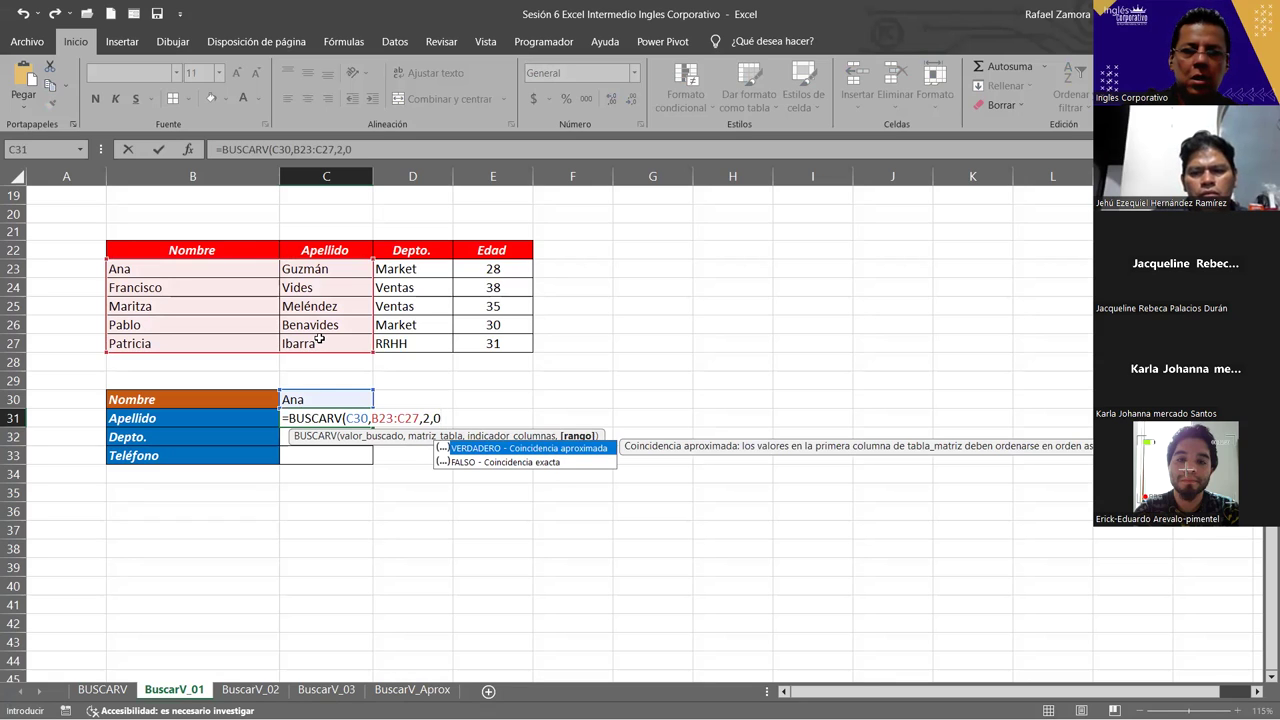
pyautogui.write(')')
pyautogui.press('Return')
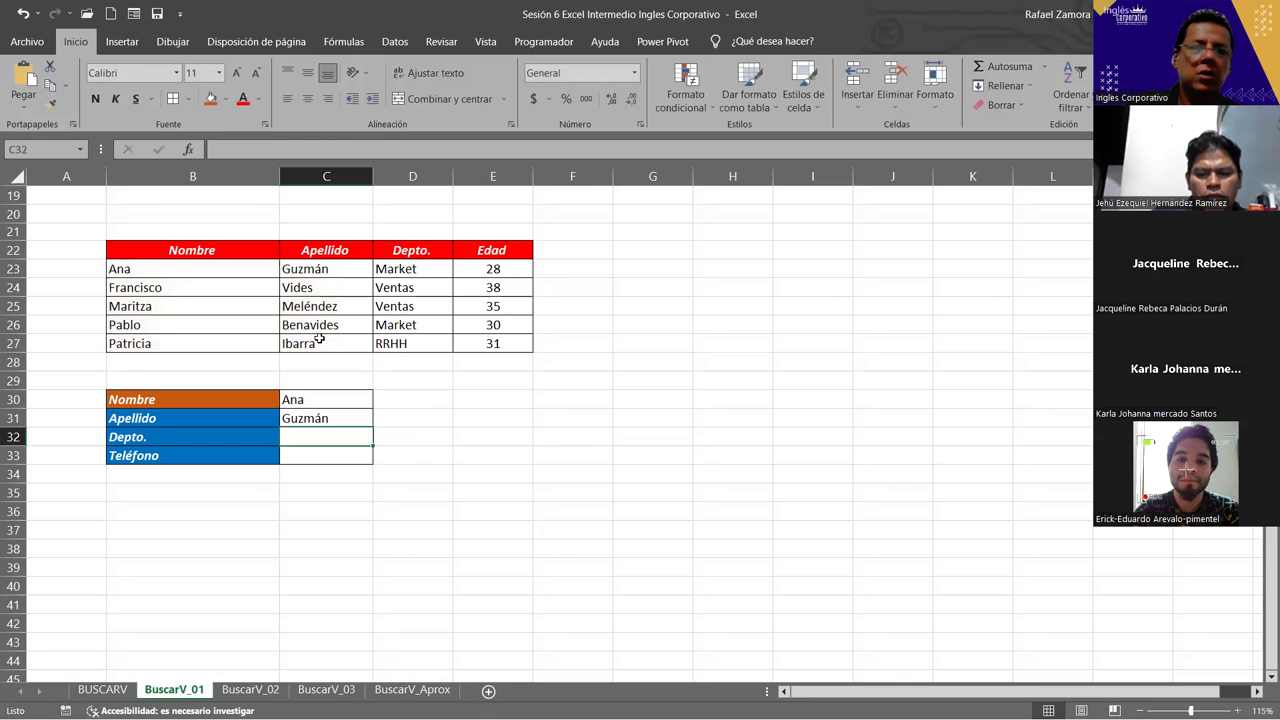
pyautogui.click(326, 402)
pyautogui.write('Francis')
pyautogui.hotkey('ctrl', 'Return')
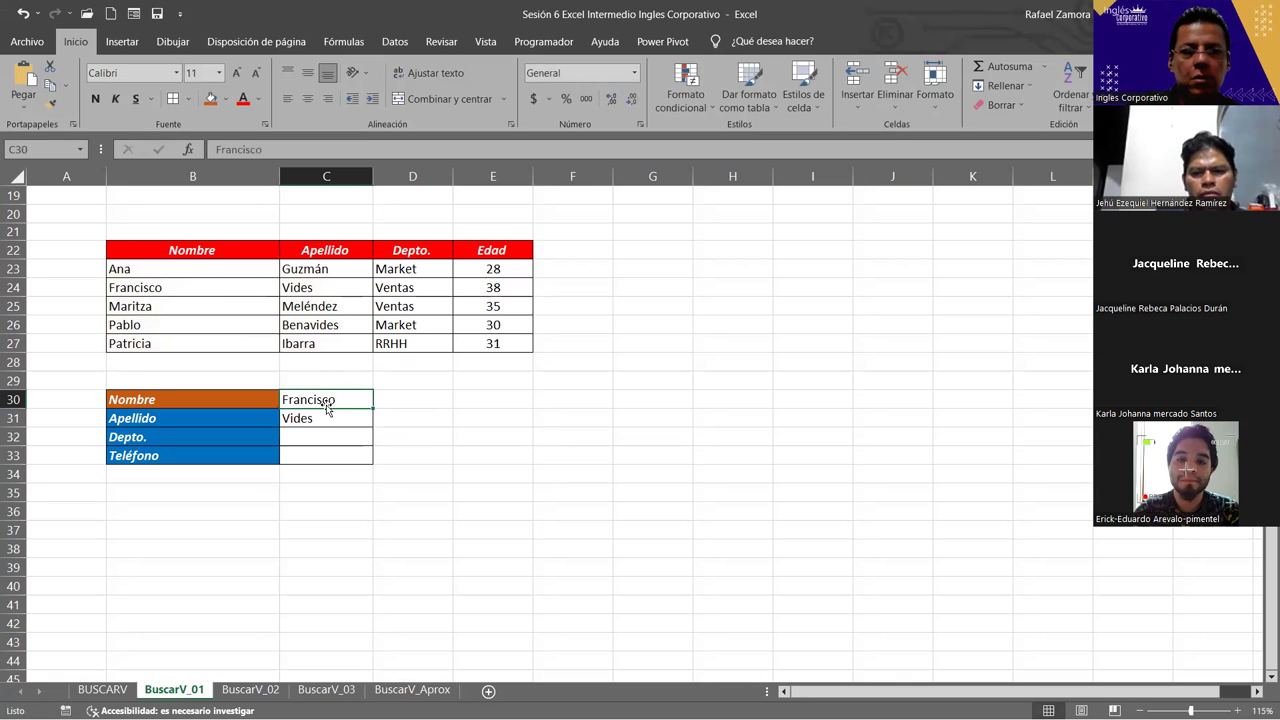
pyautogui.write('Marit')
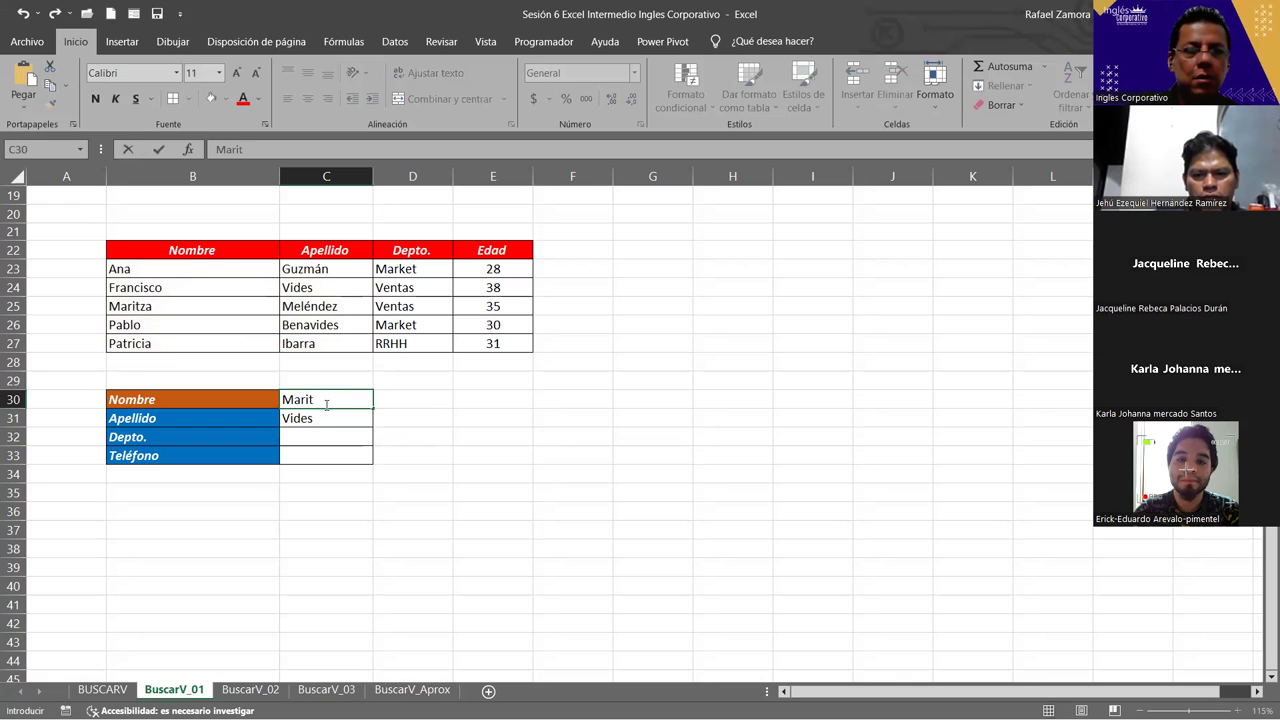
pyautogui.write('za')
pyautogui.hotkey('ctrl', 'Return')
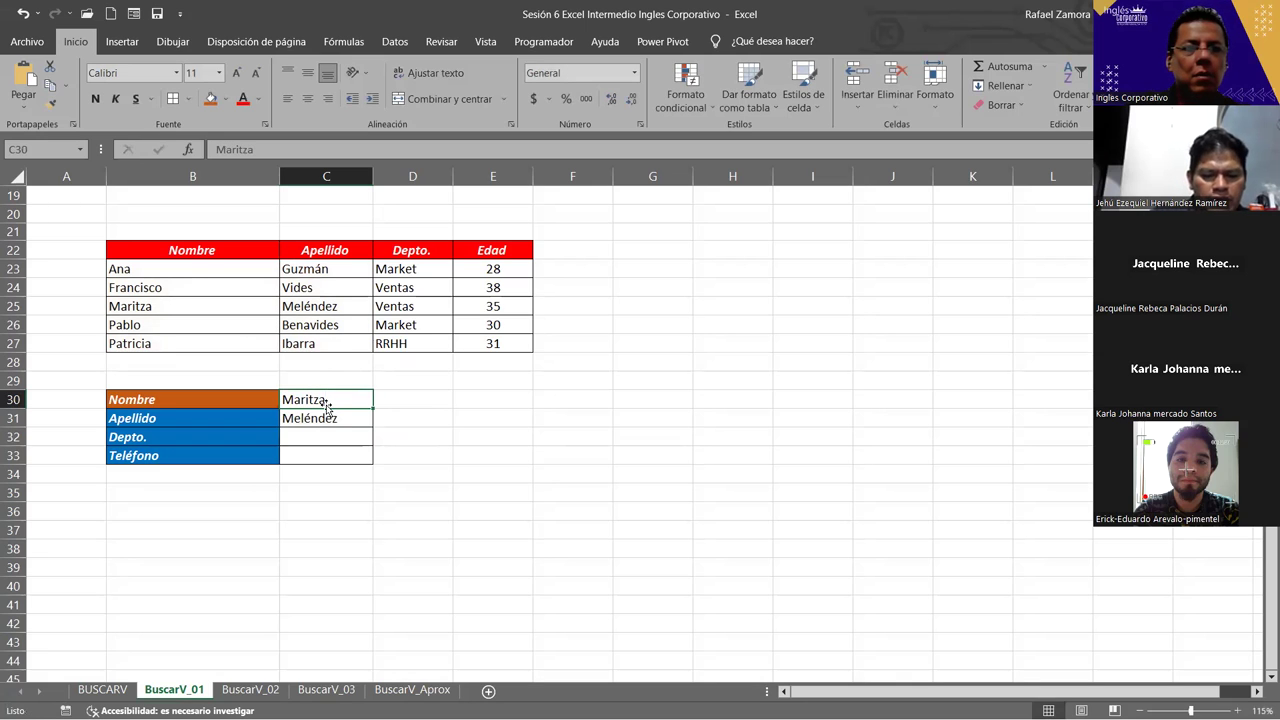
pyautogui.write('Pablo')
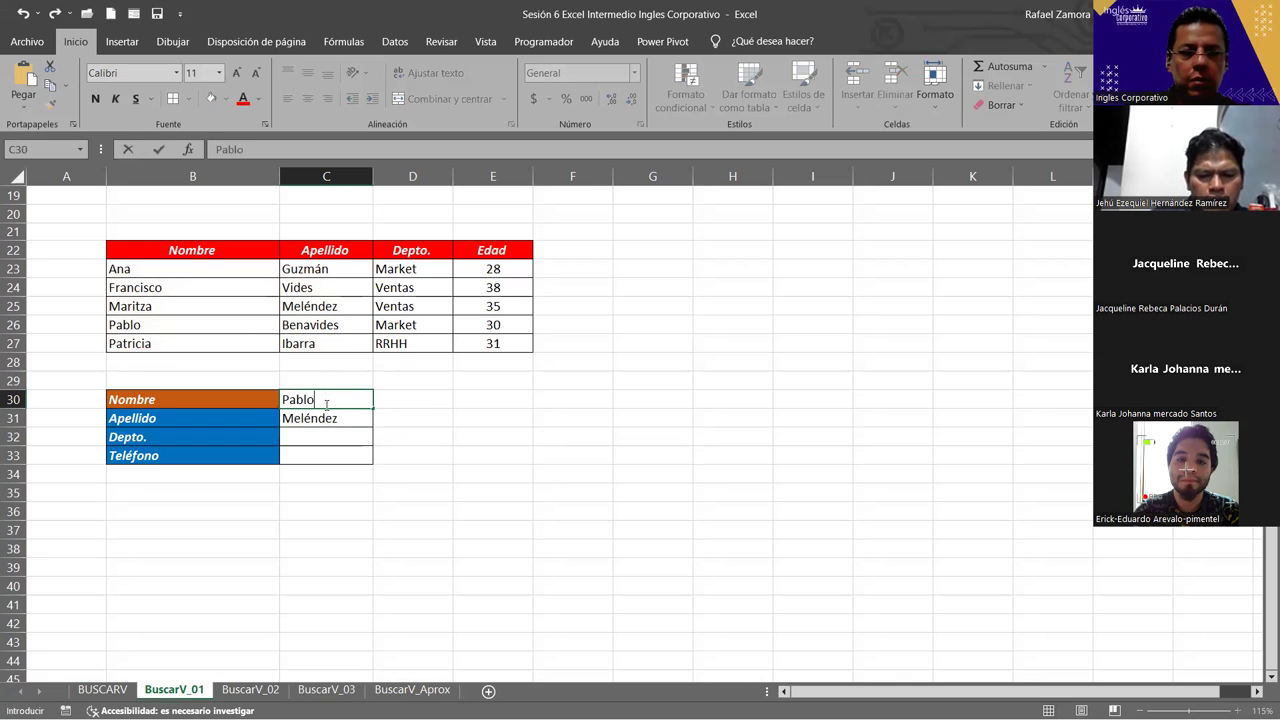
pyautogui.hotkey('ctrl', 'Return')
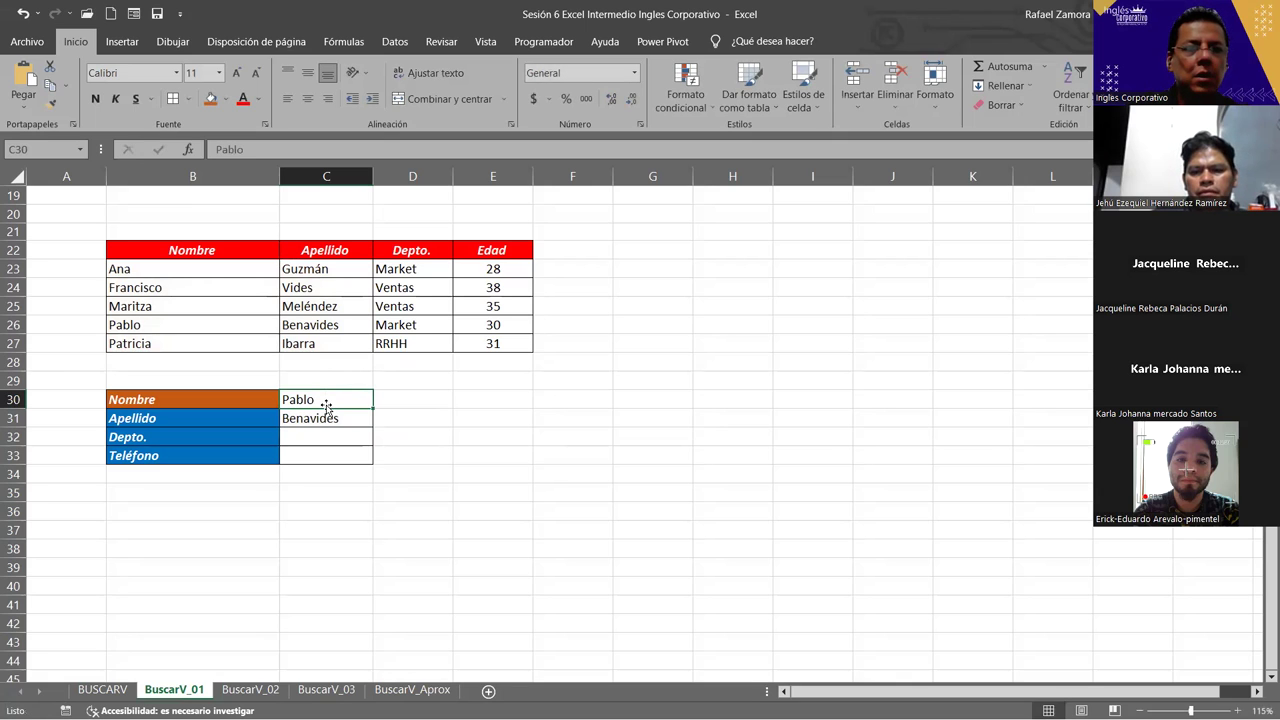
pyautogui.write('Patricia')
pyautogui.hotkey('ctrl', 'Return')
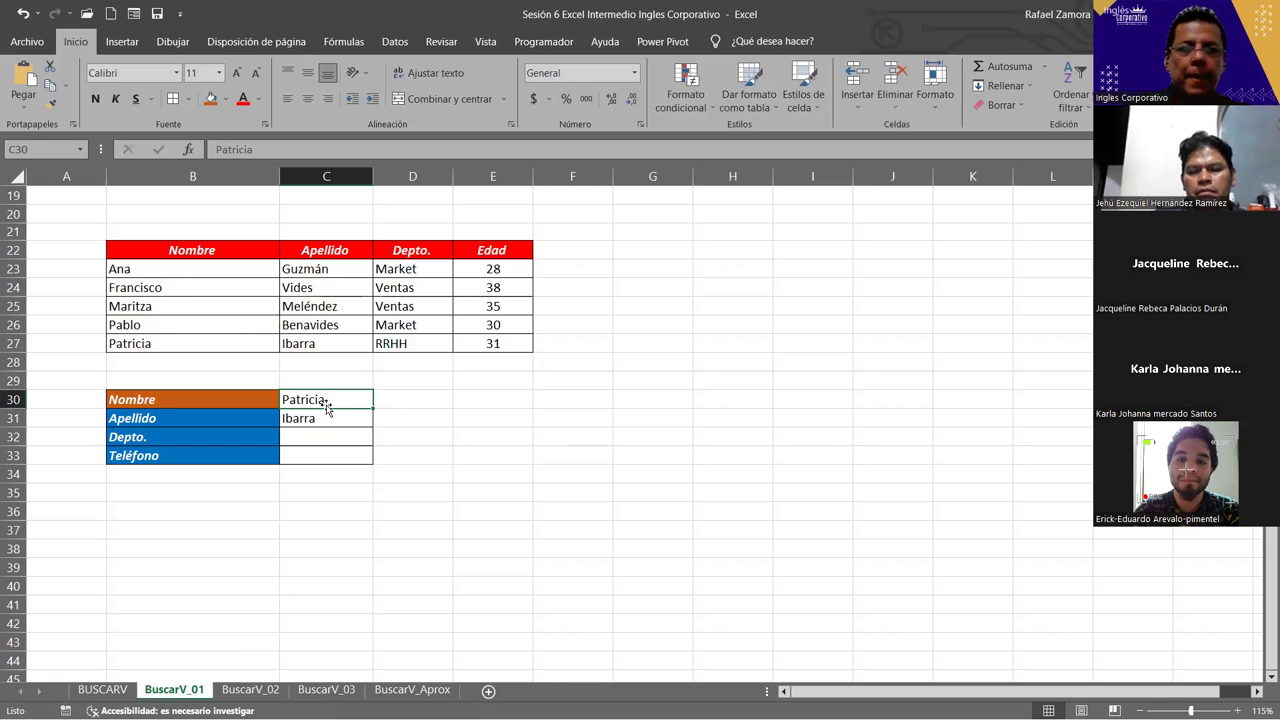
pyautogui.click(332, 437)
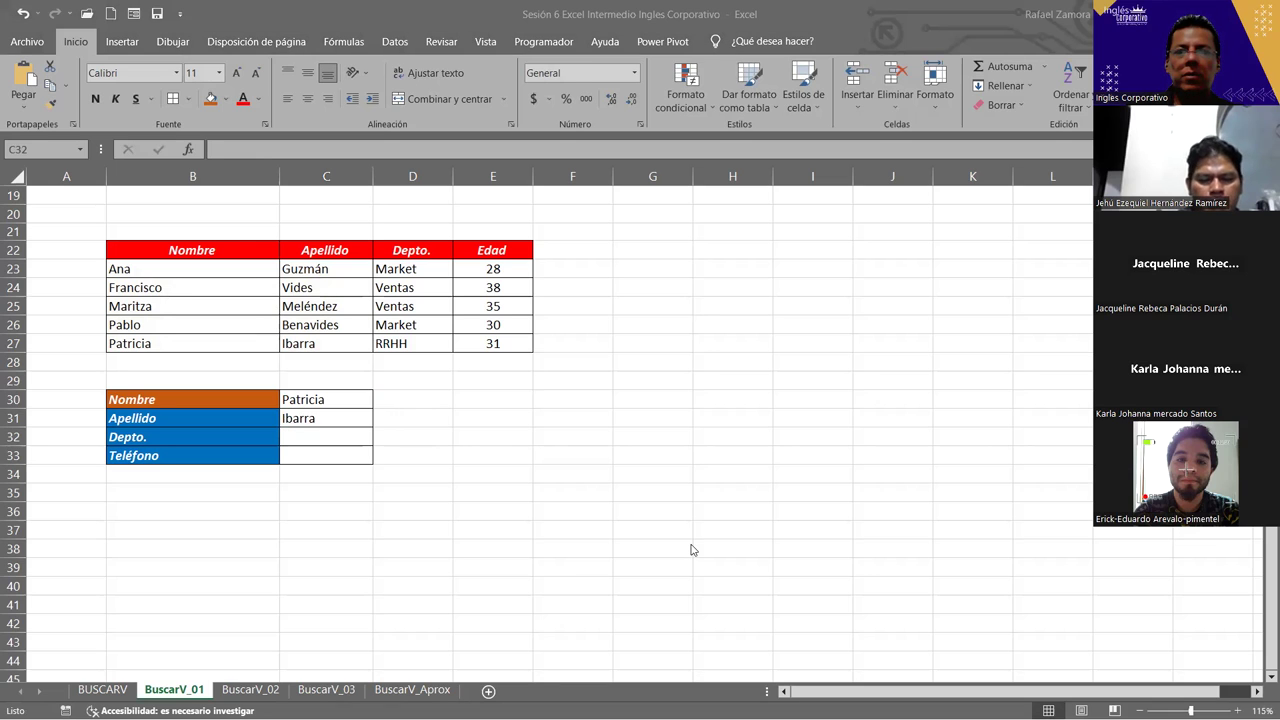
# - Enter =BUSCARV(C30,B23:D27,3,FALSO) in C32 so Depto. shows RRHH for Patricia
pyautogui.click(345, 430)
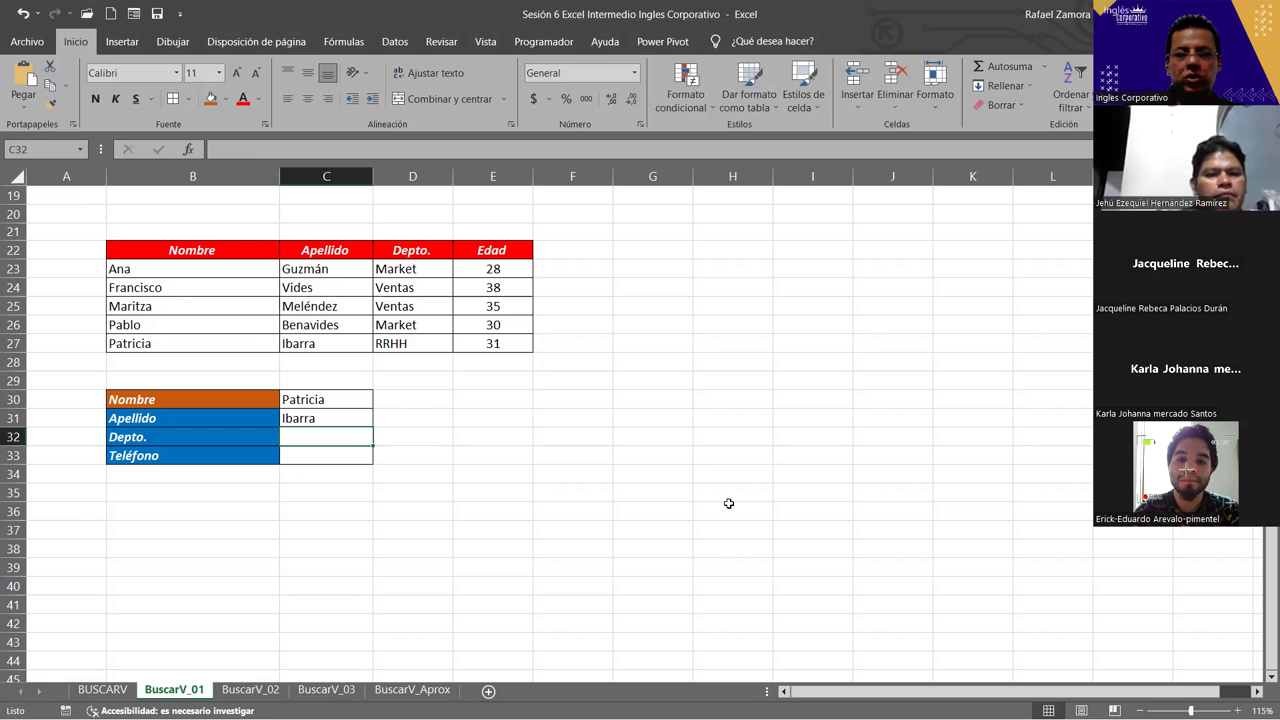
pyautogui.write('=')
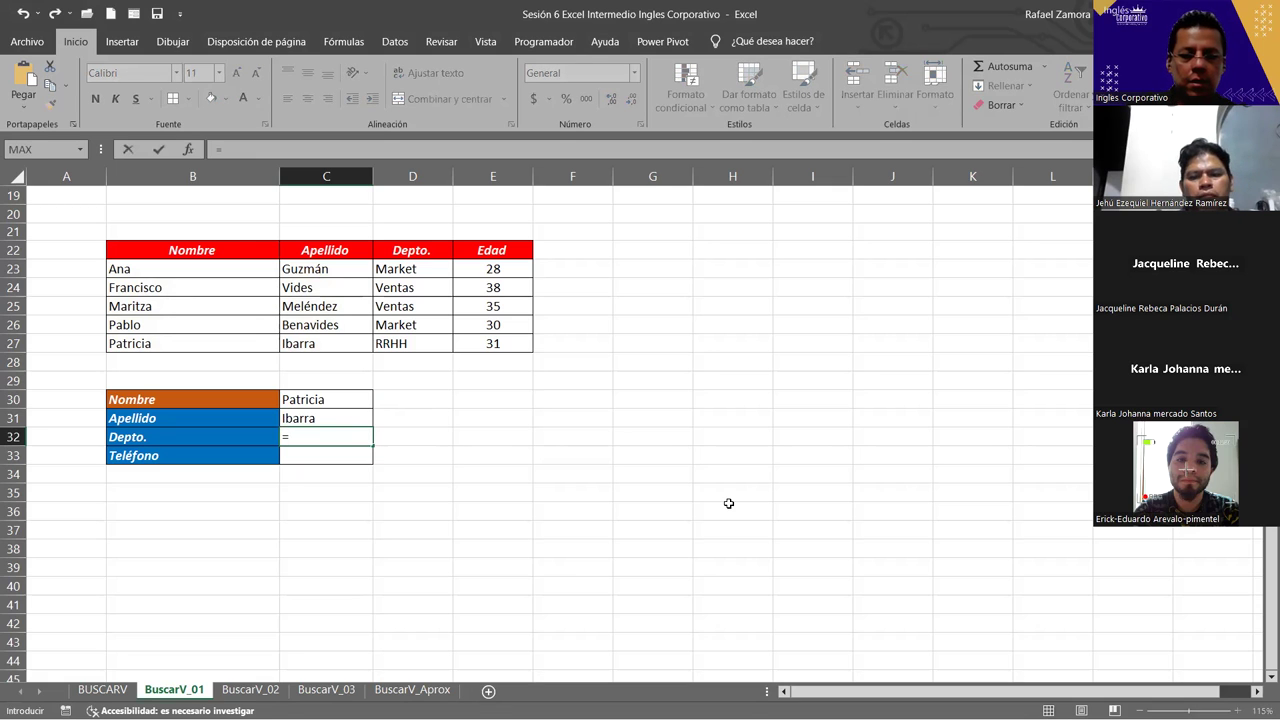
pyautogui.write('buscar')
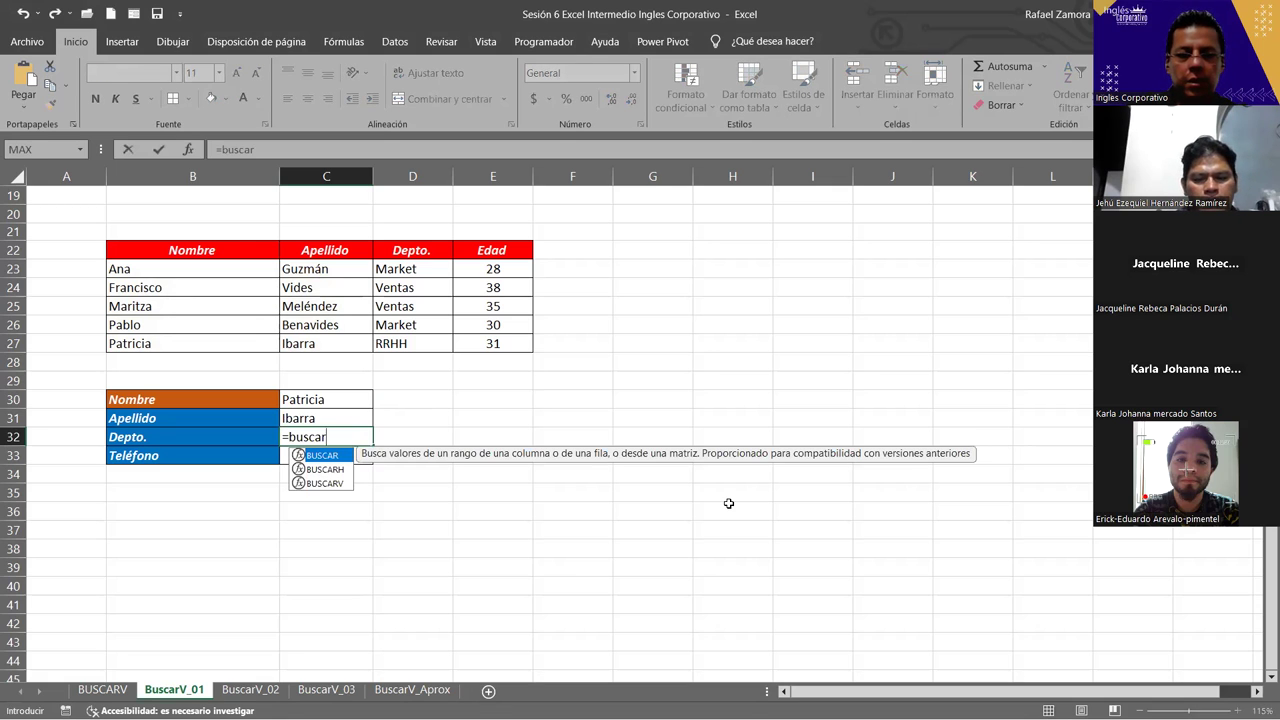
pyautogui.press('Escape')
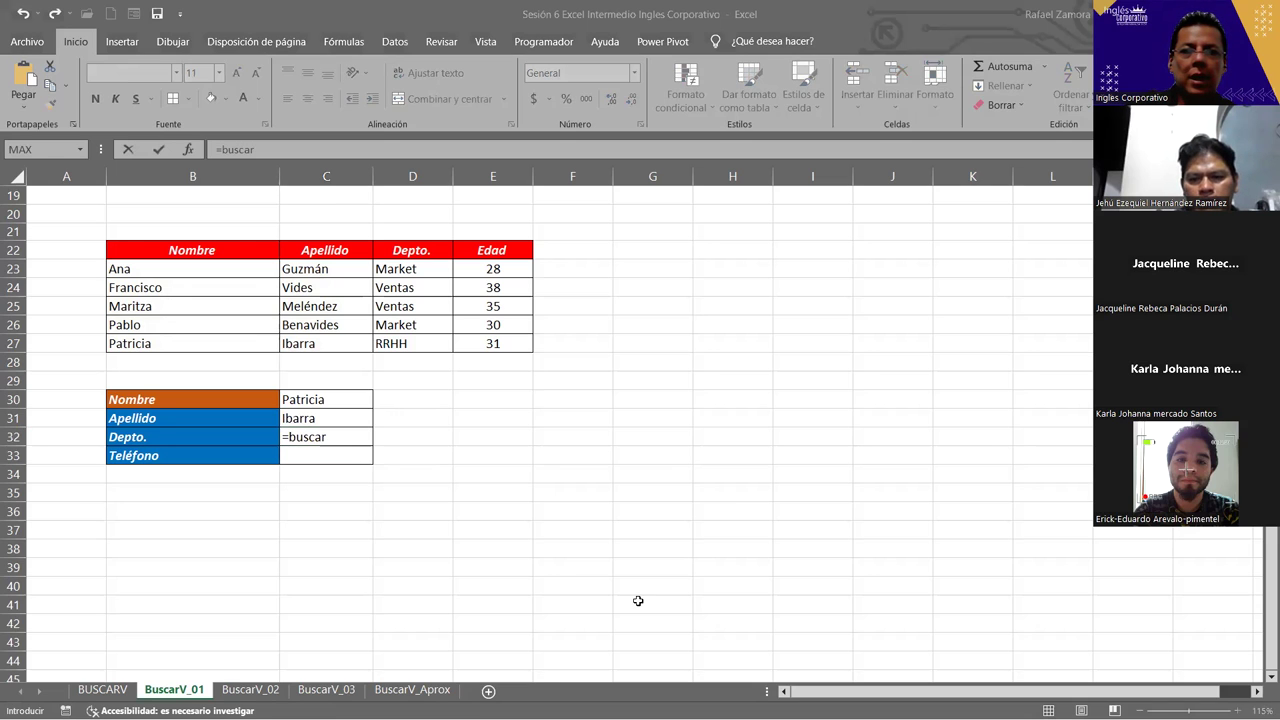
pyautogui.click(353, 432)
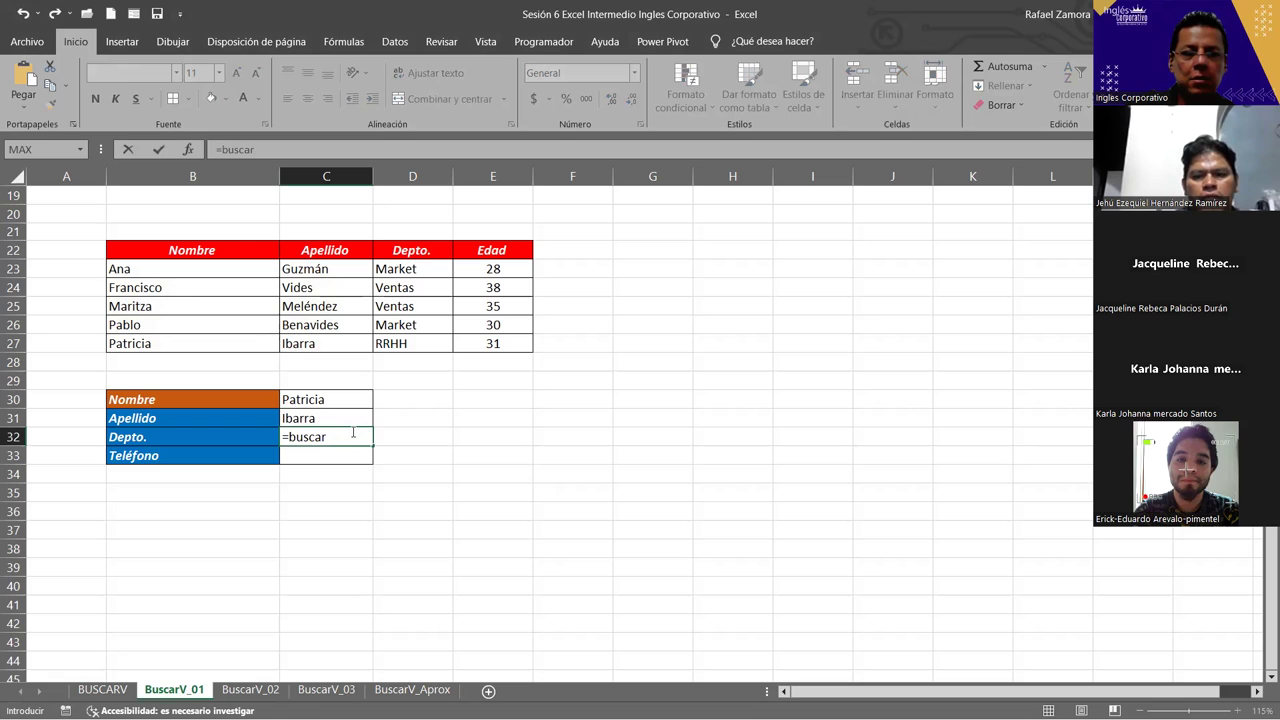
pyautogui.click(312, 482)
pyautogui.doubleClick(314, 480)
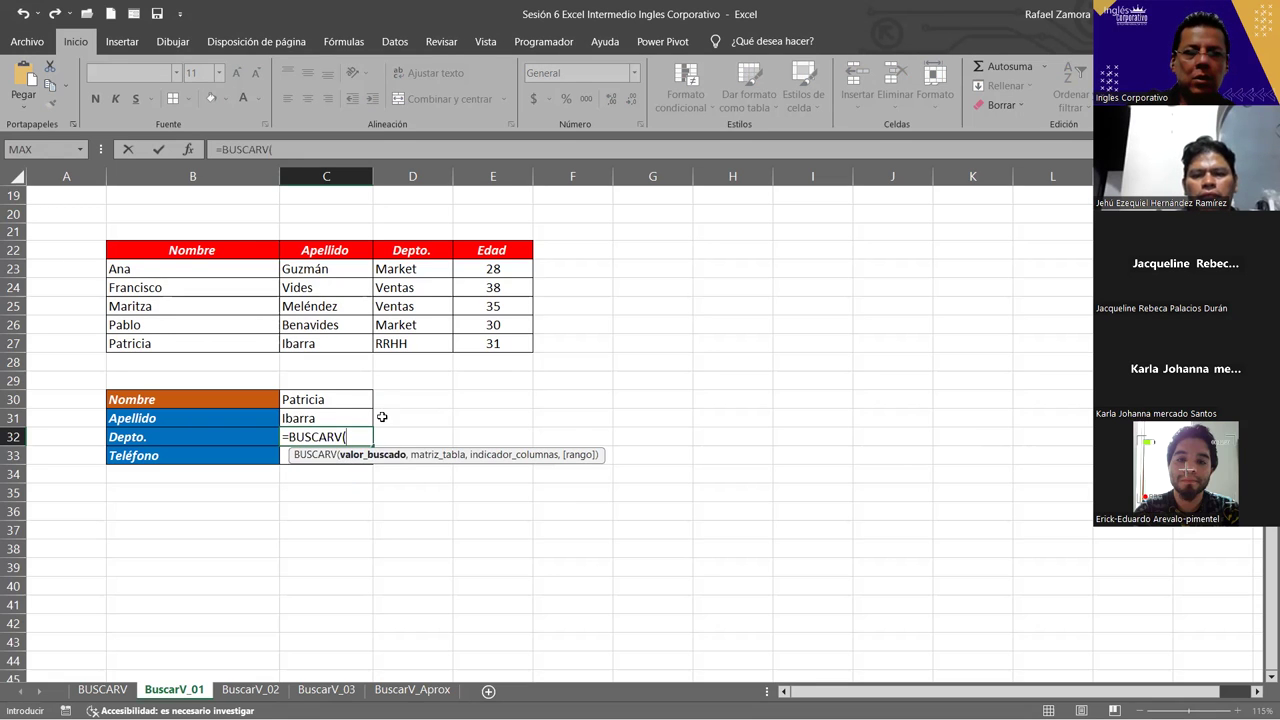
pyautogui.click(331, 397)
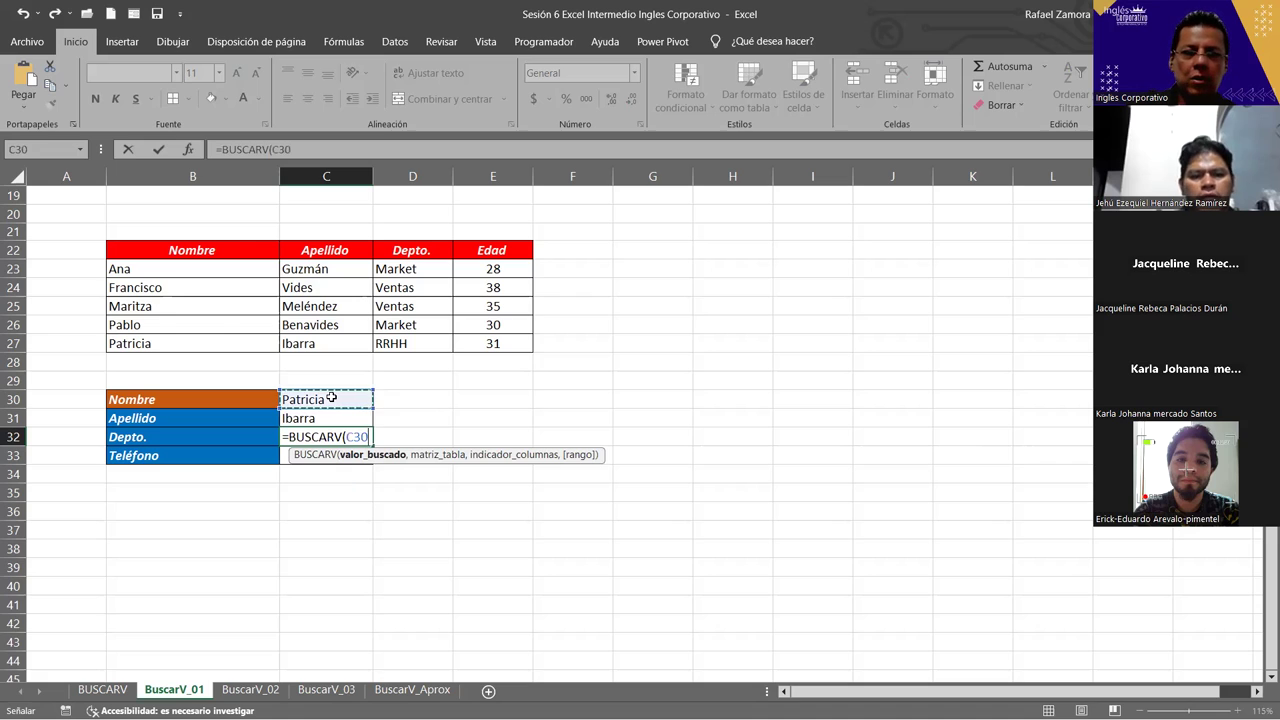
pyautogui.write(',')
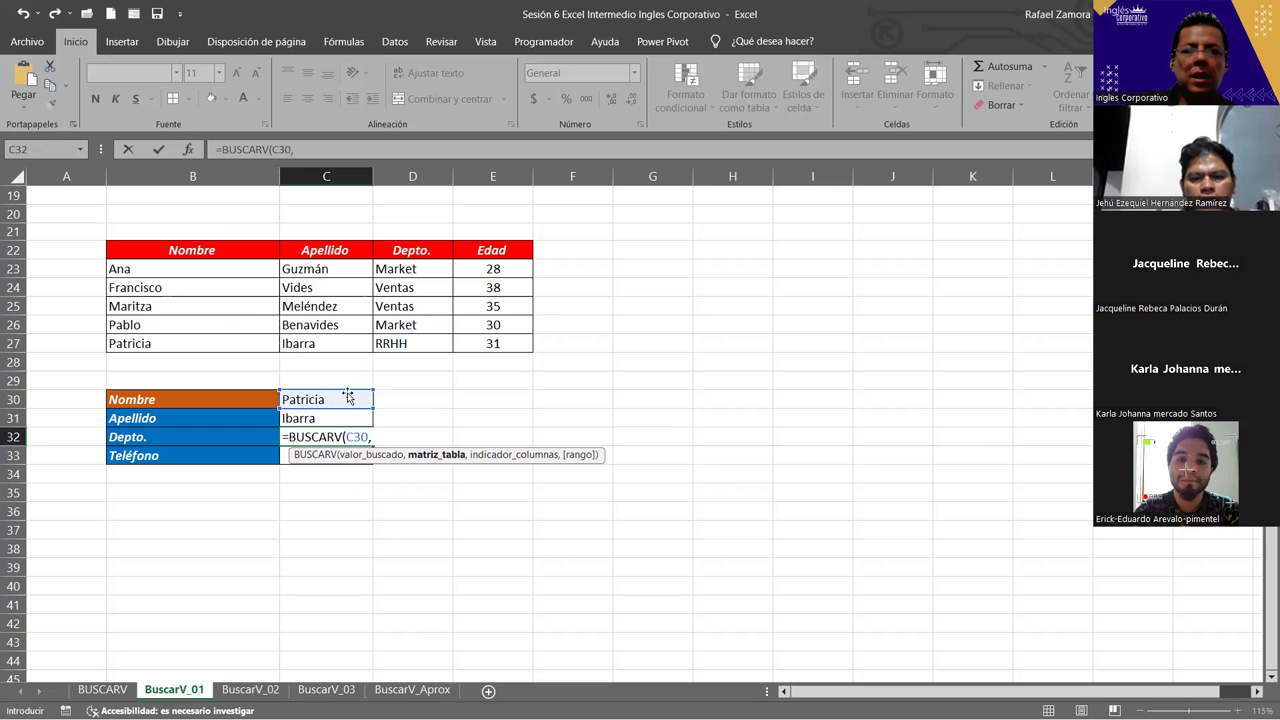
pyautogui.moveTo(194, 272); pyautogui.dragTo(410, 348)
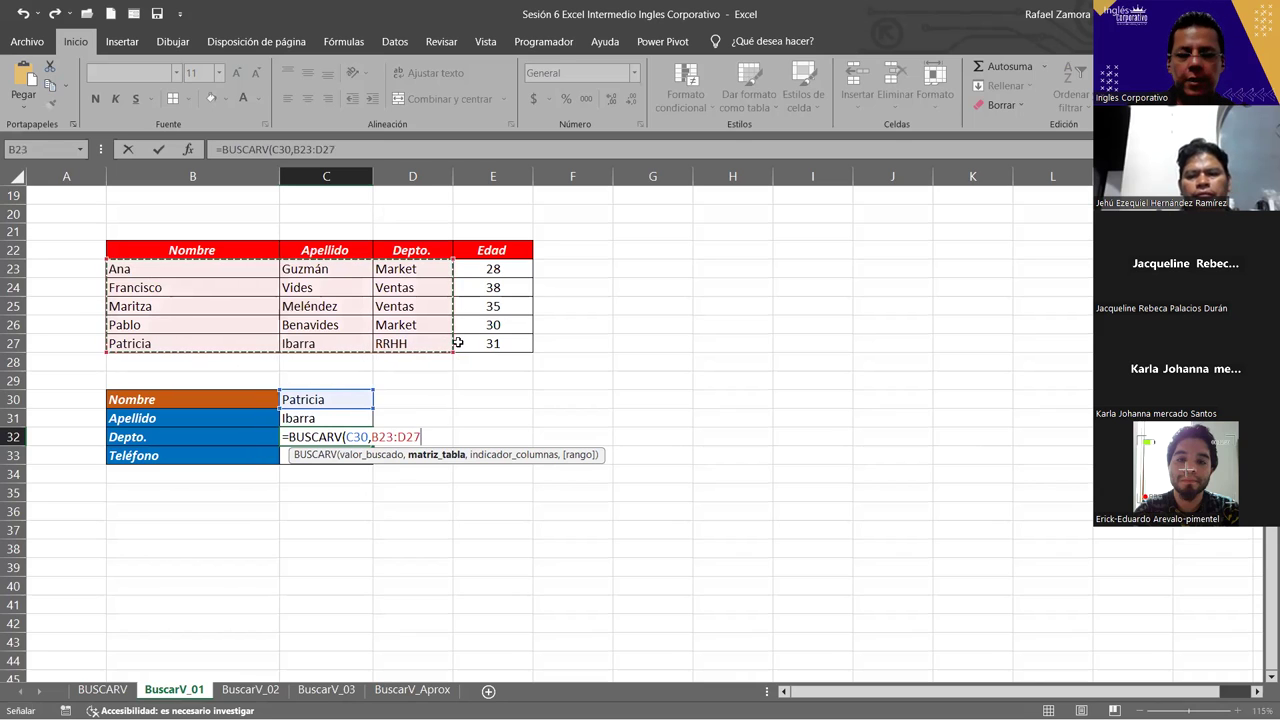
pyautogui.write(',')
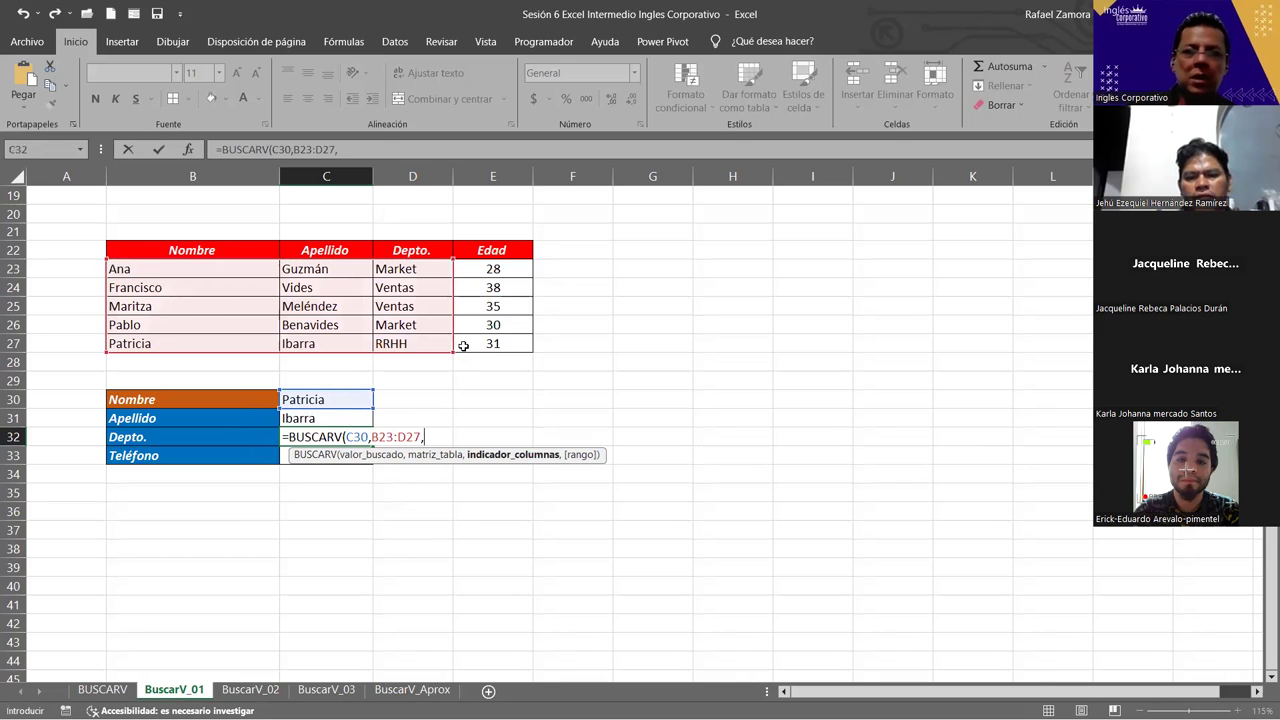
pyautogui.write('3')
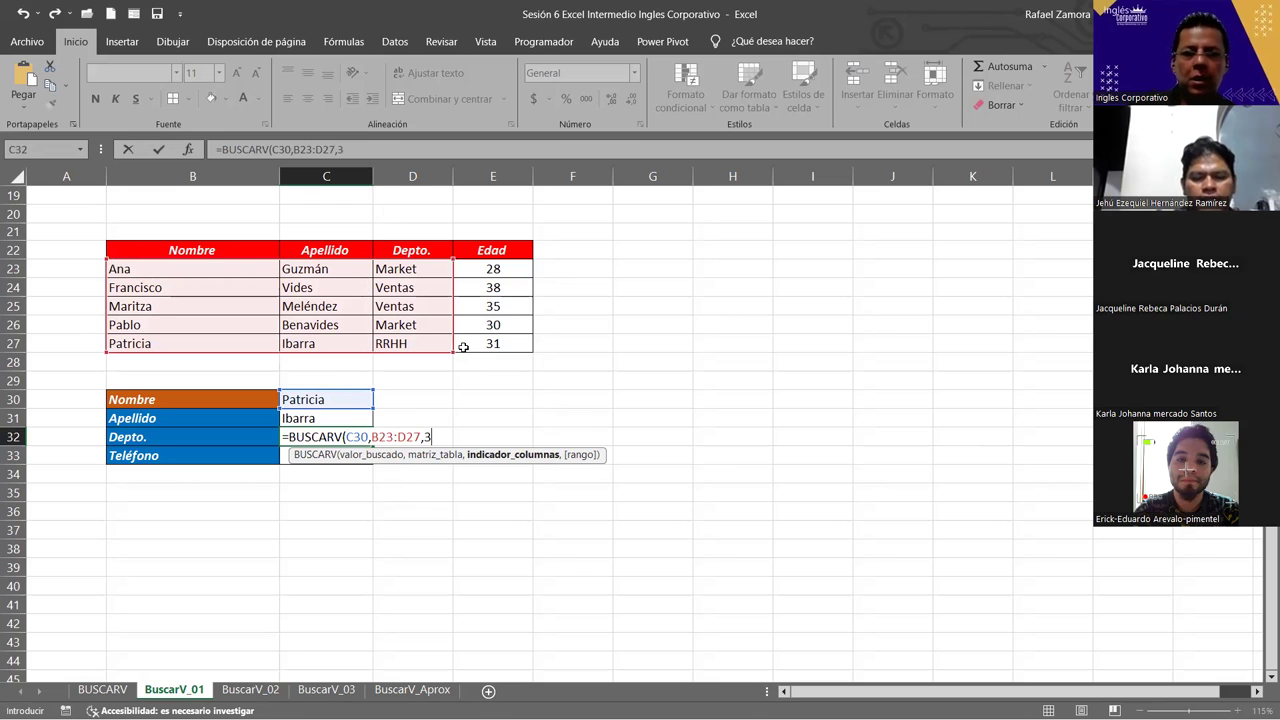
pyautogui.write(',')
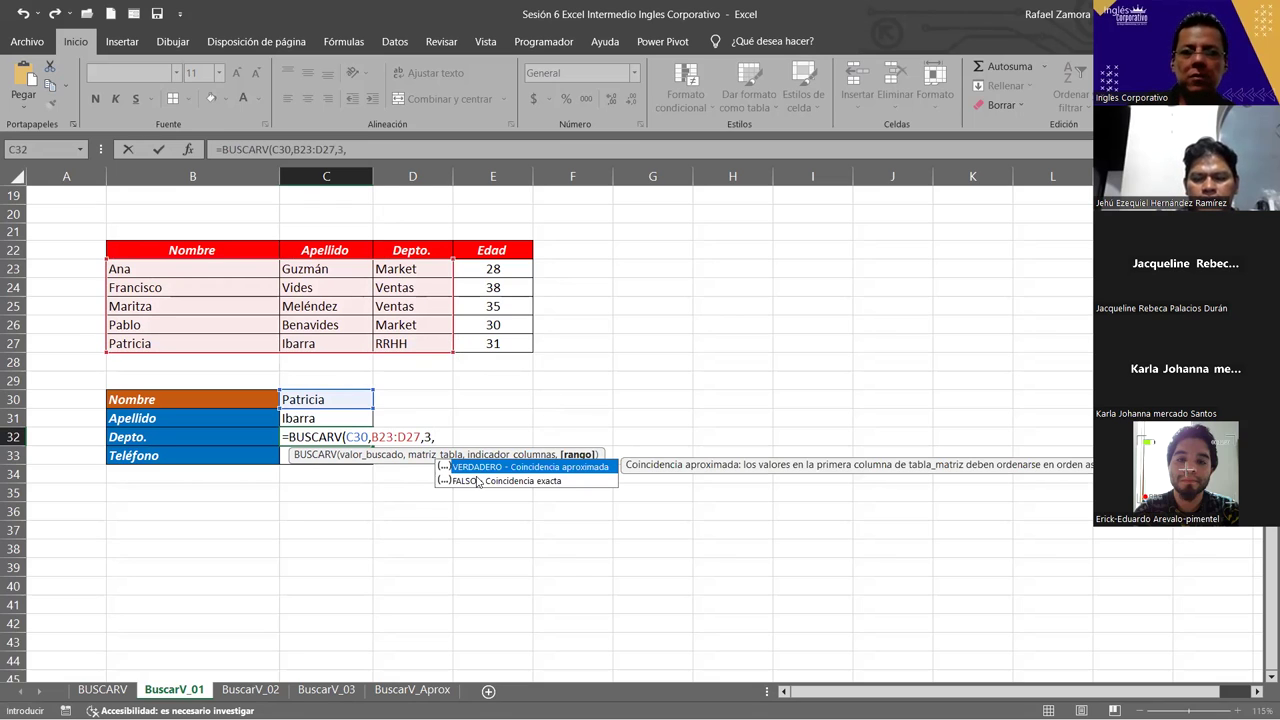
pyautogui.doubleClick(478, 481)
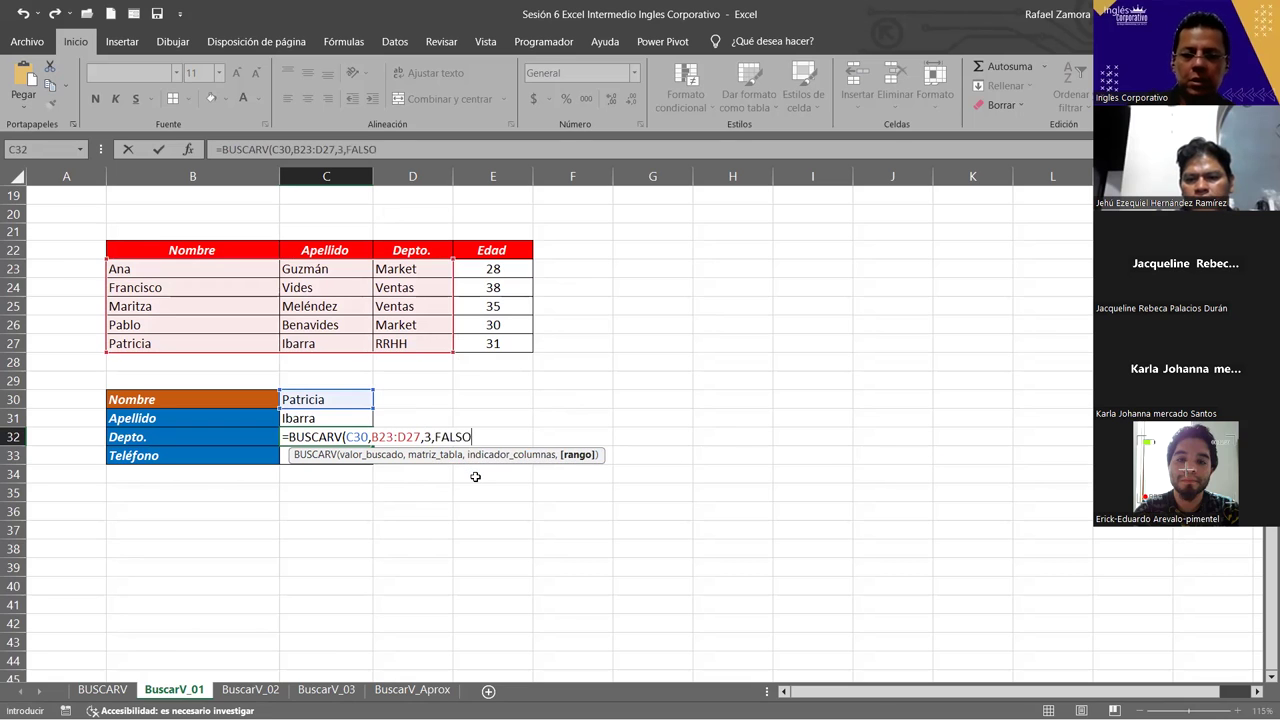
pyautogui.write(')')
pyautogui.press('Return')
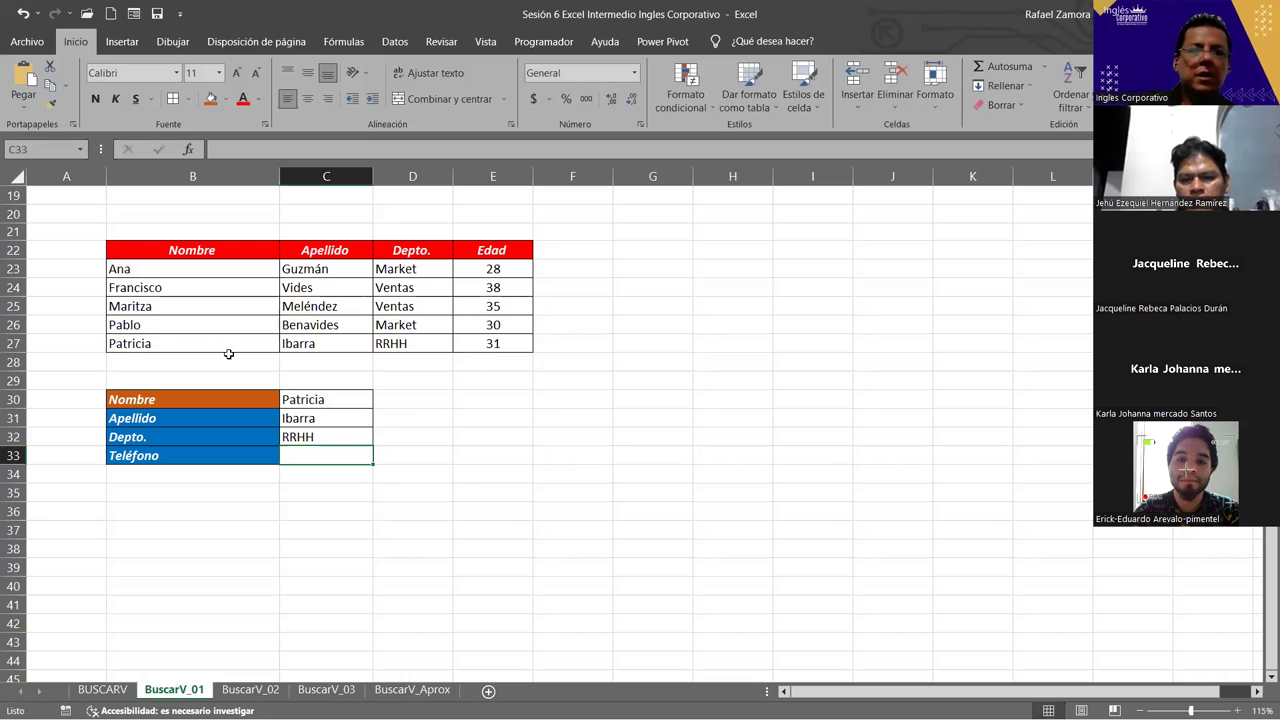
# - Enter ANA as the lookup name and overwrite the Apellido cell C31 with PABLO
pyautogui.click(340, 395)
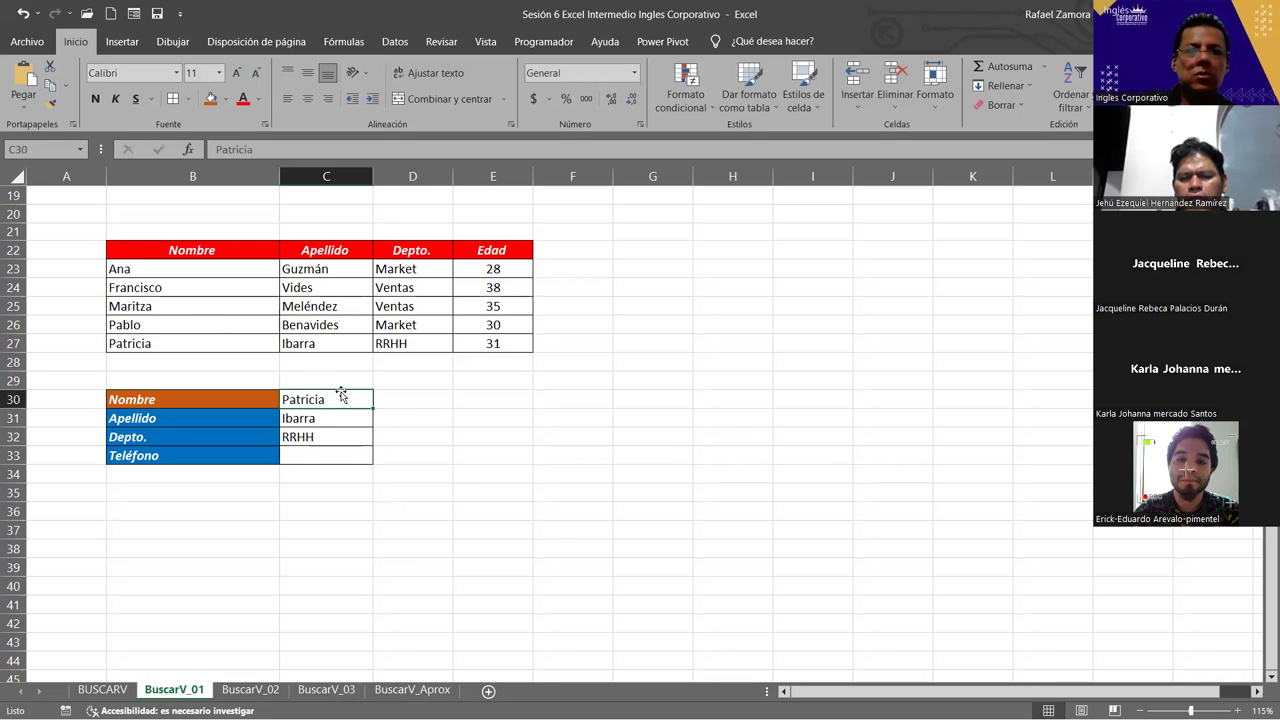
pyautogui.write('ANA')
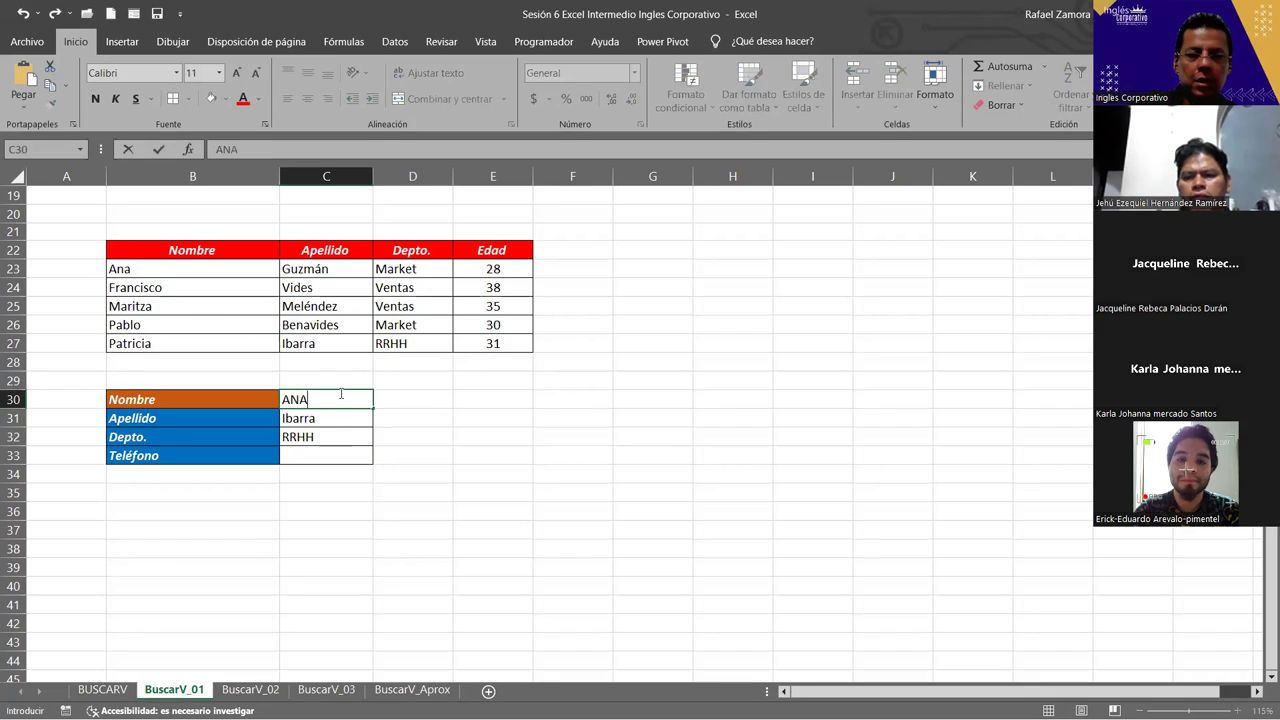
pyautogui.press('Return')
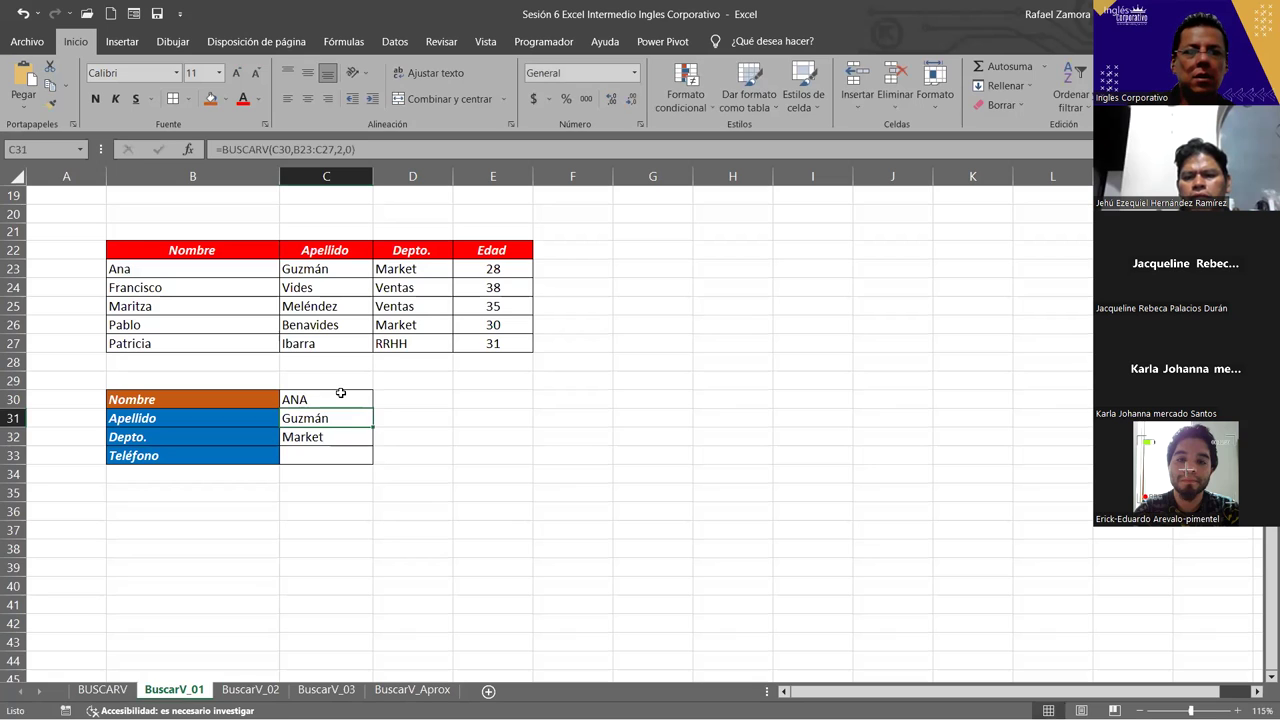
pyautogui.write('PABLO')
pyautogui.press('Return')
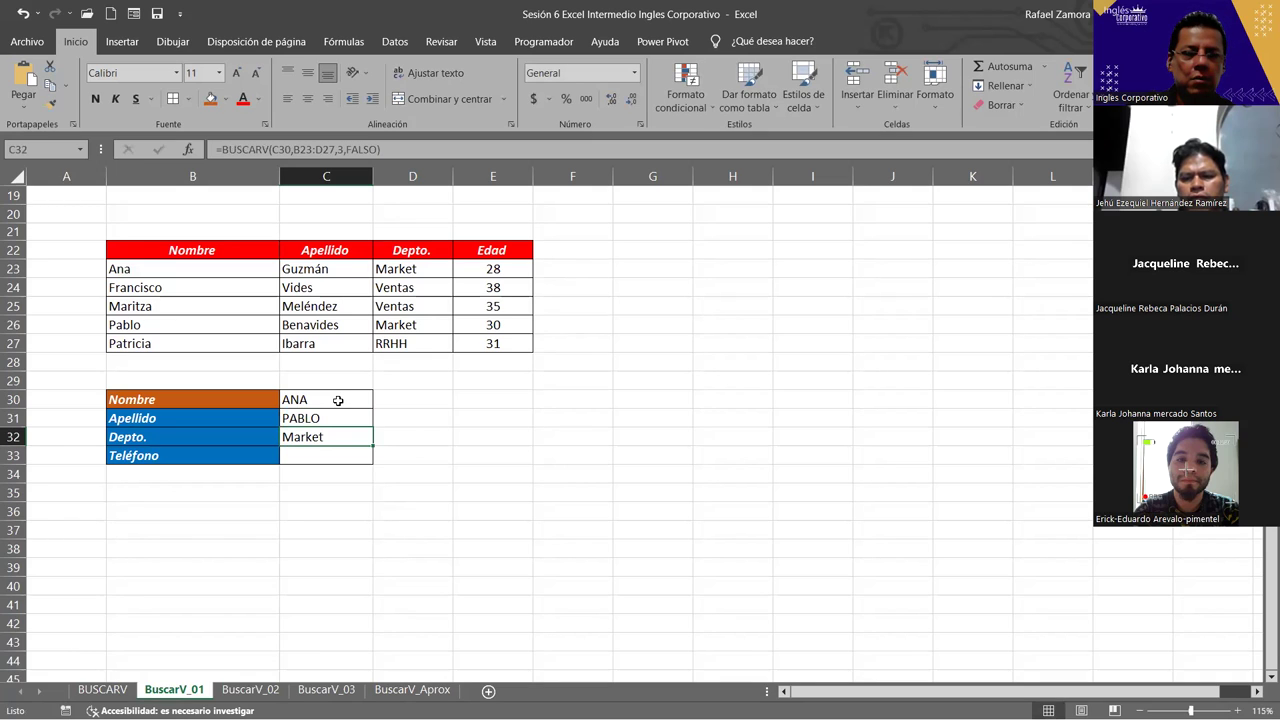
# - Change the lookup name in C30 to Francisco so Depto. shows Ventas
pyautogui.click(337, 400)
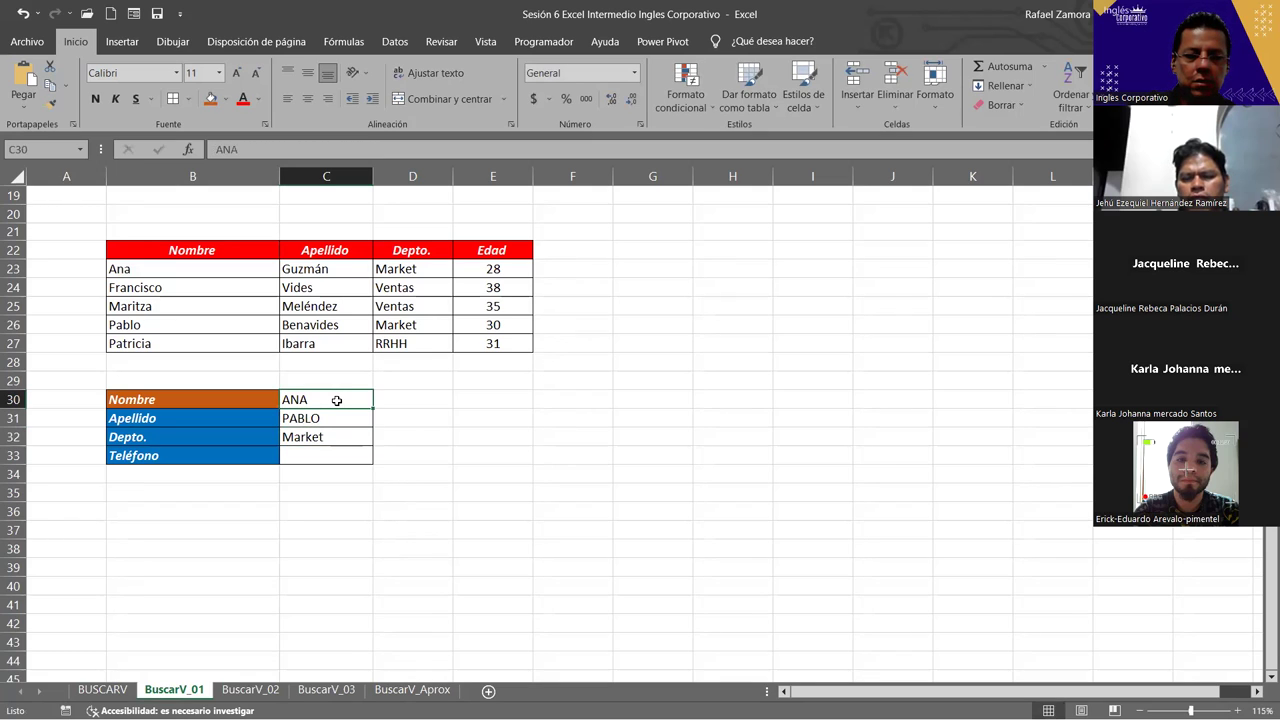
pyautogui.write('Francisco')
pyautogui.press('Up')
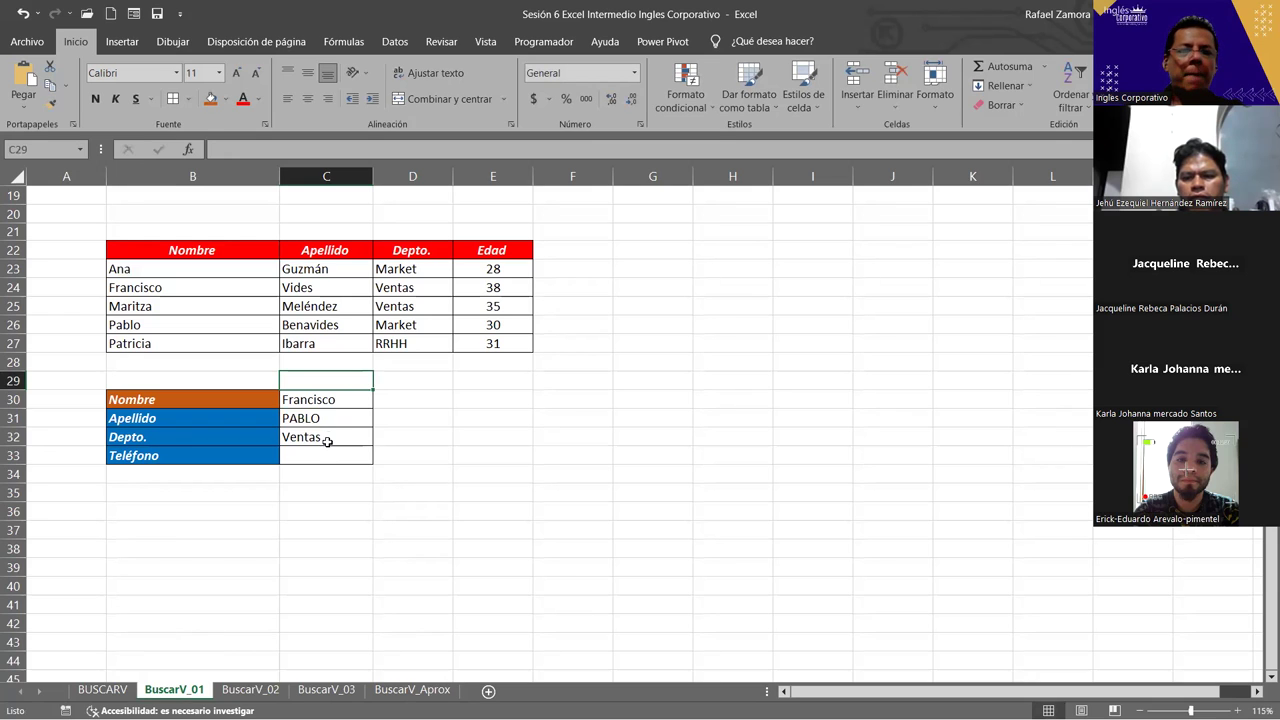
pyautogui.doubleClick(331, 437)
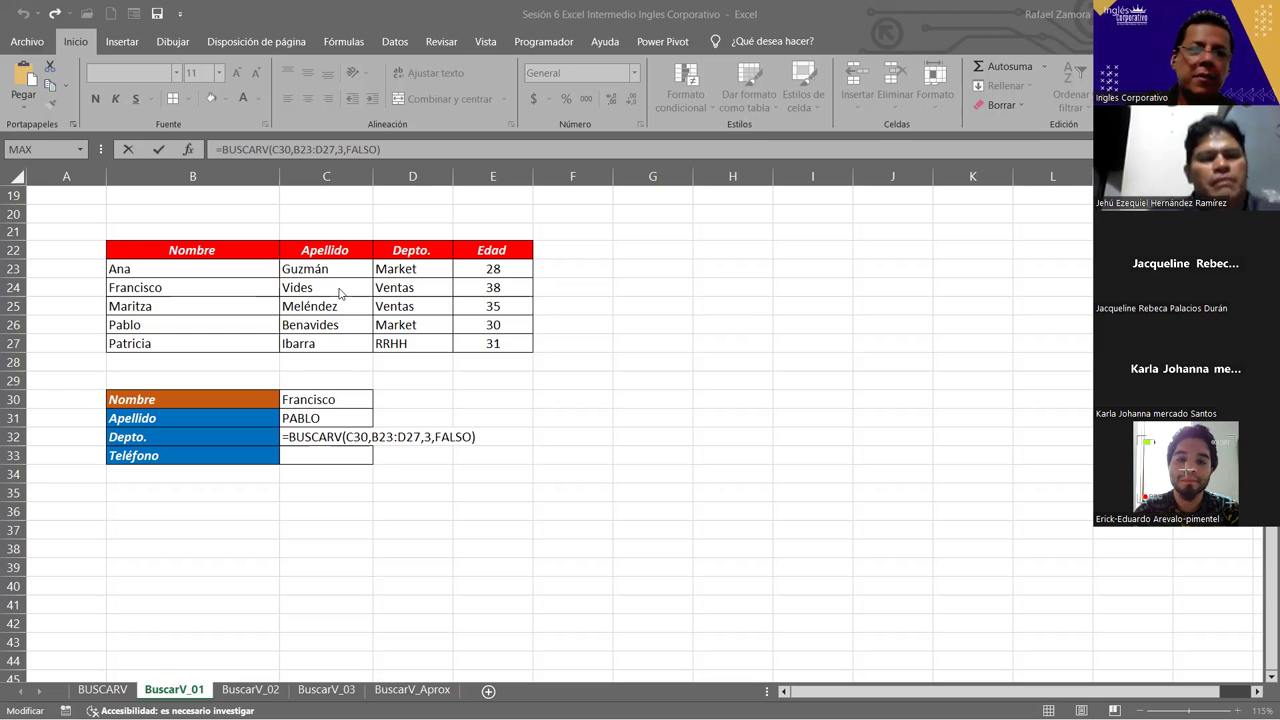
# - Finish inspecting C32 and leave the Apellido cell C31 unchanged
pyautogui.click(322, 422)
pyautogui.click(322, 452)
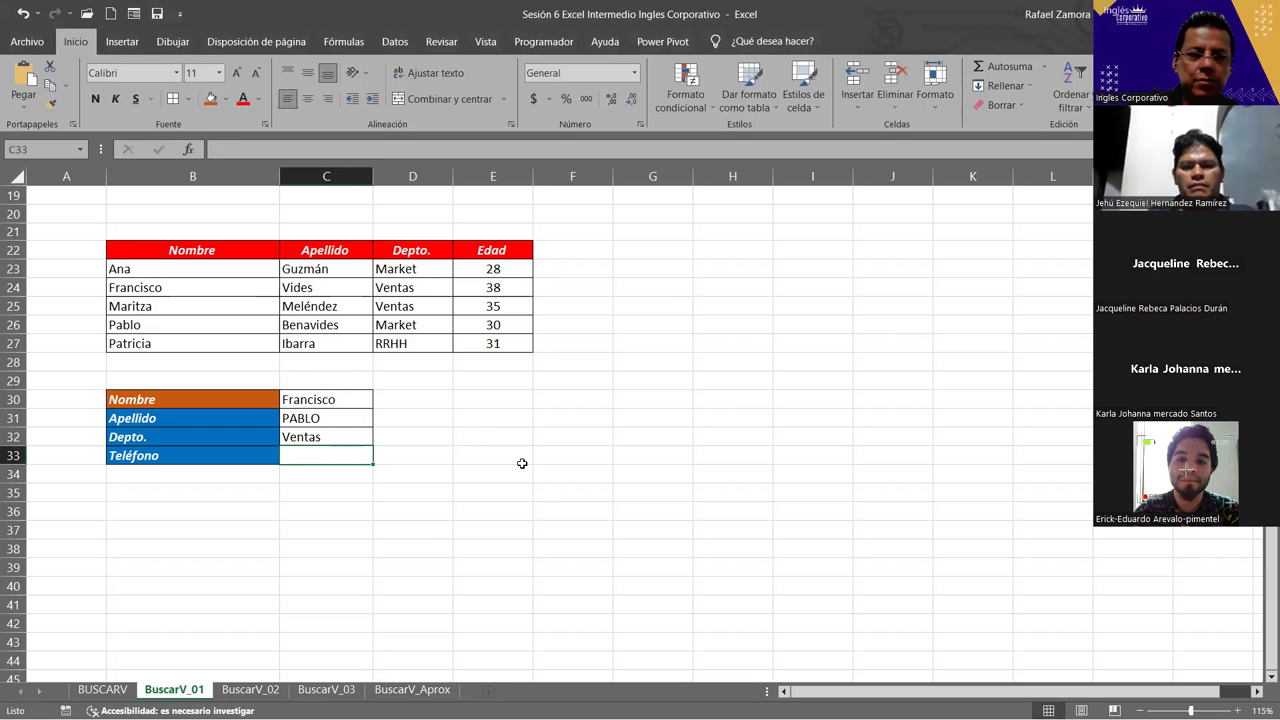
pyautogui.doubleClick(350, 421)
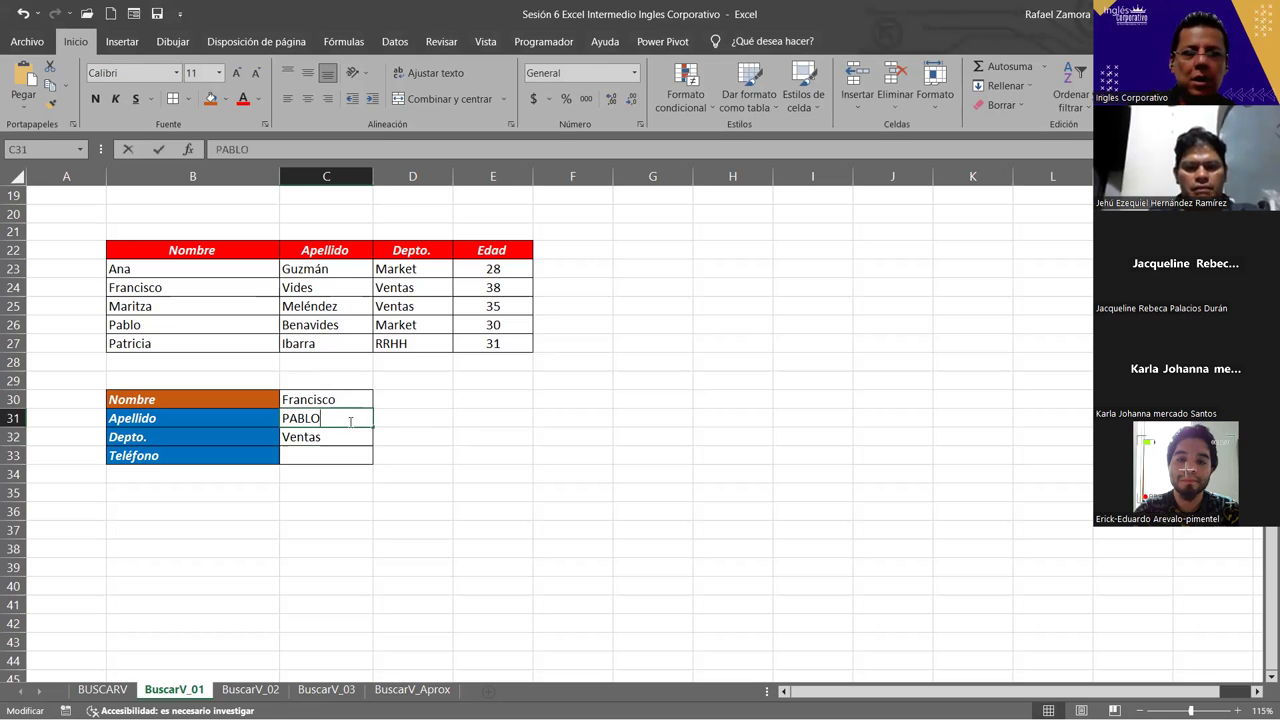
pyautogui.press('Escape')
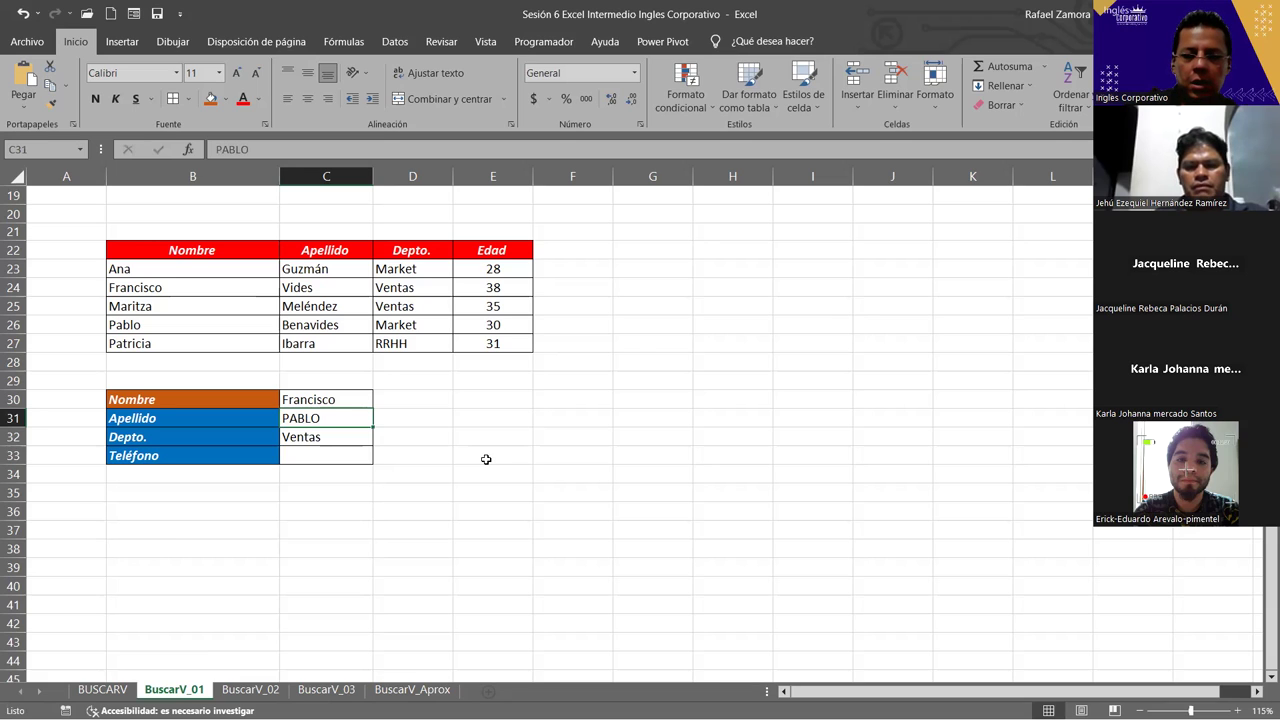
# - Enter =BUSCARV($C$30,$B$23:$E$27,2,0) in C31, returning Vides, and fill it down to C33
pyautogui.write('=')
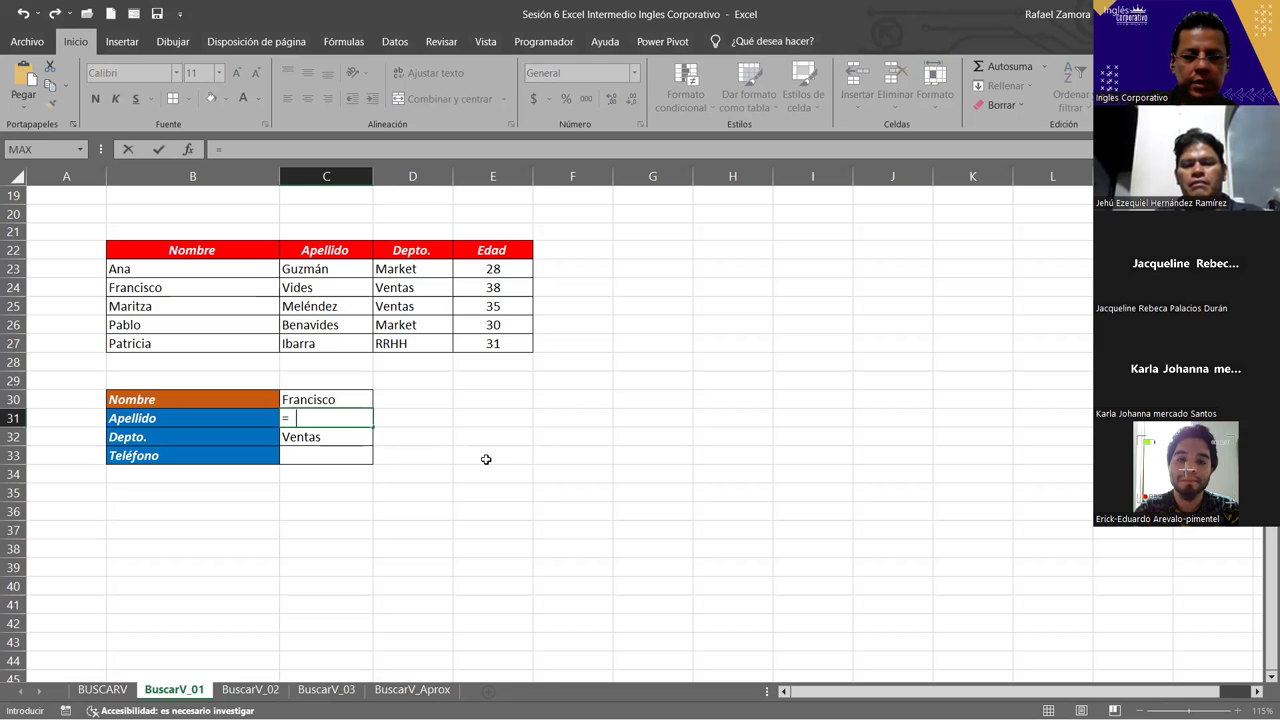
pyautogui.write('busca')
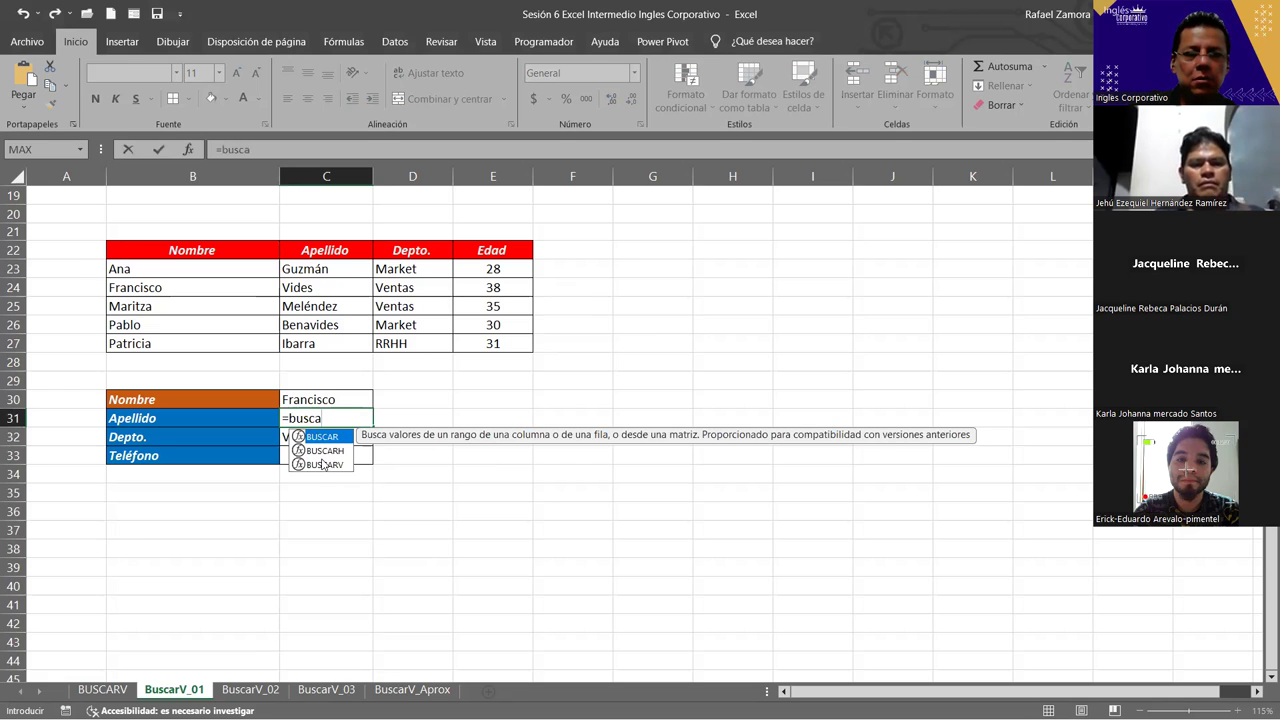
pyautogui.doubleClick(318, 464)
pyautogui.click(318, 399)
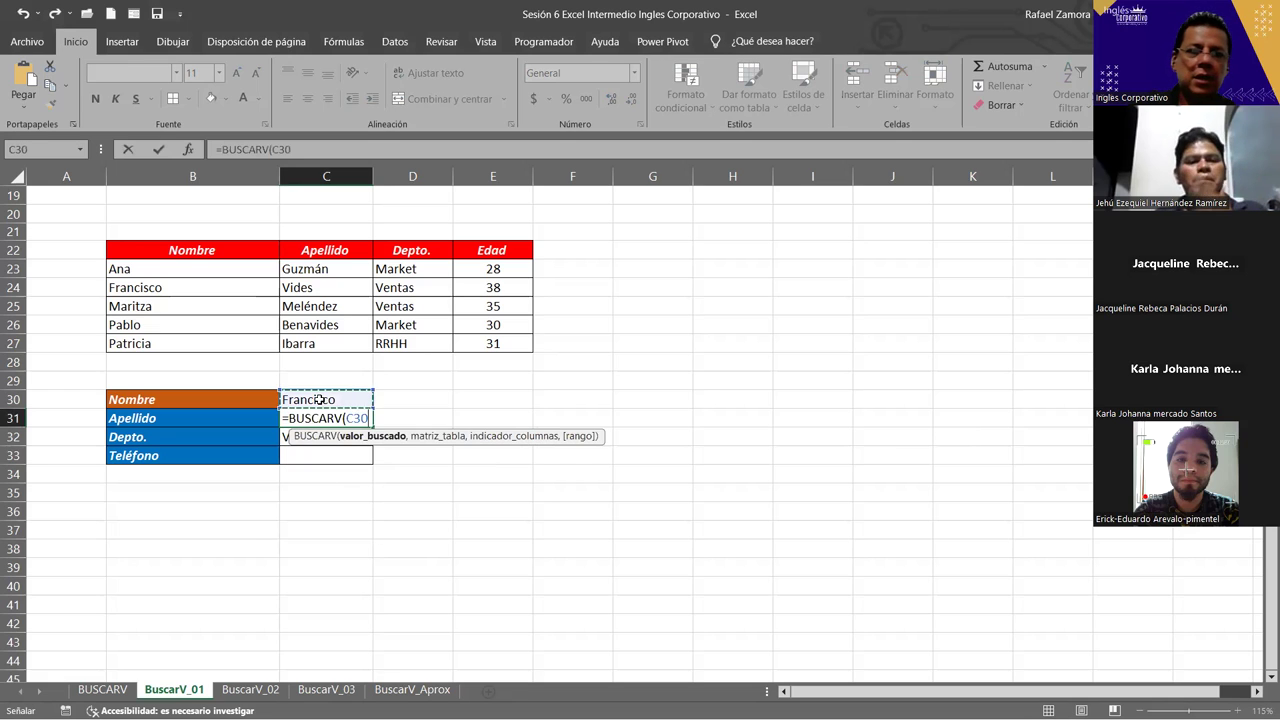
pyautogui.press('F4')
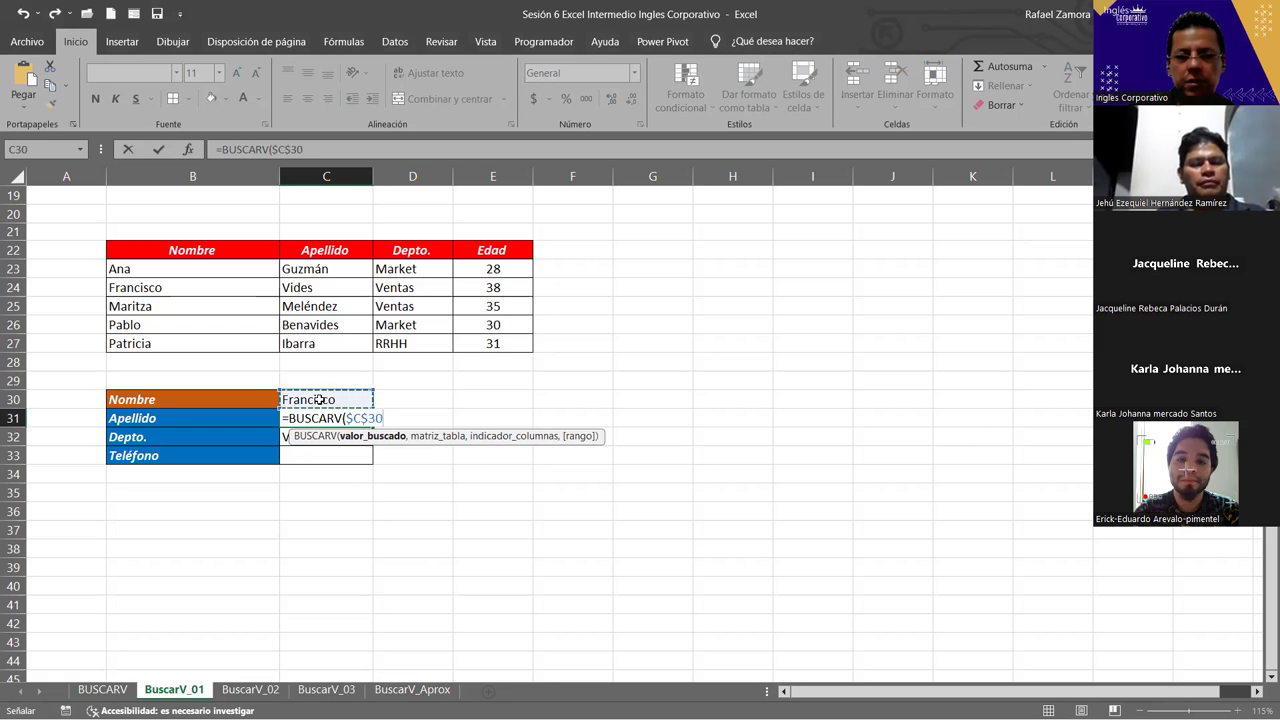
pyautogui.write(',')
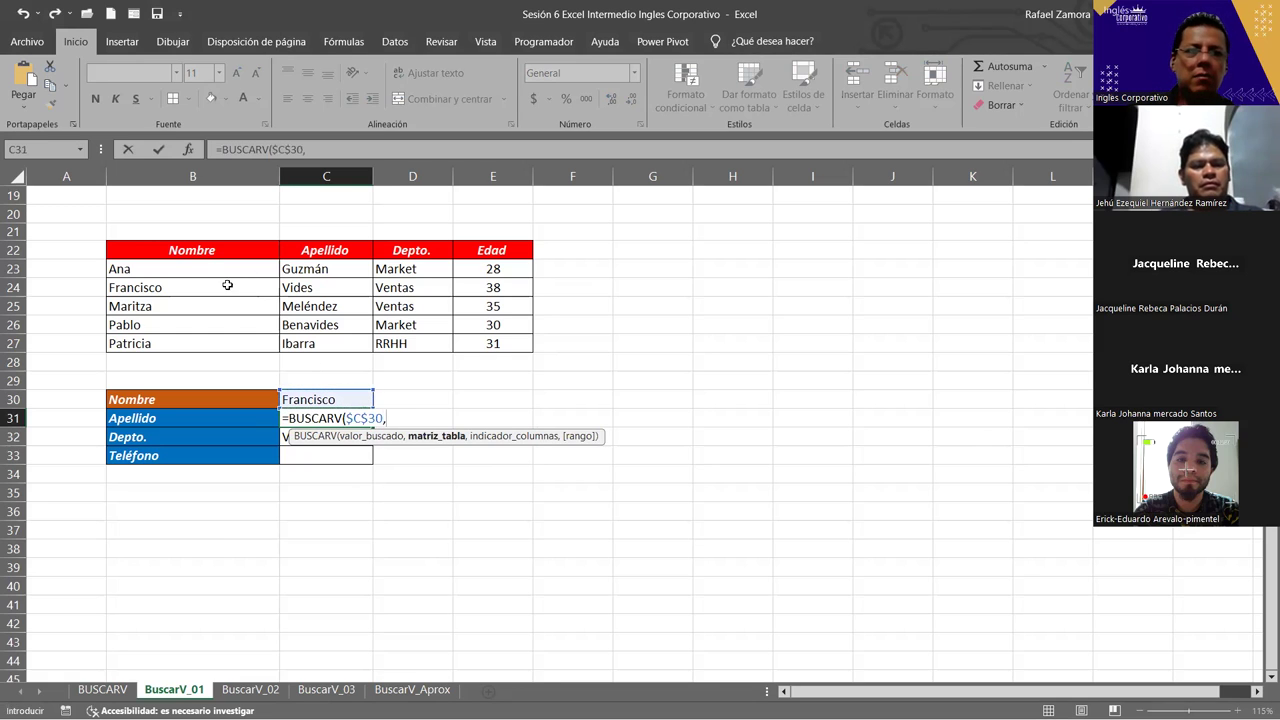
pyautogui.moveTo(210, 271); pyautogui.dragTo(476, 342)
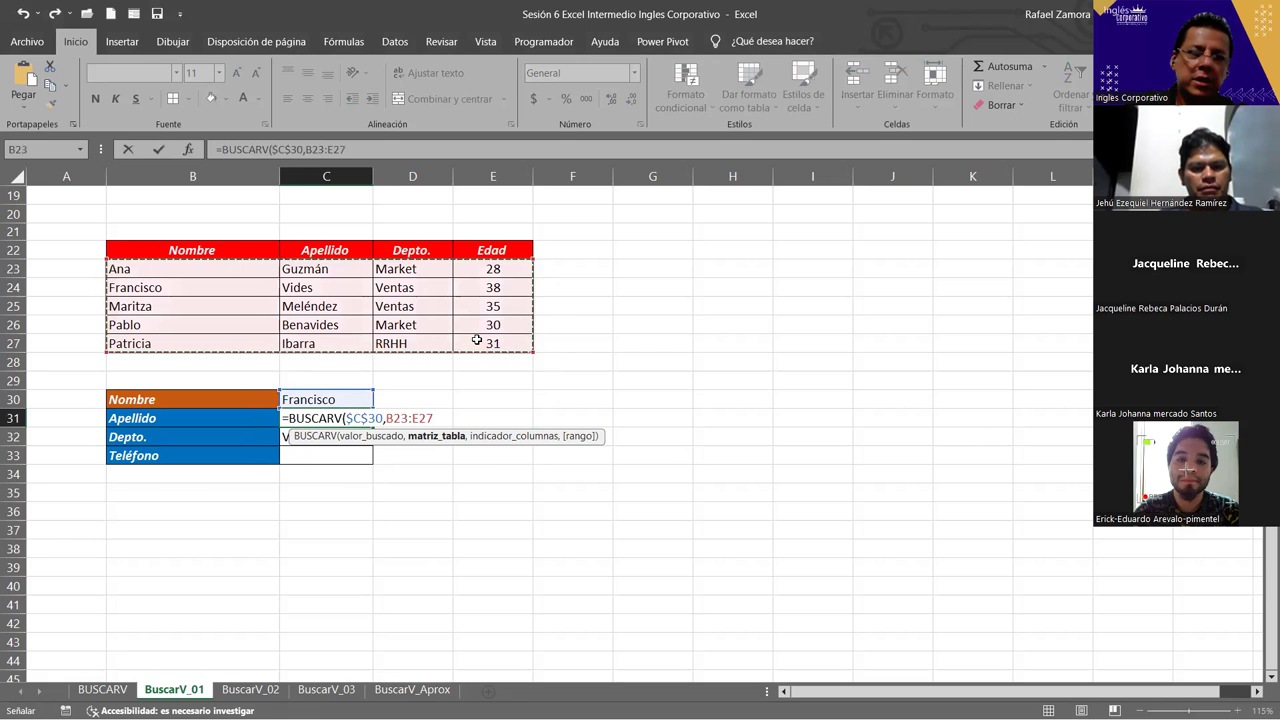
pyautogui.press('F4')
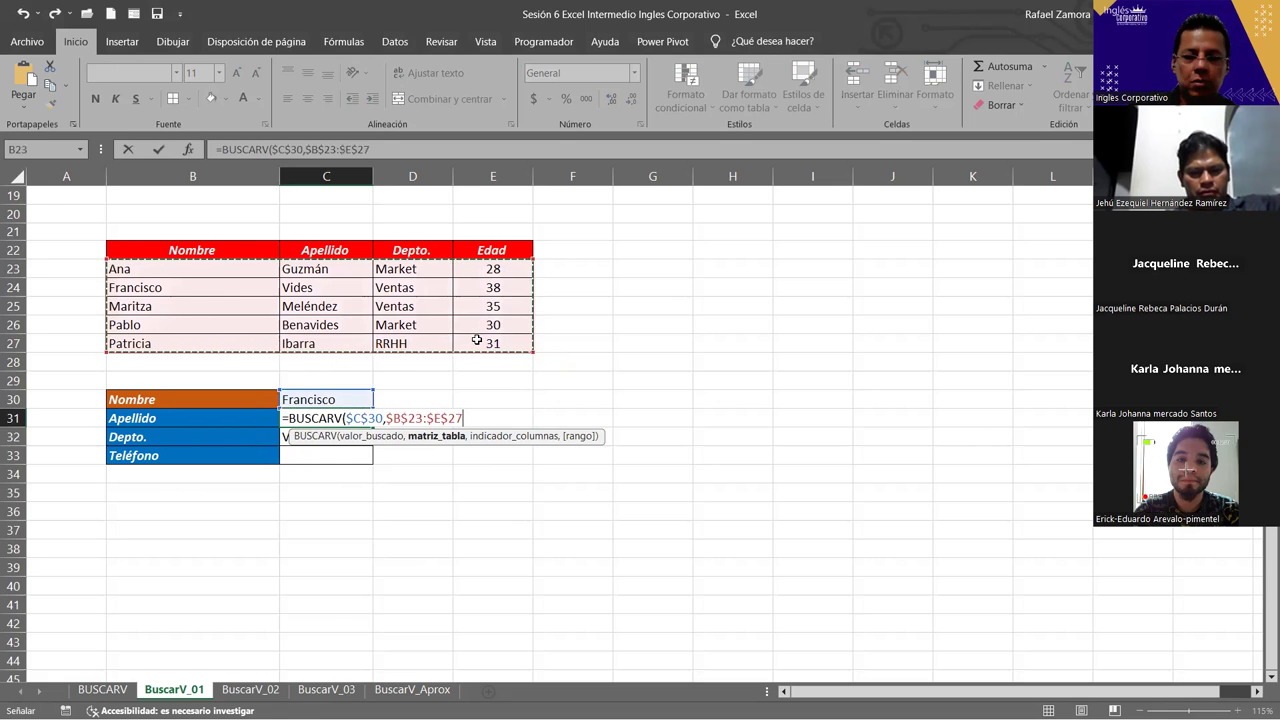
pyautogui.write(',')
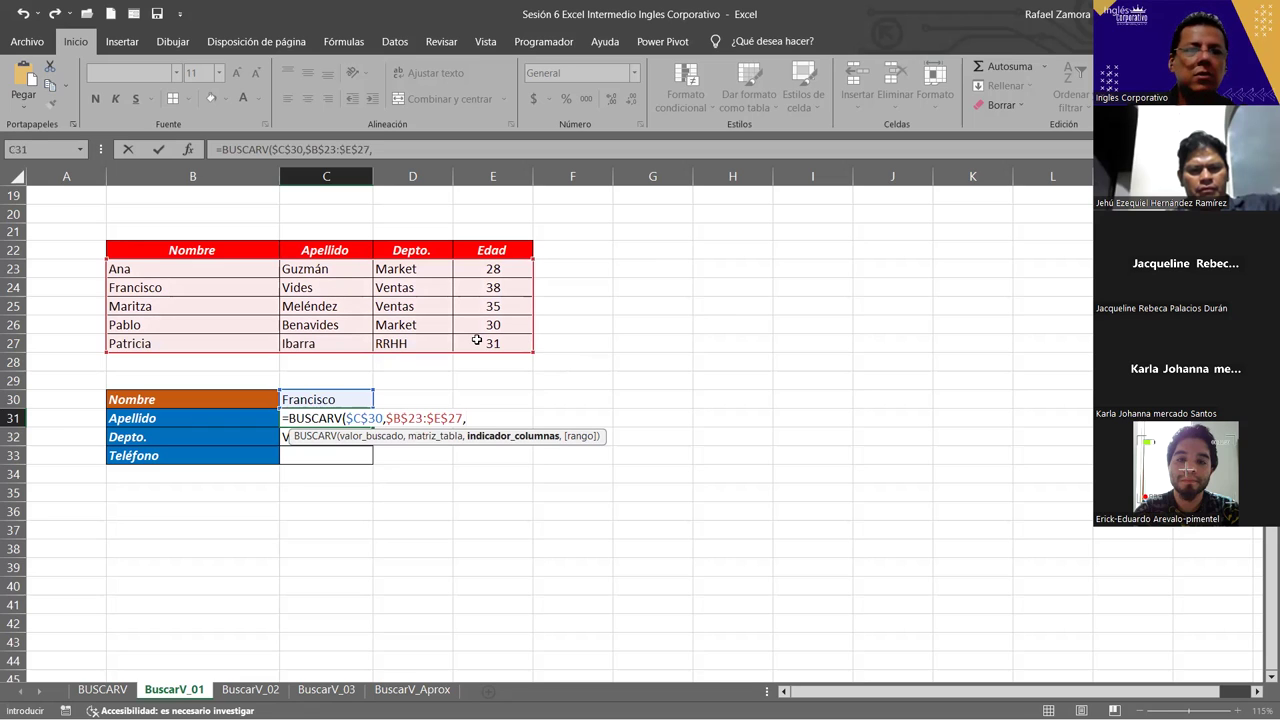
pyautogui.write('2')
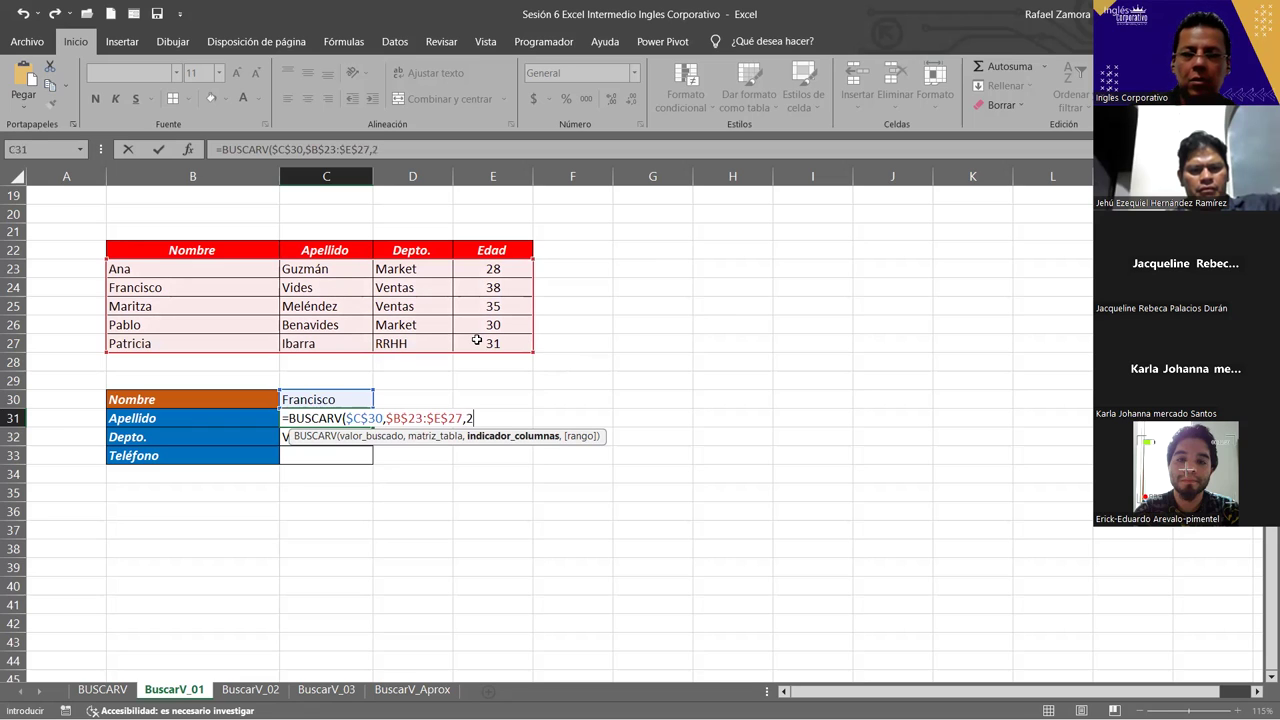
pyautogui.write(',0')
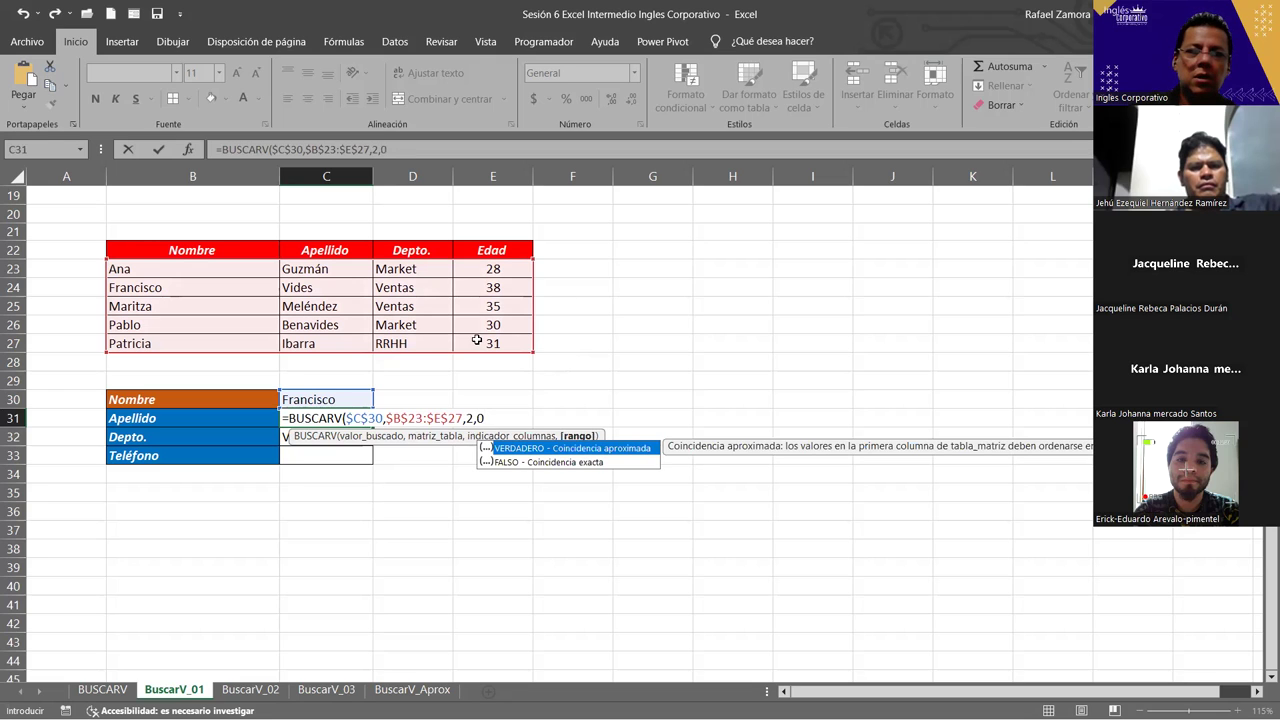
pyautogui.press('Return')
pyautogui.click(323, 420)
pyautogui.moveTo(371, 427); pyautogui.dragTo(362, 467)
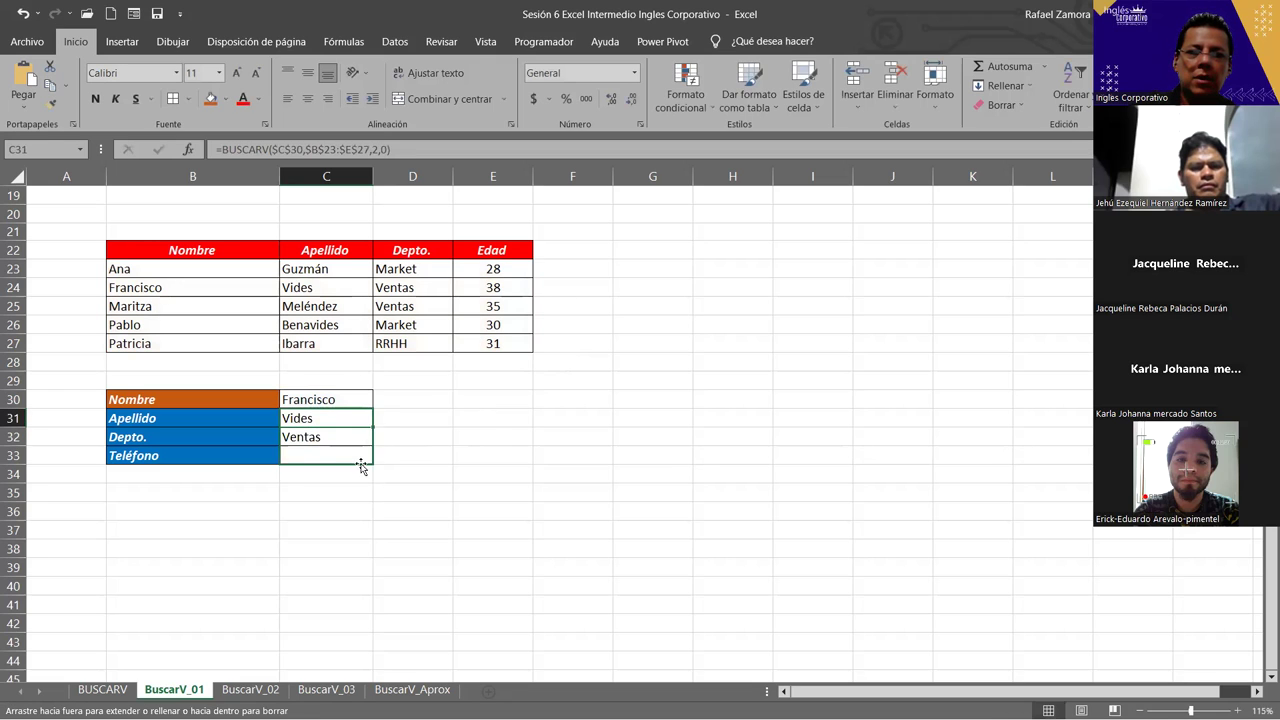
# - Change the column index in C32's copied formula from 2 to 3
pyautogui.click(345, 435)
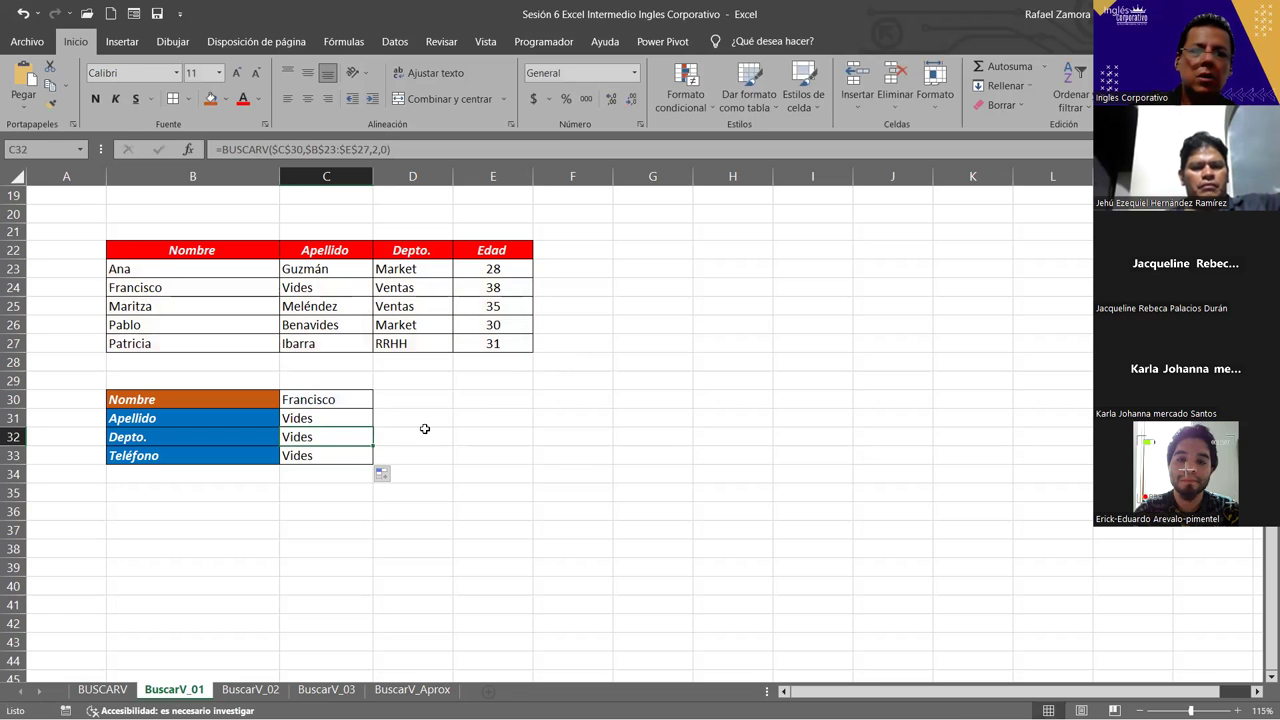
pyautogui.doubleClick(320, 433)
pyautogui.doubleClick(469, 437)
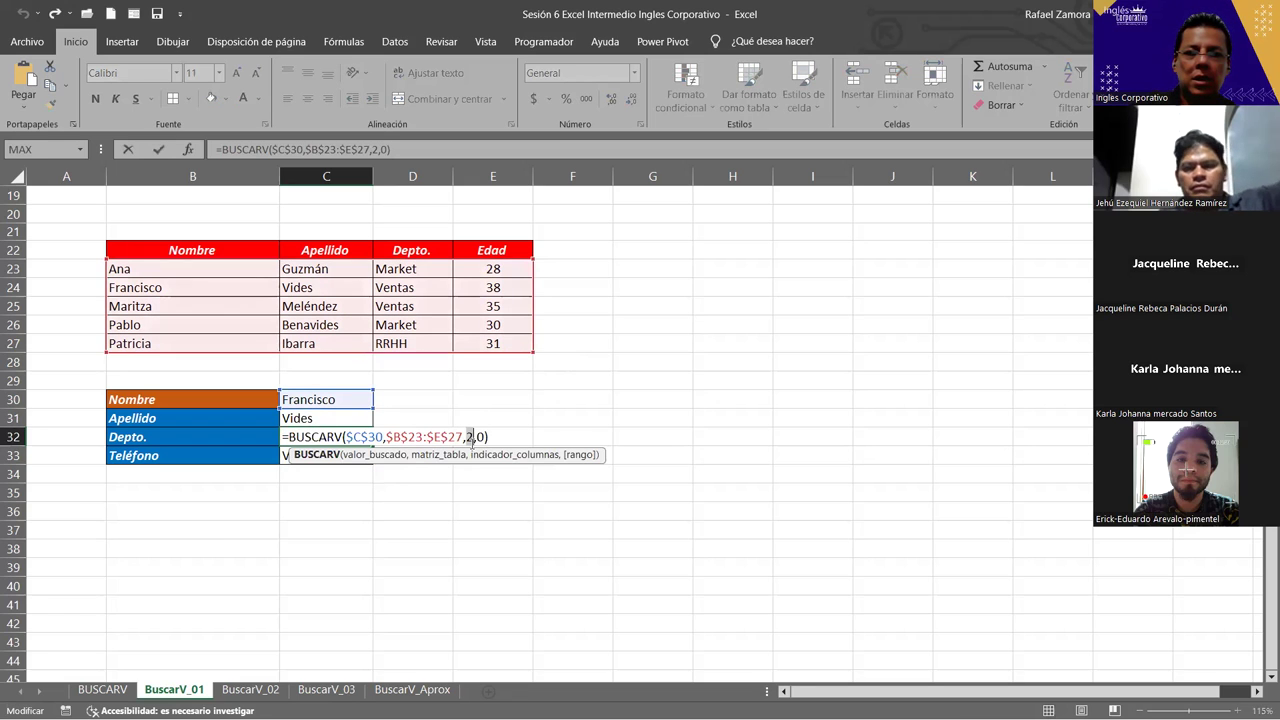
pyautogui.write('3')
pyautogui.press('Return')
# - Set C33's formula column index to 4 and centre its value 38
pyautogui.press('F2')
pyautogui.click(470, 455)
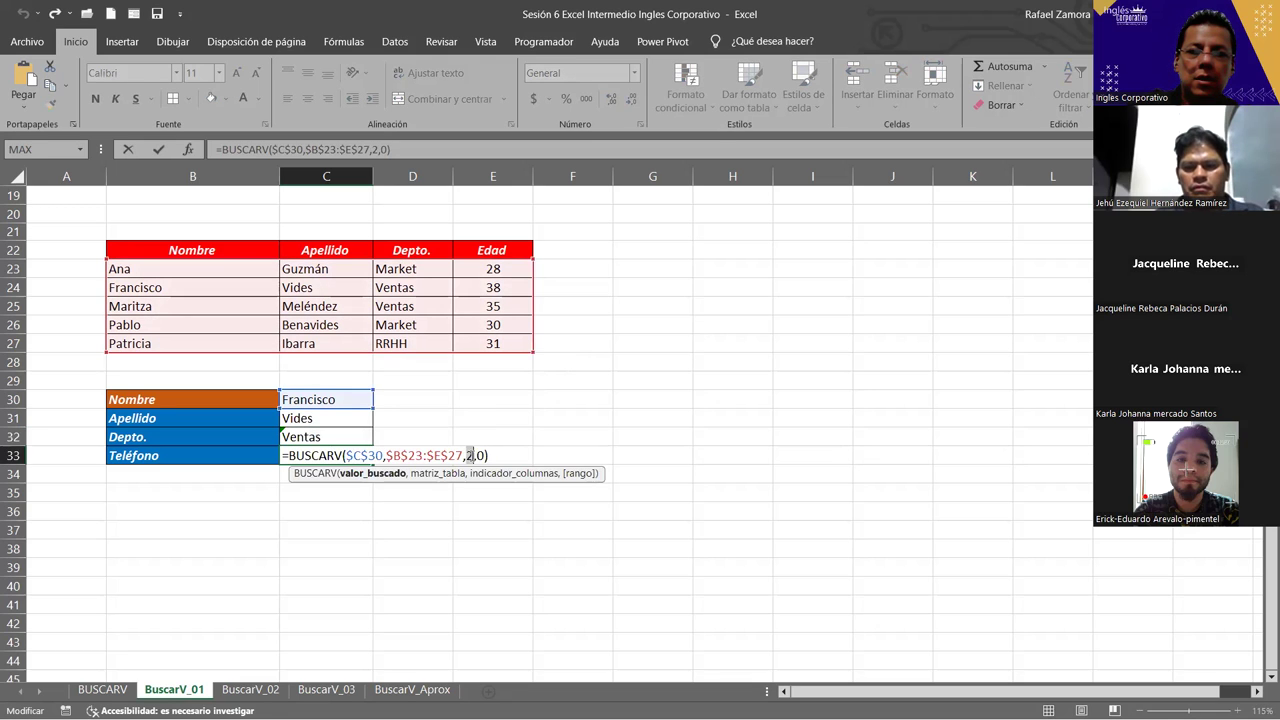
pyautogui.write('4')
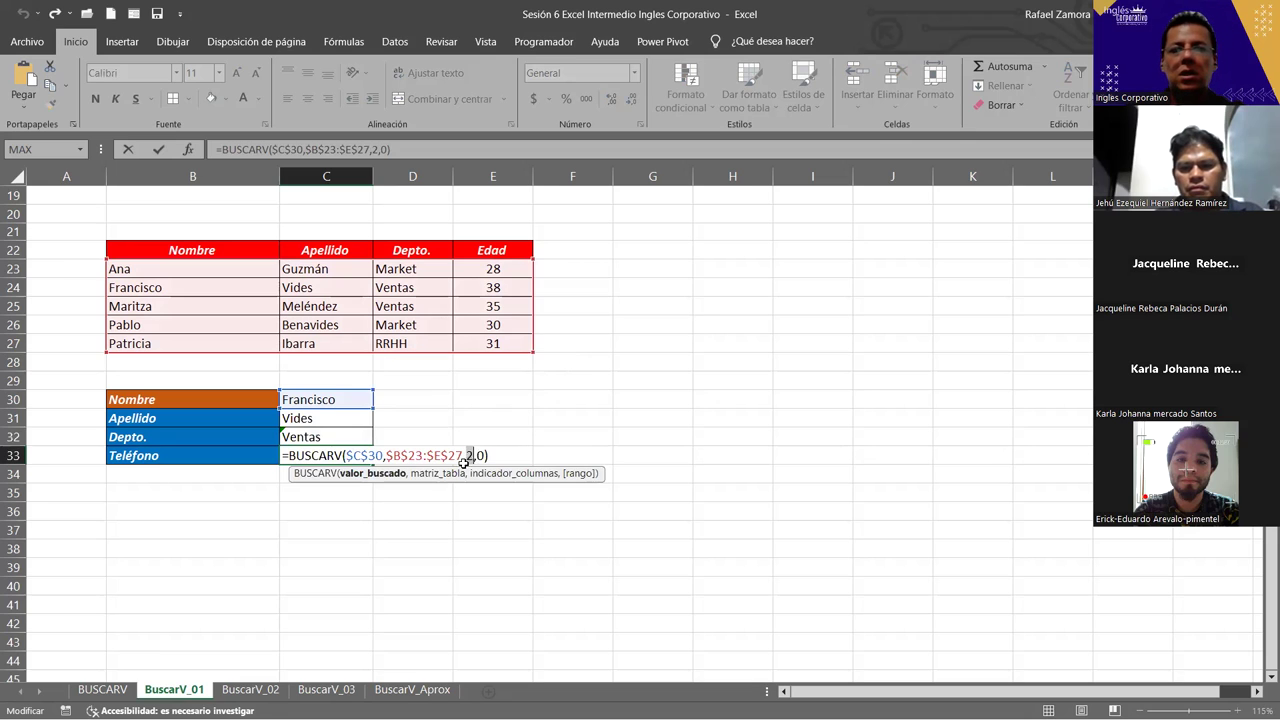
pyautogui.press('Return')
pyautogui.click(343, 458)
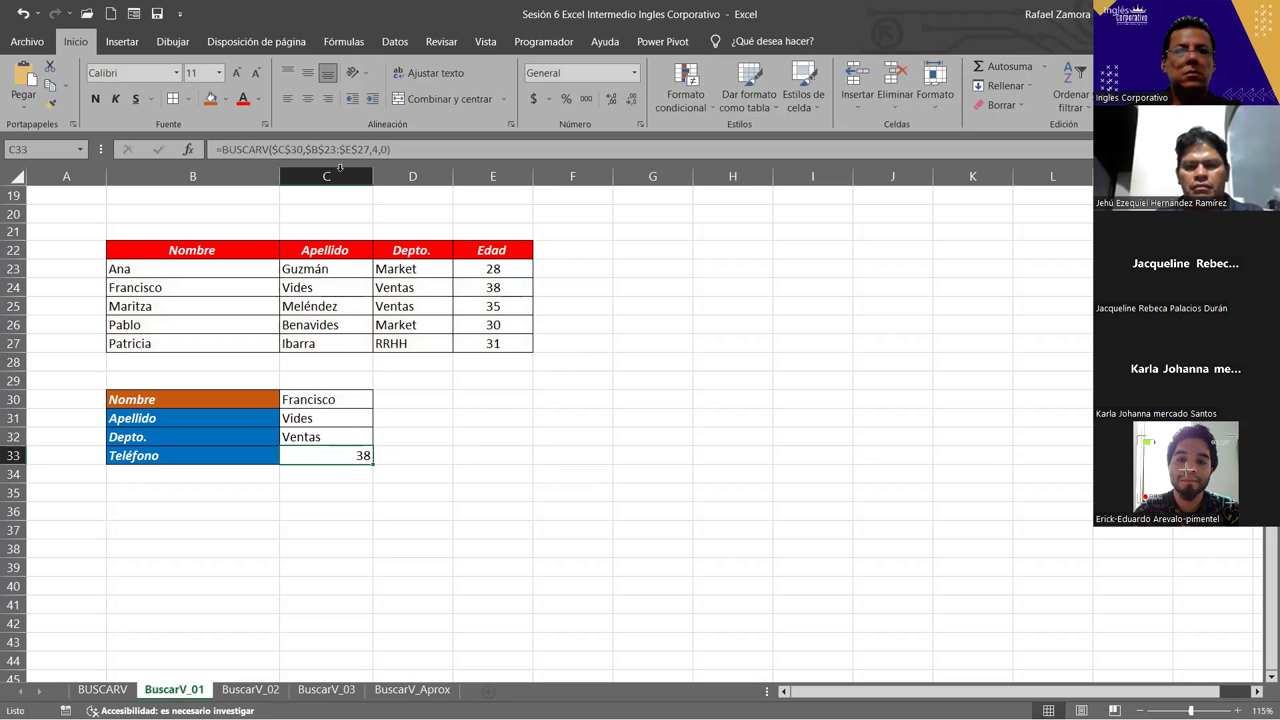
pyautogui.click(302, 99)
# - Set the lookup name in C30 to Ana
pyautogui.click(326, 396)
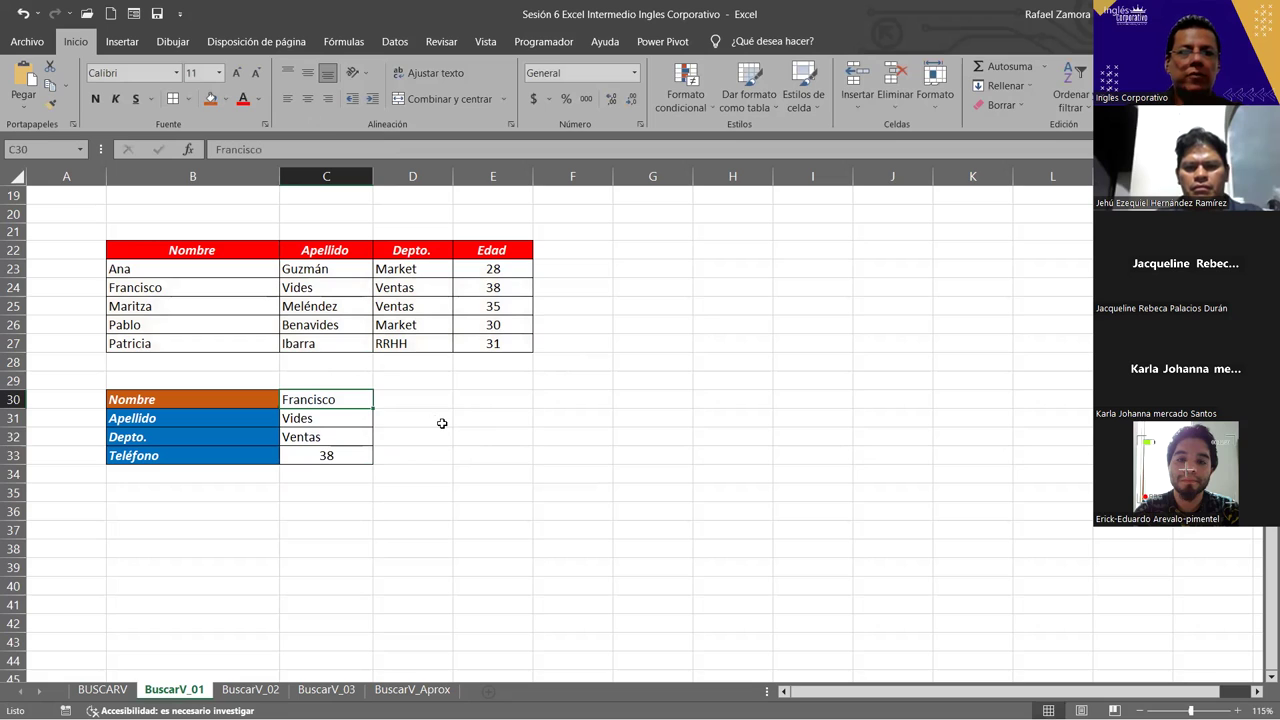
pyautogui.write('Ana4')
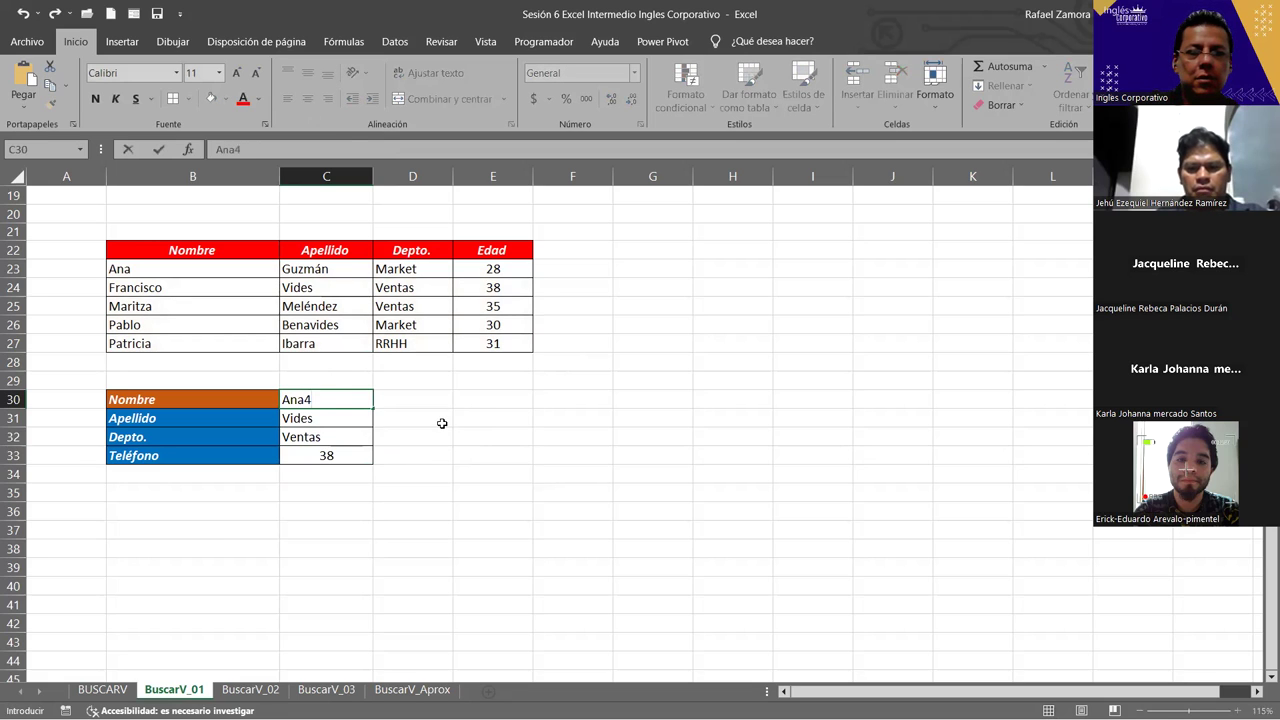
pyautogui.press('BackSpace')
pyautogui.press('Return')
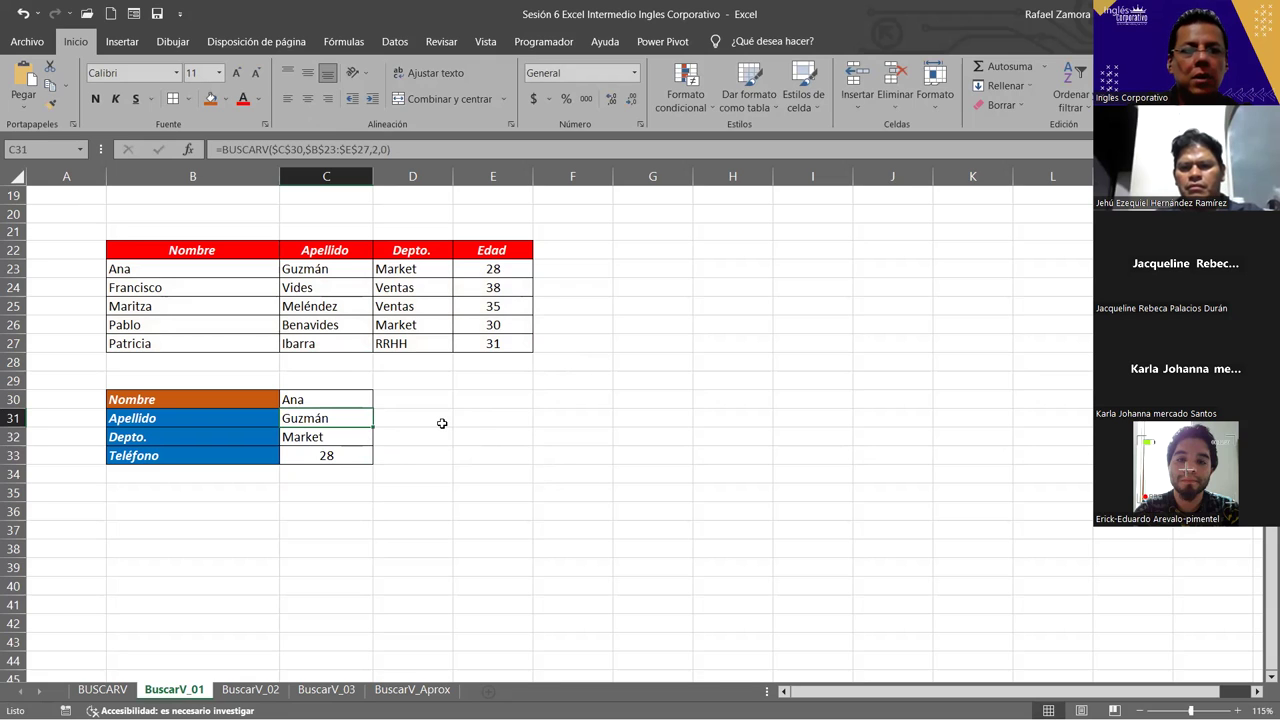
# - Try Francisco, Pablo, then Patricia as the lookup name and check C31's BUSCARV formula
pyautogui.press('Up')
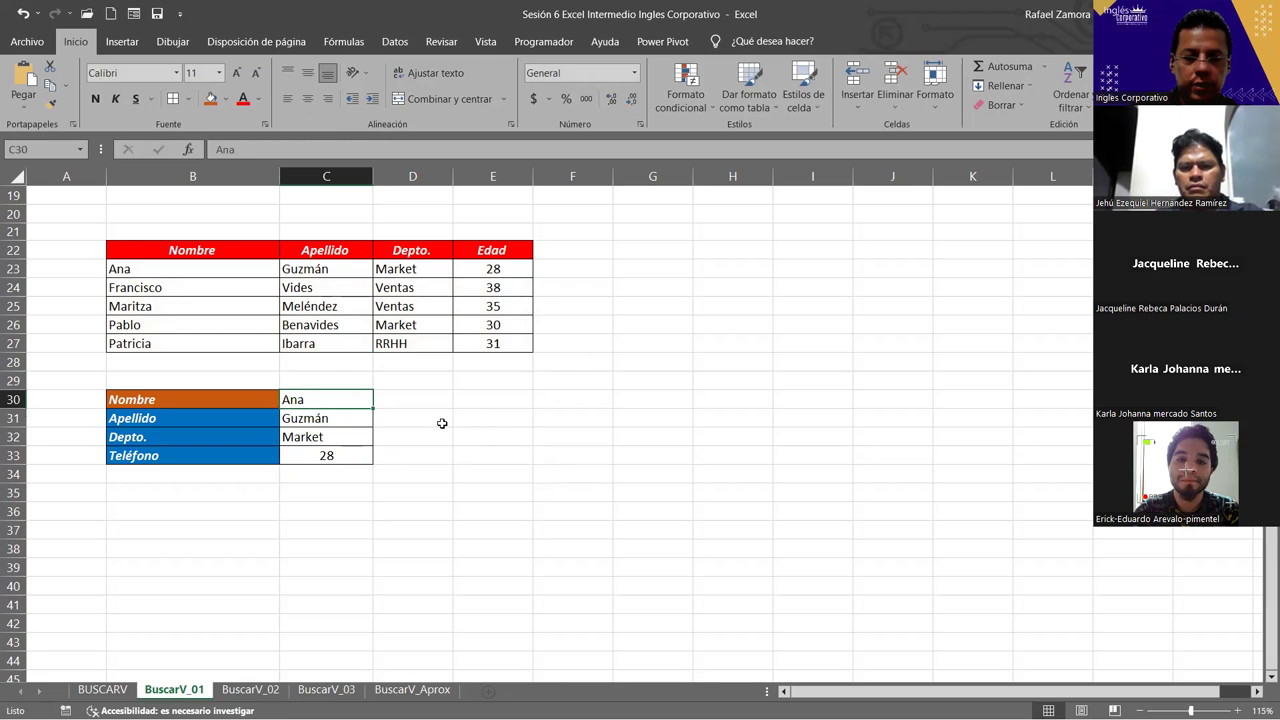
pyautogui.write('Francisco')
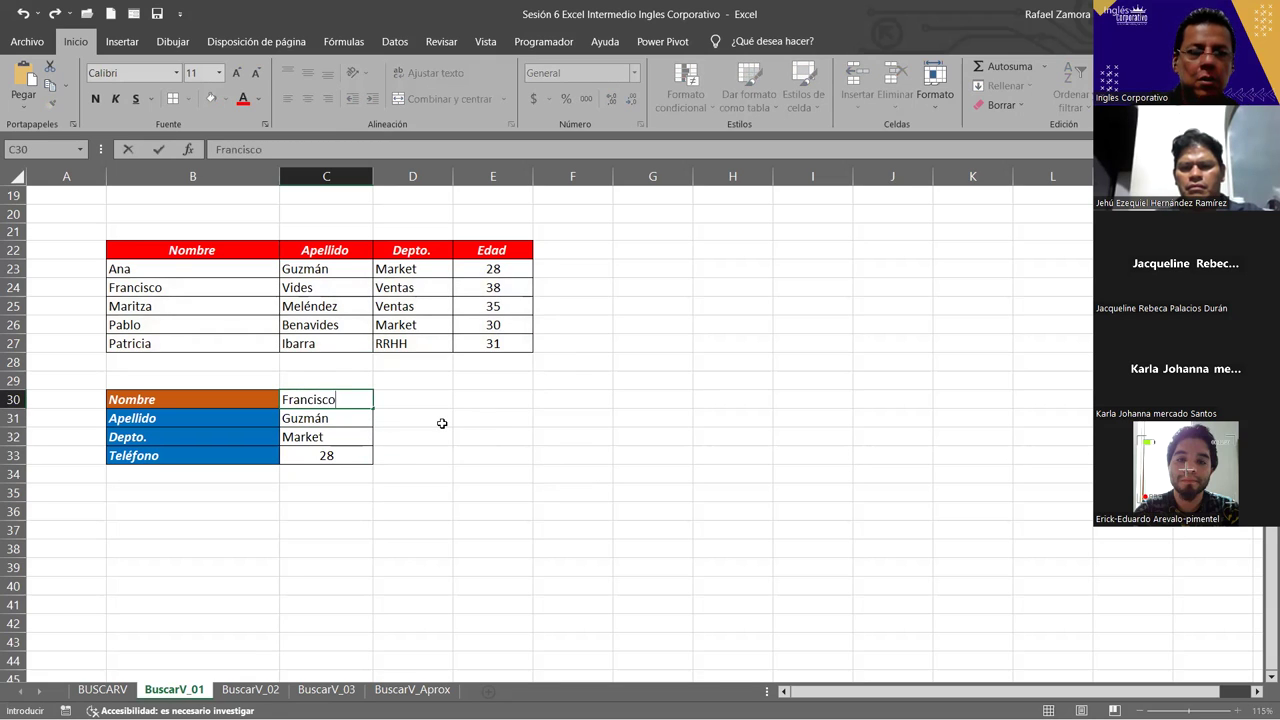
pyautogui.hotkey('ctrl', 'Return')
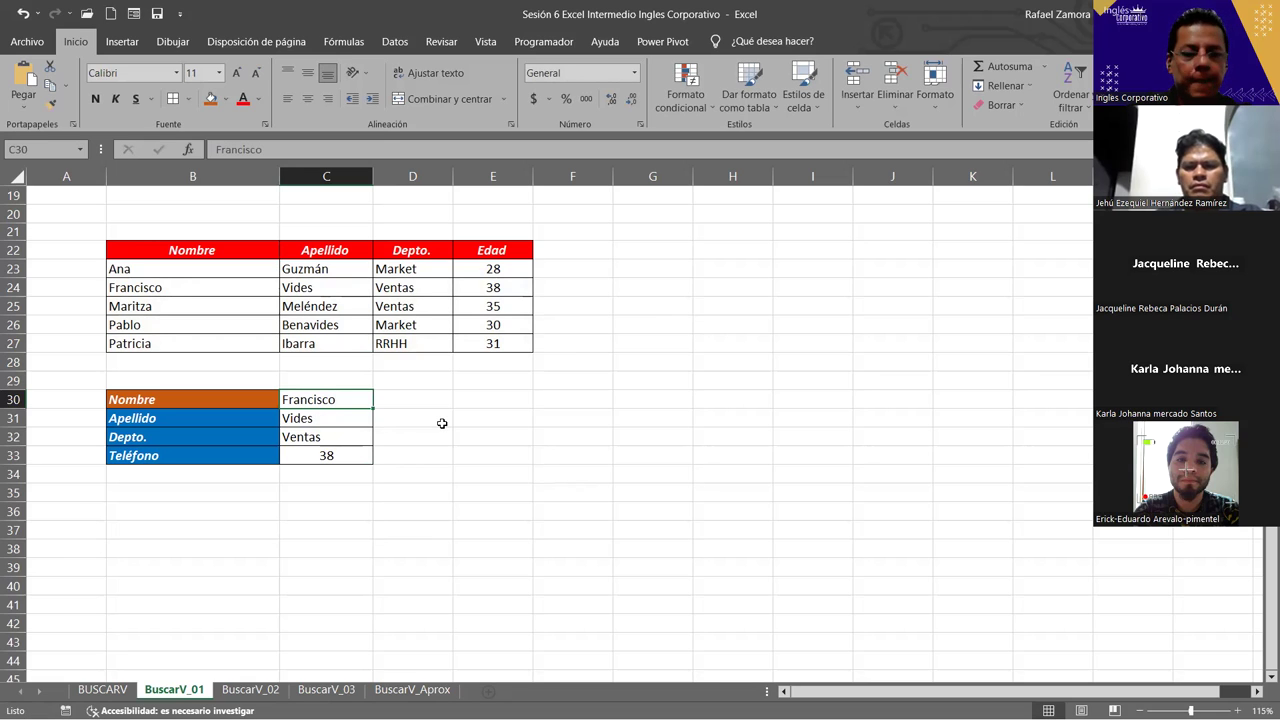
pyautogui.write('Pablo')
pyautogui.hotkey('ctrl', 'Return')
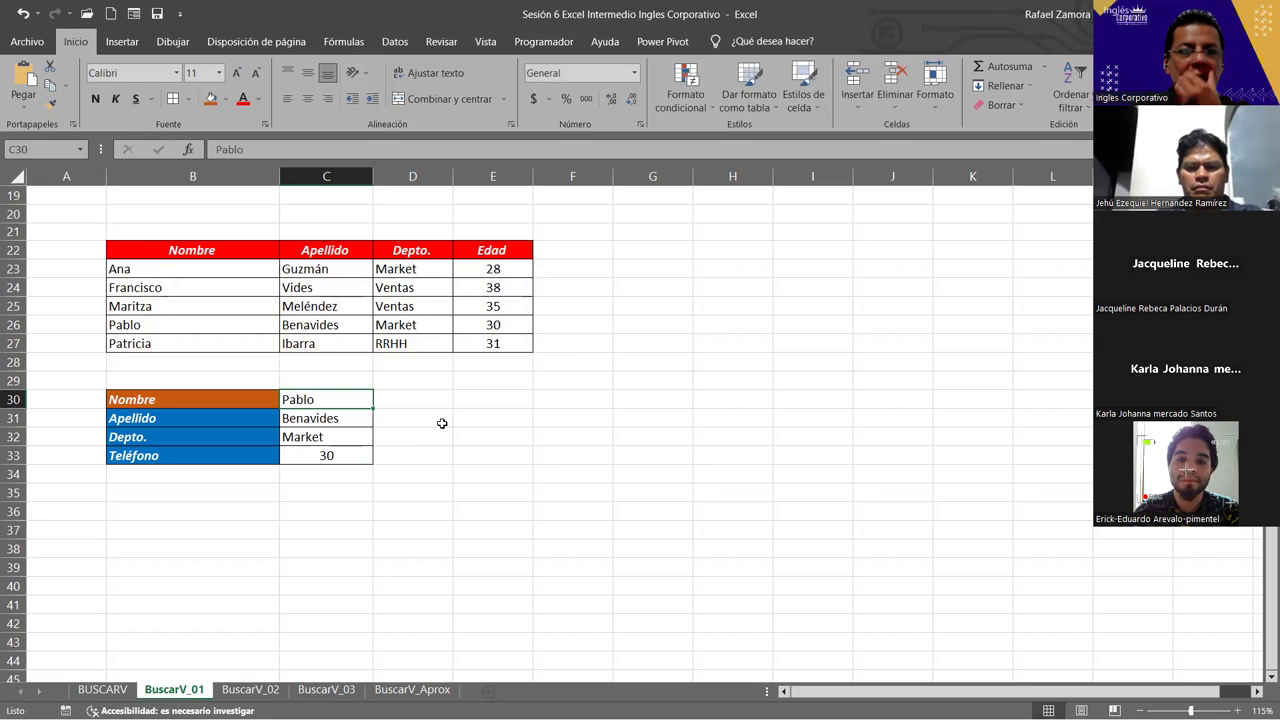
pyautogui.write('Patricia')
pyautogui.hotkey('ctrl', 'Return')
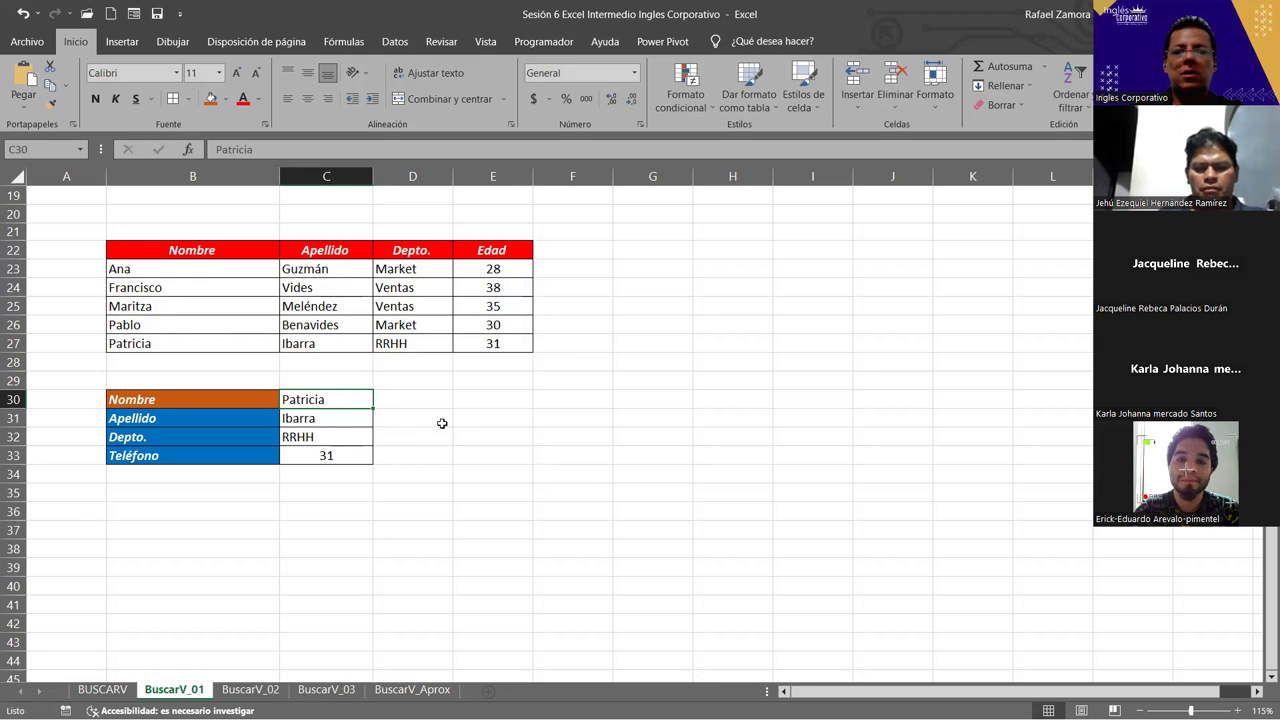
pyautogui.doubleClick(352, 425)
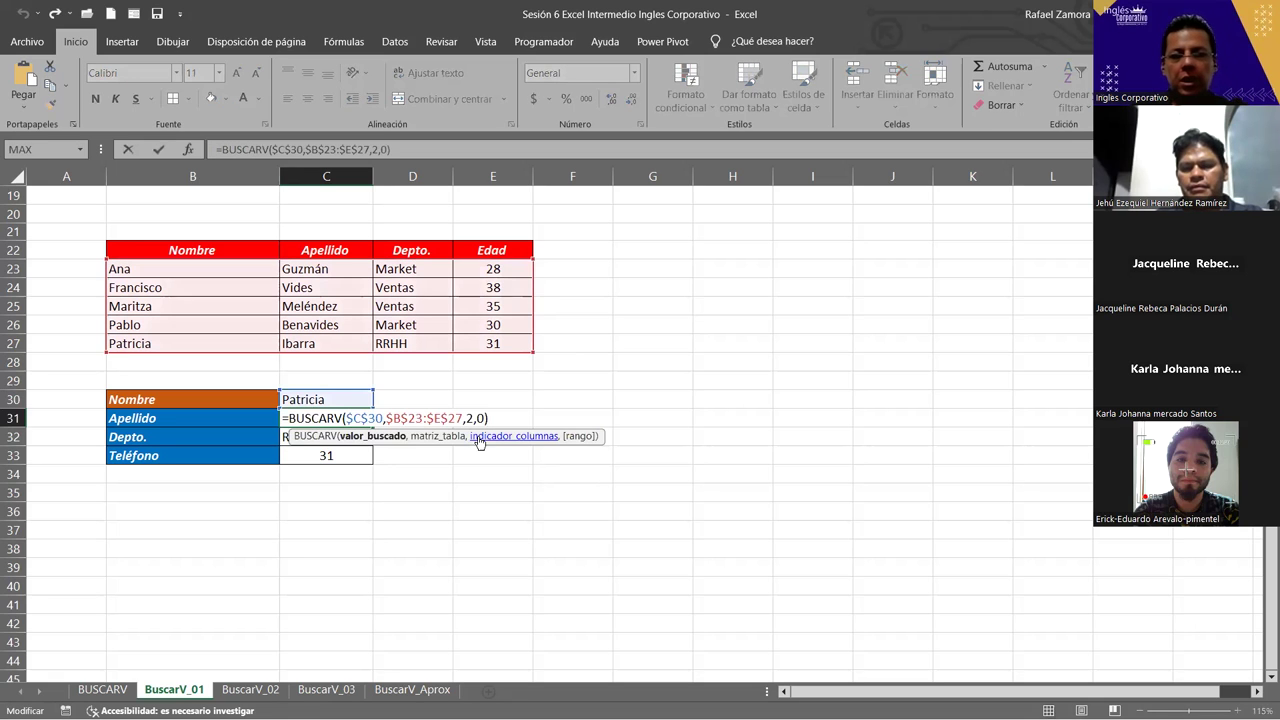
pyautogui.press('Escape')
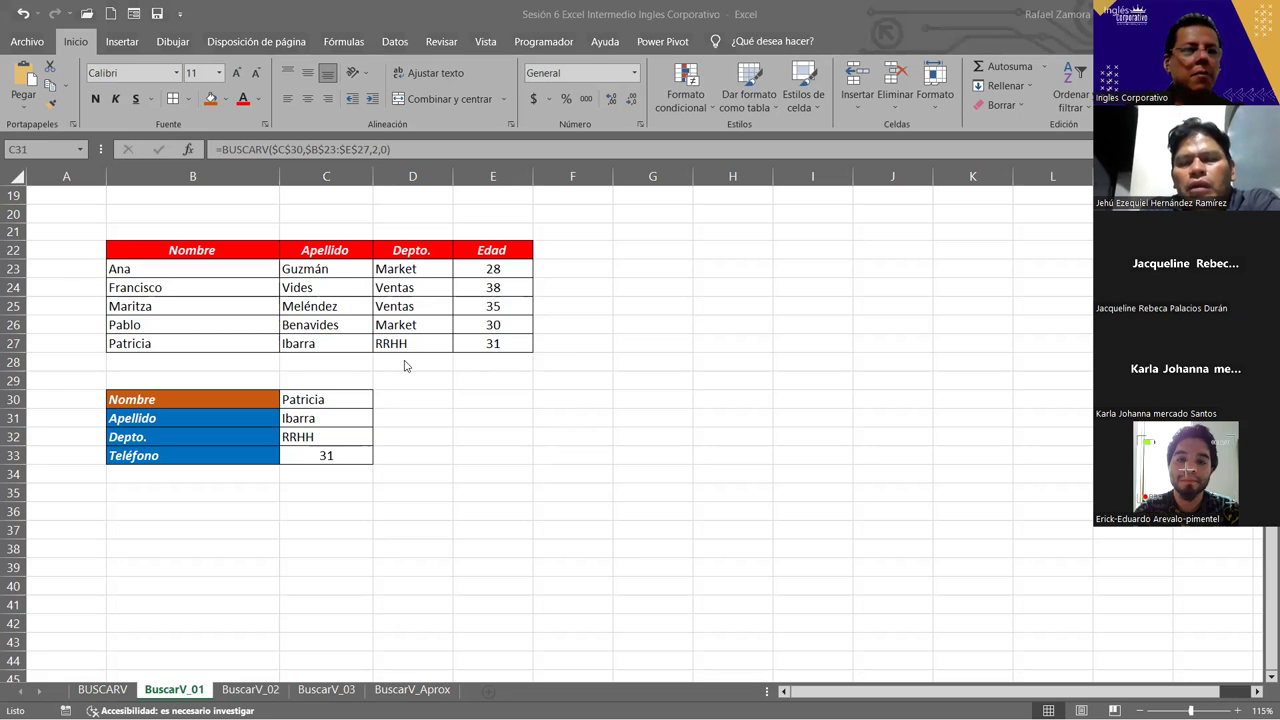
# - Relabel B33 from Teléfono to Edad to match the value 31 beside it
pyautogui.click(231, 455)
pyautogui.press('Escape')
pyautogui.click(231, 455)
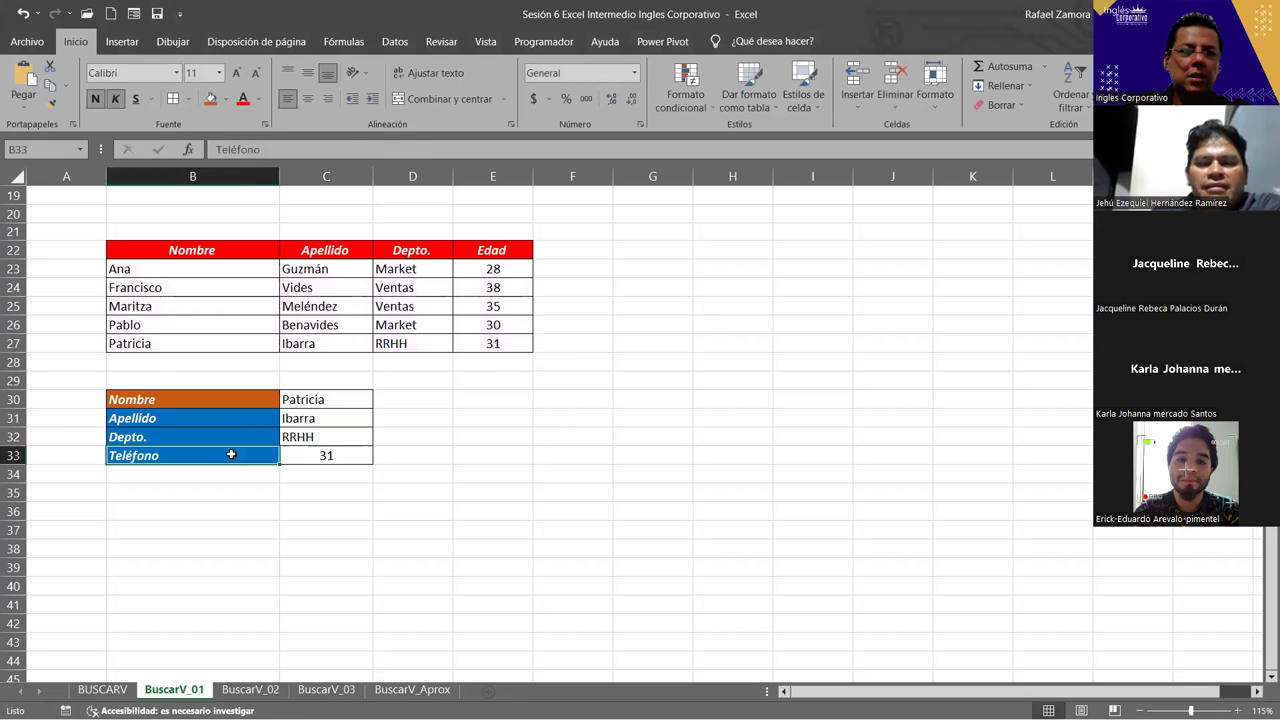
pyautogui.write('Edad')
pyautogui.press('Return')
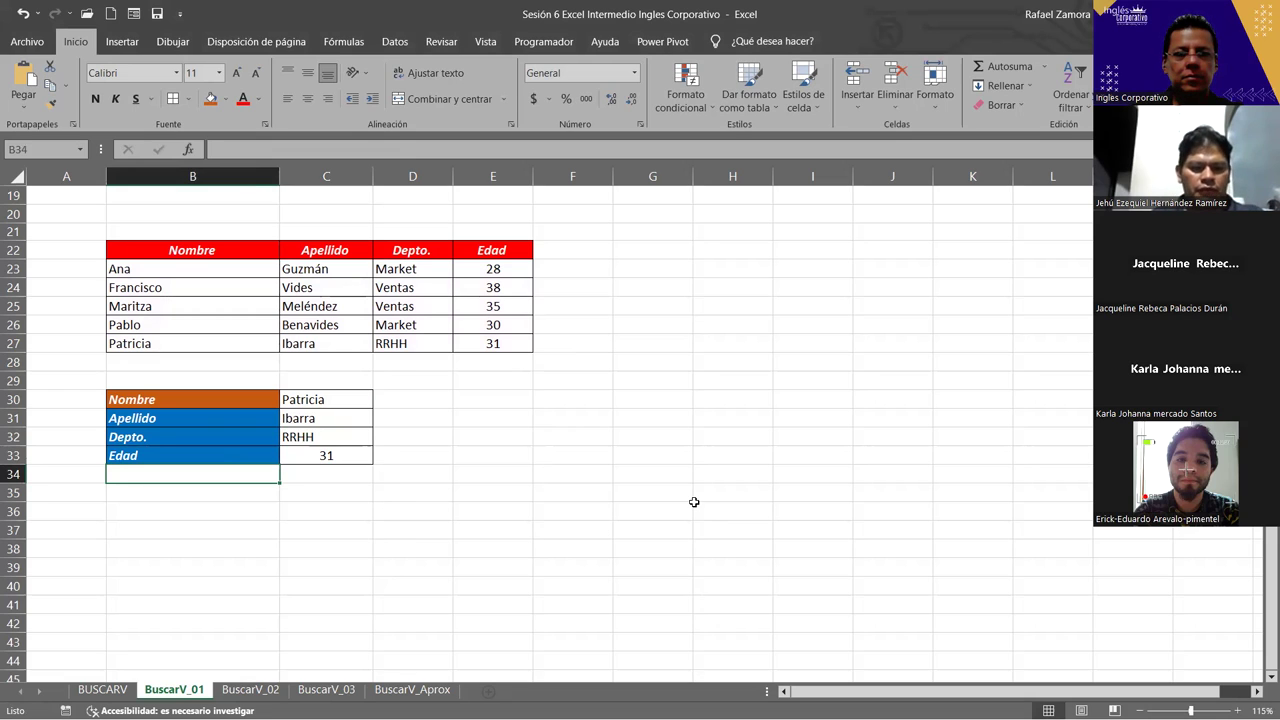
pyautogui.click(204, 258)
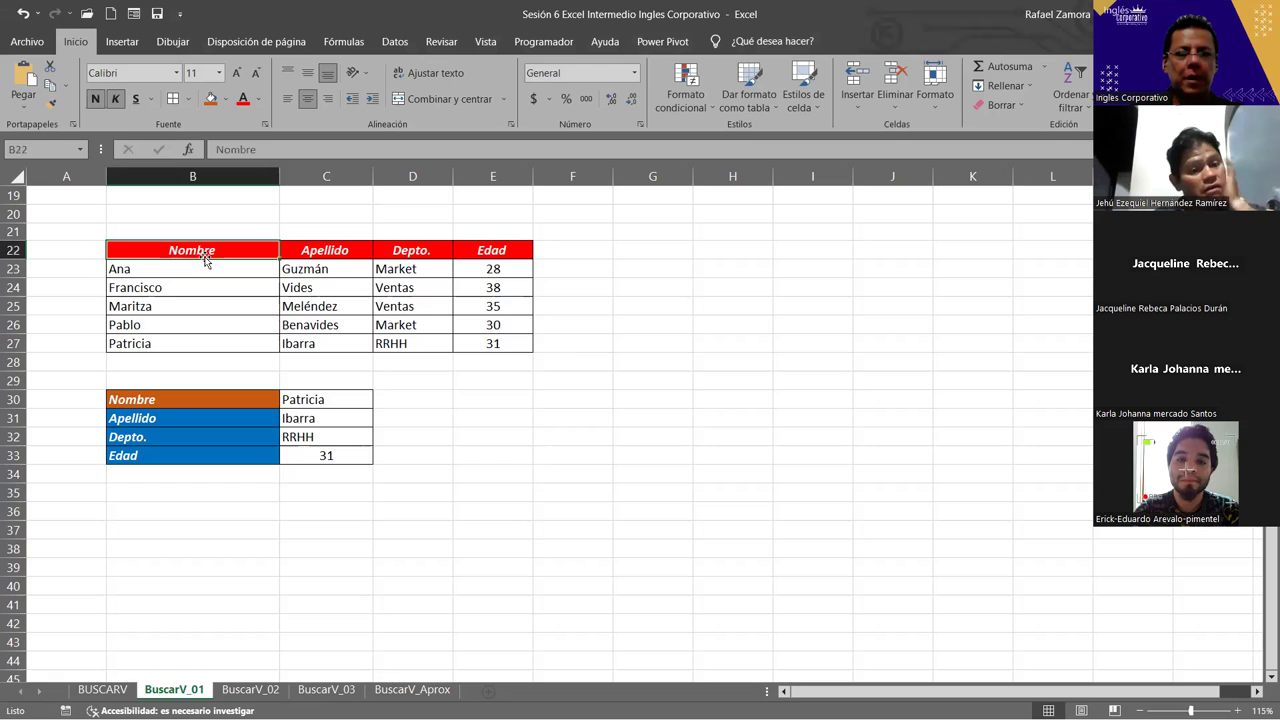
# - Switch to the BuscarV_02 sheet, zoom in, and select the Búsqueda F2 and Resultado F4 cells
pyautogui.click(243, 690)
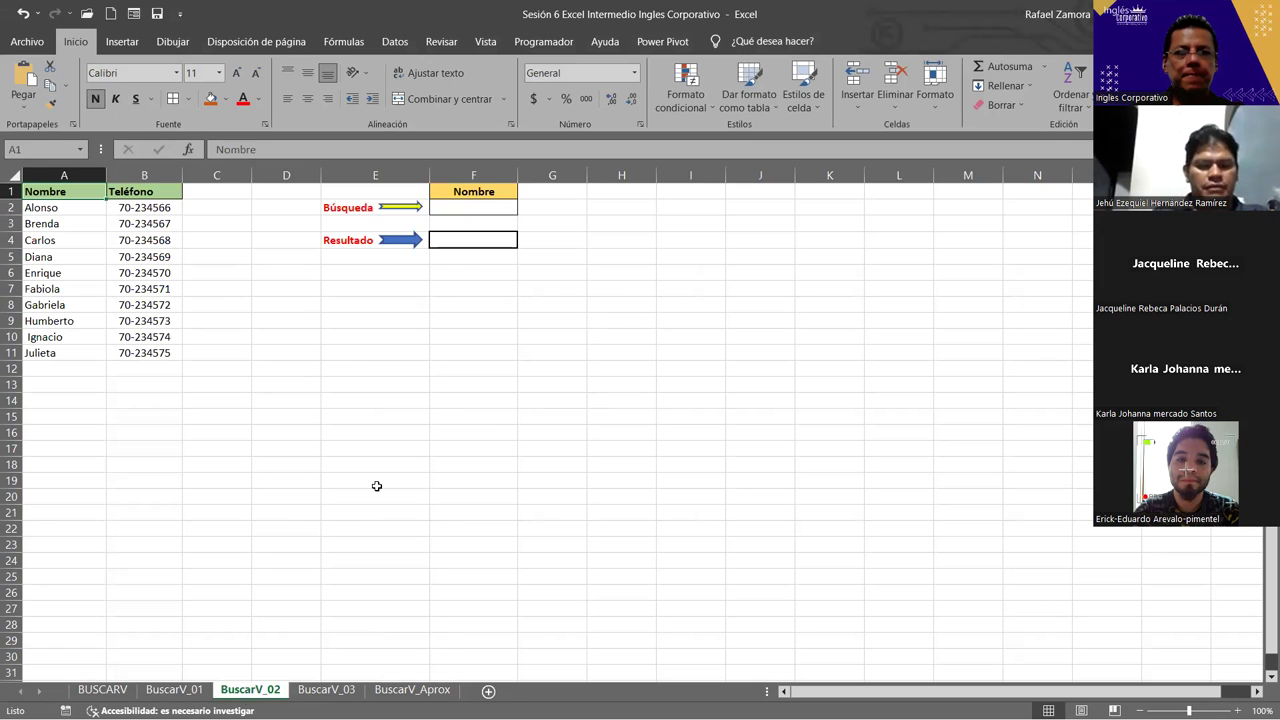
pyautogui.scroll(1, 376, 486)
pyautogui.scroll(2, 376, 486)
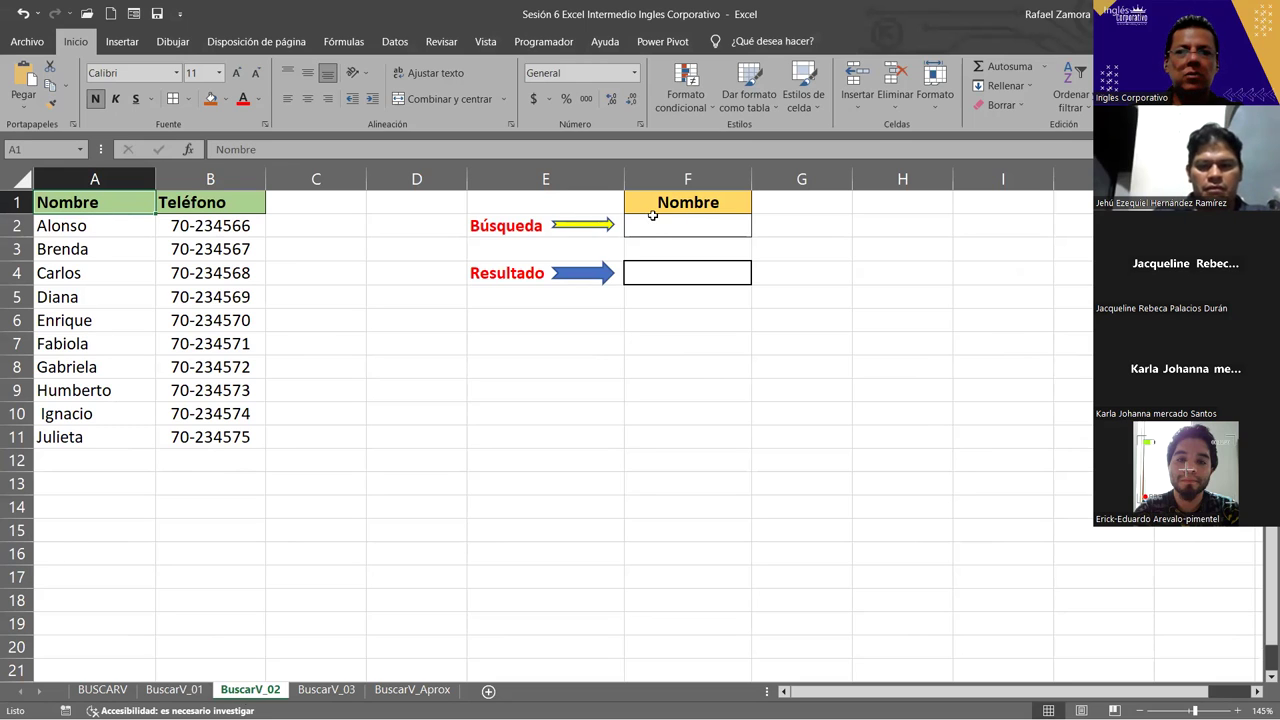
pyautogui.click(712, 220)
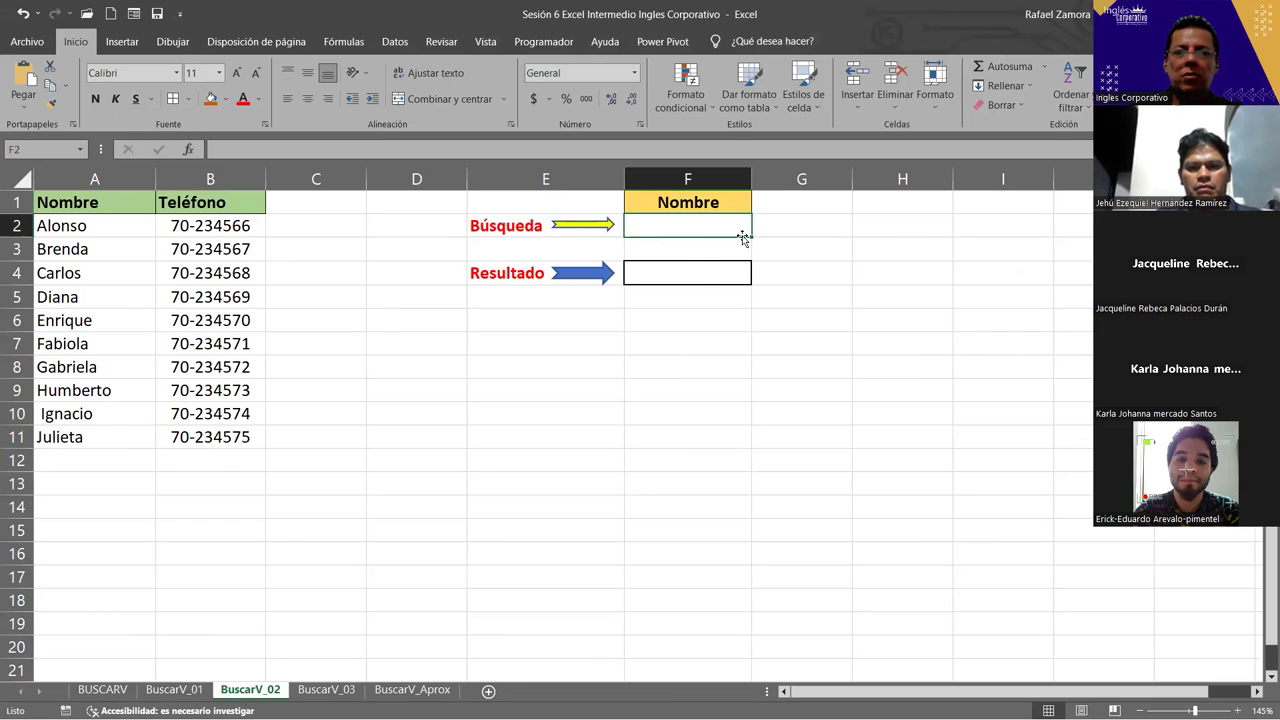
pyautogui.click(705, 271)
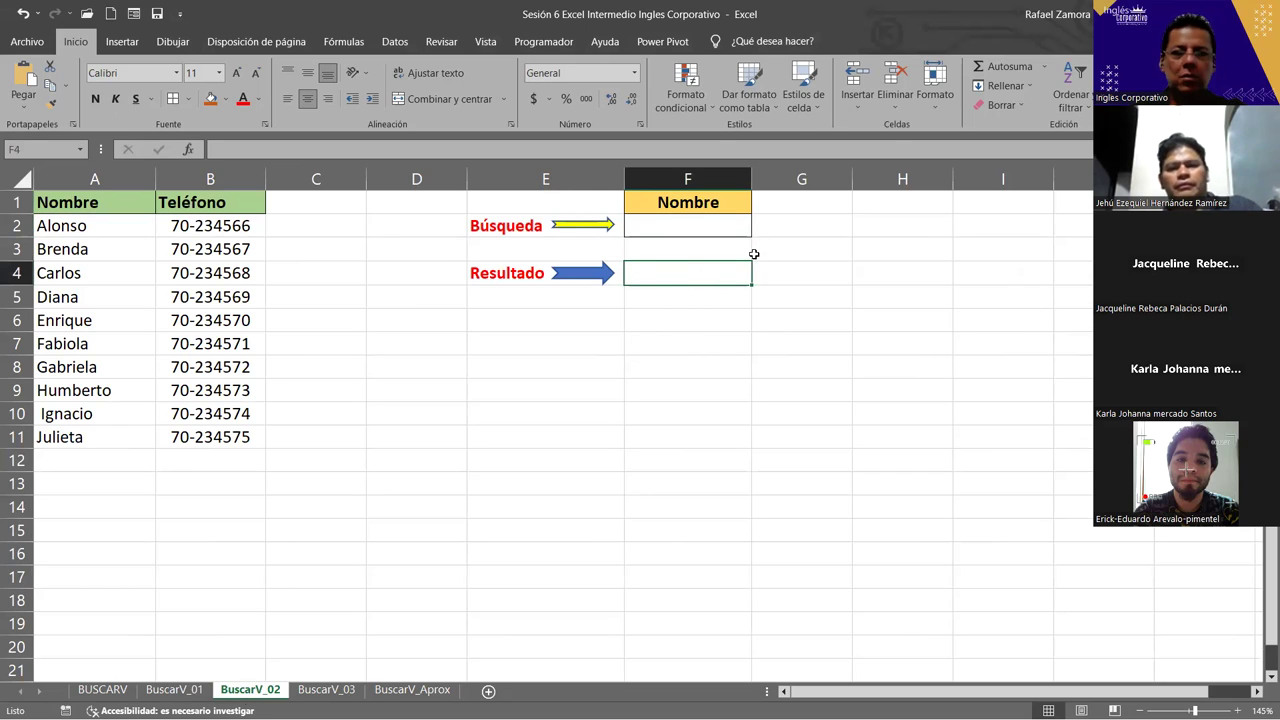
# - Insert an orange WordArt title 'EN PRACTICA' below the Búsqueda and Resultado cells
pyautogui.click(135, 44)
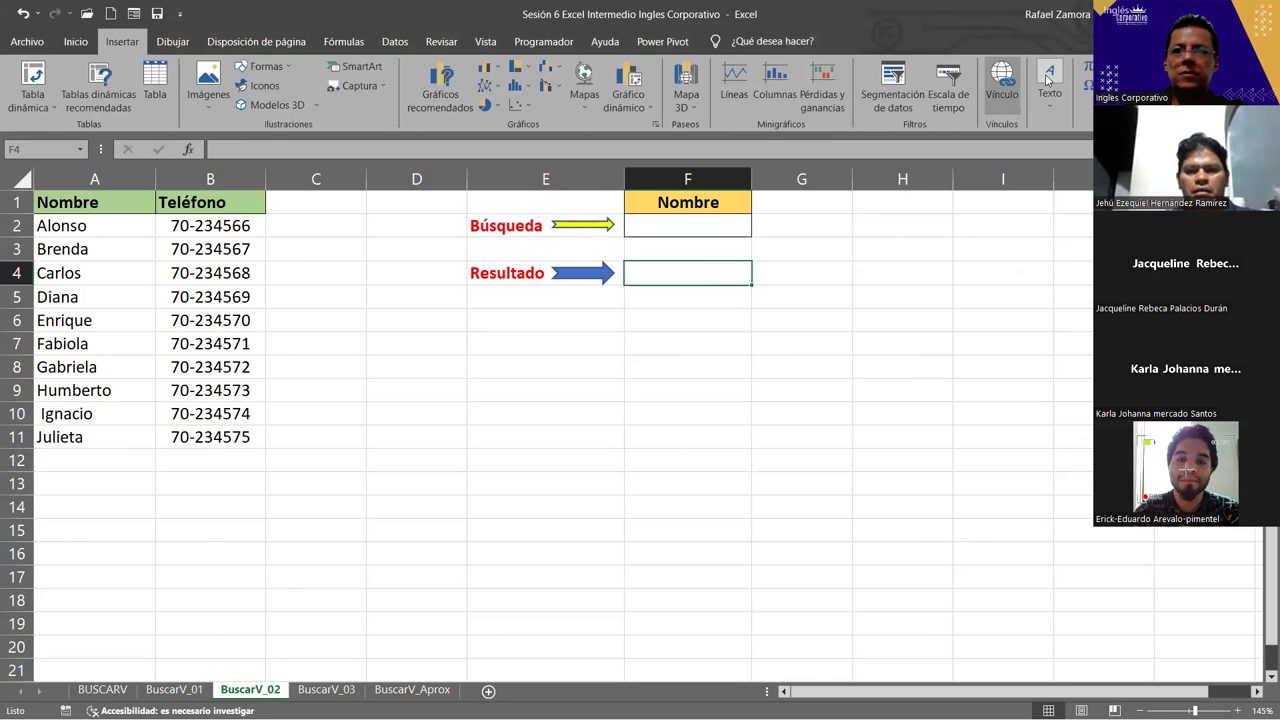
pyautogui.click(1049, 80)
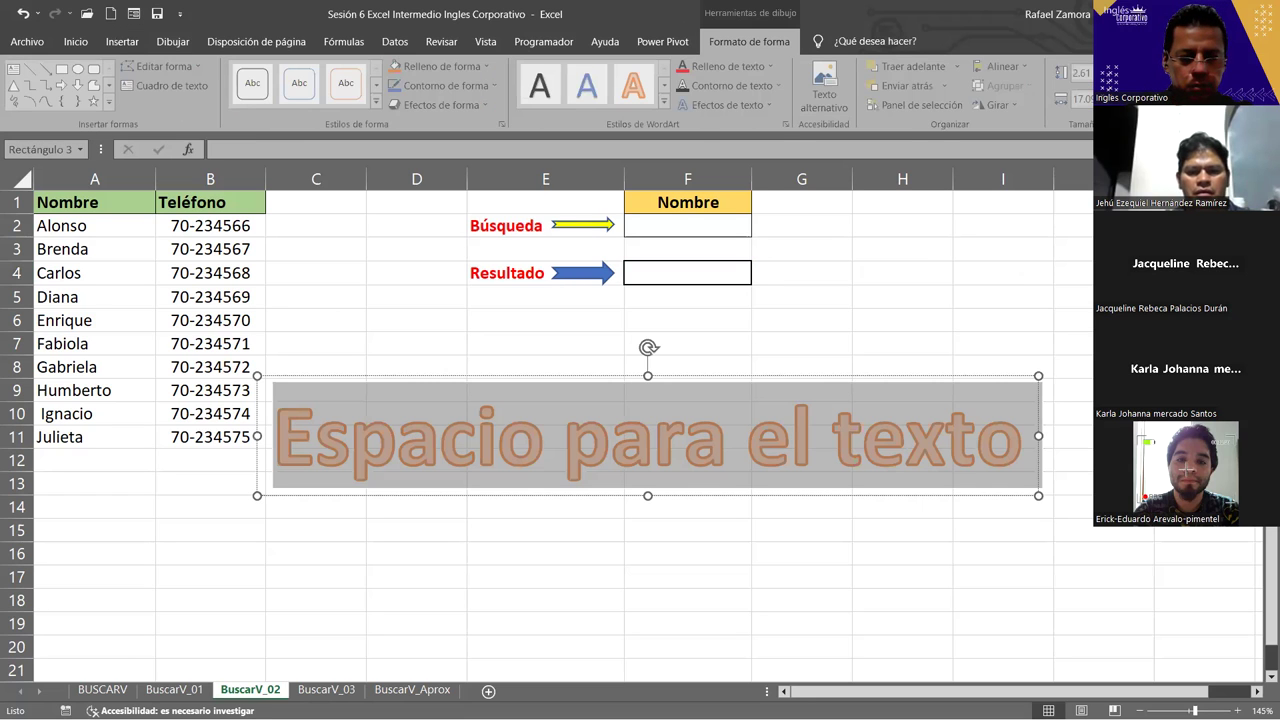
pyautogui.write('EN PRACTICA')
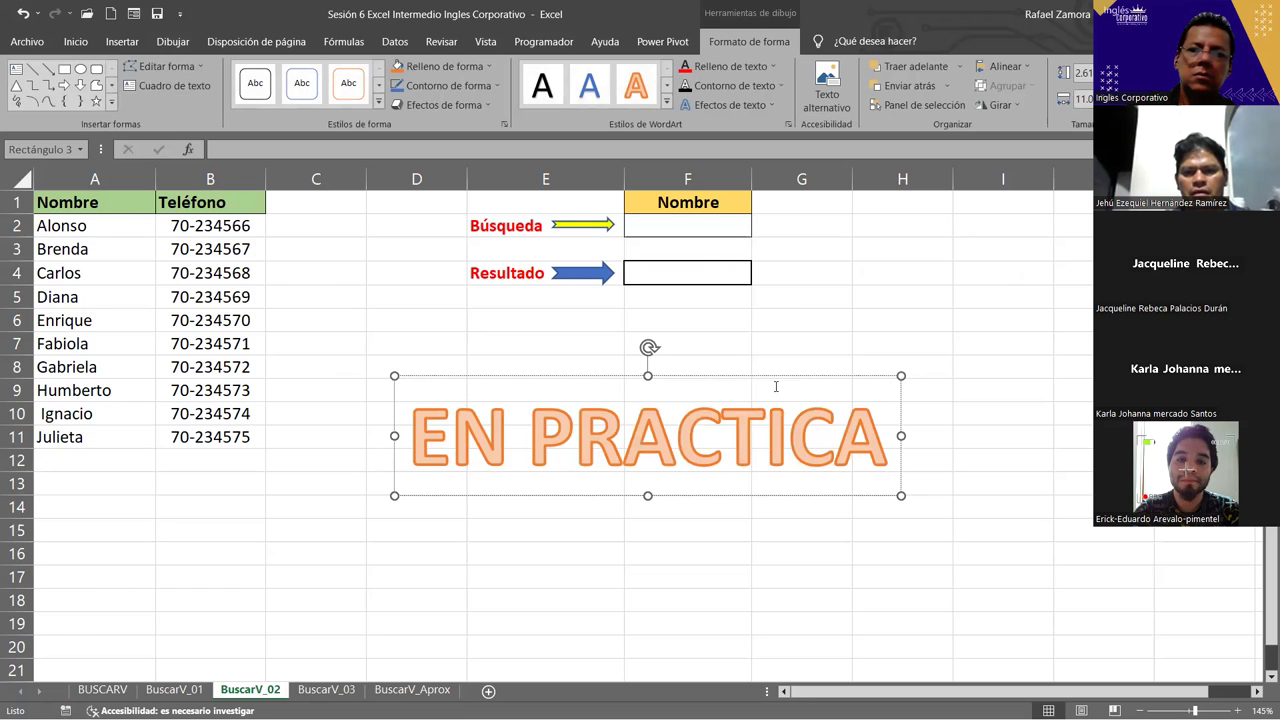
pyautogui.moveTo(732, 413); pyautogui.dragTo(688, 450)
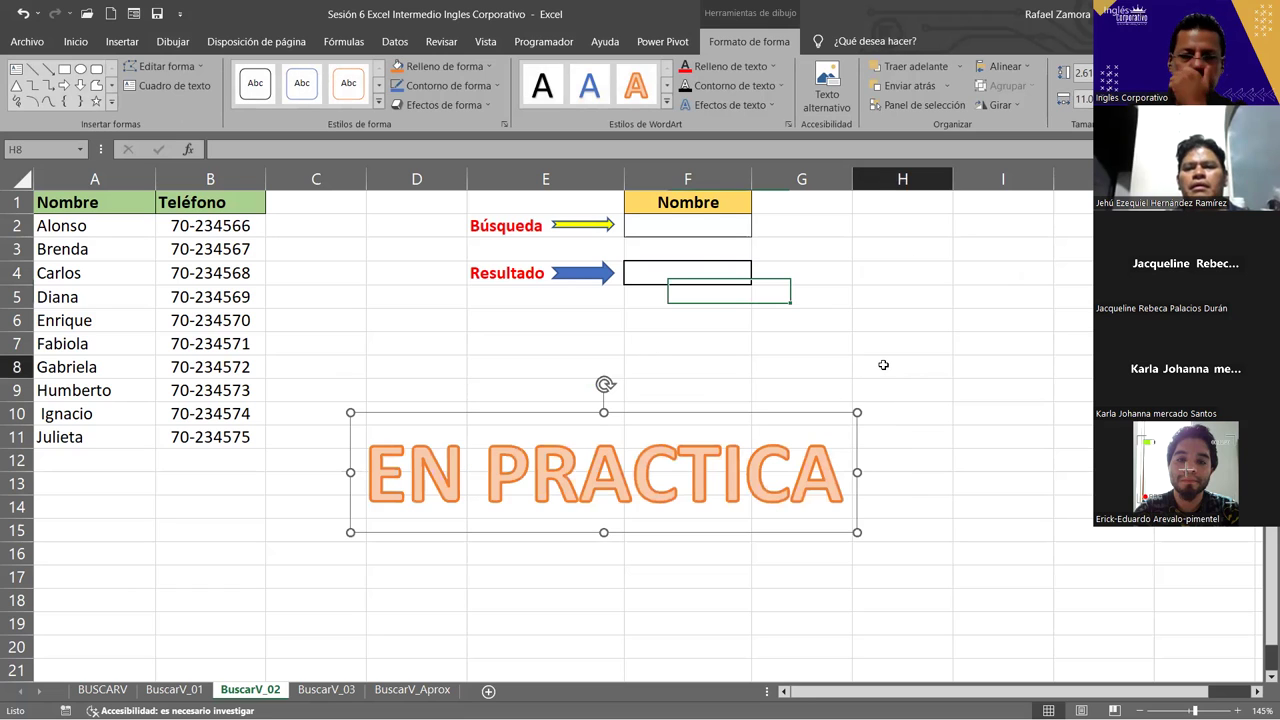
pyautogui.click(884, 365)
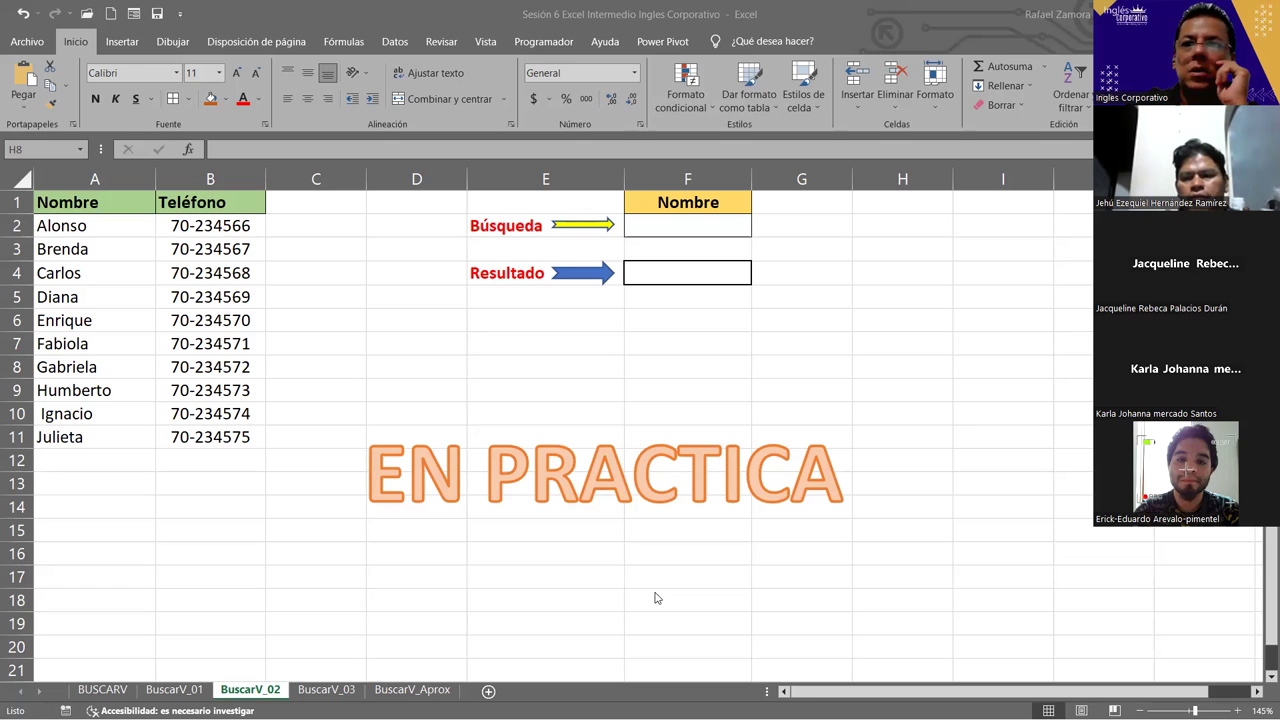
pyautogui.hotkey('alt', 'Tab')
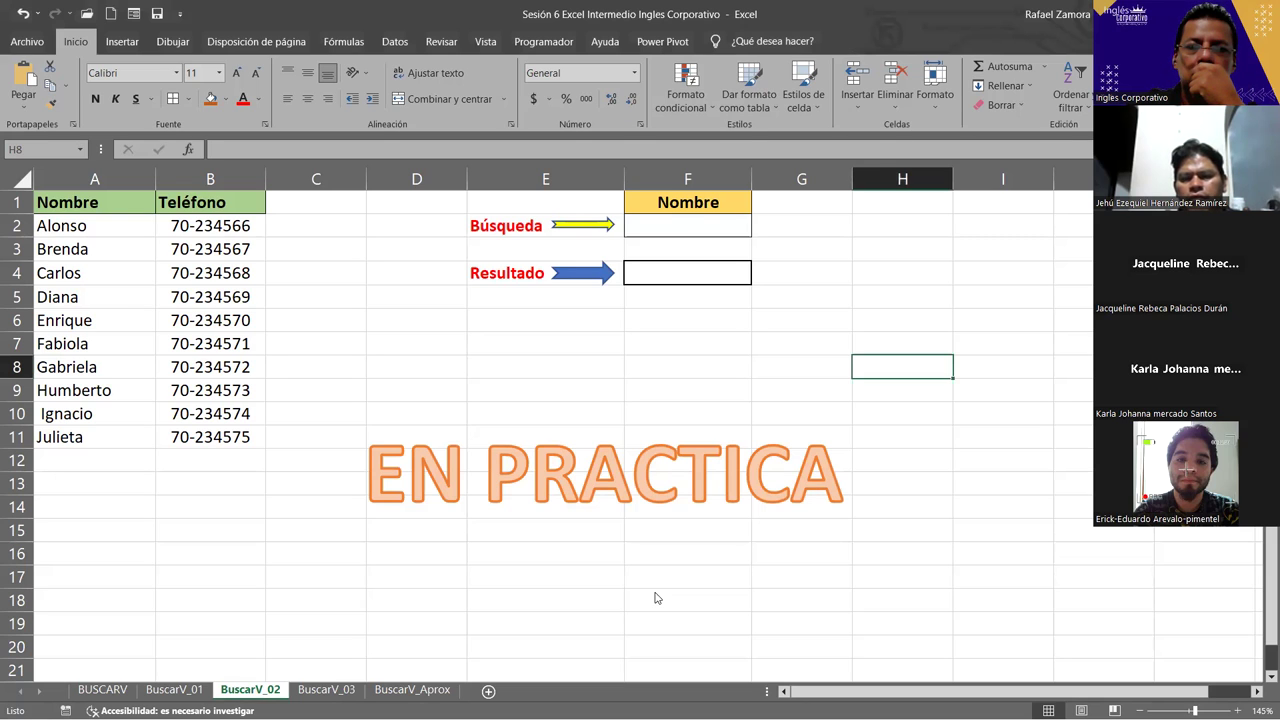
pyautogui.hotkey('alt', 'Tab')
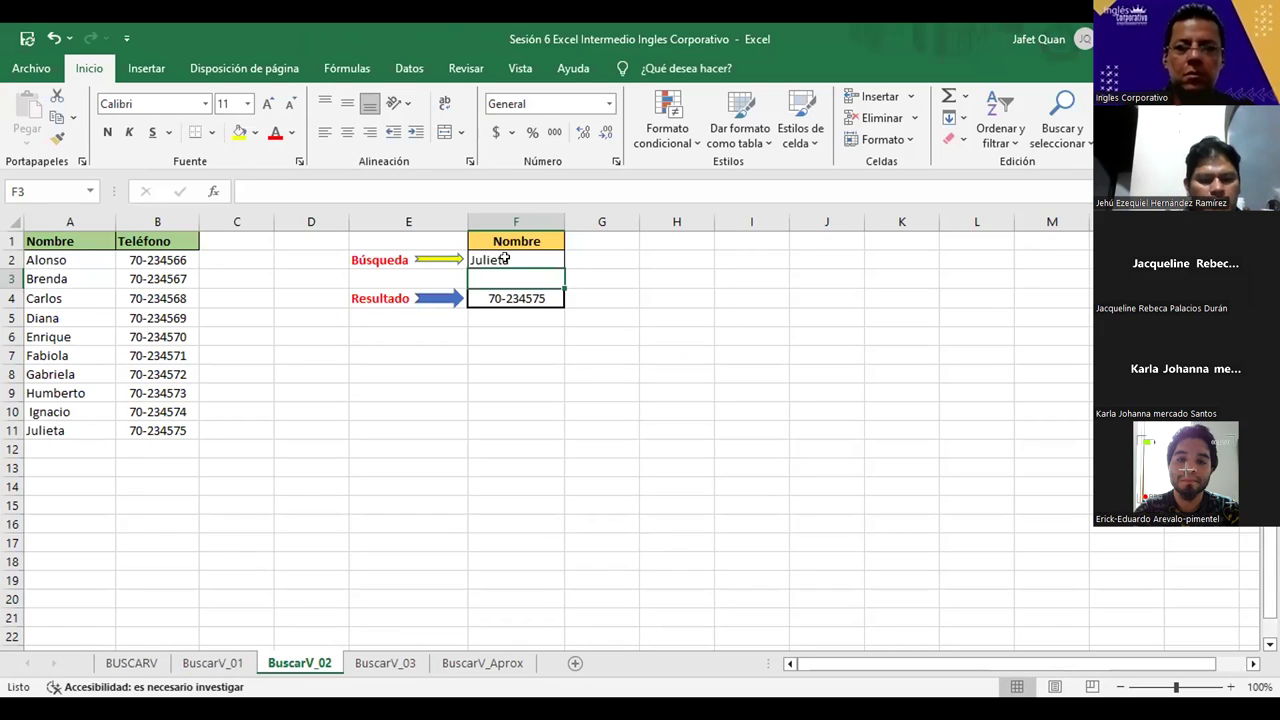
# - Try Carlos and then Julieta as the search name in F2
pyautogui.click(506, 258)
pyautogui.write('Ca')
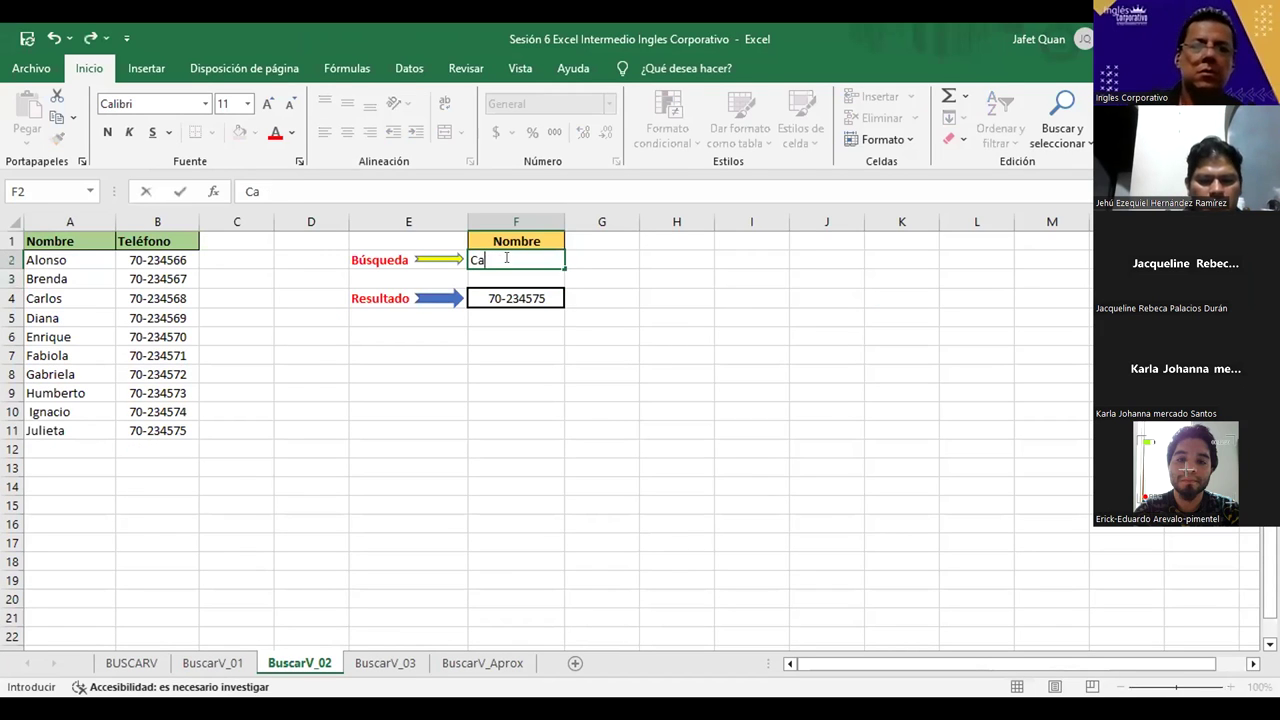
pyautogui.write('rlos')
pyautogui.press('Return')
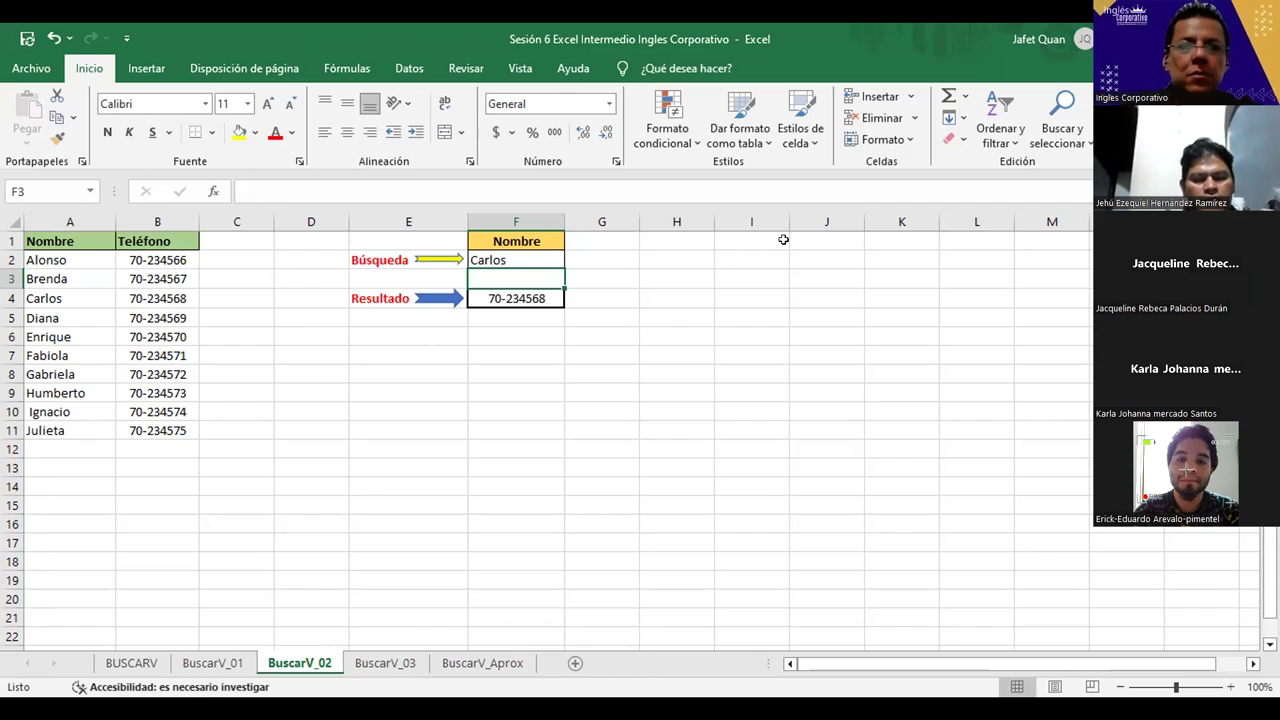
pyautogui.write('J')
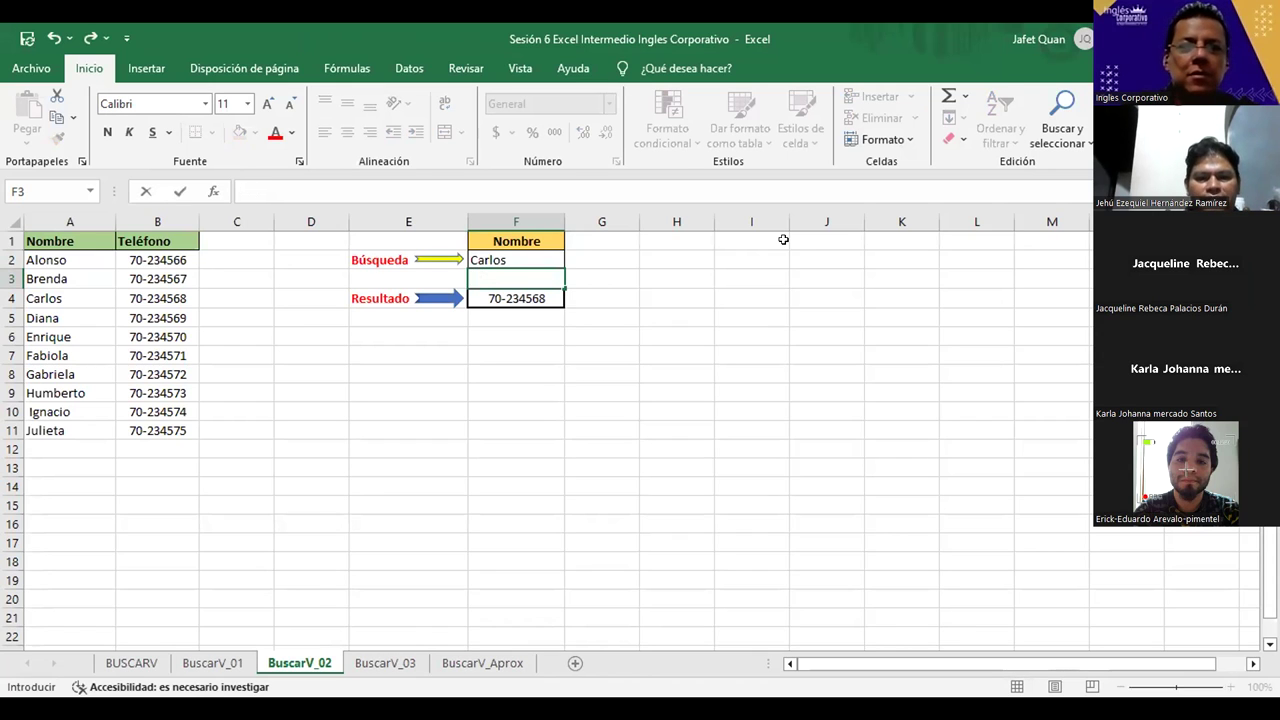
pyautogui.press('Up')
pyautogui.write('Ju')
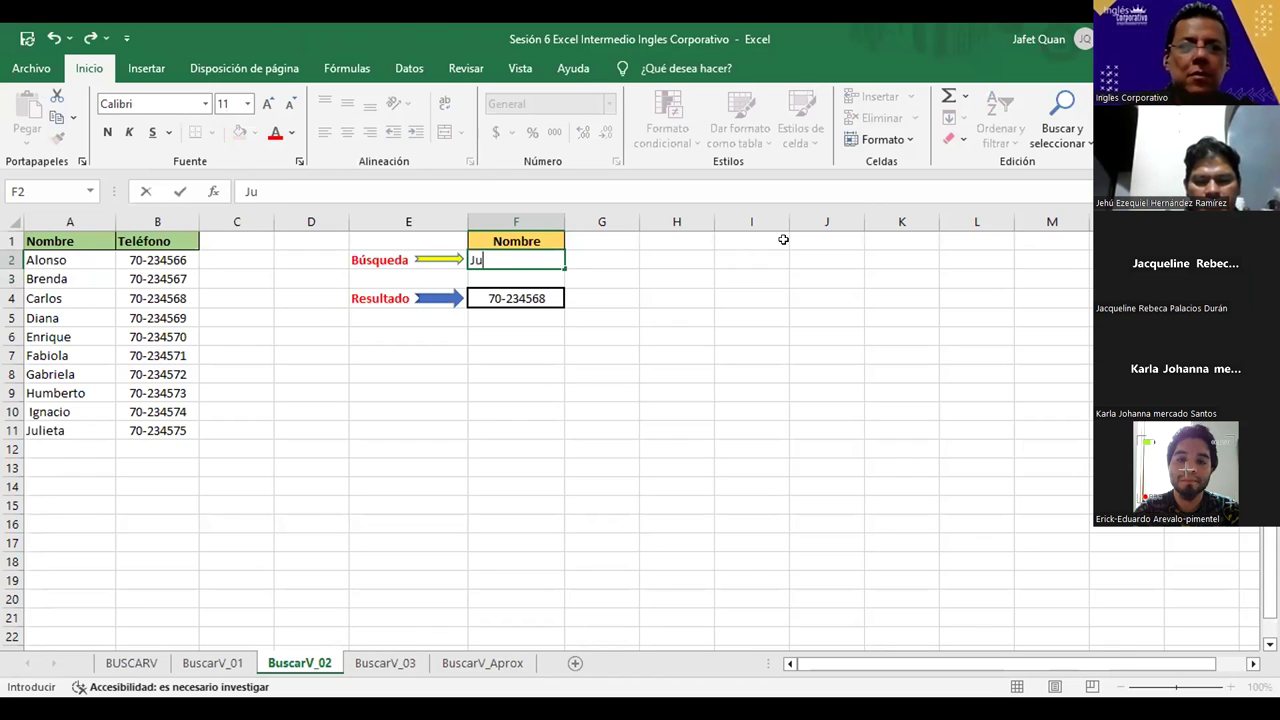
pyautogui.press('Return')
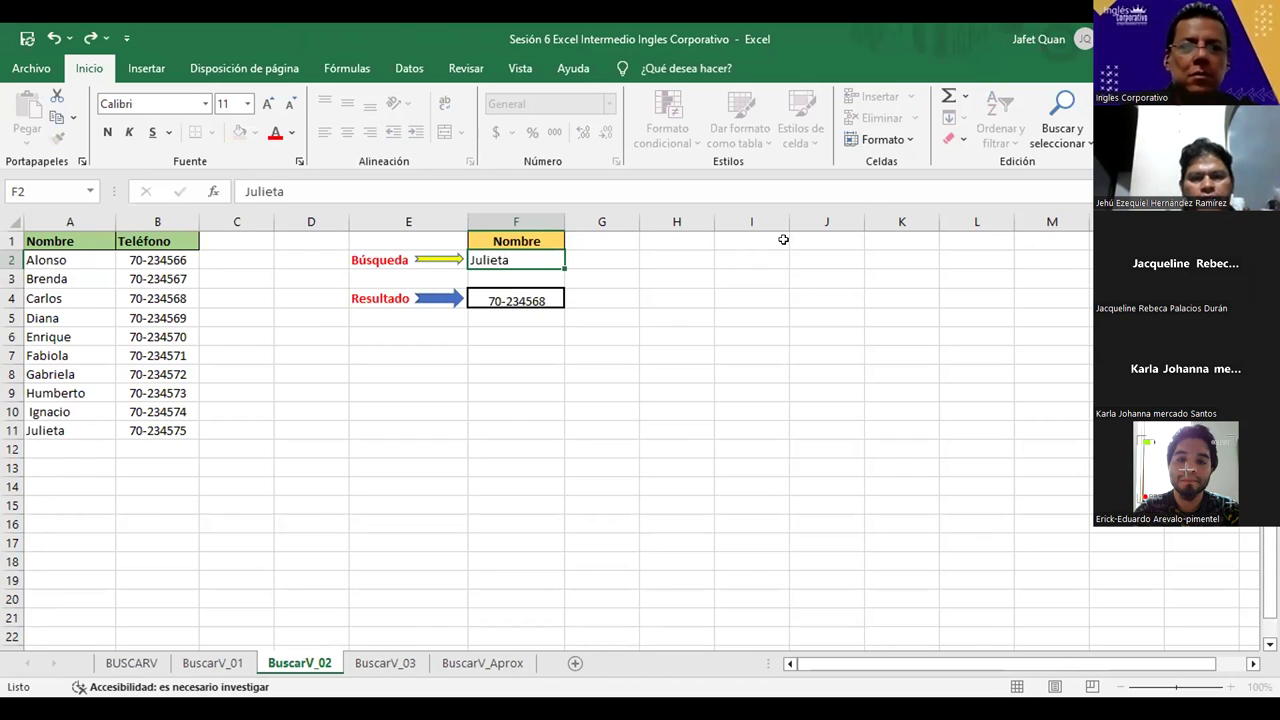
# - Enter Diana as the search name in F2
pyautogui.press('Up')
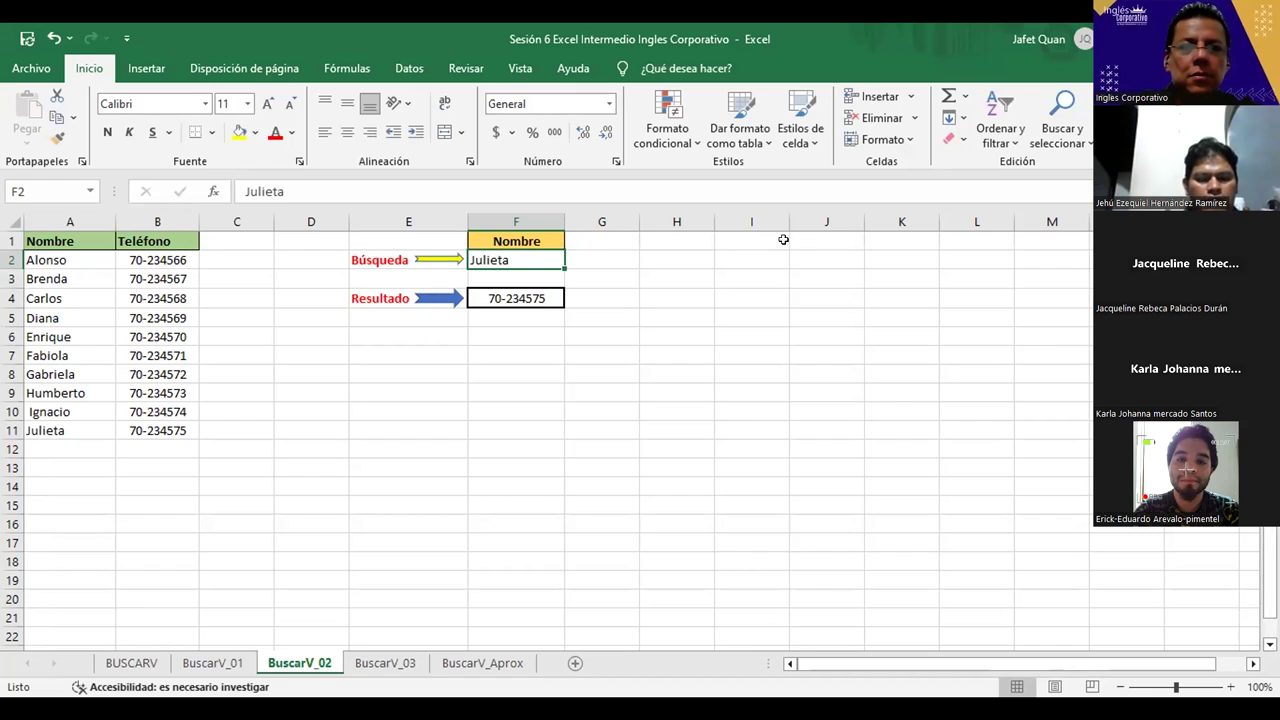
pyautogui.write('Dia')
pyautogui.hotkey('ctrl', 'Return')
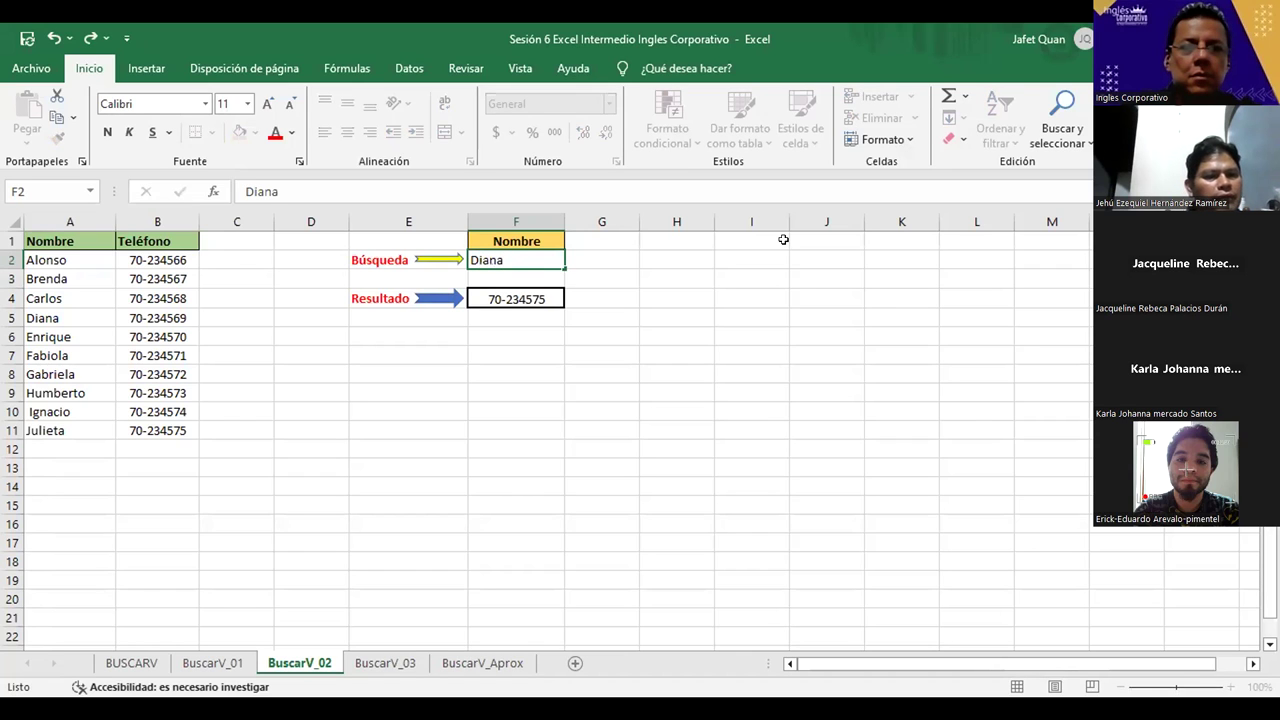
pyautogui.press('Return')
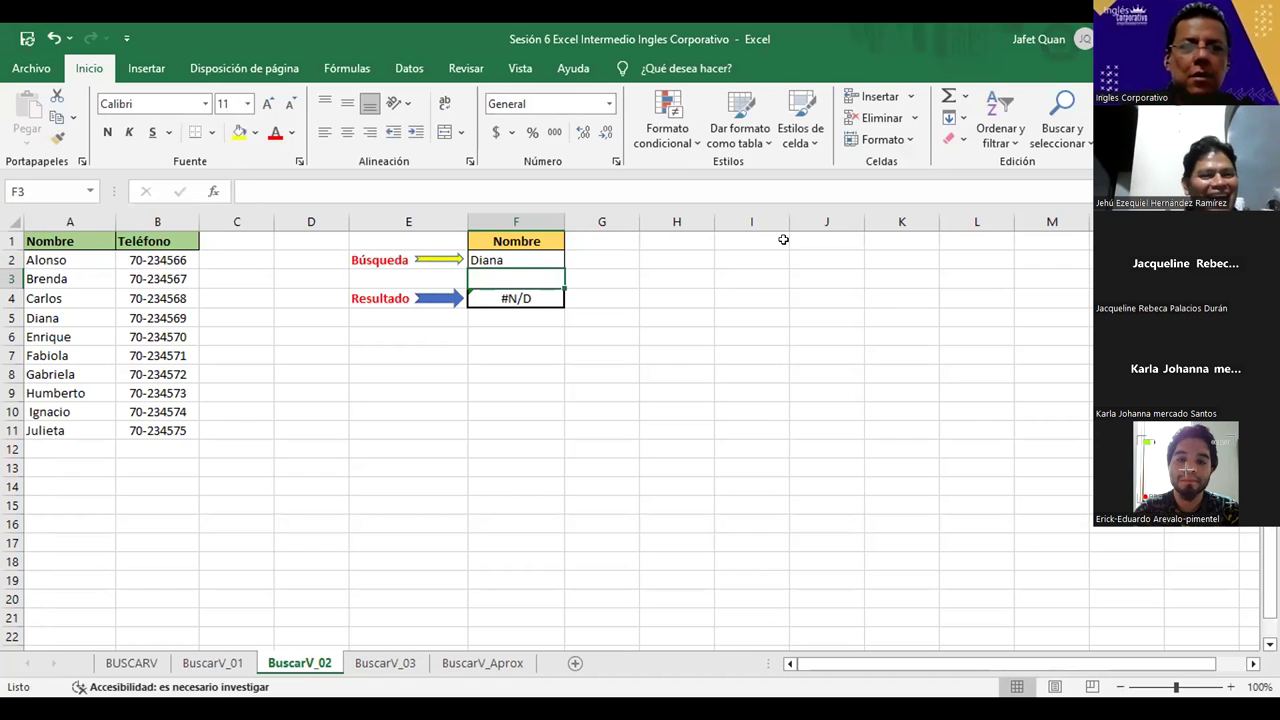
# - Check Diana's spelling in A5, then enter Ignacio as the search name in F2
pyautogui.click(57, 316)
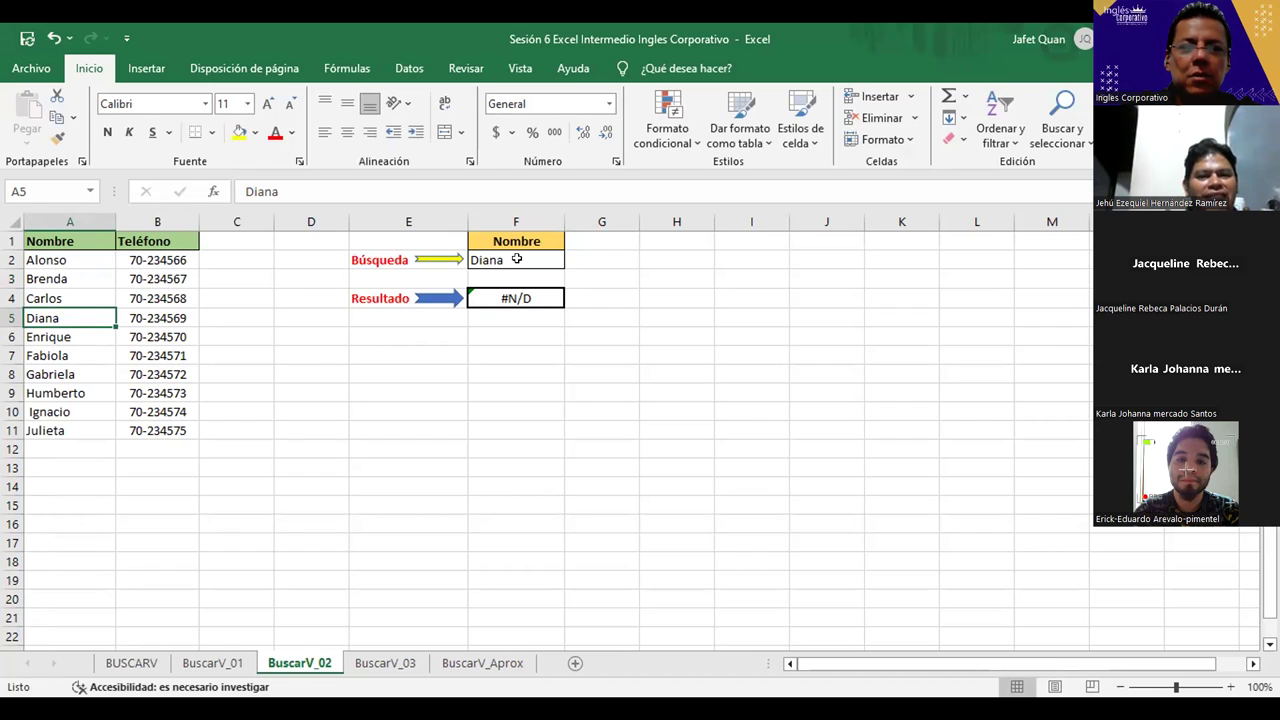
pyautogui.click(516, 259)
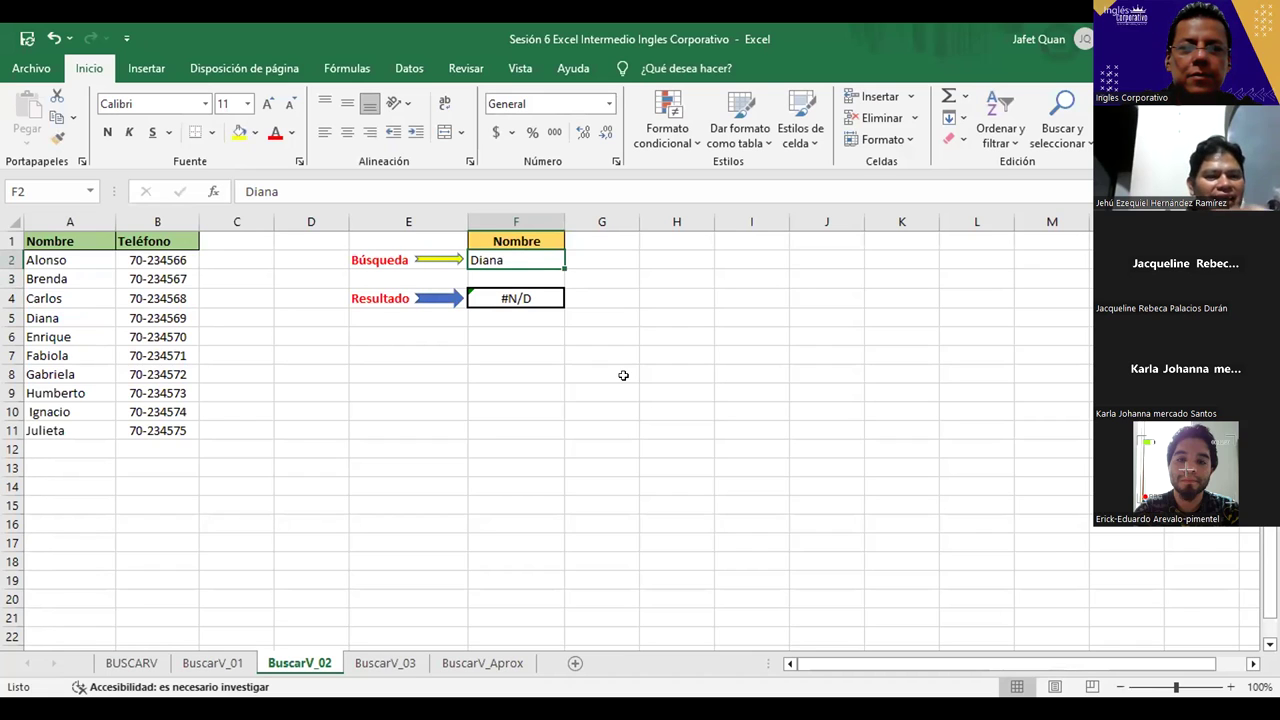
pyautogui.write('Ignacio')
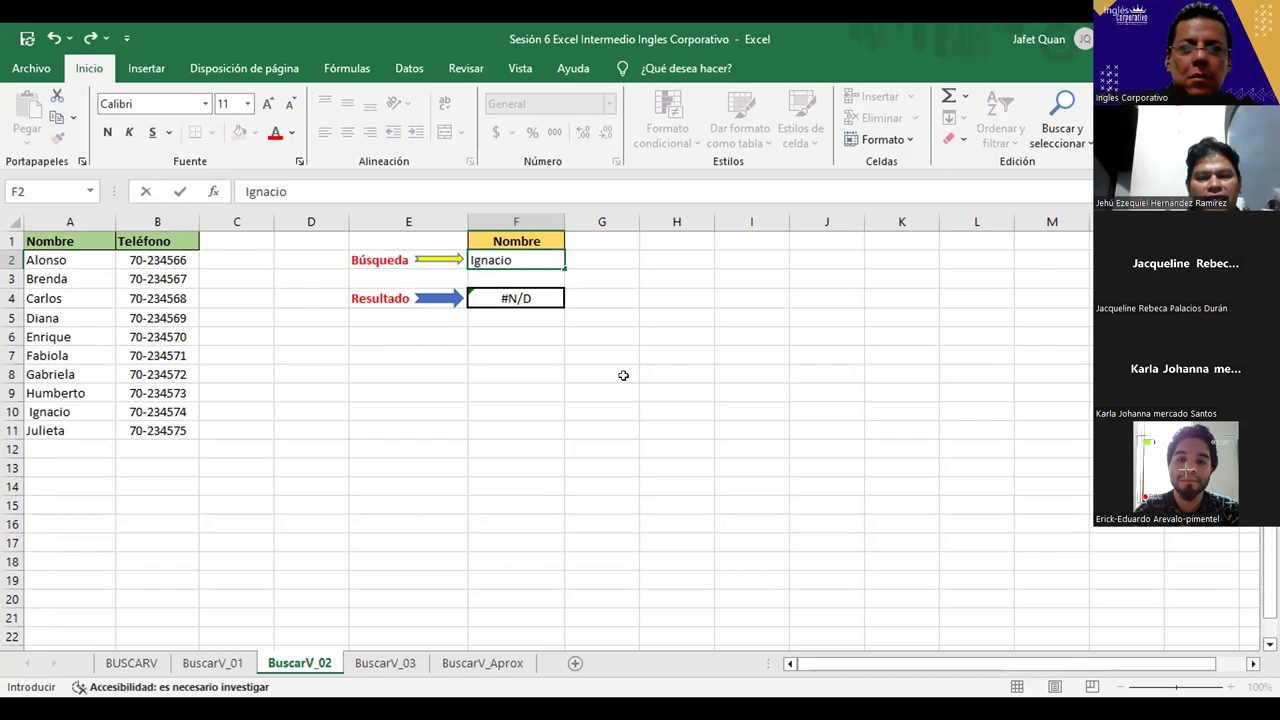
pyautogui.press('Return')
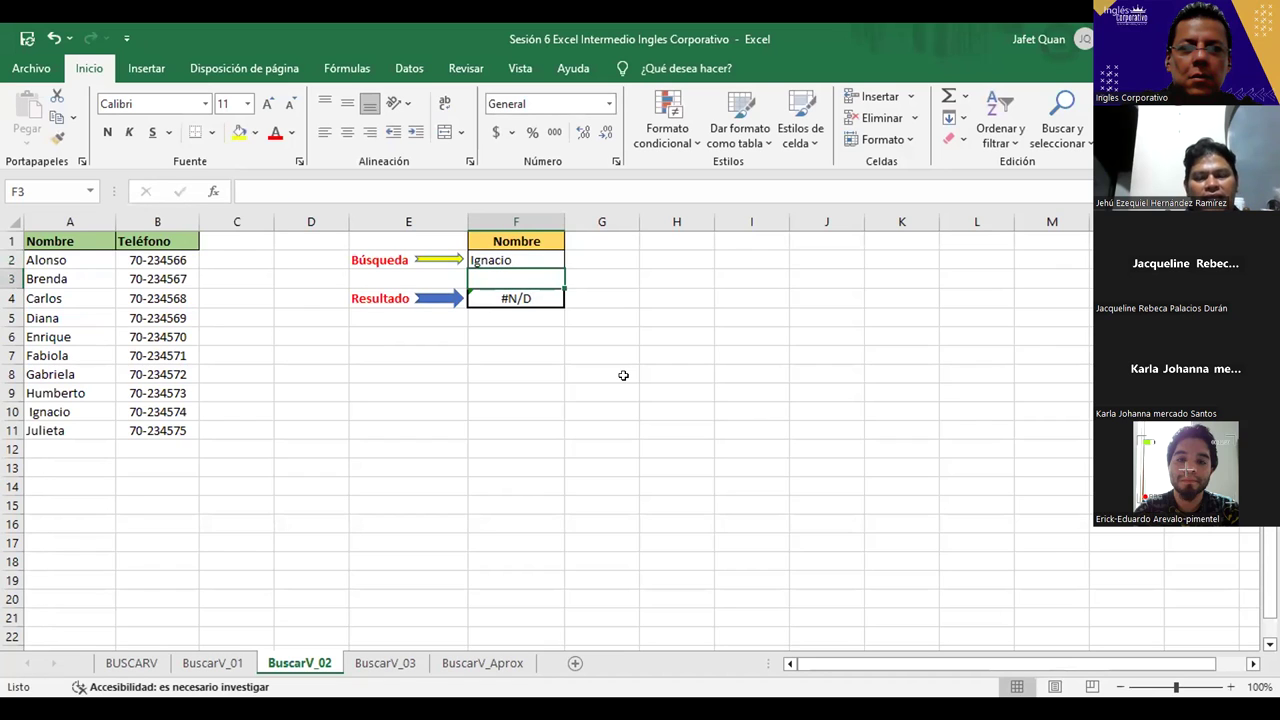
pyautogui.press('Up')
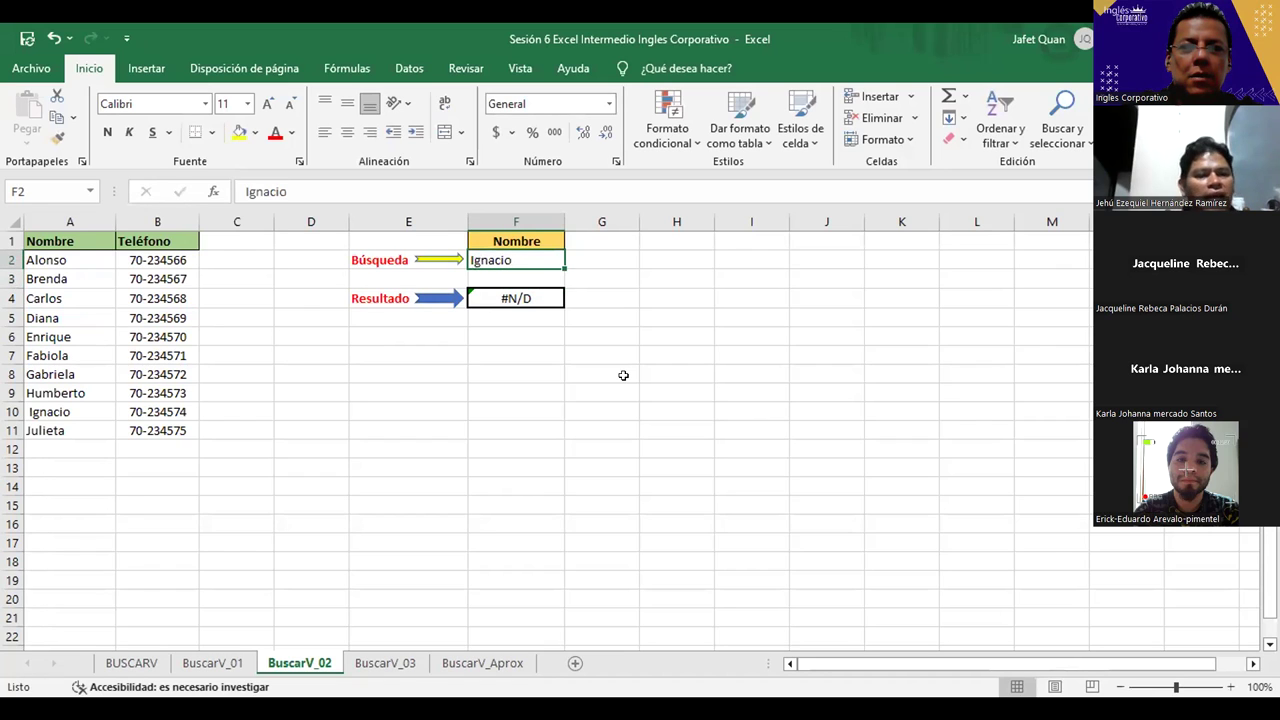
pyautogui.press('Down')
pyautogui.press('Down')
pyautogui.press('Up')
pyautogui.press('Up')
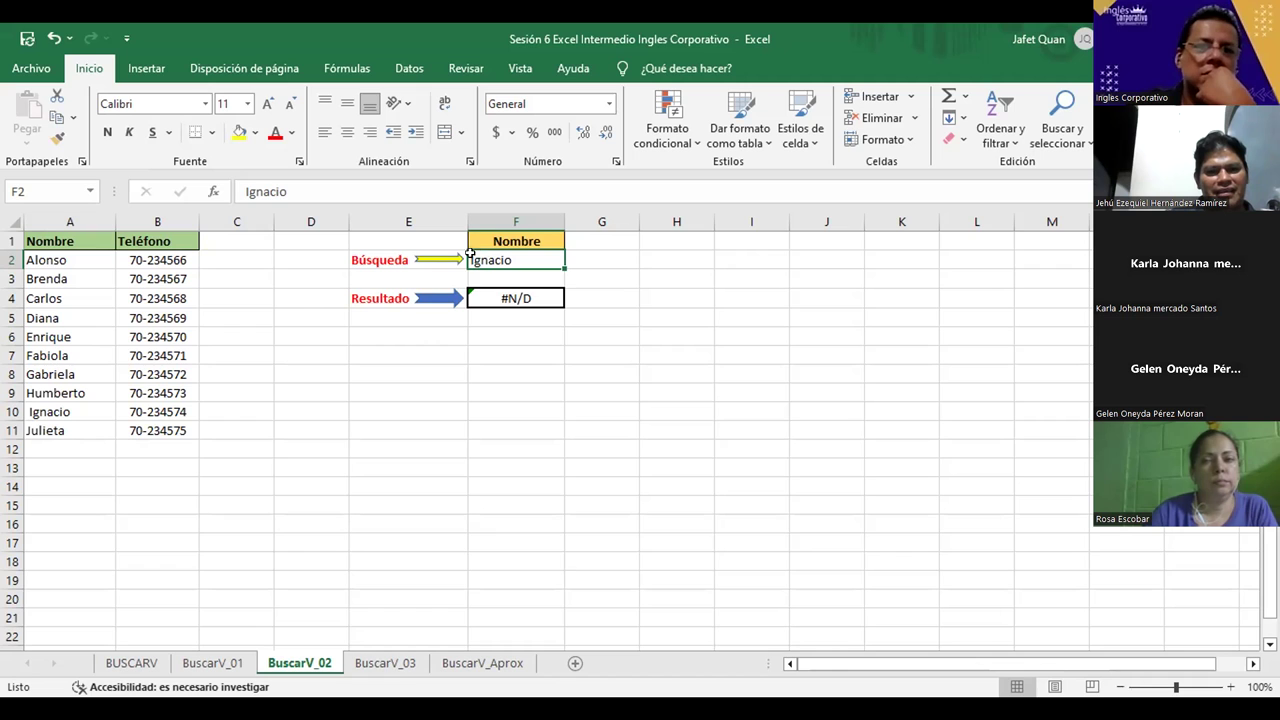
pyautogui.click(238, 186)
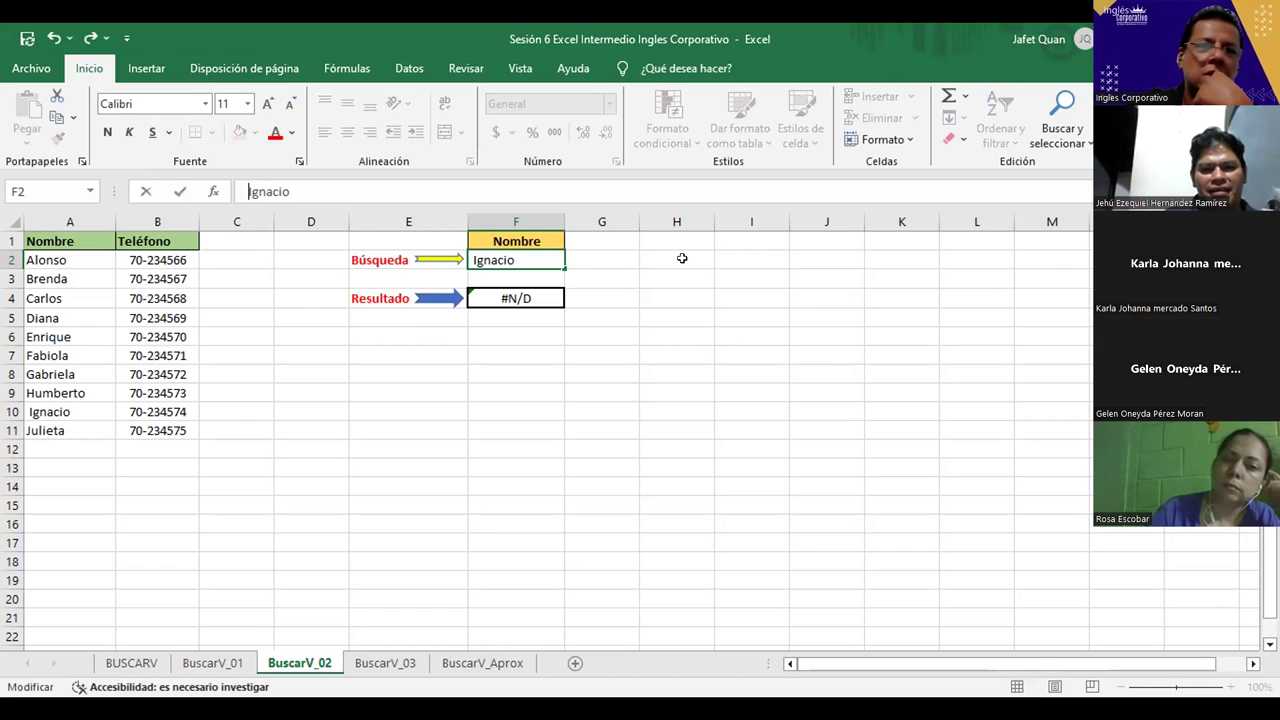
pyautogui.click(596, 255)
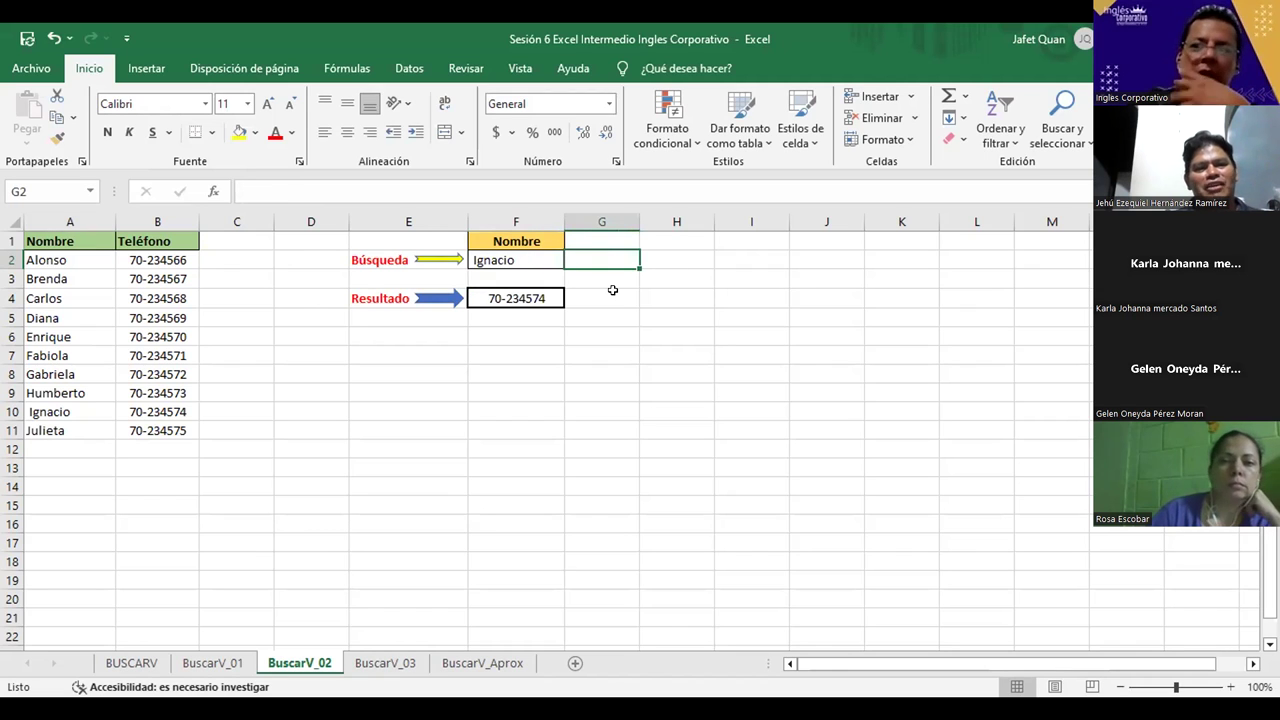
pyautogui.click(500, 258)
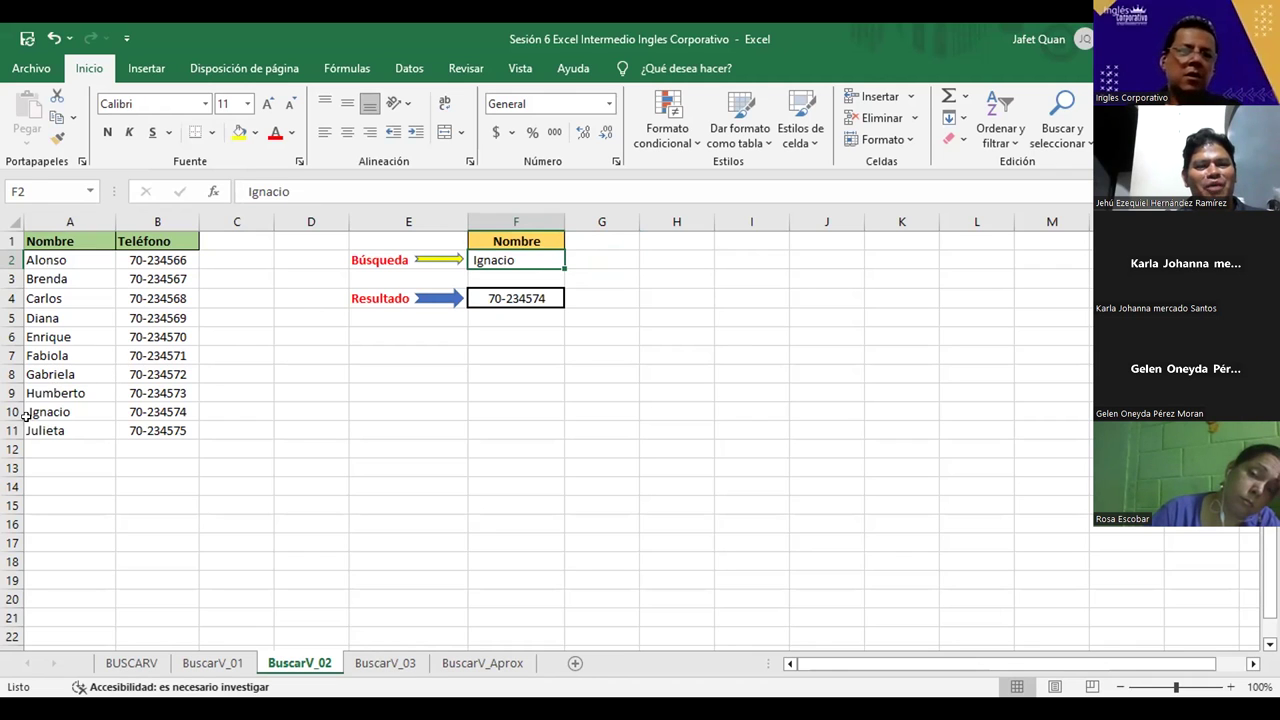
pyautogui.click(30, 416)
# - Remove the leading space from Ignacio in A10 and re-confirm the F2 search name
pyautogui.click(245, 188)
pyautogui.press('BackSpace')
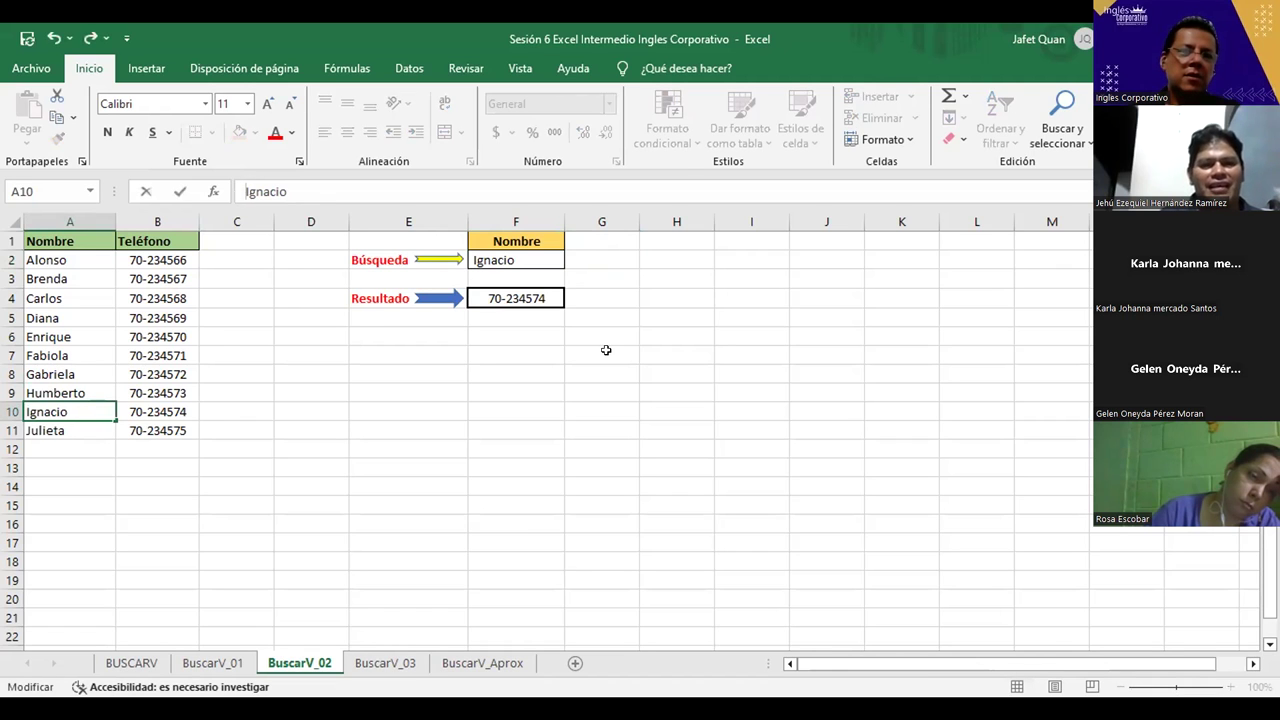
pyautogui.click(505, 258)
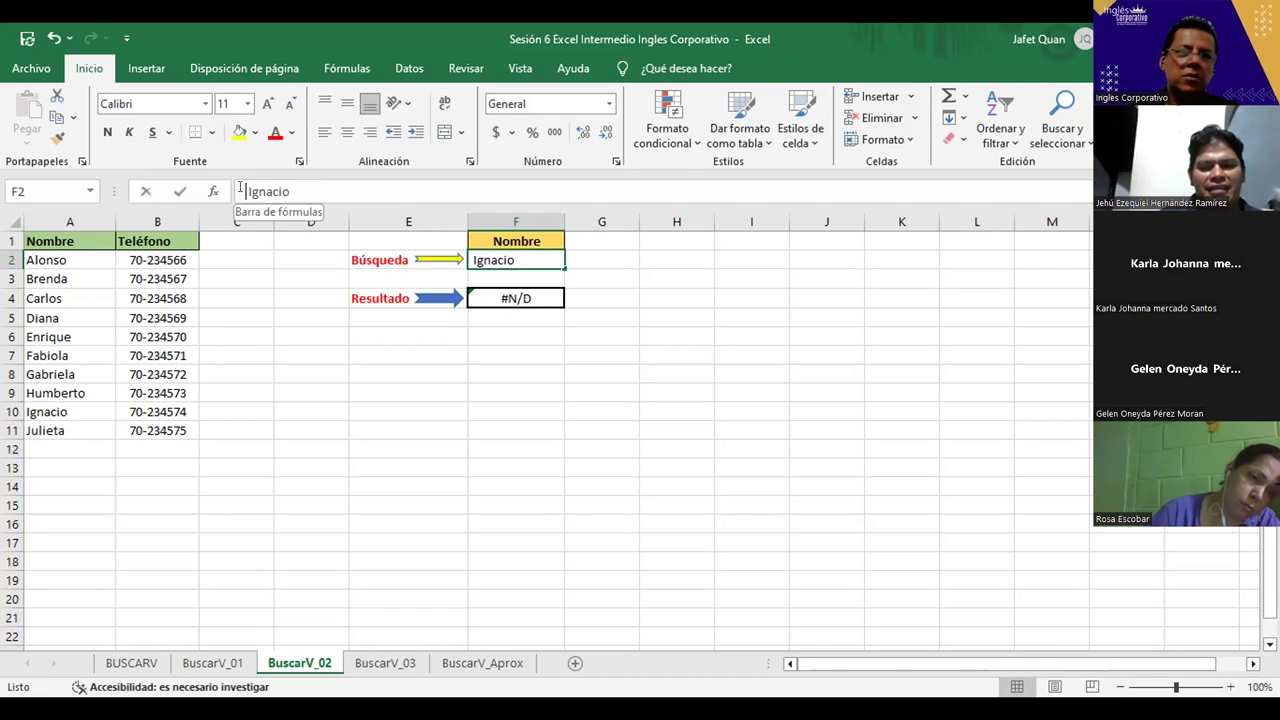
pyautogui.click(241, 190)
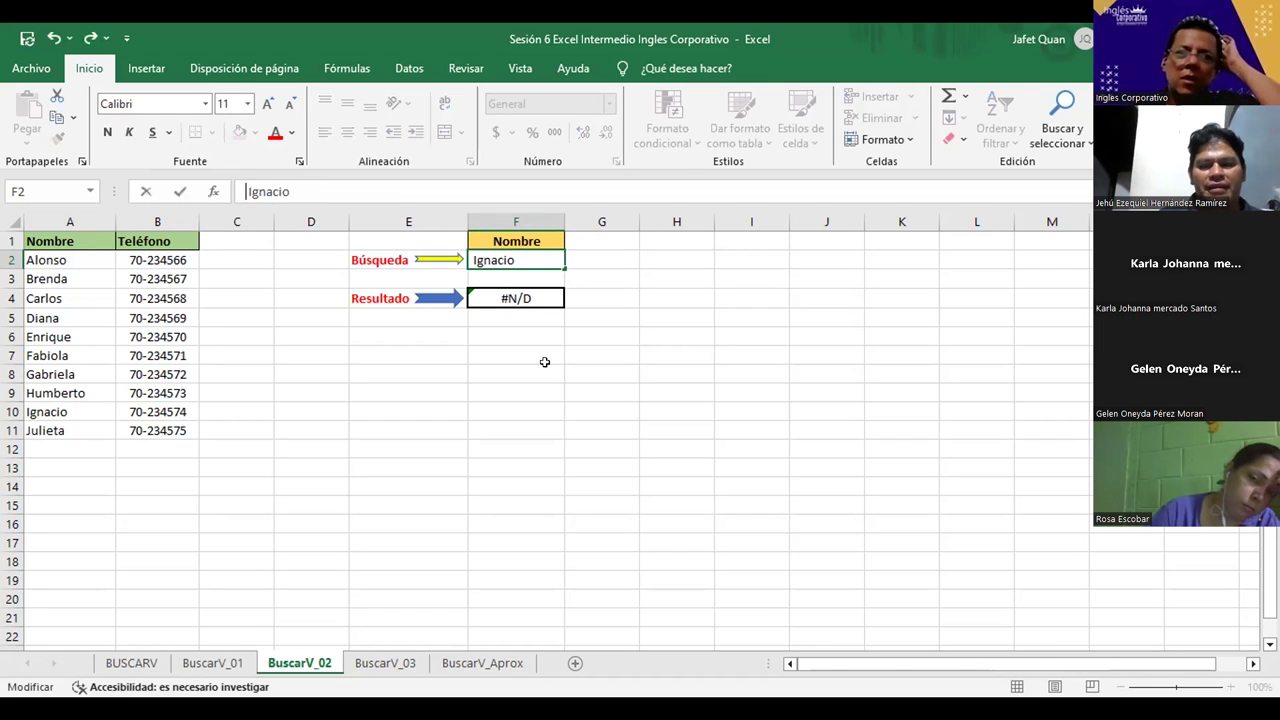
pyautogui.press('Return')
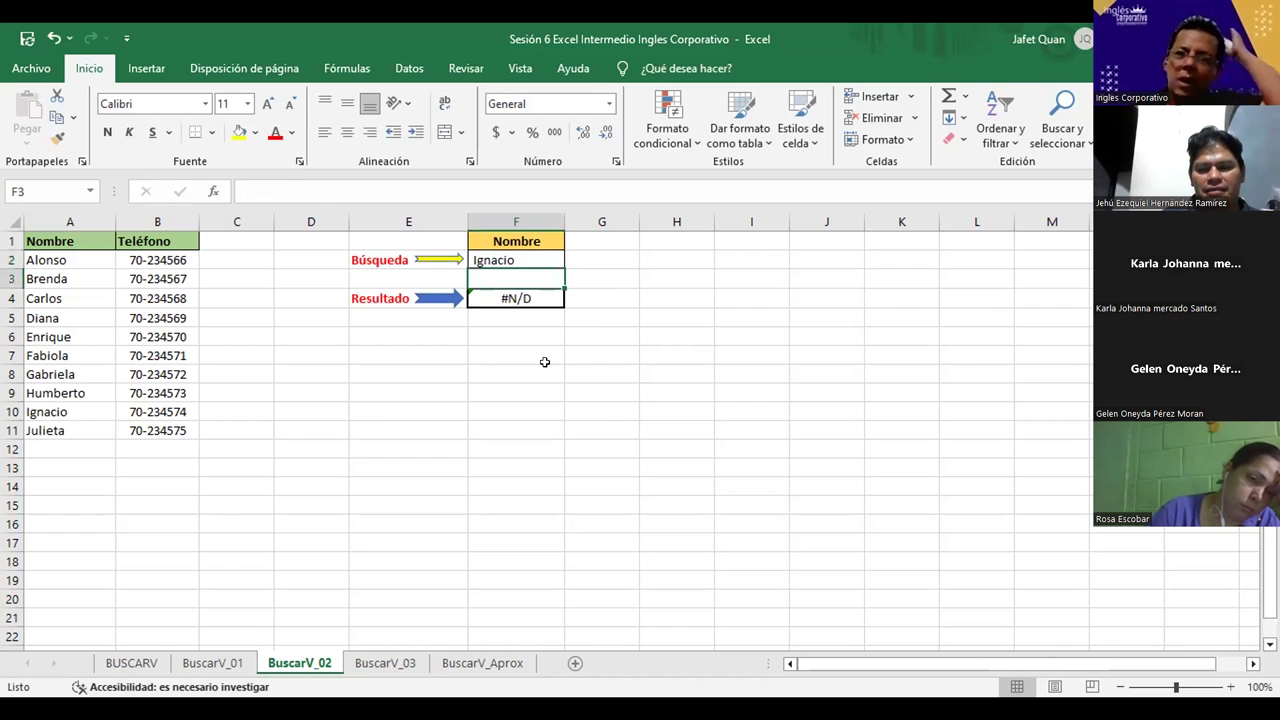
pyautogui.press('Up')
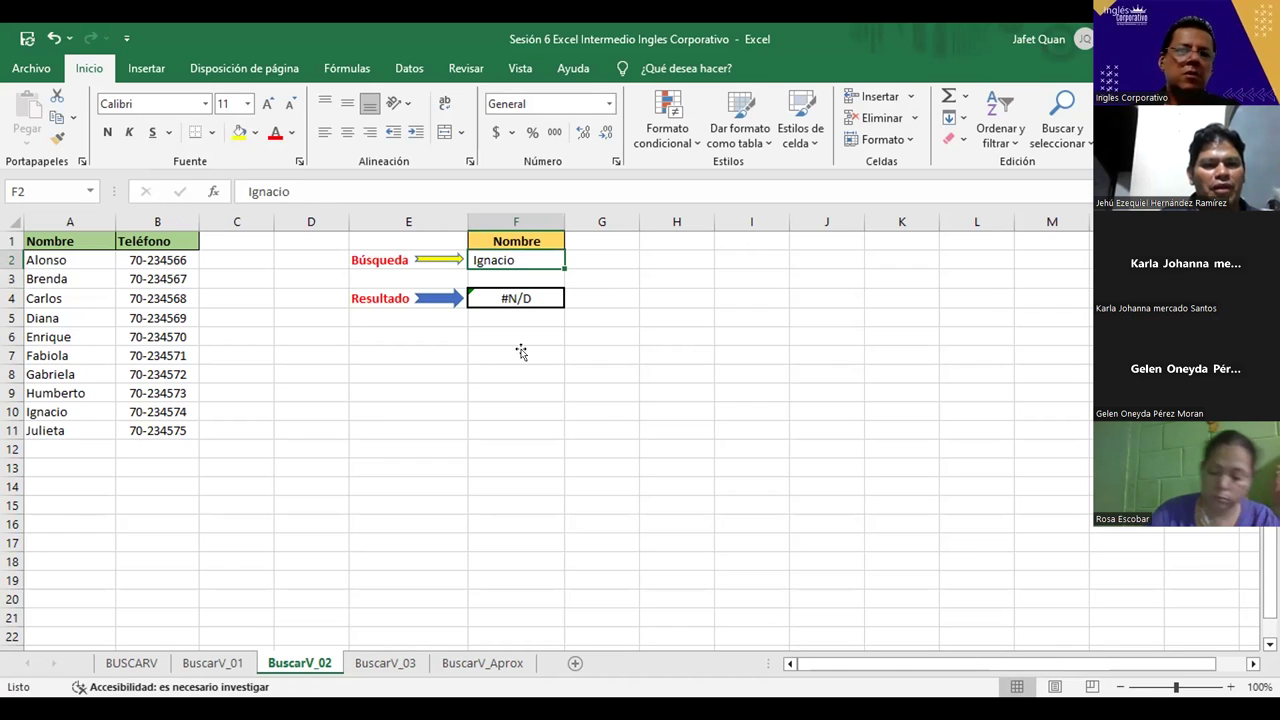
# - Strip the extra spaces from the F2 search name and from Diana in A5
pyautogui.click(251, 190)
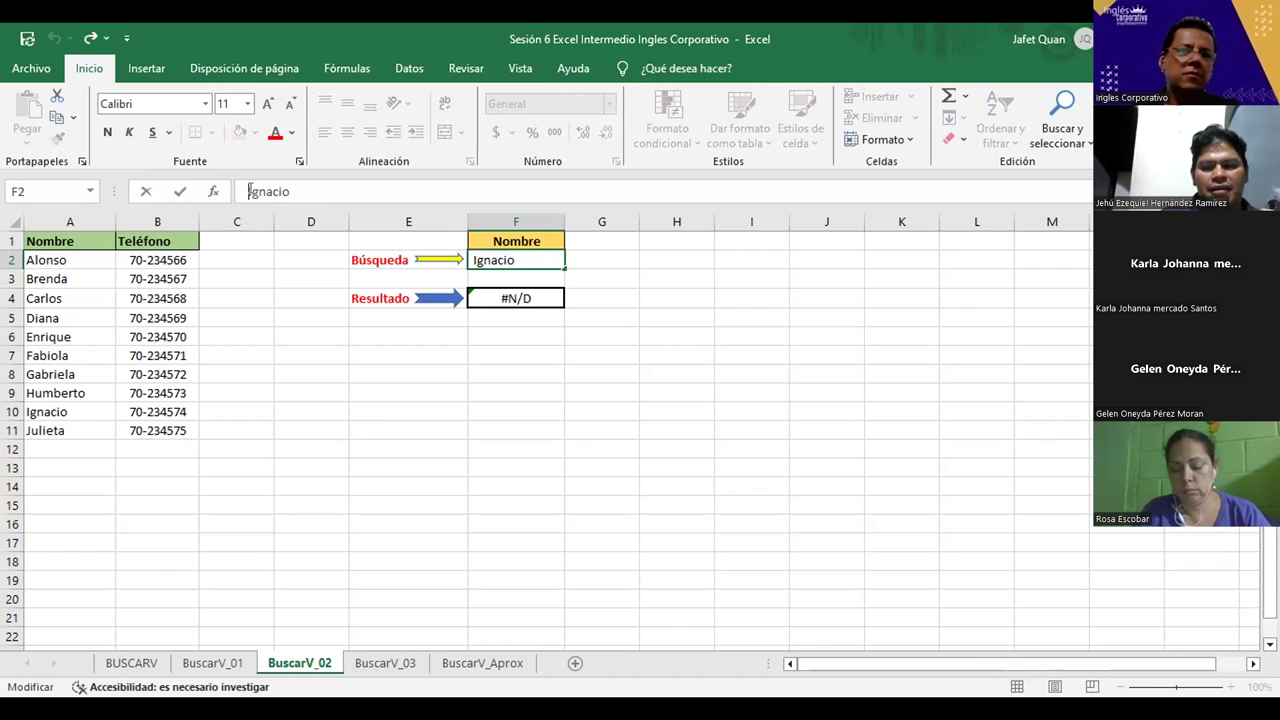
pyautogui.press('BackSpace')
pyautogui.press('Return')
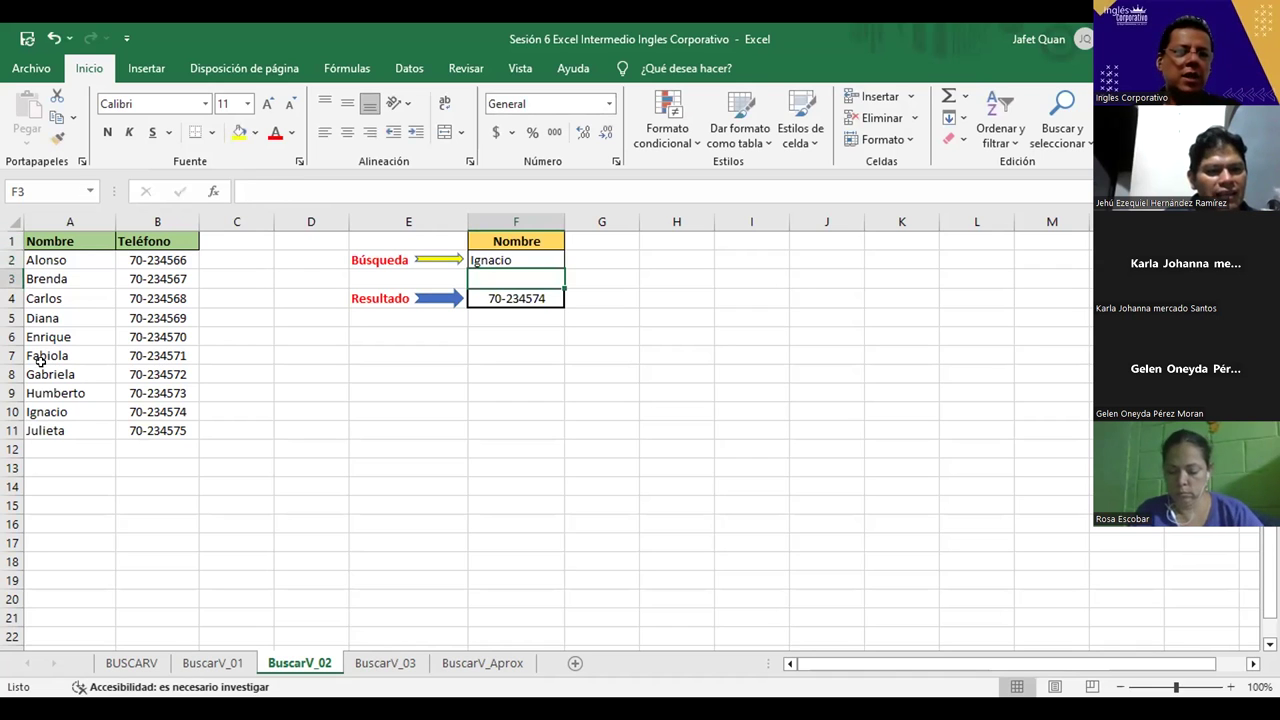
pyautogui.click(45, 317)
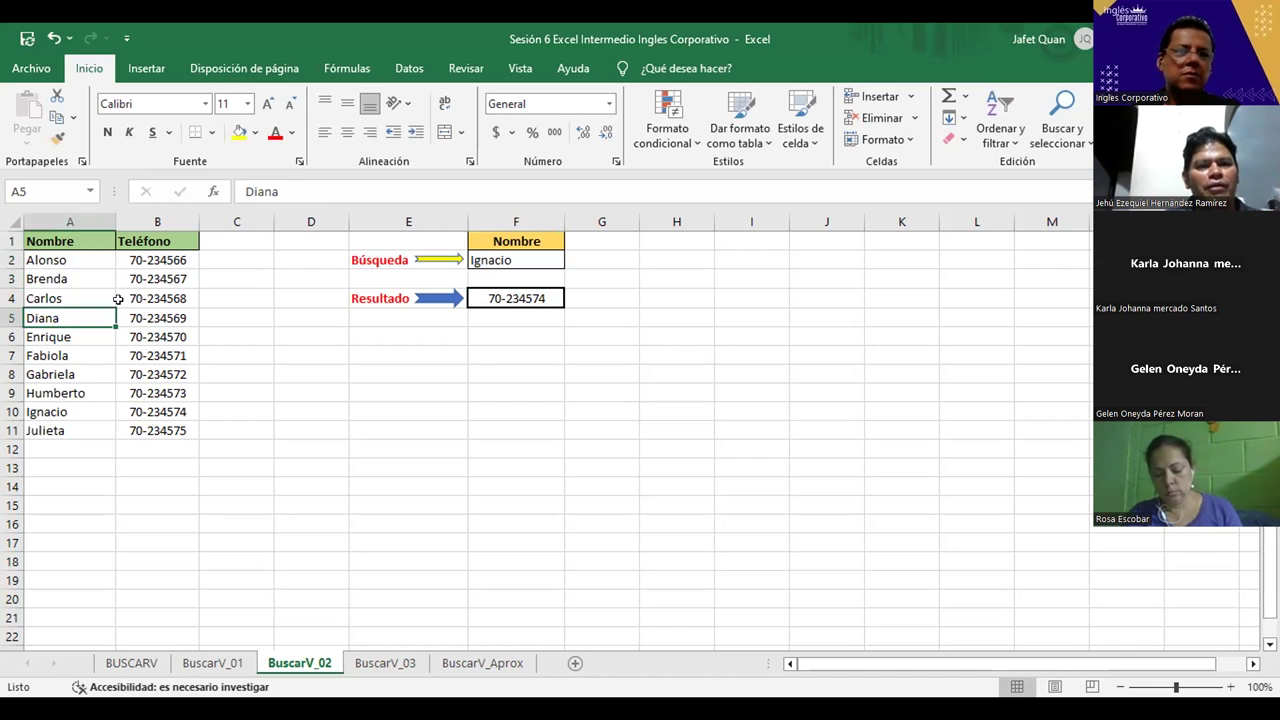
pyautogui.click(290, 190)
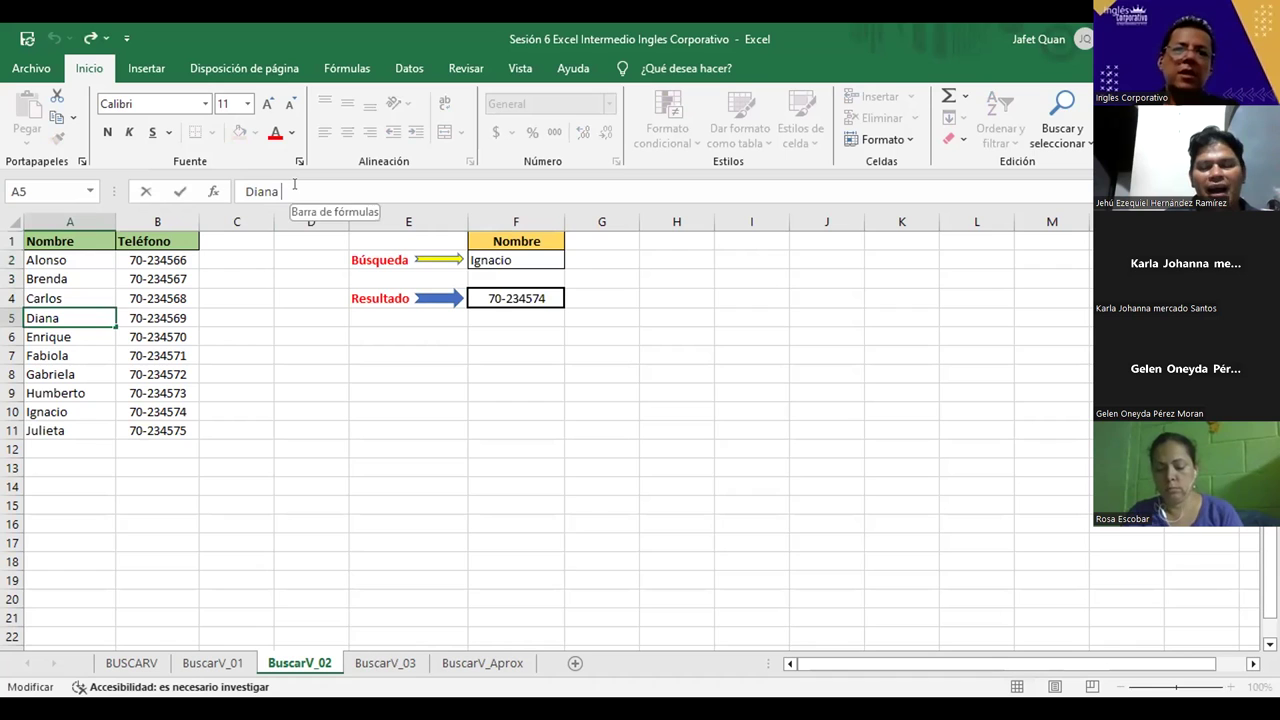
pyautogui.press('BackSpace')
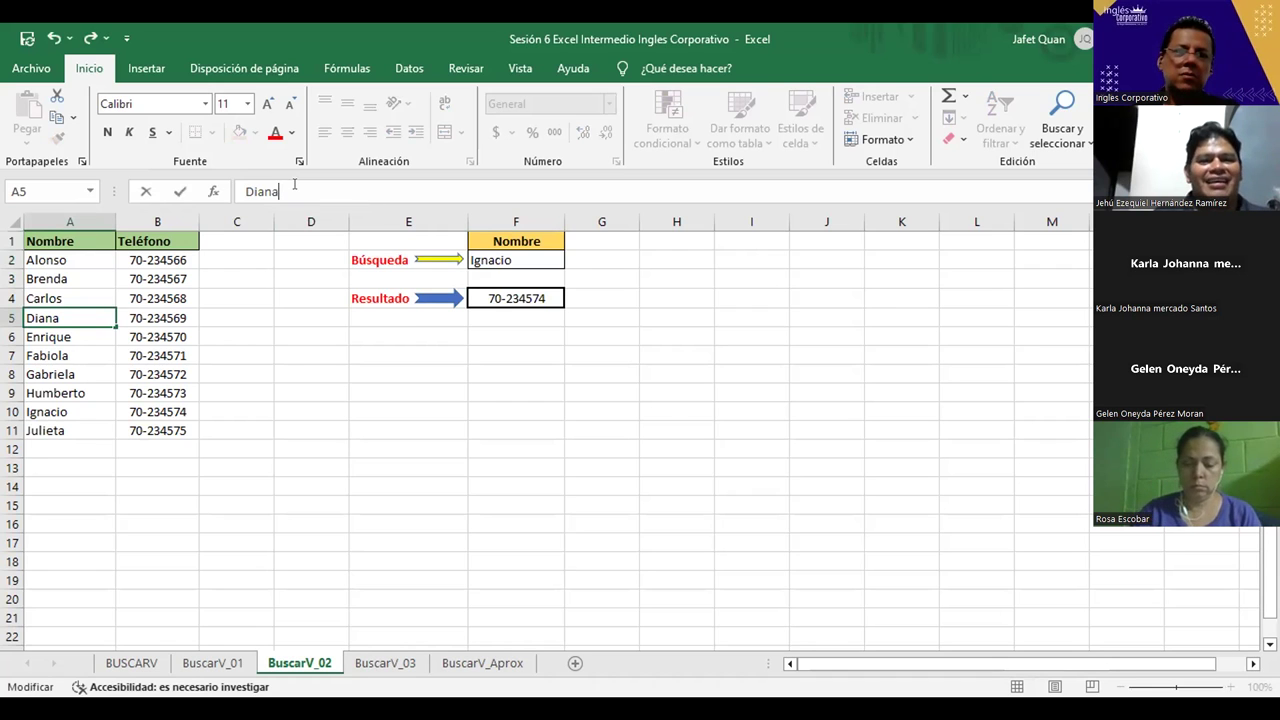
# - Enter Diana as the search name in F2
pyautogui.click(508, 260)
pyautogui.write('Dia')
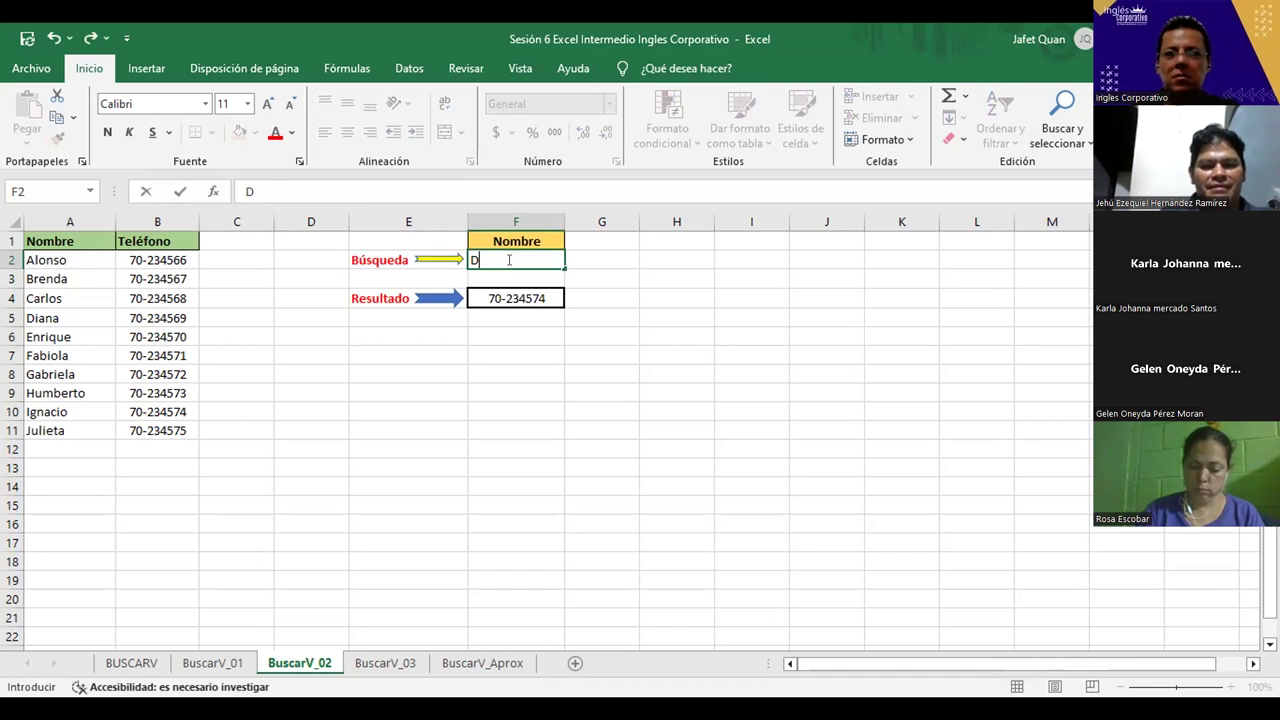
pyautogui.write('na')
pyautogui.press('Return')
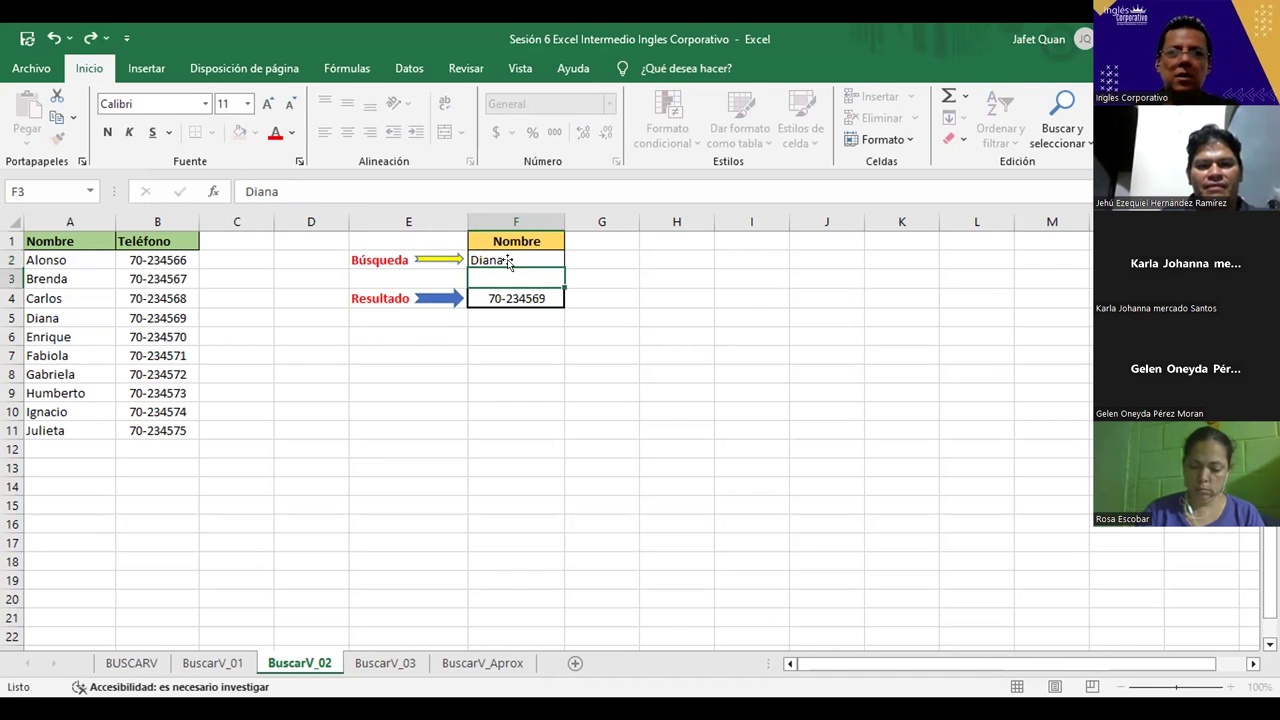
pyautogui.click(494, 361)
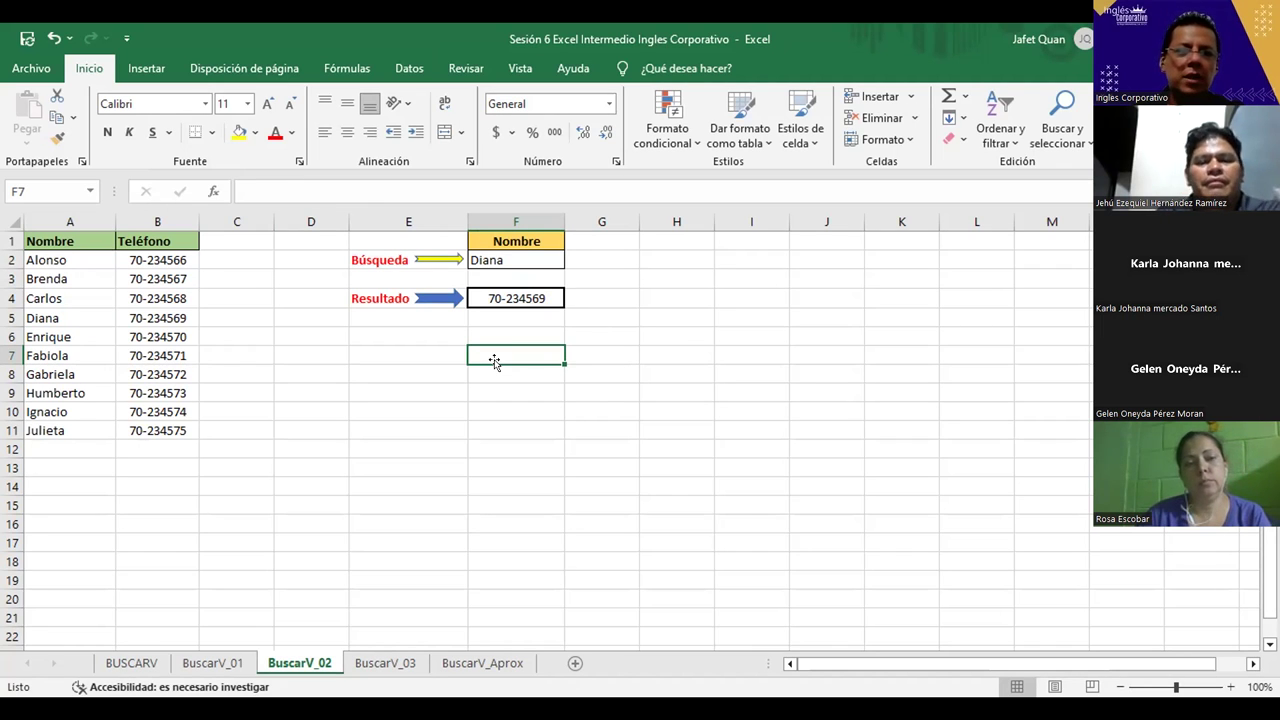
pyautogui.click(506, 258)
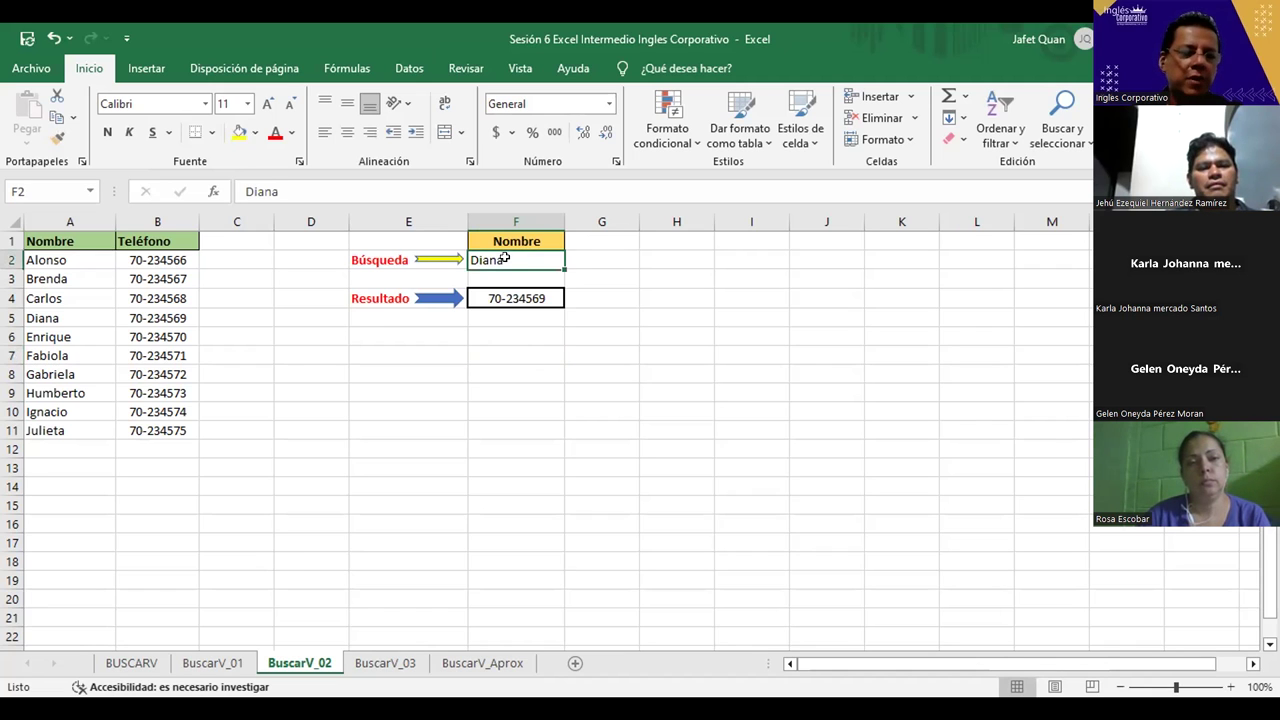
pyautogui.click(520, 366)
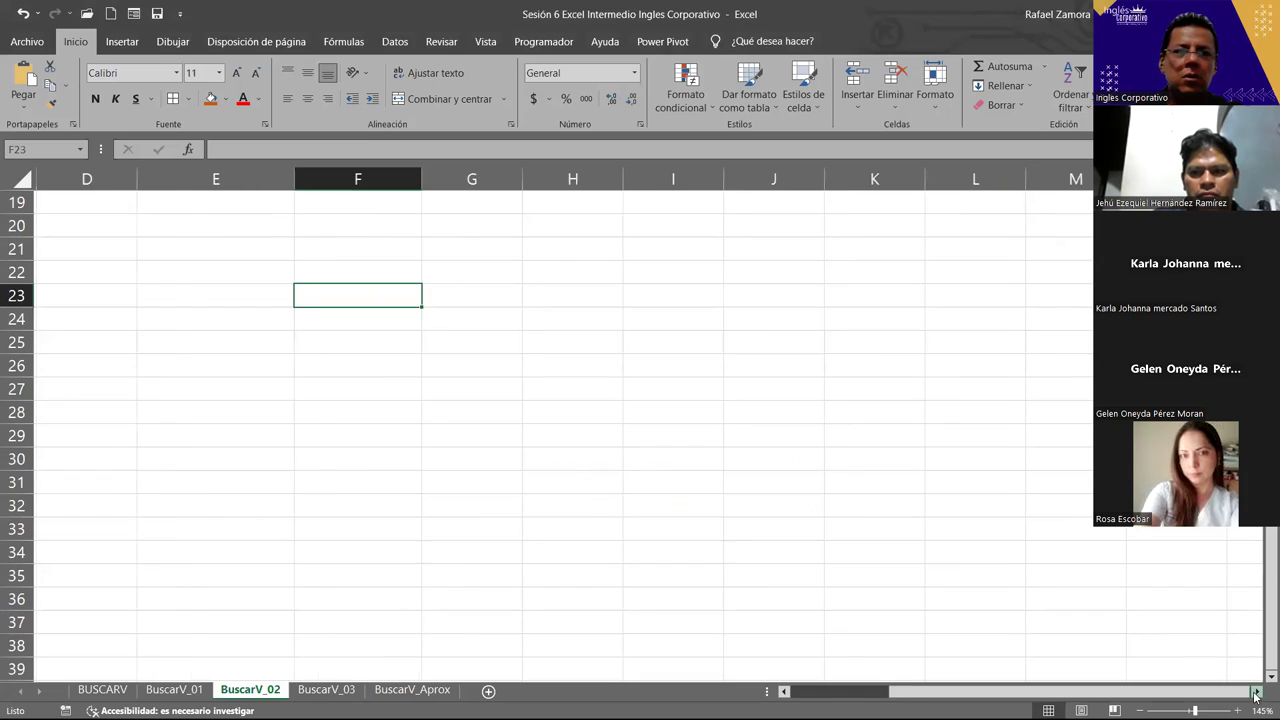
# - Scroll right to the blank area around rows 19–39 and select G21
pyautogui.hscroll(1, 377, 240)
pyautogui.click(375, 244)
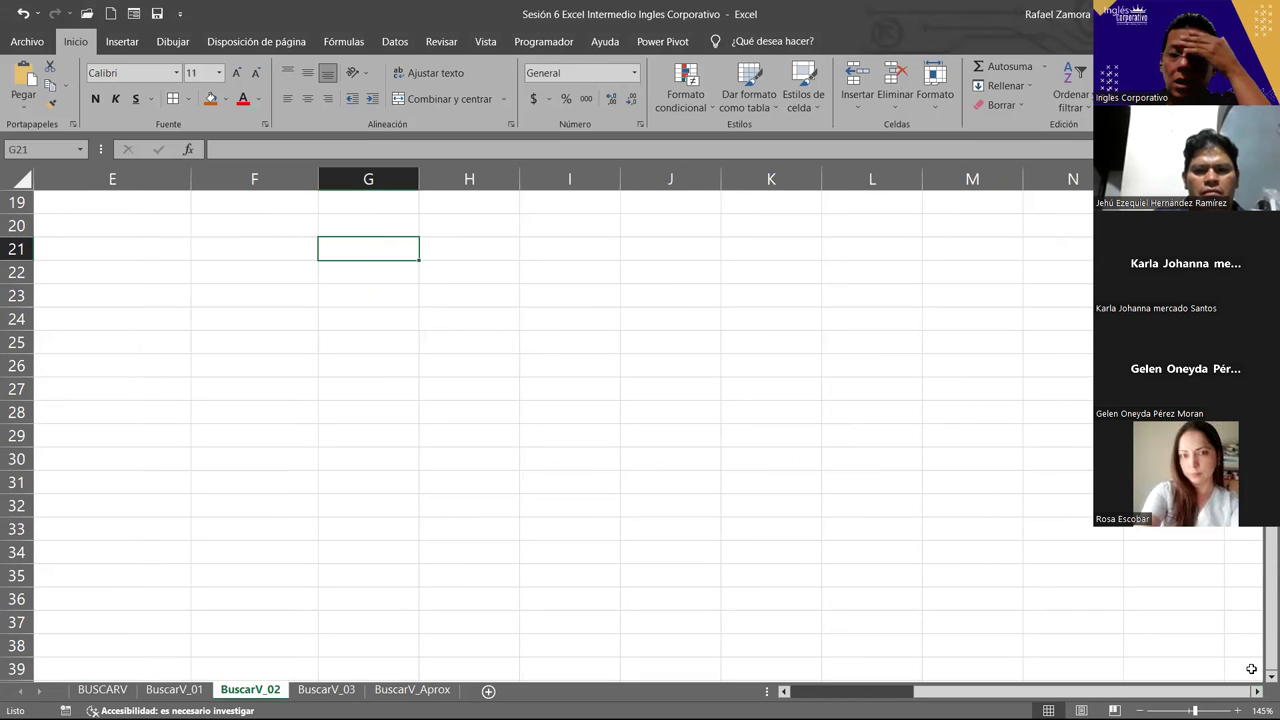
pyautogui.hscroll(1, 1240, 678)
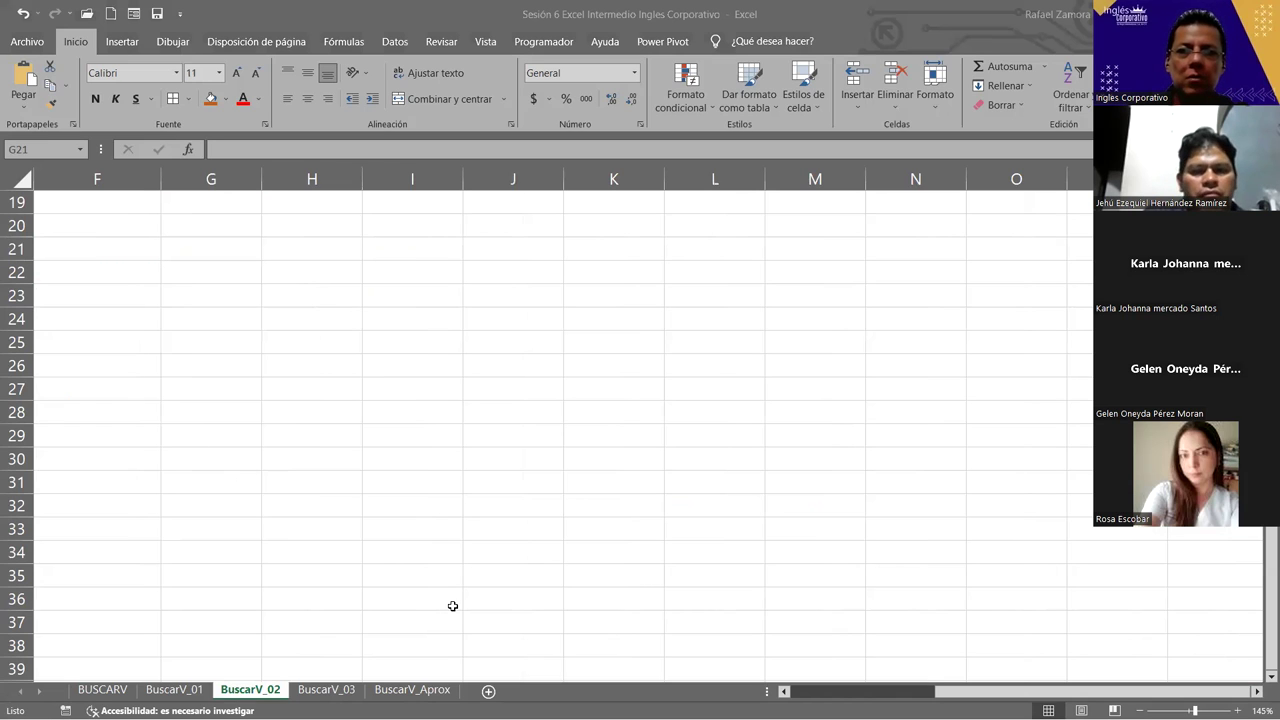
pyautogui.click(210, 244)
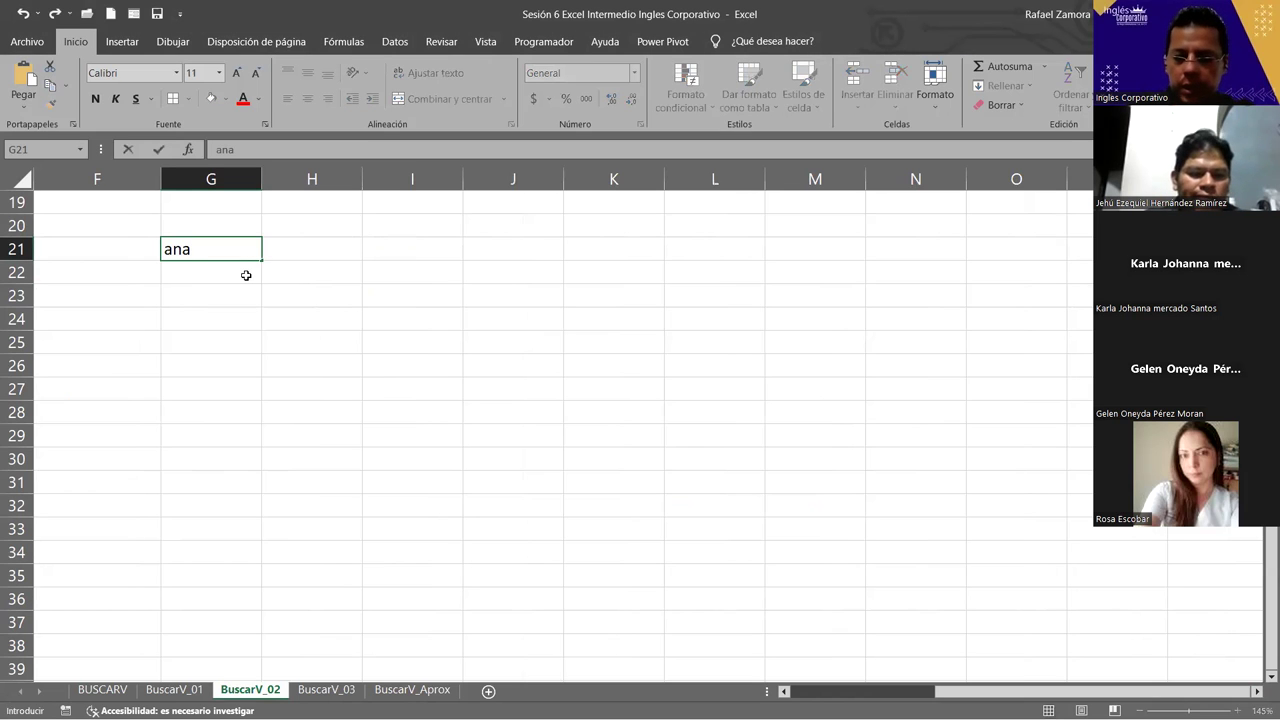
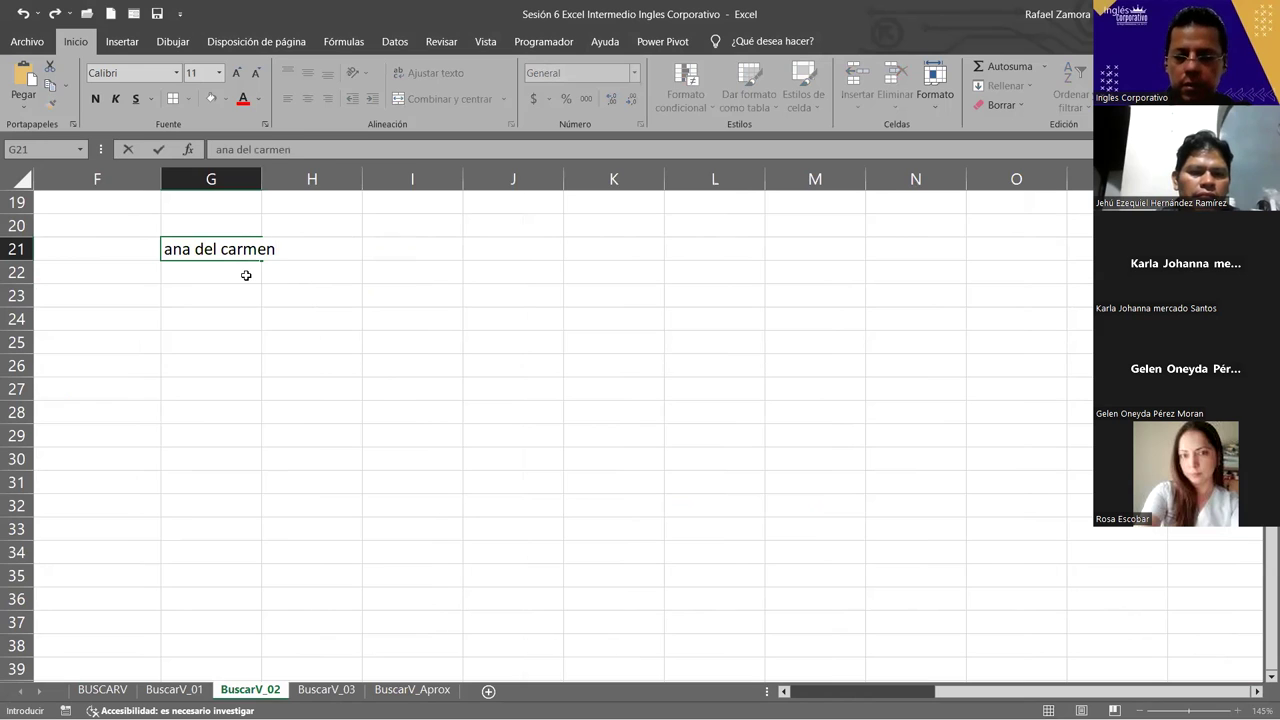
pyautogui.press('Tab')
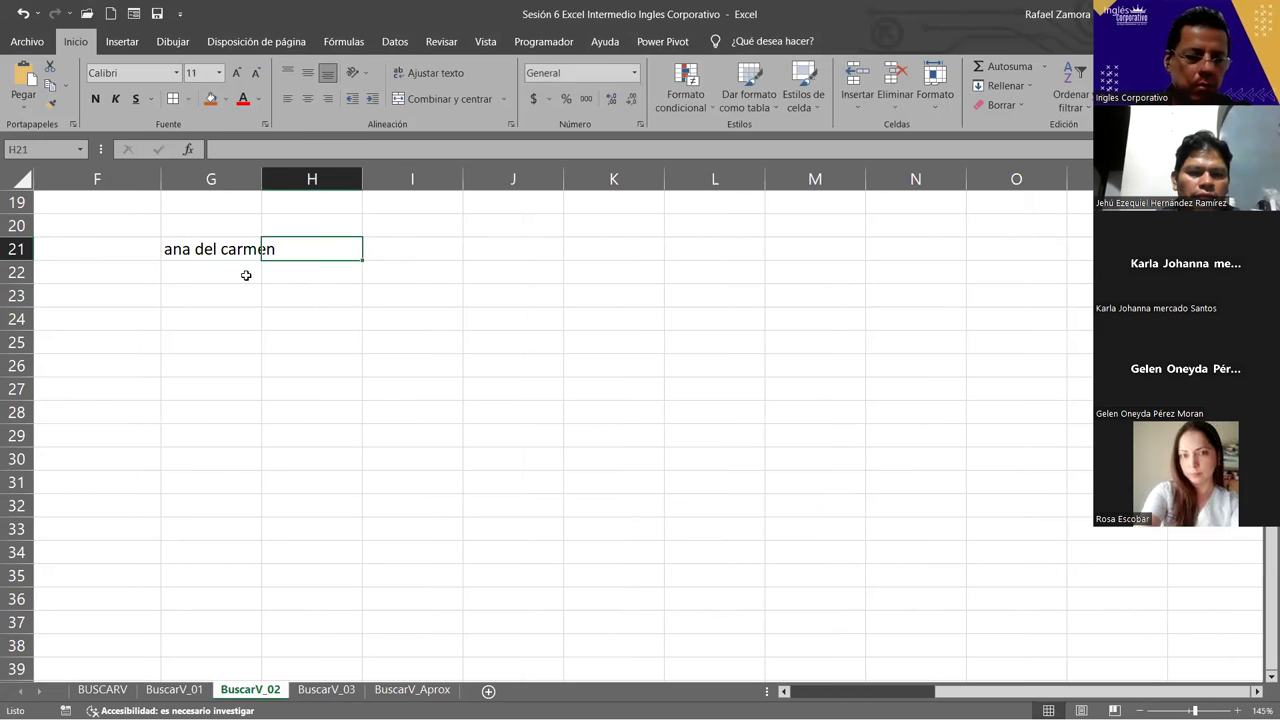
pyautogui.press('Return')
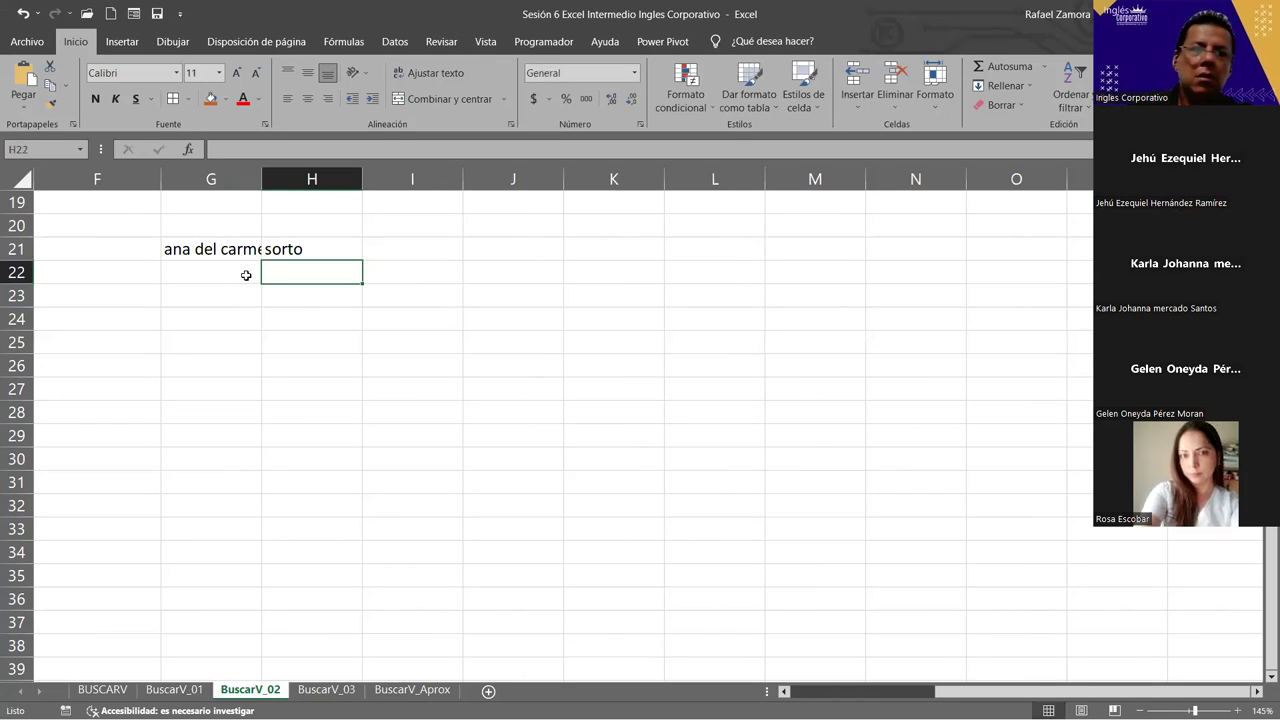
pyautogui.doubleClick(261, 181)
pyautogui.click(244, 265)
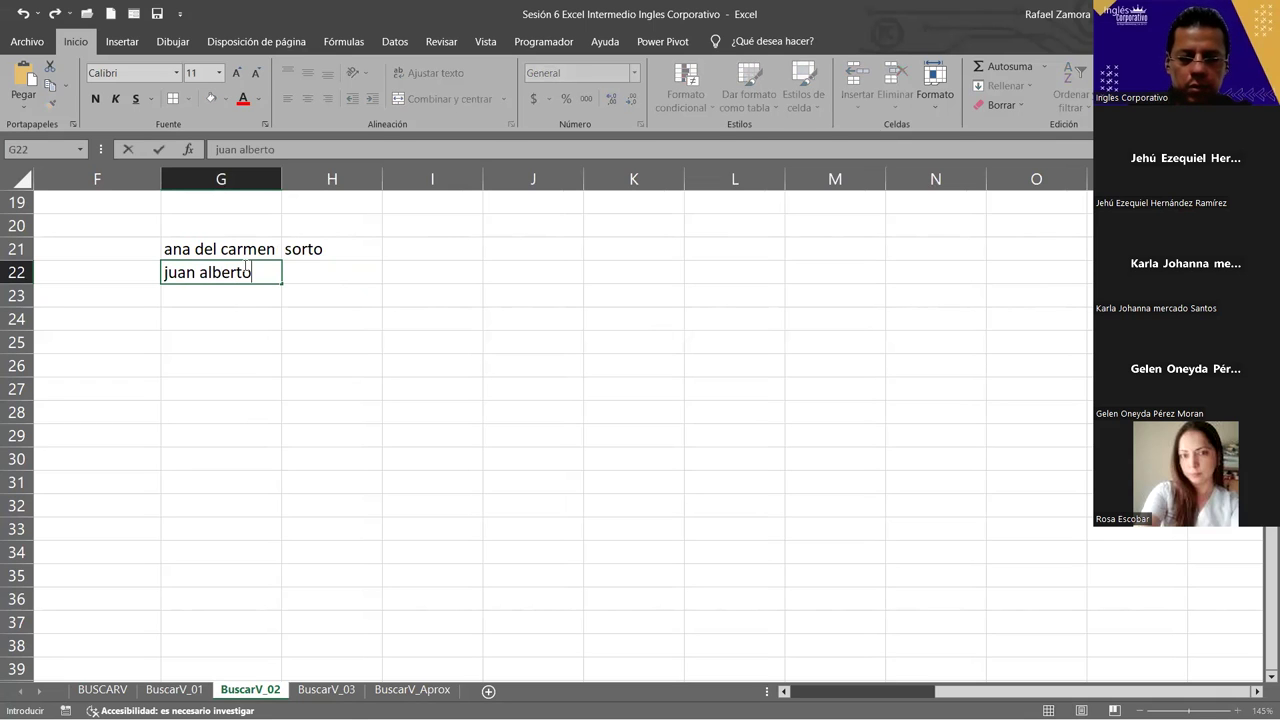
pyautogui.press('Tab')
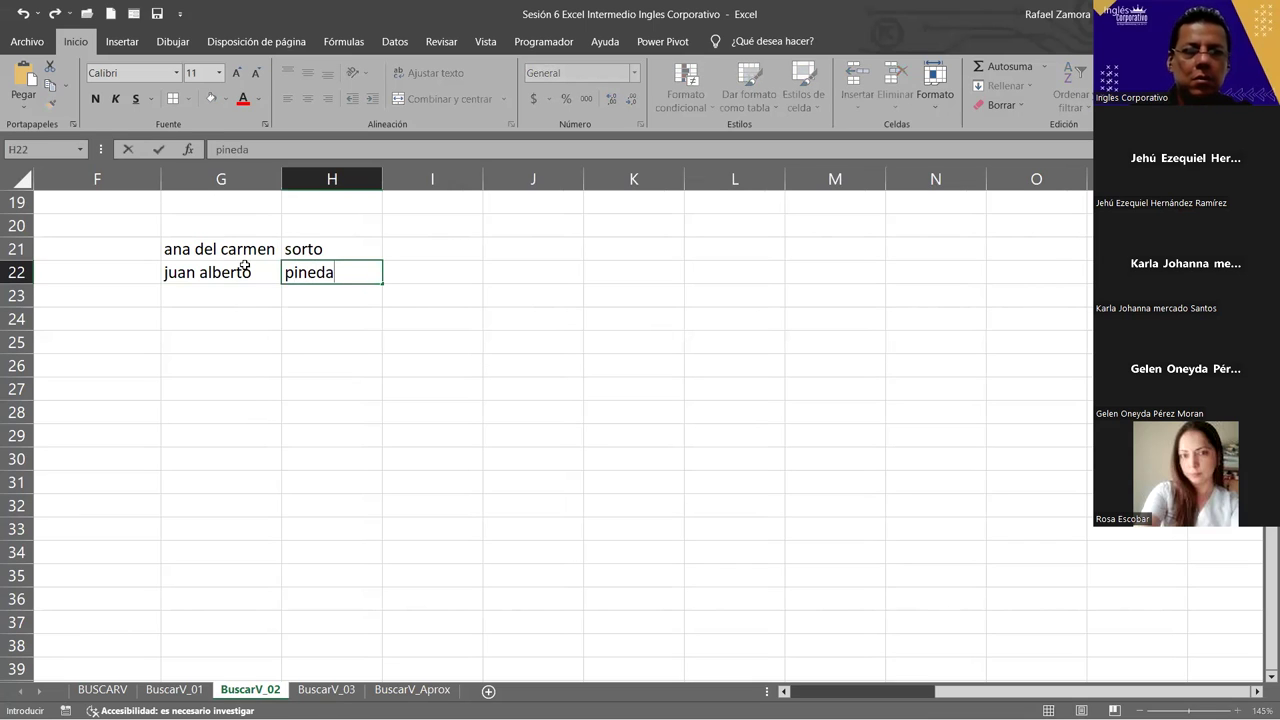
pyautogui.press('Tab')
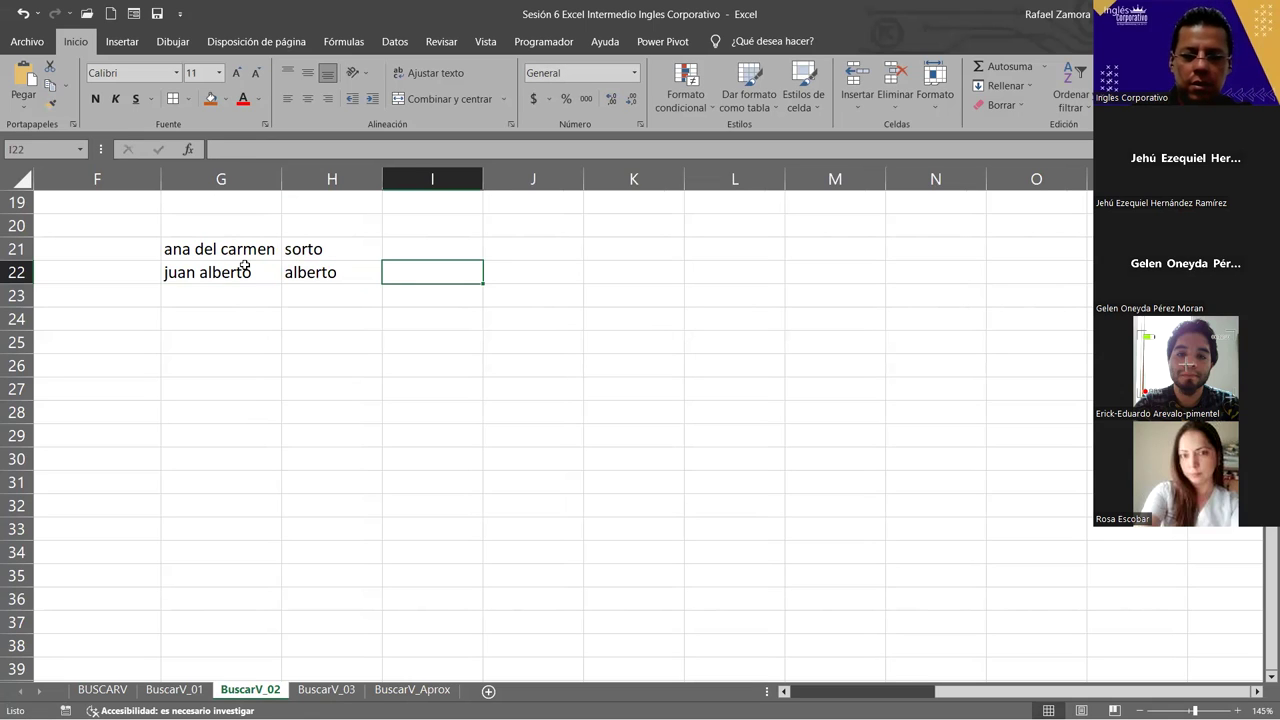
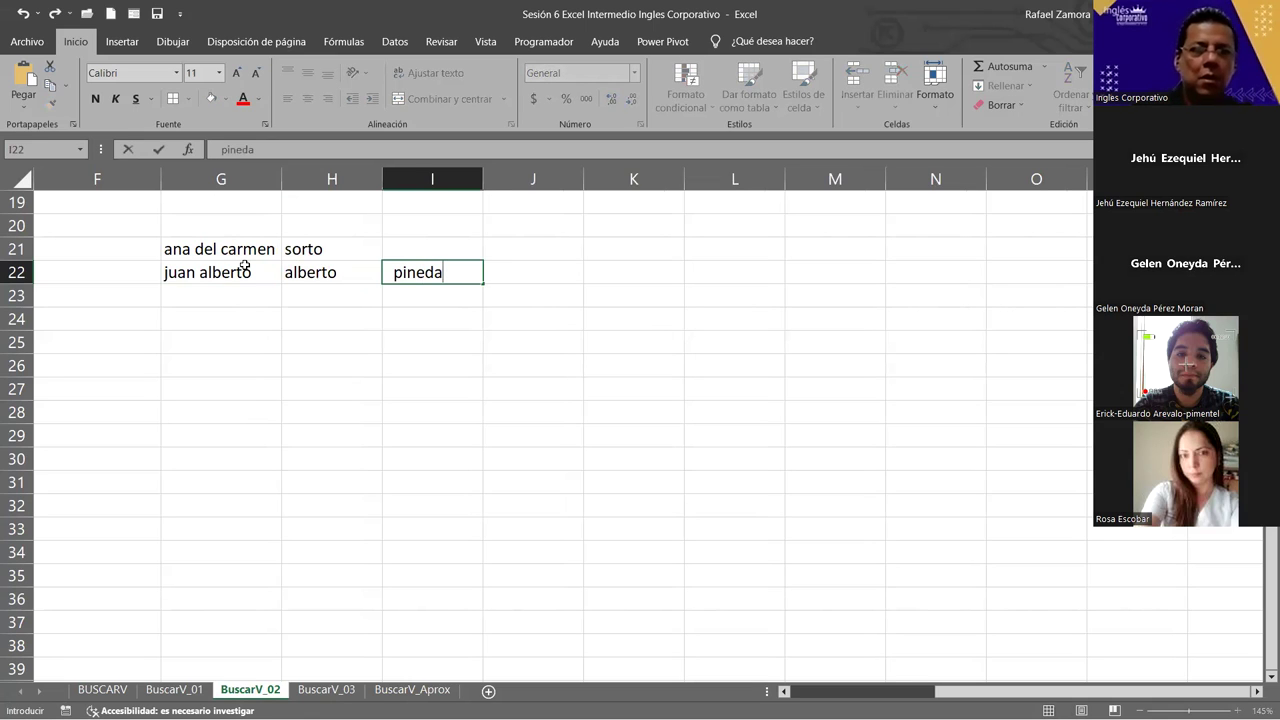
# - Trim G22 down to just juan
pyautogui.click(245, 270)
pyautogui.press('F2')
pyautogui.hotkey('shift', 'Left')
pyautogui.hotkey('shift', 'Left')
pyautogui.hotkey('shift', 'Left')
pyautogui.press('BackSpace')
pyautogui.press('BackSpace')
pyautogui.press('BackSpace')
pyautogui.press('Return')
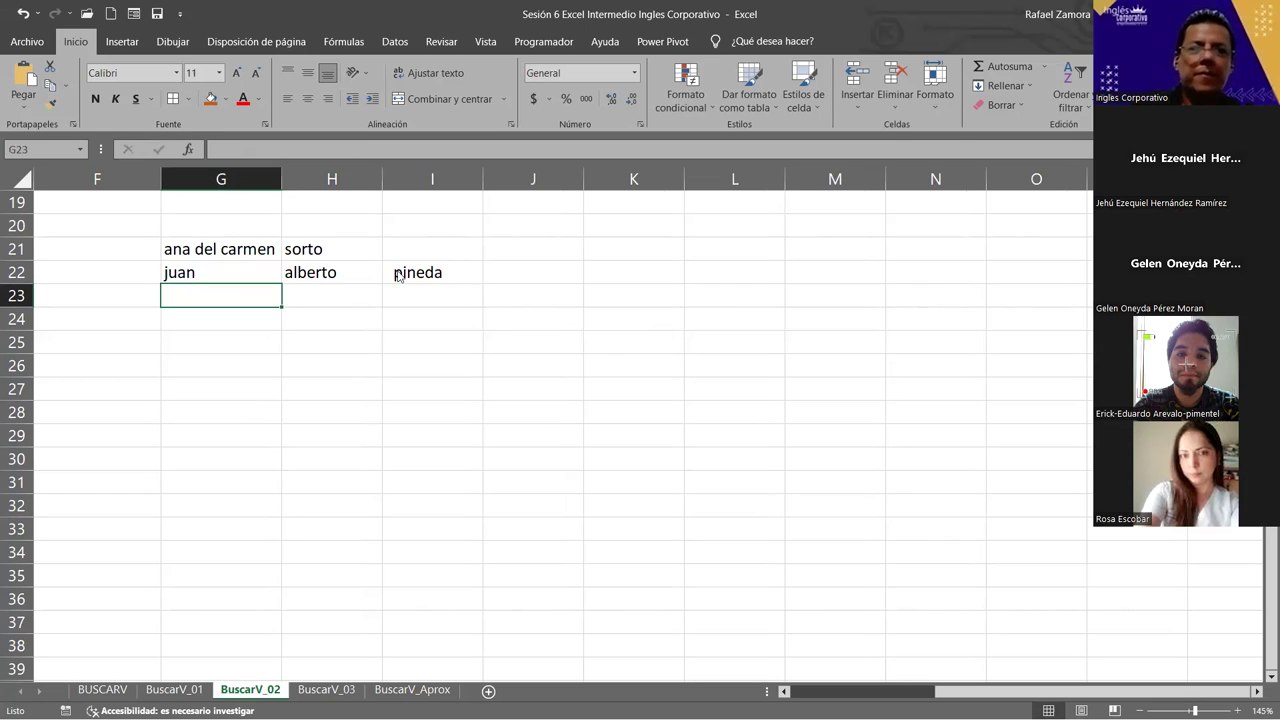
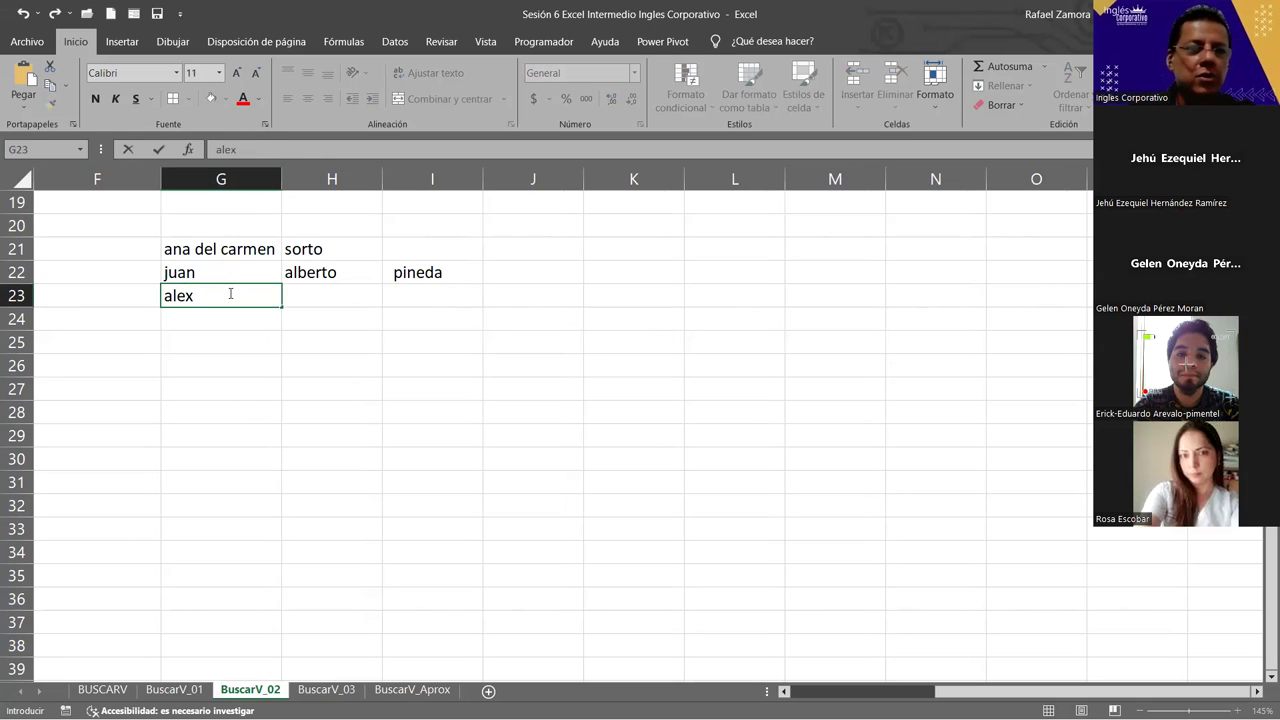
pyautogui.press('Tab')
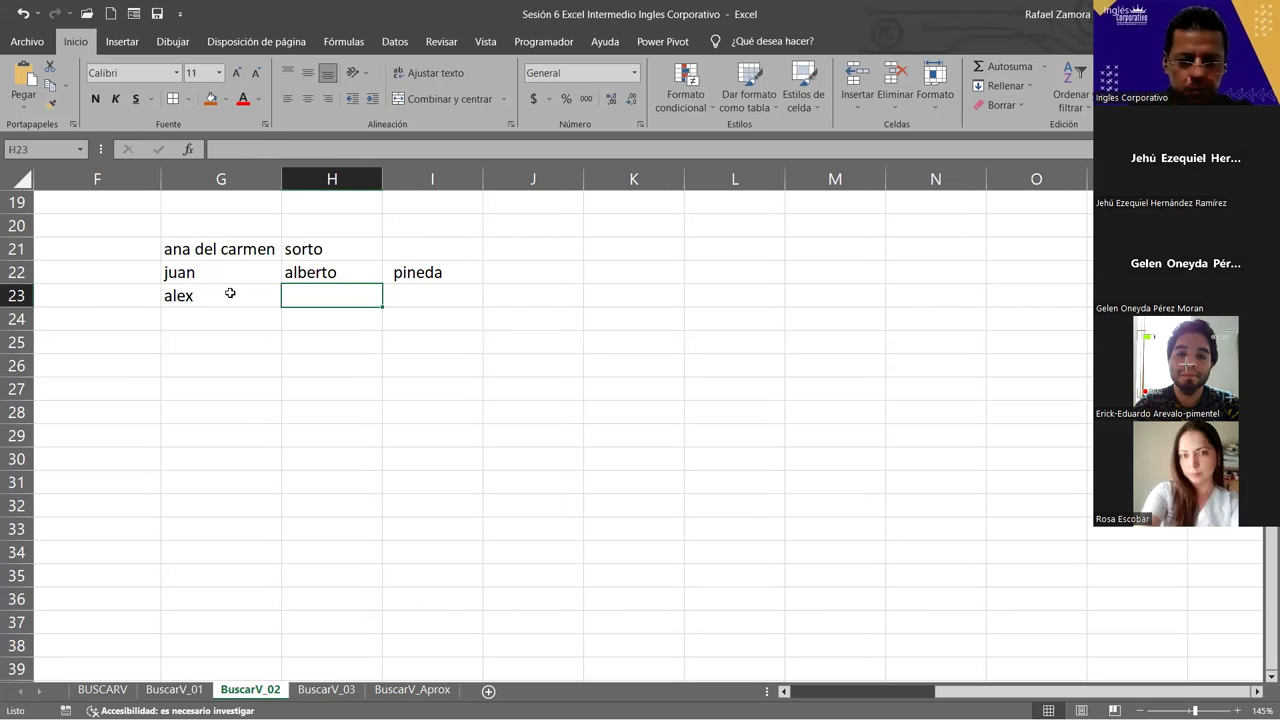
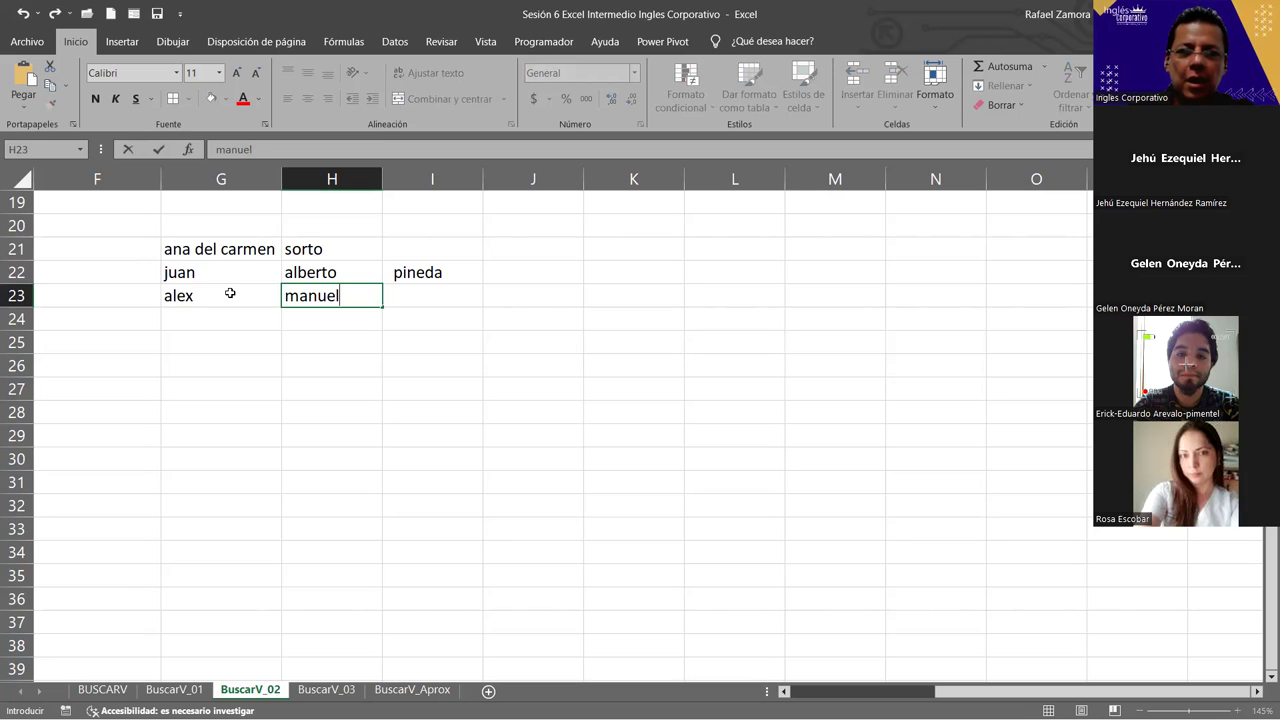
pyautogui.press('Tab')
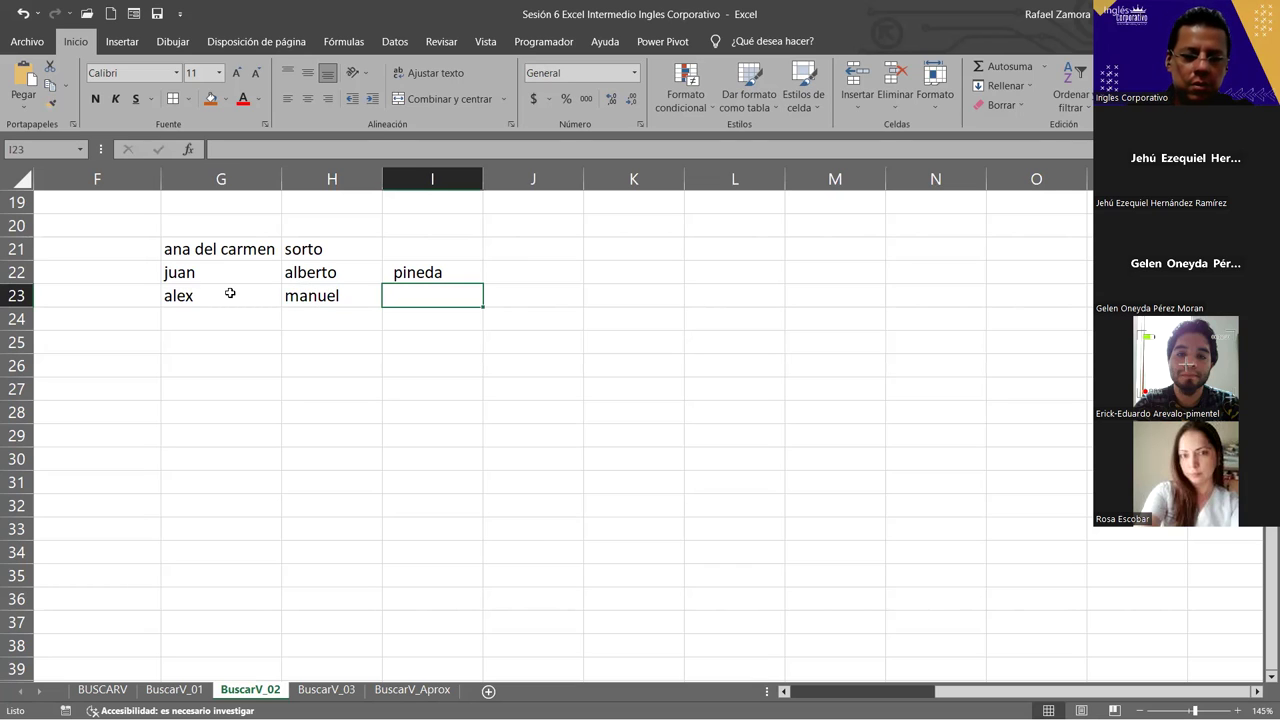
pyautogui.press('Tab')
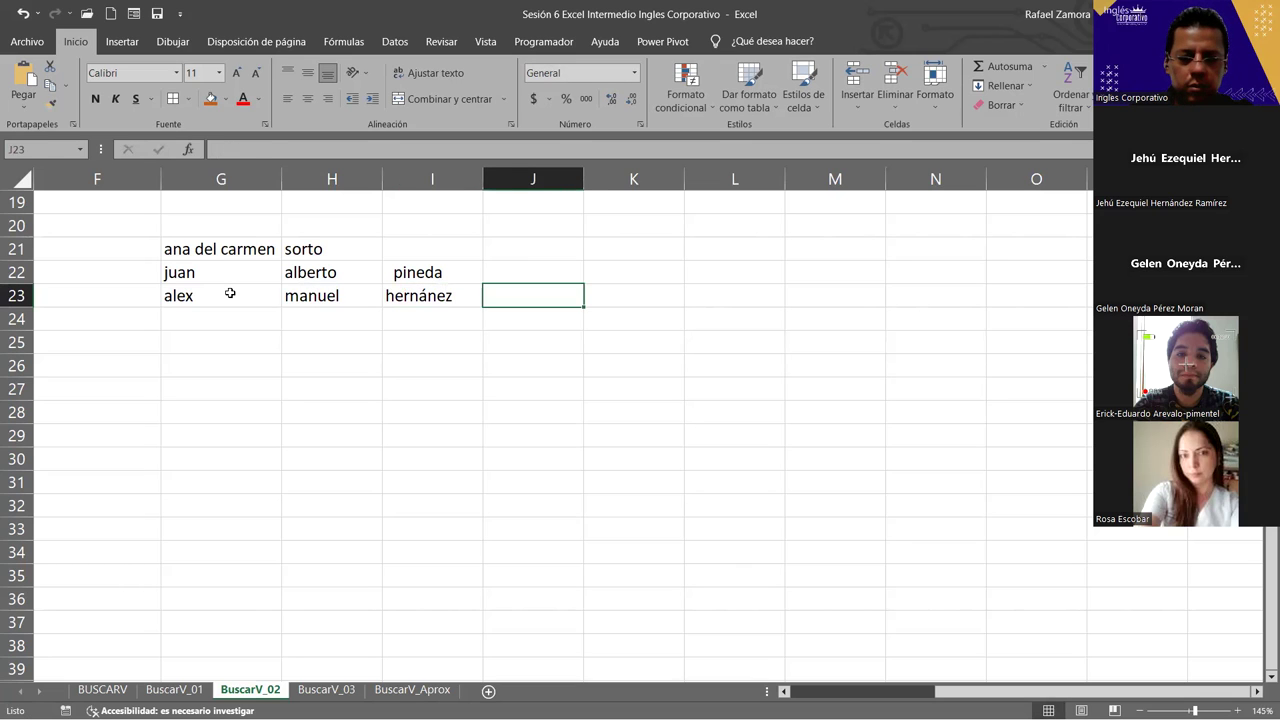
pyautogui.press('Left')
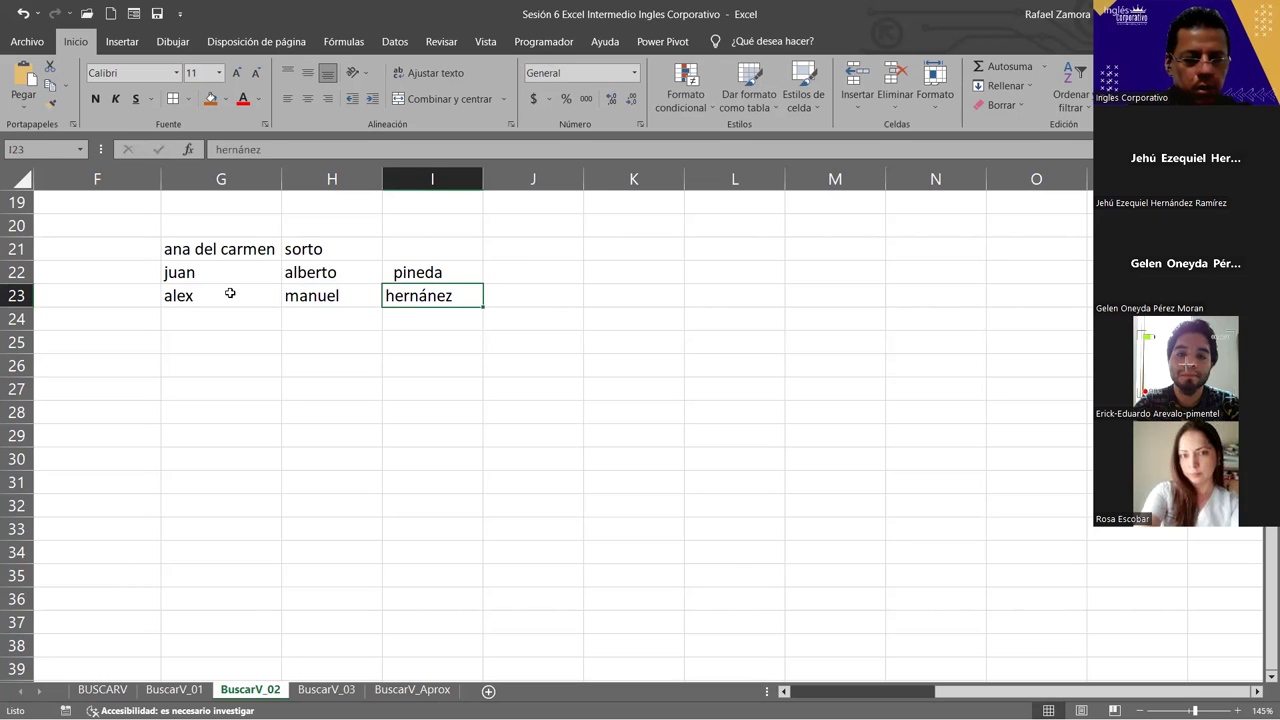
pyautogui.press('F3')
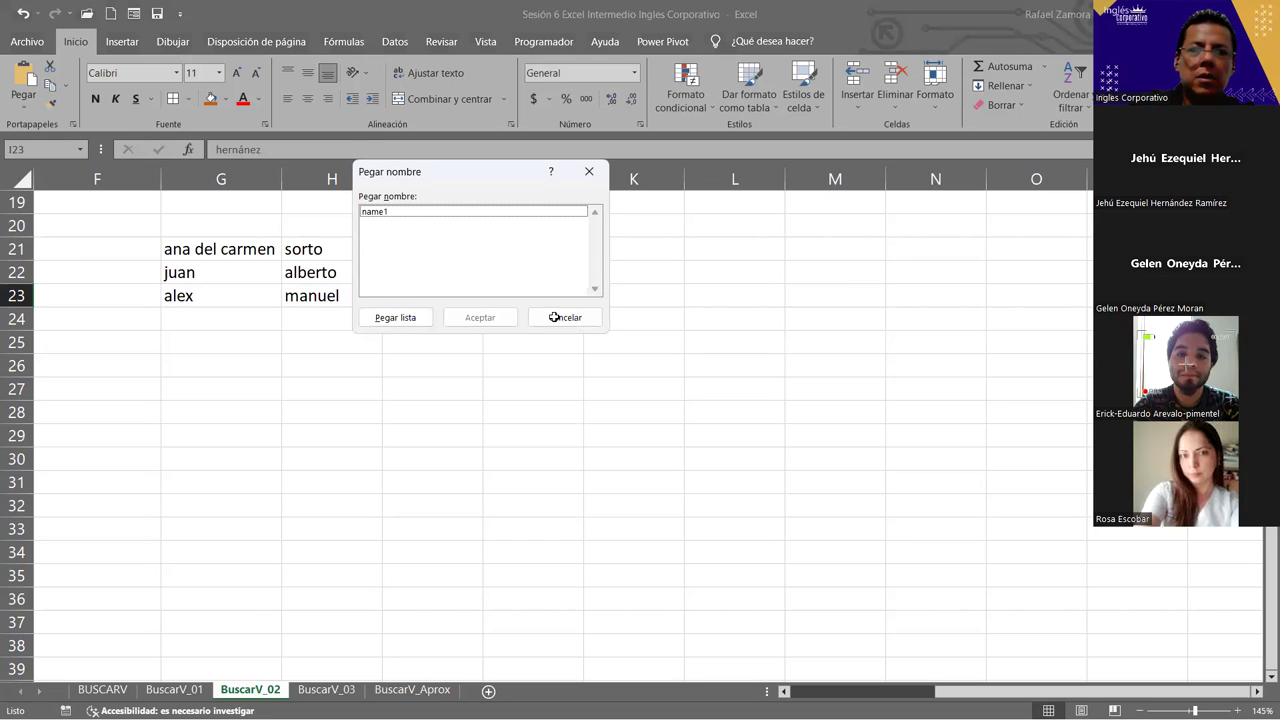
pyautogui.click(554, 317)
pyautogui.doubleClick(458, 300)
pyautogui.press('Left')
pyautogui.press('Left')
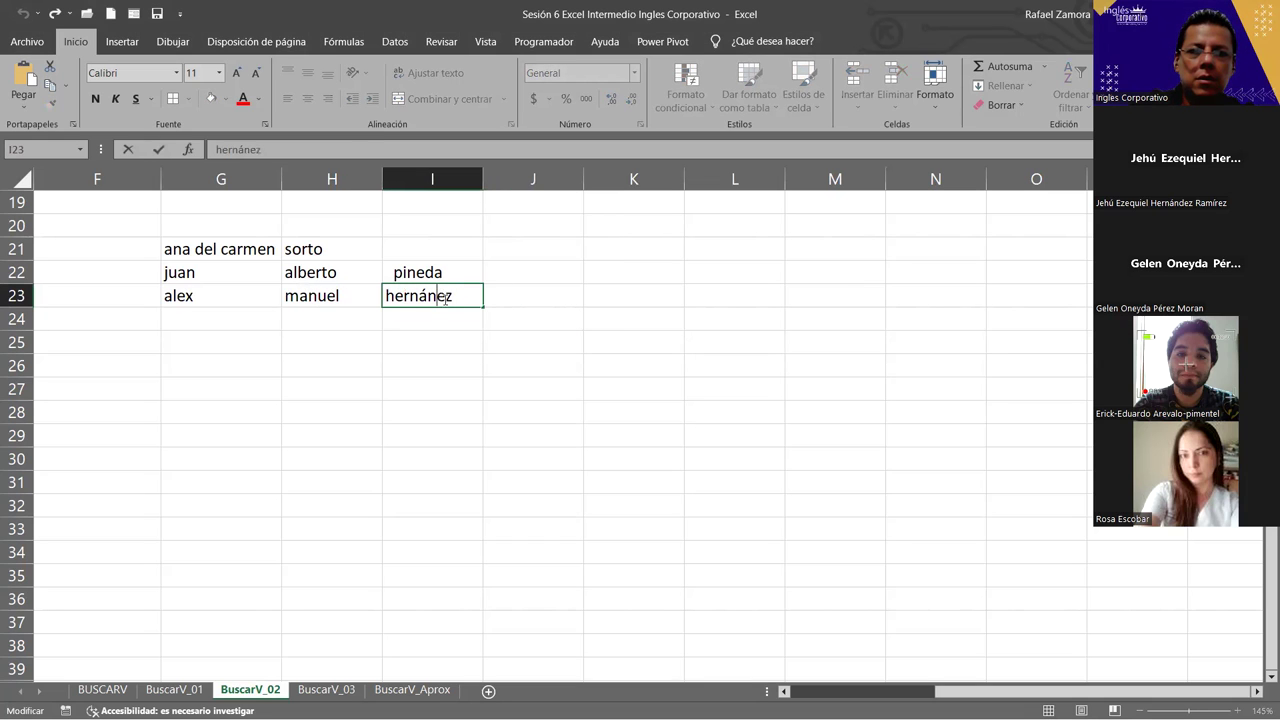
pyautogui.write('d')
pyautogui.click(524, 296)
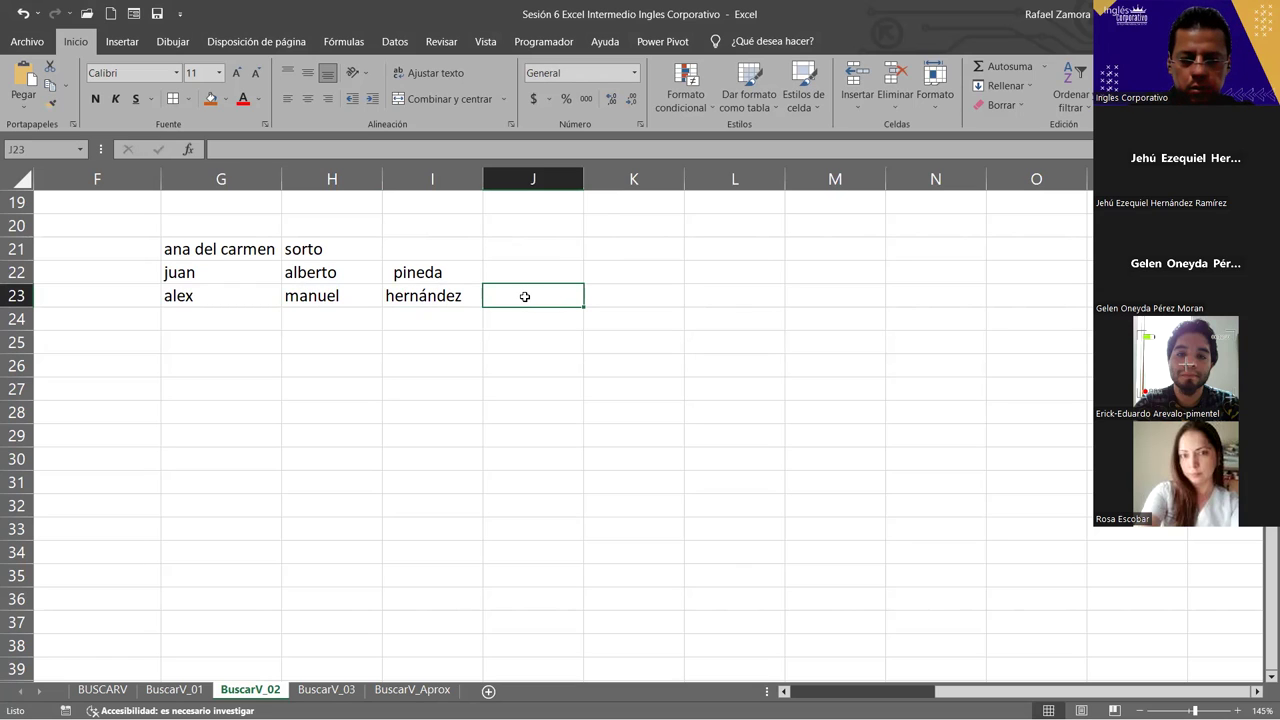
pyautogui.write('segovia')
pyautogui.press('Return')
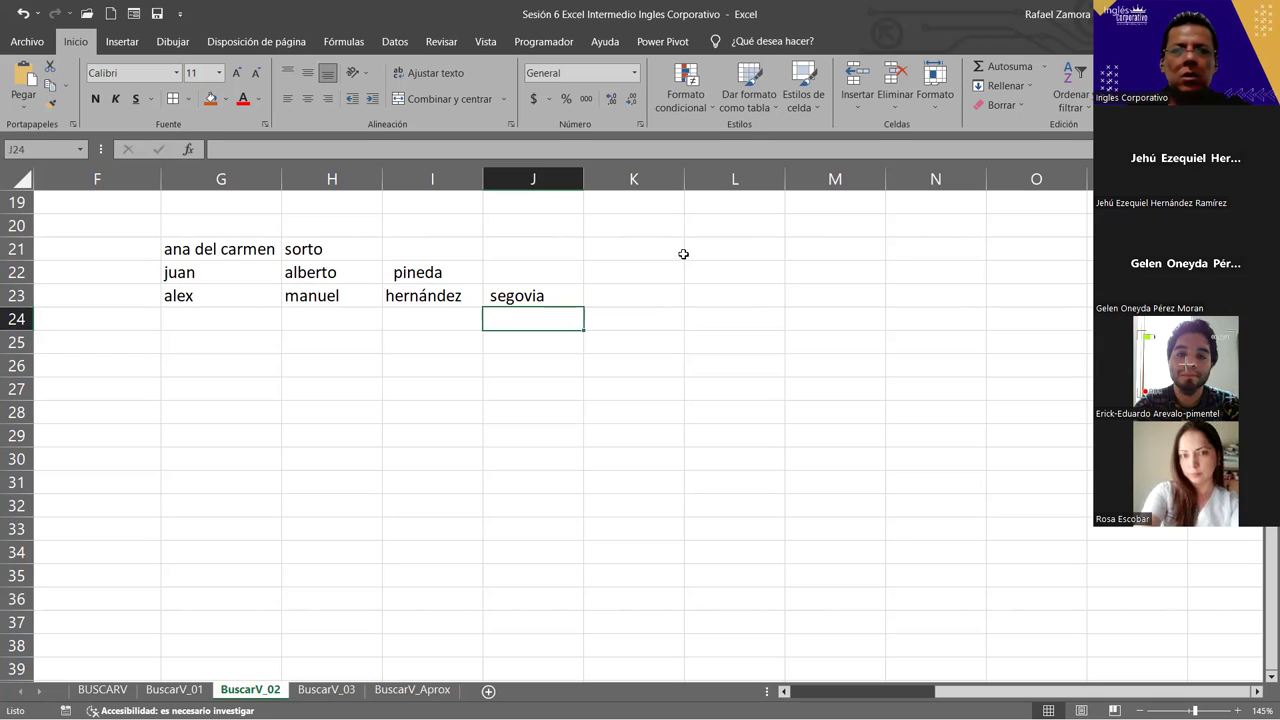
# - Start a formula with = in cell L21
pyautogui.click(630, 252)
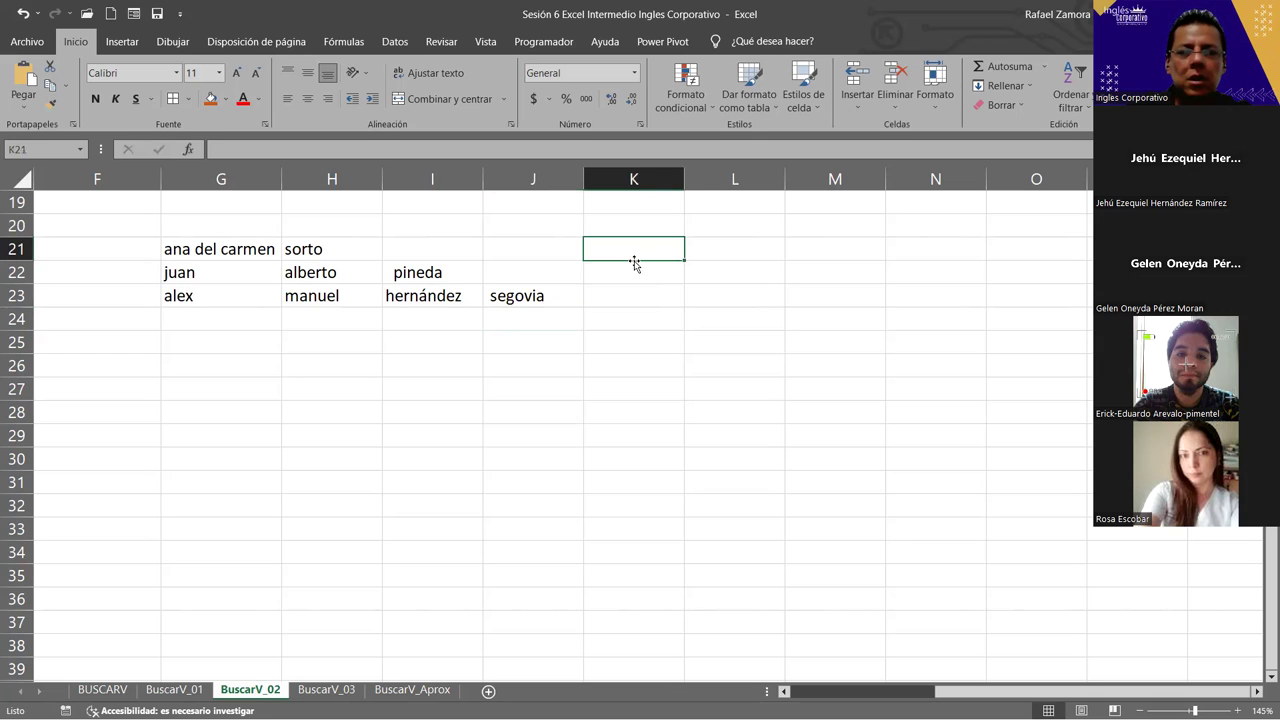
pyautogui.click(706, 249)
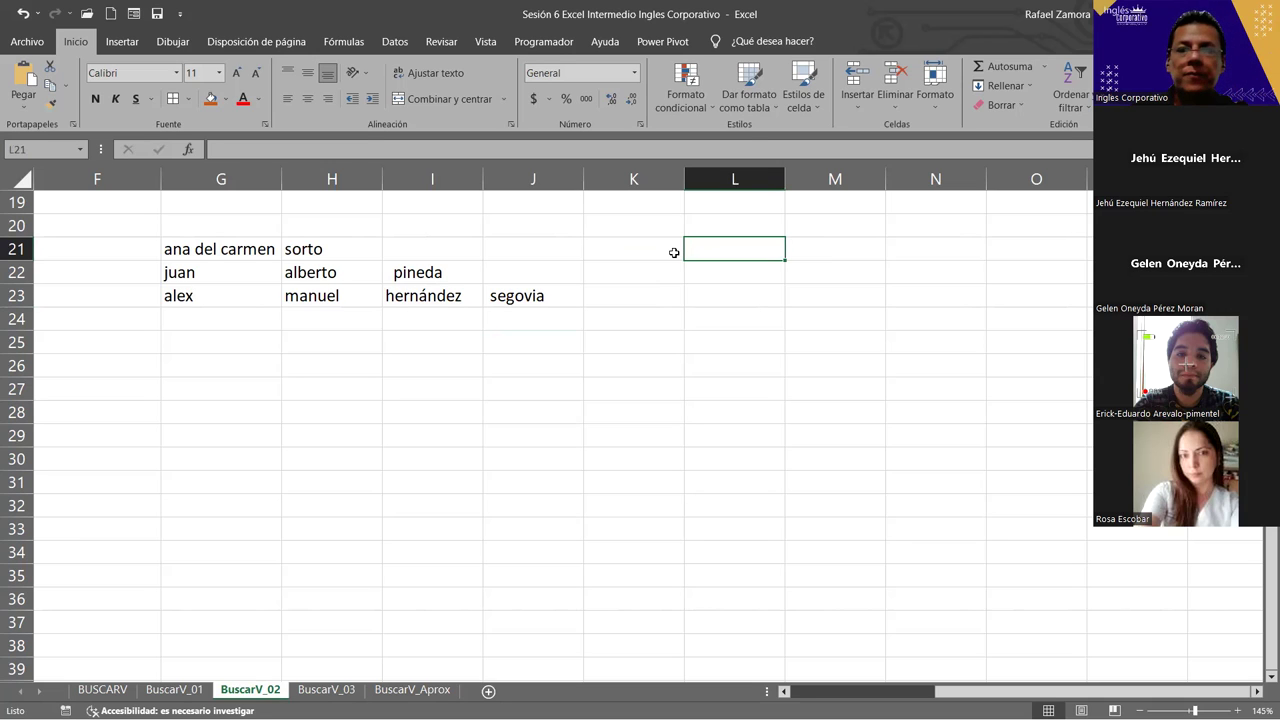
pyautogui.write('=concat')
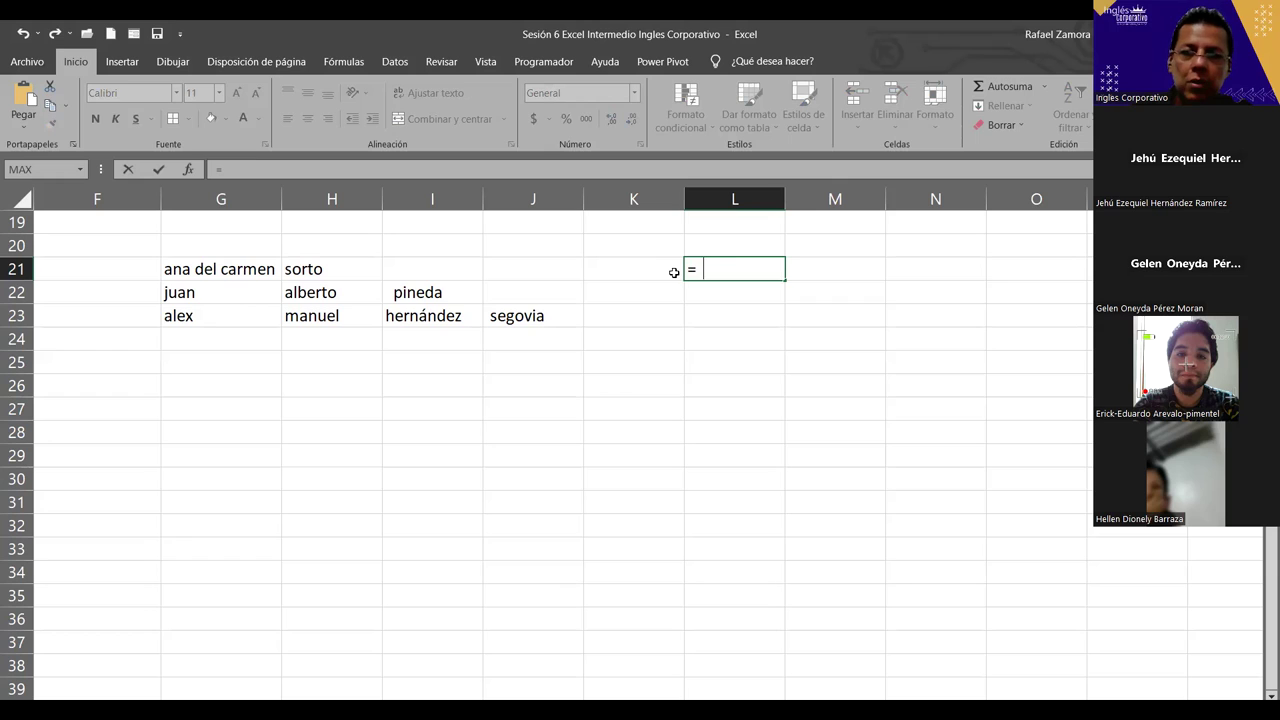
# - Enter =CONCATENAR(G21,H21) in L21 and fill it down to L23
pyautogui.press('BackSpace')
pyautogui.write('concat')
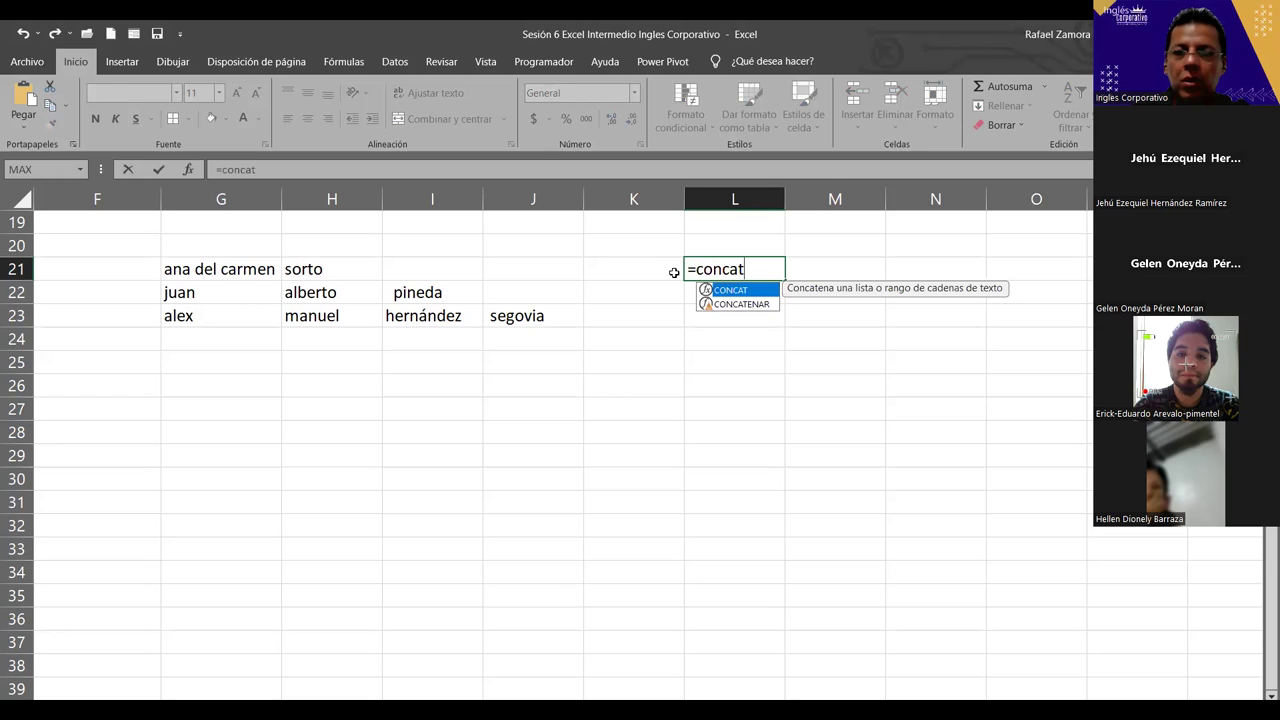
pyautogui.press('Down')
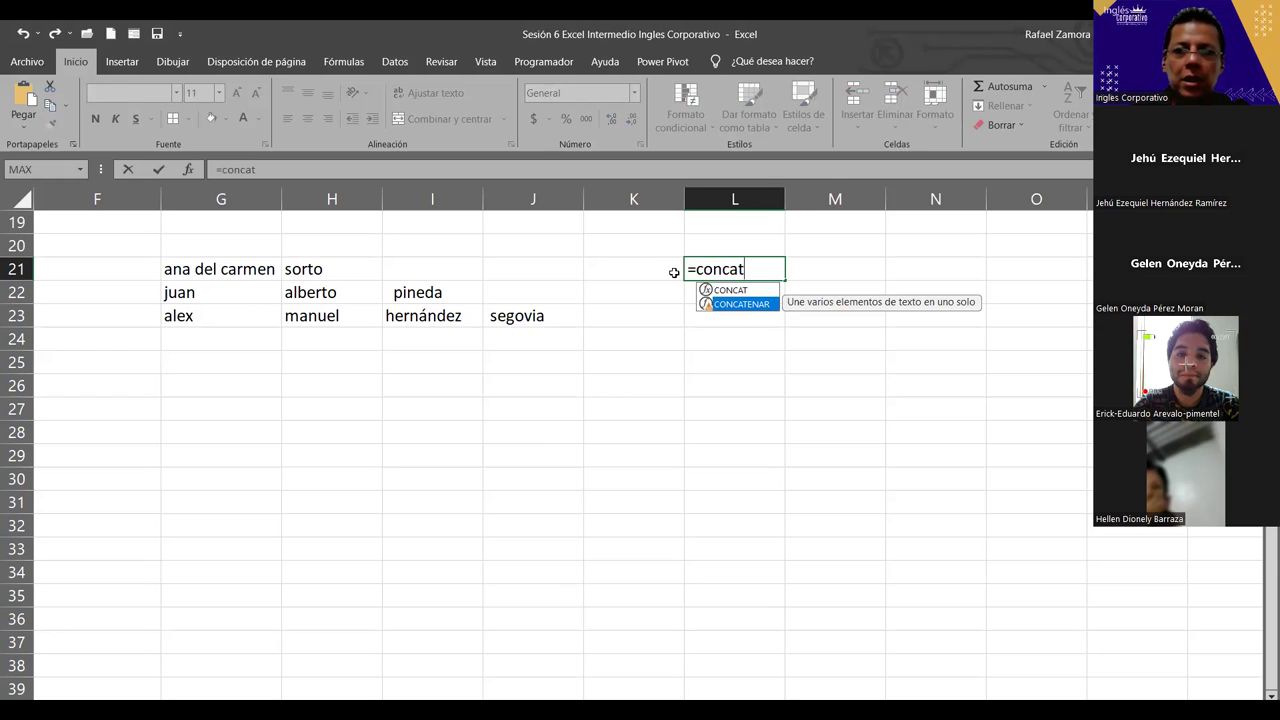
pyautogui.press('Tab')
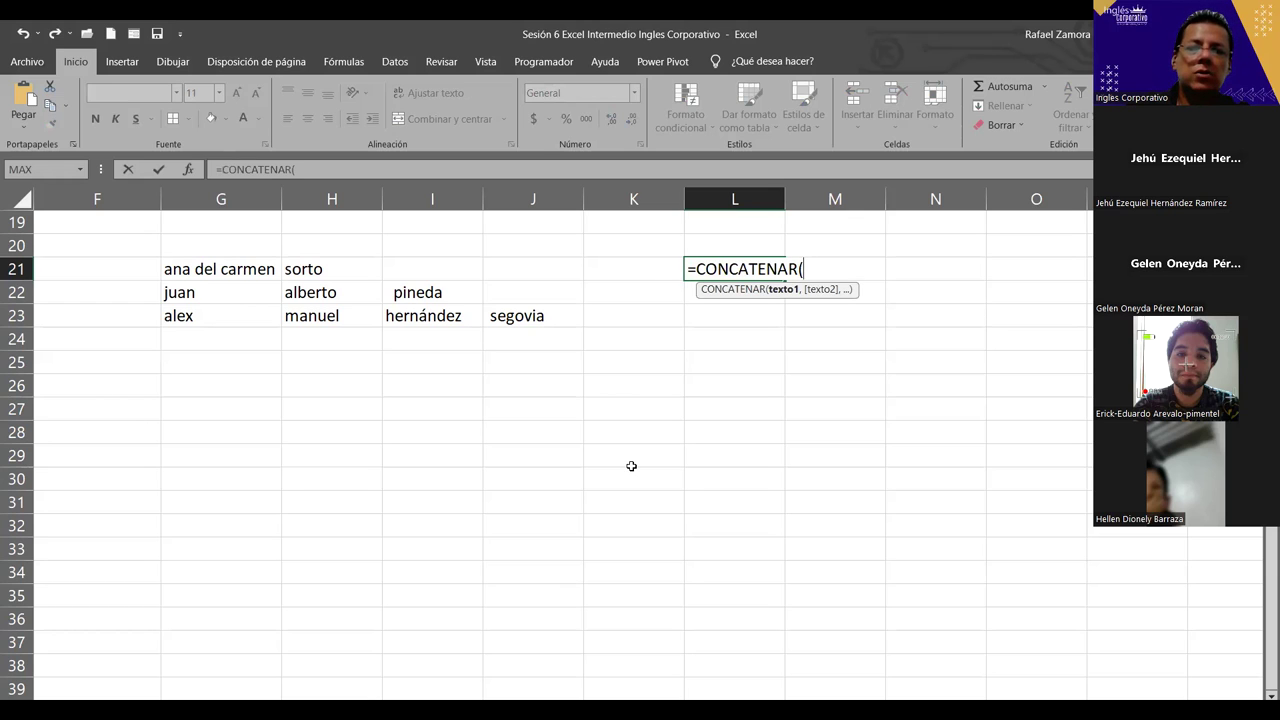
pyautogui.click(232, 268)
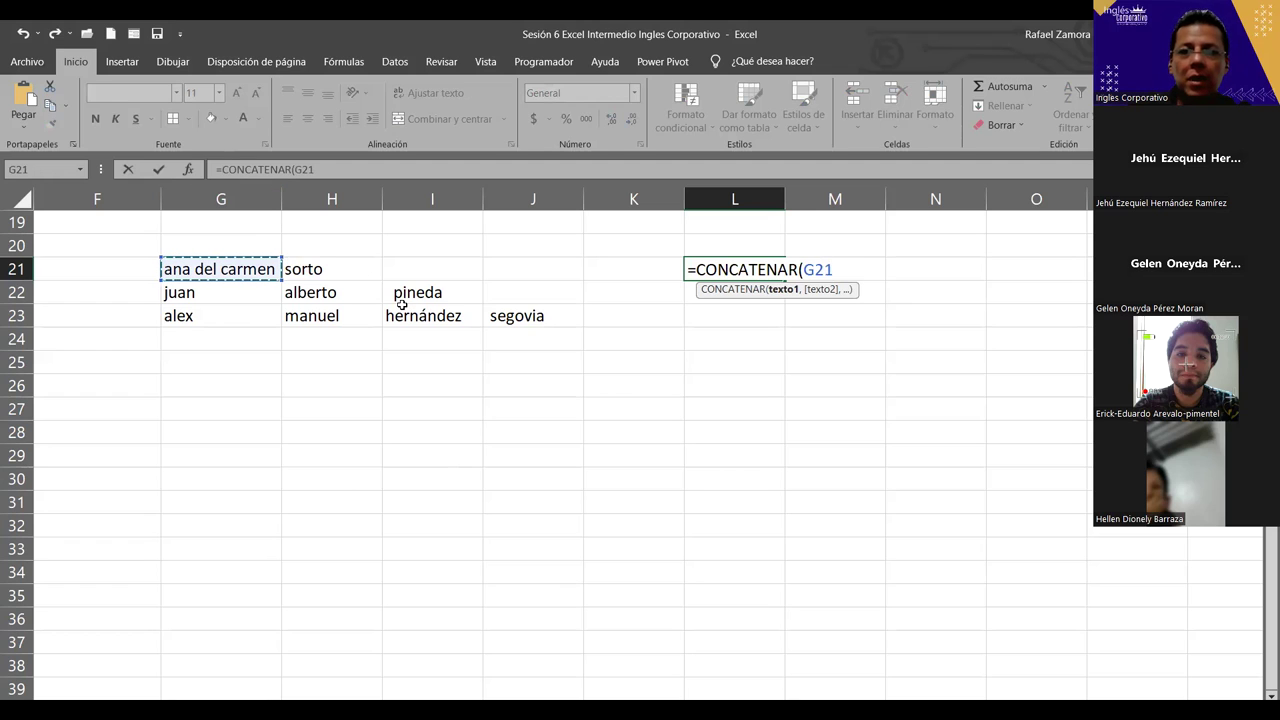
pyautogui.write(',')
pyautogui.click(366, 270)
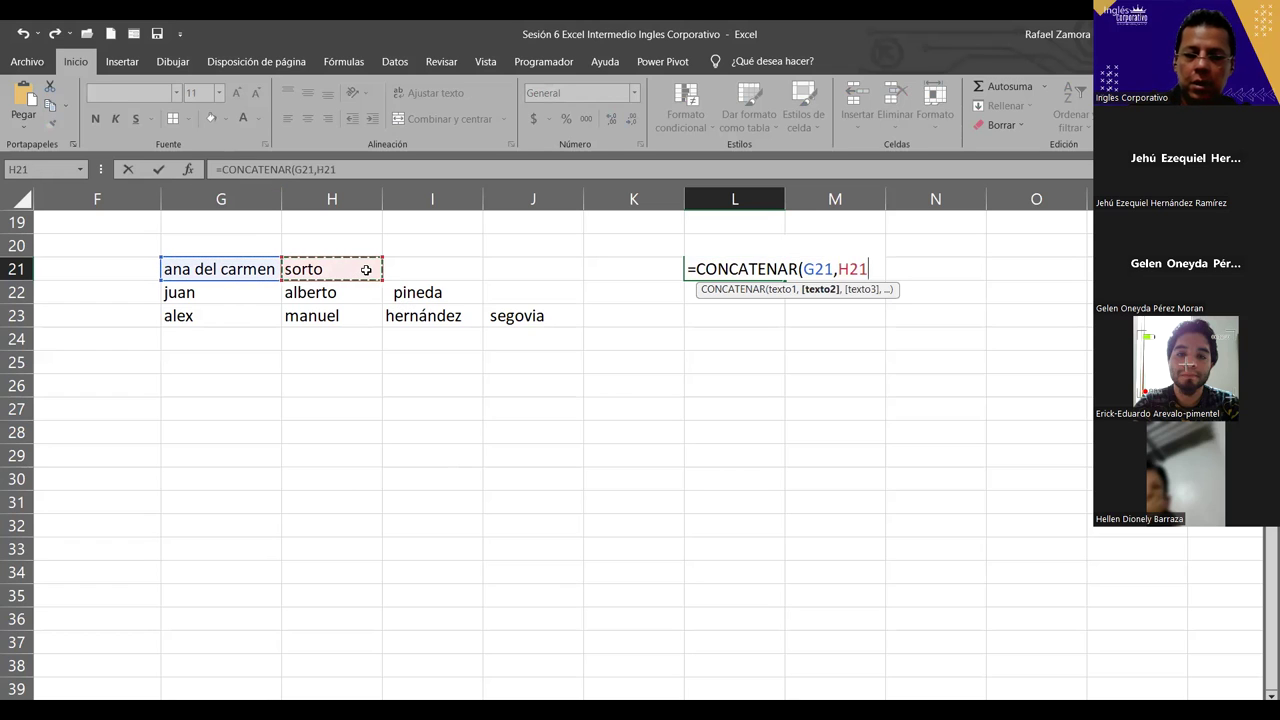
pyautogui.press('Return')
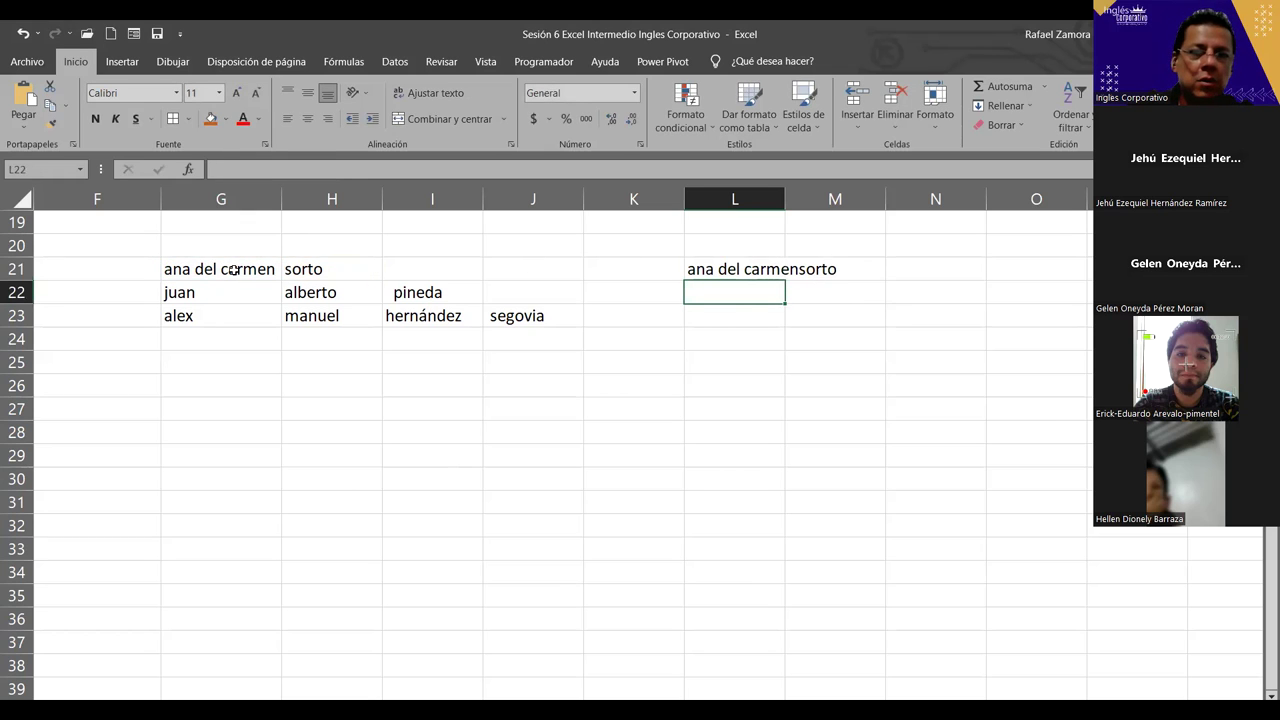
pyautogui.click(770, 266)
pyautogui.moveTo(783, 281); pyautogui.dragTo(781, 327)
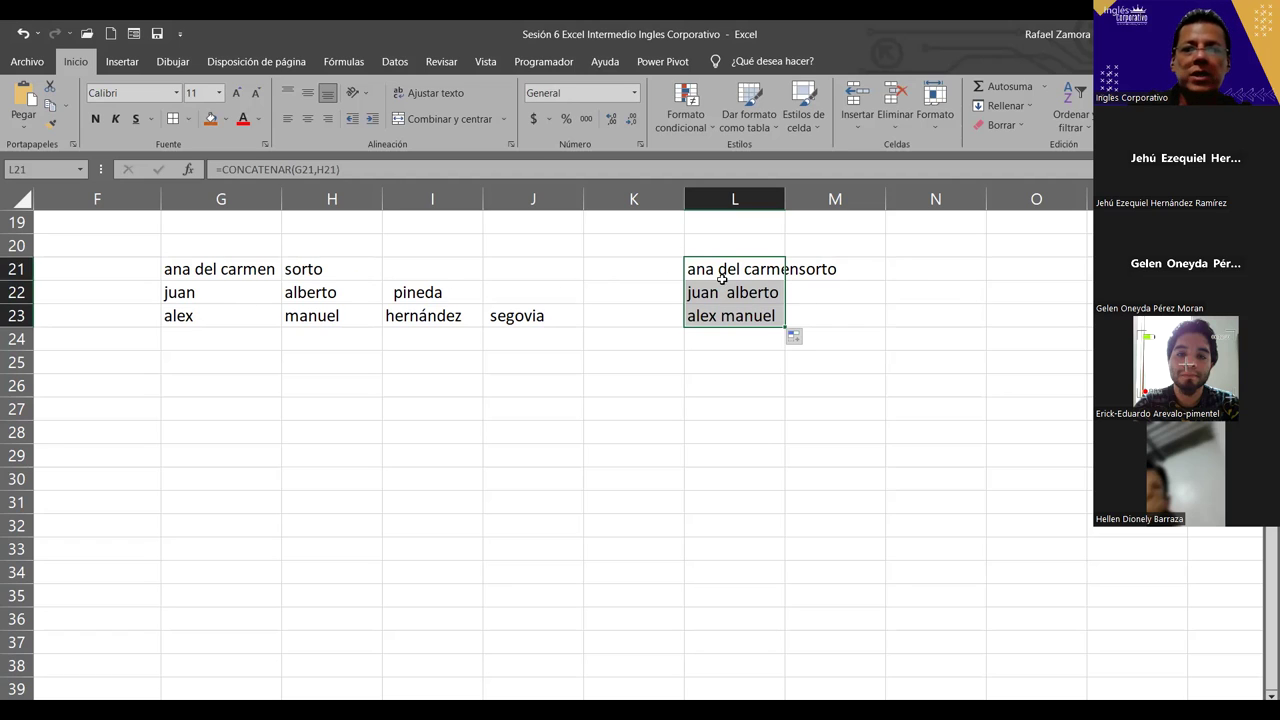
# - Extend L21's formula to =CONCATENAR(G21,H21,I21,J21) so it joins all four name columns
pyautogui.click(747, 270)
pyautogui.doubleClick(748, 270)
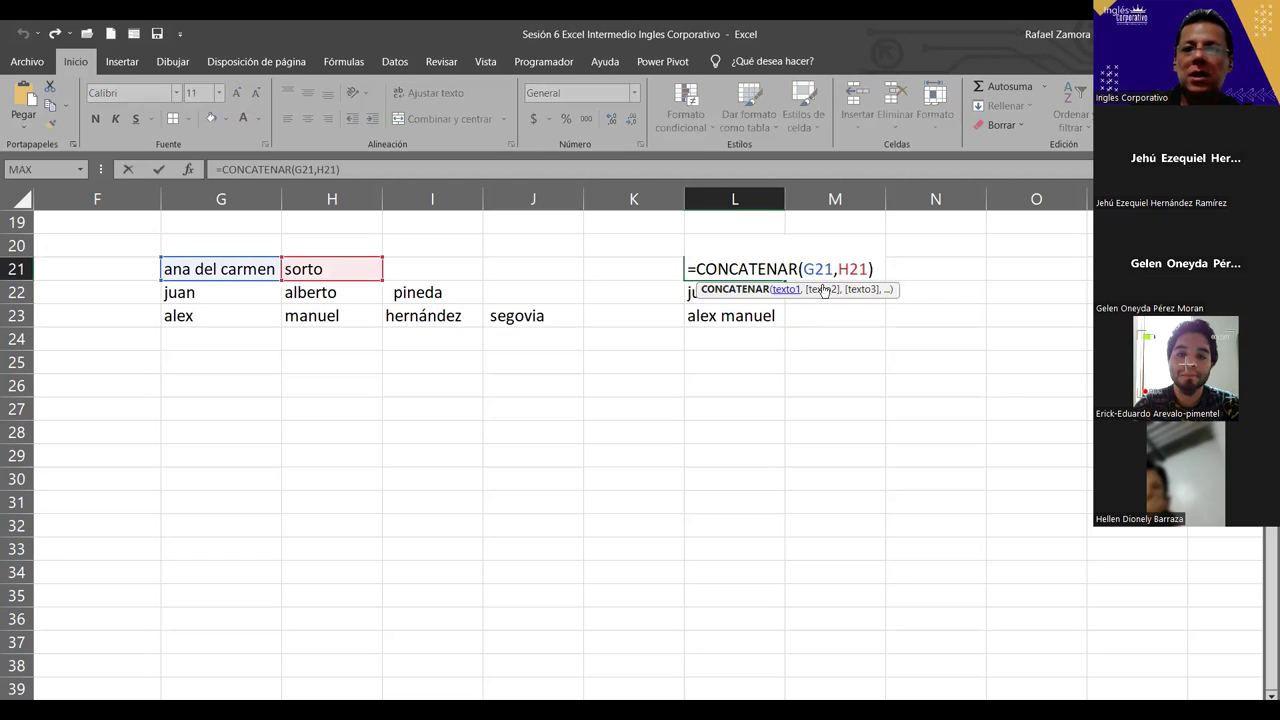
pyautogui.click(869, 268)
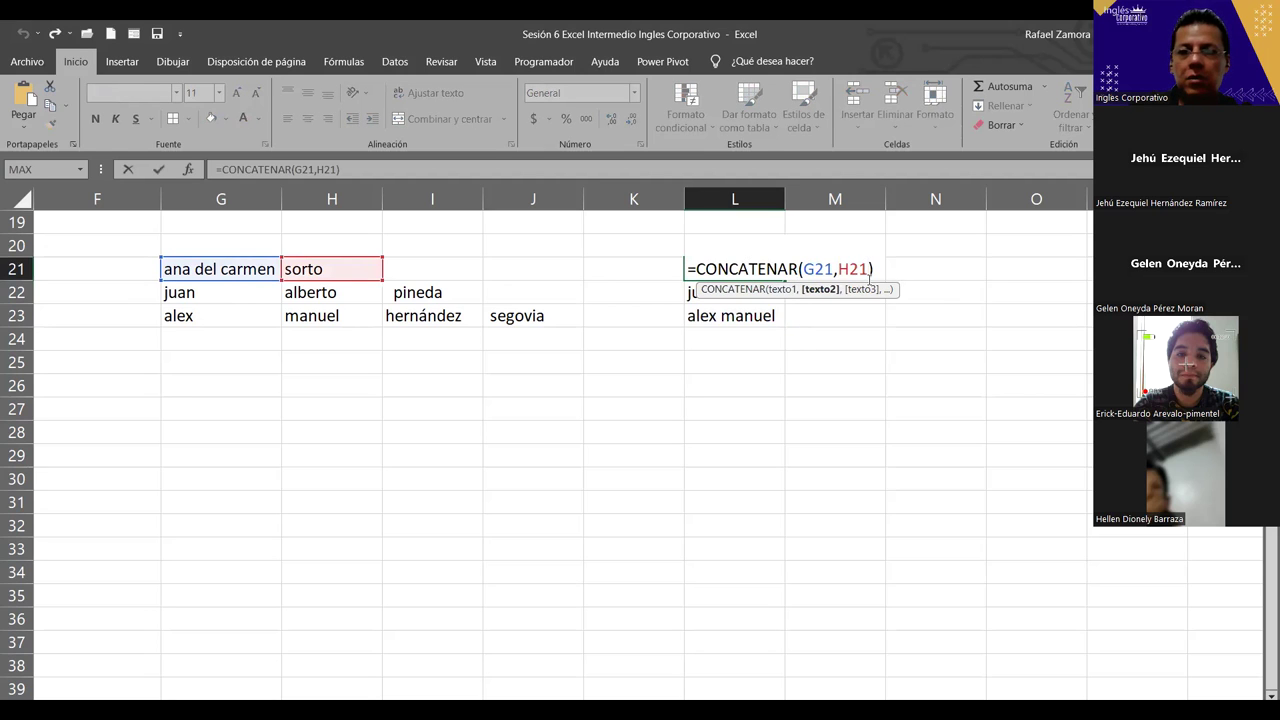
pyautogui.write(',')
pyautogui.click(455, 263)
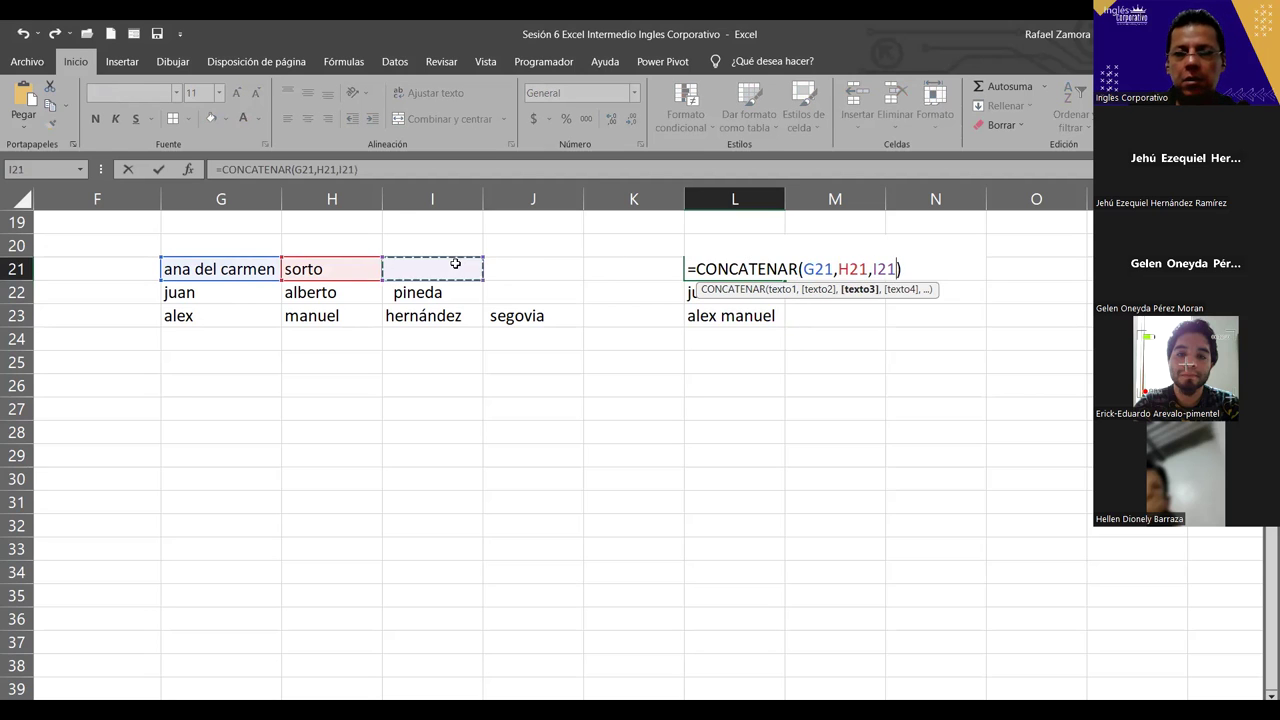
pyautogui.write(',')
pyautogui.click(566, 269)
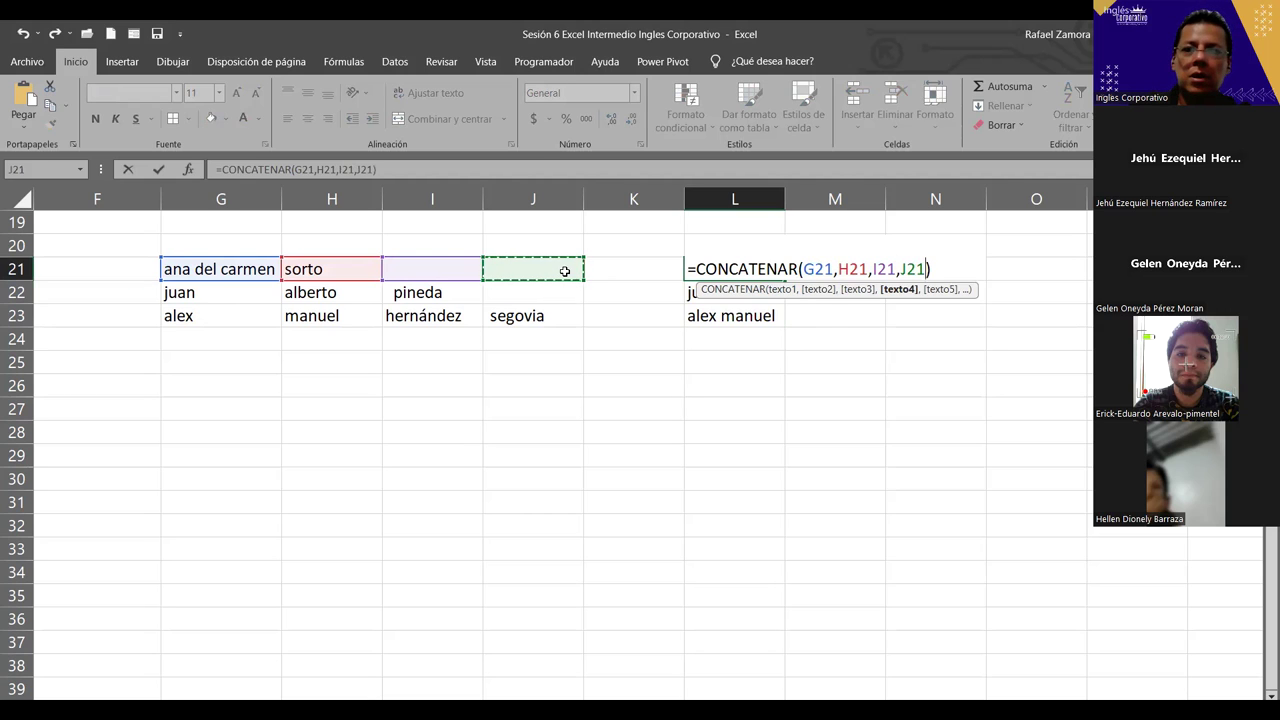
pyautogui.press('Return')
# - Fill the four-part CONCATENAR formula from L21 down to L23
pyautogui.click(773, 269)
pyautogui.moveTo(786, 278); pyautogui.dragTo(777, 322)
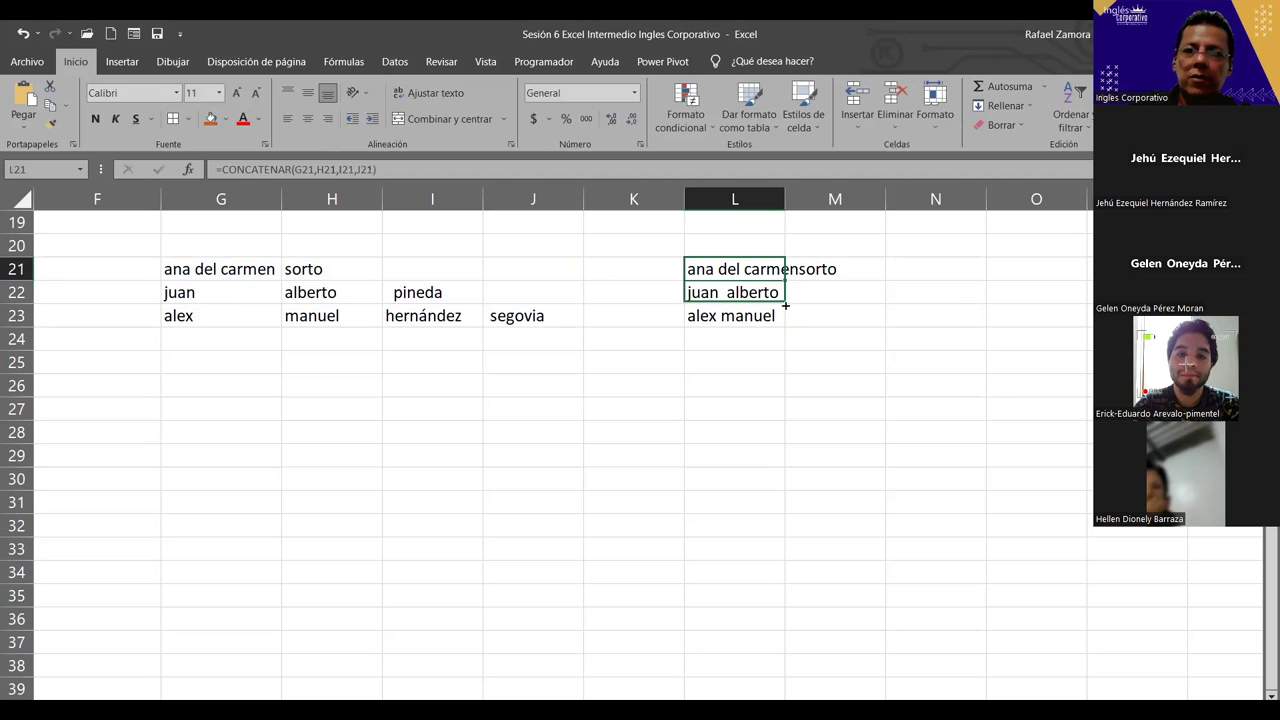
pyautogui.click(916, 390)
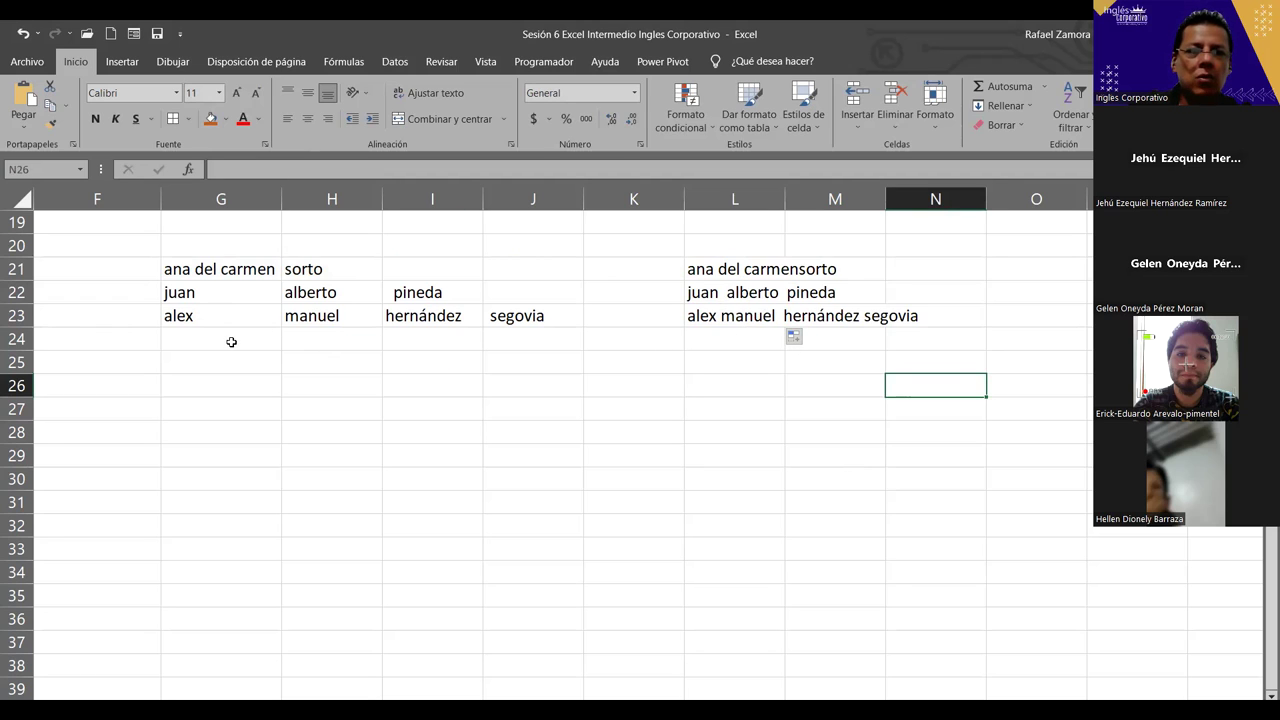
pyautogui.click(231, 342)
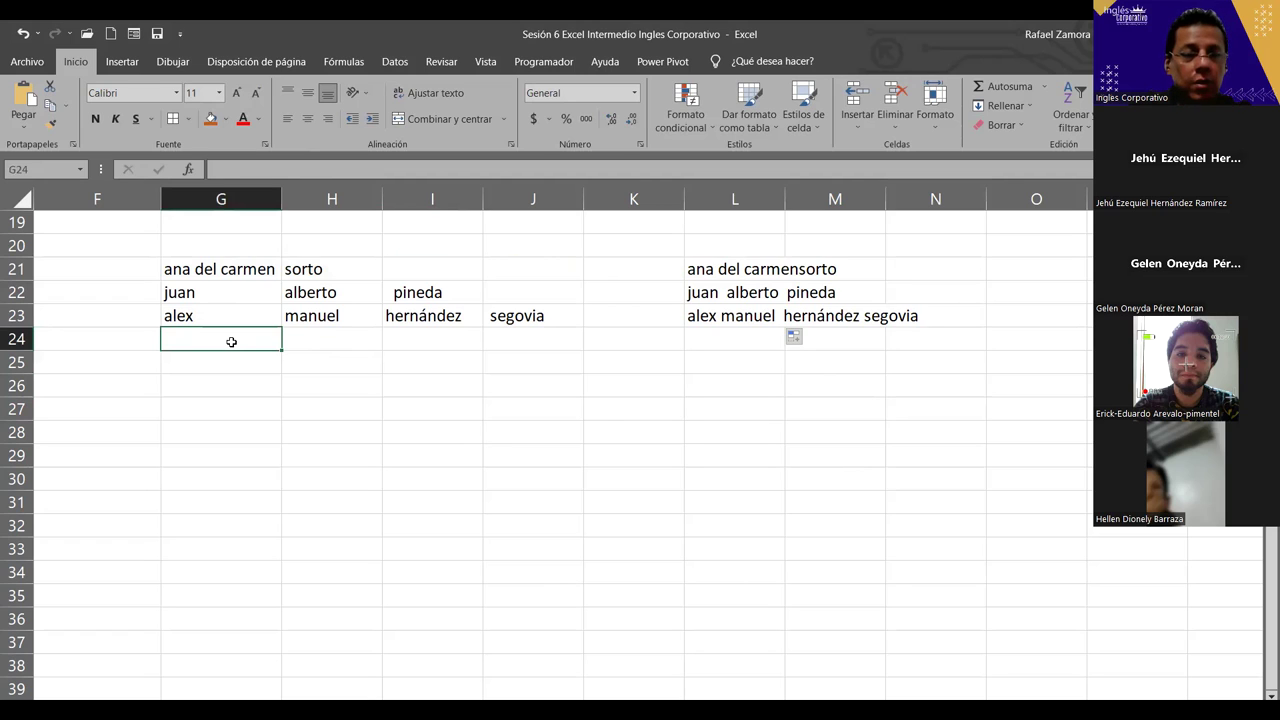
pyautogui.write('ana')
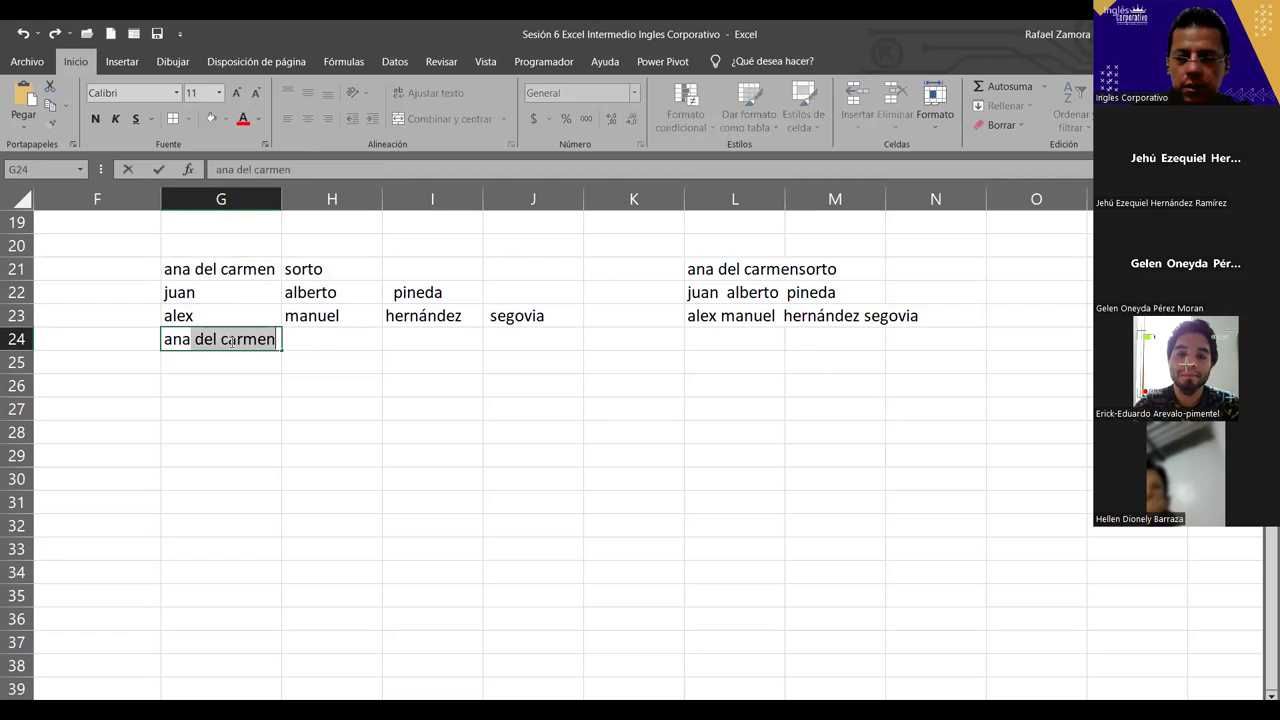
pyautogui.press('BackSpace')
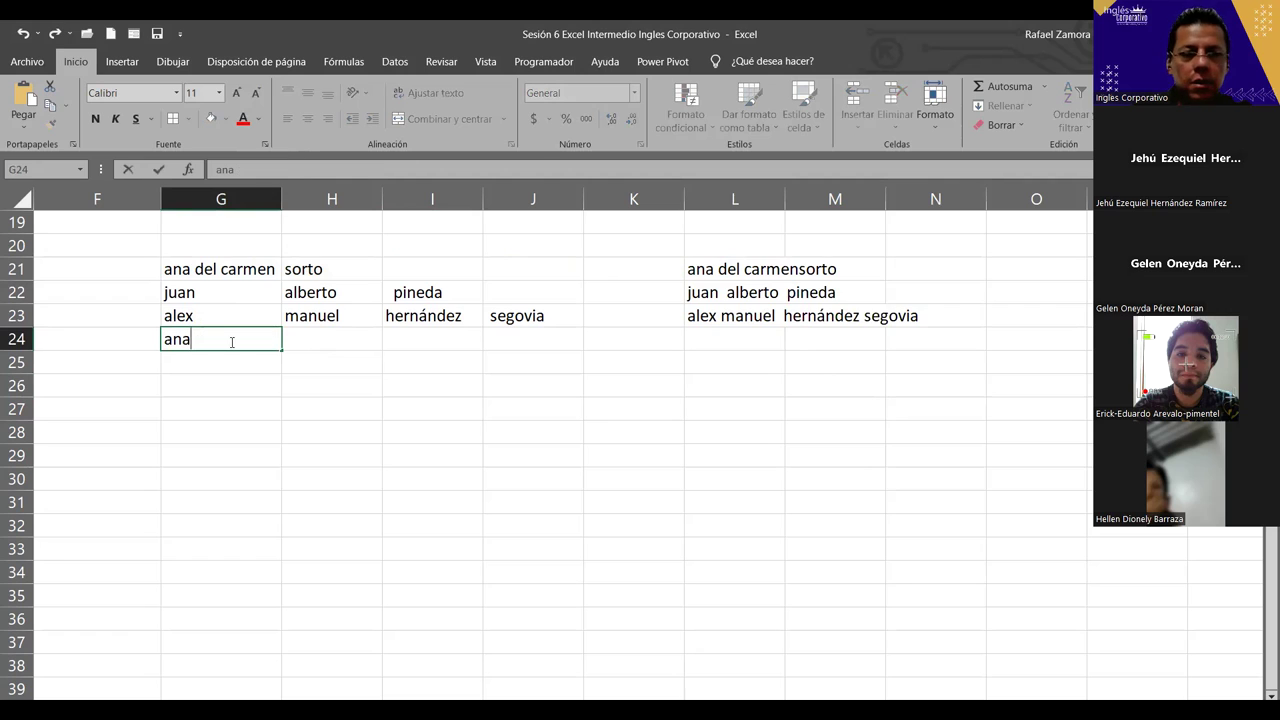
pyautogui.press('Tab')
pyautogui.press('Tab')
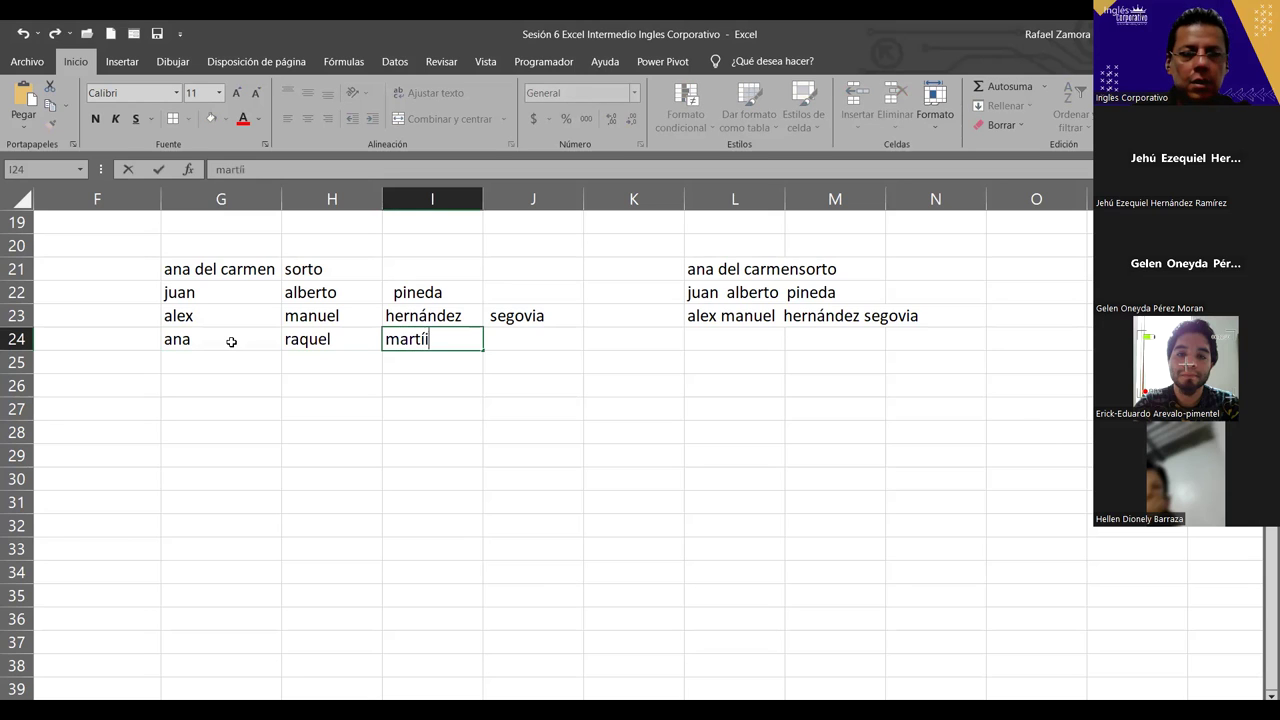
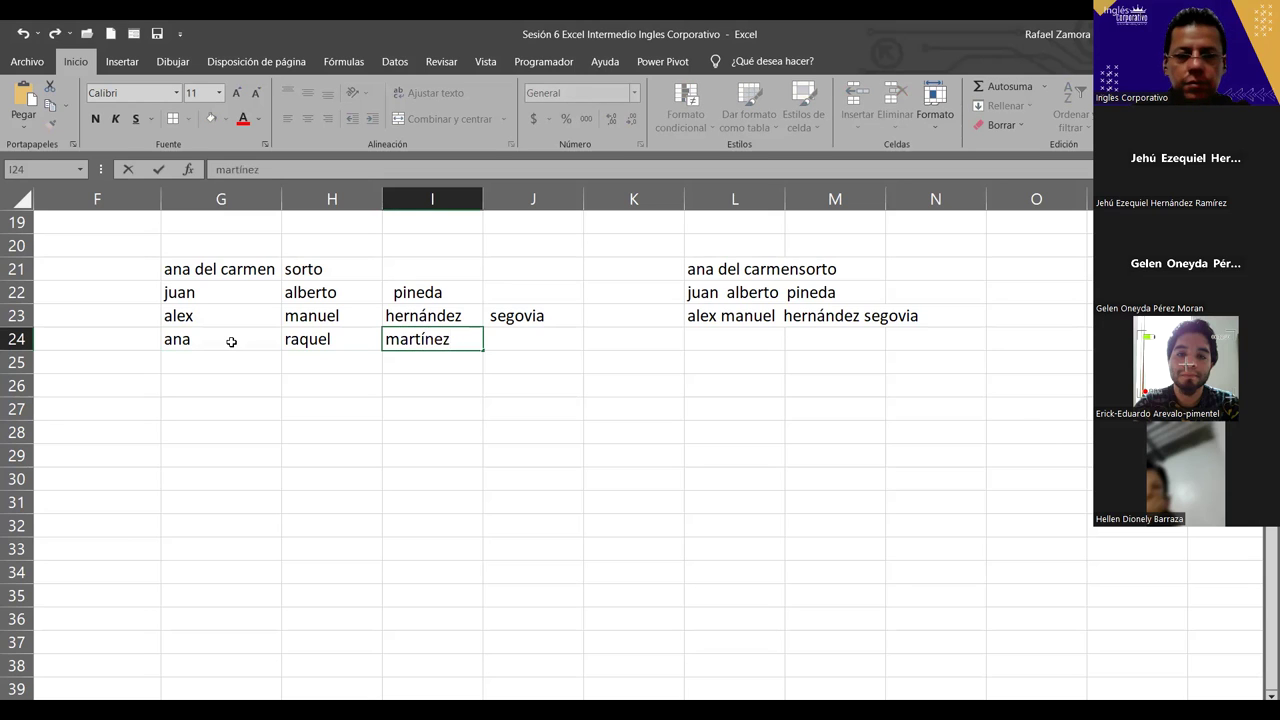
pyautogui.press('Tab')
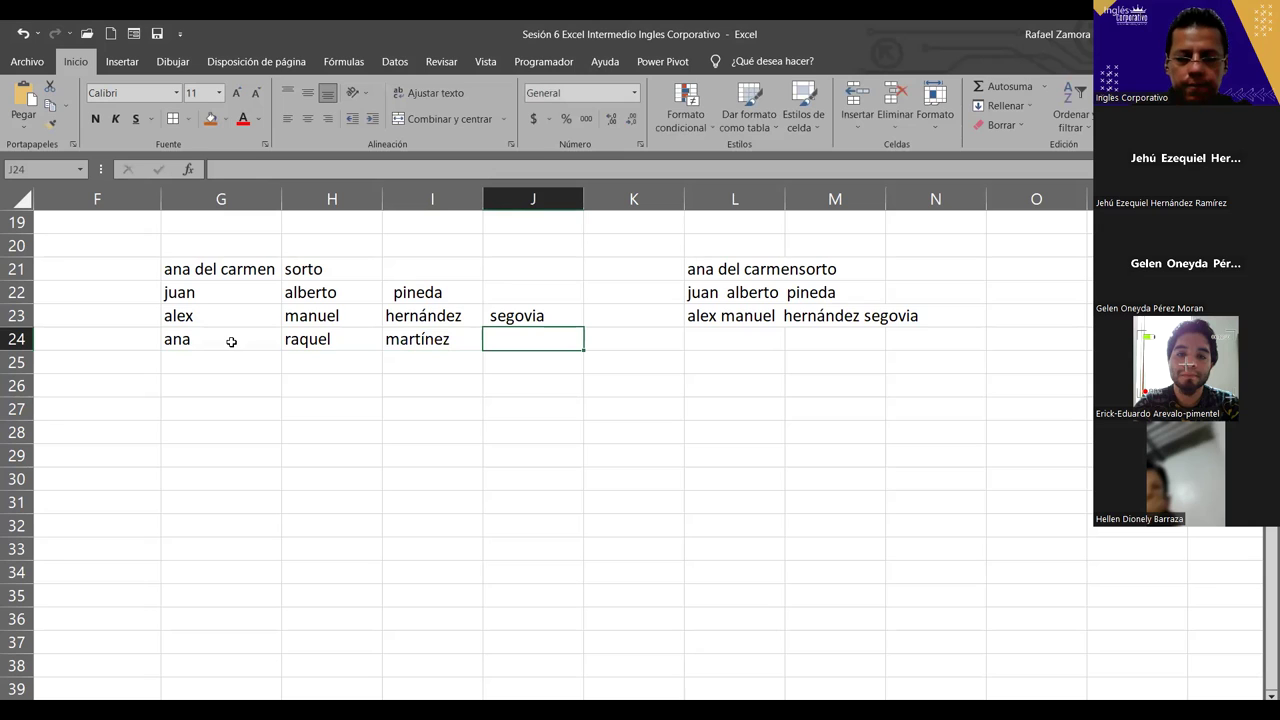
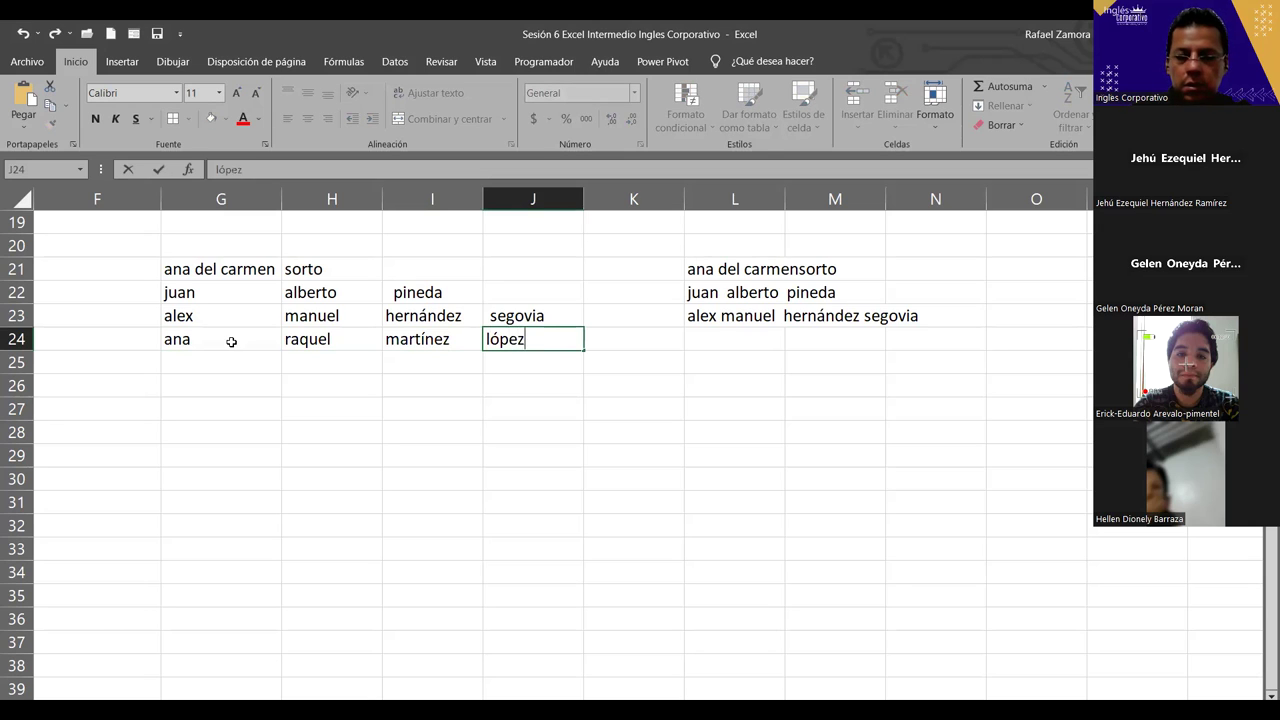
pyautogui.press('Tab')
pyautogui.click(743, 316)
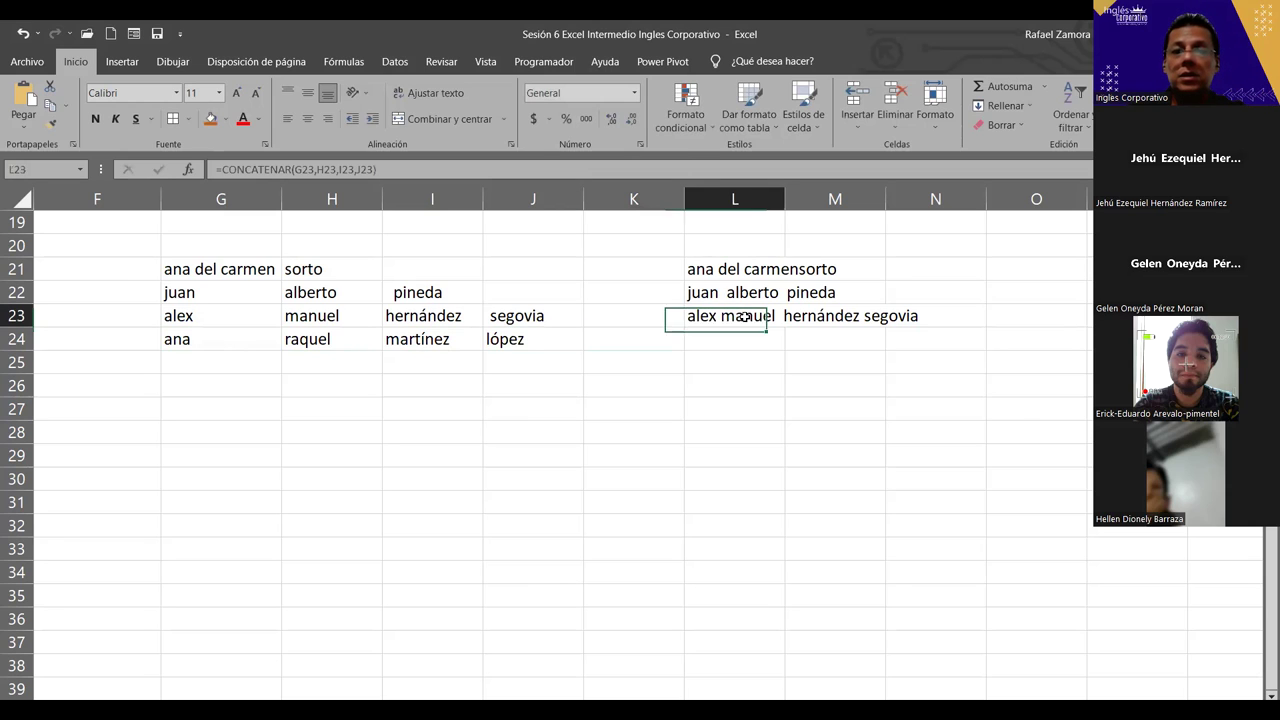
pyautogui.moveTo(785, 327); pyautogui.dragTo(785, 350)
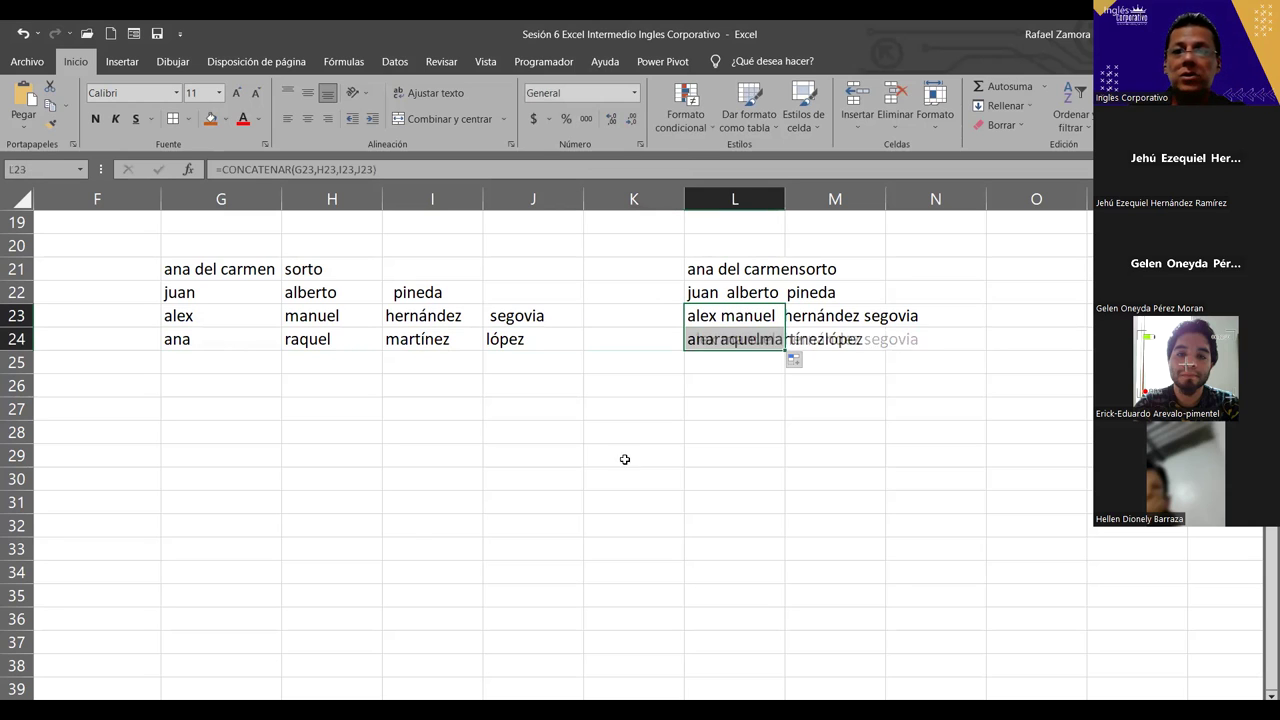
pyautogui.click(830, 489)
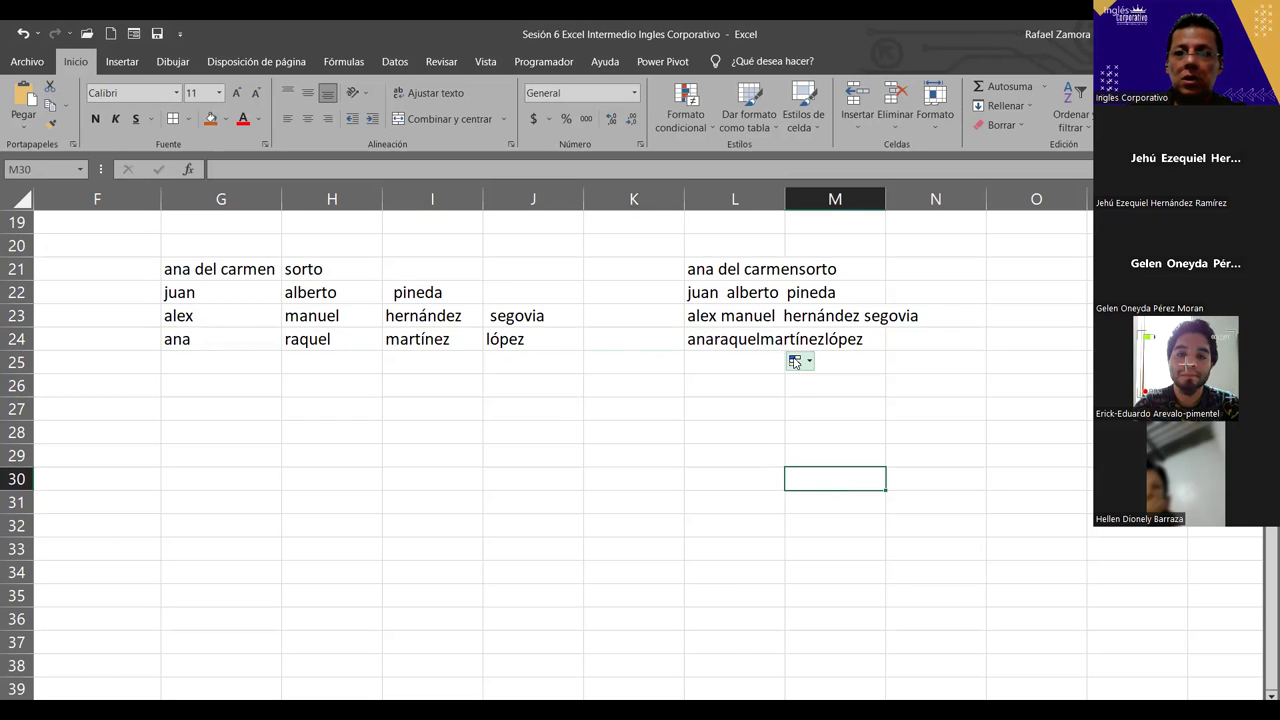
pyautogui.moveTo(712, 272); pyautogui.dragTo(719, 310)
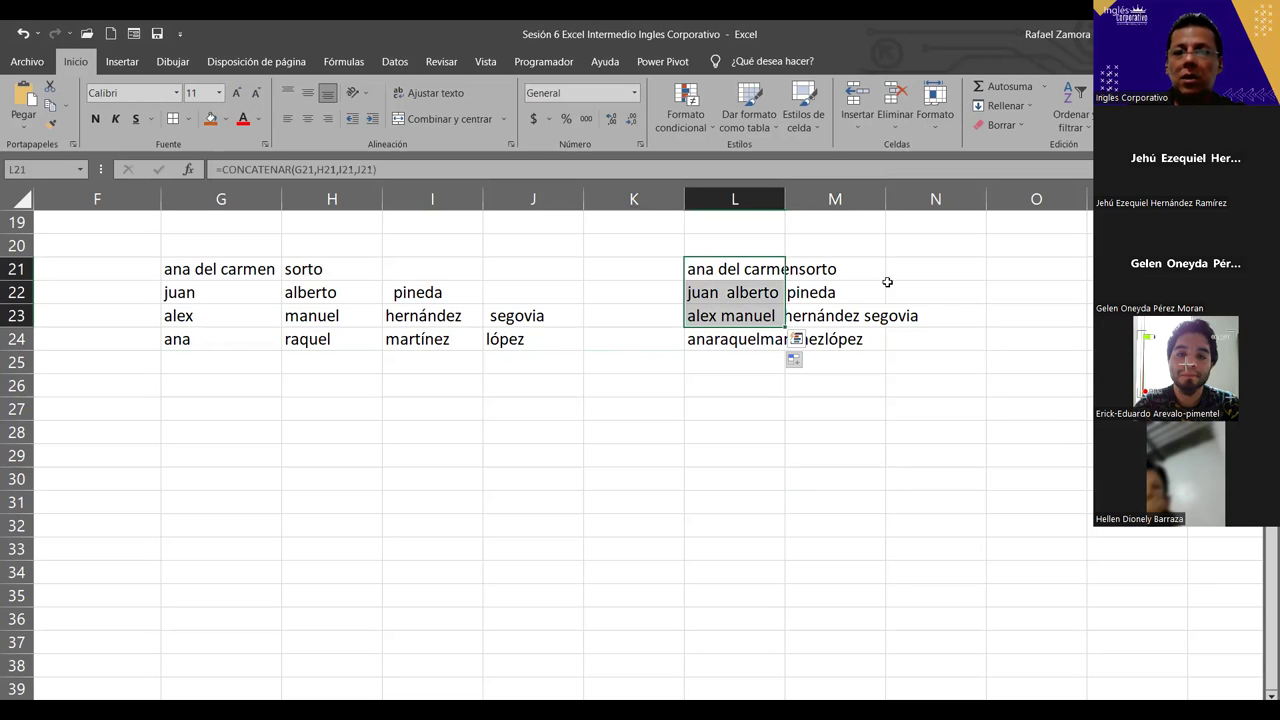
# - Add leading spaces before manuel in H23 and alberto in H22
pyautogui.click(257, 292)
pyautogui.doubleClick(257, 292)
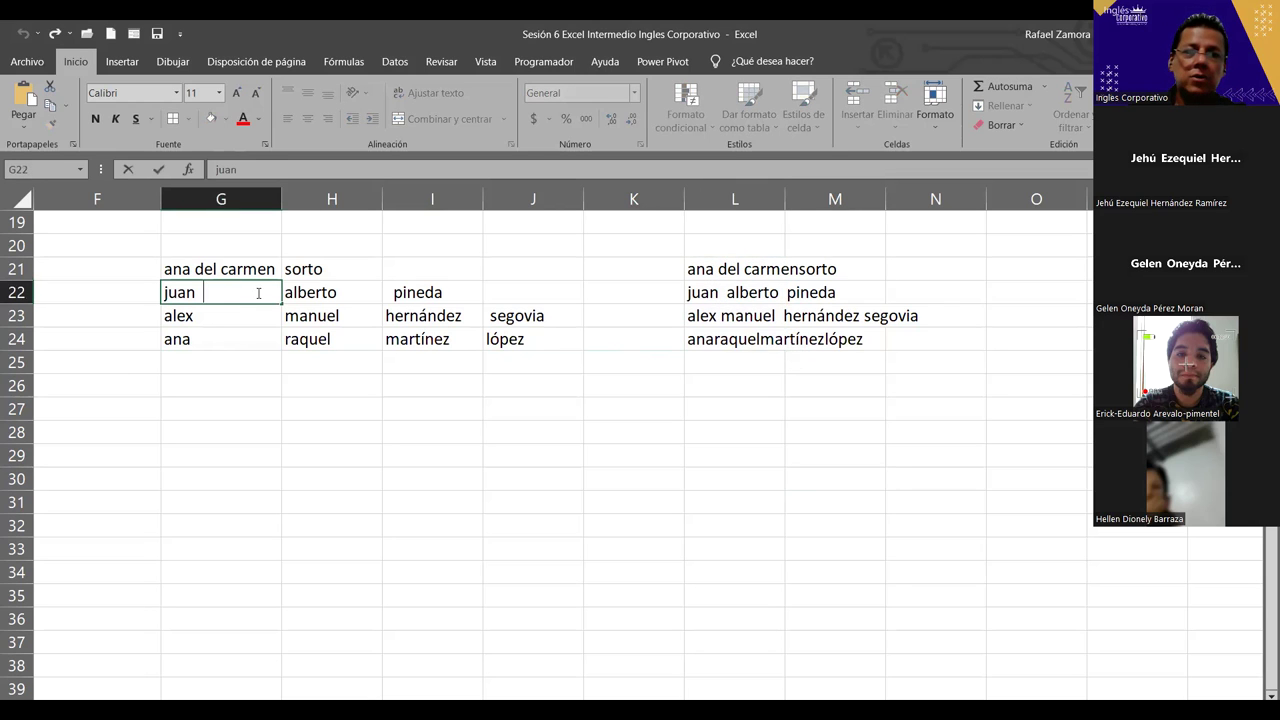
pyautogui.press('Escape')
pyautogui.click(232, 320)
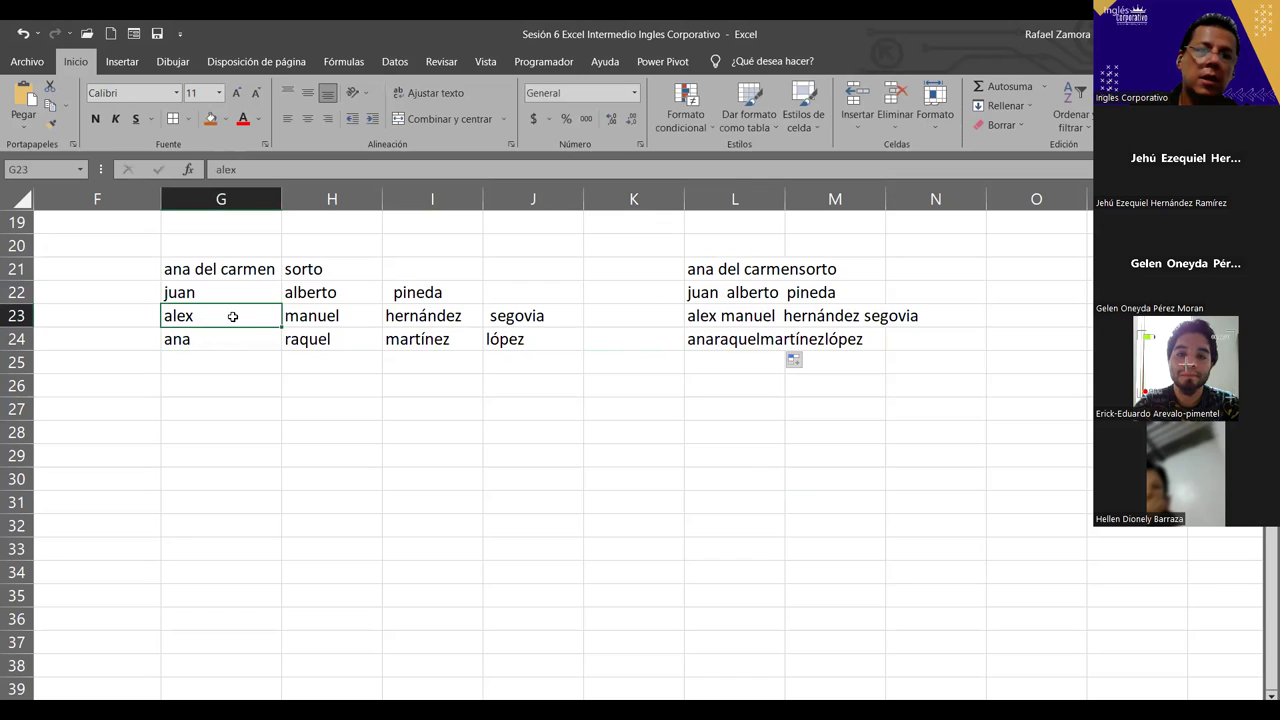
pyautogui.click(365, 290)
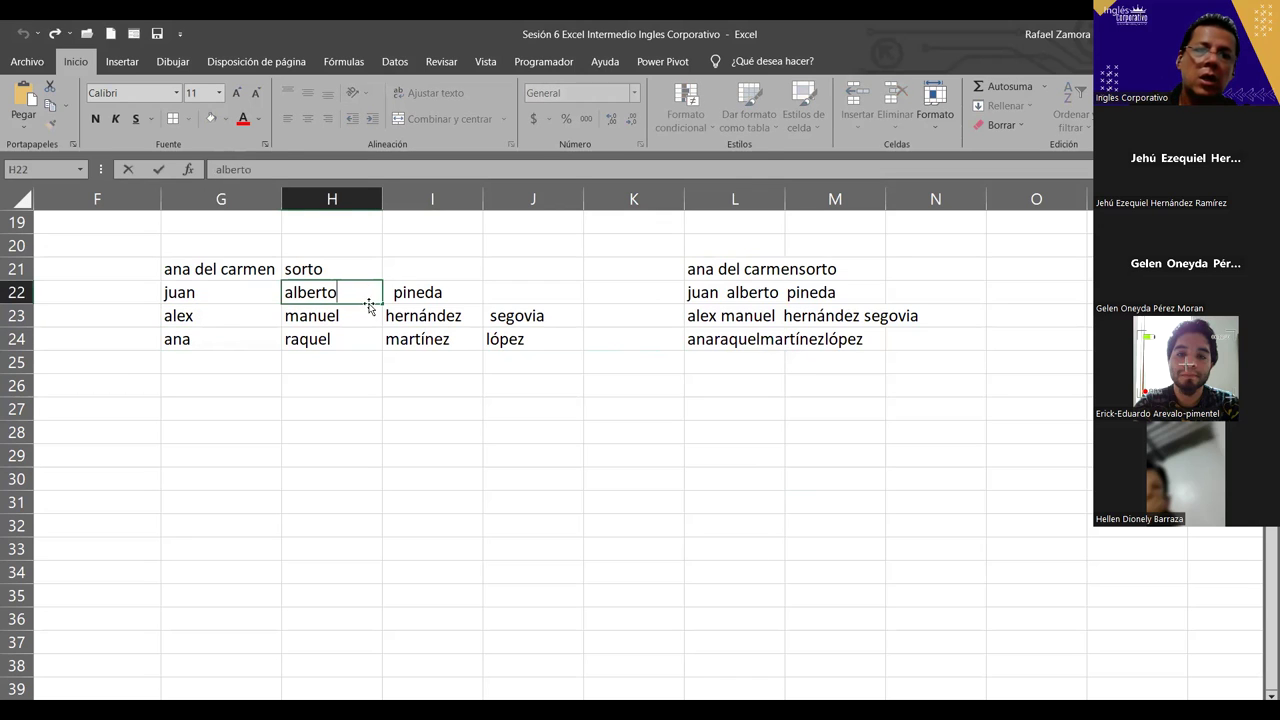
pyautogui.click(364, 316)
pyautogui.click(427, 315)
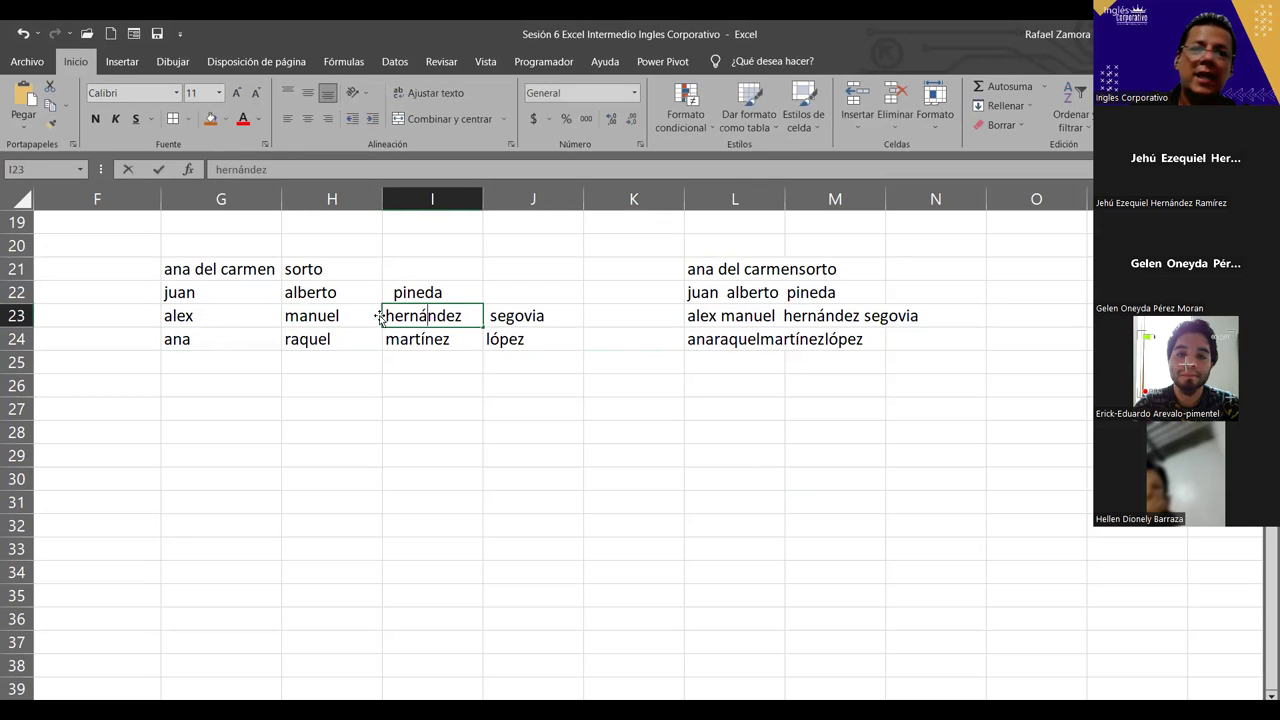
pyautogui.click(290, 316)
pyautogui.doubleClick(288, 316)
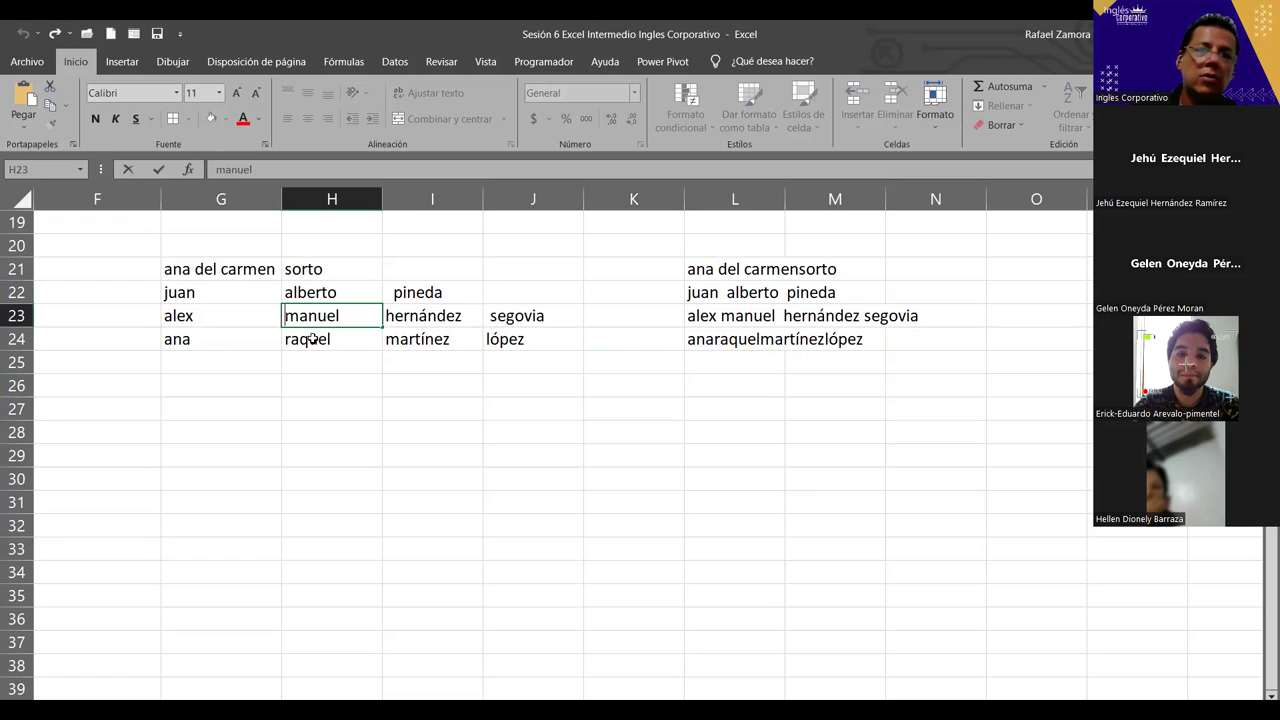
pyautogui.click(337, 373)
pyautogui.click(317, 293)
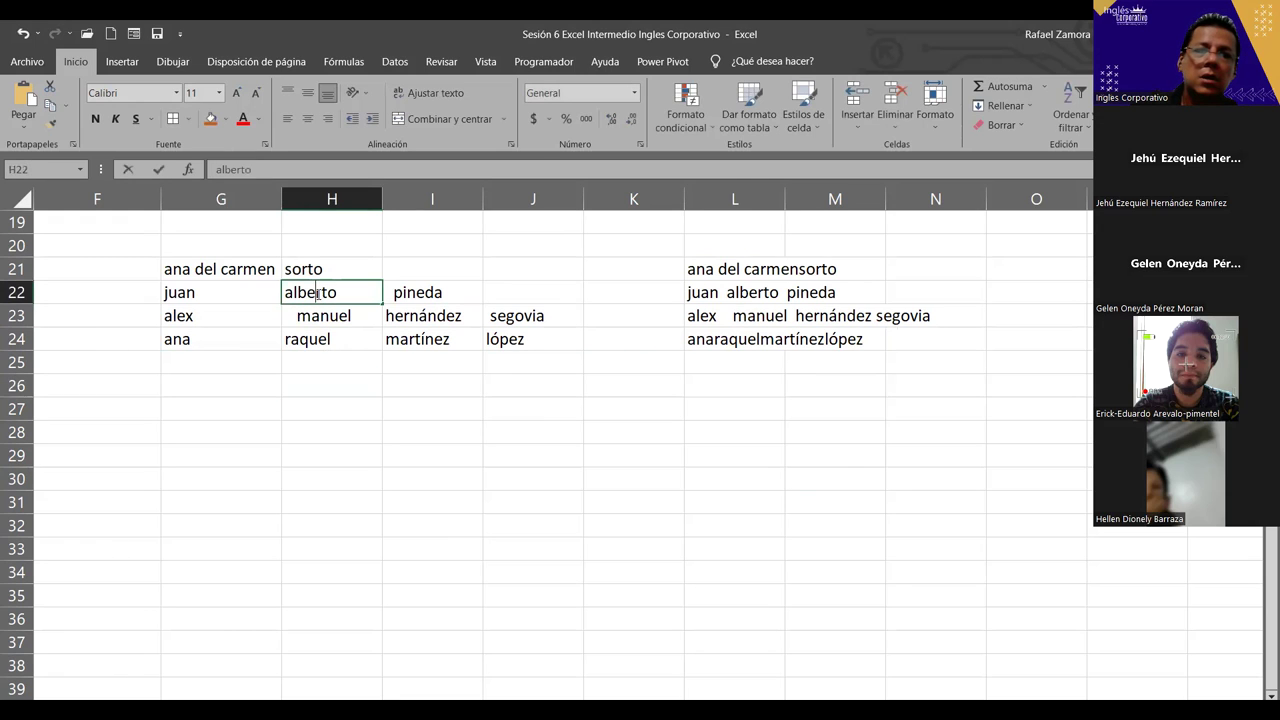
pyautogui.doubleClick(317, 293)
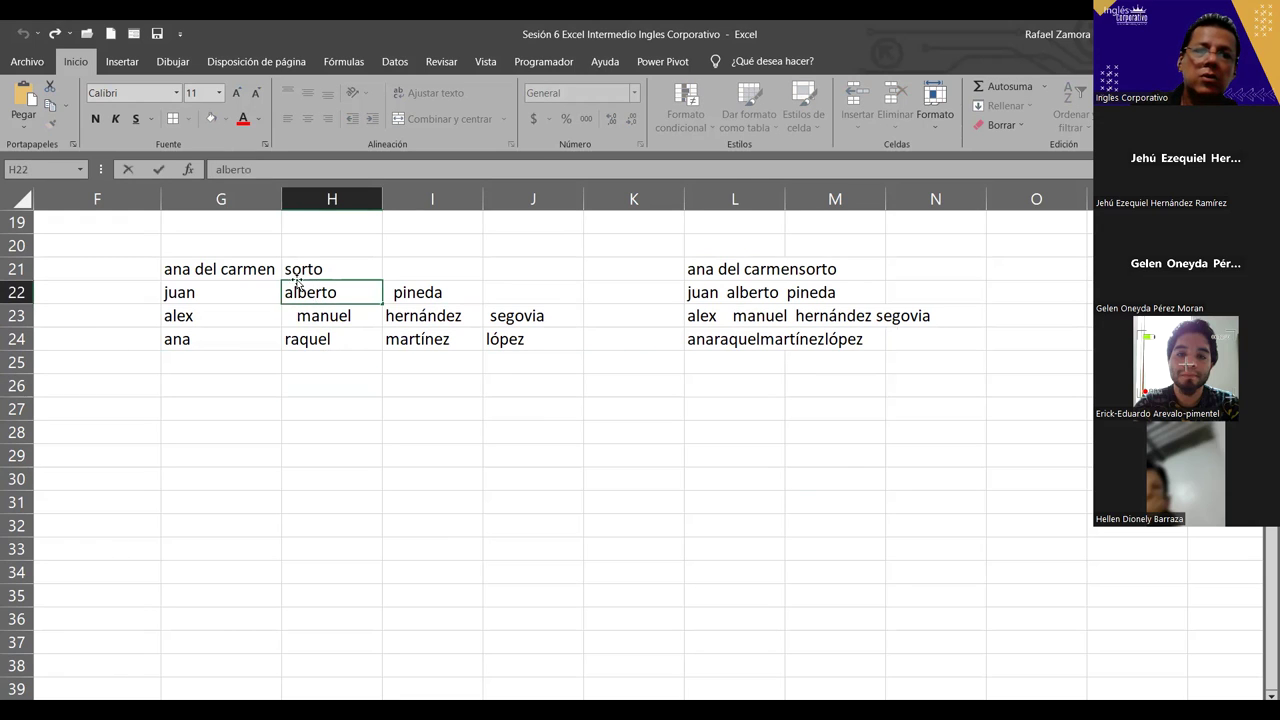
pyautogui.click(360, 380)
# - Add extra spacing to ana del carmen in G21 and autofit column G's width
pyautogui.click(231, 270)
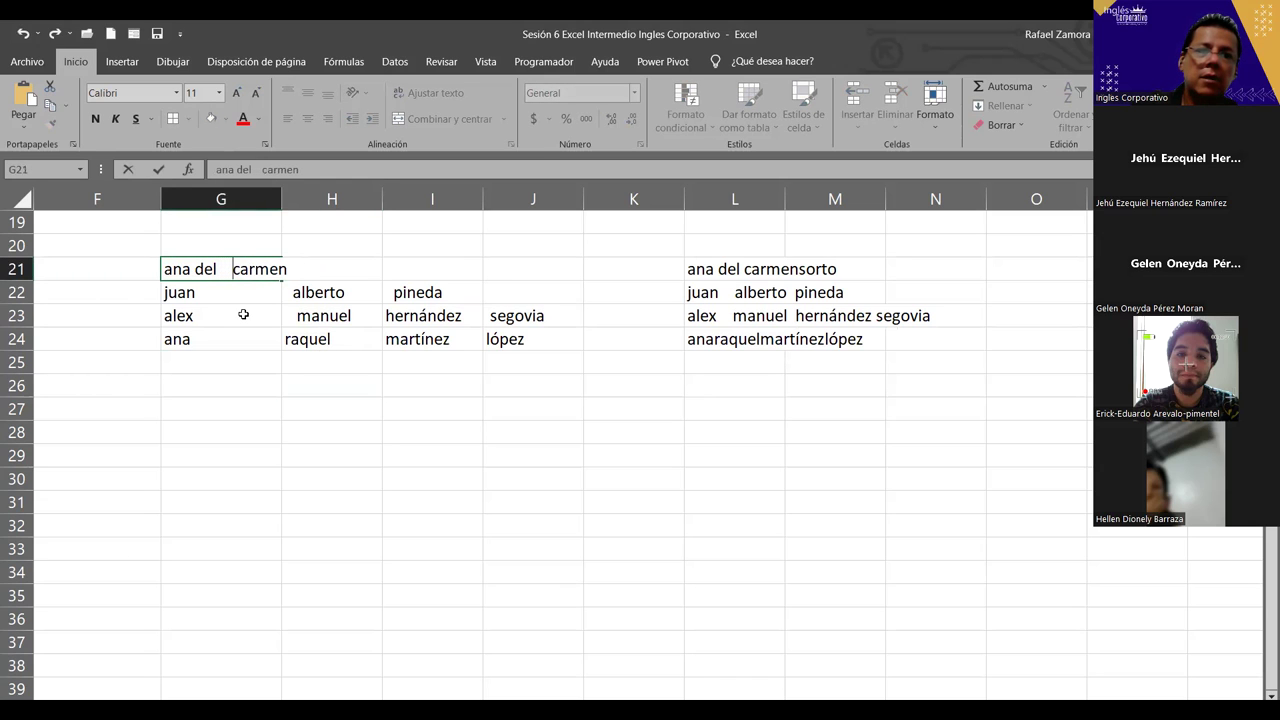
pyautogui.click(295, 221)
pyautogui.click(221, 199)
pyautogui.doubleClick(281, 199)
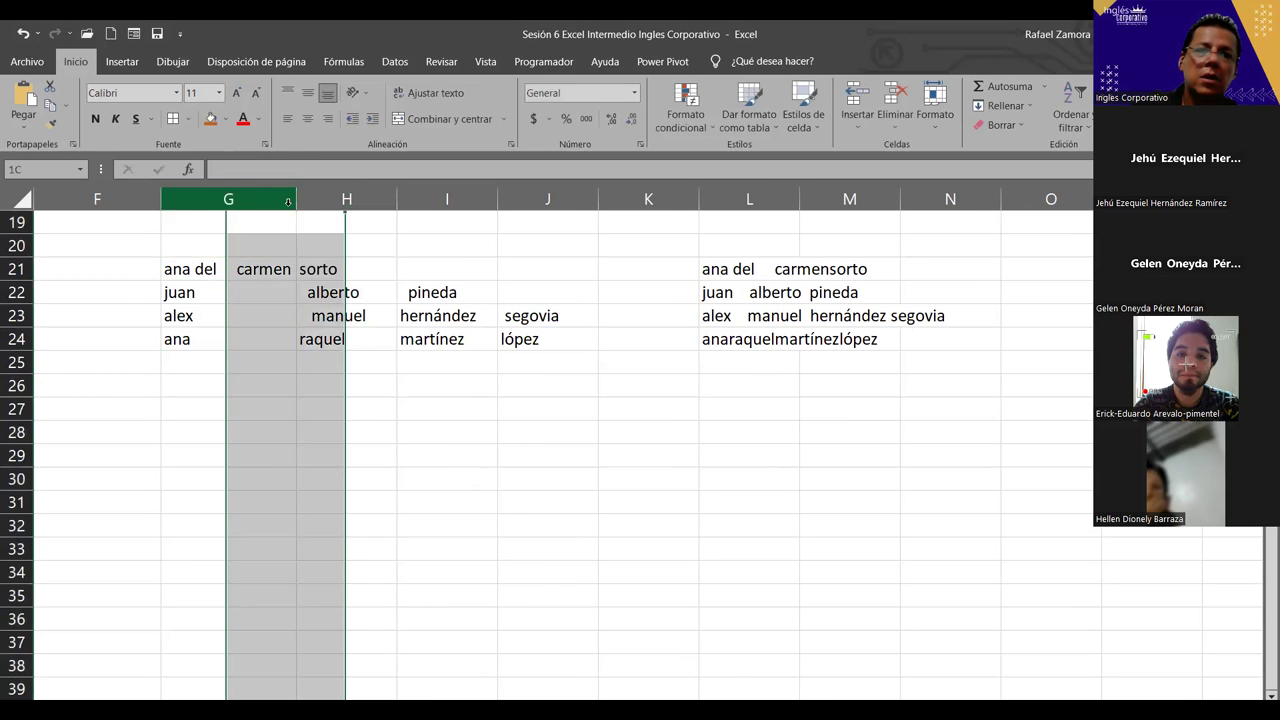
pyautogui.click(452, 440)
# - Review the joined names in L21:L24 and L21's CONCATENAR formula without changing it
pyautogui.moveTo(743, 270); pyautogui.dragTo(745, 340)
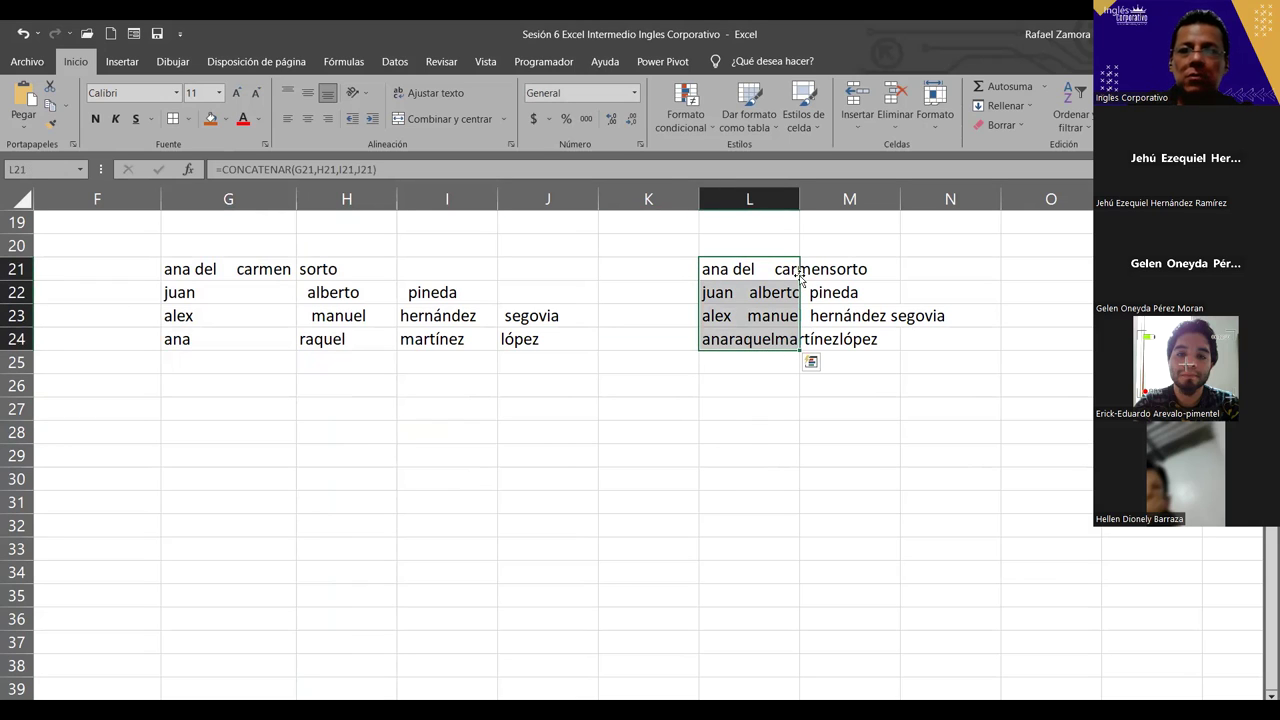
pyautogui.doubleClick(765, 266)
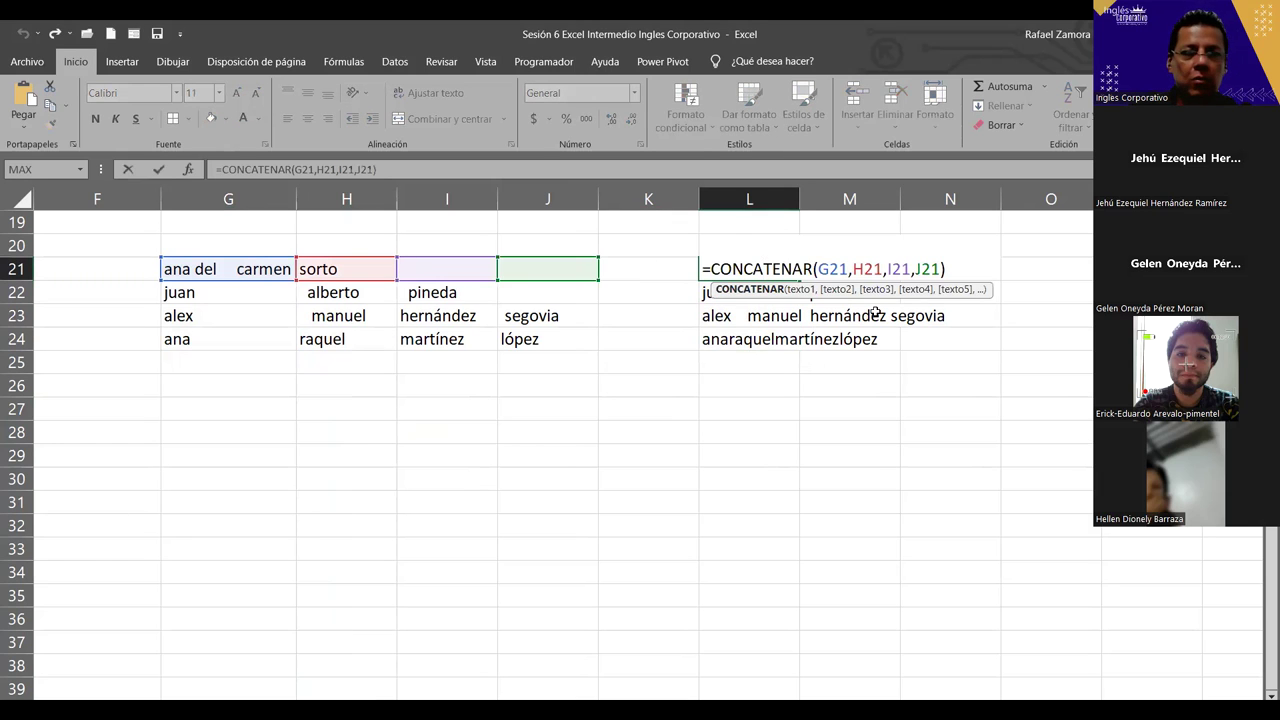
pyautogui.hotkey('ctrl', 'Return')
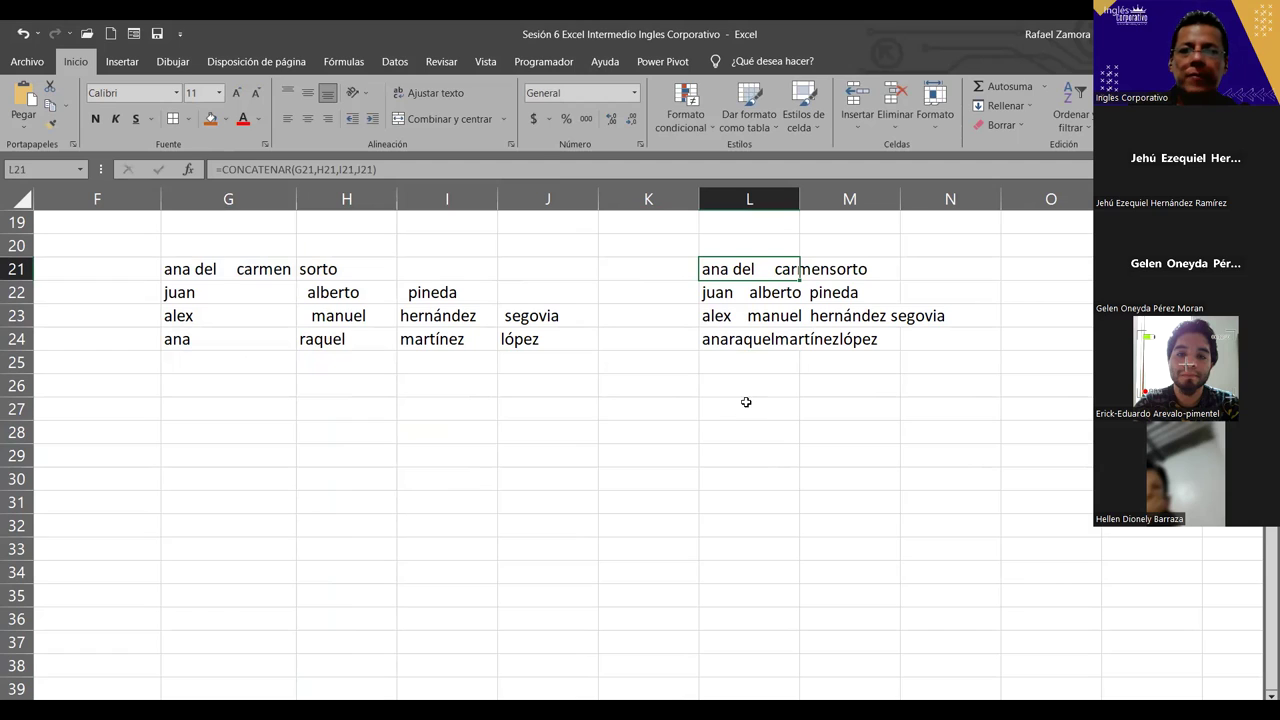
# - Build the formula =CONCAT(G21,H21,I21,J21) in L27
pyautogui.click(739, 407)
pyautogui.write('¿')
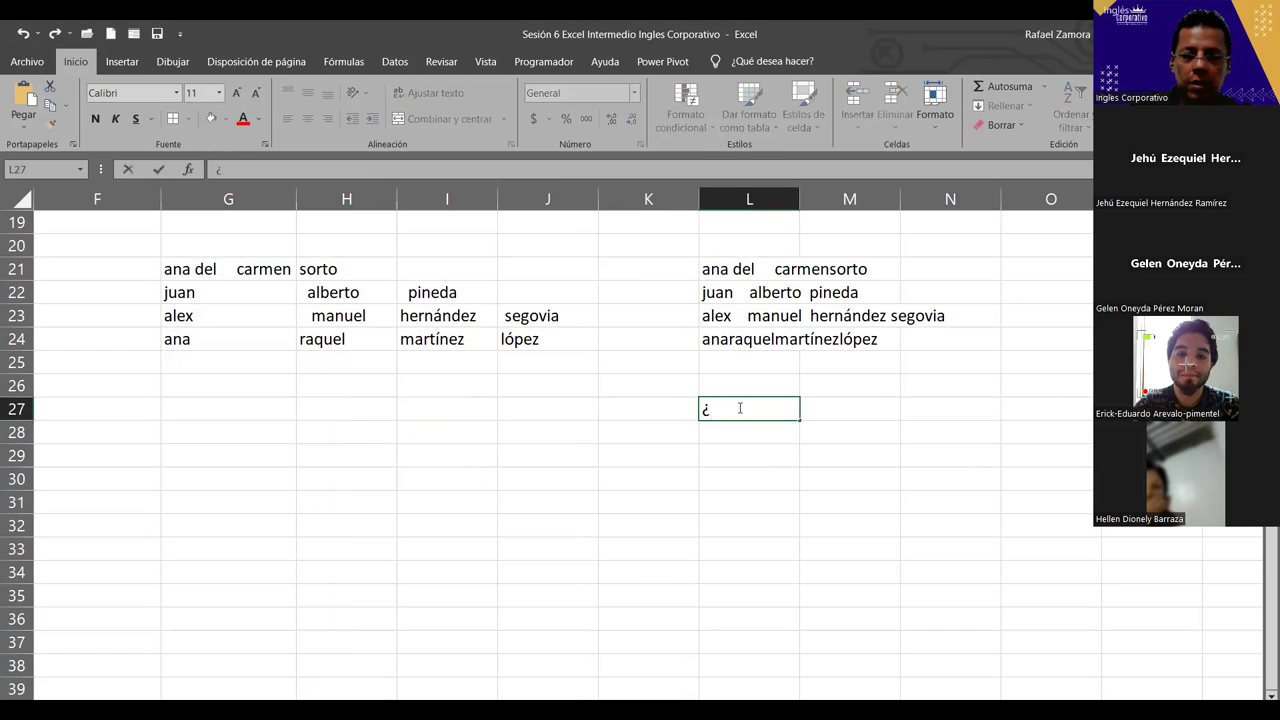
pyautogui.write('=')
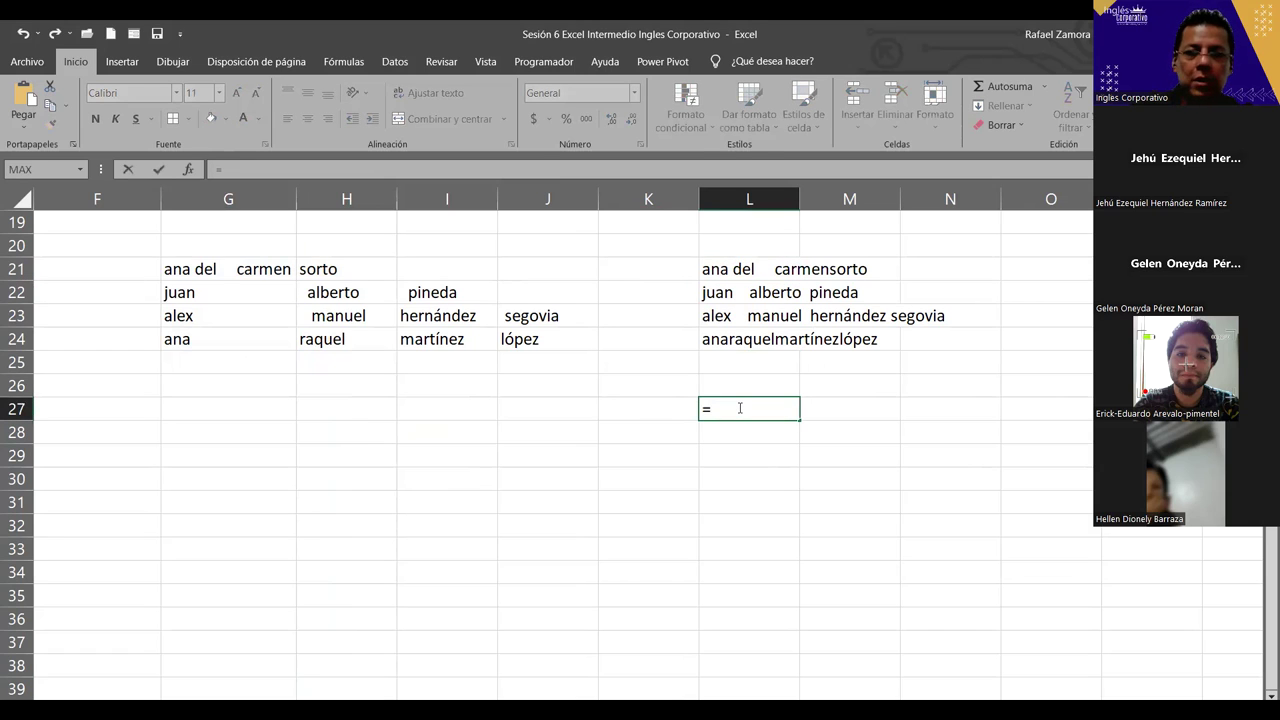
pyautogui.write('conca')
pyautogui.press('Tab')
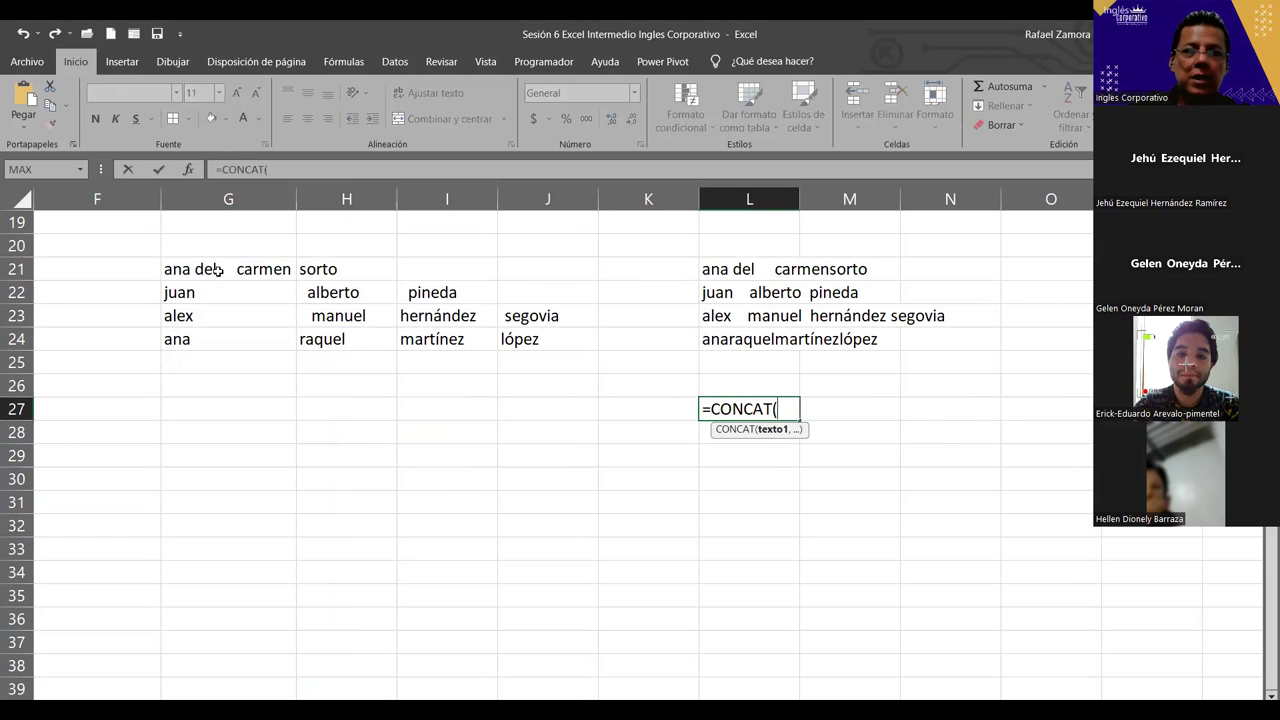
pyautogui.click(218, 270)
pyautogui.write(',')
pyautogui.click(358, 270)
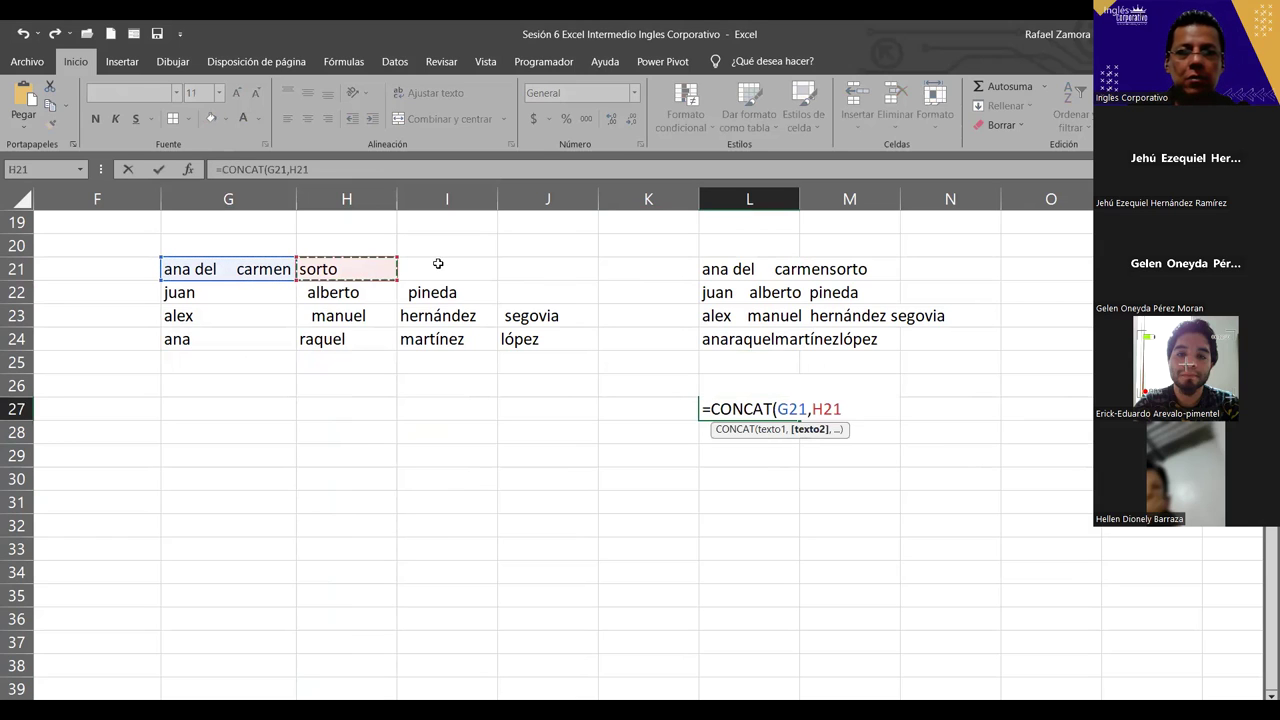
pyautogui.write(',')
pyautogui.click(490, 262)
pyautogui.write(',')
pyautogui.click(552, 270)
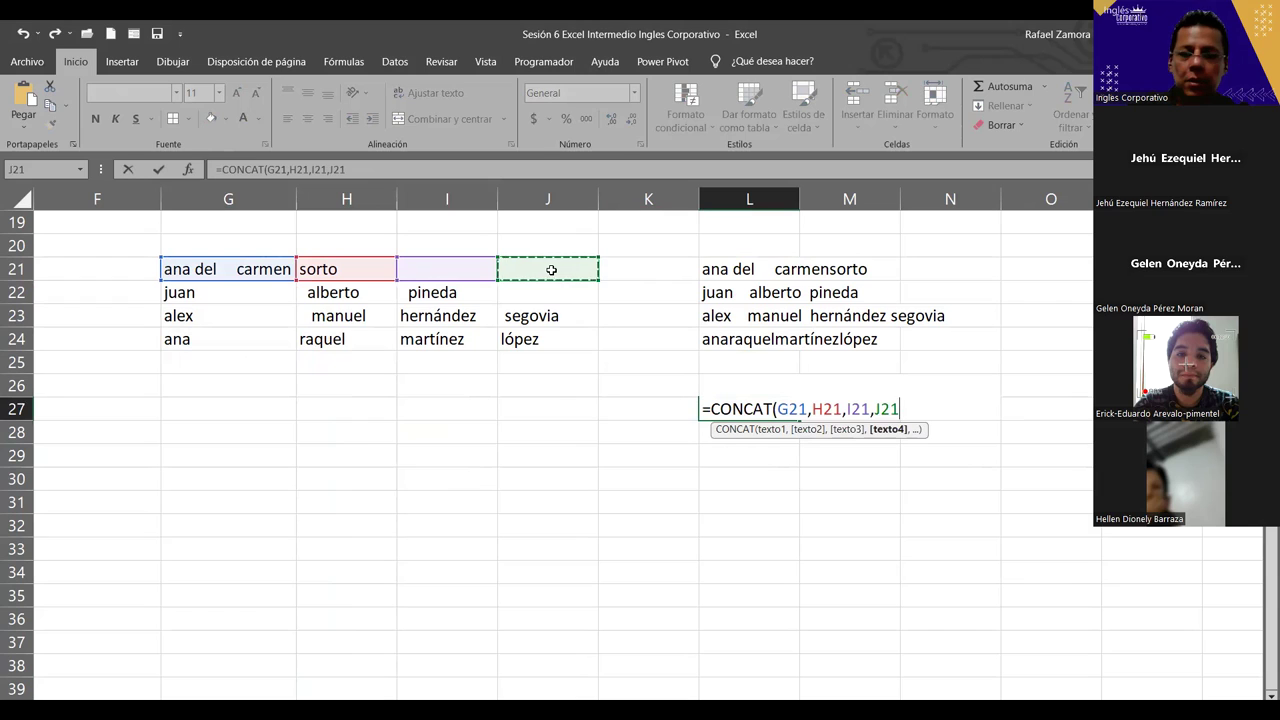
pyautogui.write(')')
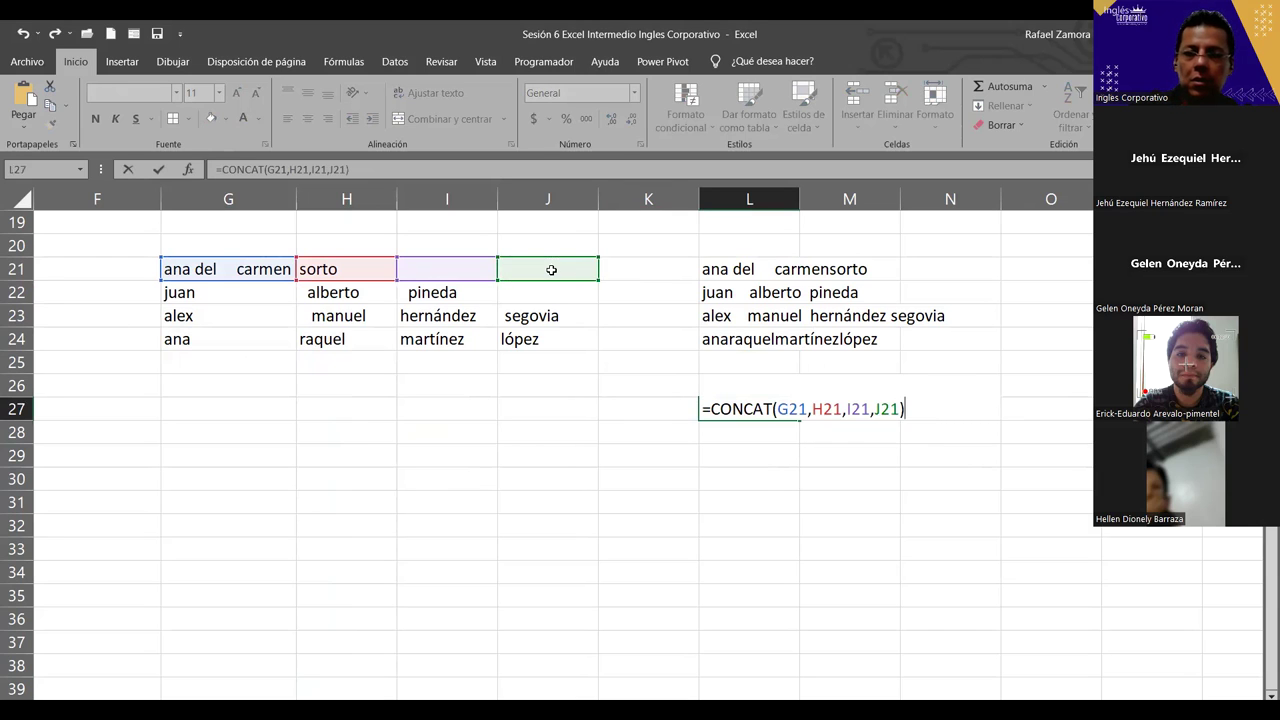
# - Confirm the CONCAT formula and fill it down from L27 through L30
pyautogui.press('Return')
pyautogui.click(742, 408)
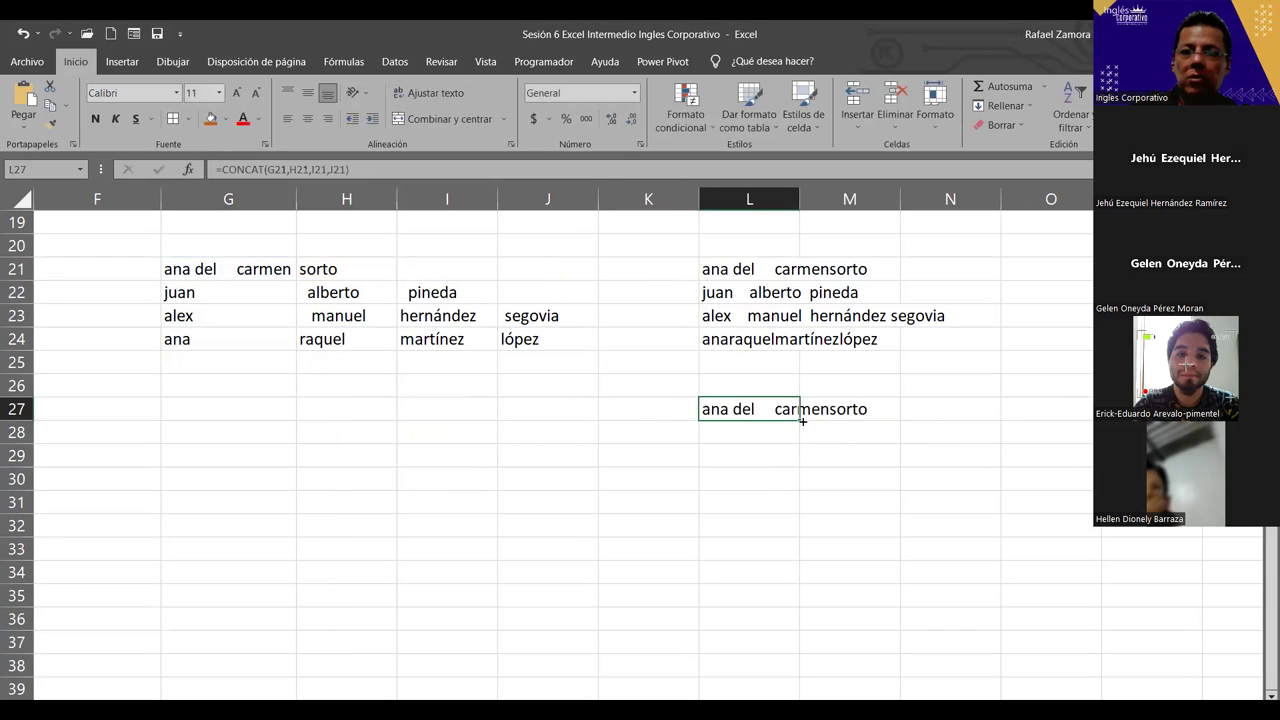
pyautogui.moveTo(799, 420); pyautogui.dragTo(785, 481)
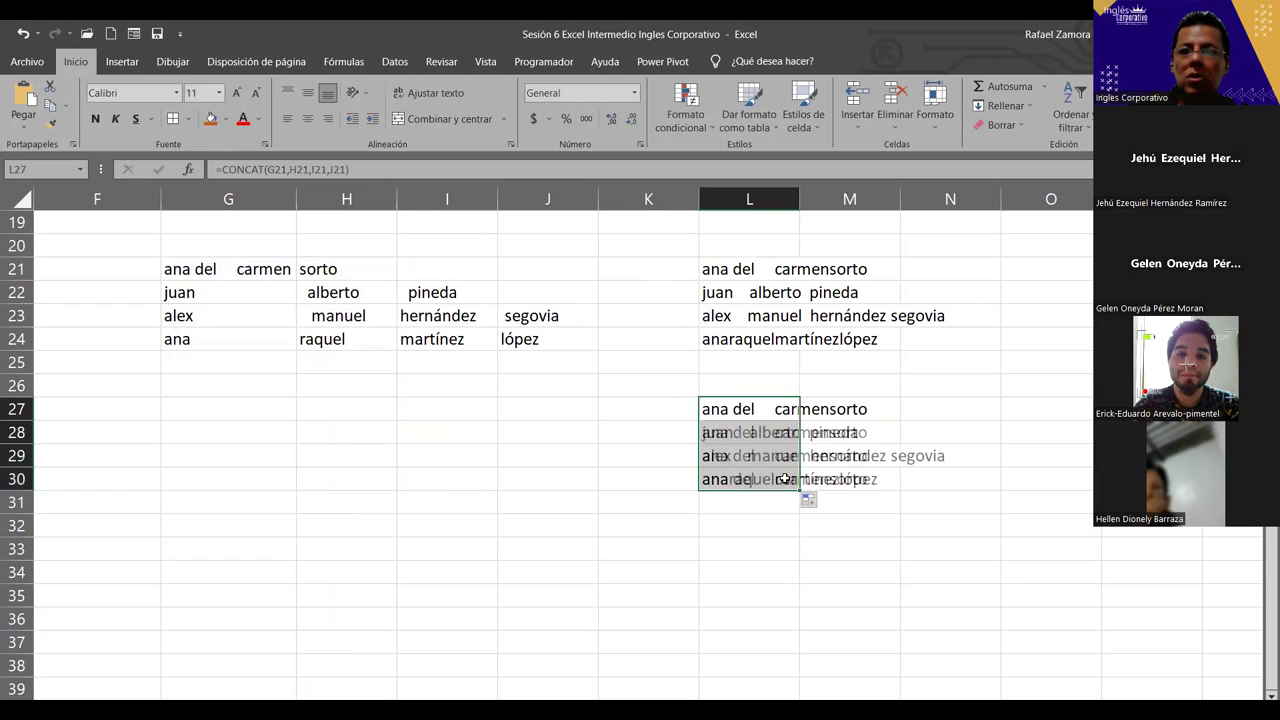
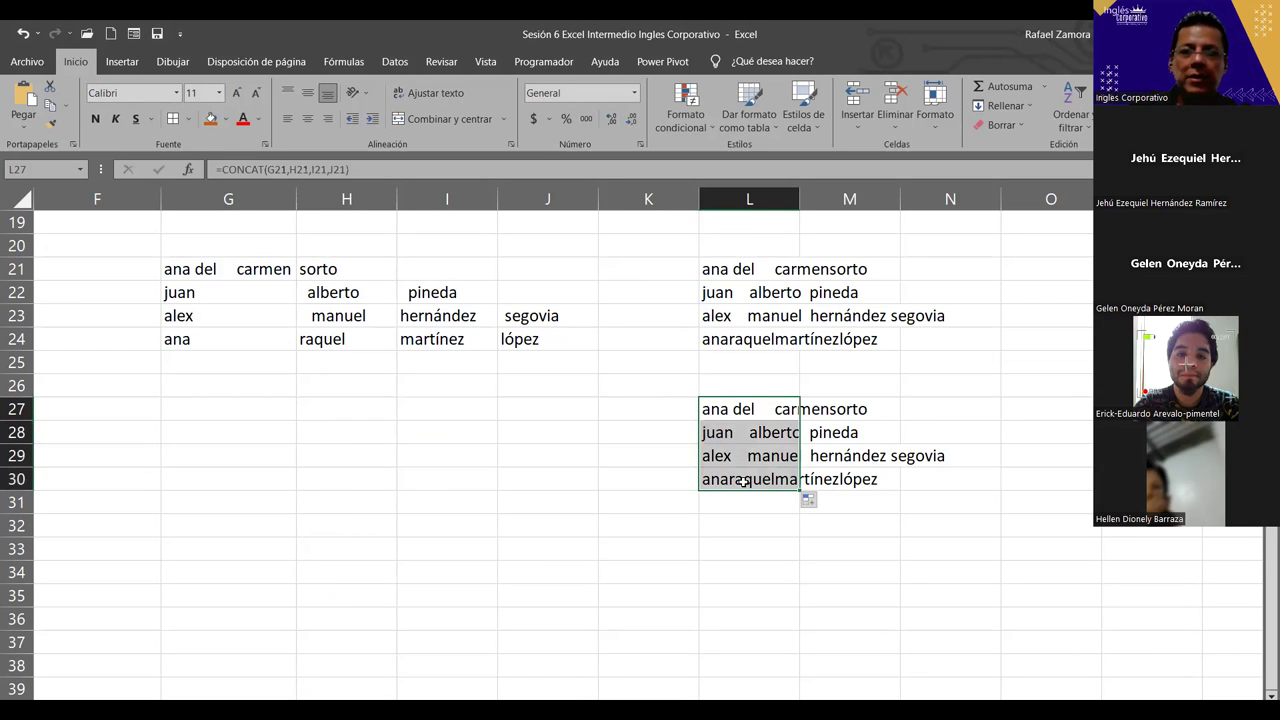
# - Cut G24 down to just 'ana' by deleting the extra words
pyautogui.doubleClick(239, 344)
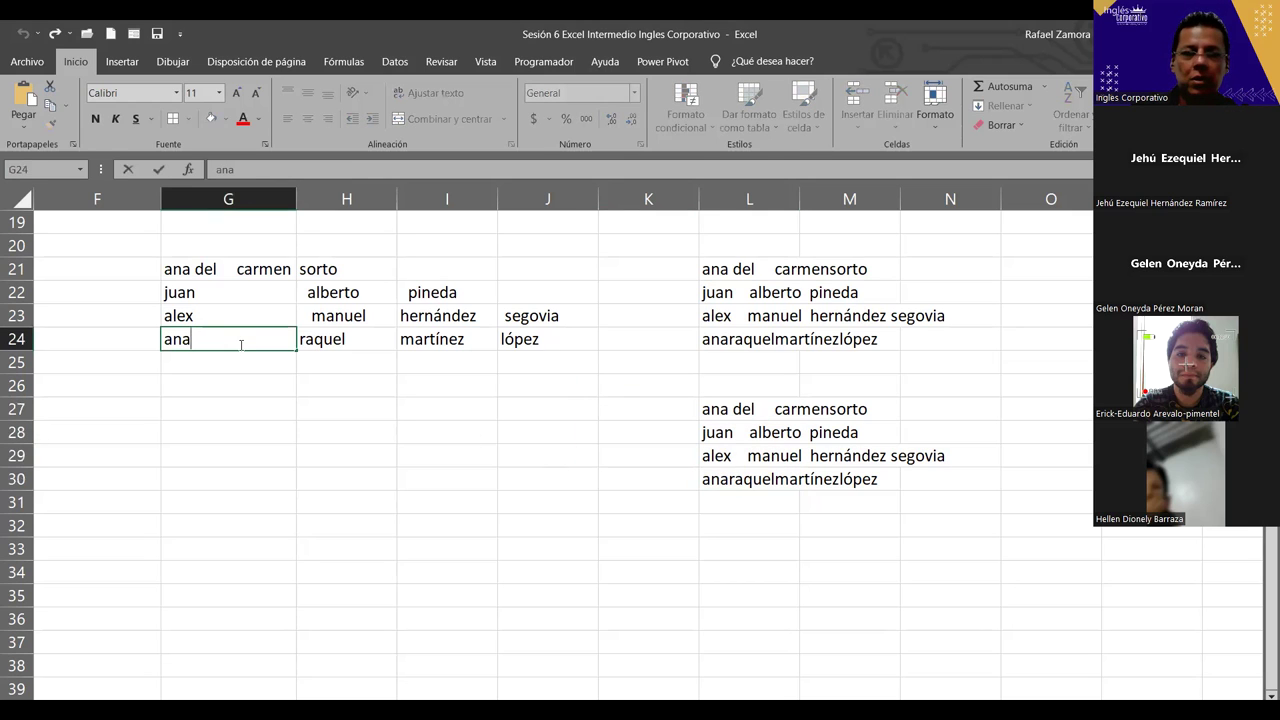
pyautogui.write('del    carmen')
pyautogui.press('Return')
pyautogui.click(378, 334)
pyautogui.click(227, 339)
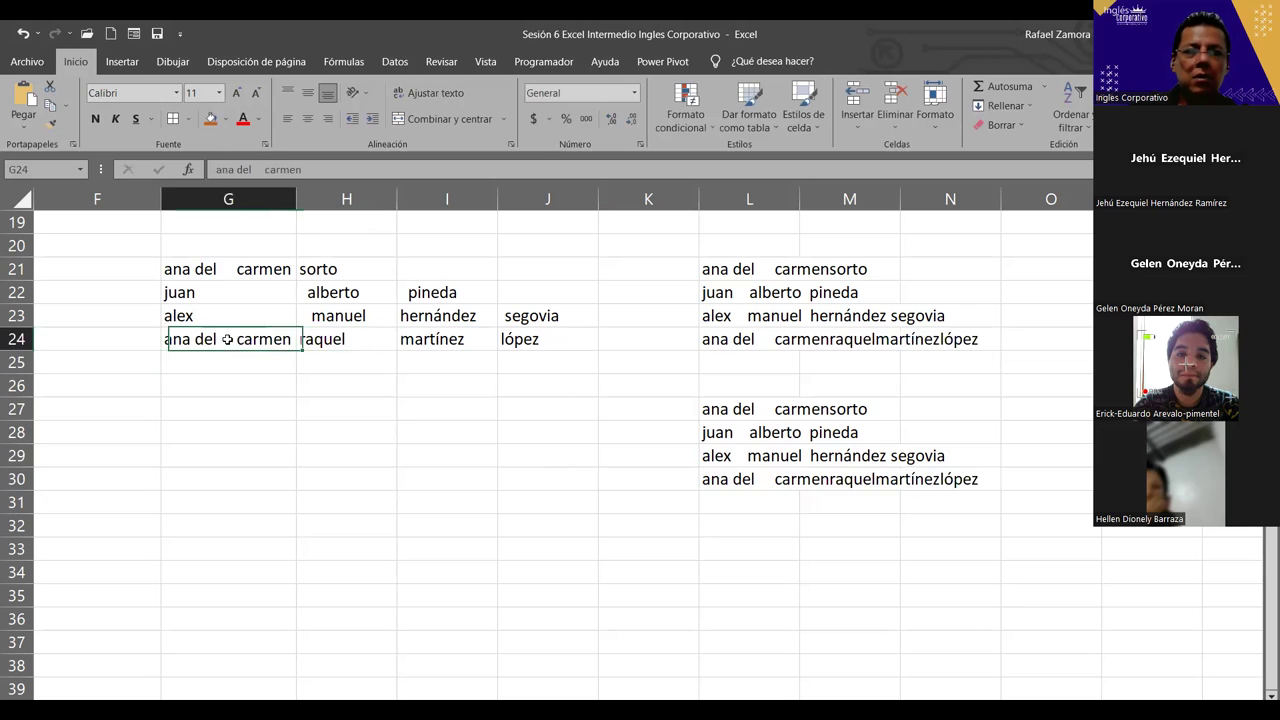
pyautogui.doubleClick(227, 339)
pyautogui.moveTo(195, 339); pyautogui.dragTo(370, 362)
pyautogui.press('Delete')
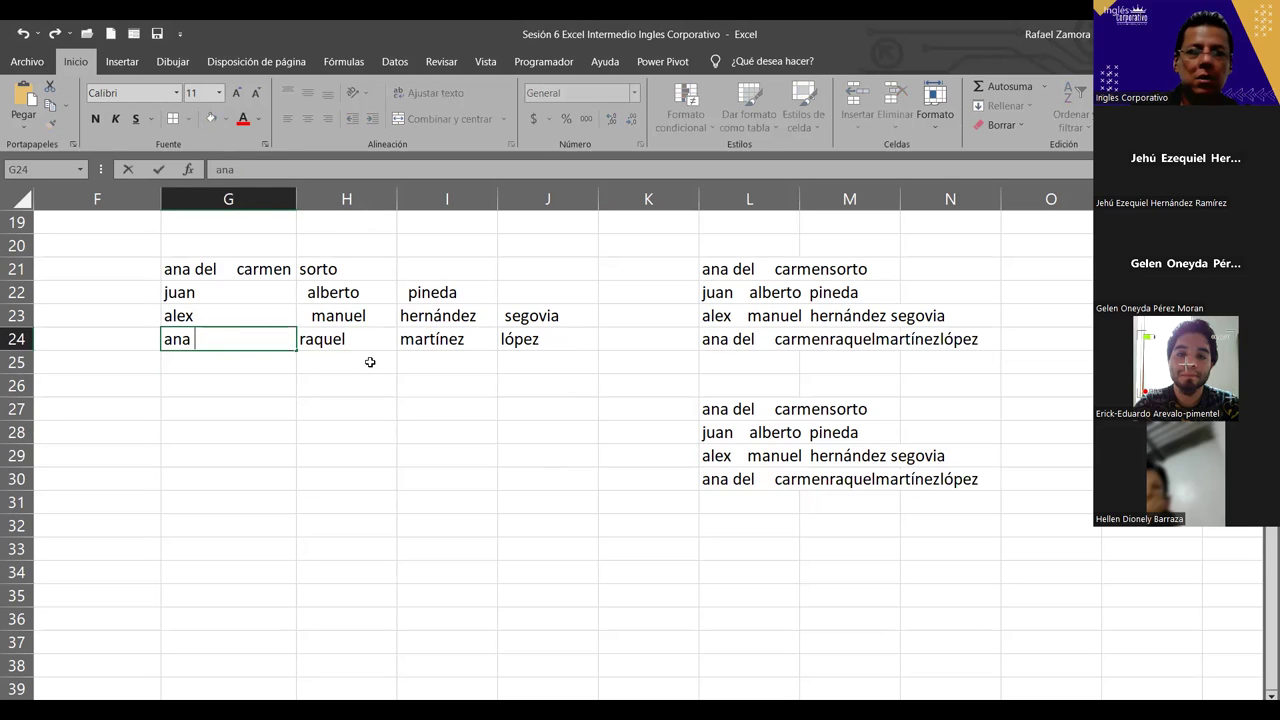
pyautogui.press('Return')
pyautogui.click(378, 346)
pyautogui.doubleClick(378, 341)
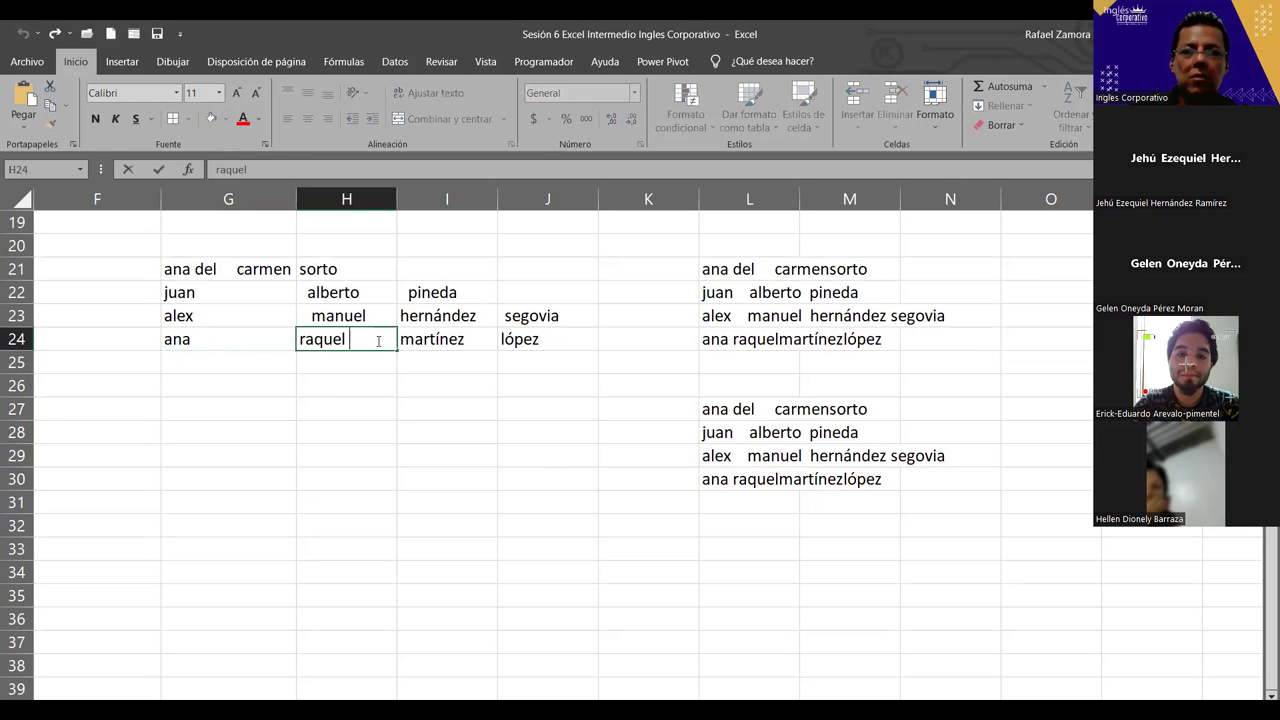
pyautogui.press('Return')
pyautogui.click(480, 343)
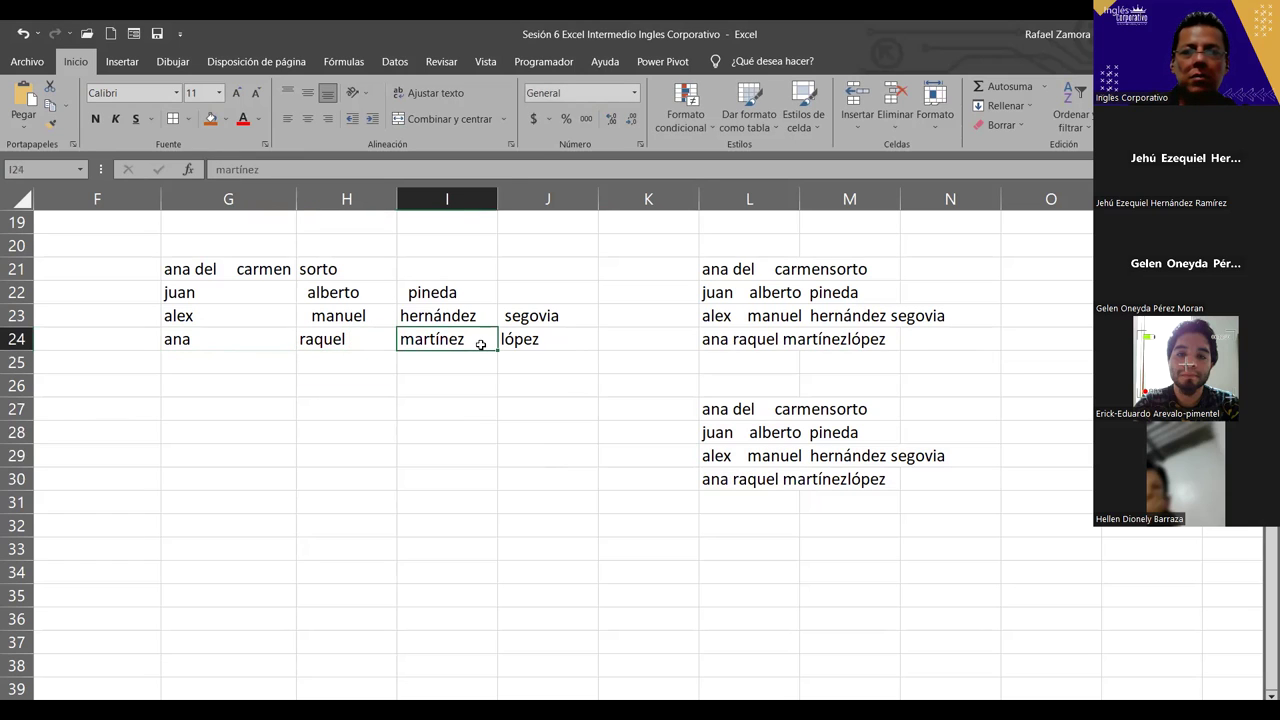
pyautogui.doubleClick(480, 339)
pyautogui.press('Return')
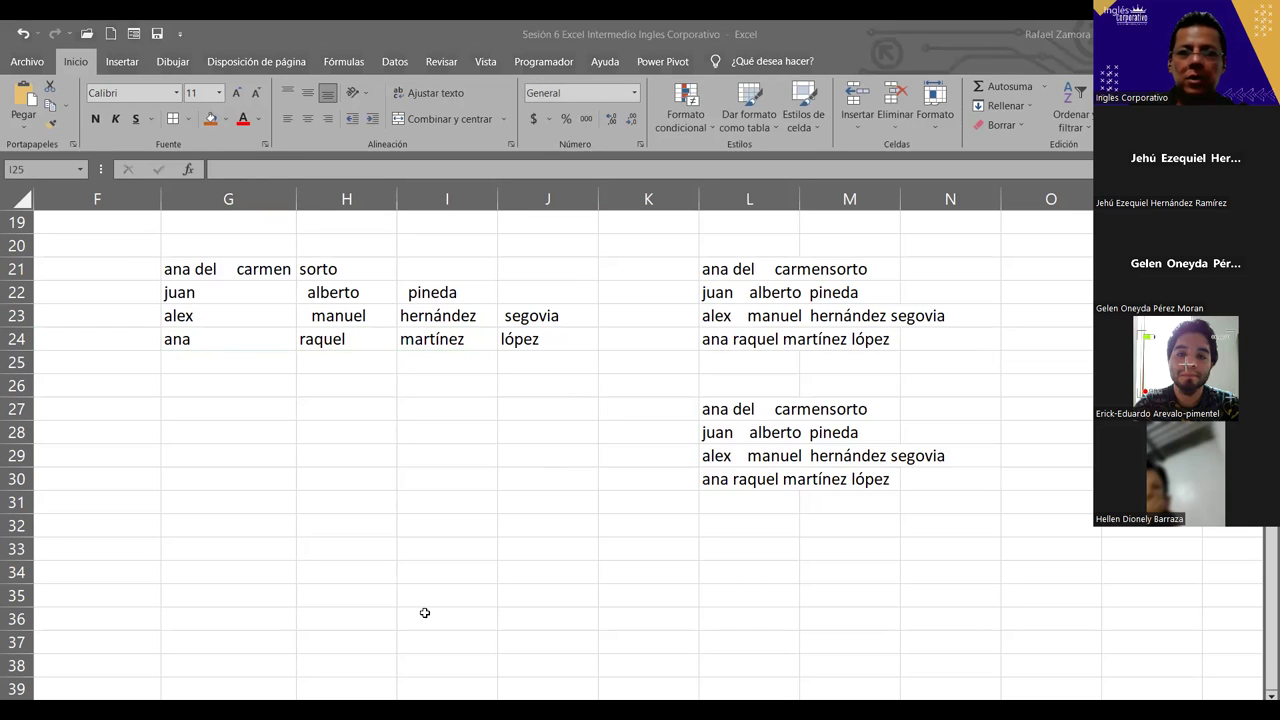
# - Undo those edits and reduce G24 to 'ana' again
pyautogui.hotkey('ctrl', 'z')
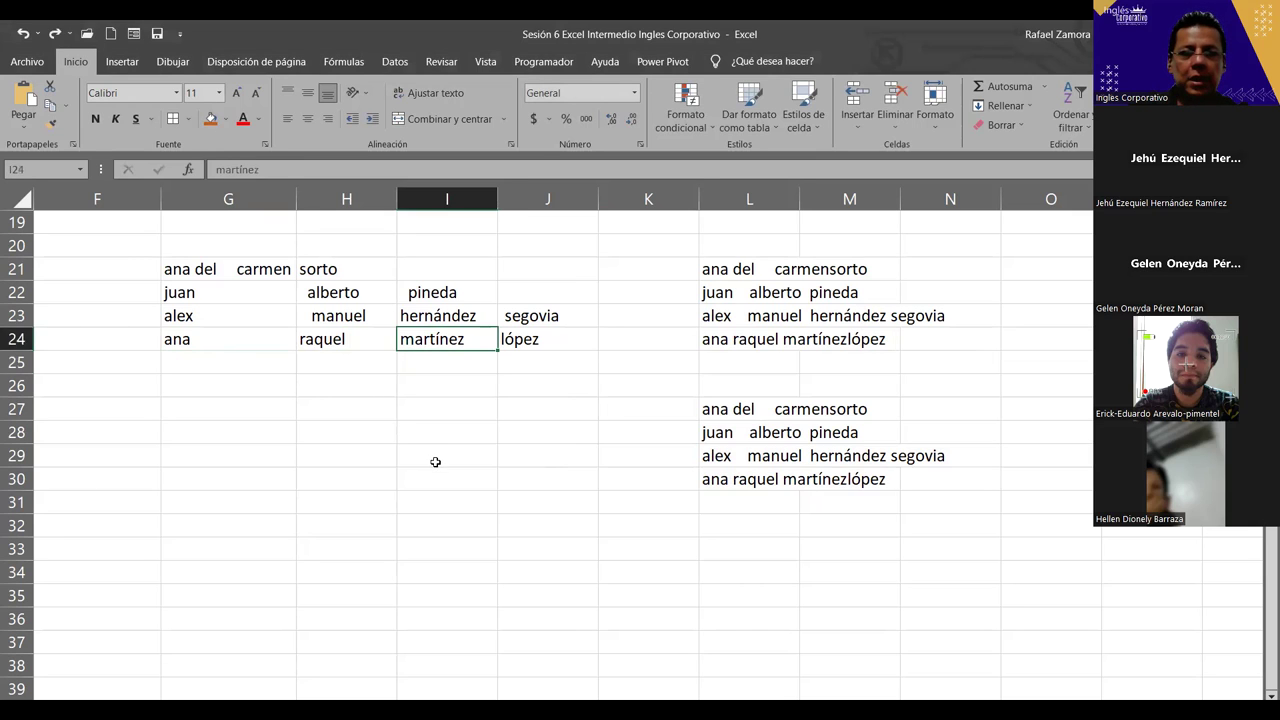
pyautogui.hotkey('ctrl', 'z')
pyautogui.hotkey('ctrl', 'z')
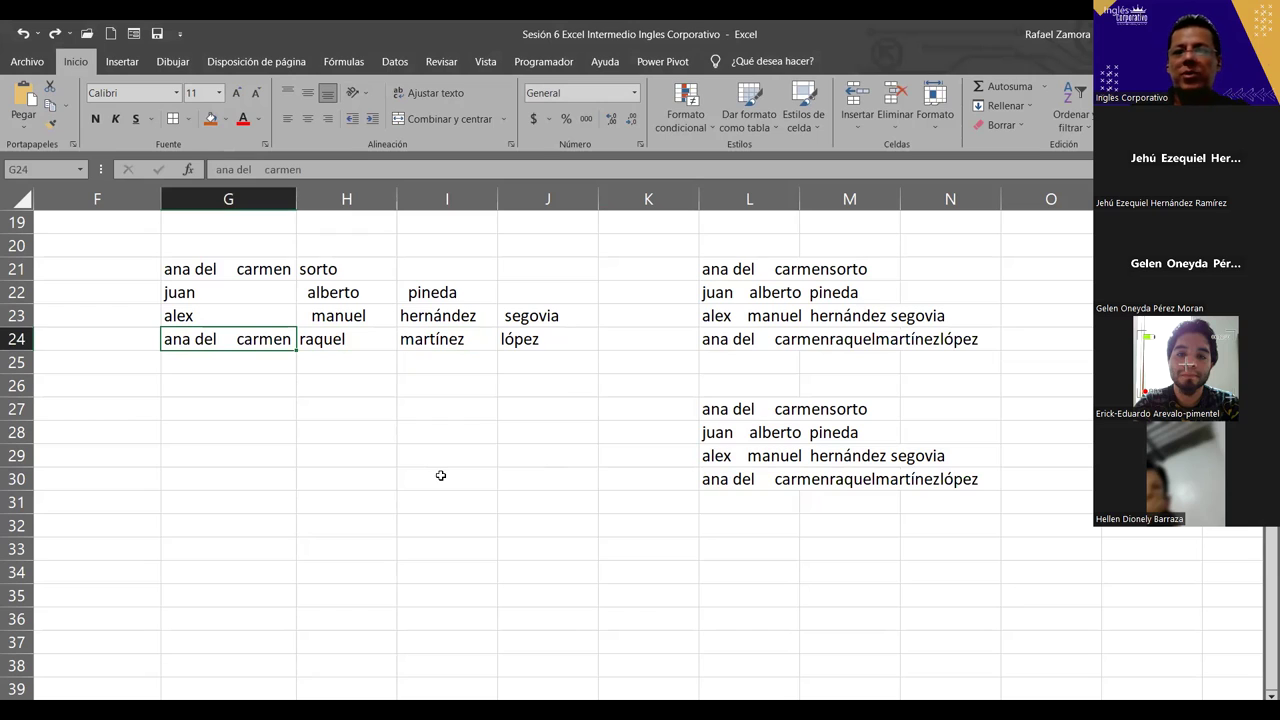
pyautogui.doubleClick(241, 339)
pyautogui.moveTo(366, 343); pyautogui.dragTo(368, 343)
pyautogui.press('BackSpace')
pyautogui.press('BackSpace')
pyautogui.press('BackSpace')
pyautogui.press('BackSpace')
pyautogui.press('BackSpace')
pyautogui.press('Return')
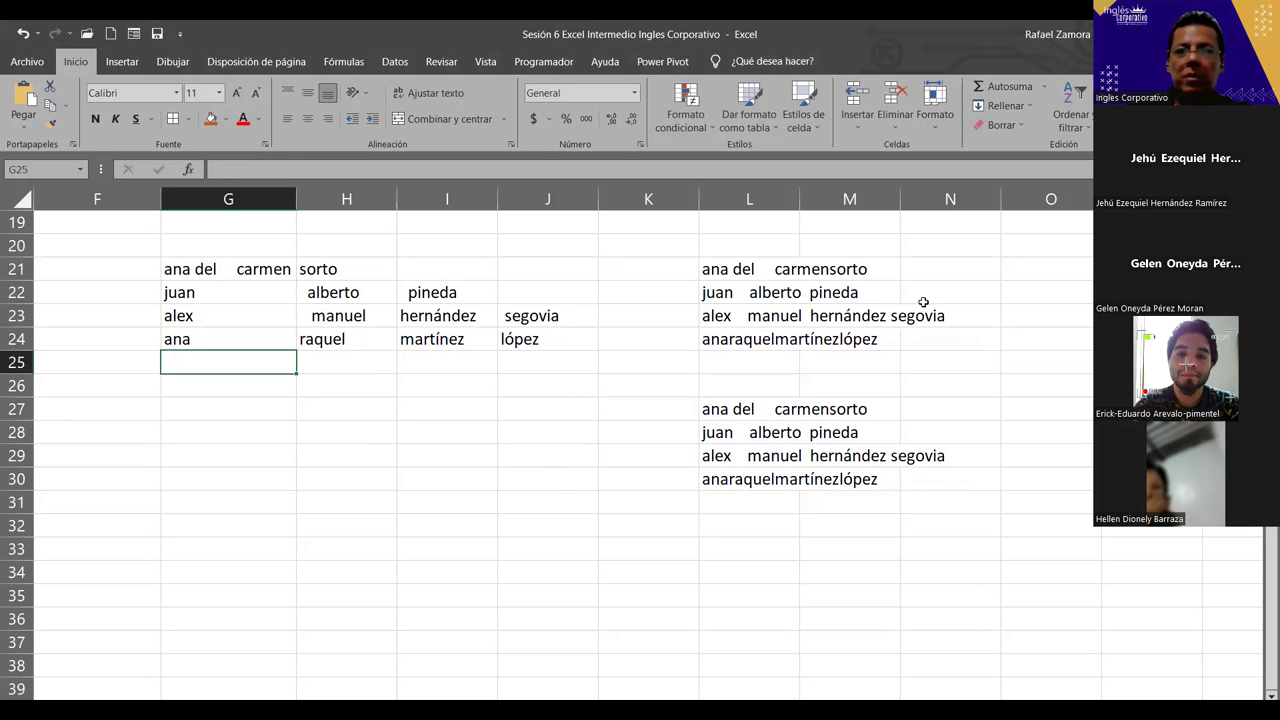
# - Insert a " " separator before H21 in the L21 CONCATENAR formula
pyautogui.click(786, 270)
pyautogui.doubleClick(783, 269)
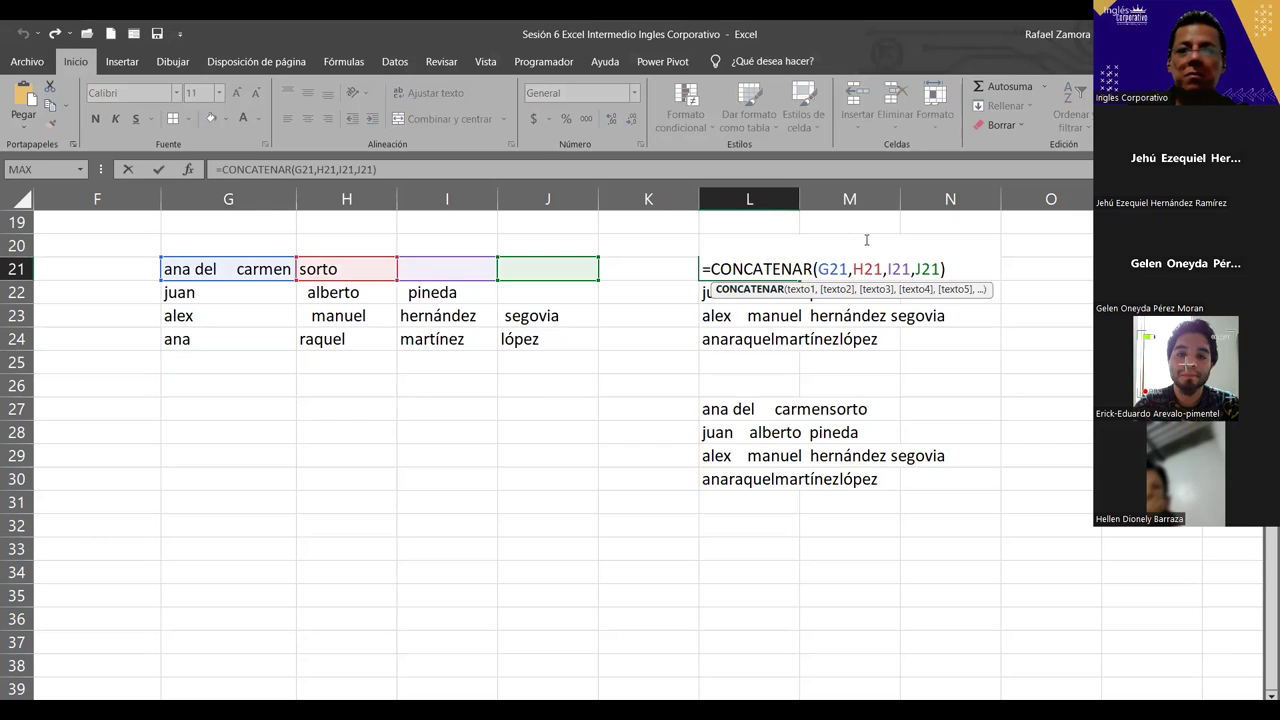
pyautogui.click(853, 268)
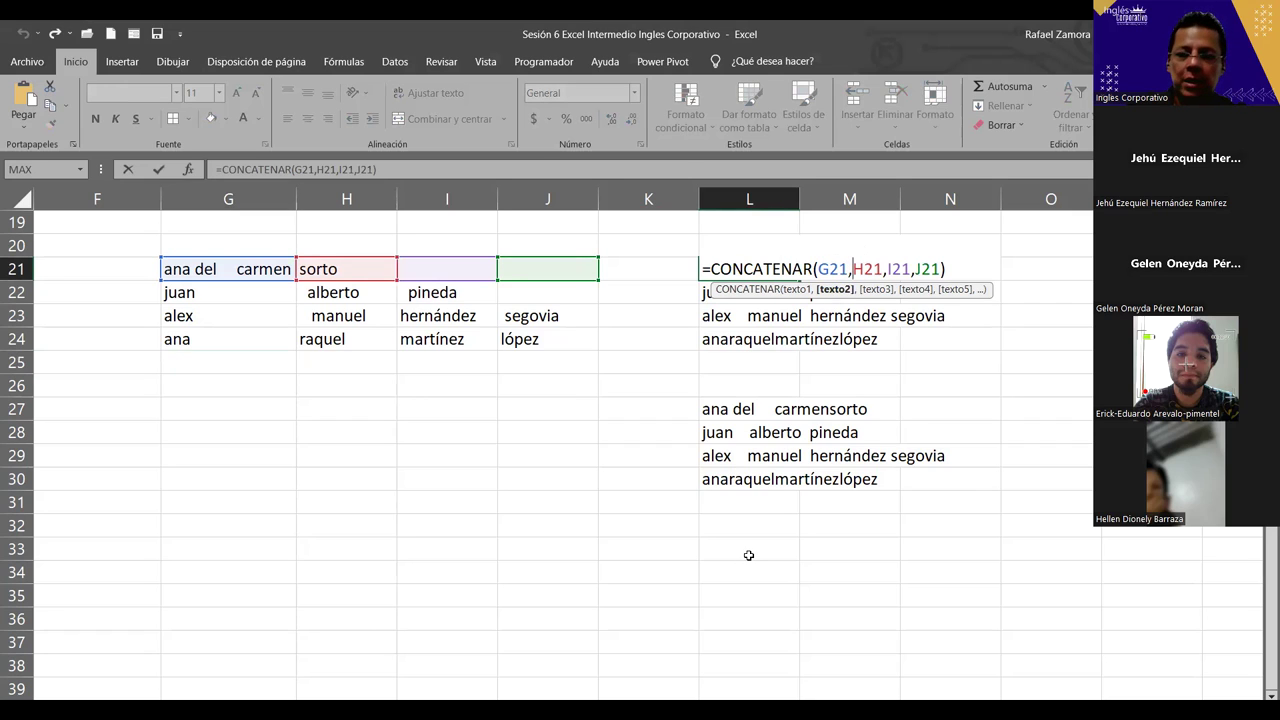
pyautogui.write('[')
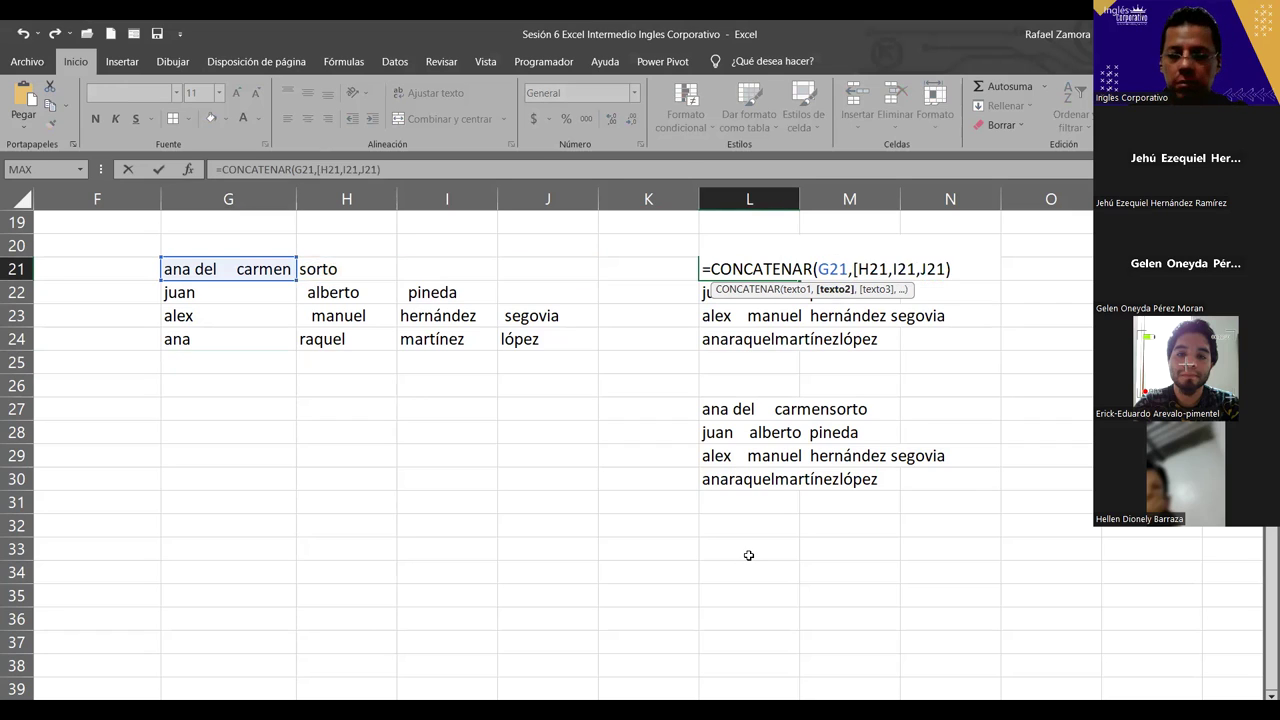
pyautogui.press('BackSpace')
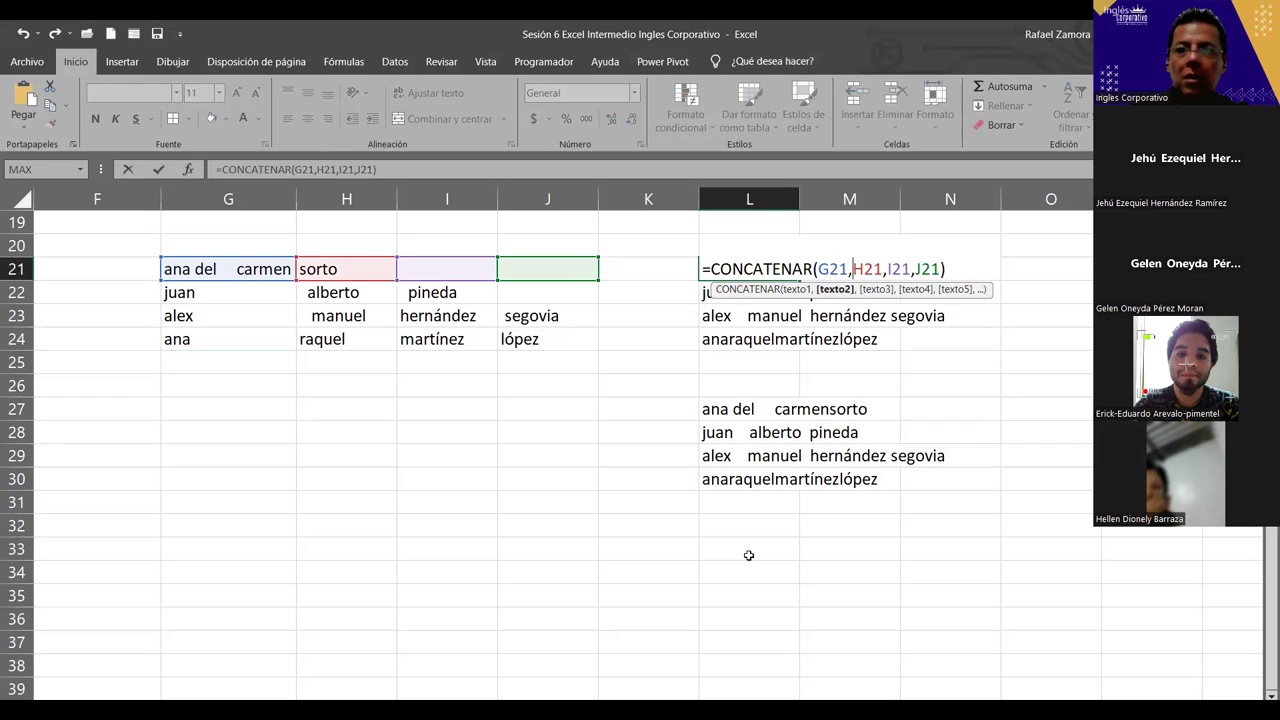
pyautogui.write('[')
pyautogui.press('BackSpace')
pyautogui.write('" ')
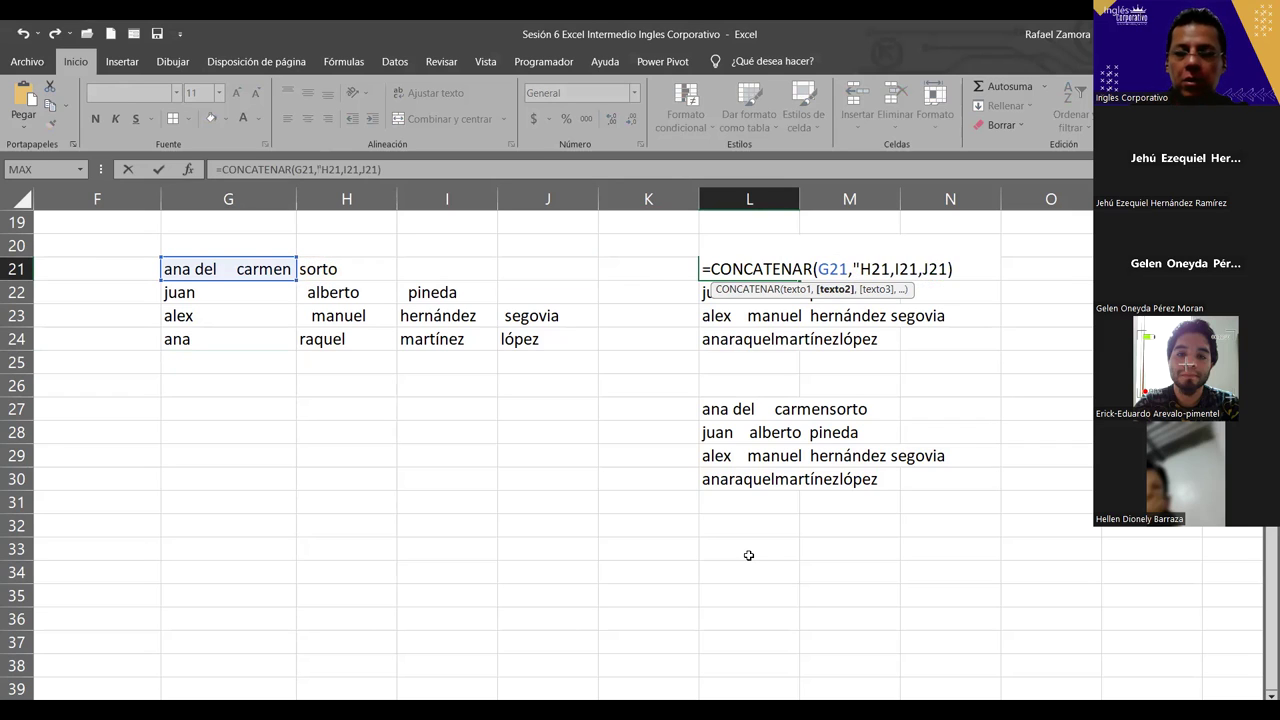
pyautogui.write('"')
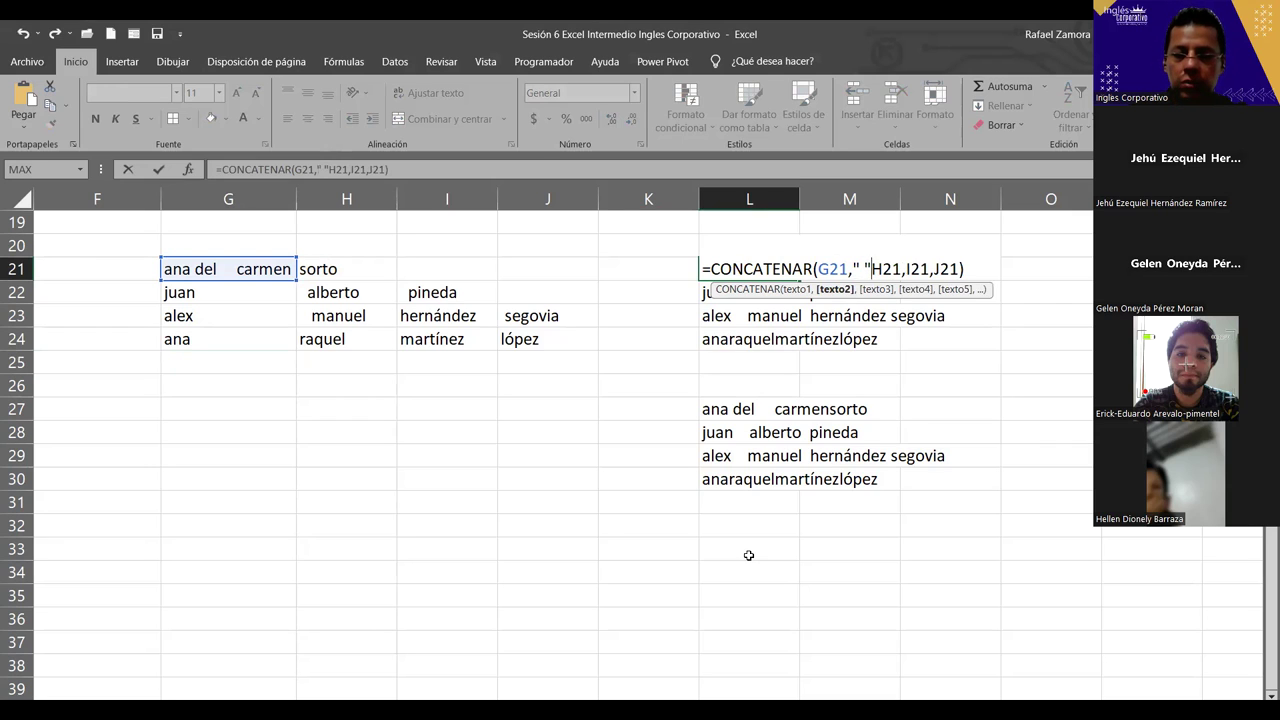
pyautogui.write(',')
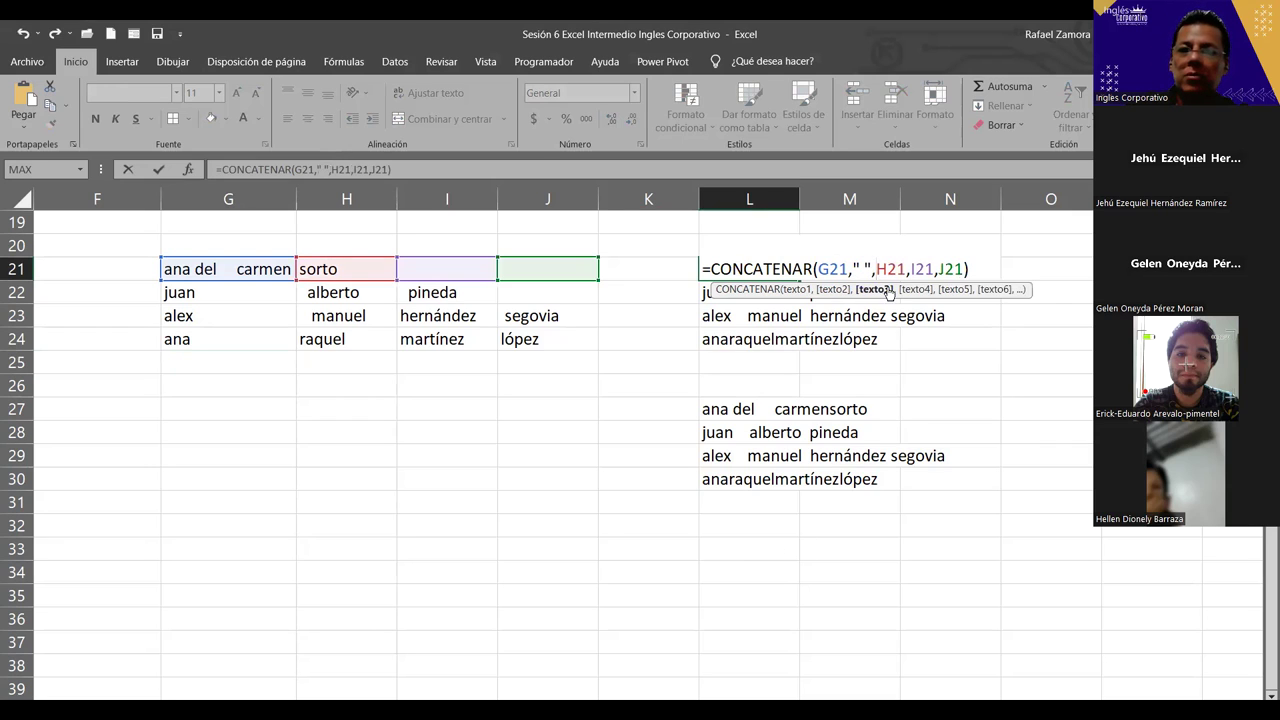
# - Add " " separators before I21 and J21, completing =CONCATENAR(G21," ",H21," ",I21," ",J21)
pyautogui.click(860, 268)
pyautogui.click(907, 268)
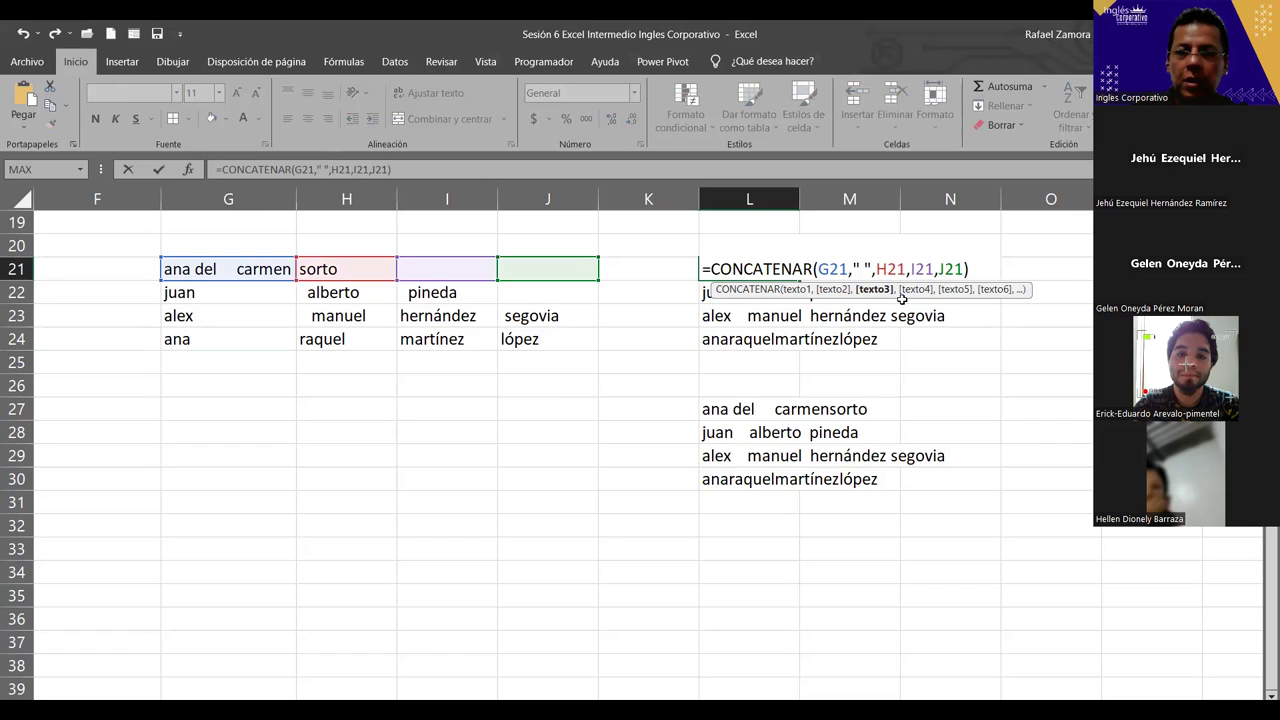
pyautogui.write('," ",H21,')
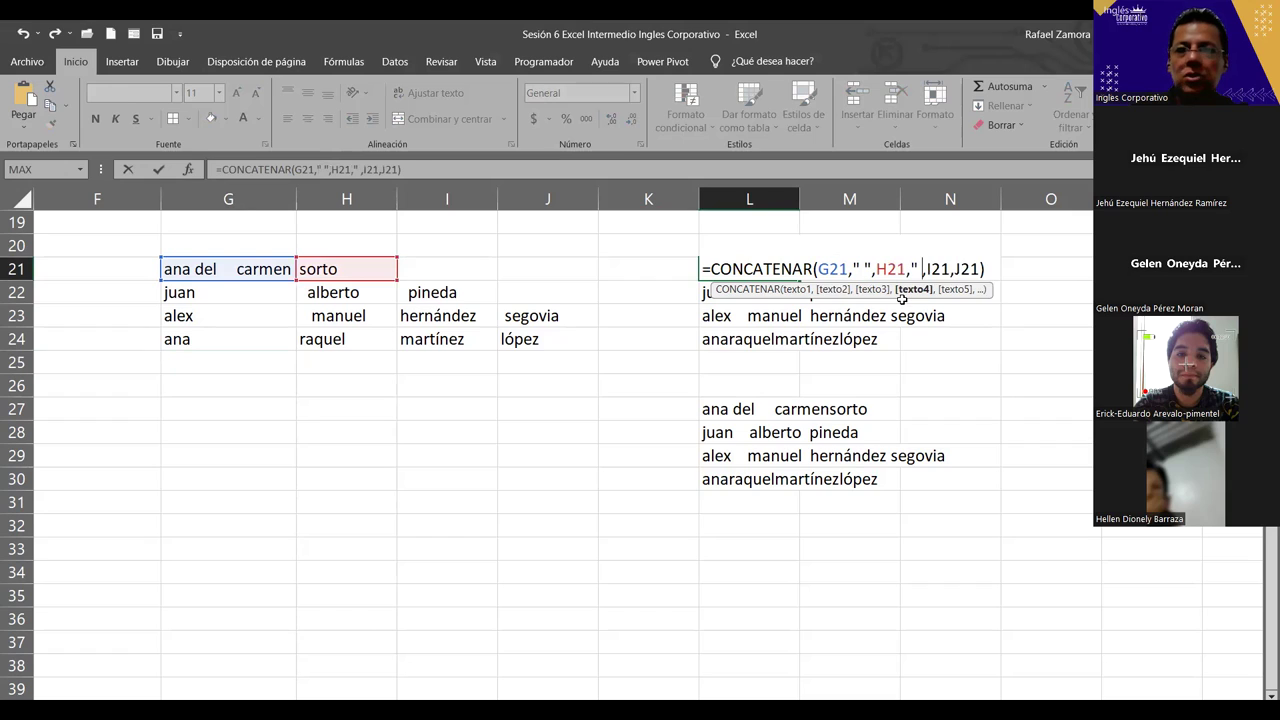
pyautogui.write('"')
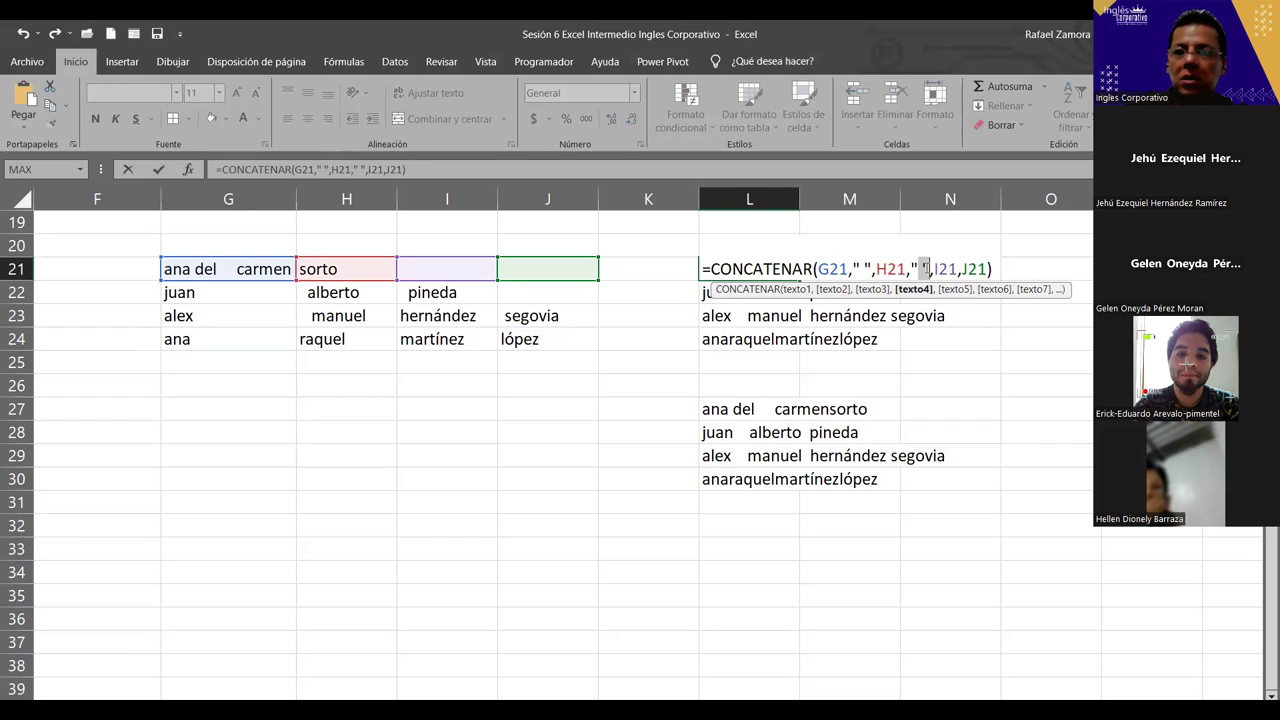
pyautogui.click(963, 268)
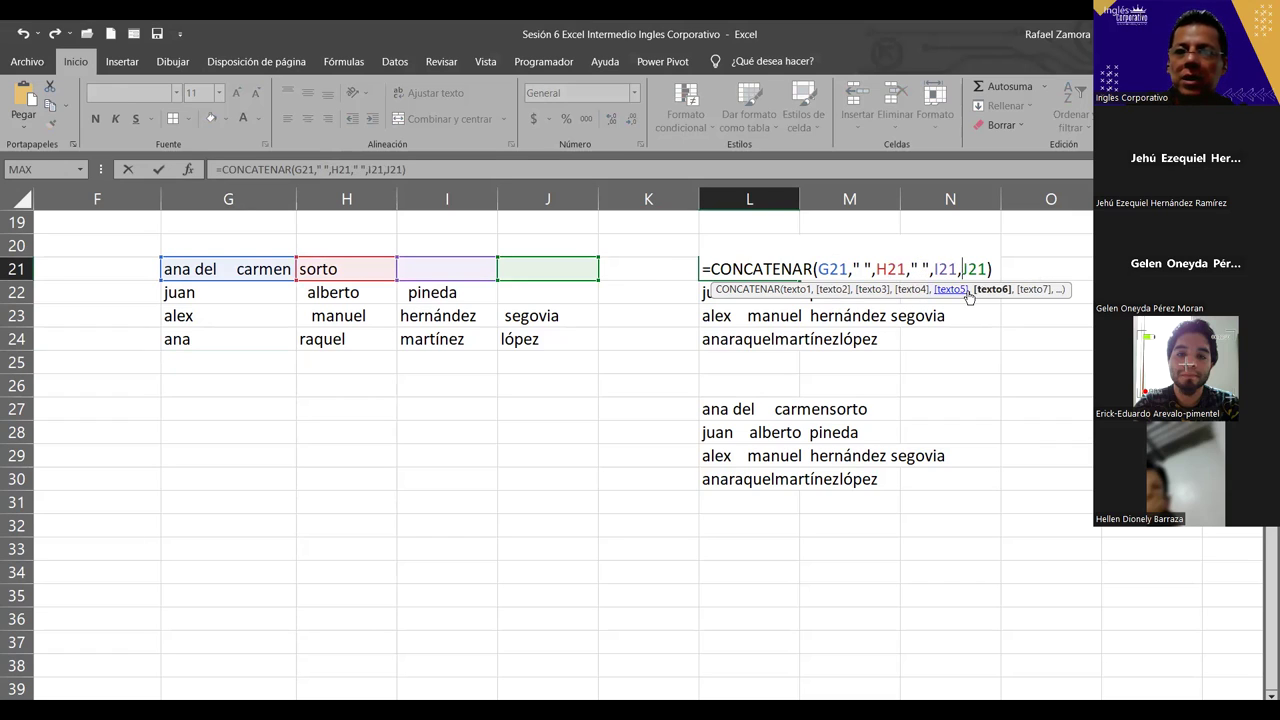
pyautogui.write('"')
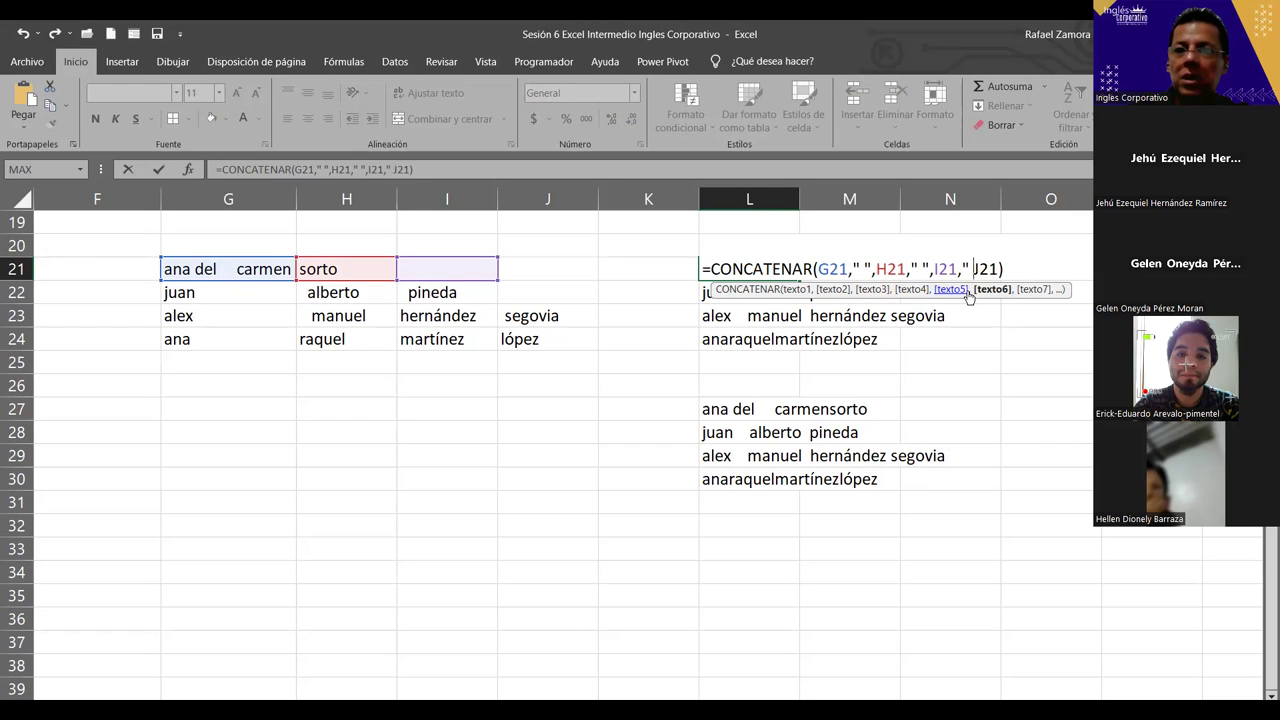
pyautogui.write('"')
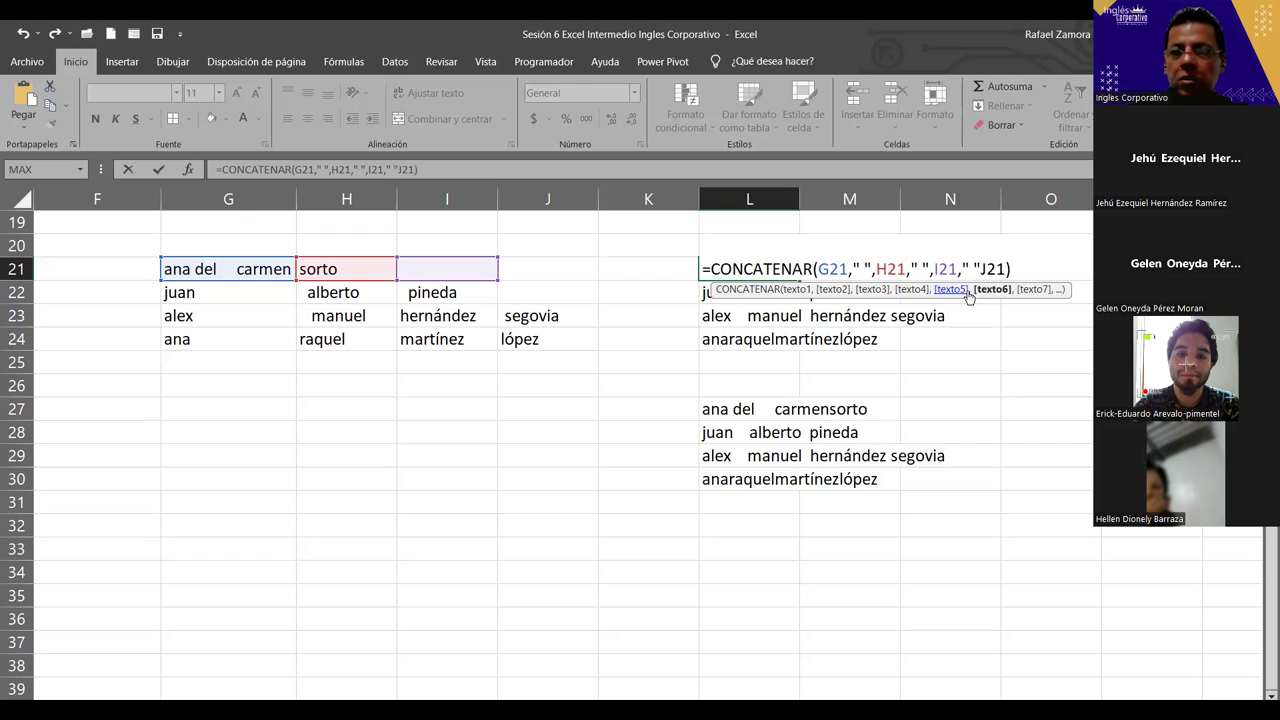
pyautogui.write(',')
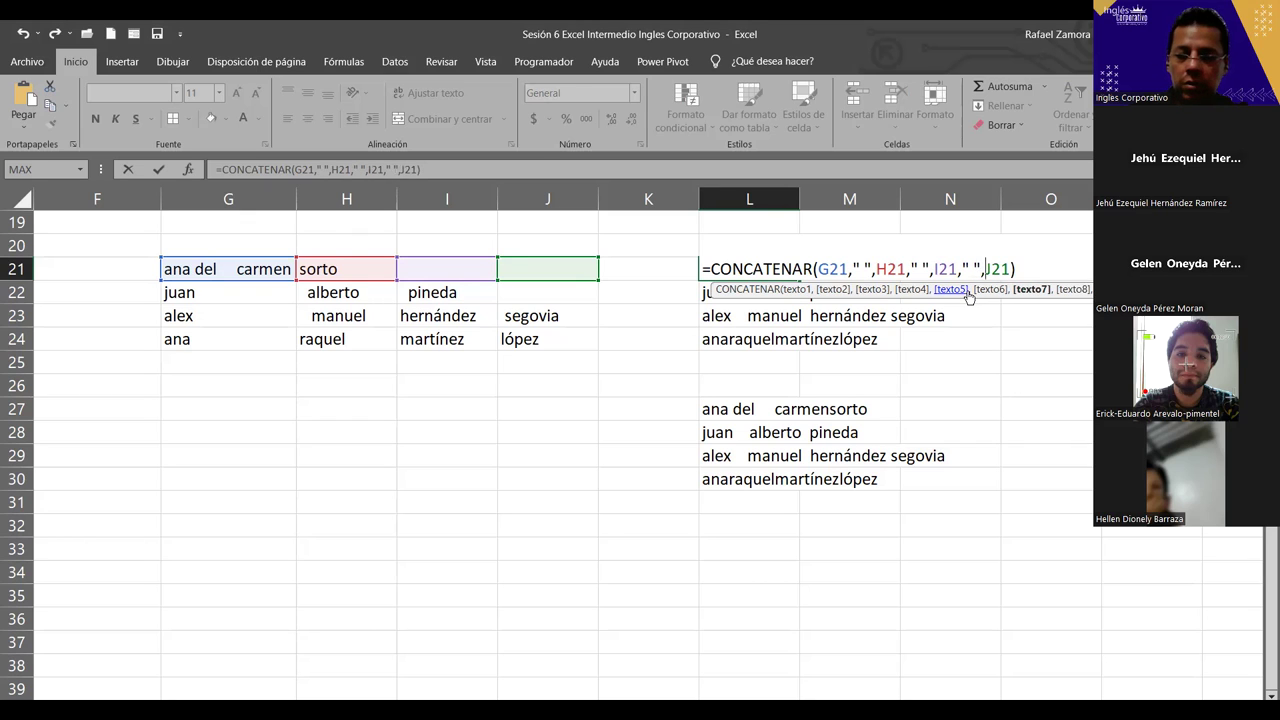
pyautogui.press('Return')
# - Fill the spaced L21 joining formula down through L24
pyautogui.click(790, 268)
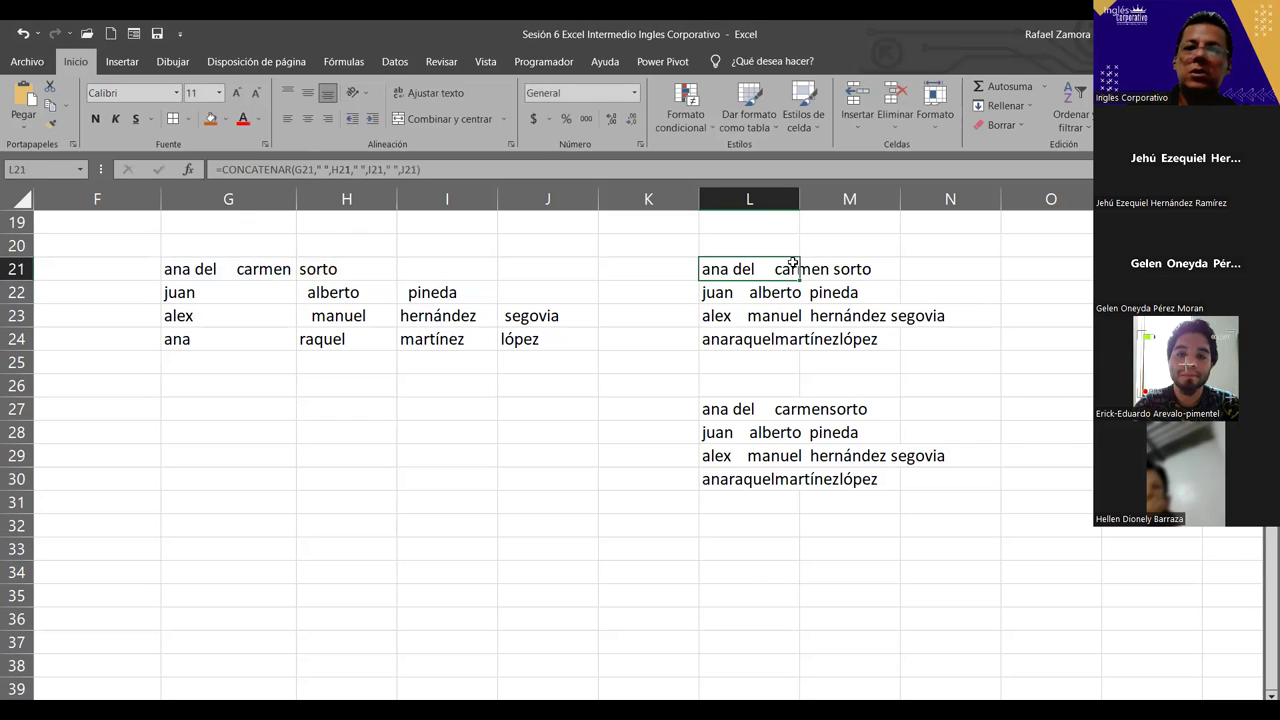
pyautogui.moveTo(800, 279); pyautogui.dragTo(798, 346)
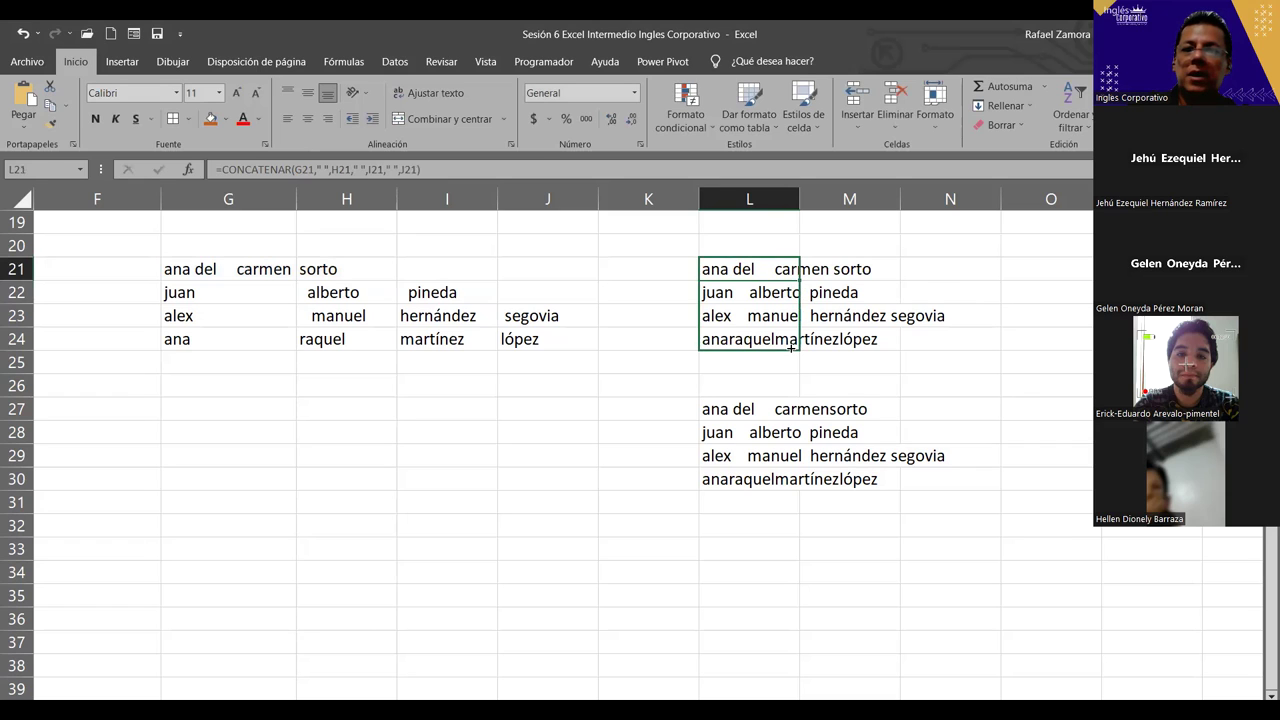
pyautogui.click(860, 520)
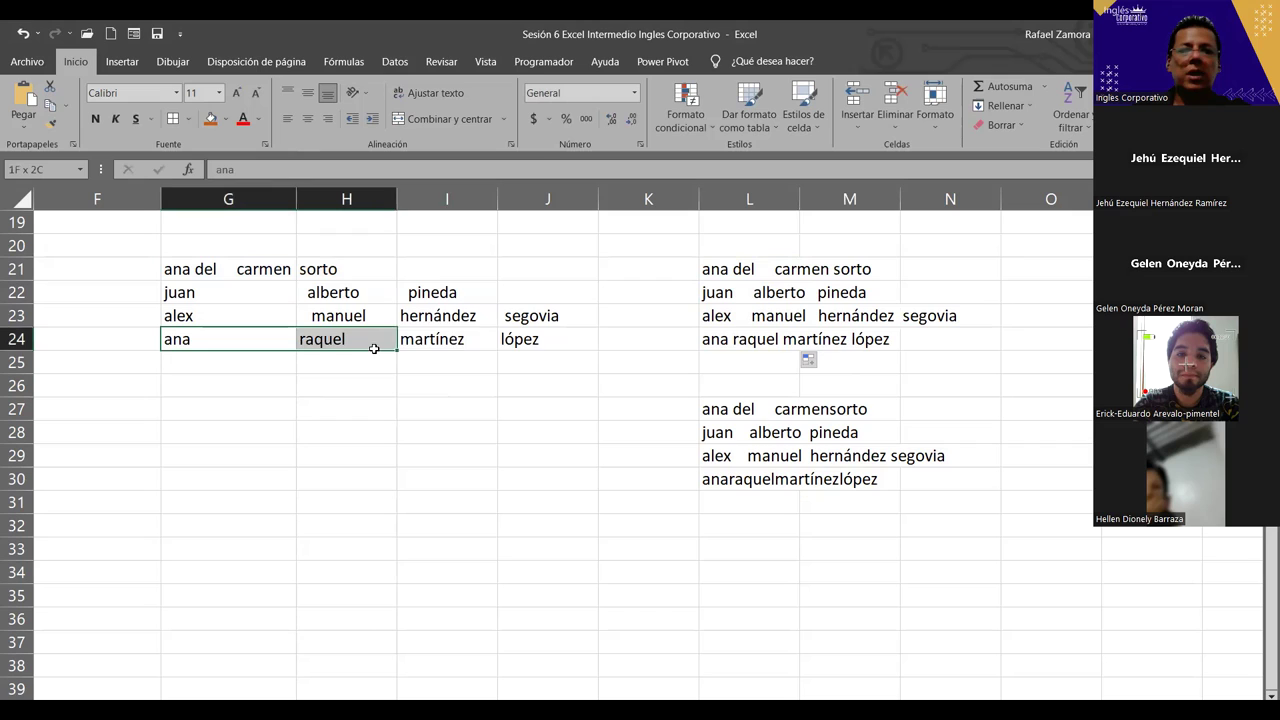
# - Clear the unspaced CONCAT test results in L27:L30
pyautogui.moveTo(197, 341); pyautogui.dragTo(530, 341)
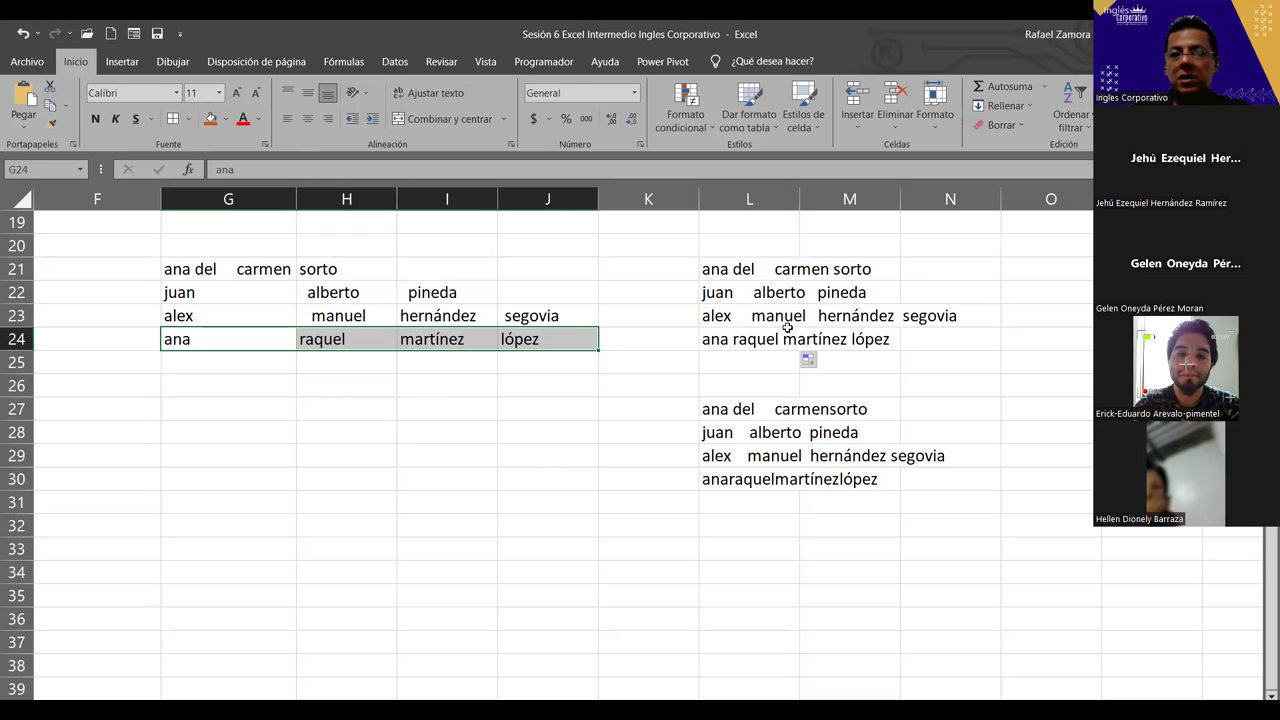
pyautogui.moveTo(748, 404); pyautogui.dragTo(752, 476)
pyautogui.click(749, 409)
pyautogui.moveTo(749, 409); pyautogui.dragTo(750, 493)
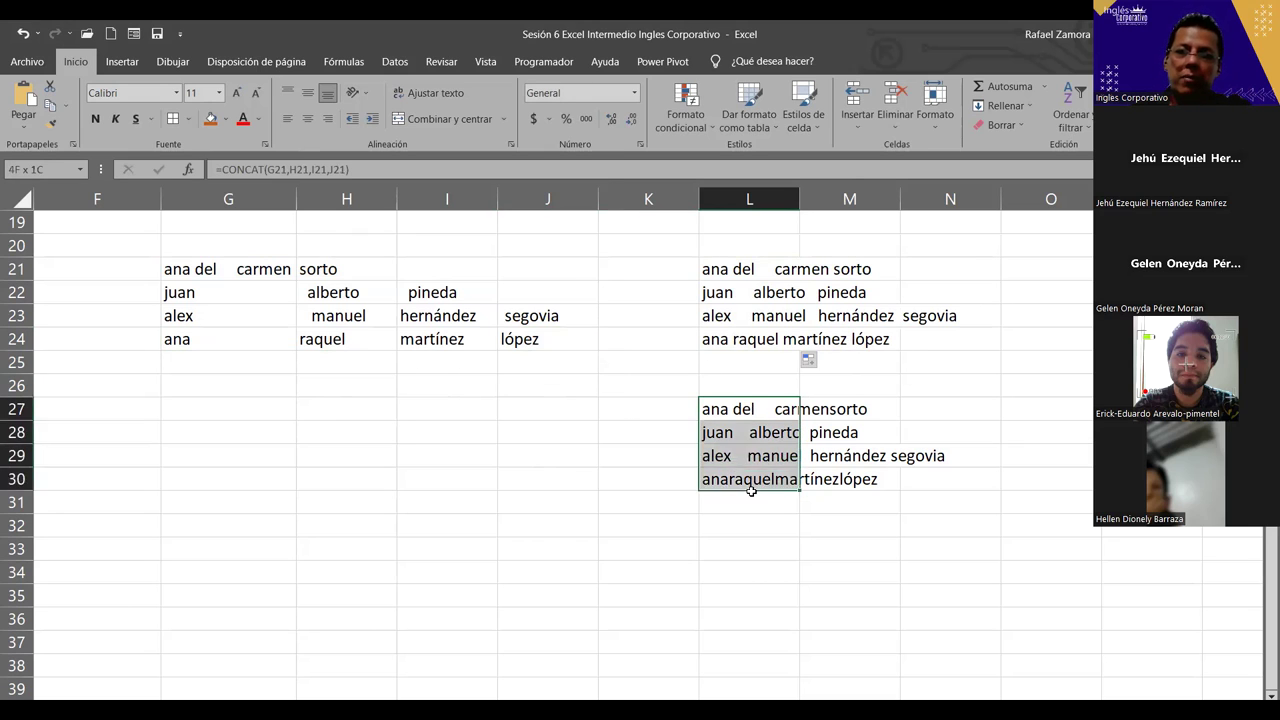
pyautogui.press('Delete')
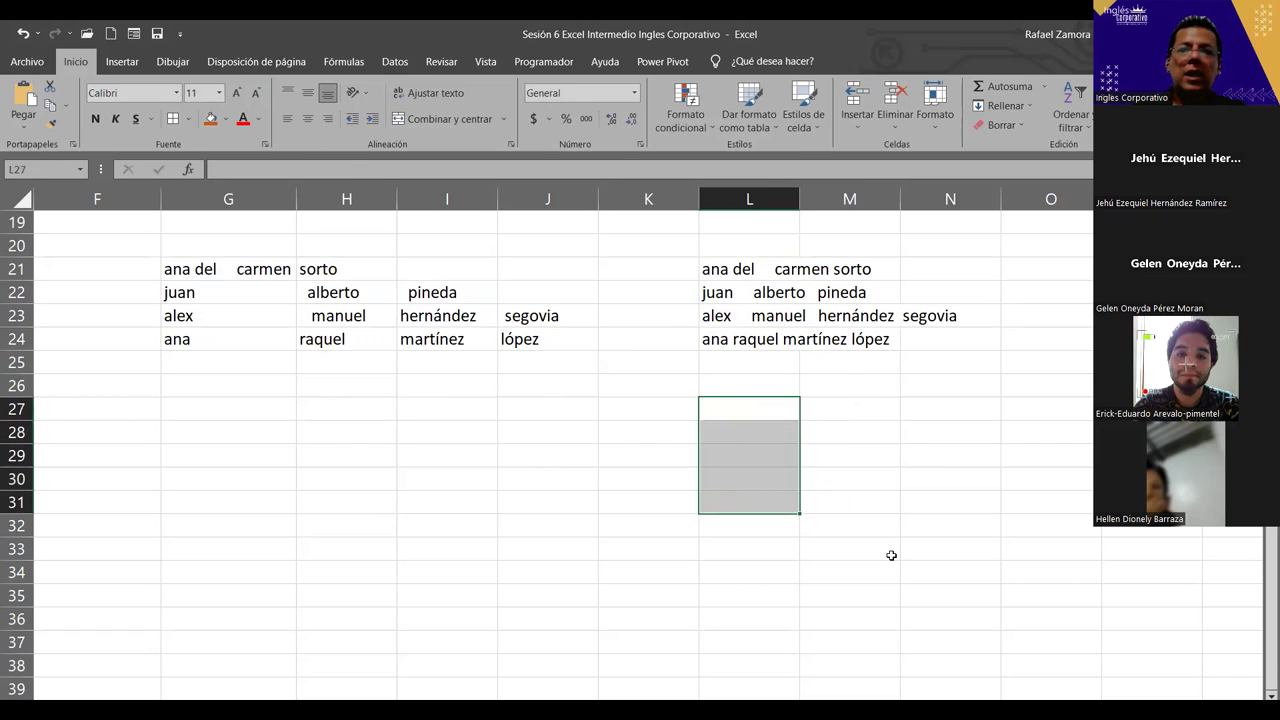
pyautogui.click(891, 555)
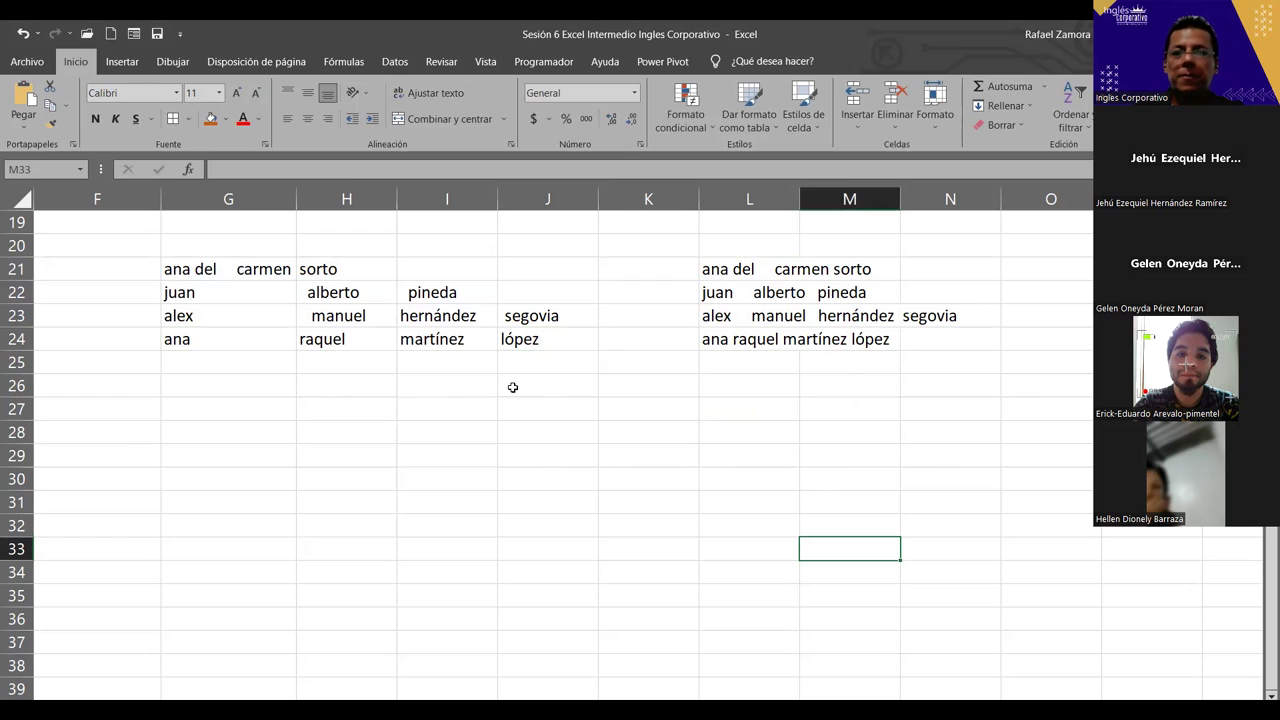
pyautogui.click(767, 268)
pyautogui.click(760, 339)
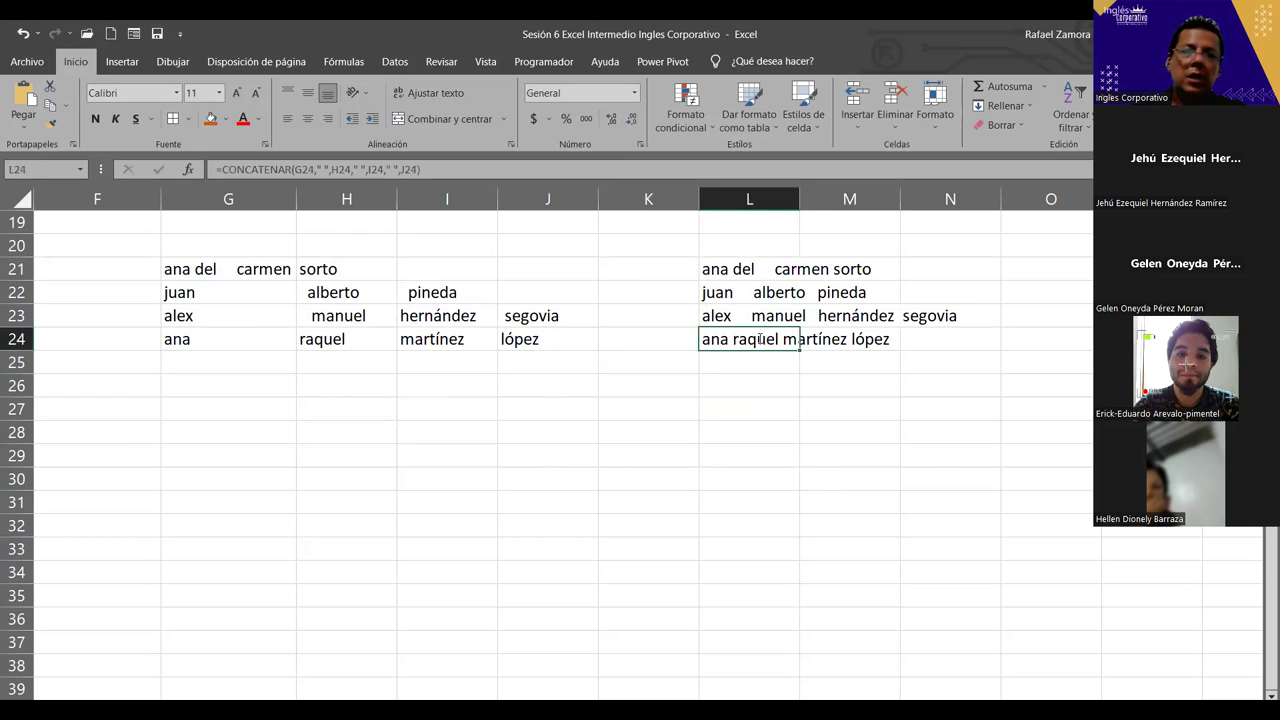
pyautogui.doubleClick(760, 339)
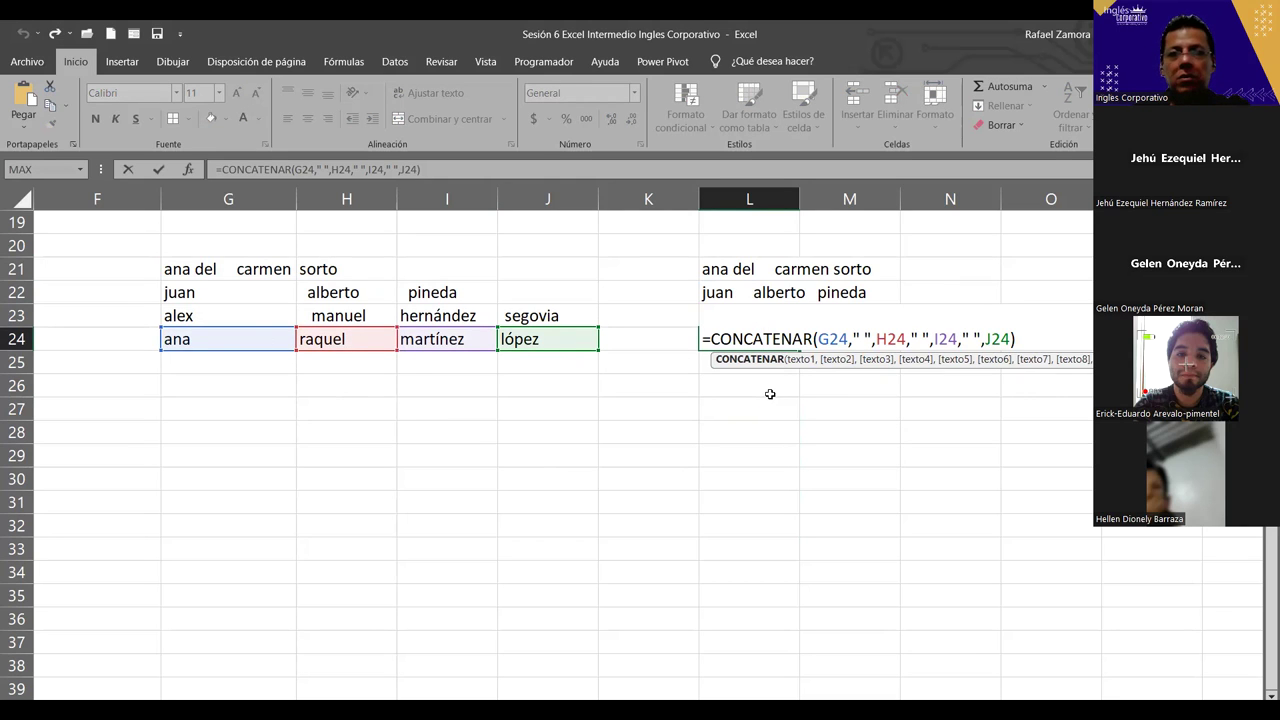
pyautogui.press('Escape')
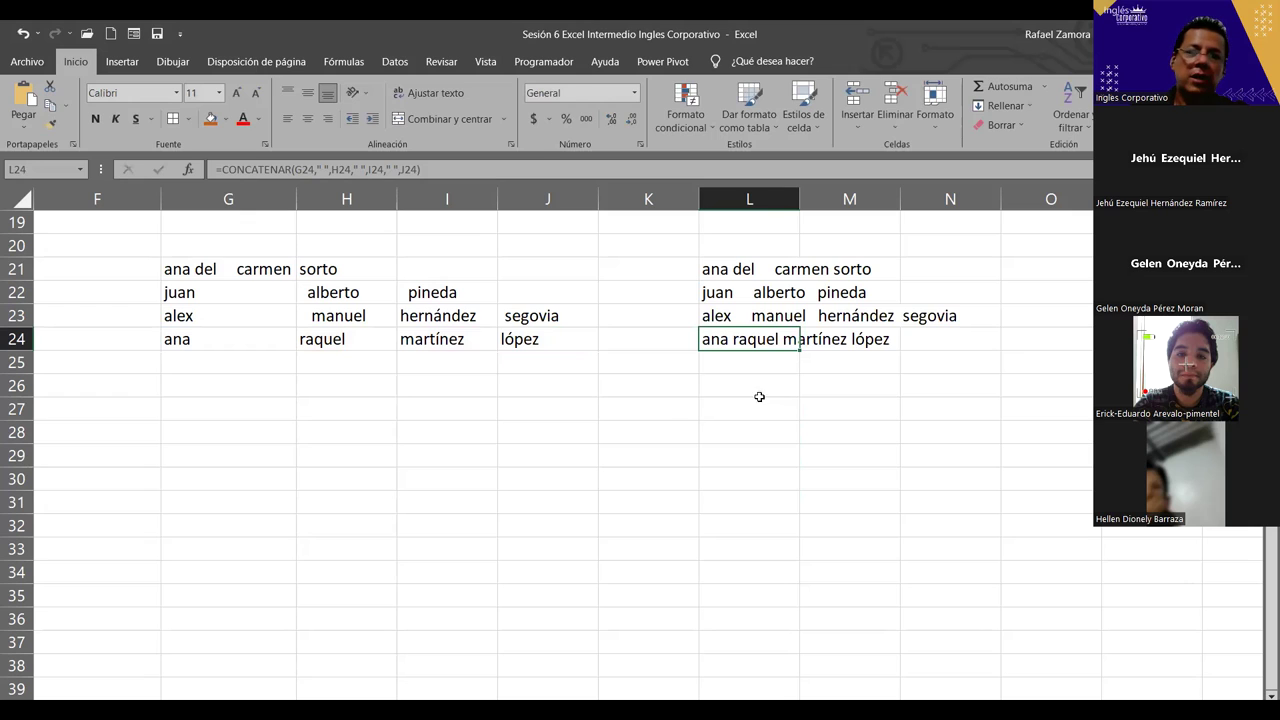
pyautogui.doubleClick(752, 340)
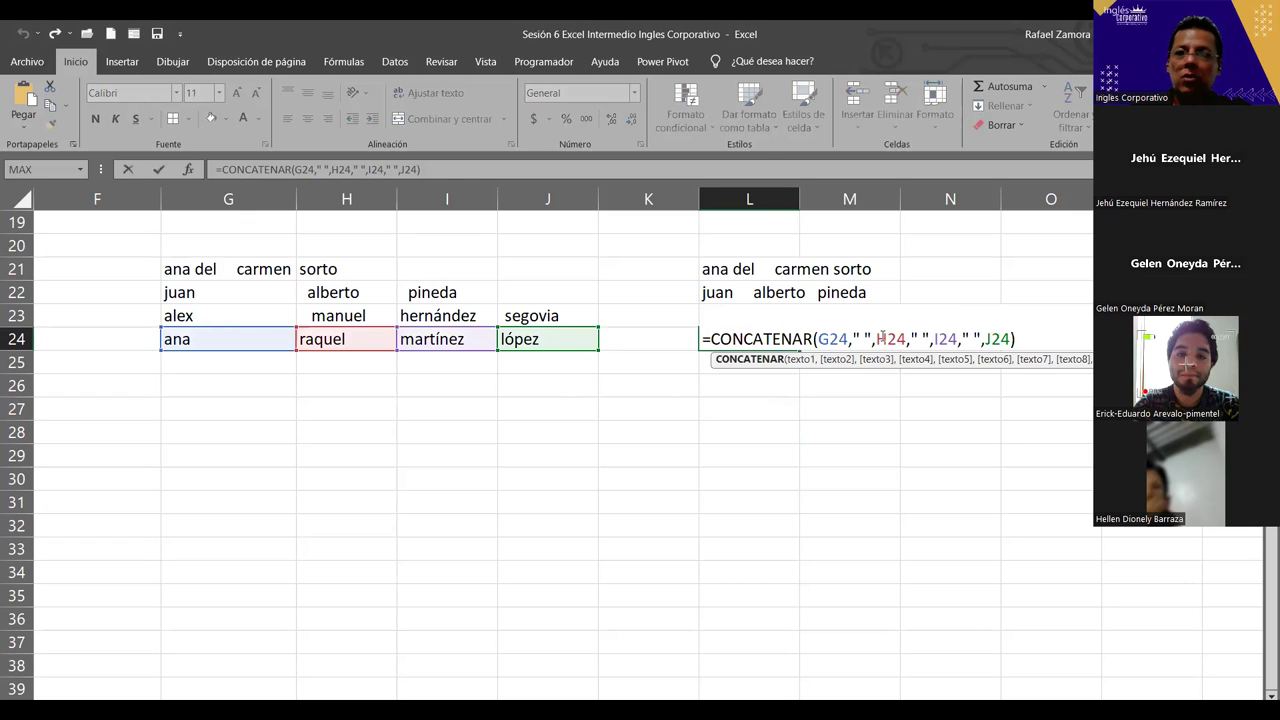
pyautogui.press('Escape')
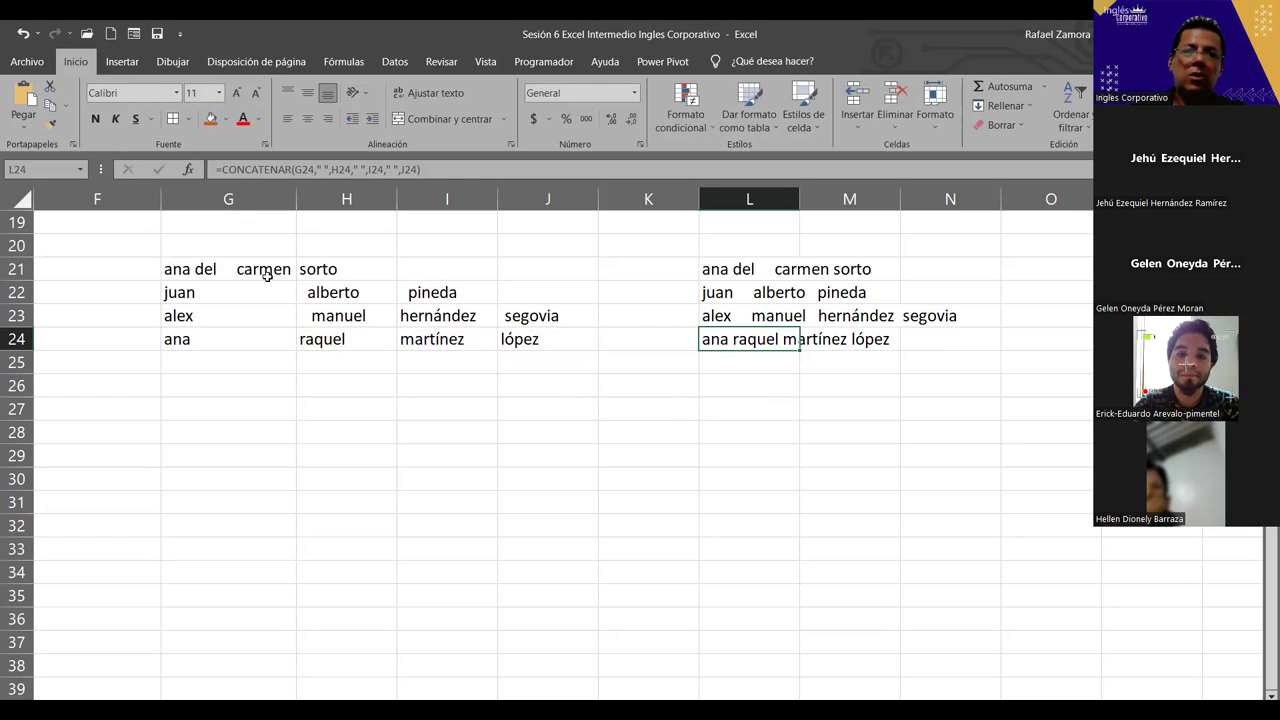
pyautogui.click(258, 270)
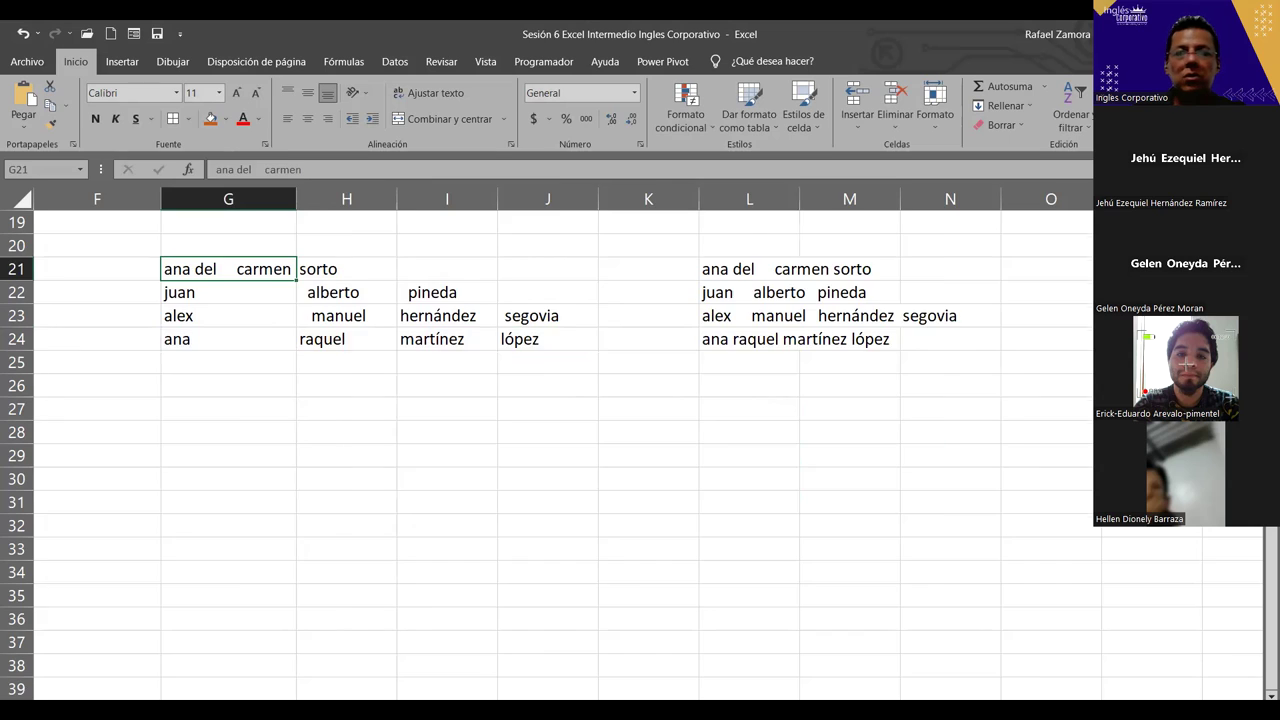
pyautogui.click(1234, 671)
pyautogui.moveTo(1174, 692)
pyautogui.mouseDown()
pyautogui.moveTo(1087, 688)
pyautogui.moveTo(1149, 690)
pyautogui.mouseUp()
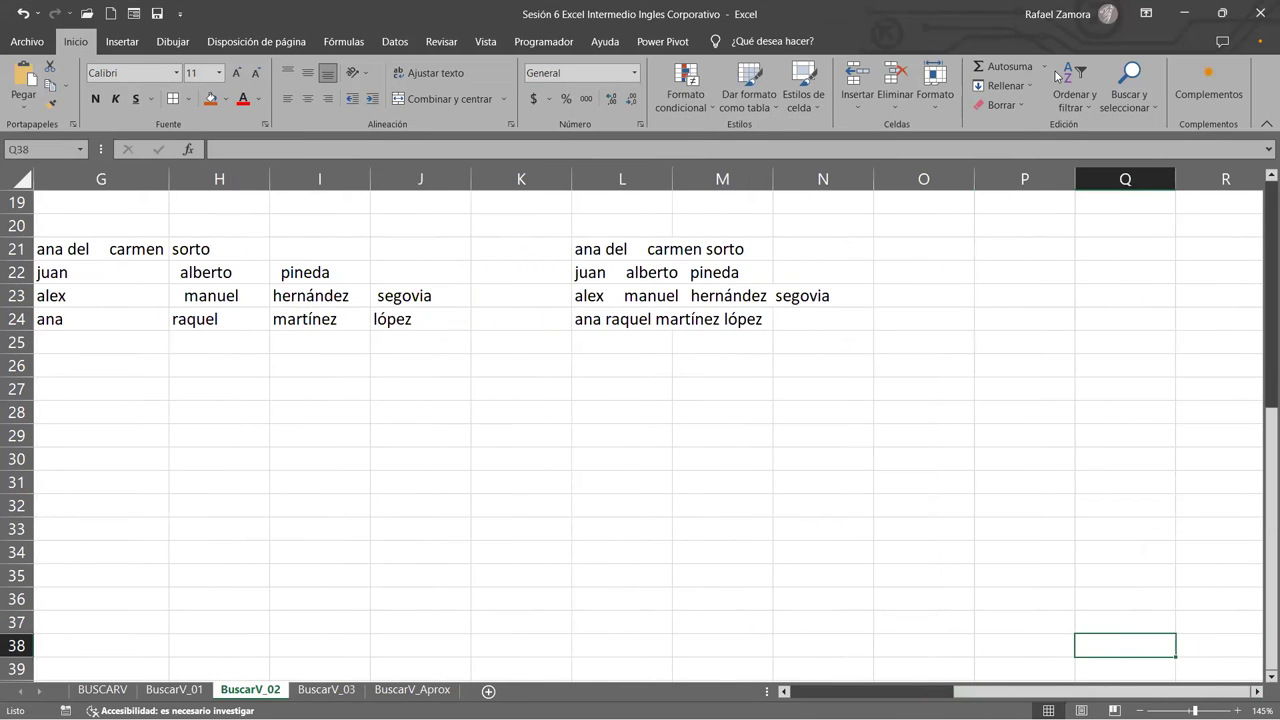
# - Enter =ESPACIOS(L21) in O21 and fill it down to O24
pyautogui.click(923, 249)
pyautogui.write('=')
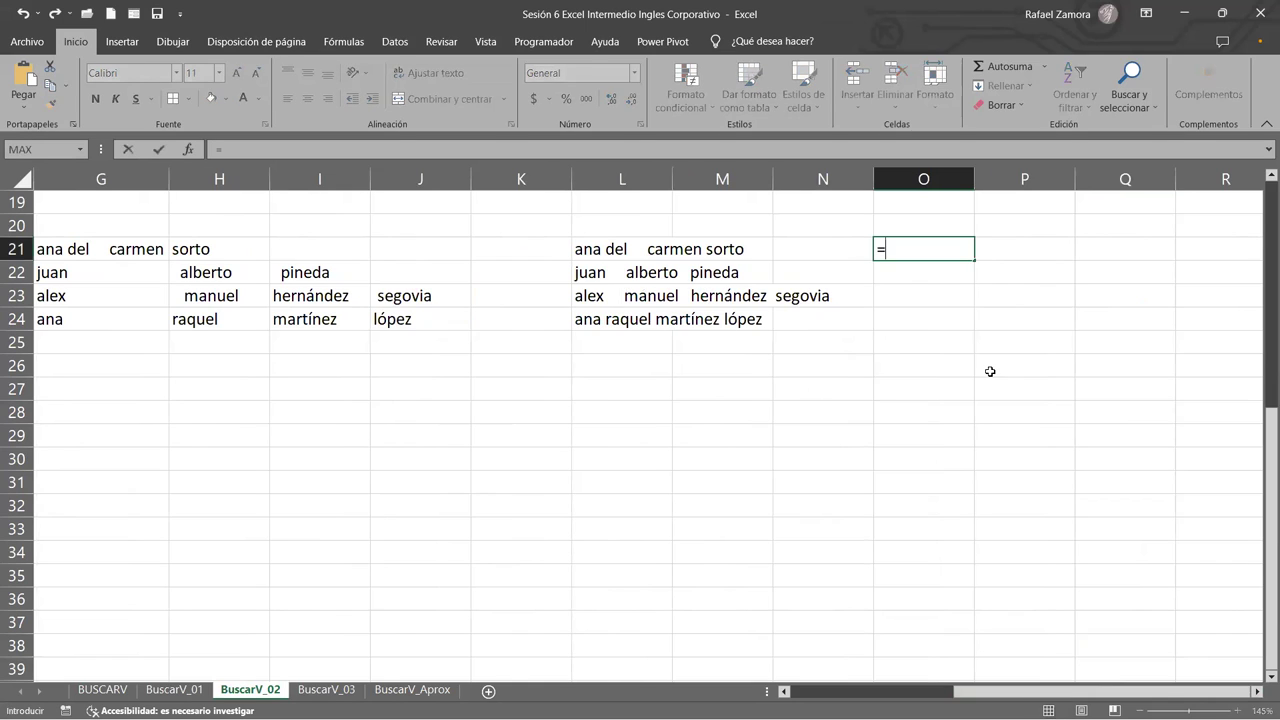
pyautogui.write('espa')
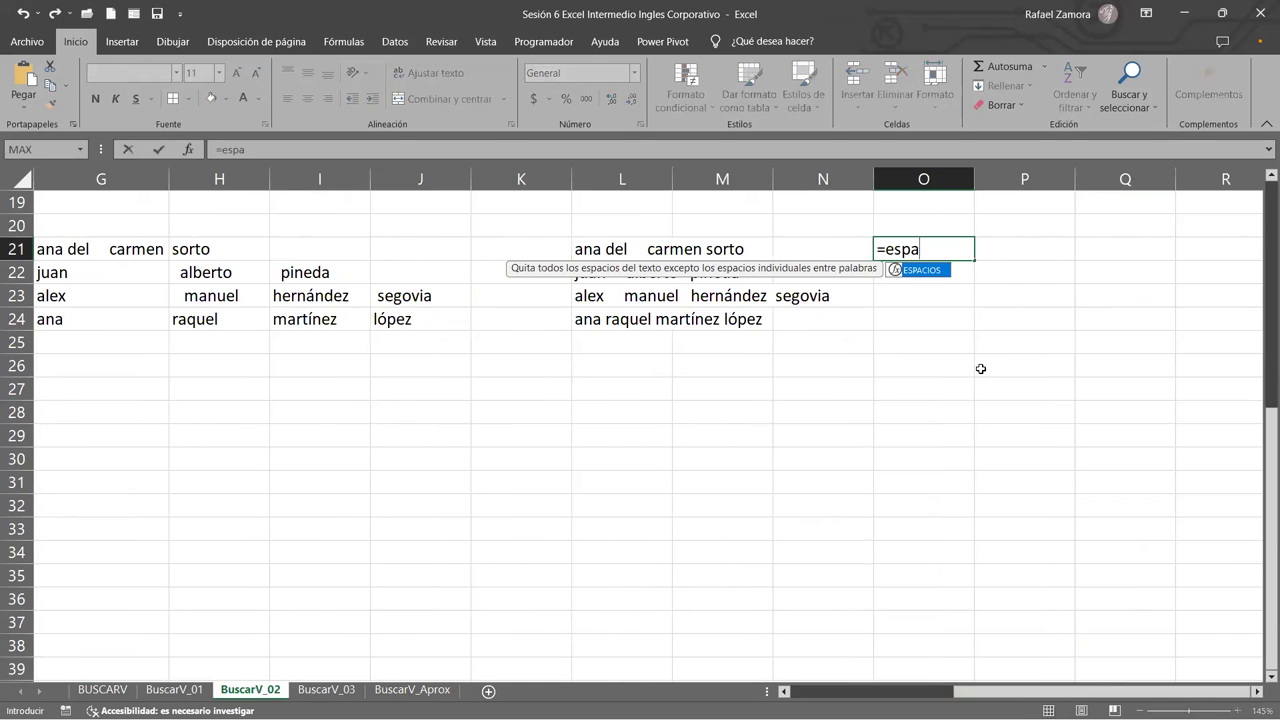
pyautogui.press('Tab')
pyautogui.click(622, 249)
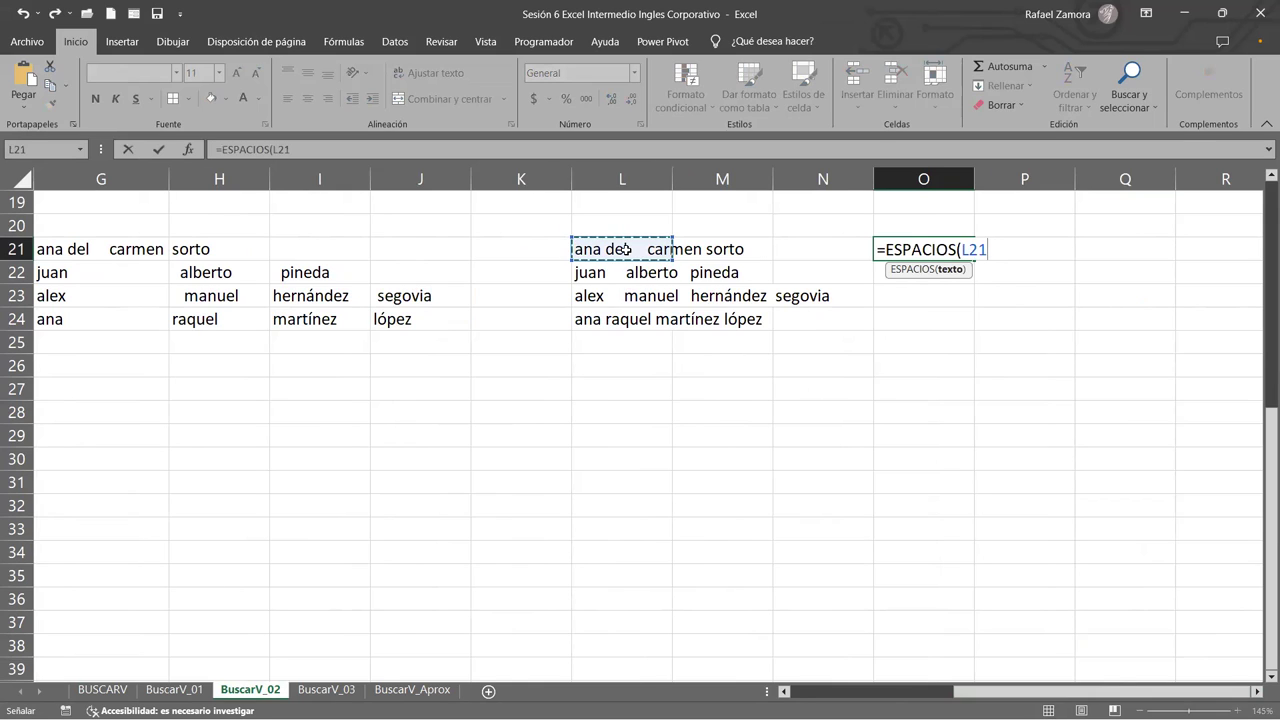
pyautogui.write('(')
pyautogui.write(')')
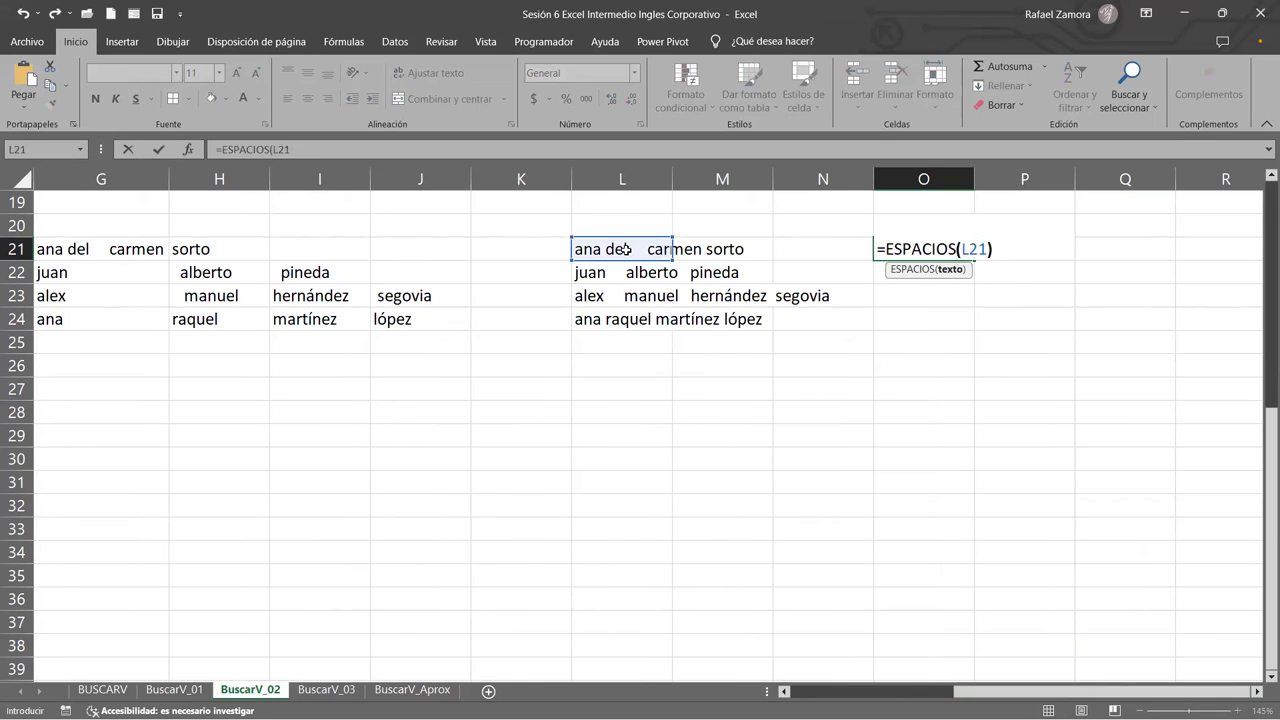
pyautogui.press('Return')
pyautogui.click(947, 246)
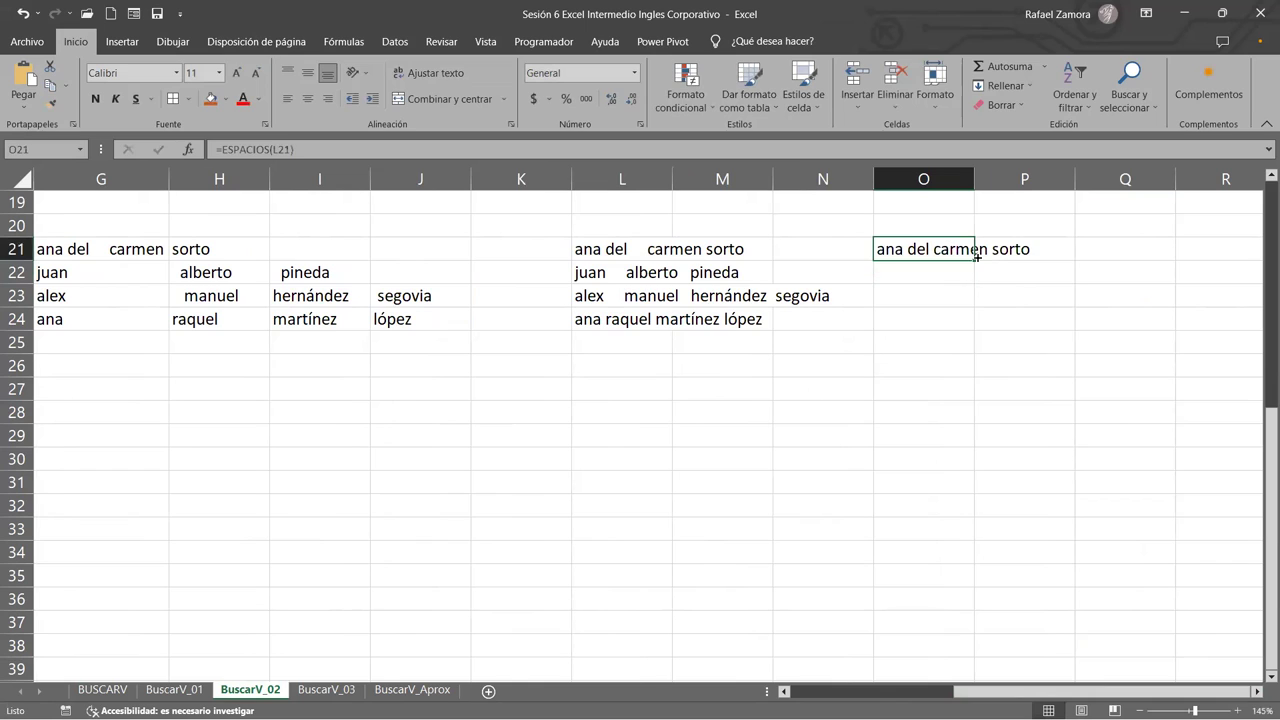
pyautogui.moveTo(974, 259); pyautogui.dragTo(960, 330)
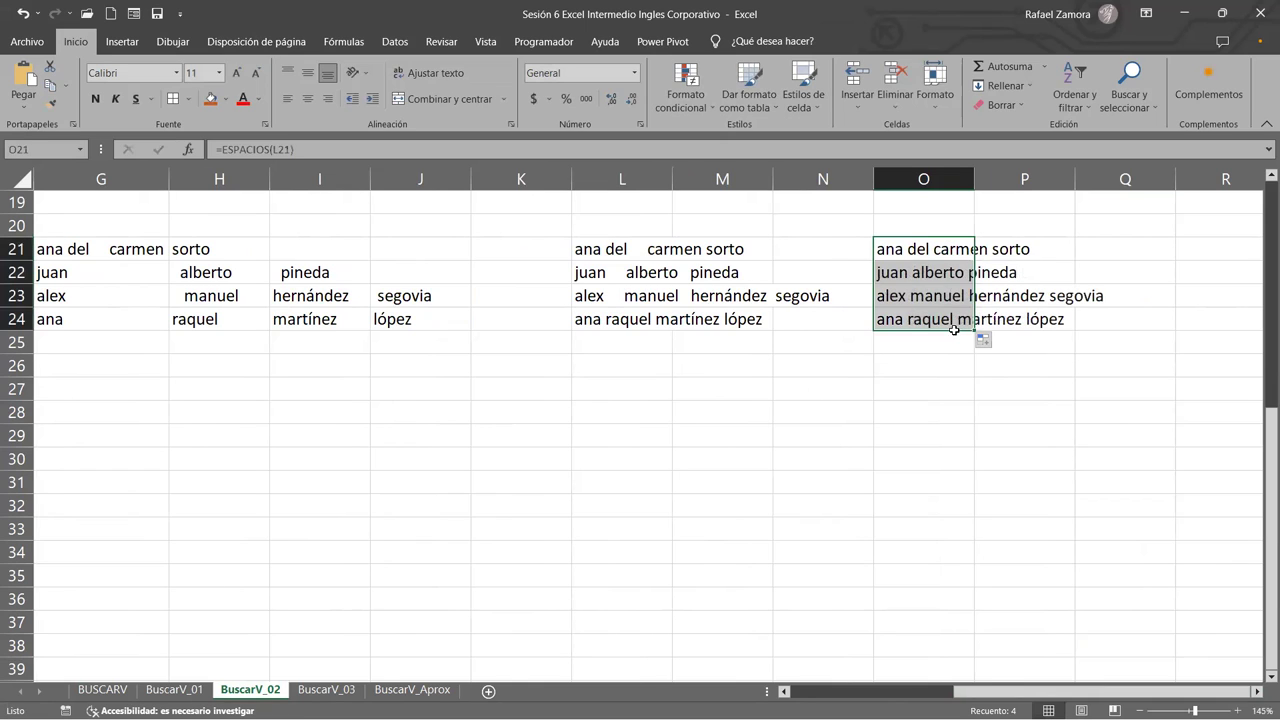
pyautogui.click(963, 438)
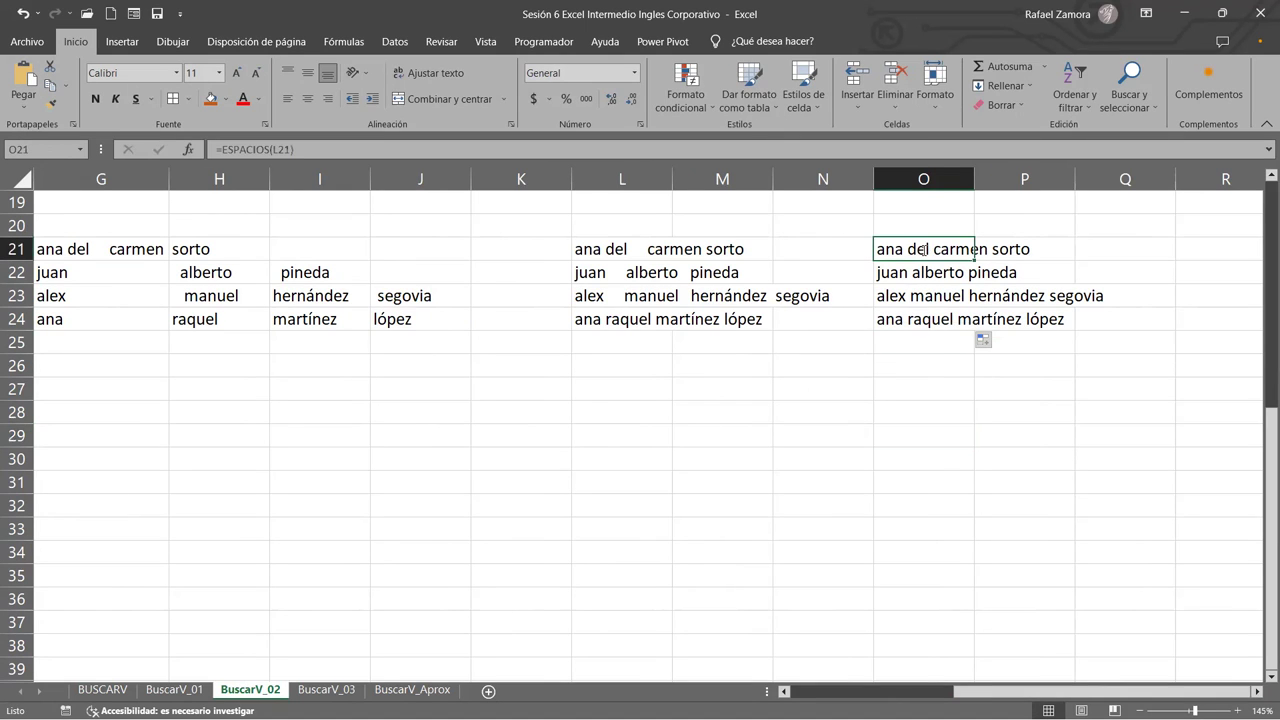
pyautogui.doubleClick(962, 249)
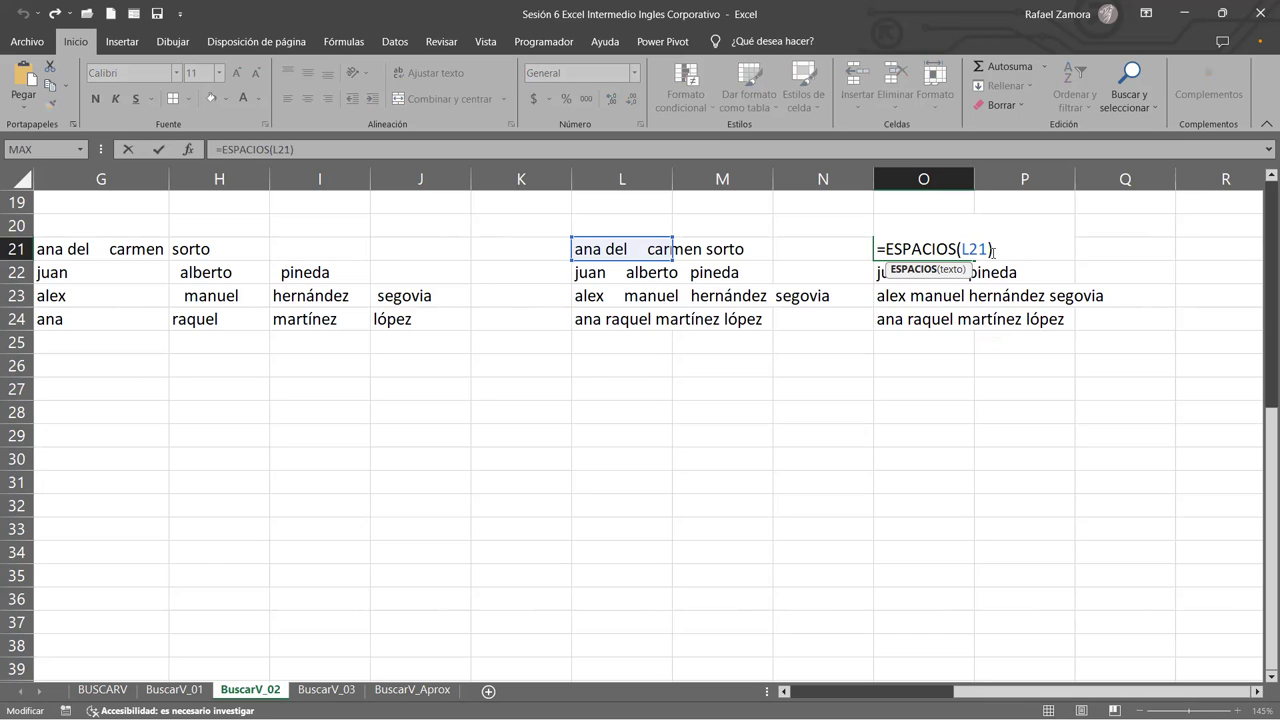
pyautogui.press('Return')
pyautogui.click(92, 247)
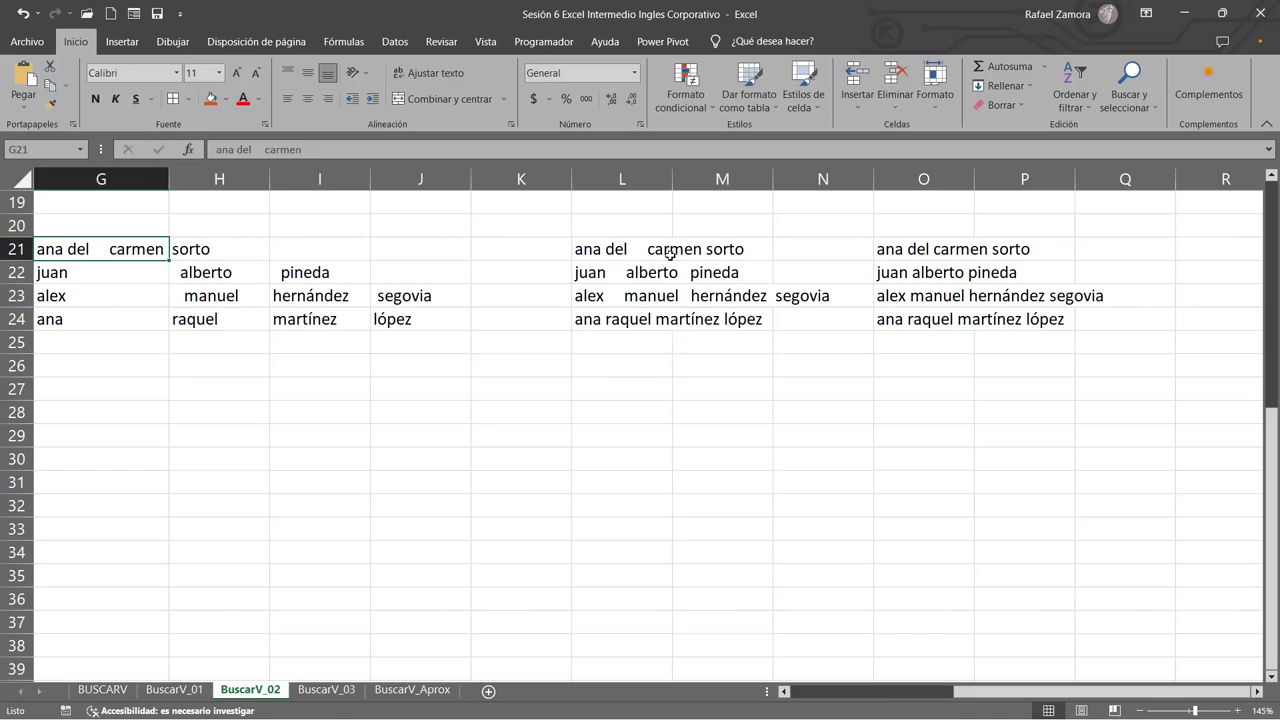
pyautogui.doubleClick(632, 249)
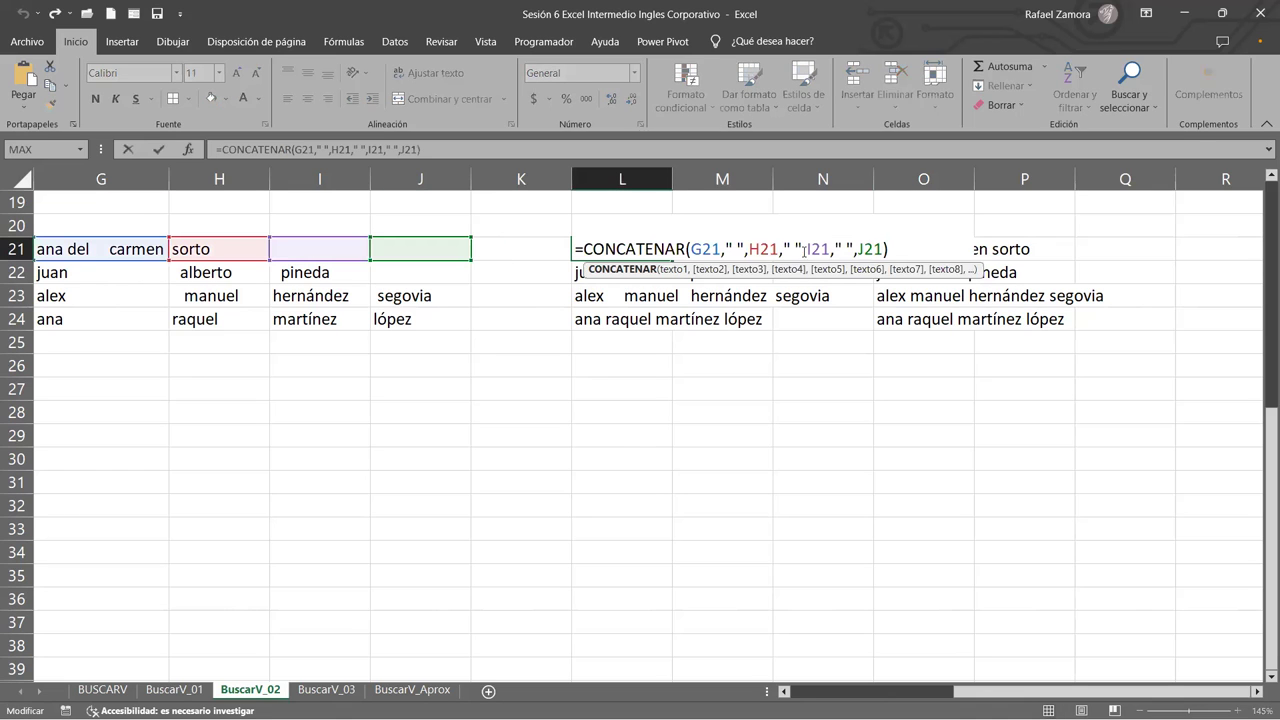
pyautogui.press('Escape')
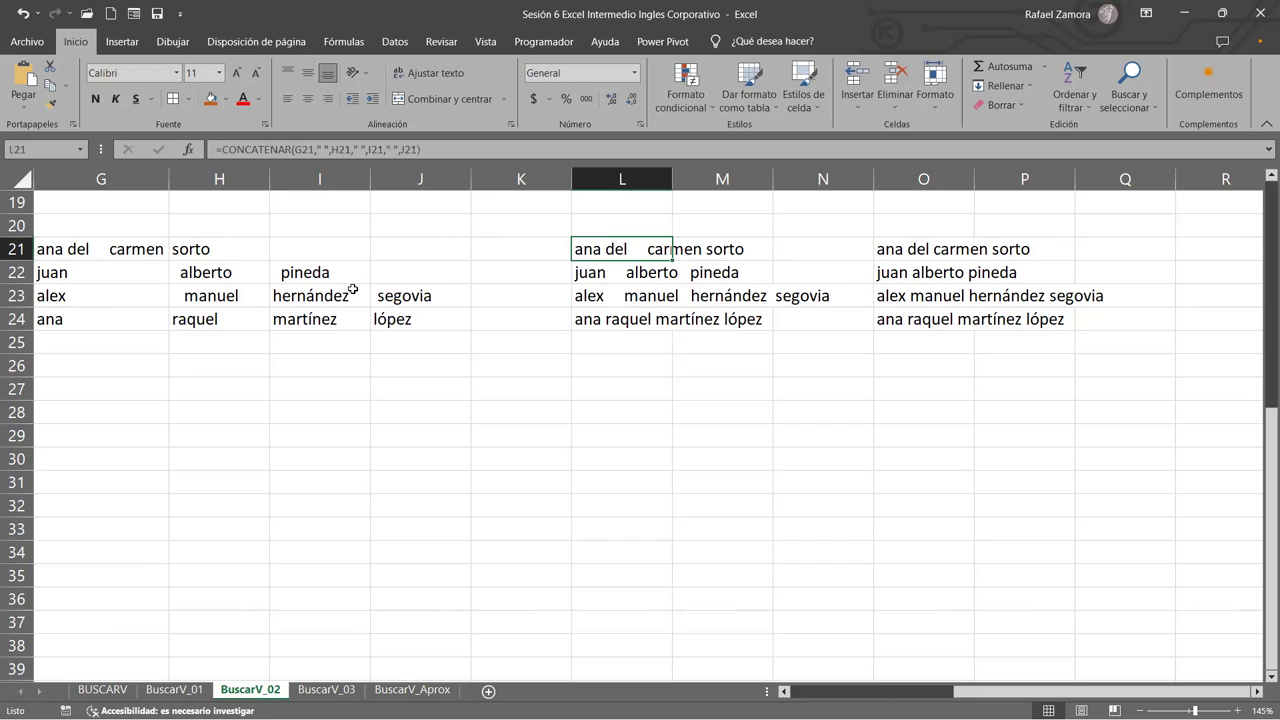
pyautogui.click(127, 275)
pyautogui.doubleClick(127, 275)
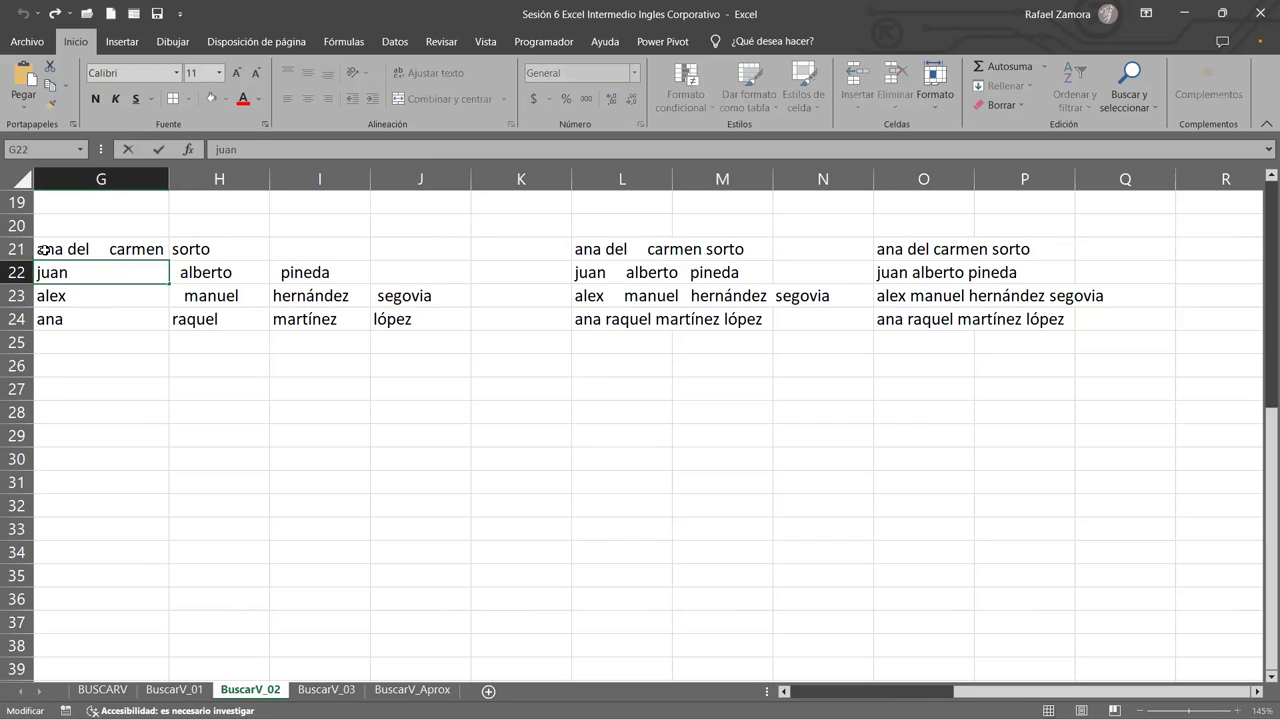
pyautogui.press('Escape')
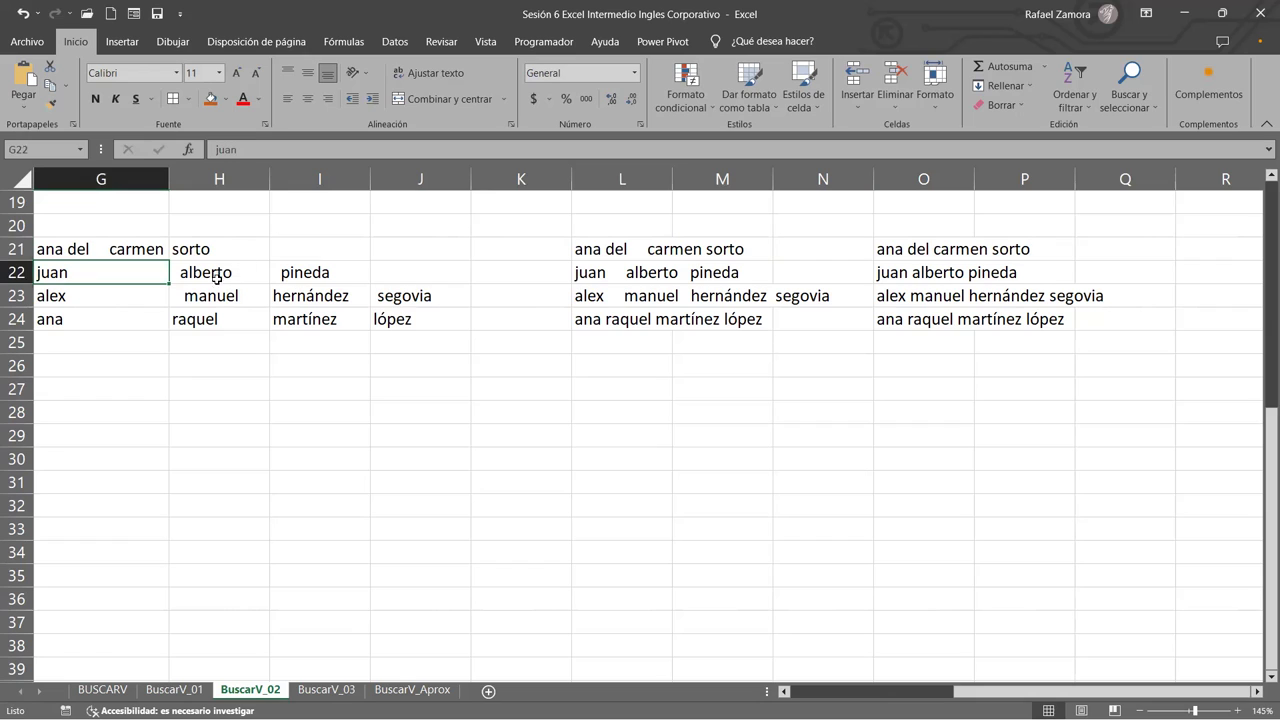
pyautogui.doubleClick(172, 273)
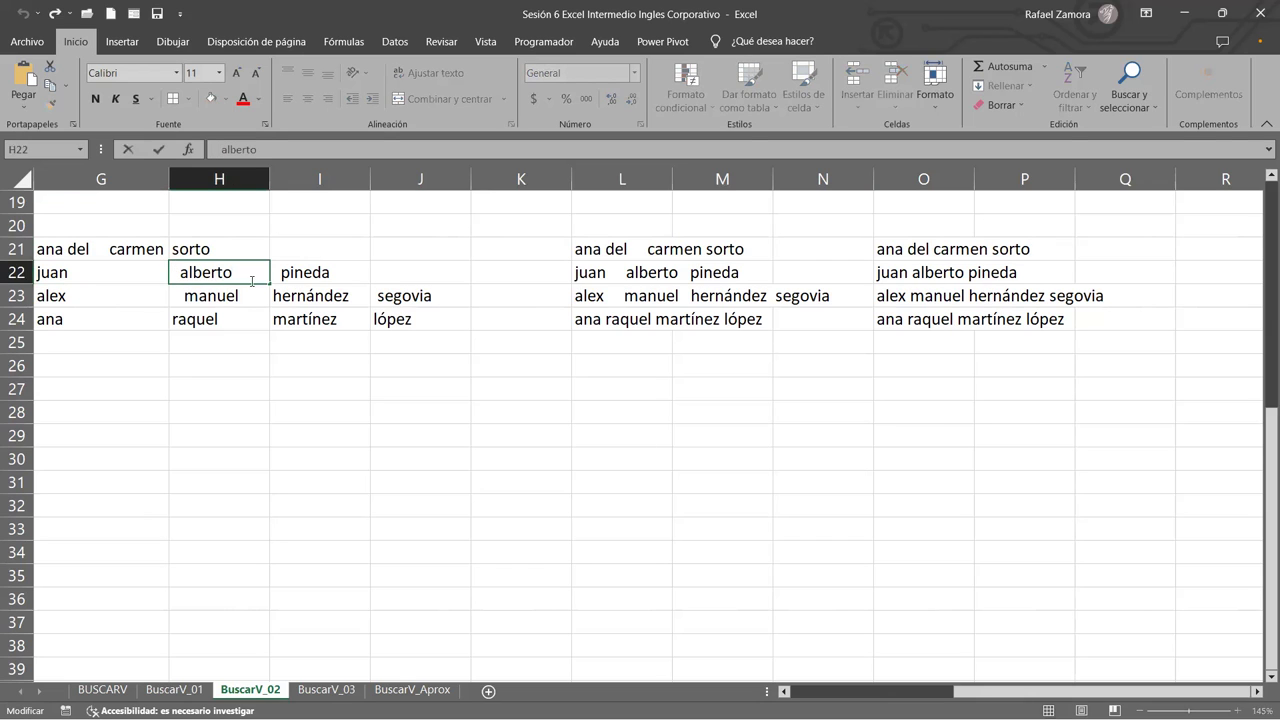
pyautogui.doubleClick(302, 270)
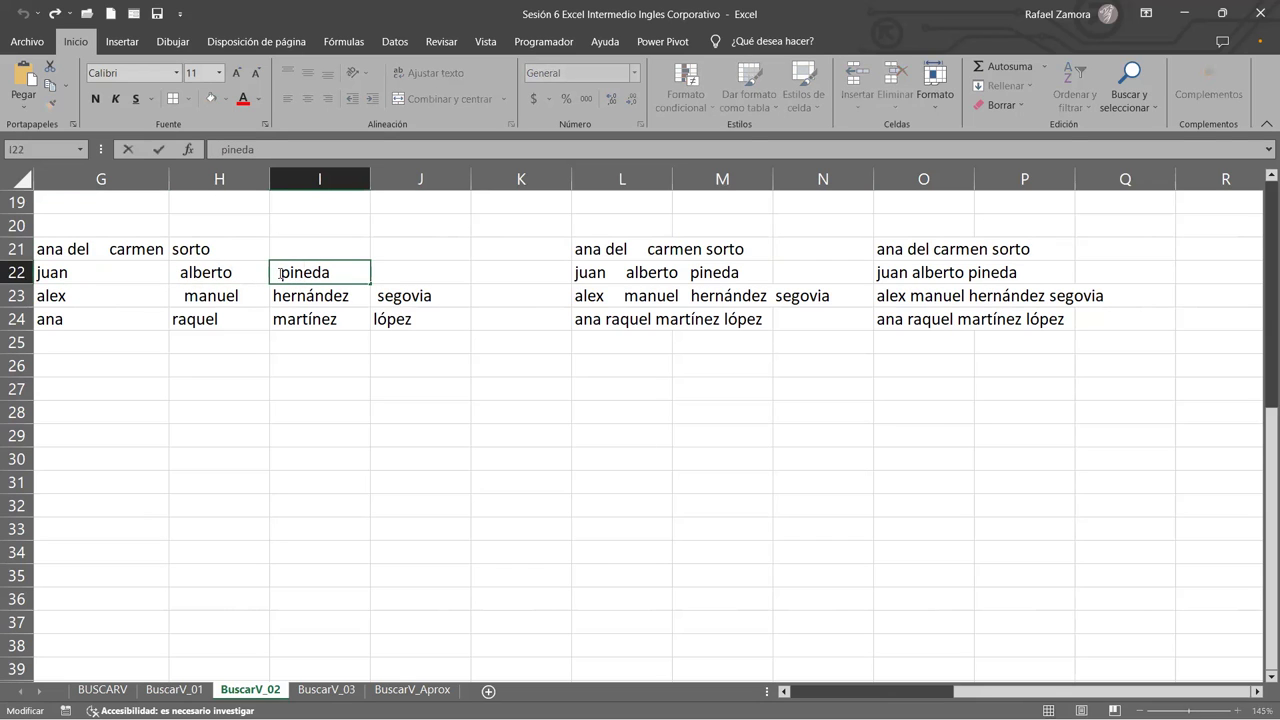
pyautogui.press('Escape')
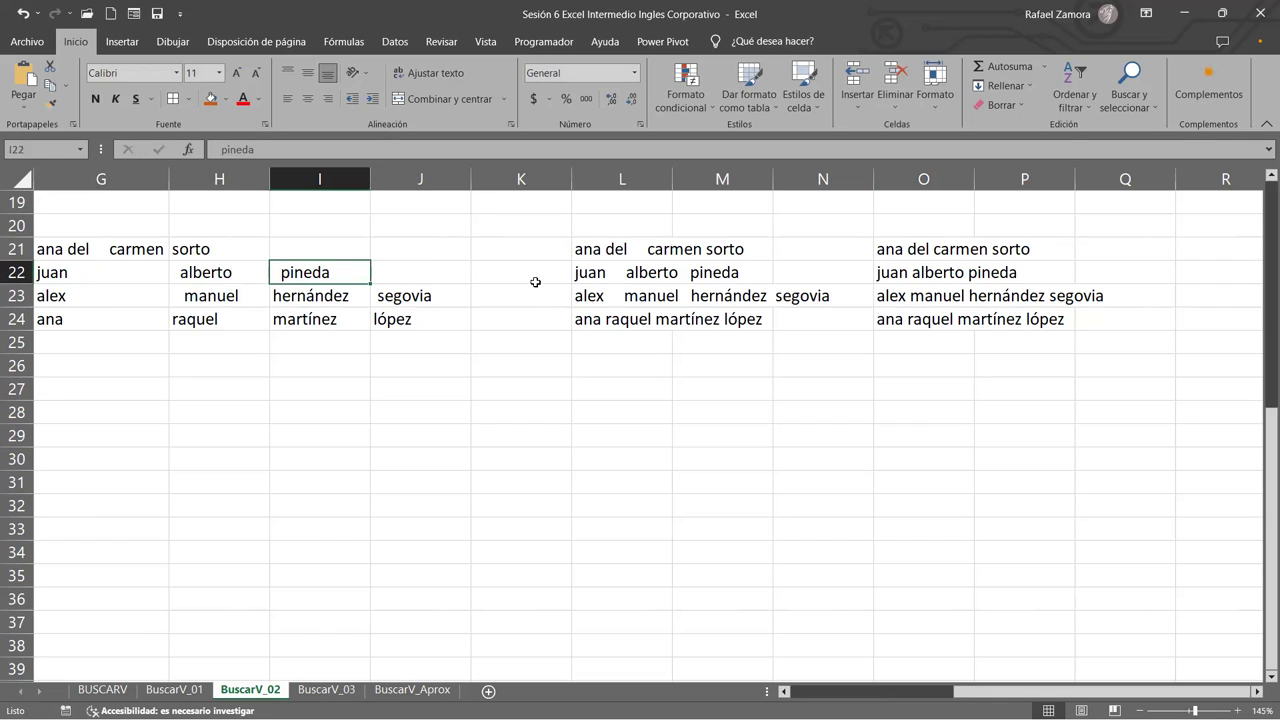
pyautogui.click(534, 281)
pyautogui.moveTo(596, 276); pyautogui.dragTo(735, 278)
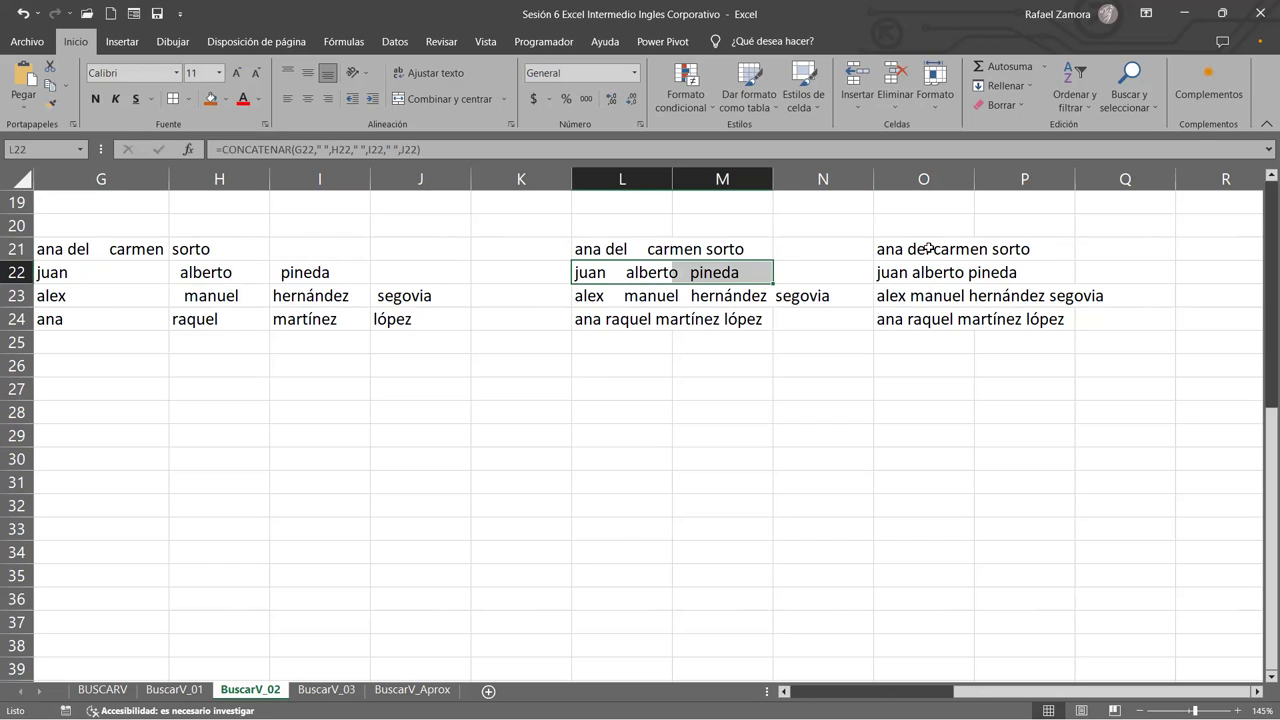
# - Paste the trimmed O21:O24 names as values into L21, then clear column O
pyautogui.moveTo(929, 248); pyautogui.dragTo(919, 316)
pyautogui.hotkey('ctrl', 'c')
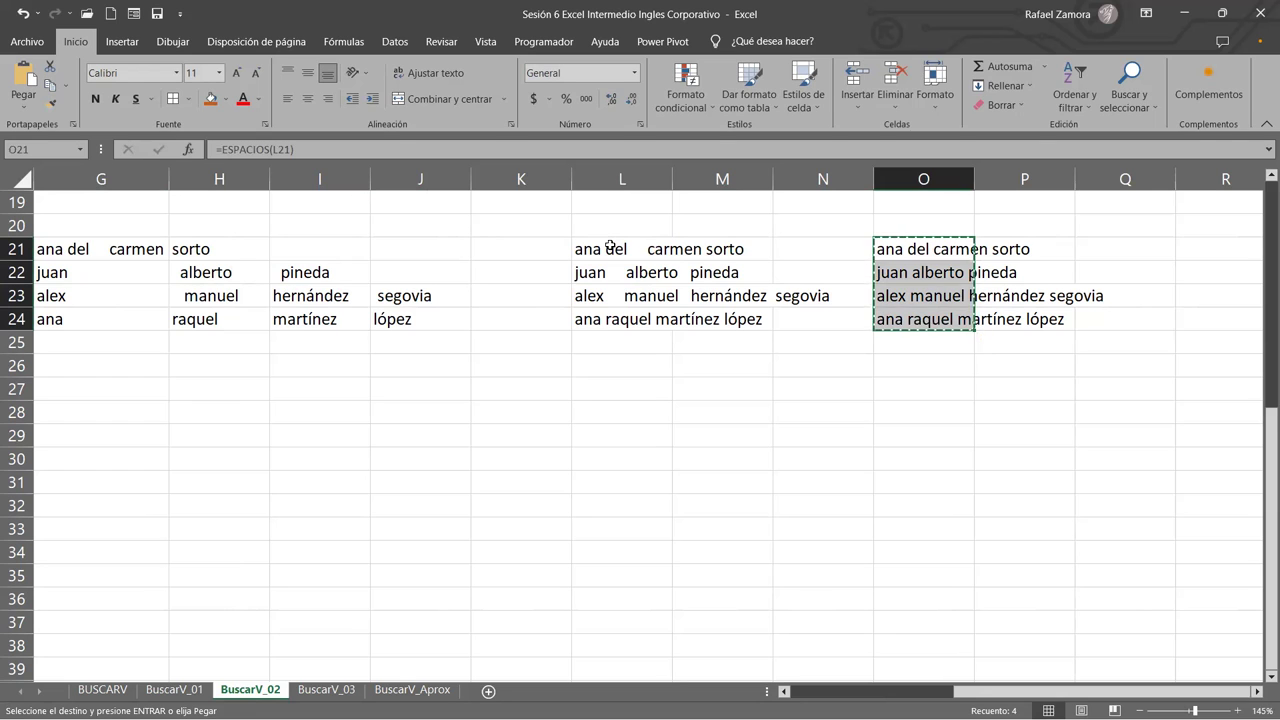
pyautogui.click(608, 248)
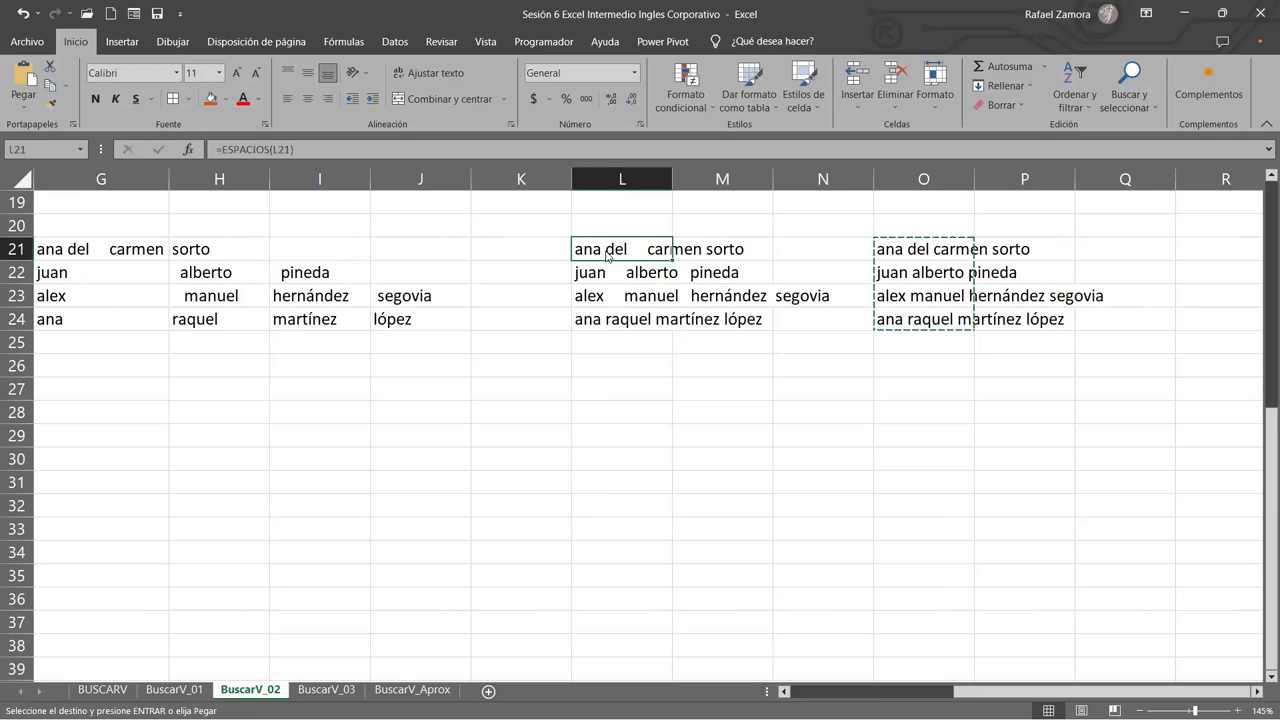
pyautogui.rightClick(607, 254)
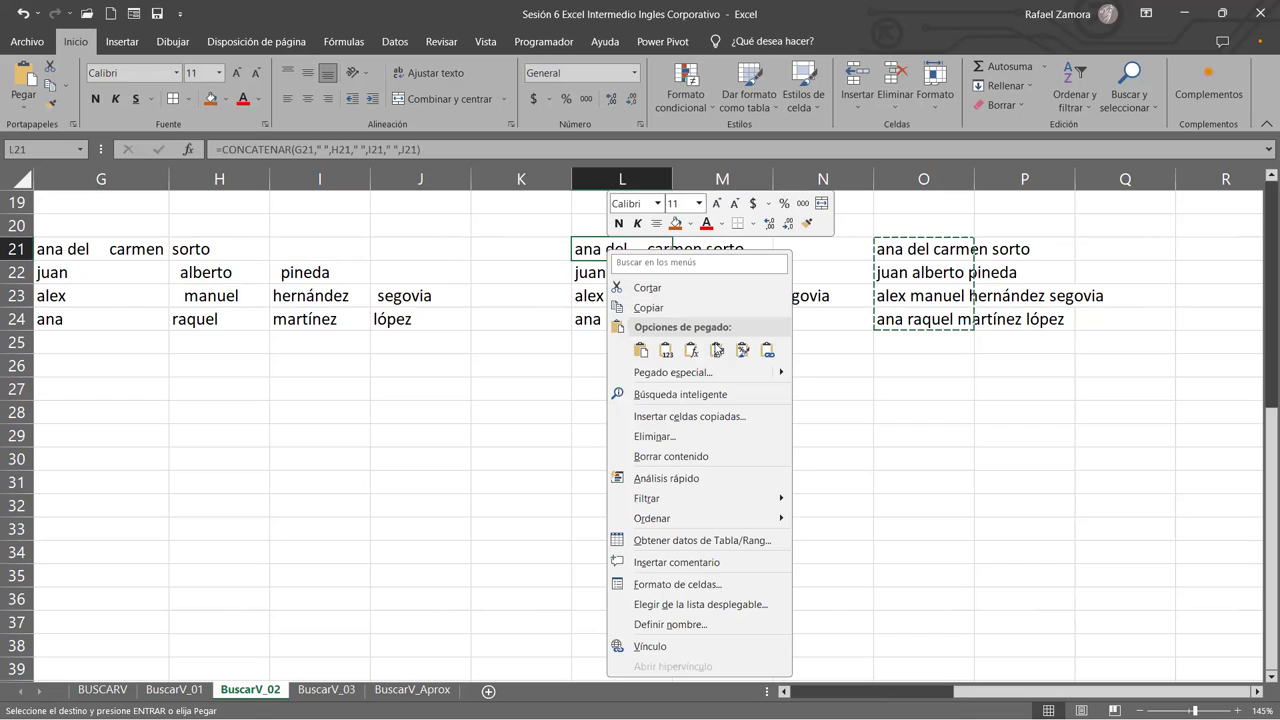
pyautogui.click(666, 351)
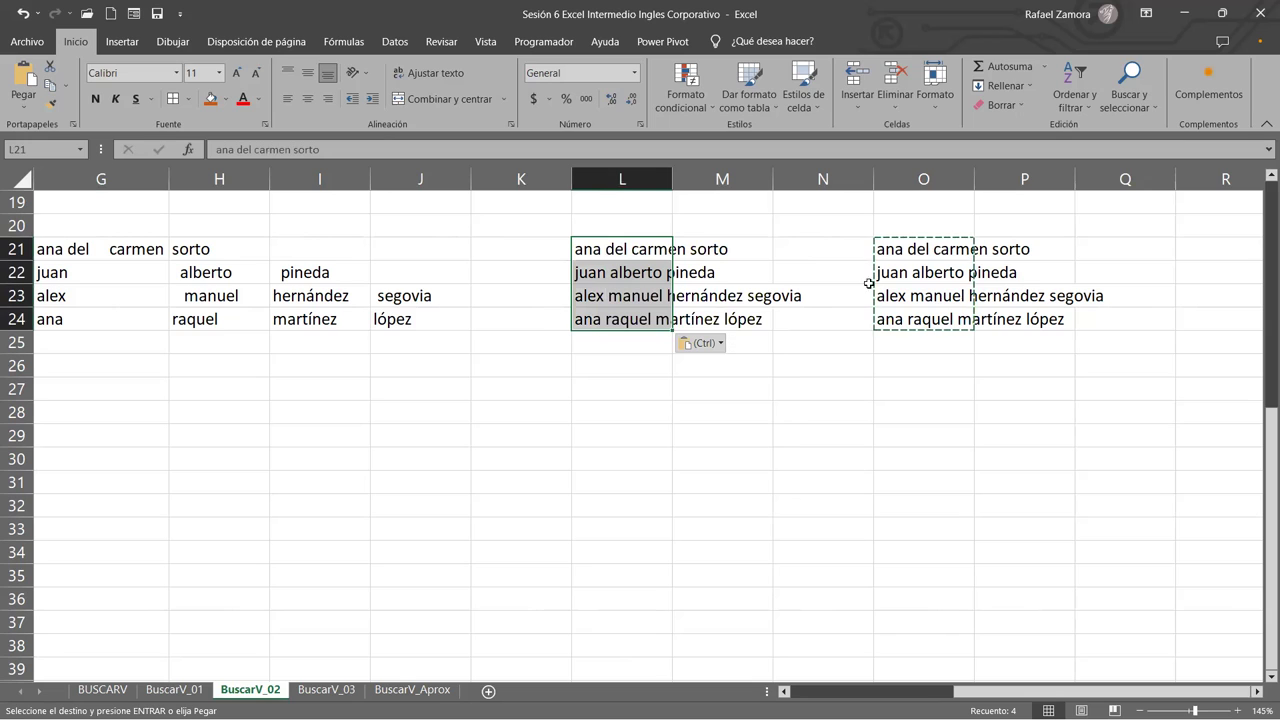
pyautogui.moveTo(890, 226); pyautogui.dragTo(1013, 368)
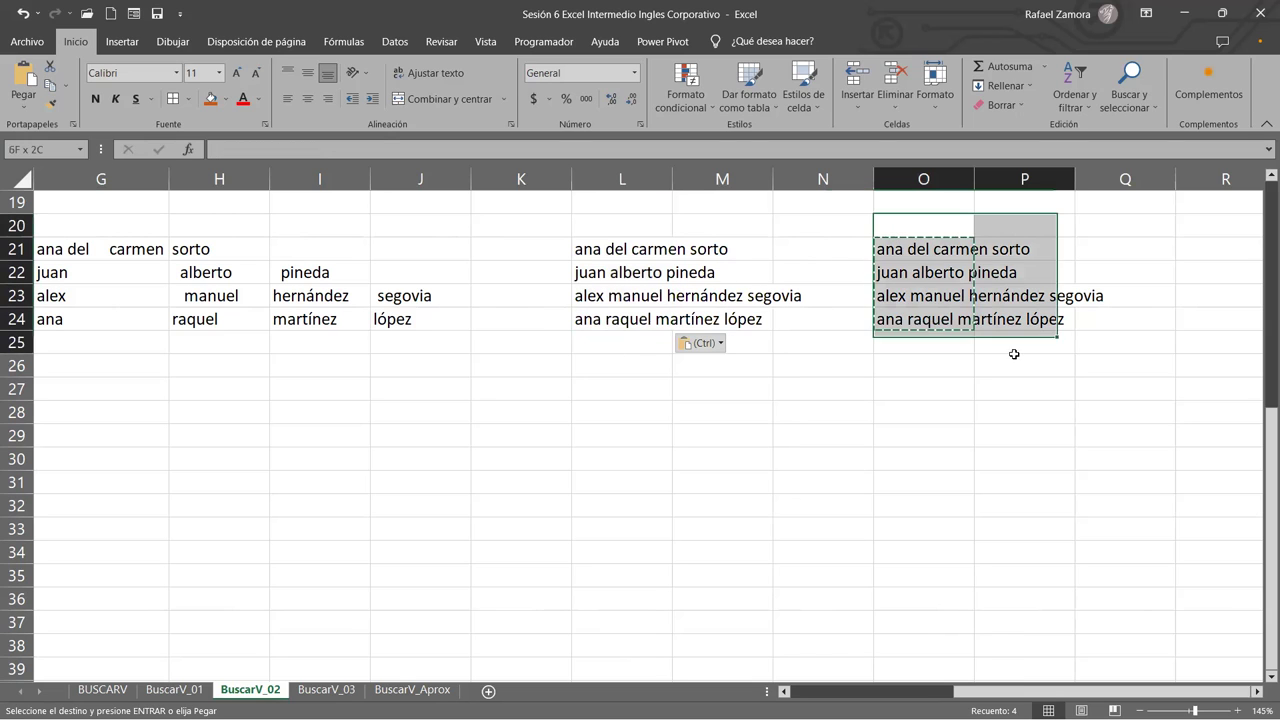
pyautogui.press('Delete')
pyautogui.click(1013, 368)
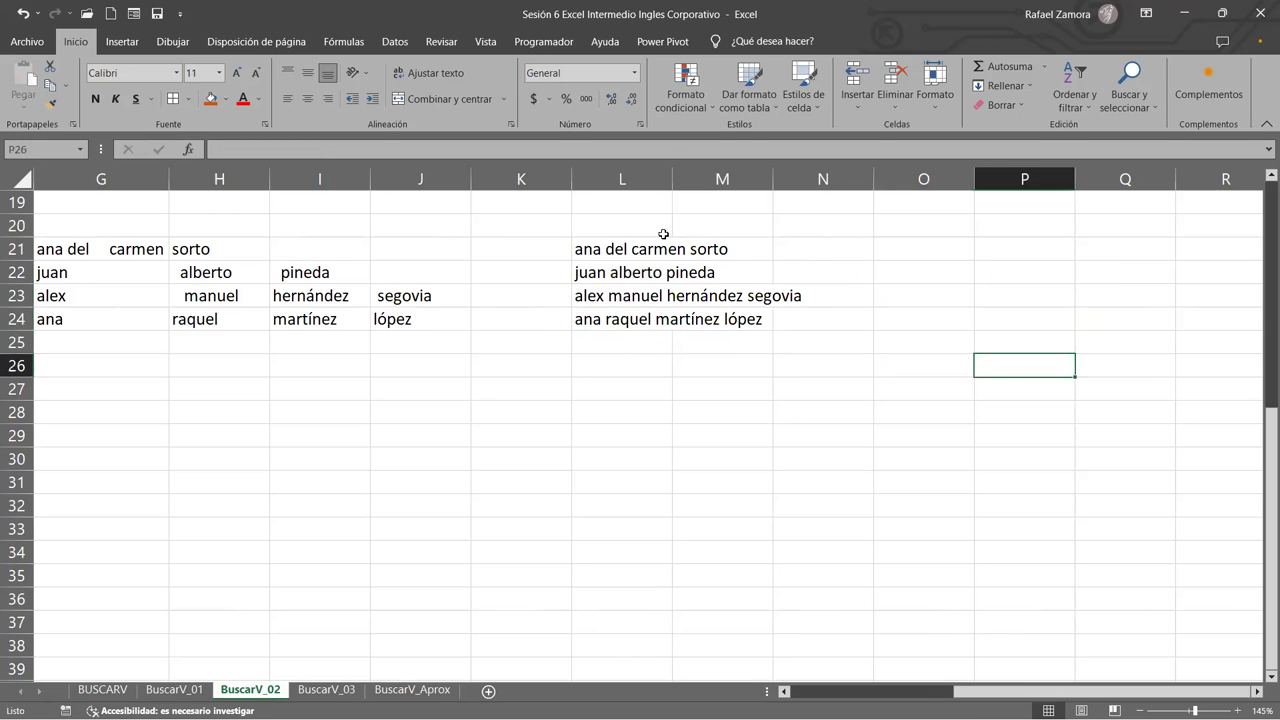
# - Move the joined names from L21:L24 onto G21:G24 and clear H21:K24
pyautogui.moveTo(618, 248); pyautogui.dragTo(618, 318)
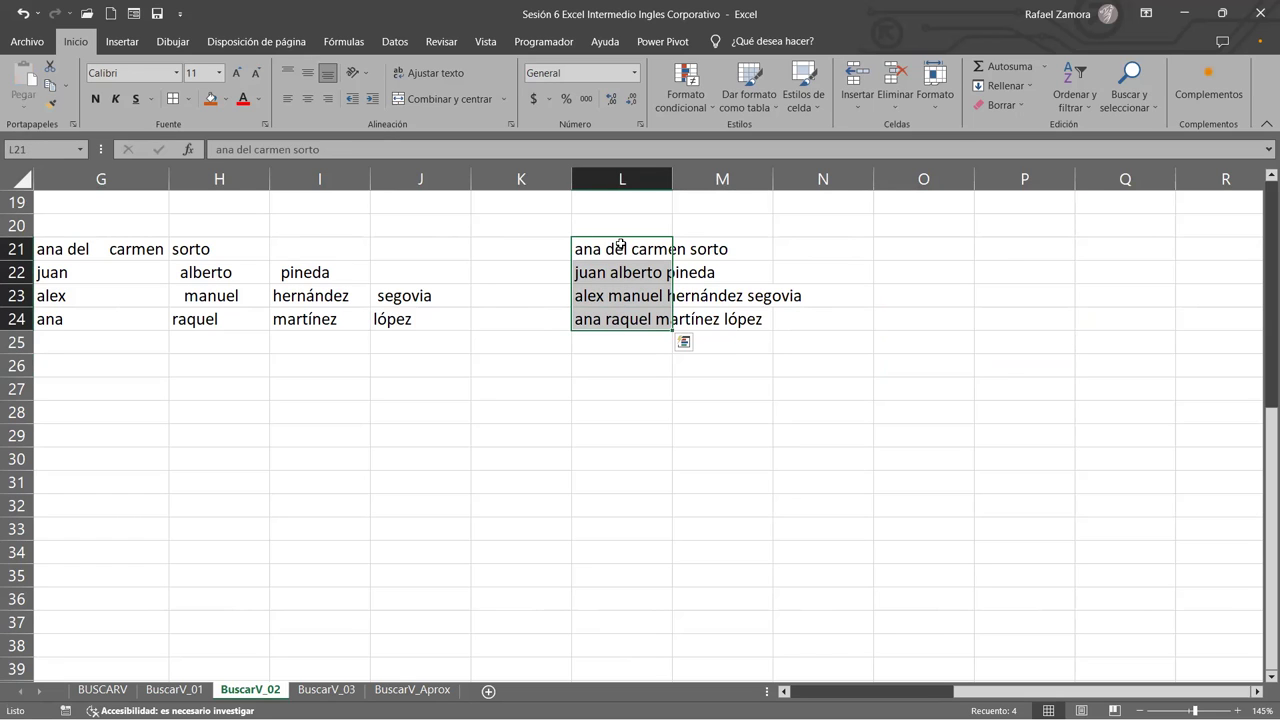
pyautogui.moveTo(622, 240)
pyautogui.mouseDown()
pyautogui.moveTo(251, 287)
pyautogui.moveTo(117, 248)
pyautogui.mouseUp()
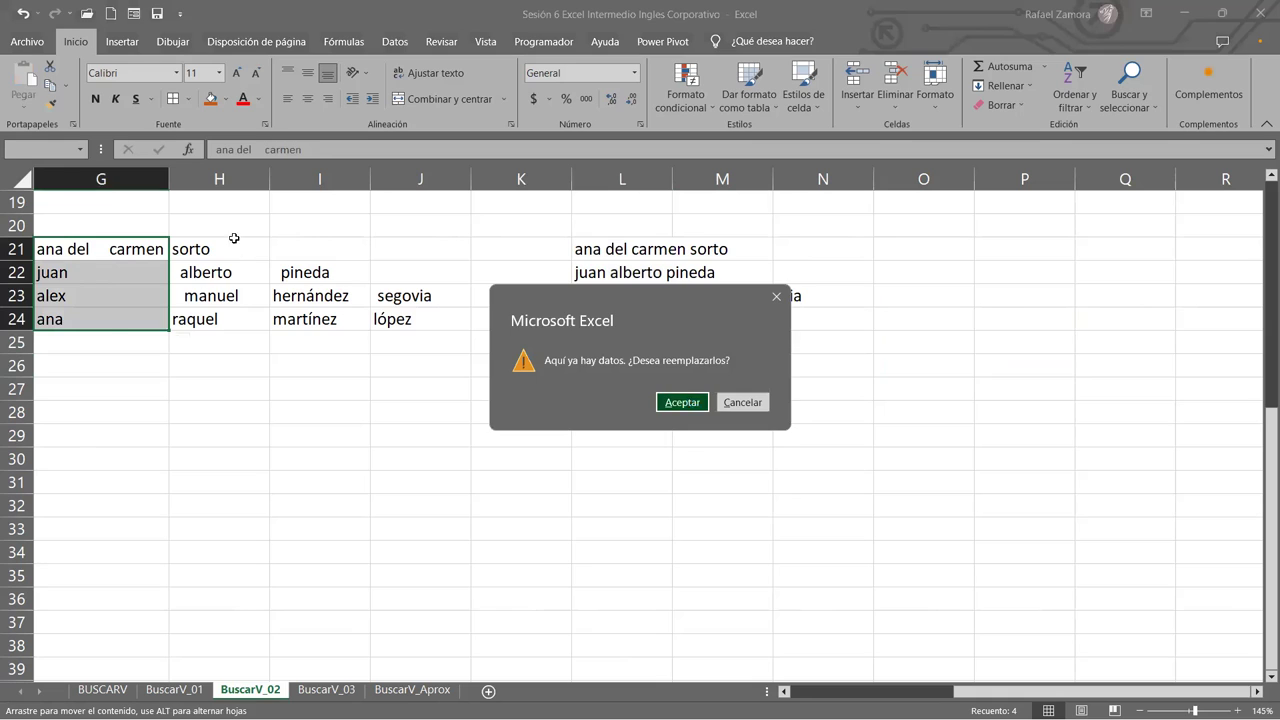
pyautogui.press('Return')
pyautogui.moveTo(234, 240); pyautogui.dragTo(527, 441)
pyautogui.press('Delete')
# - Restore the split name parts in G–J, joined names in L and trimmed names in O
pyautogui.click(714, 428)
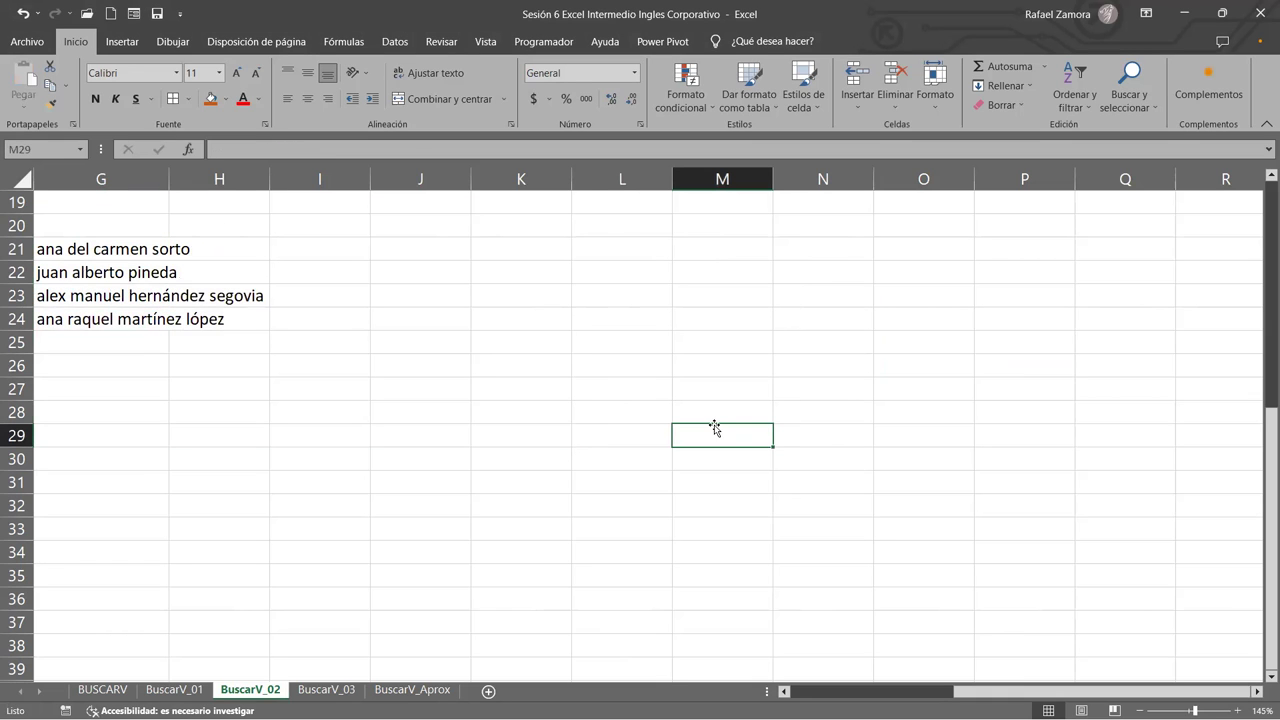
pyautogui.moveTo(968, 691); pyautogui.dragTo(948, 691)
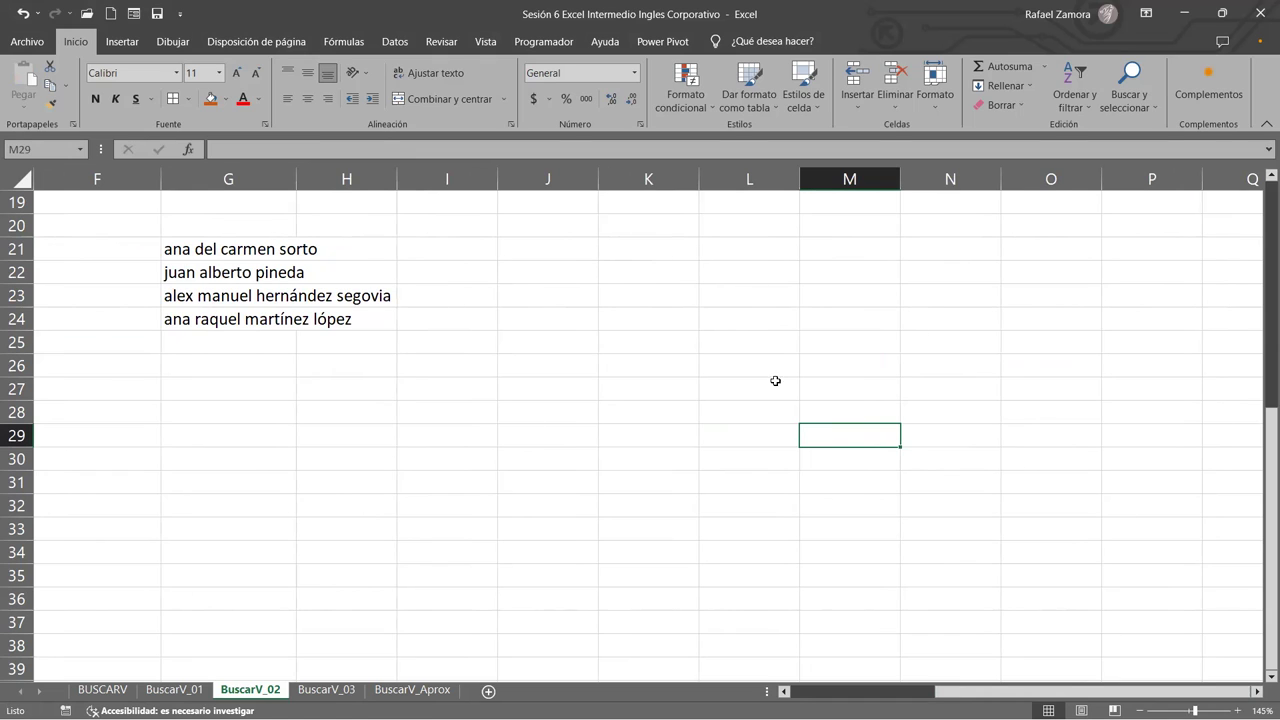
pyautogui.click(229, 251)
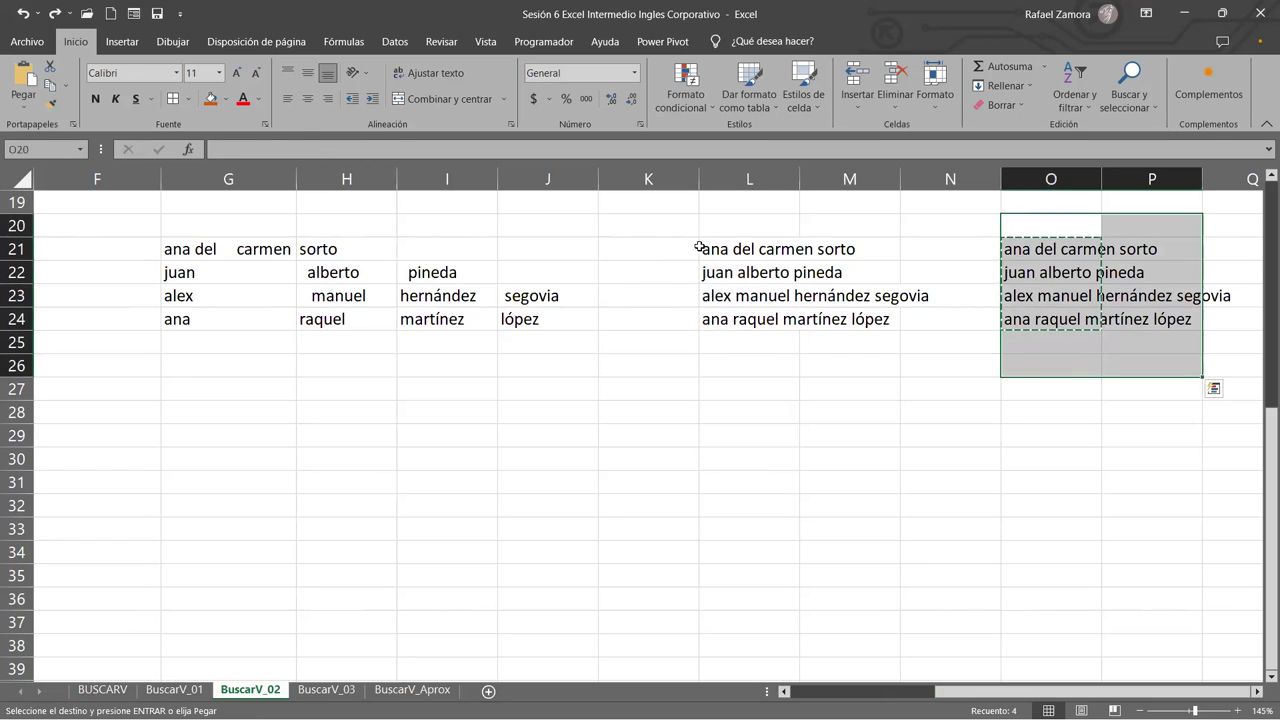
# - Clear the old results in L21:M28
pyautogui.moveTo(737, 251); pyautogui.dragTo(846, 404)
pyautogui.press('Delete')
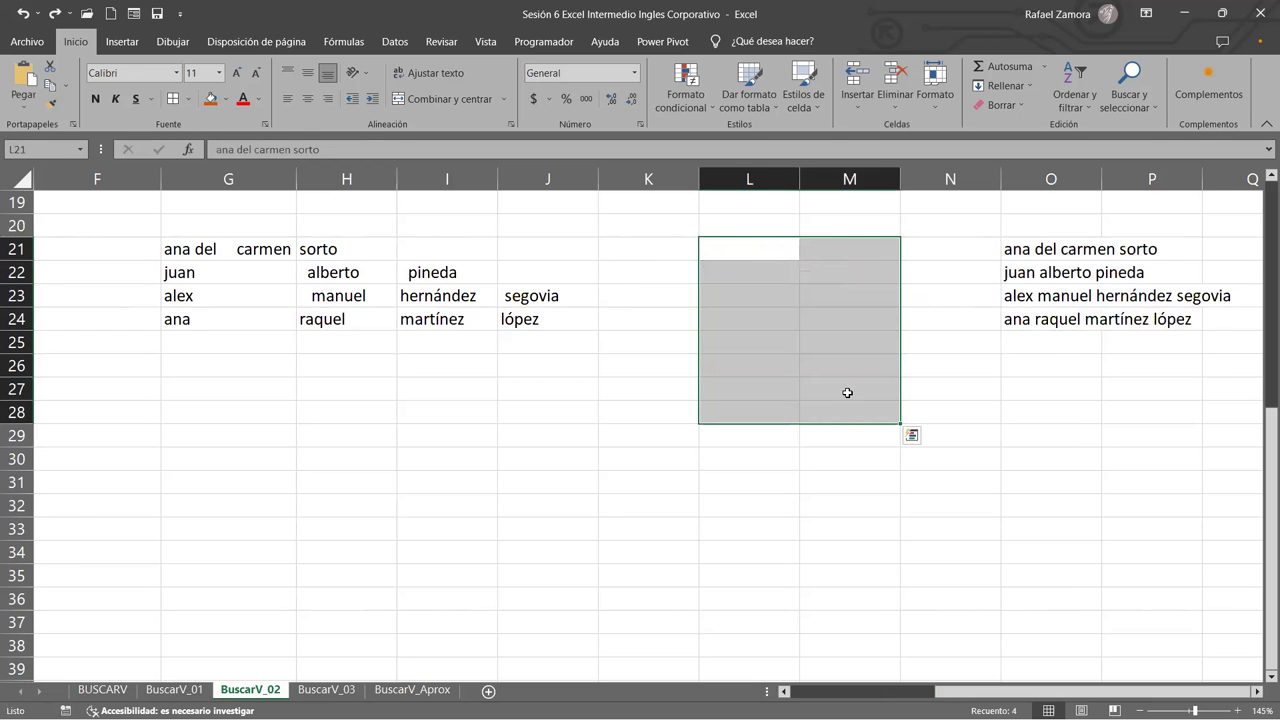
pyautogui.click(740, 246)
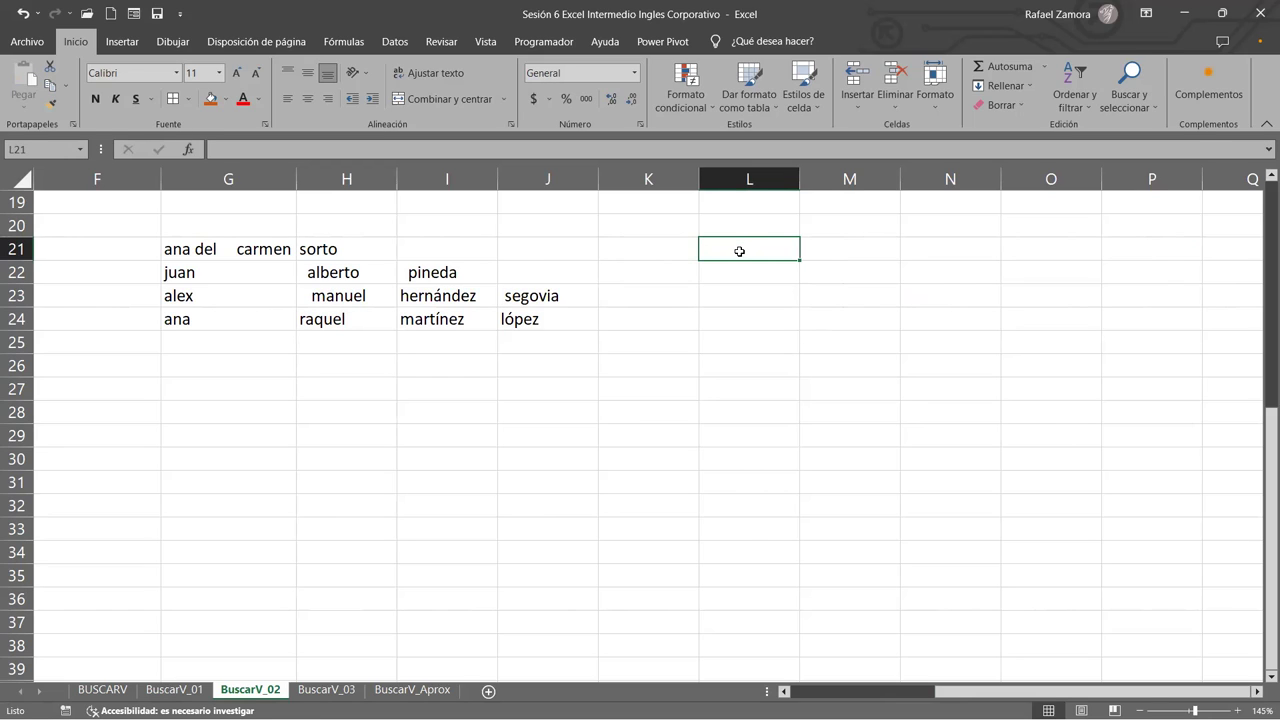
# - Build =G21&" "&H21&" "&I21&" "&J21 in L21 by clicking each cell
pyautogui.write('=')
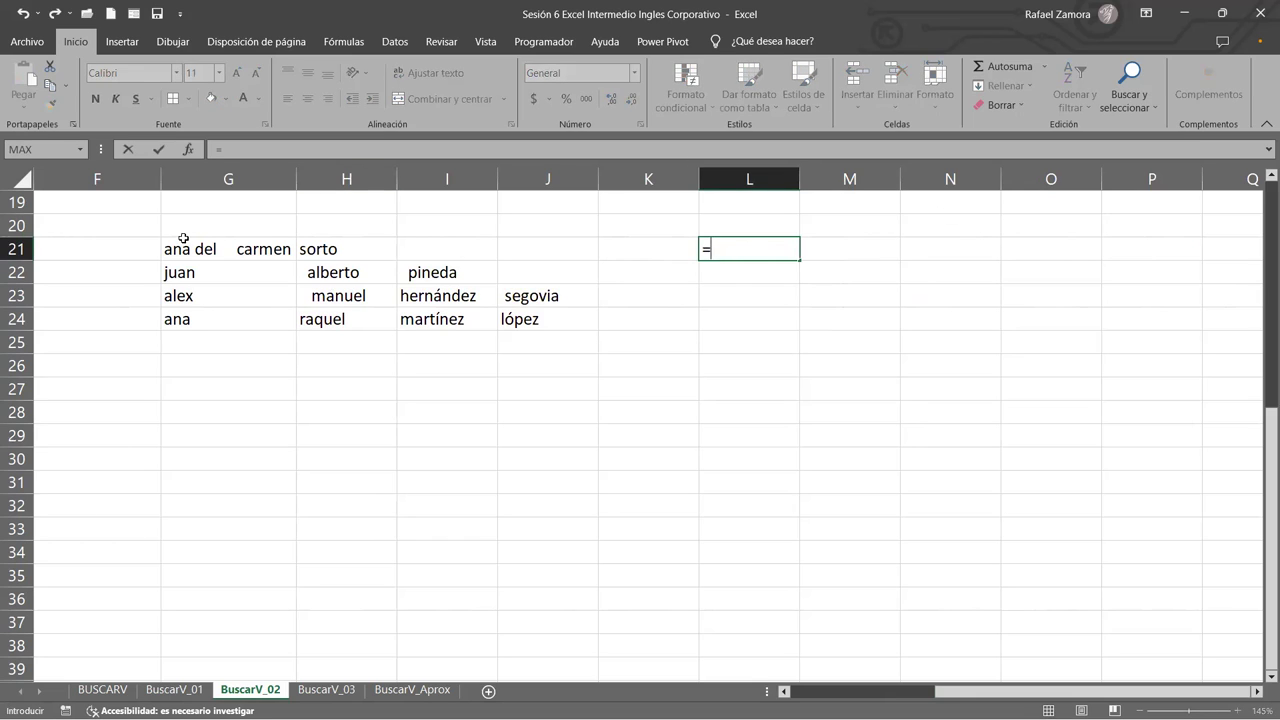
pyautogui.click(240, 248)
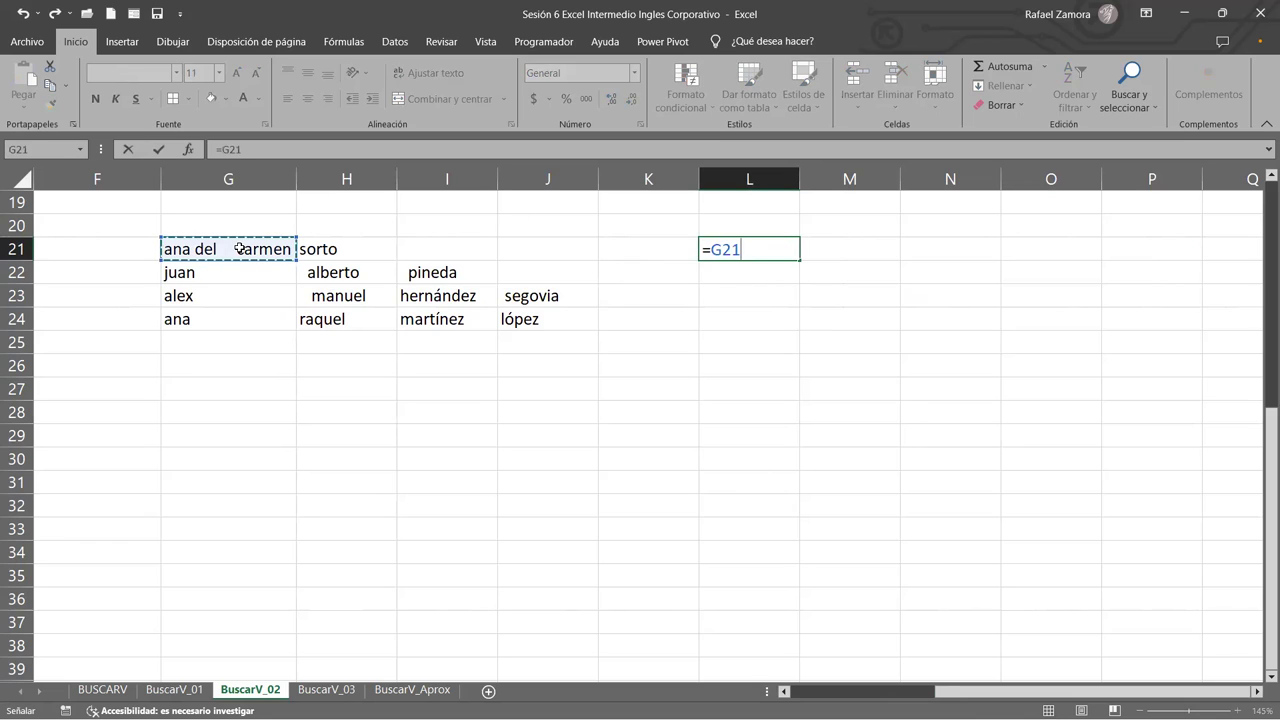
pyautogui.write('&')
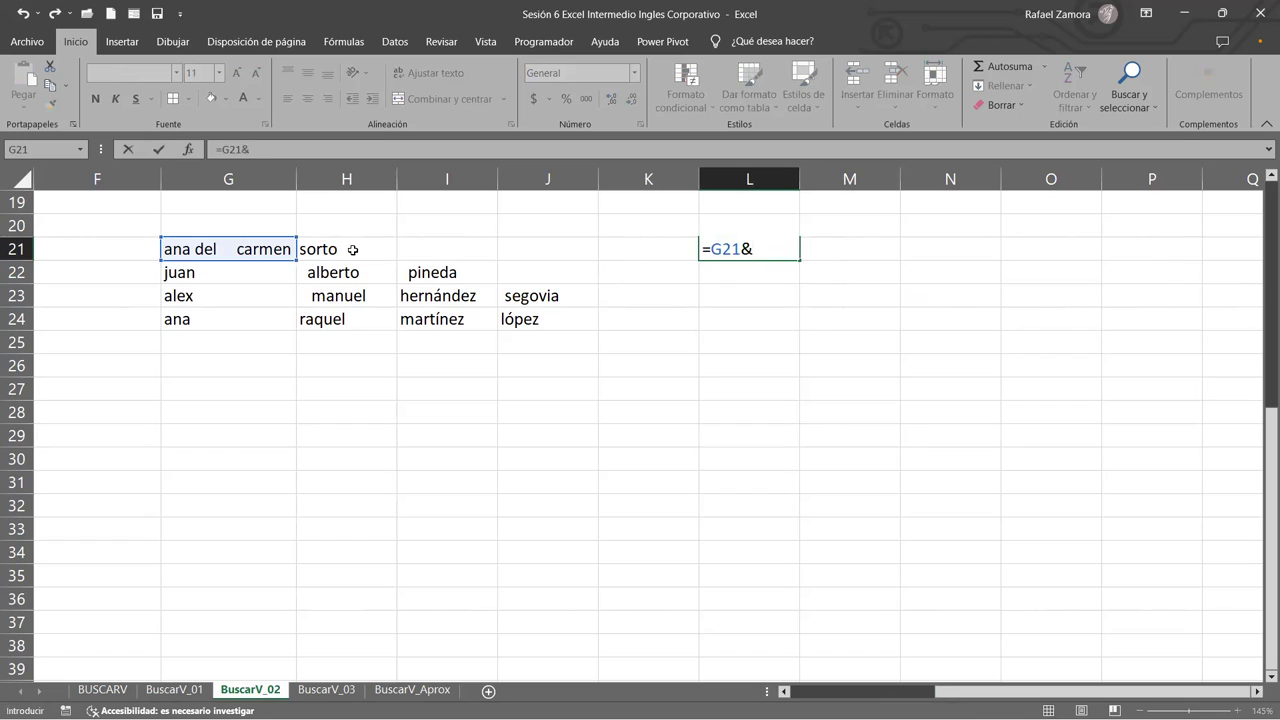
pyautogui.click(352, 252)
pyautogui.write('&')
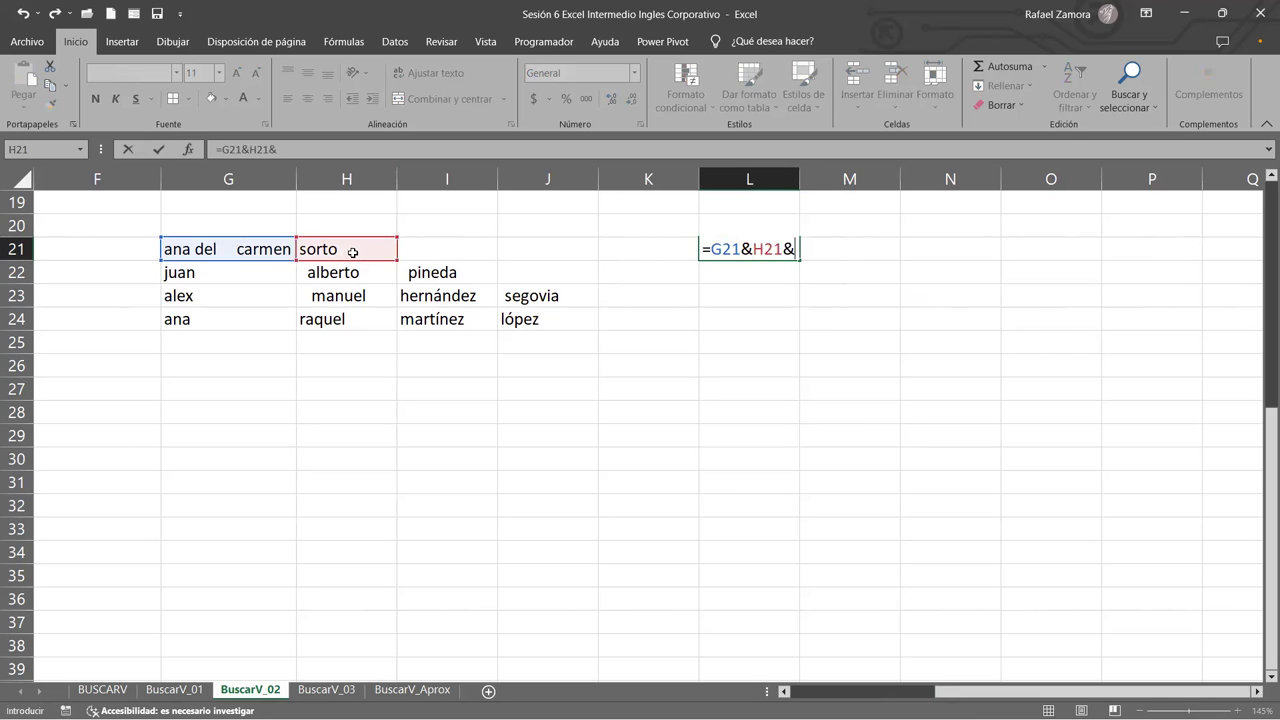
pyautogui.click(415, 253)
pyautogui.write('&')
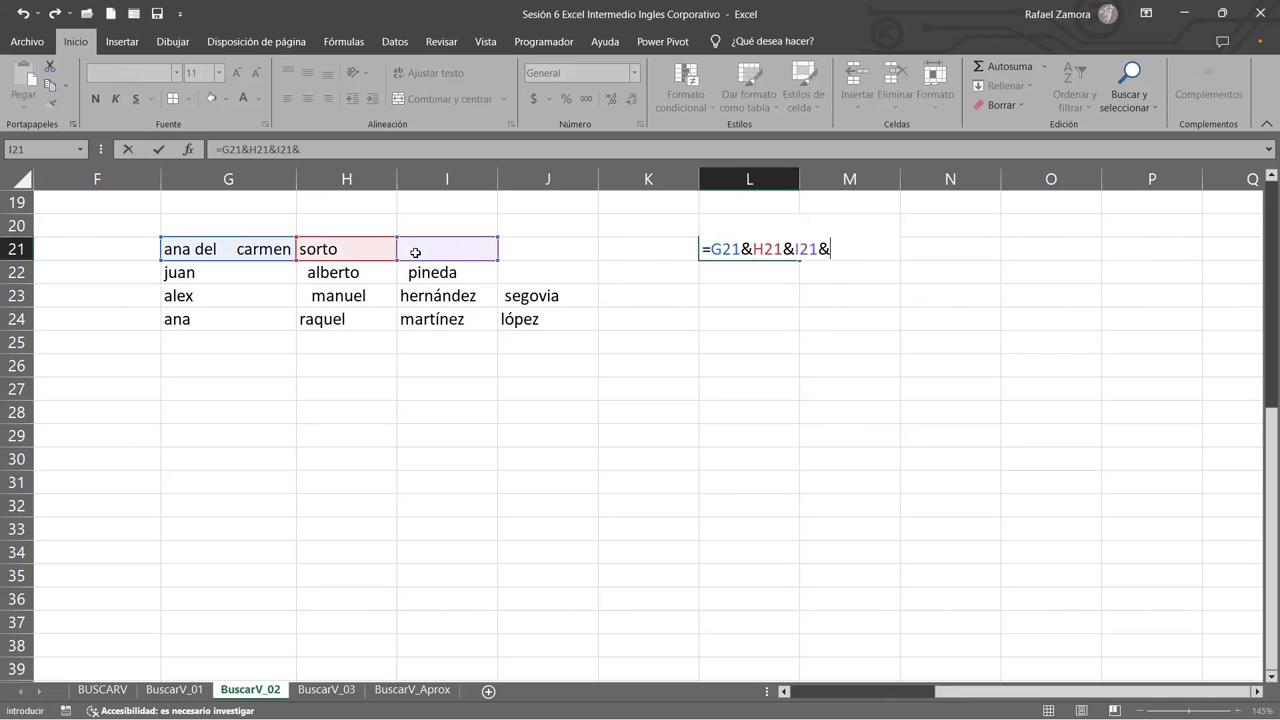
pyautogui.click(538, 246)
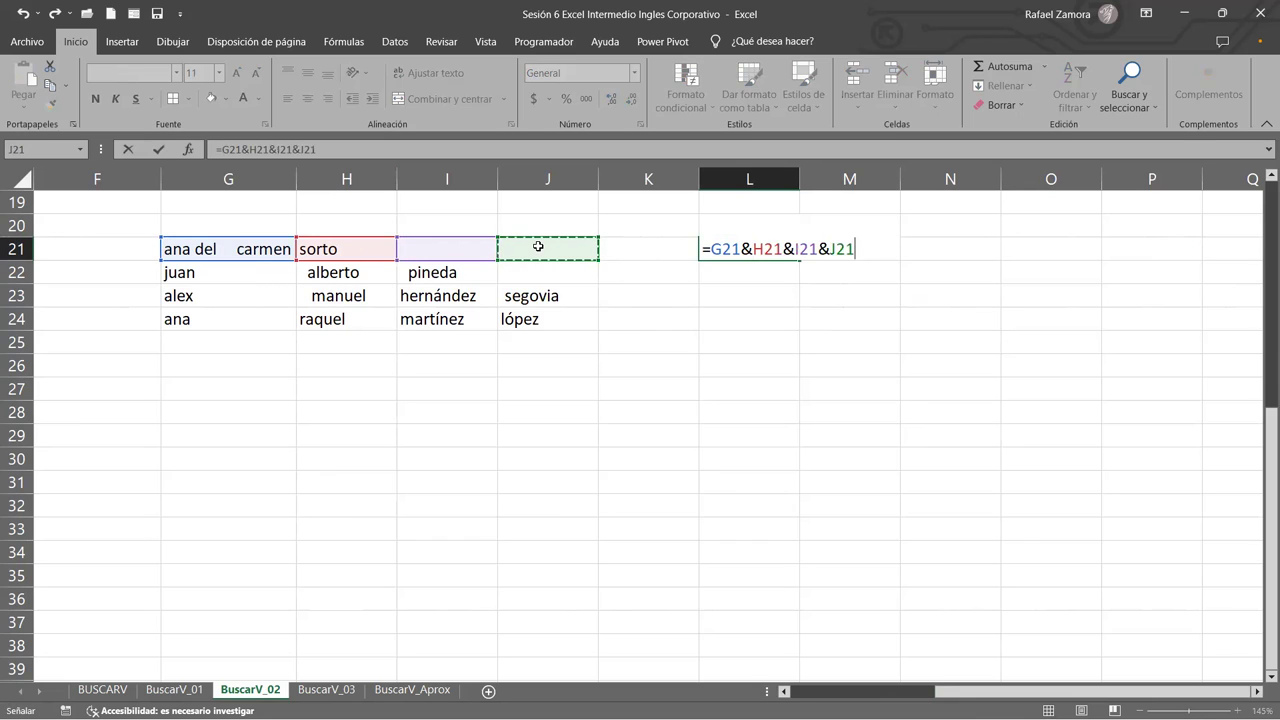
pyautogui.click(745, 248)
pyautogui.write('"')
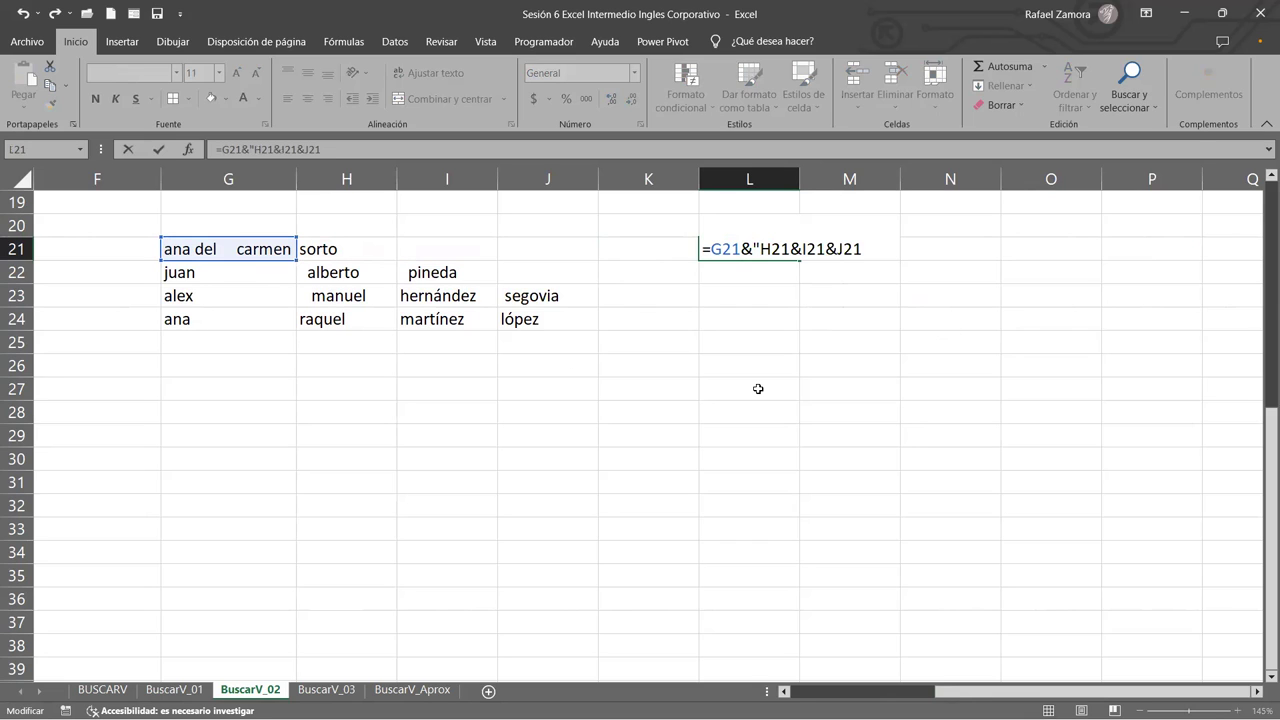
pyautogui.write(' "')
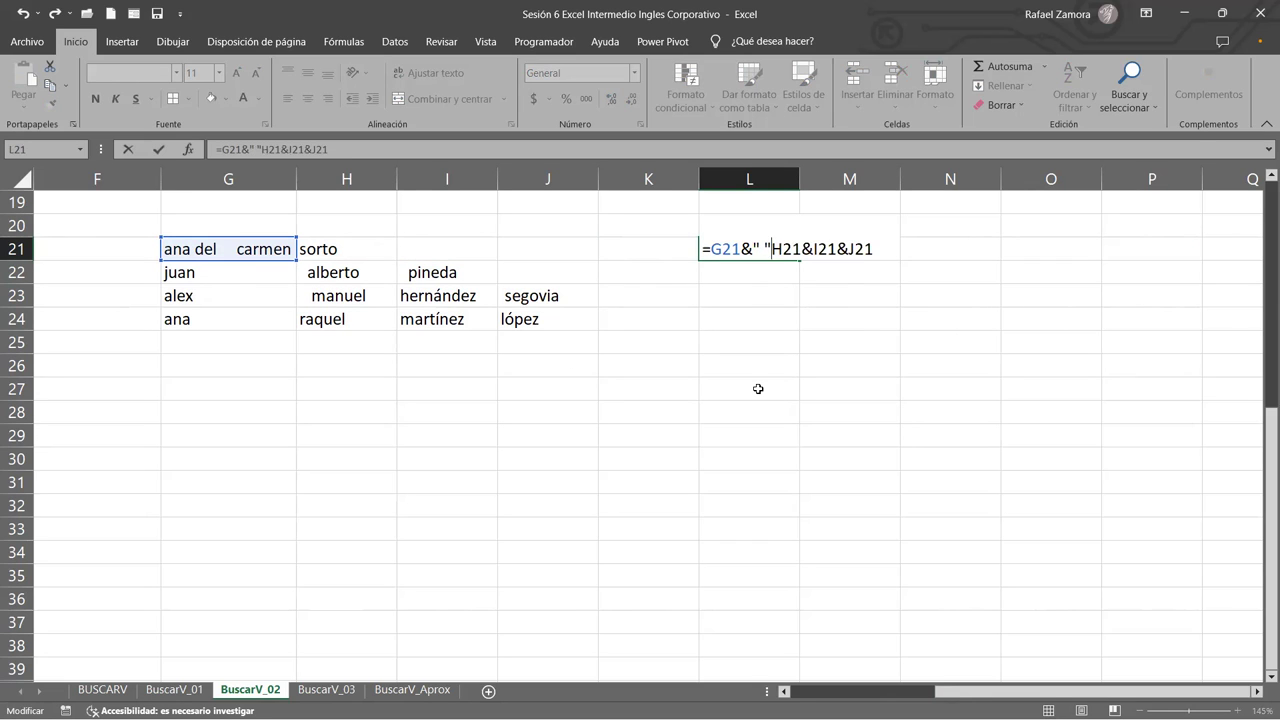
pyautogui.write('&H21&')
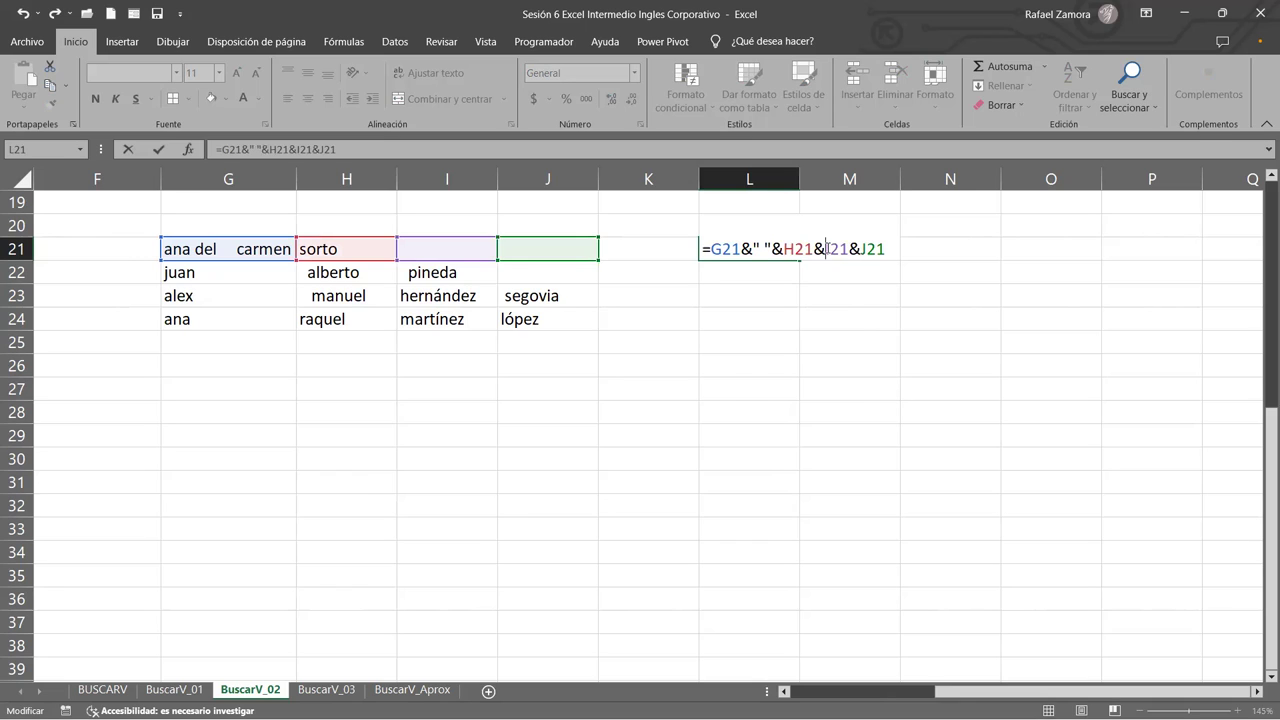
pyautogui.write('" "')
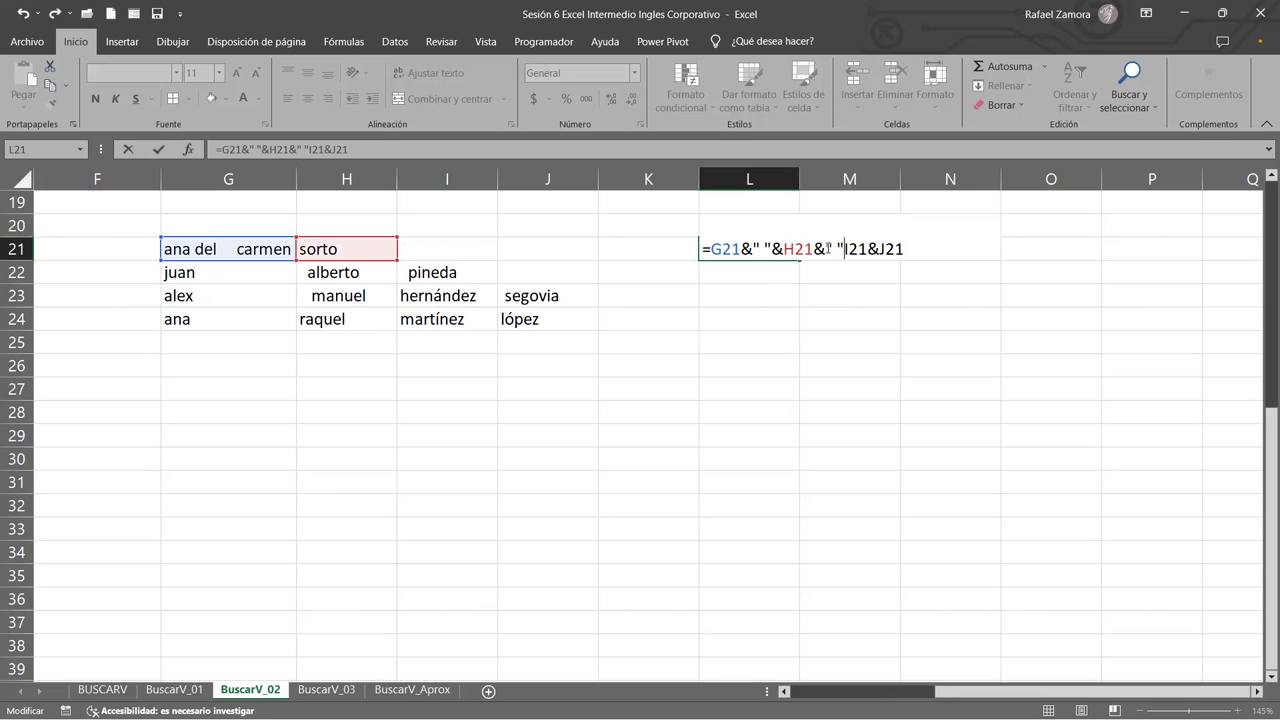
pyautogui.write('&I21&')
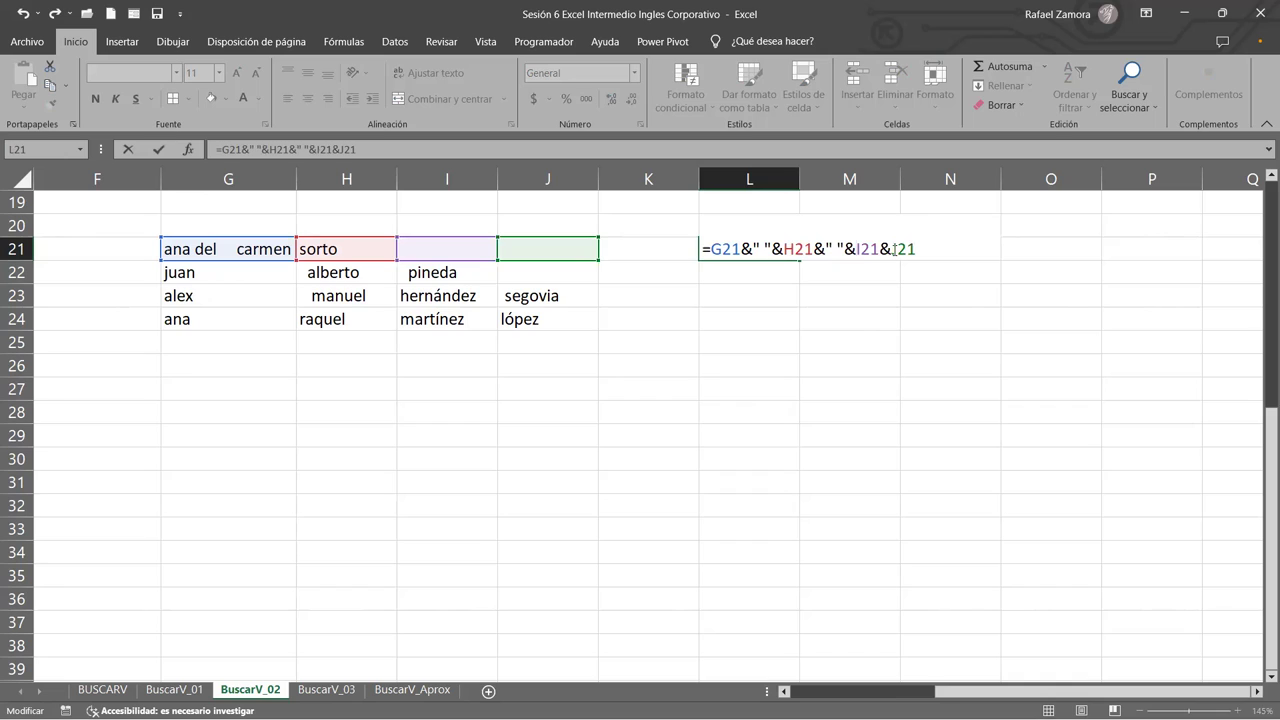
pyautogui.write('" "&')
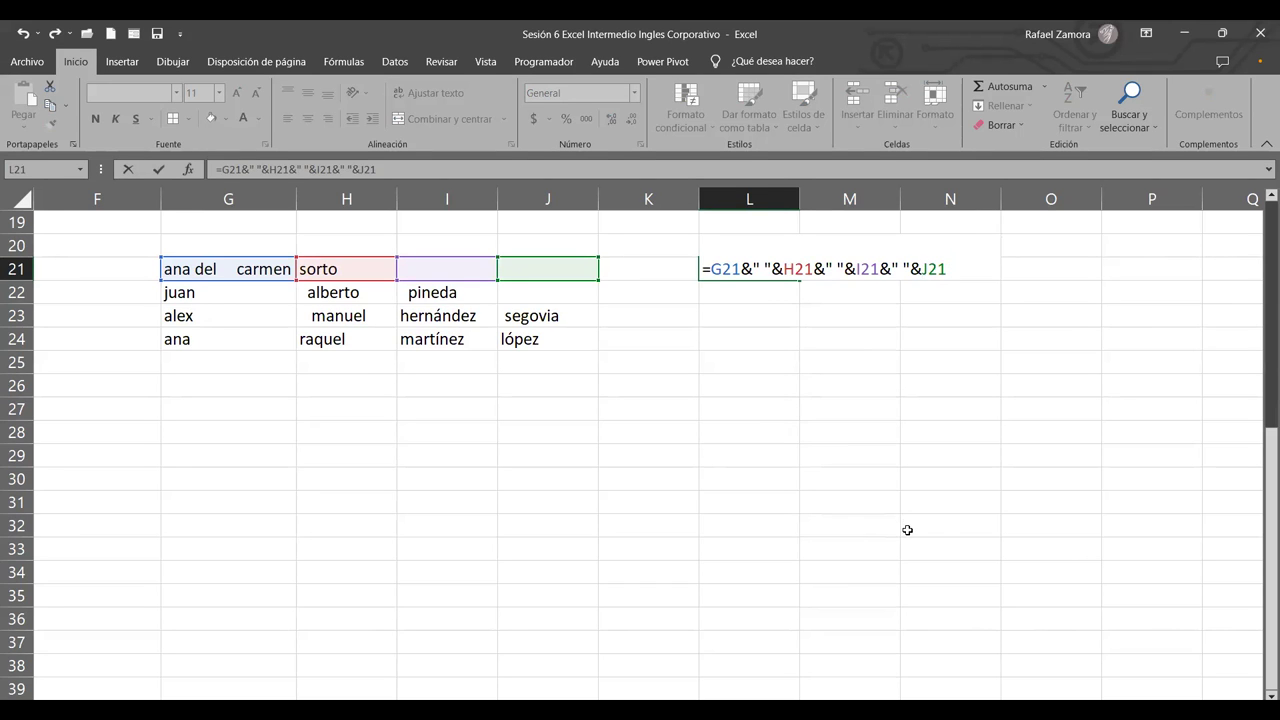
pyautogui.moveTo(711, 269); pyautogui.dragTo(1068, 271)
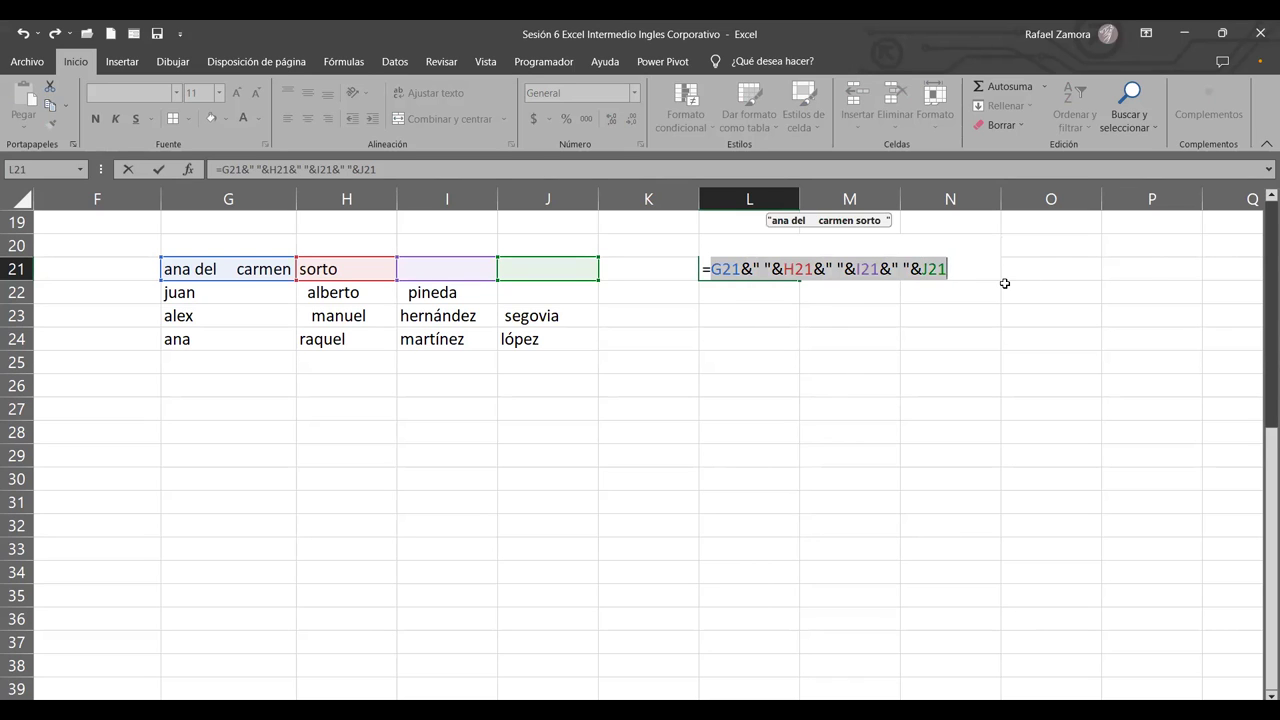
pyautogui.press('Return')
pyautogui.press('Up')
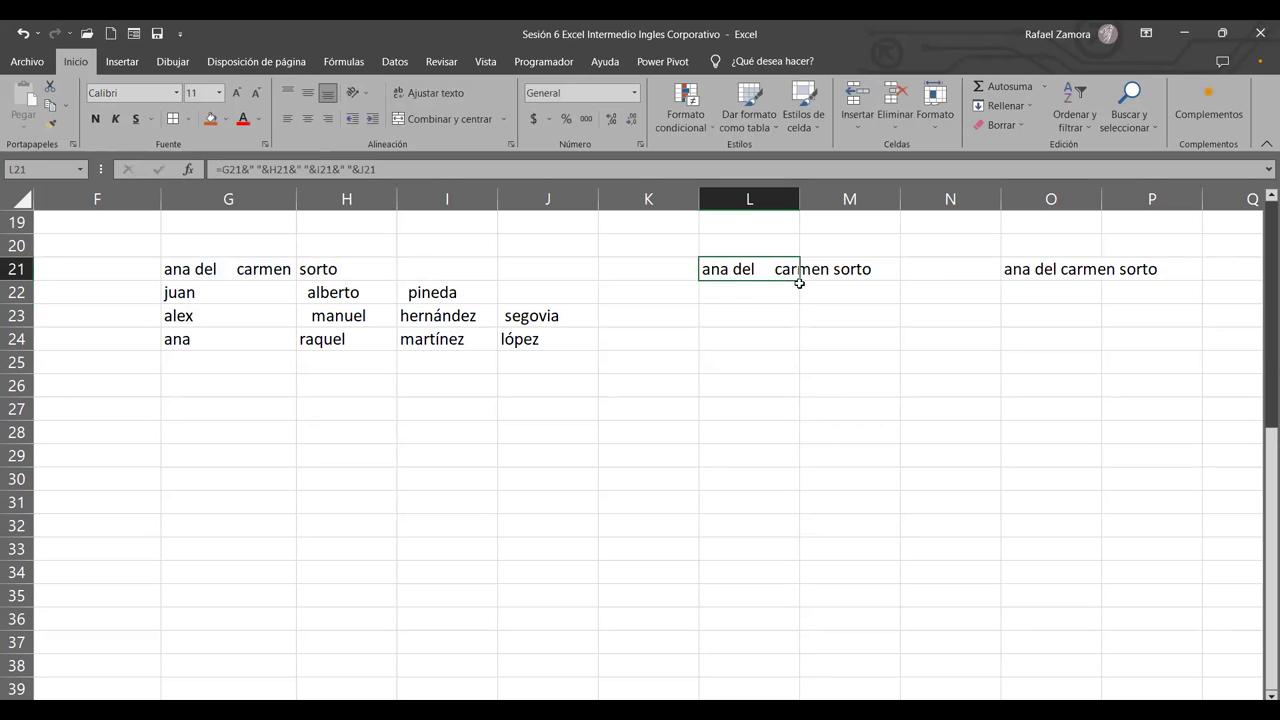
pyautogui.moveTo(790, 334); pyautogui.dragTo(785, 345)
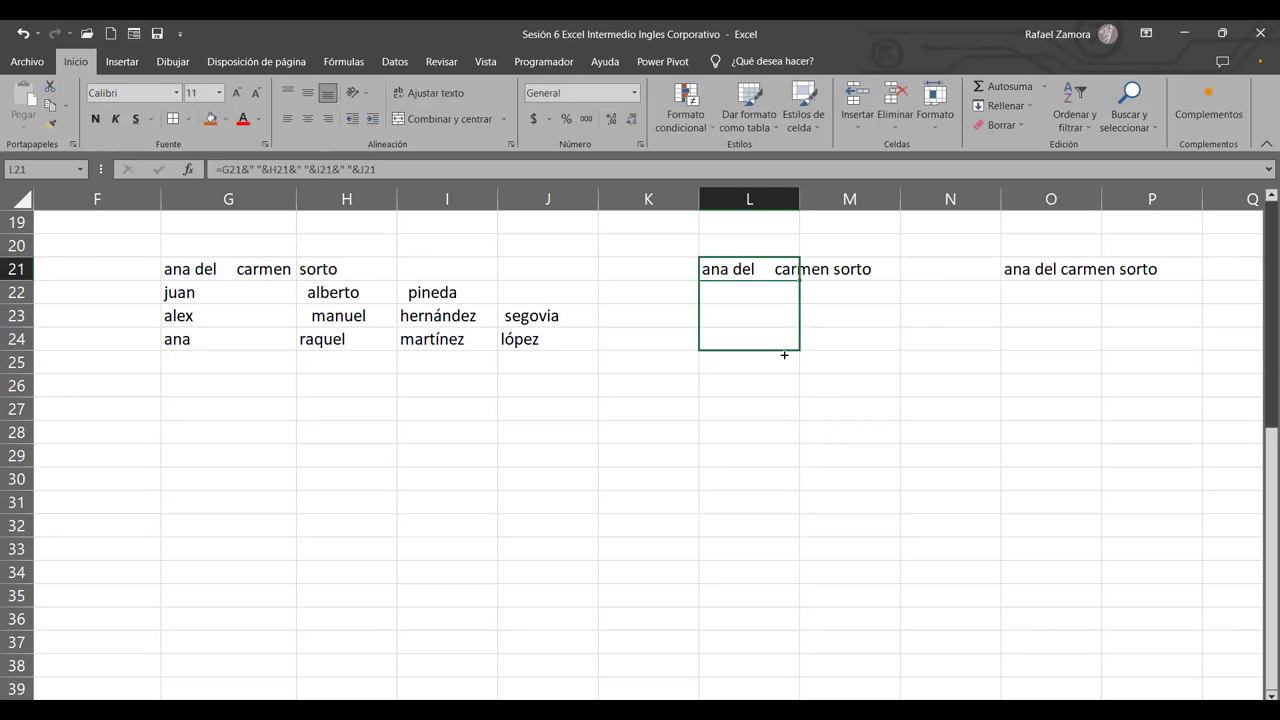
pyautogui.doubleClick(1068, 269)
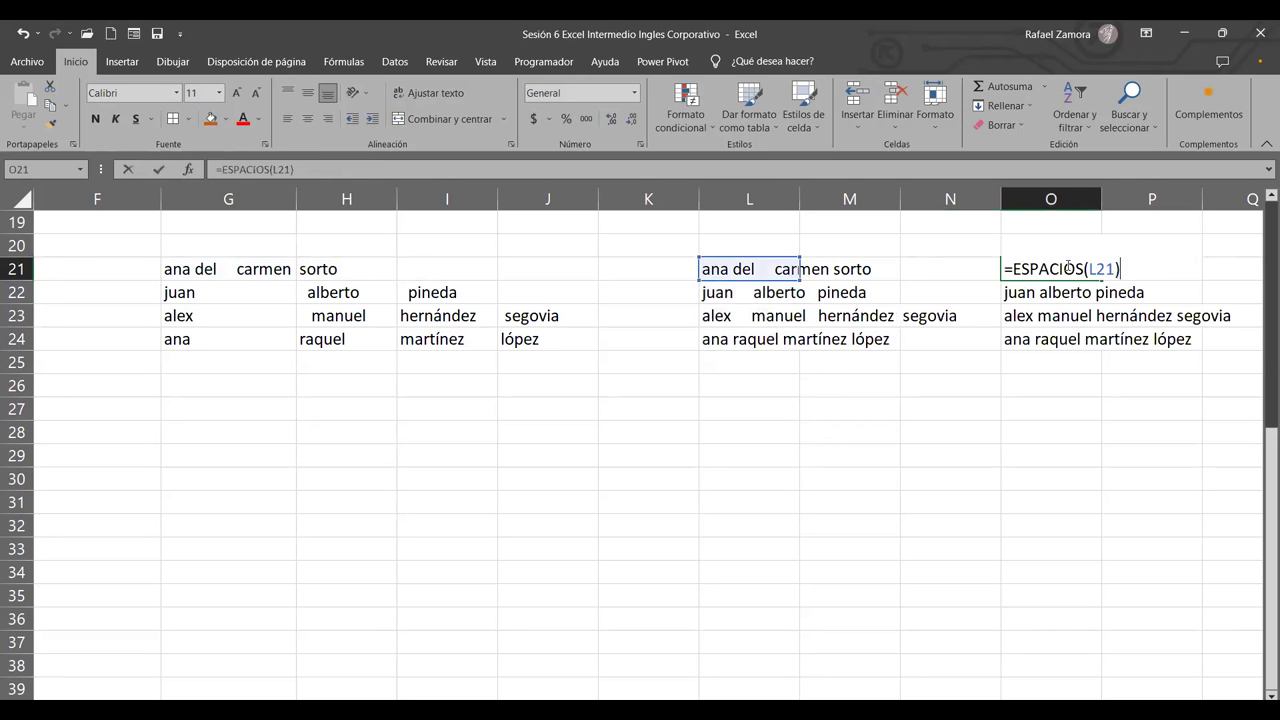
pyautogui.hotkey('ctrl', 'Return')
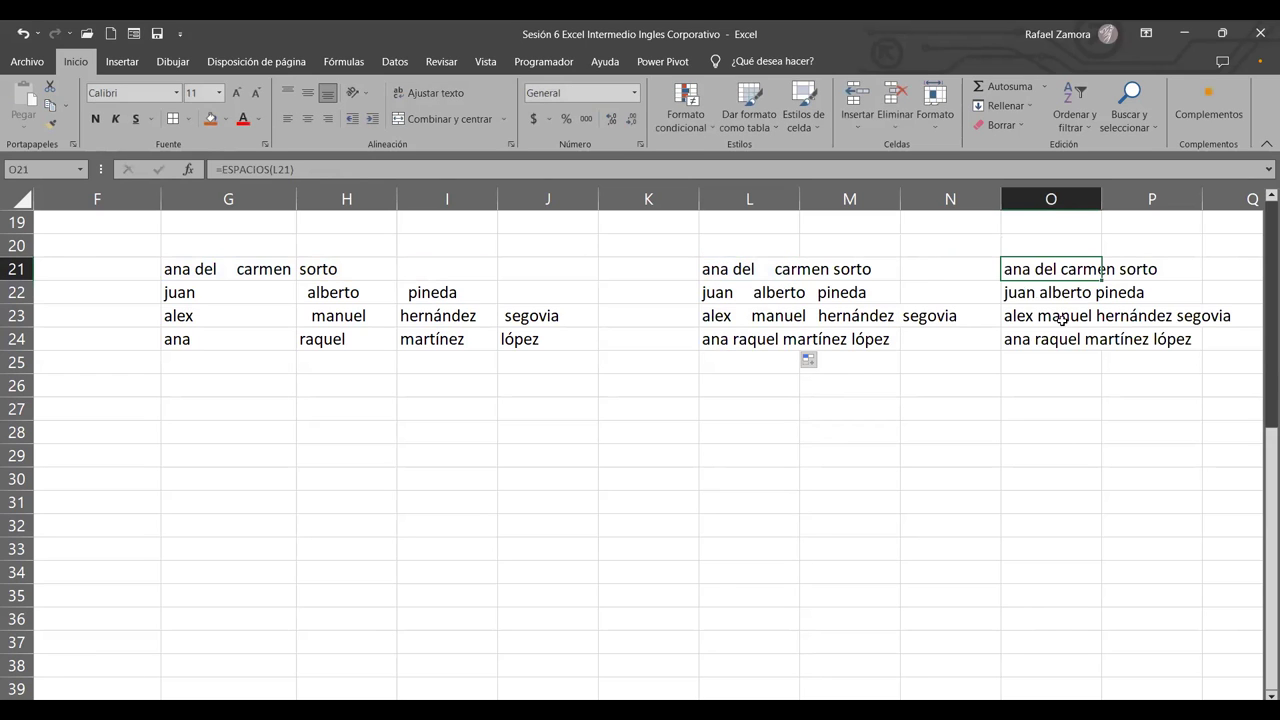
pyautogui.moveTo(1101, 280); pyautogui.dragTo(1063, 331)
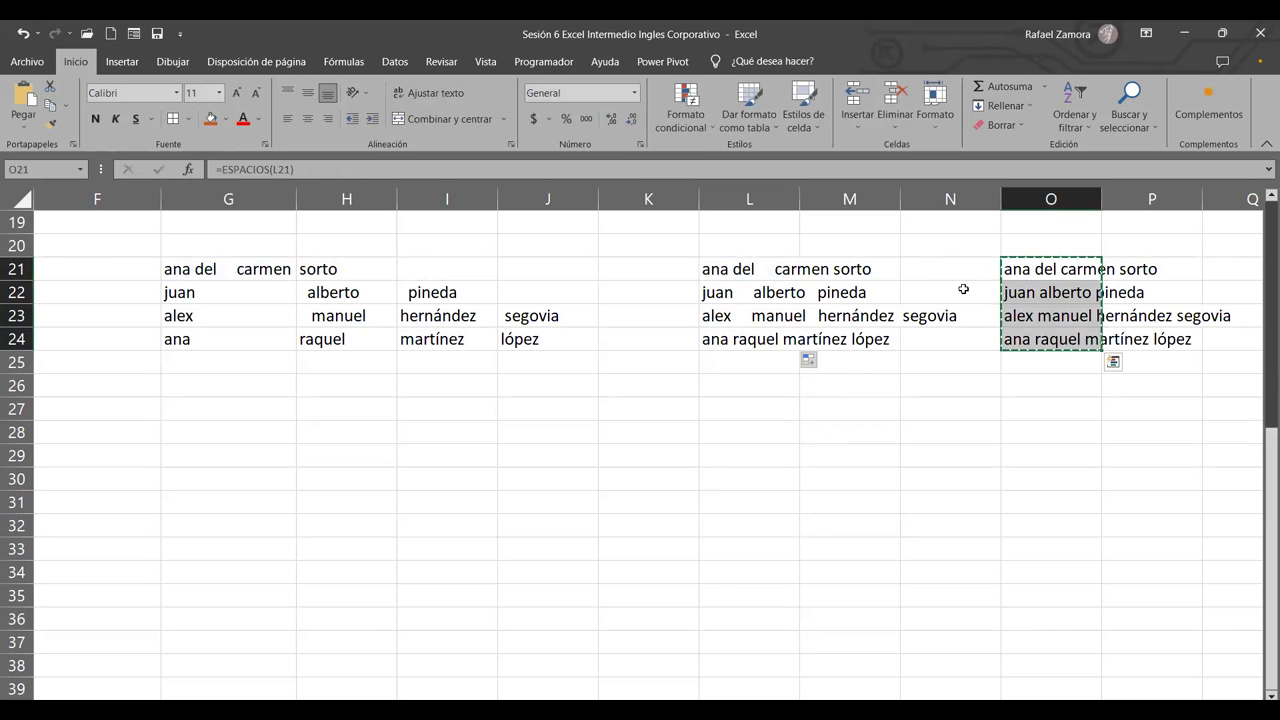
pyautogui.hotkey('ctrl', 'c')
pyautogui.click(782, 279)
pyautogui.rightClick(782, 279)
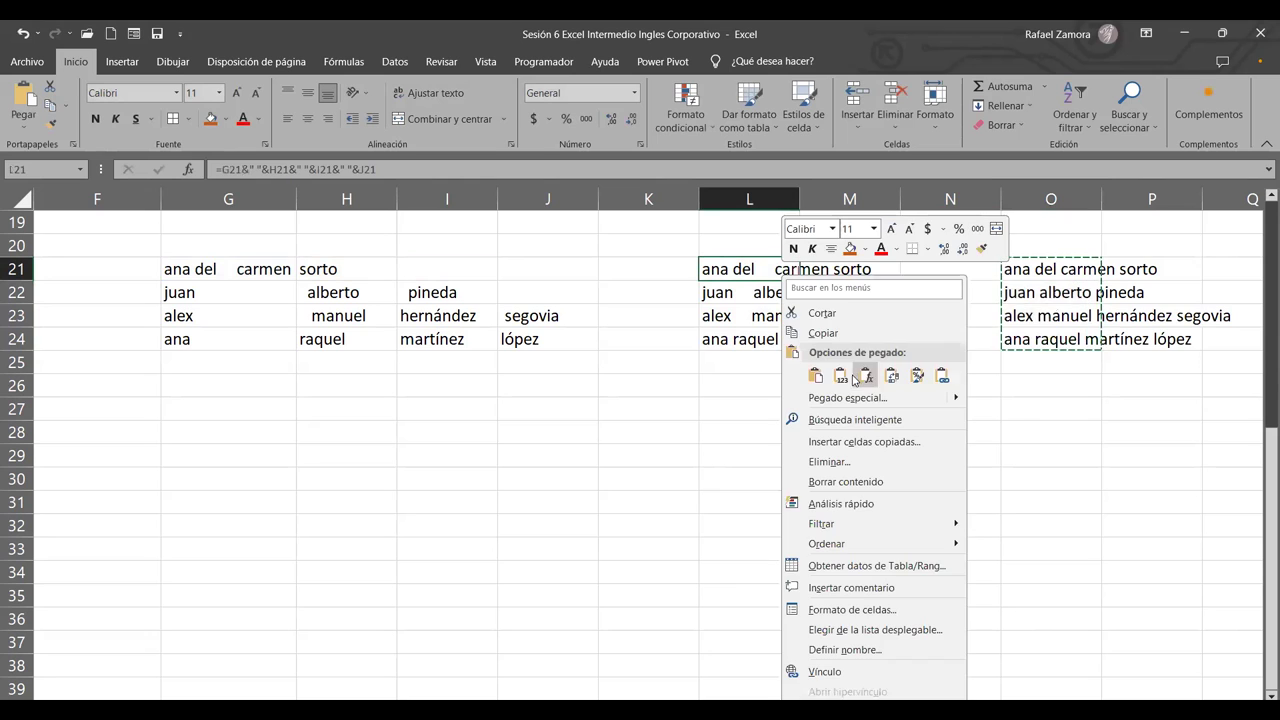
pyautogui.click(849, 376)
pyautogui.hotkey('ctrl', 'z')
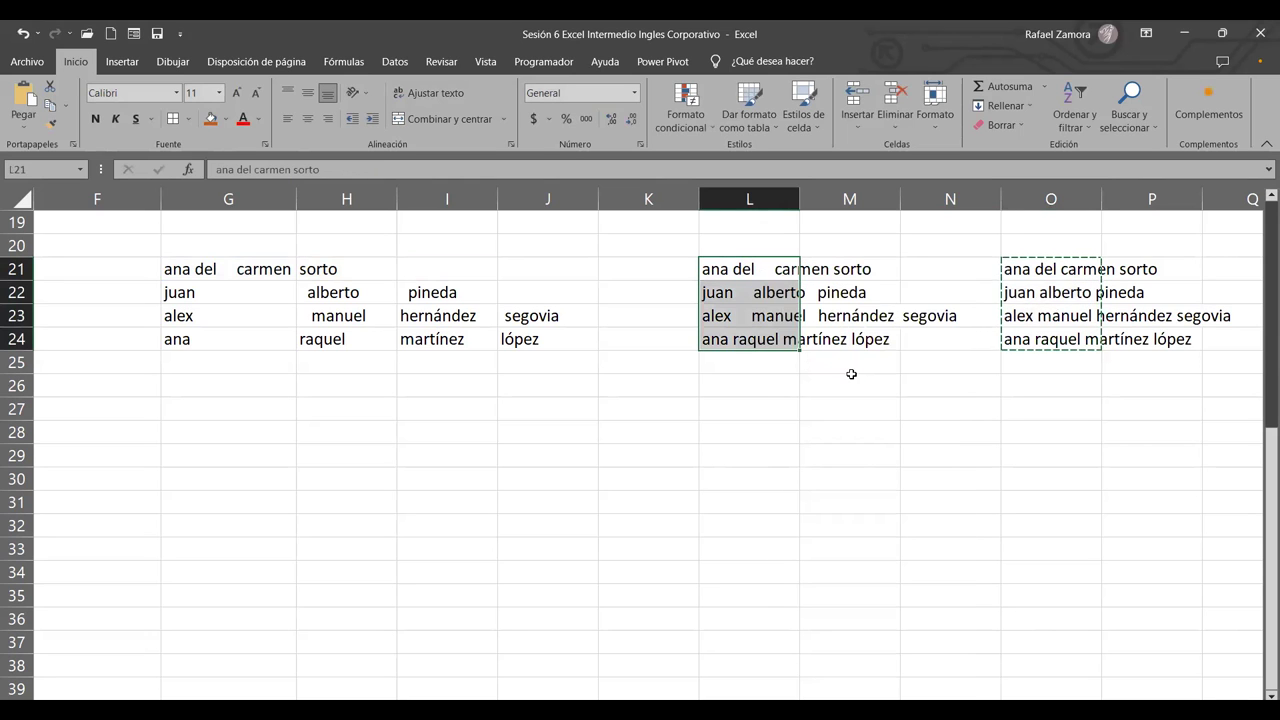
pyautogui.click(1131, 458)
# - Wrap O21's formula as NOMPROPIO(ESPACIOS(L21)) and fill it down to O24
pyautogui.press('Escape')
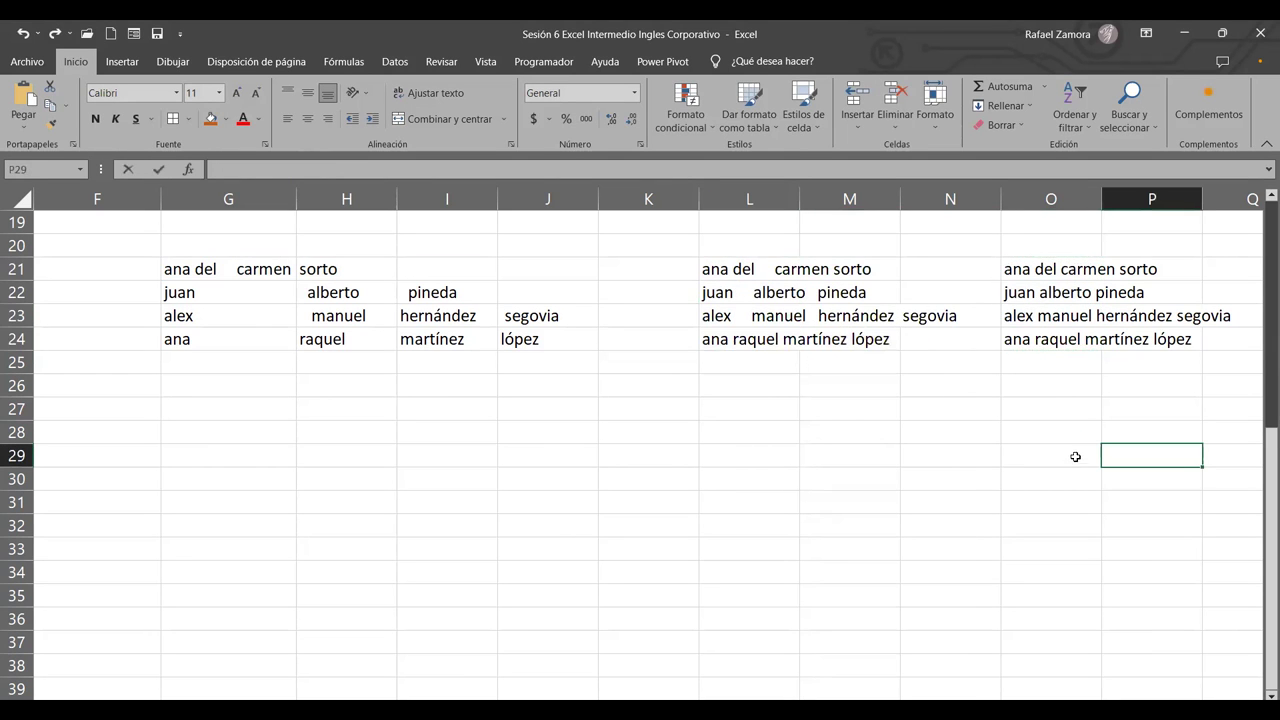
pyautogui.click(1074, 257)
pyautogui.click(1074, 260)
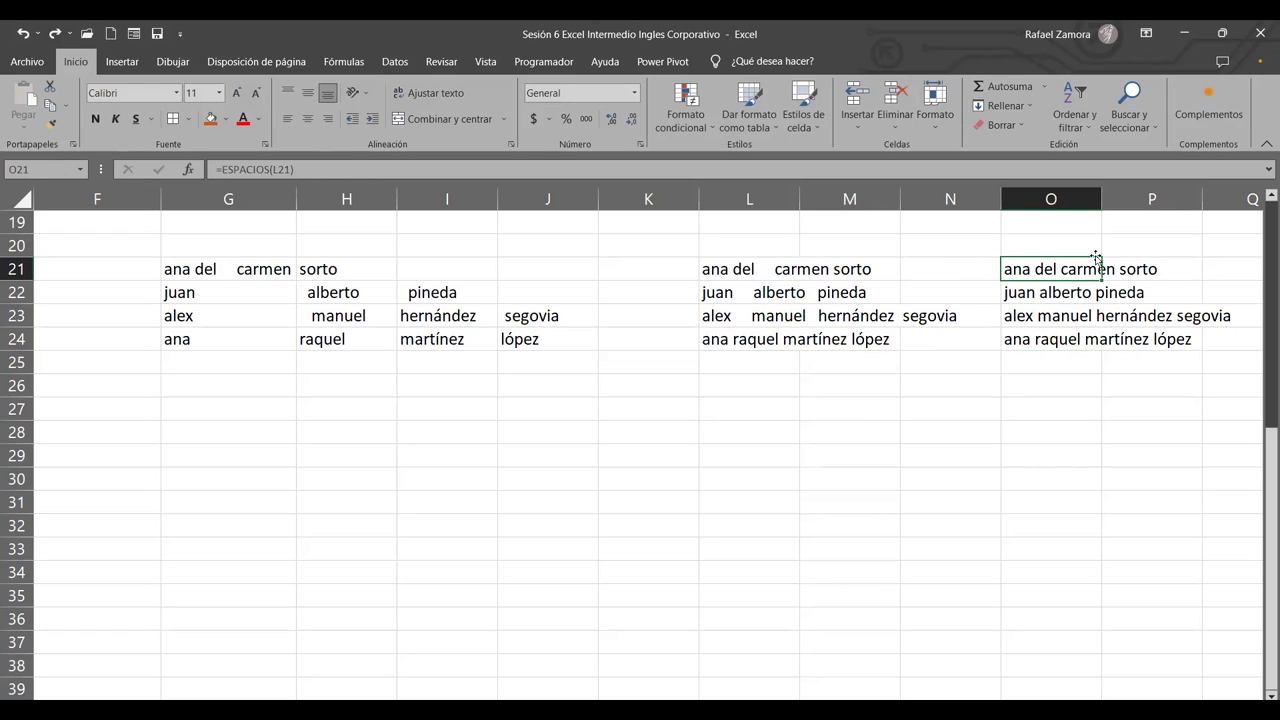
pyautogui.doubleClick(1062, 268)
pyautogui.click(1015, 269)
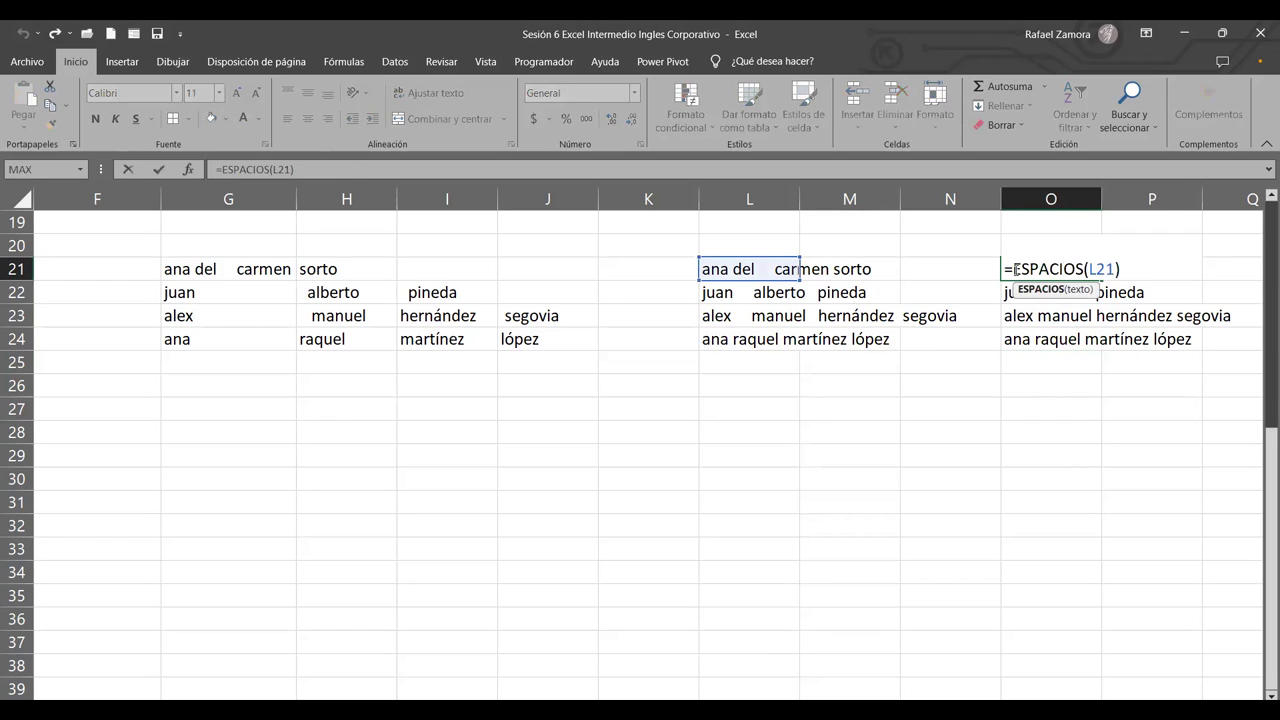
pyautogui.moveTo(1015, 269); pyautogui.dragTo(1203, 270)
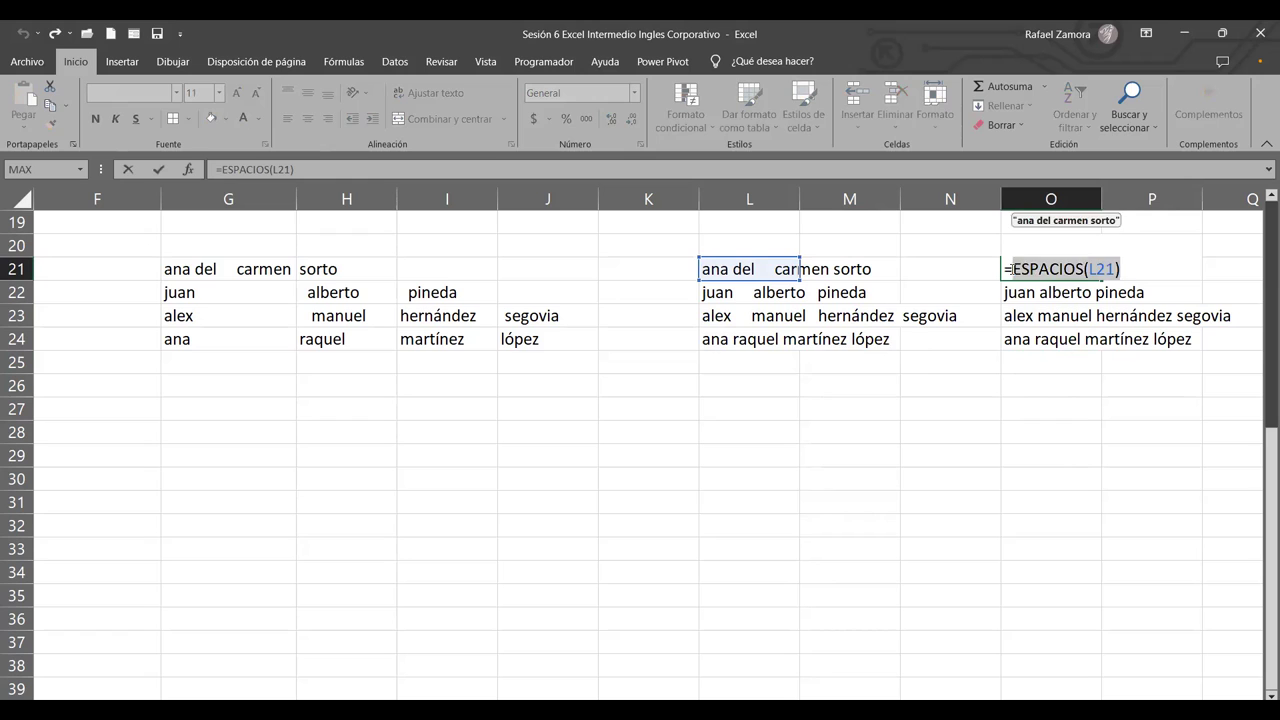
pyautogui.click(1011, 269)
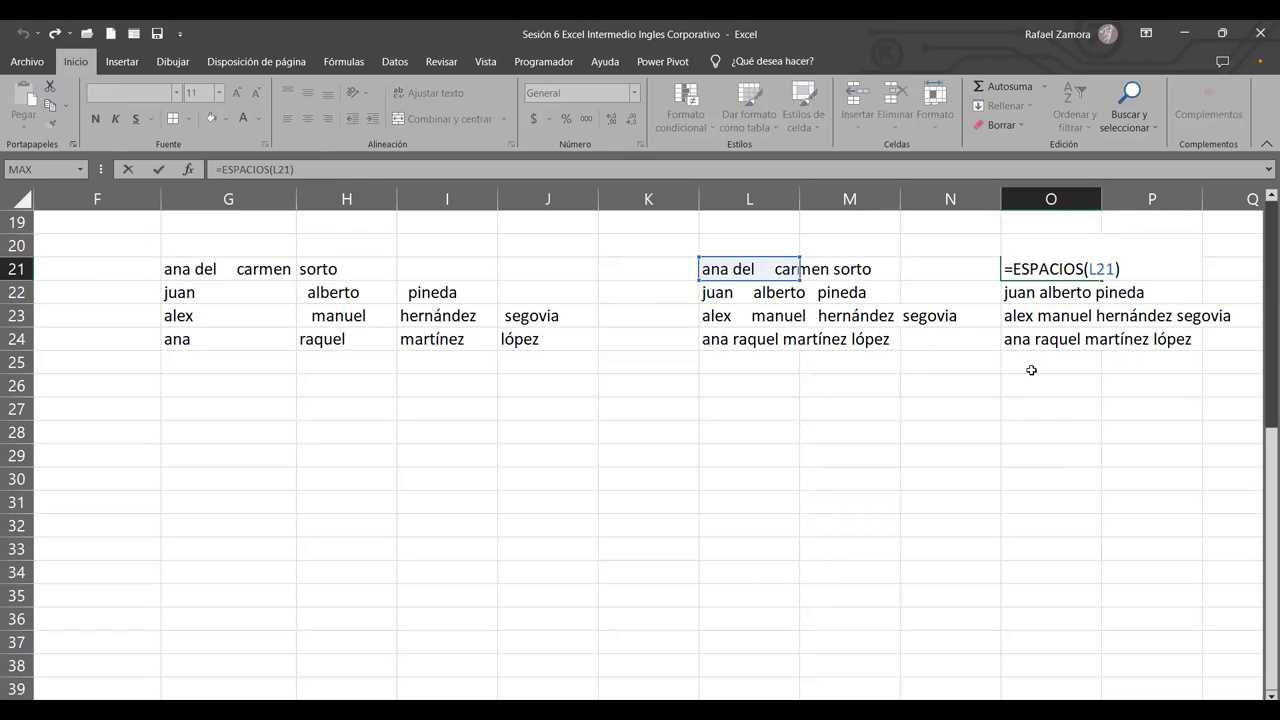
pyautogui.write('nom')
pyautogui.press('Tab')
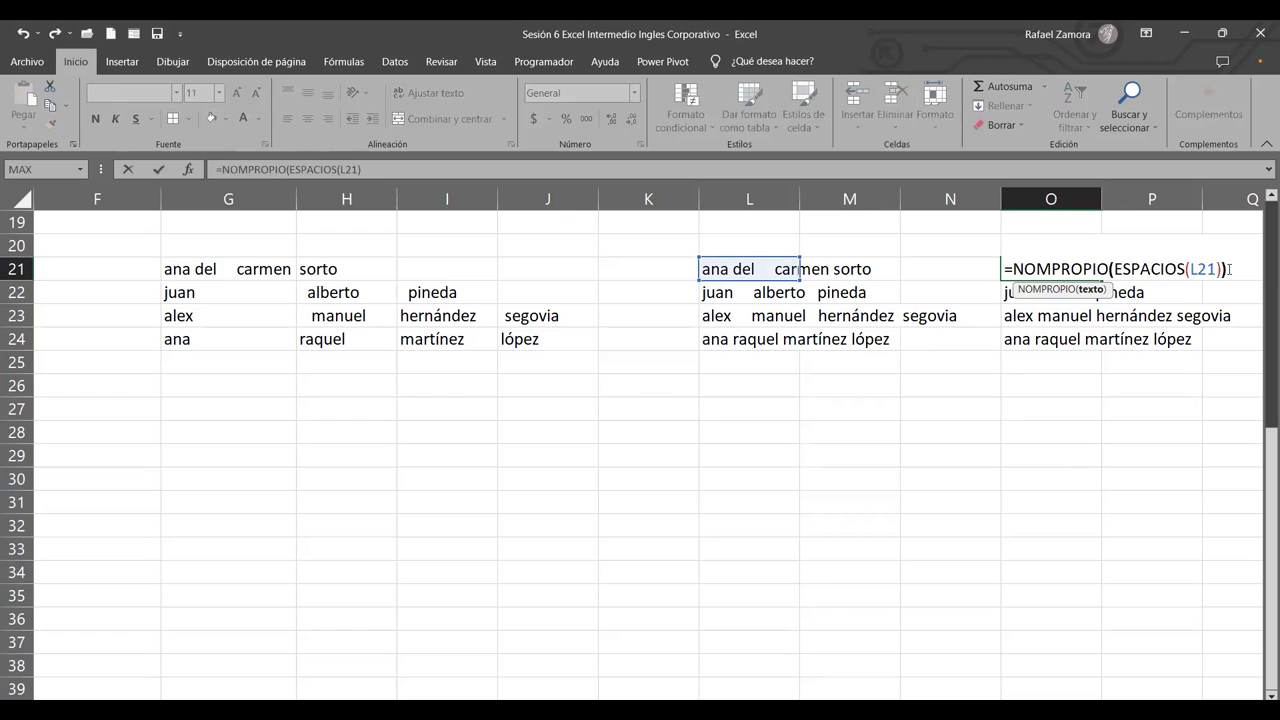
pyautogui.press('Return')
pyautogui.click(1108, 272)
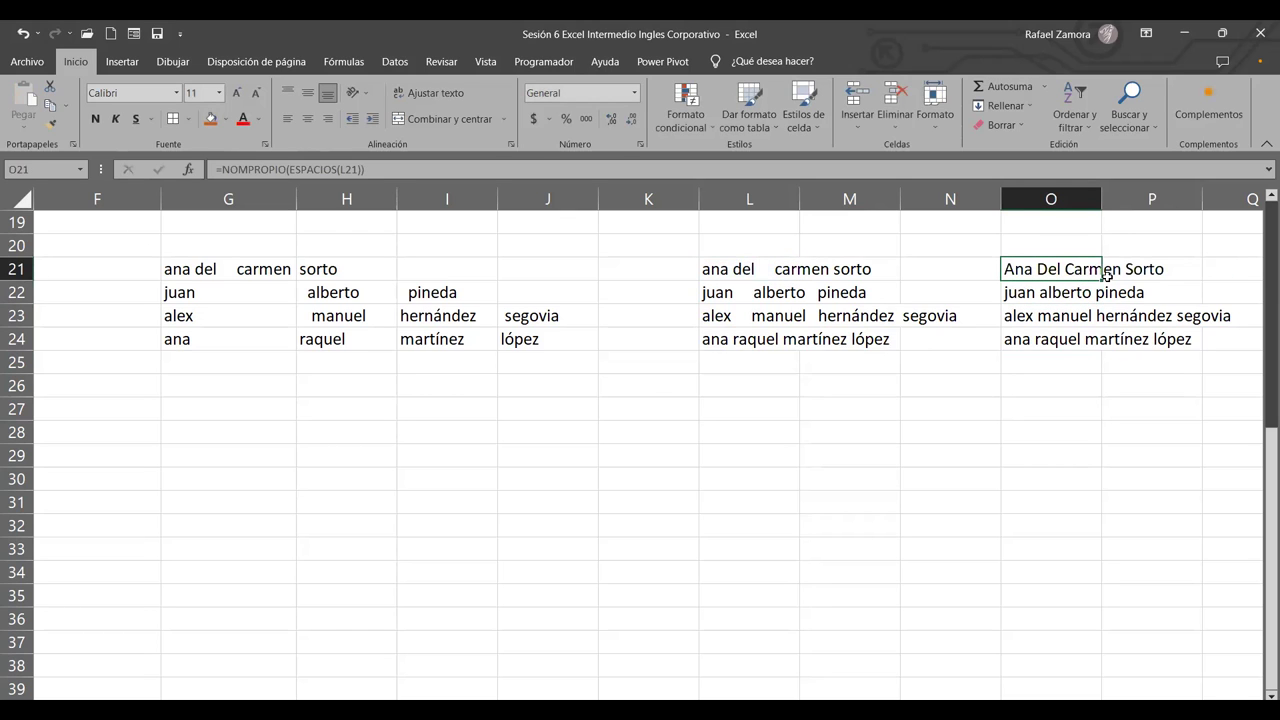
pyautogui.moveTo(1100, 297); pyautogui.dragTo(1100, 342)
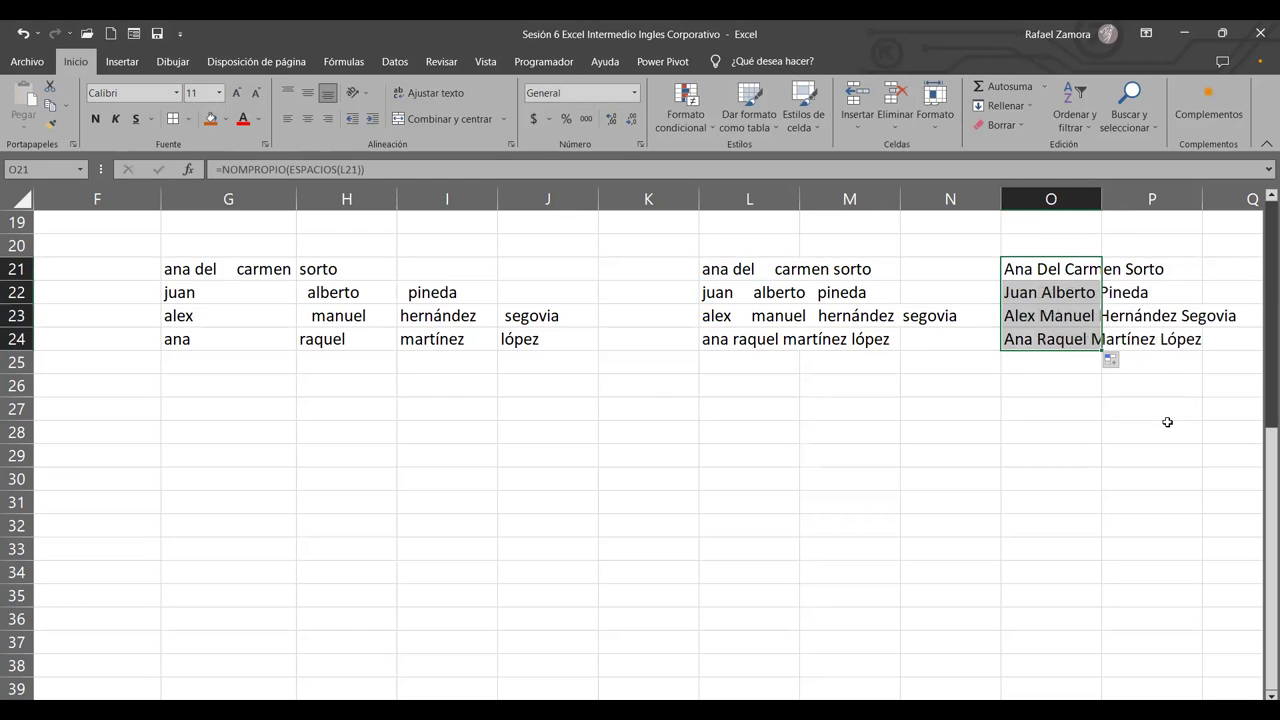
# - Paste the proper-cased names as values into L21:L24 and clear O21:O28
pyautogui.hotkey('ctrl', 'c')
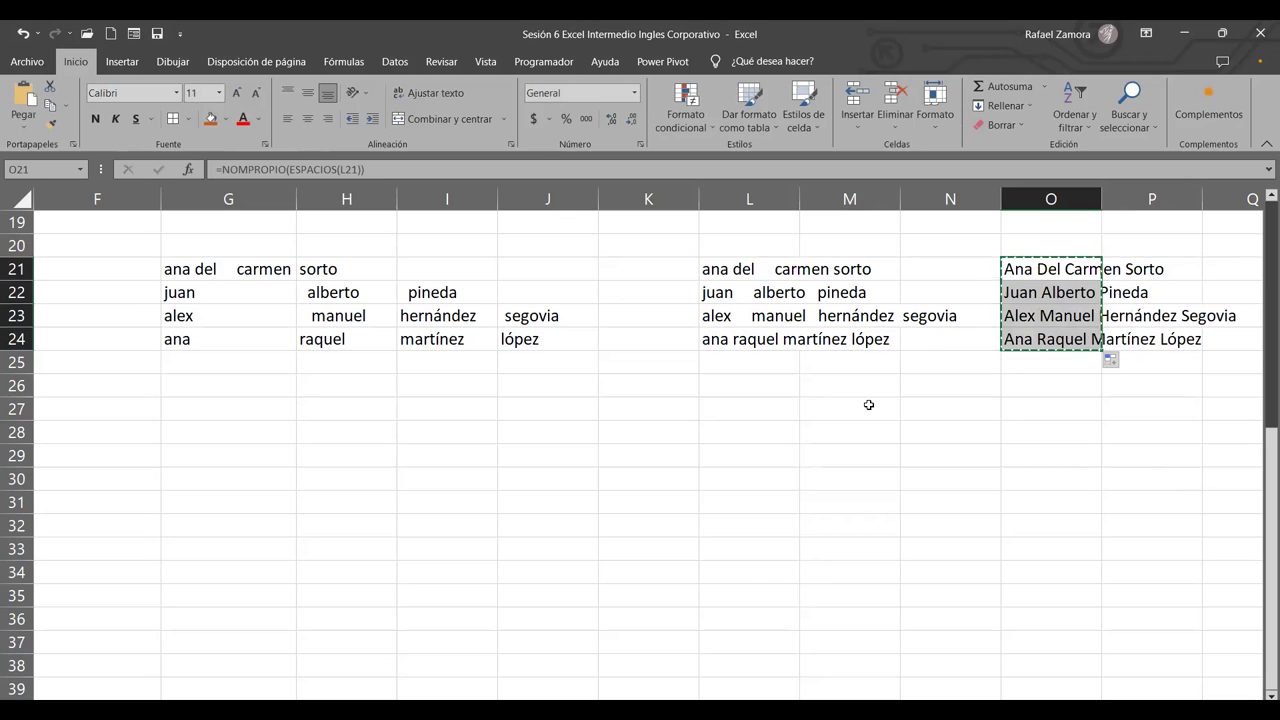
pyautogui.click(766, 265)
pyautogui.rightClick(766, 265)
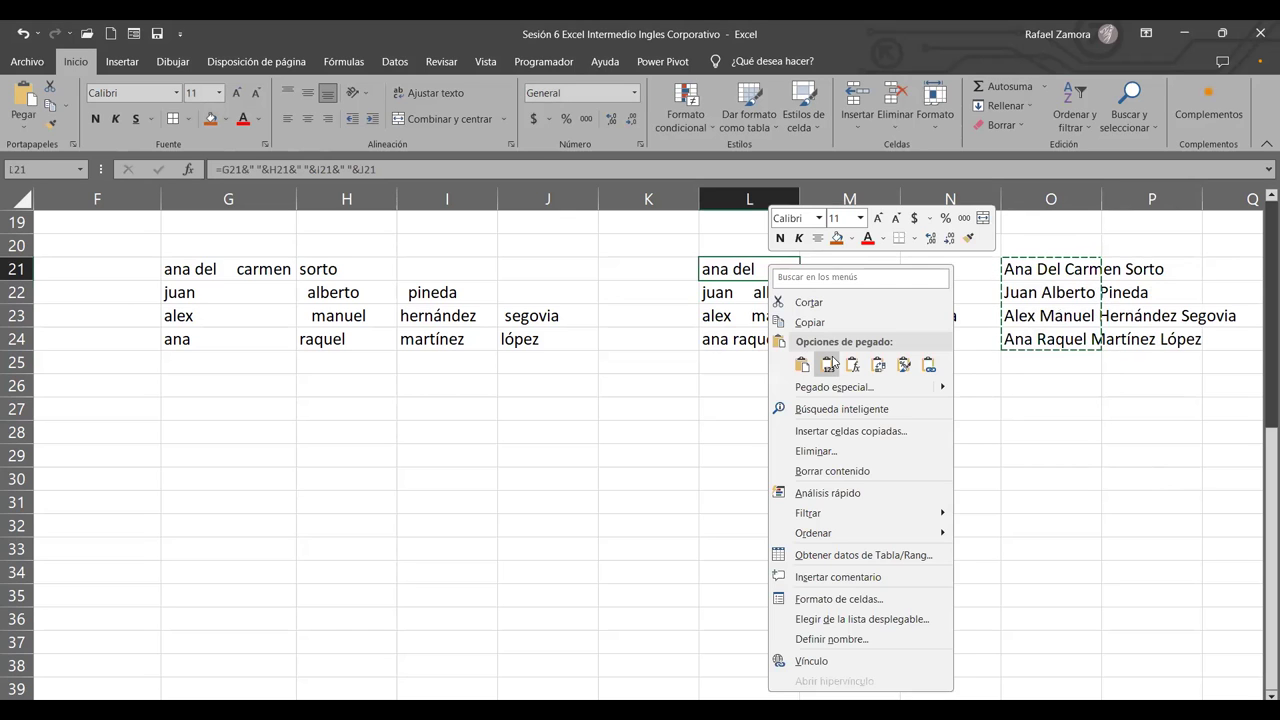
pyautogui.click(833, 363)
pyautogui.moveTo(1050, 269); pyautogui.dragTo(1083, 423)
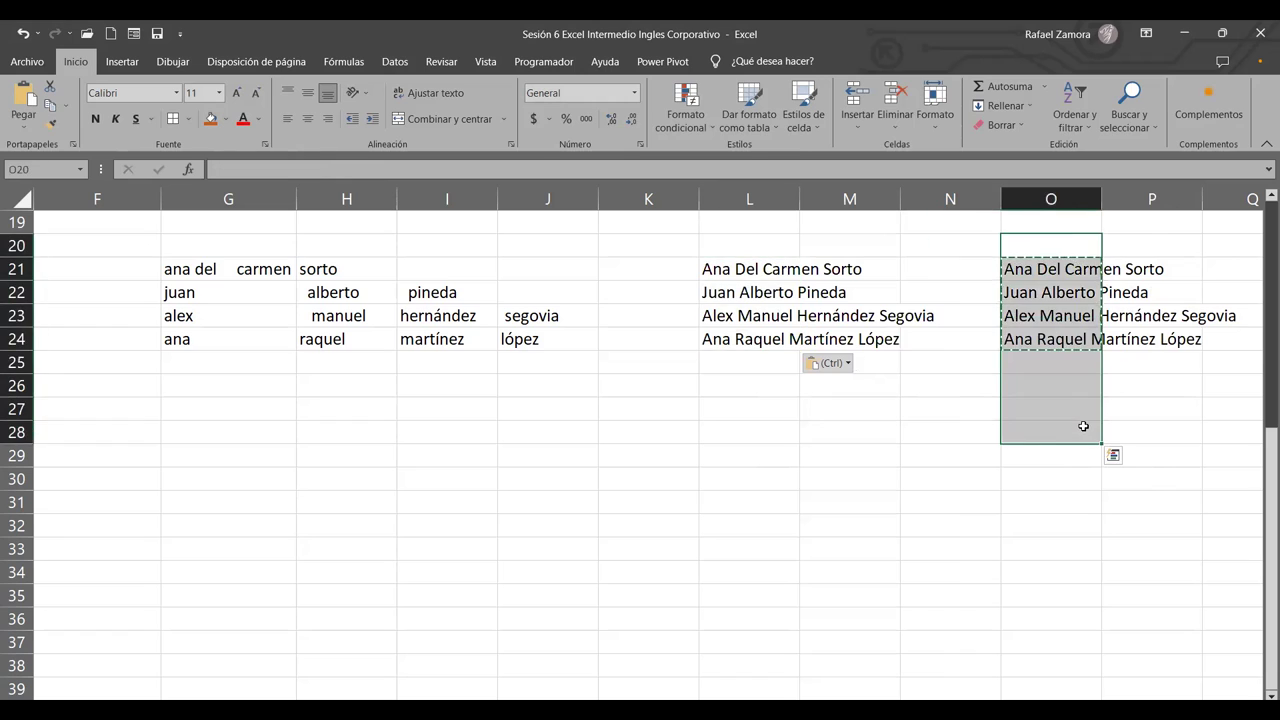
pyautogui.press('Delete')
pyautogui.click(914, 467)
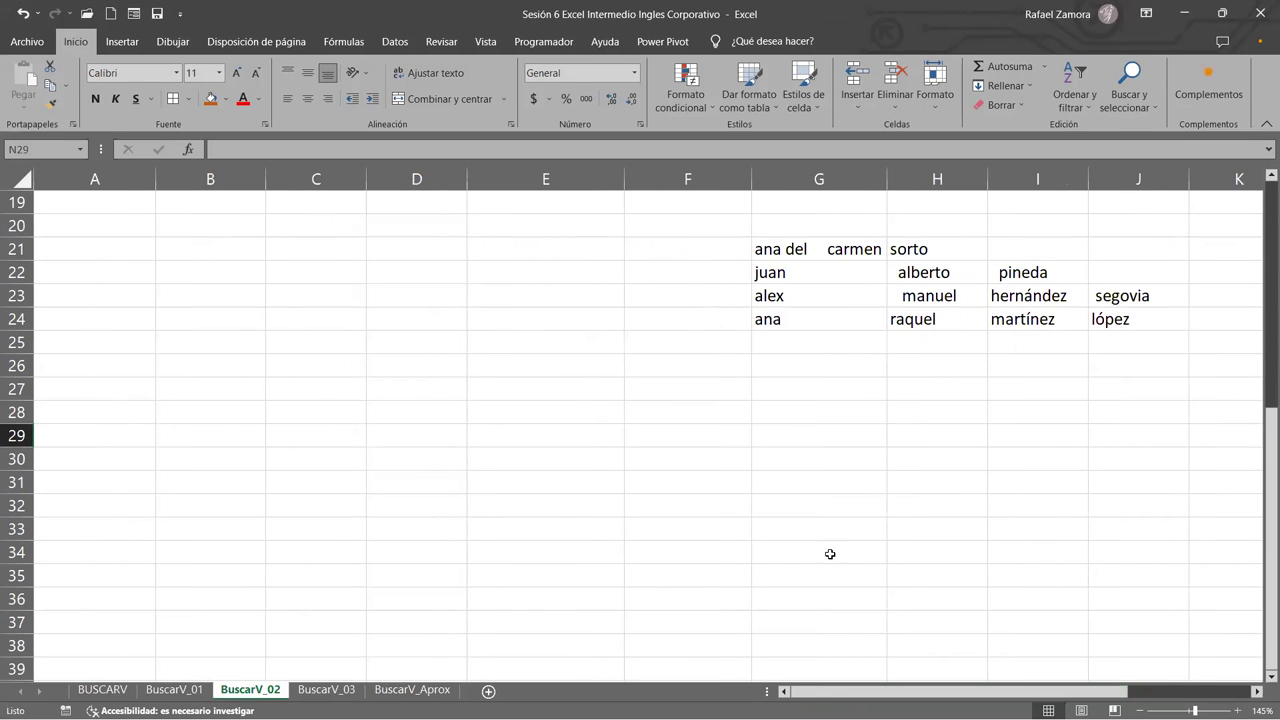
# - Switch to the BuscarV_03 sheet and review lookup cells H2 to H5
pyautogui.scroll(6, 829, 551)
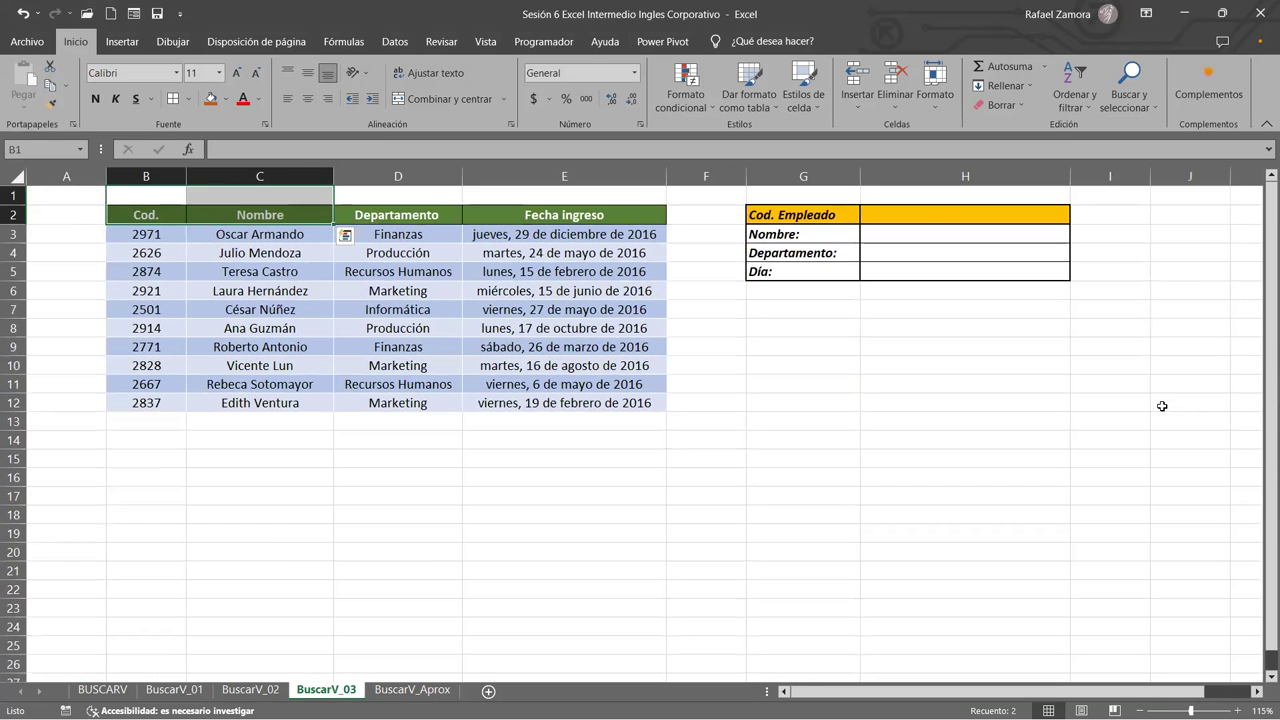
pyautogui.scroll(3, 1163, 403)
pyautogui.click(1240, 615)
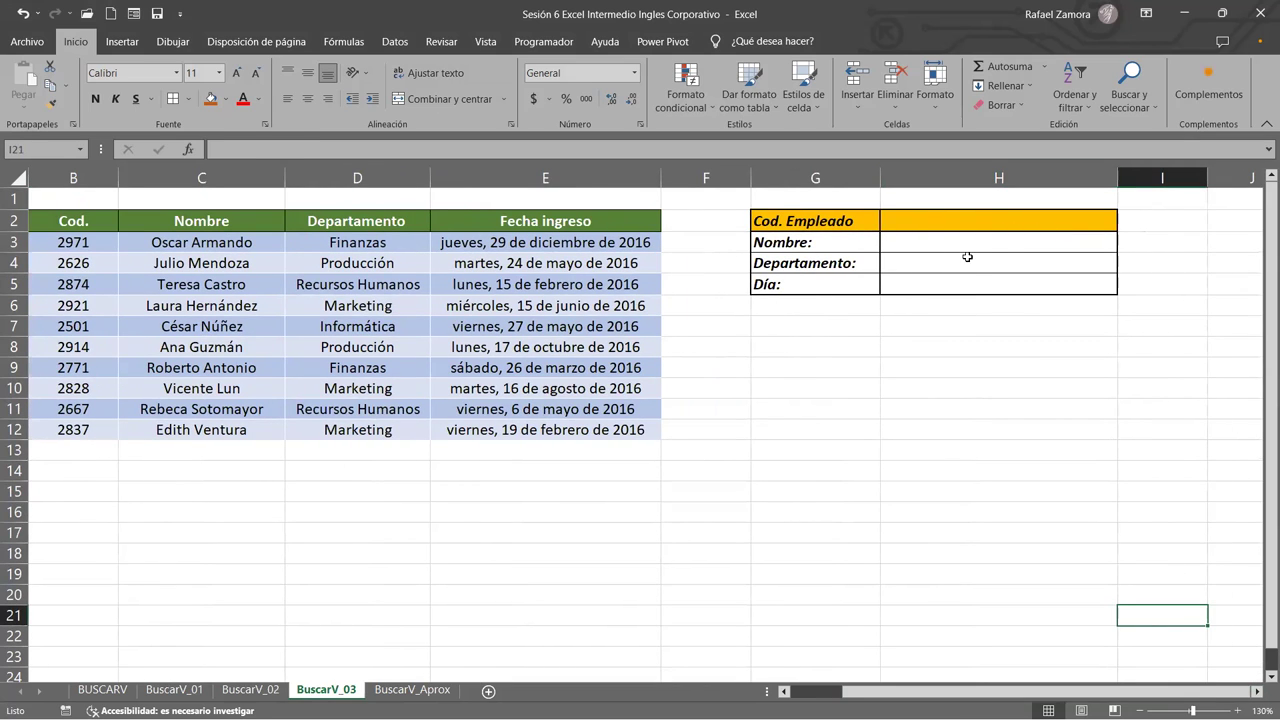
pyautogui.click(1014, 222)
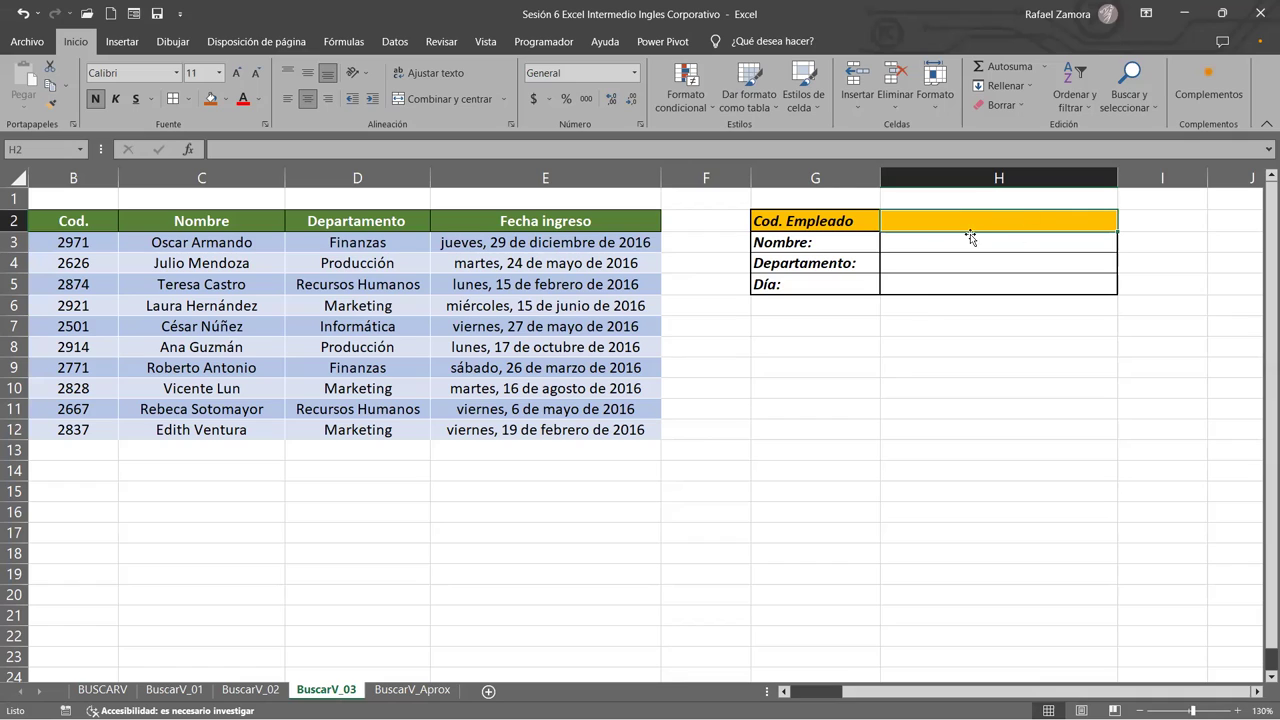
pyautogui.click(985, 242)
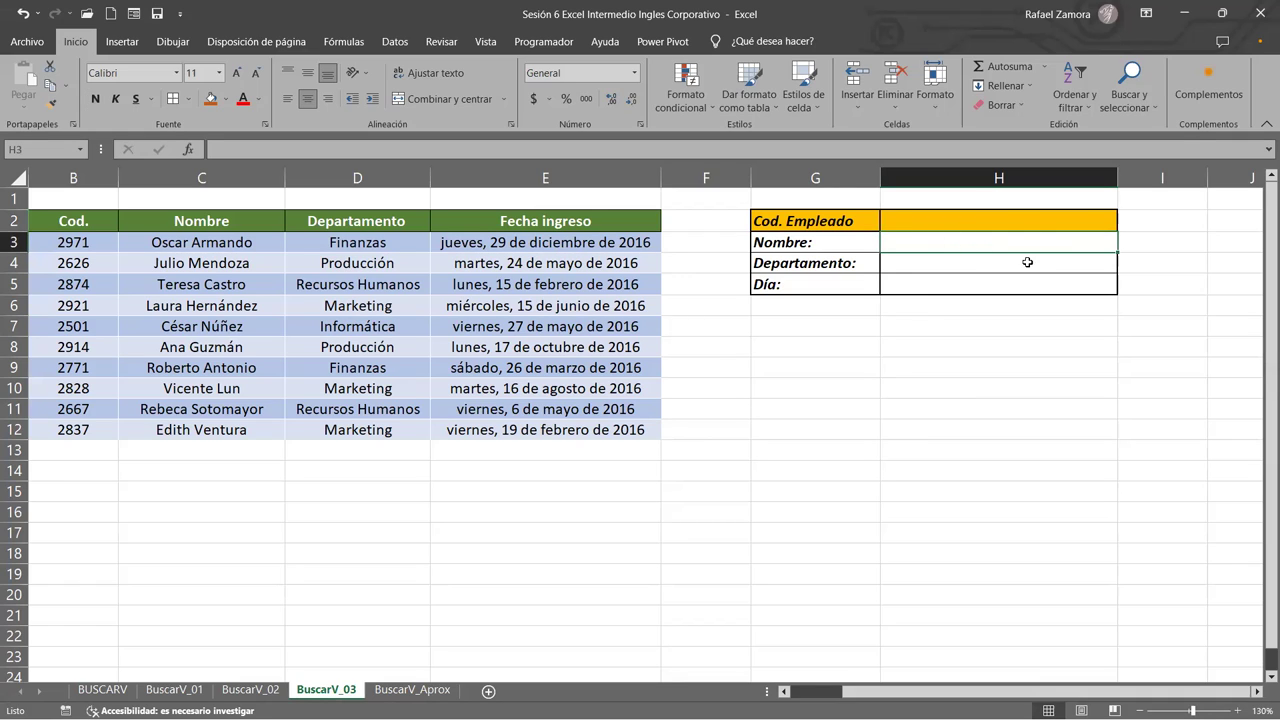
pyautogui.click(993, 264)
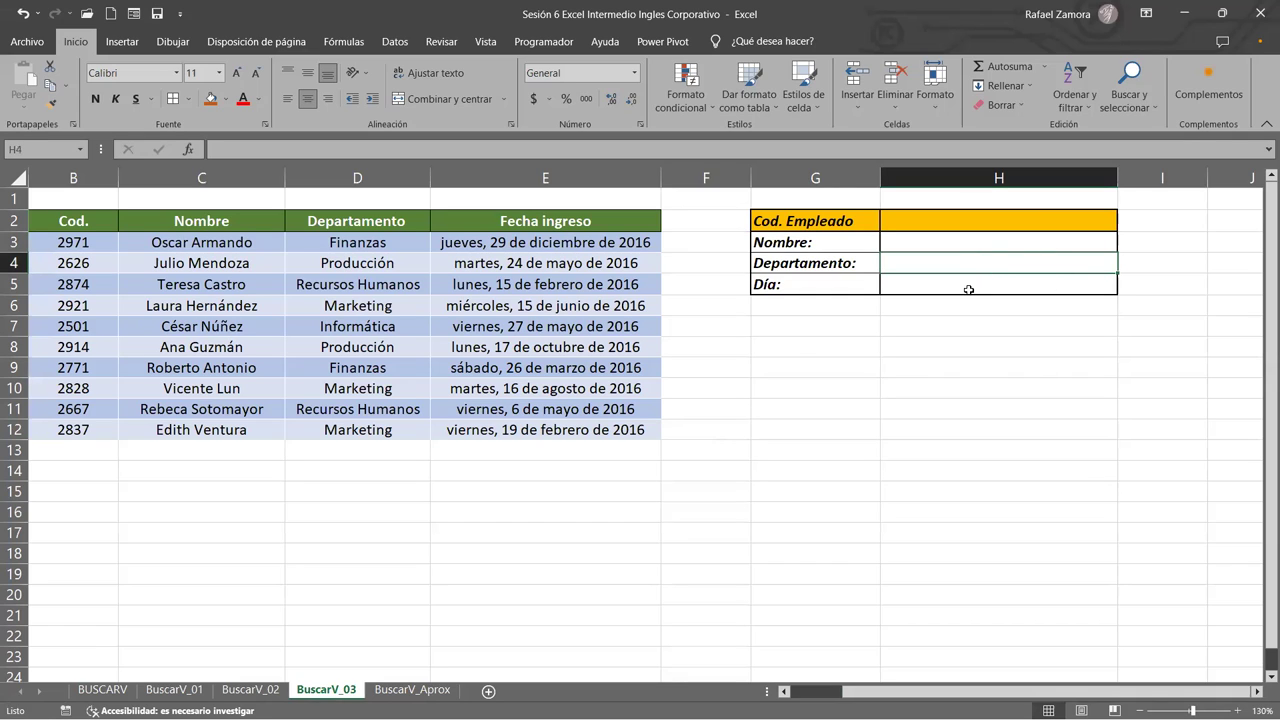
pyautogui.click(967, 289)
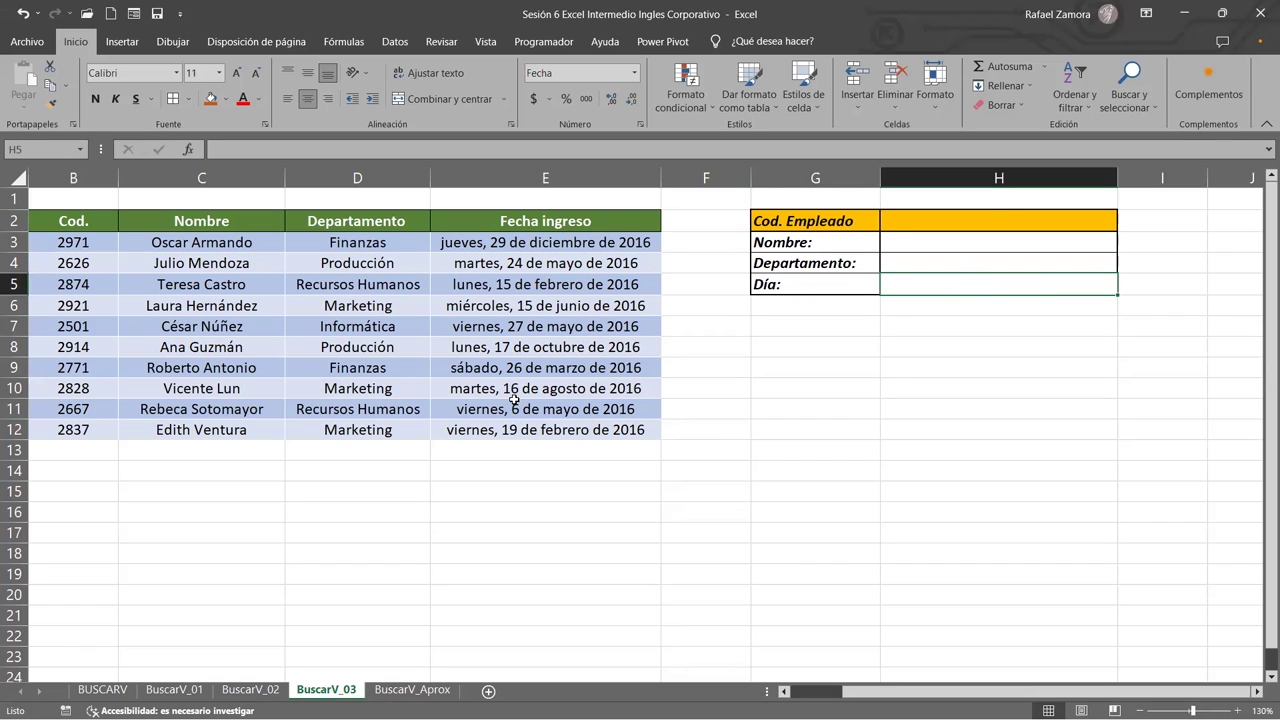
pyautogui.click(1050, 220)
# - Enter code 2971, the employee's name, Finanzas and Jueves in H2:H5
pyautogui.press('F2')
pyautogui.write('2971')
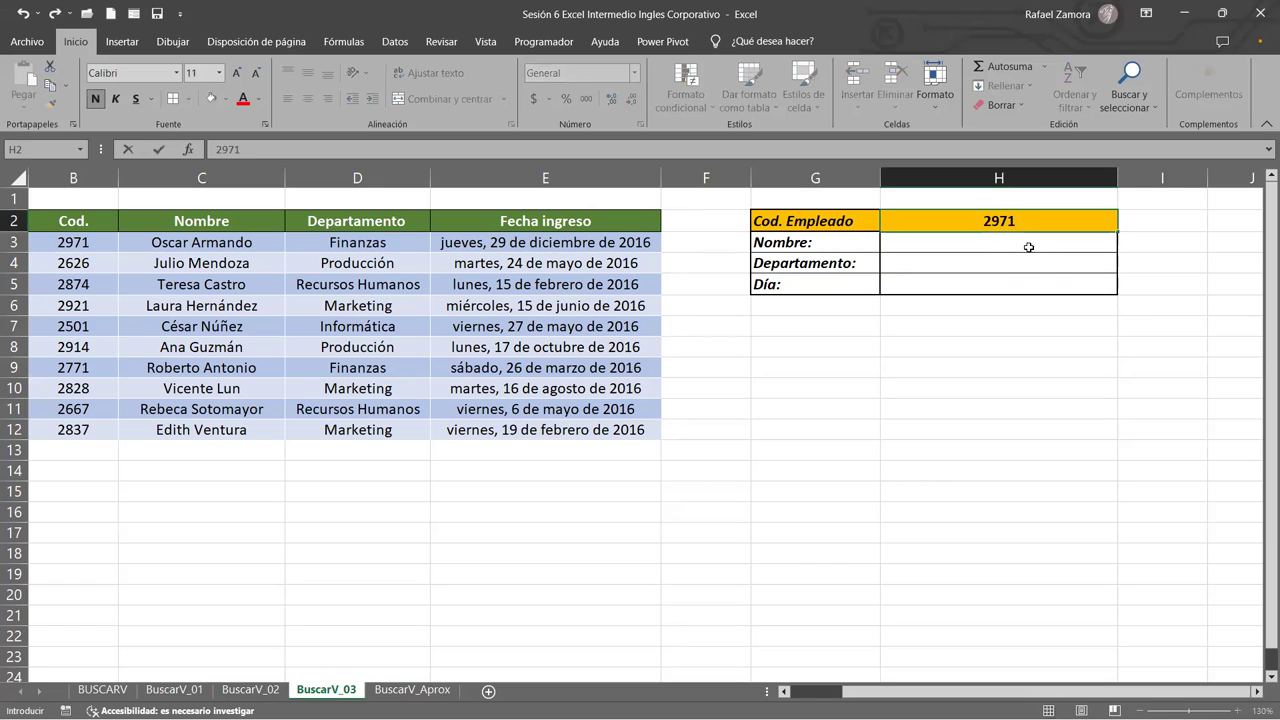
pyautogui.press('Return')
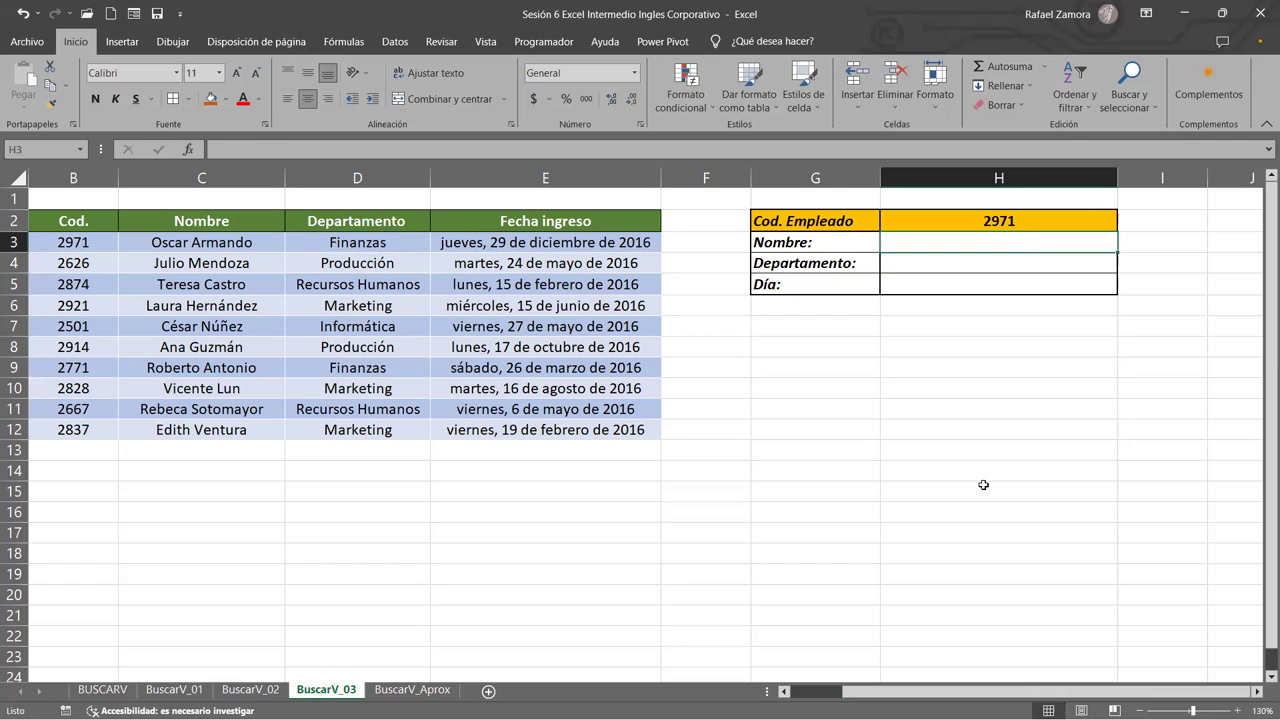
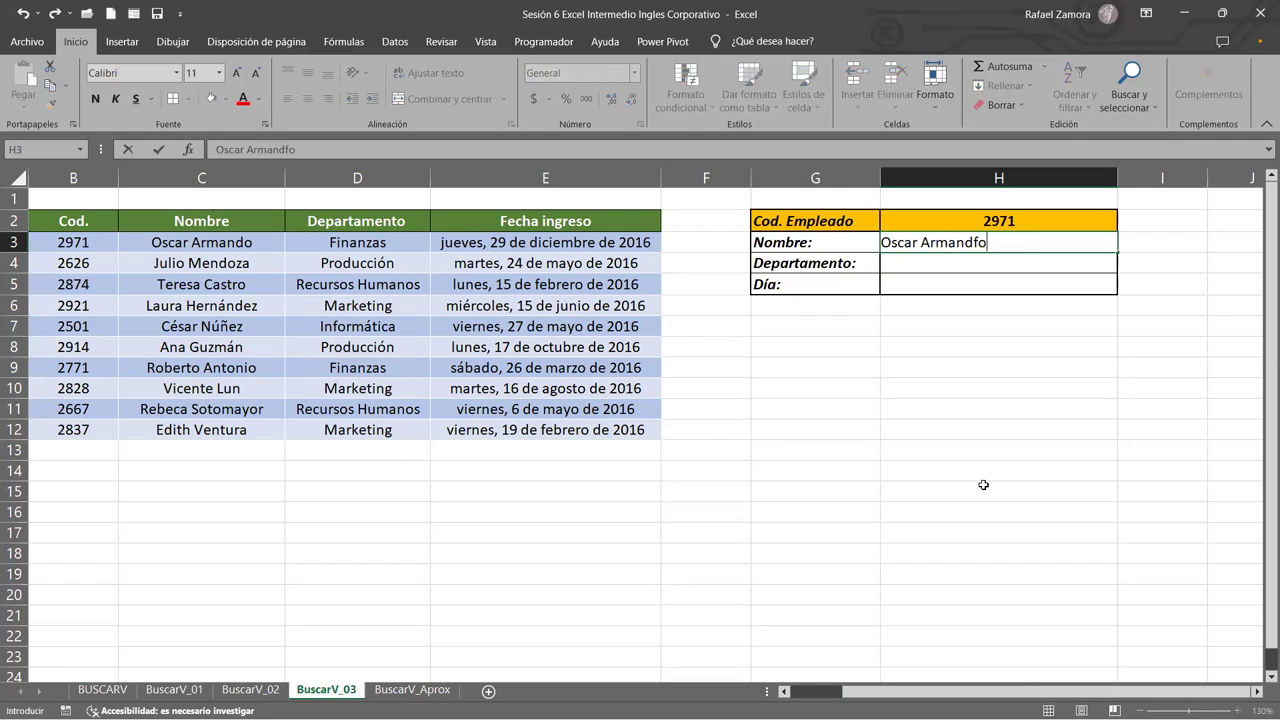
pyautogui.press('Return')
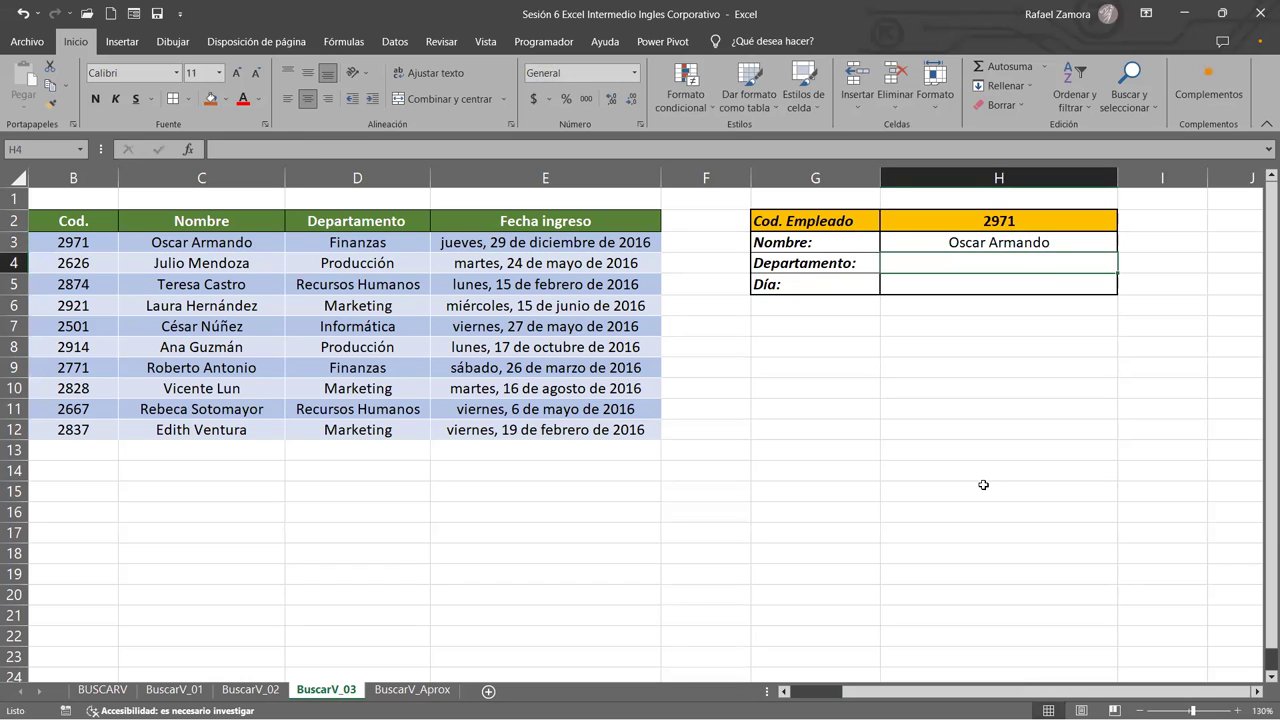
pyautogui.write('Finanzas')
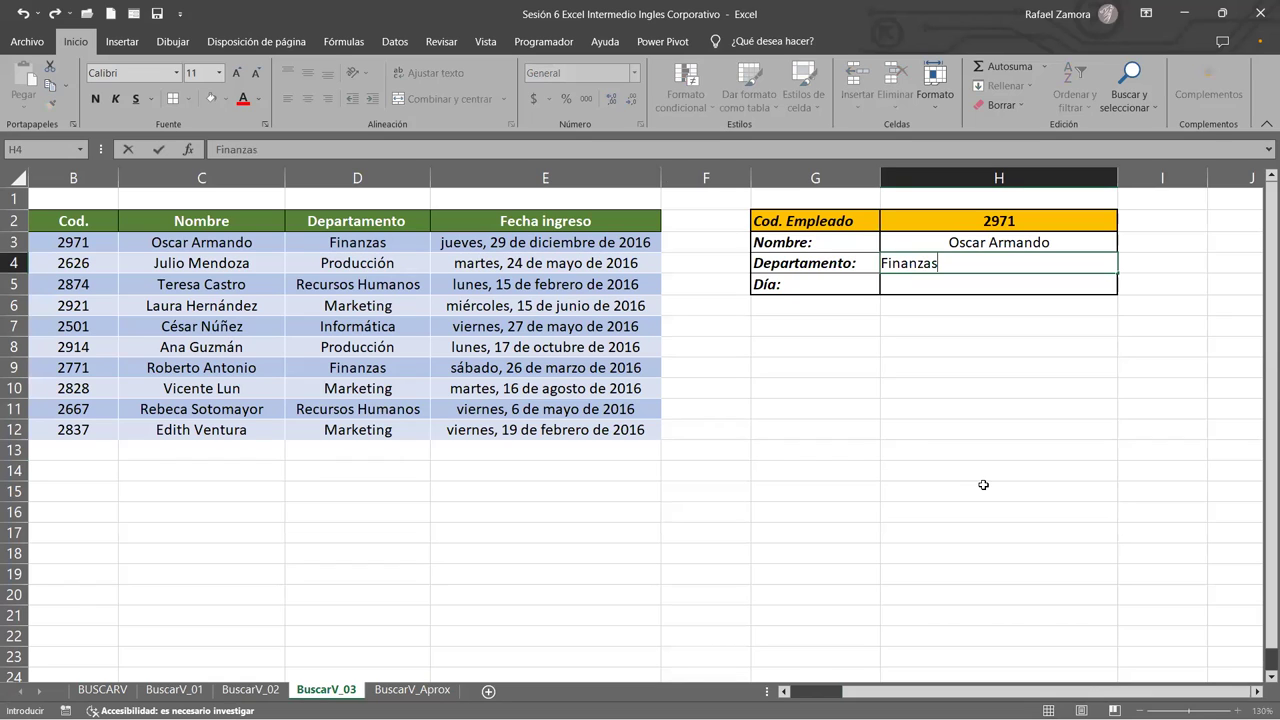
pyautogui.press('Return')
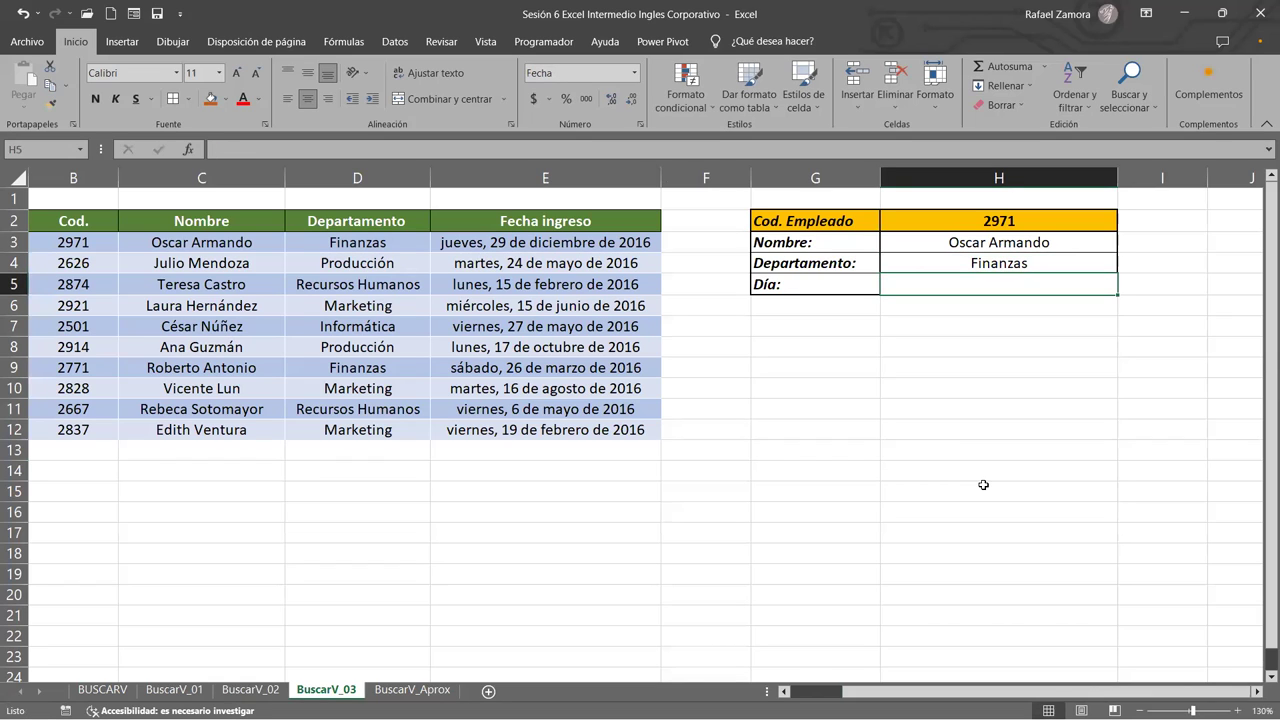
pyautogui.click(560, 244)
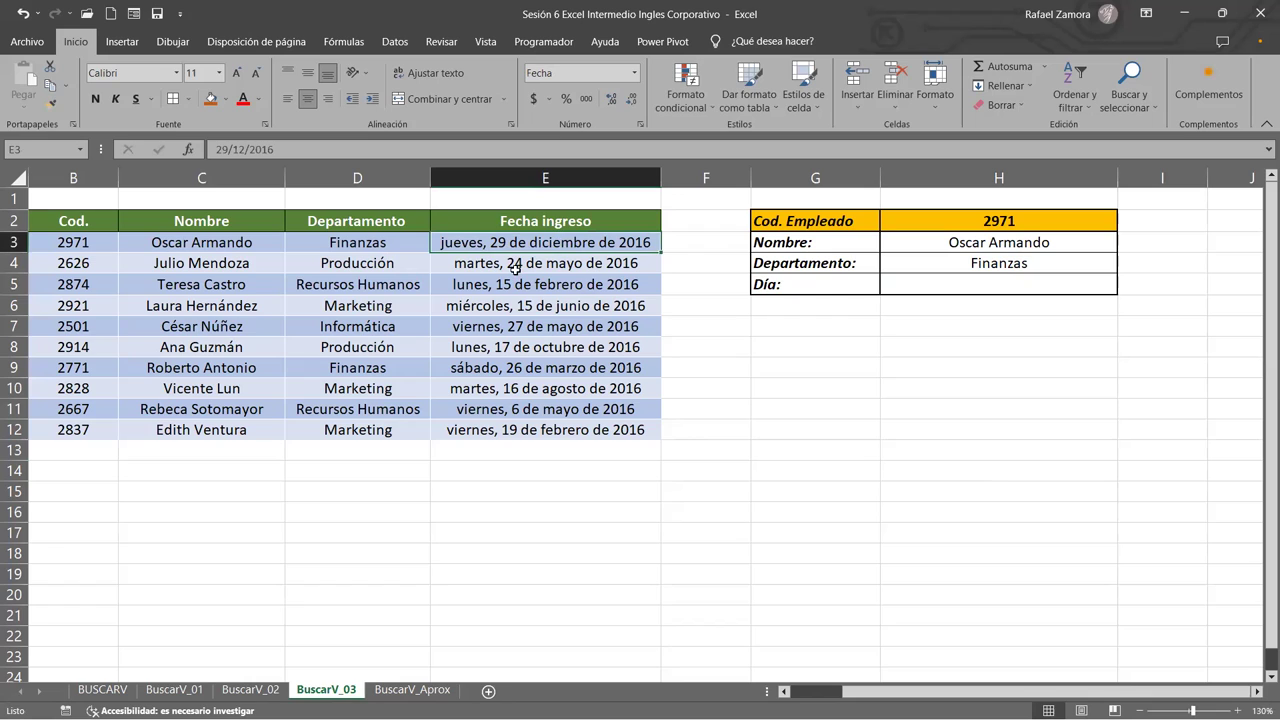
pyautogui.click(975, 282)
pyautogui.write('Jueves')
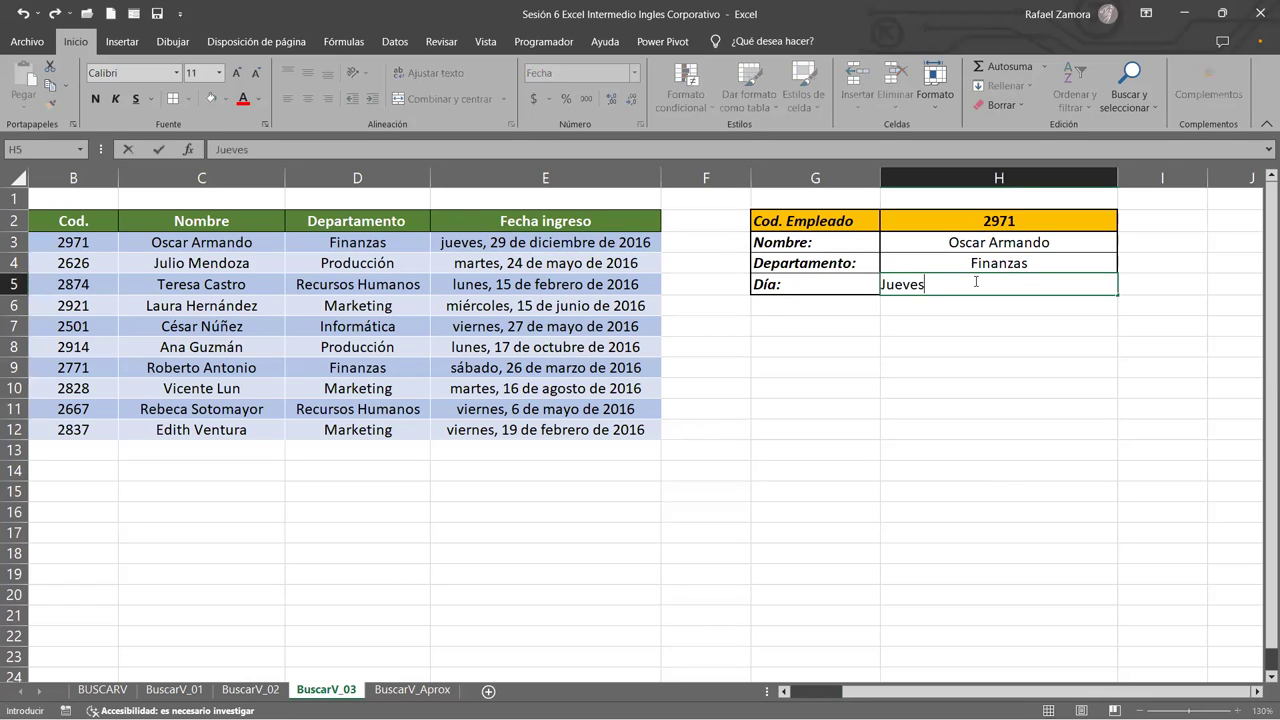
pyautogui.press('Return')
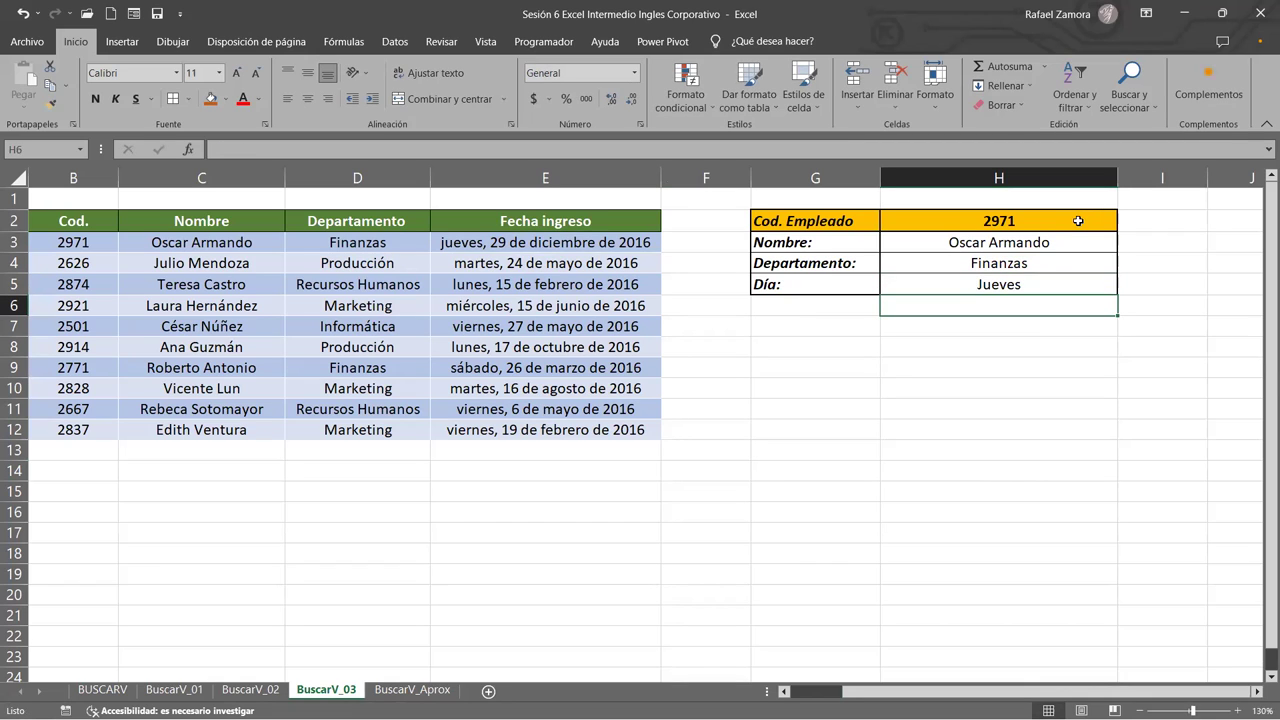
# - Compare the code, name, department and day for 2971 against the employee table
pyautogui.click(74, 431)
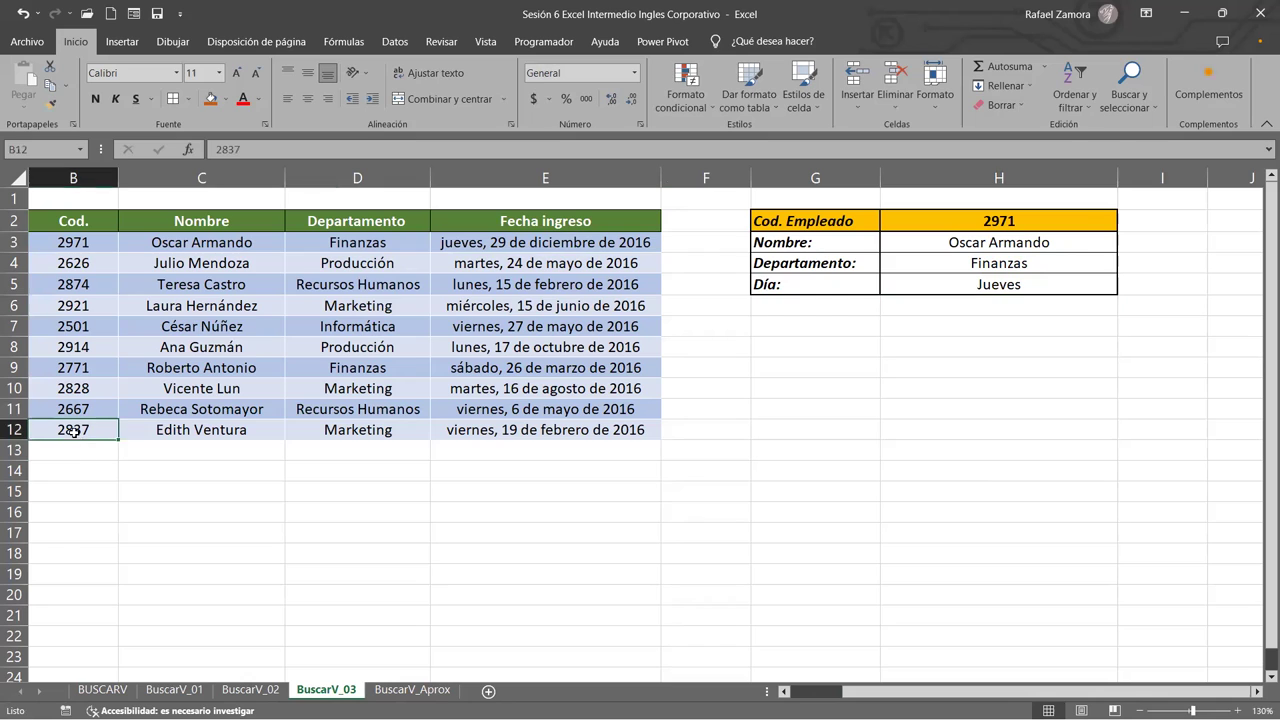
pyautogui.click(1010, 224)
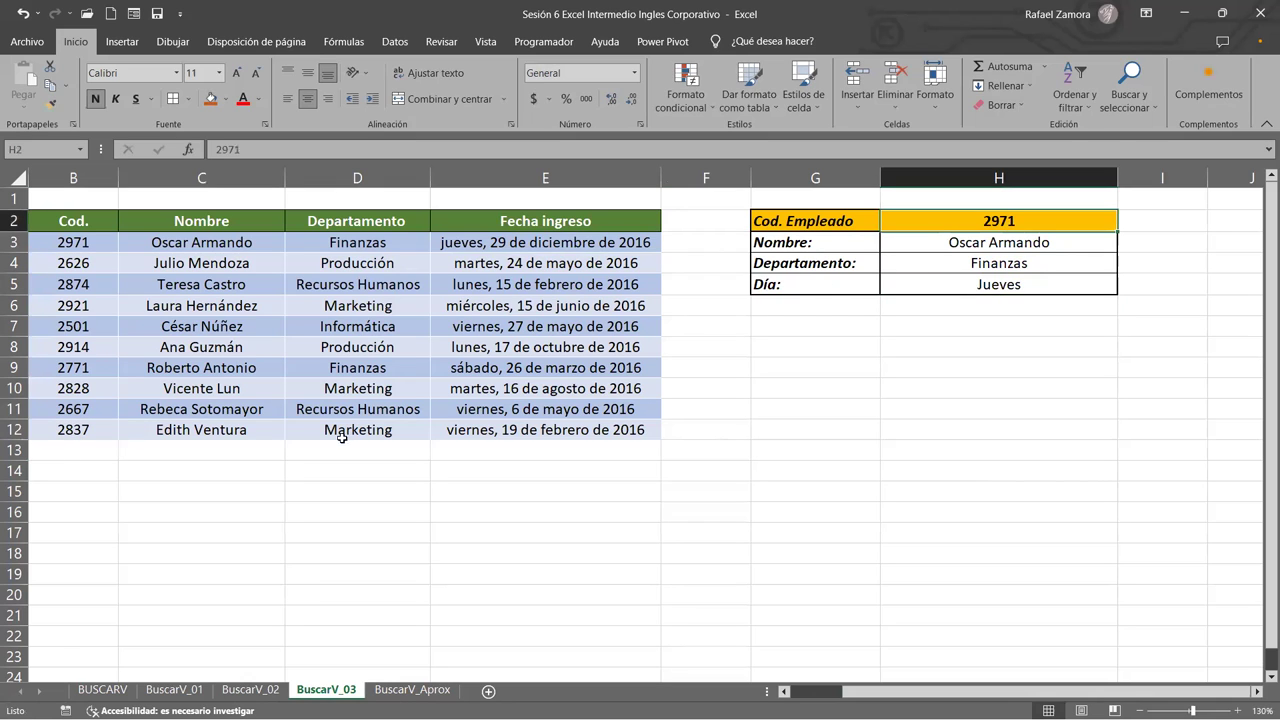
pyautogui.click(202, 434)
pyautogui.click(973, 248)
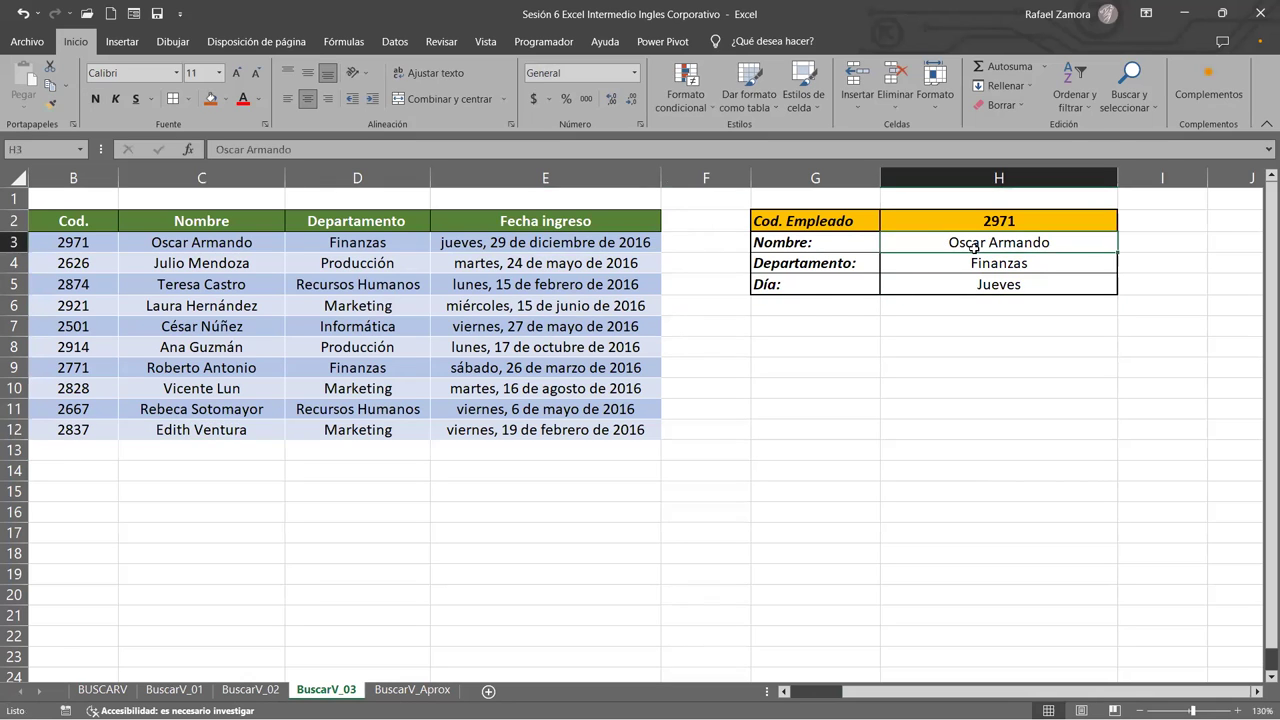
pyautogui.click(360, 428)
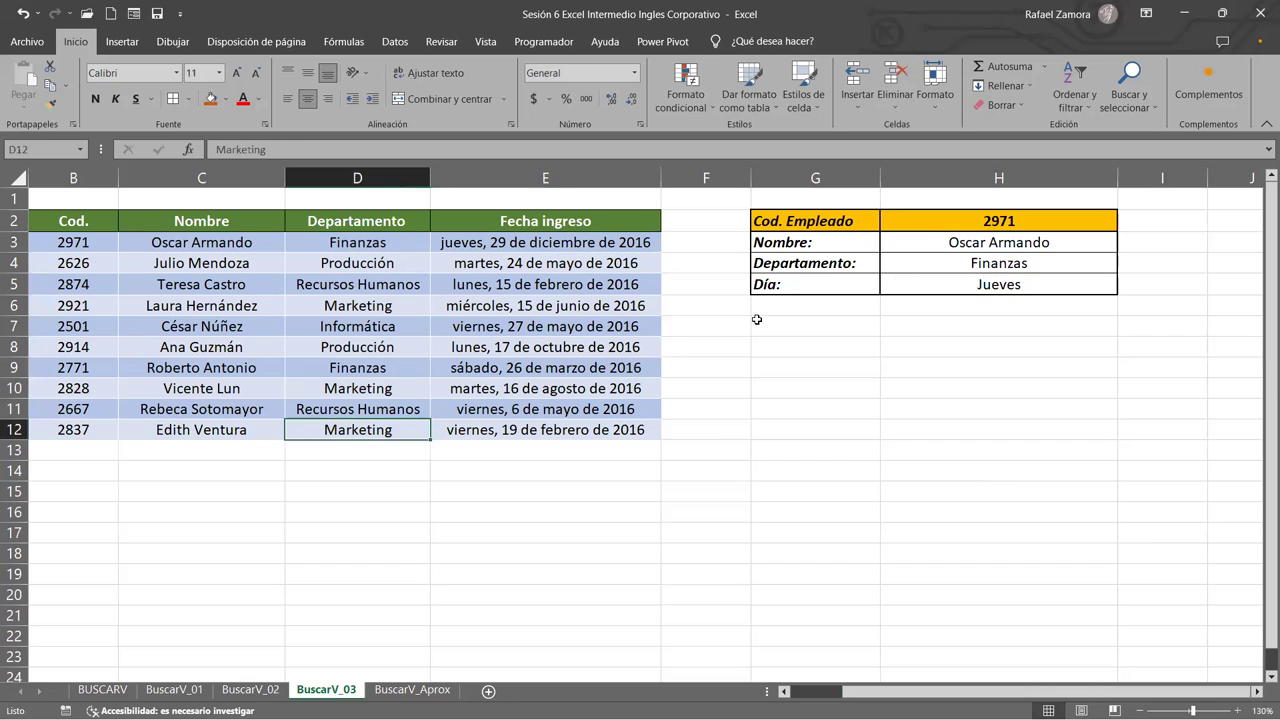
pyautogui.click(977, 263)
pyautogui.click(488, 428)
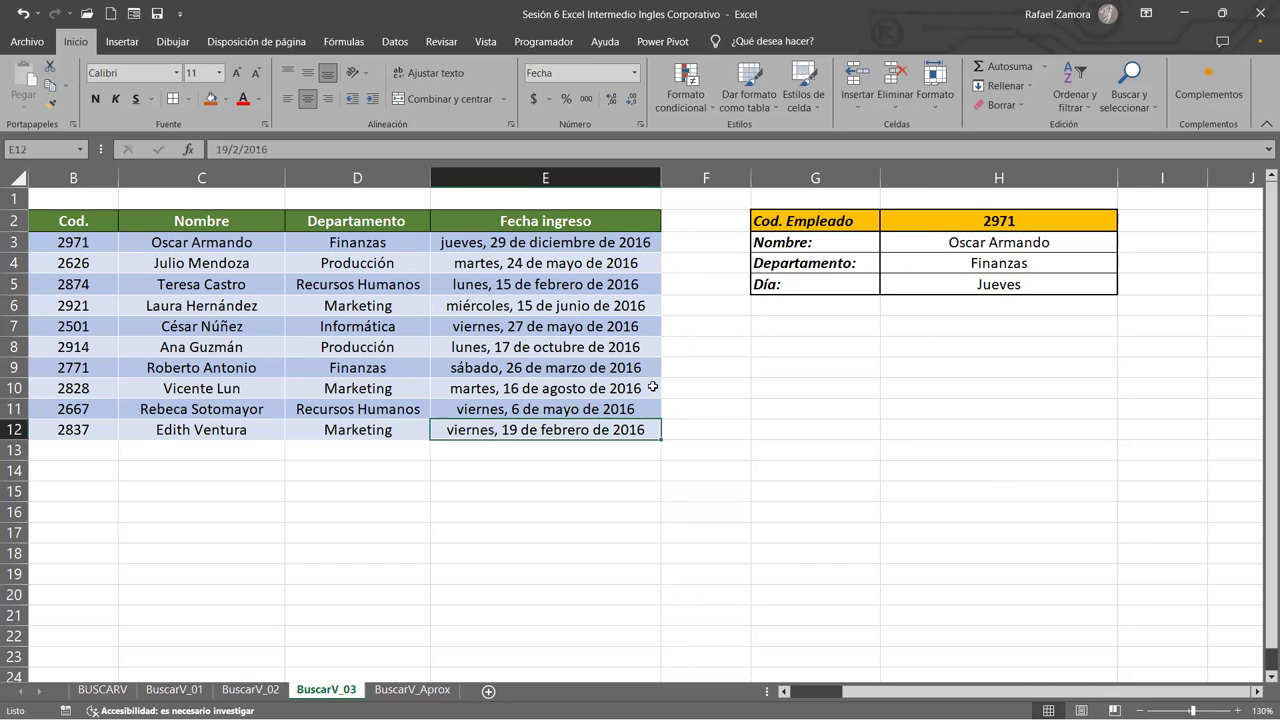
pyautogui.click(963, 283)
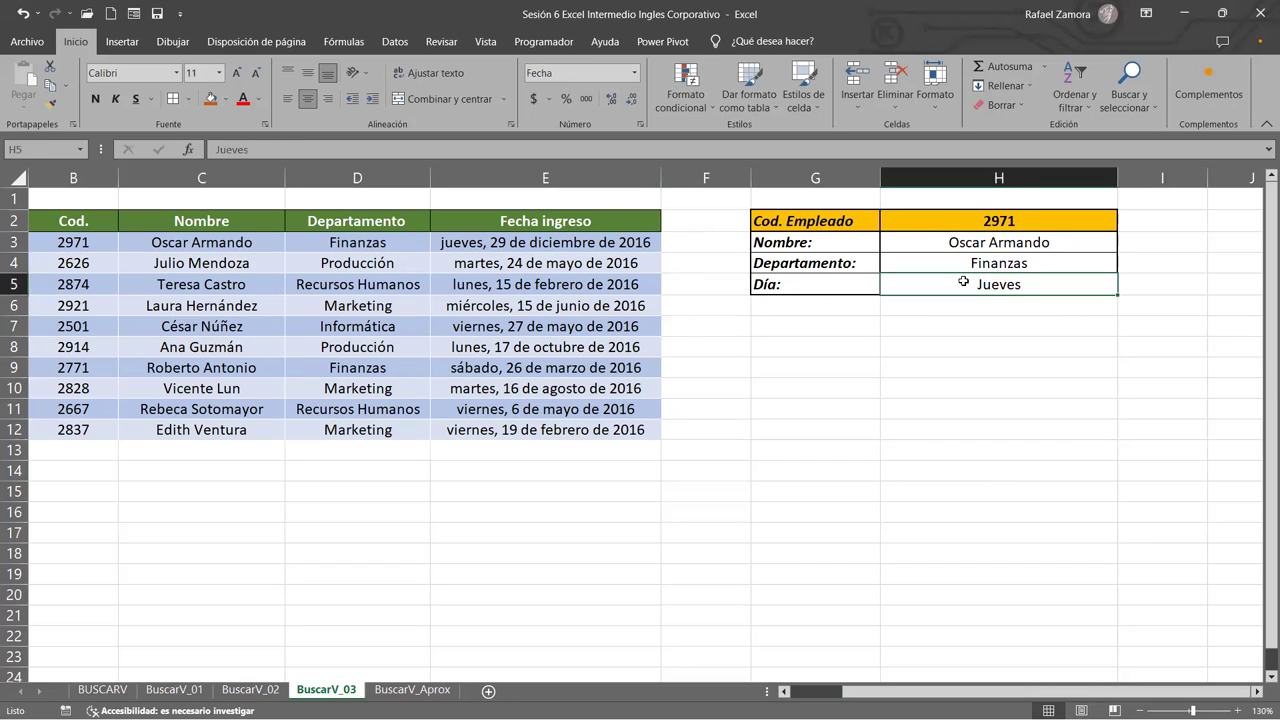
pyautogui.click(947, 389)
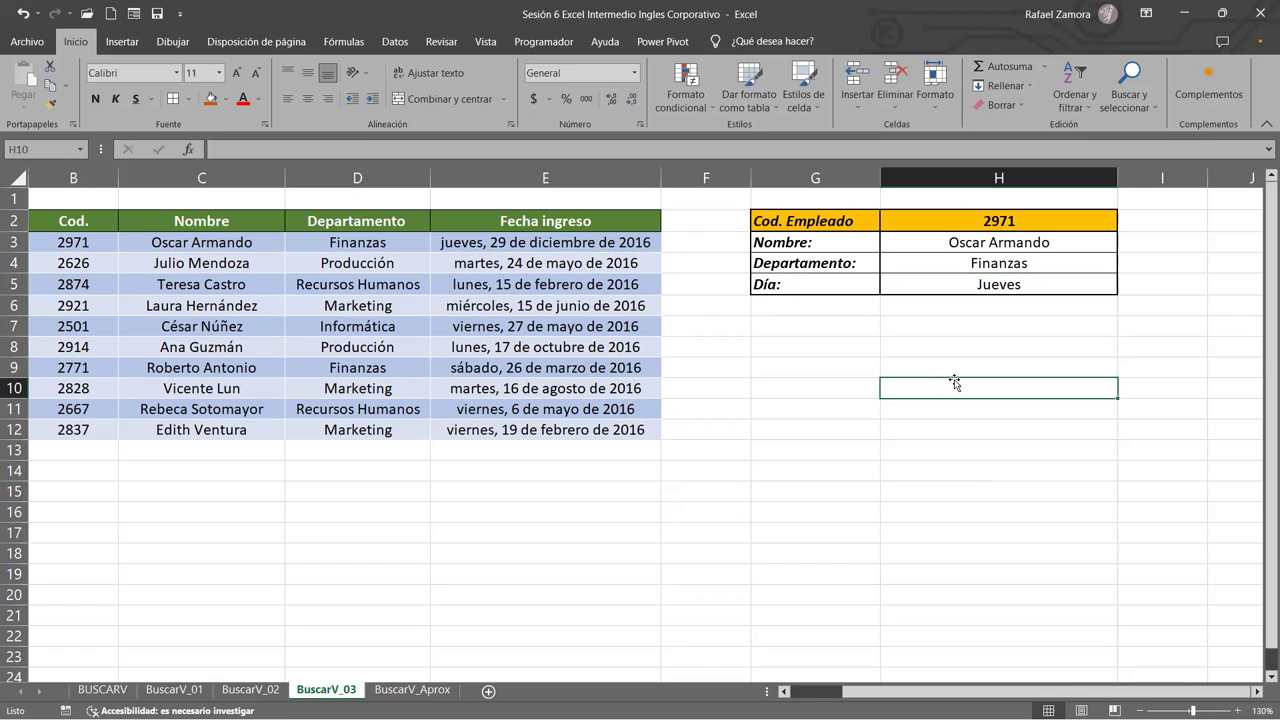
# - Place the EN PRACTICA label below the lookup block
pyautogui.click(1000, 348)
pyautogui.click(817, 345)
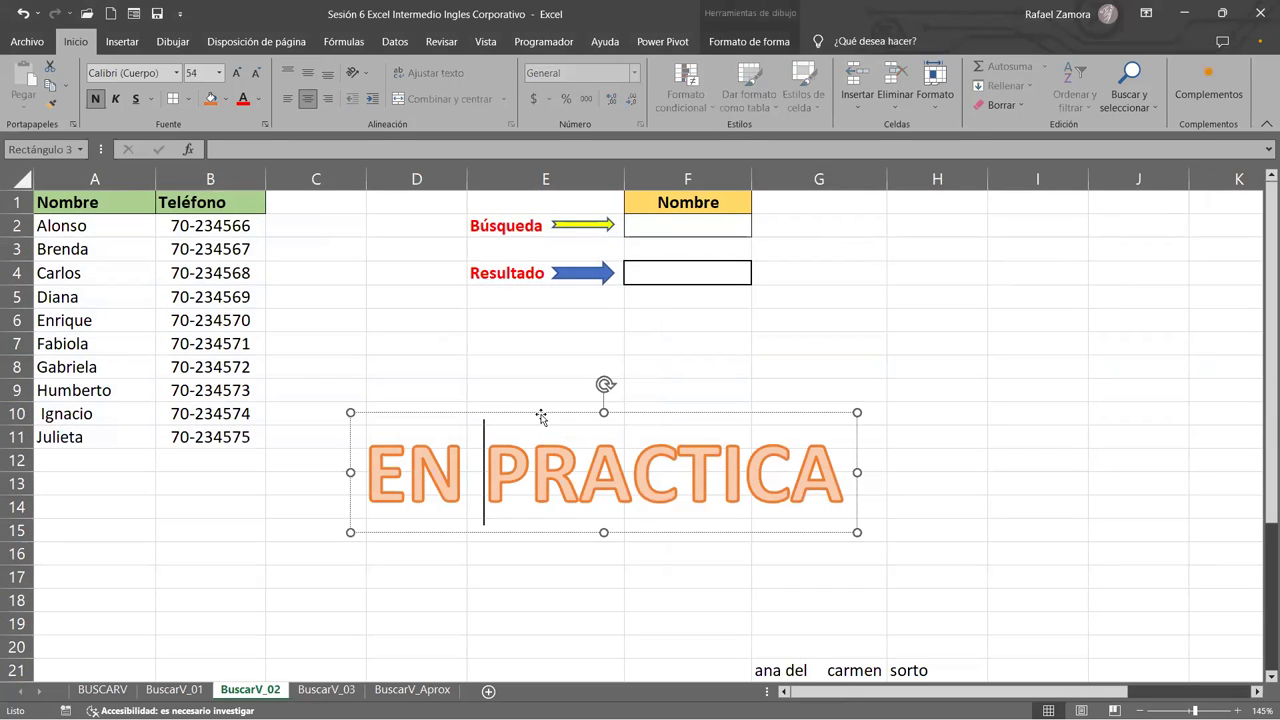
pyautogui.click(543, 413)
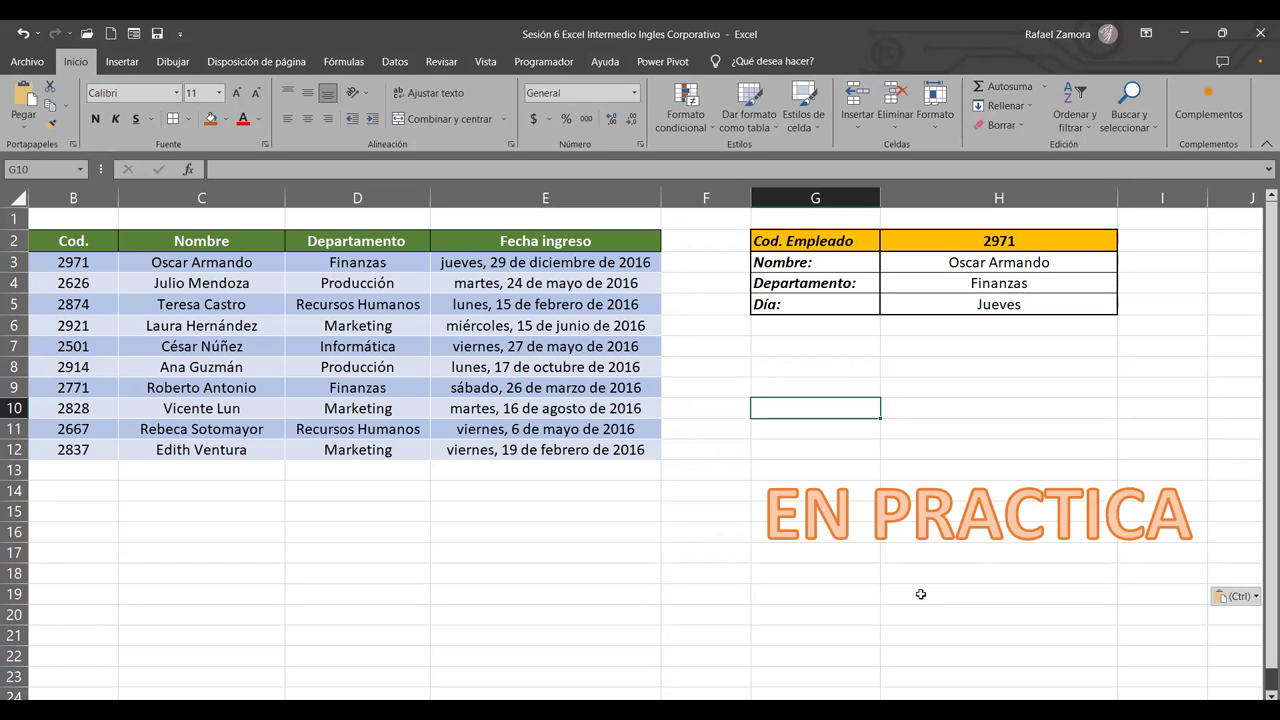
pyautogui.click(921, 594)
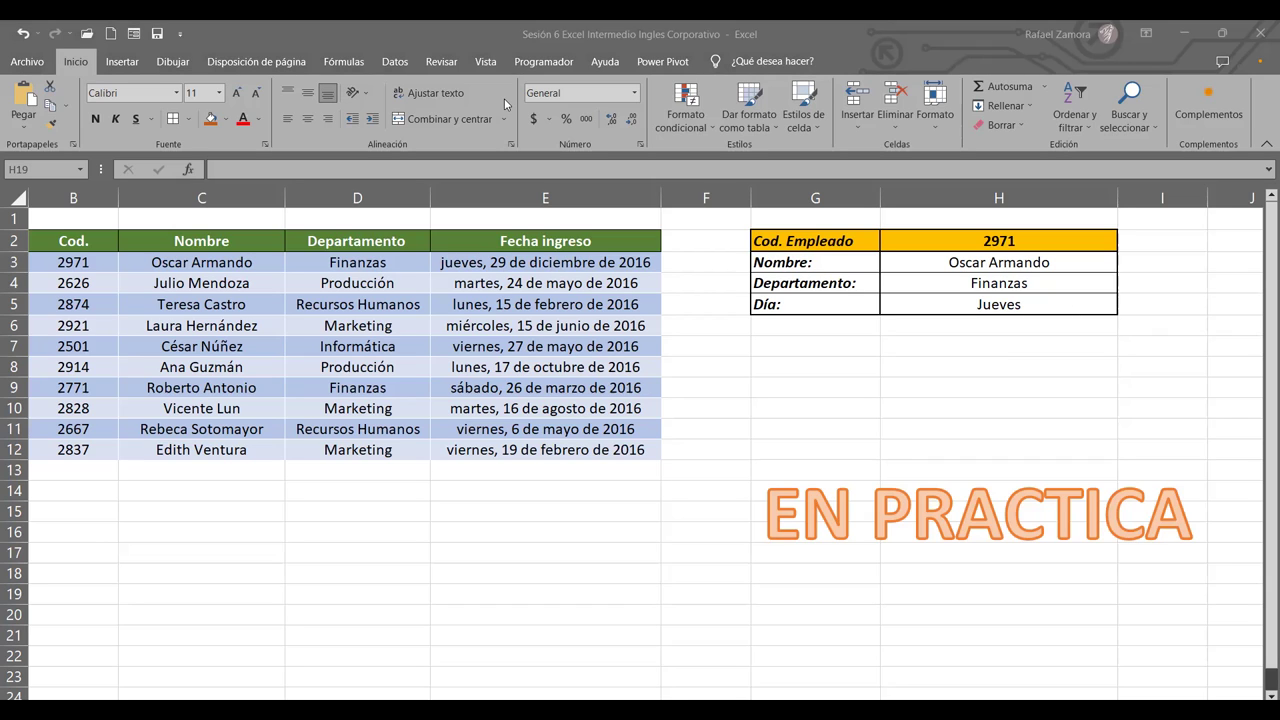
# - Check employee 2971's hire date and weekday Jueves, then switch away and back to Excel
pyautogui.click(560, 283)
pyautogui.click(562, 262)
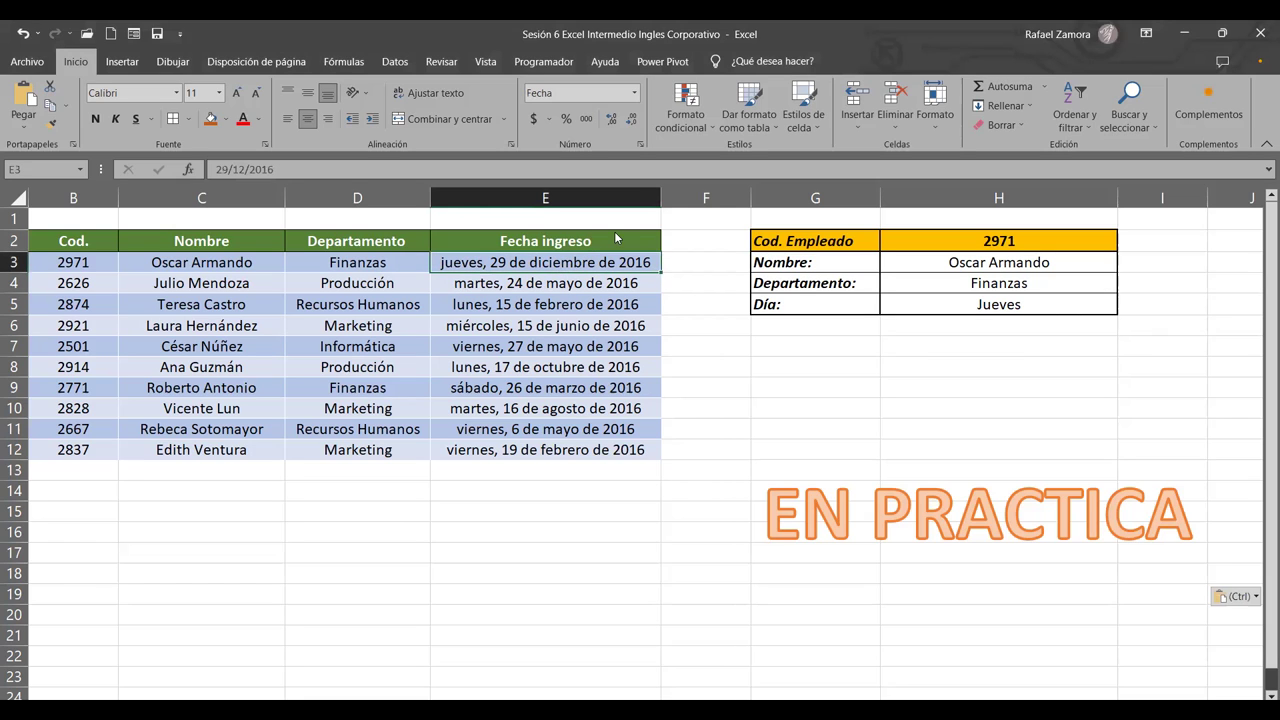
pyautogui.click(1013, 304)
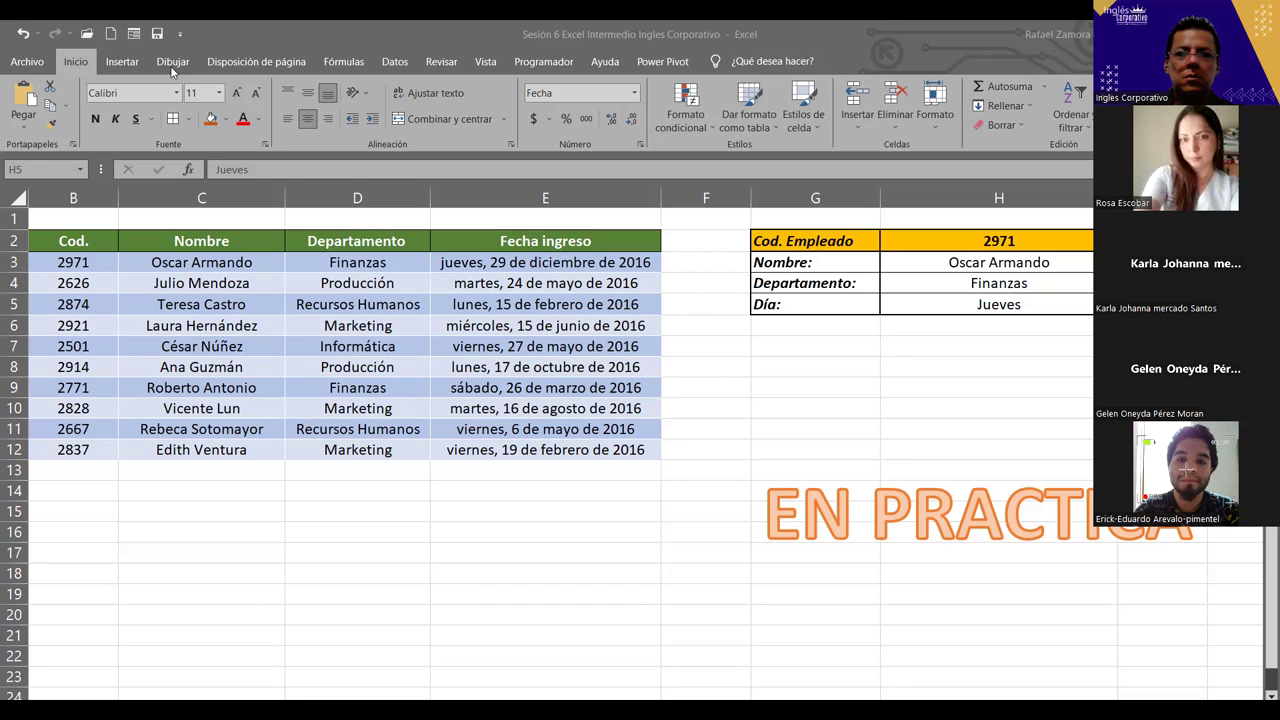
pyautogui.hotkey('alt', 'Tab')
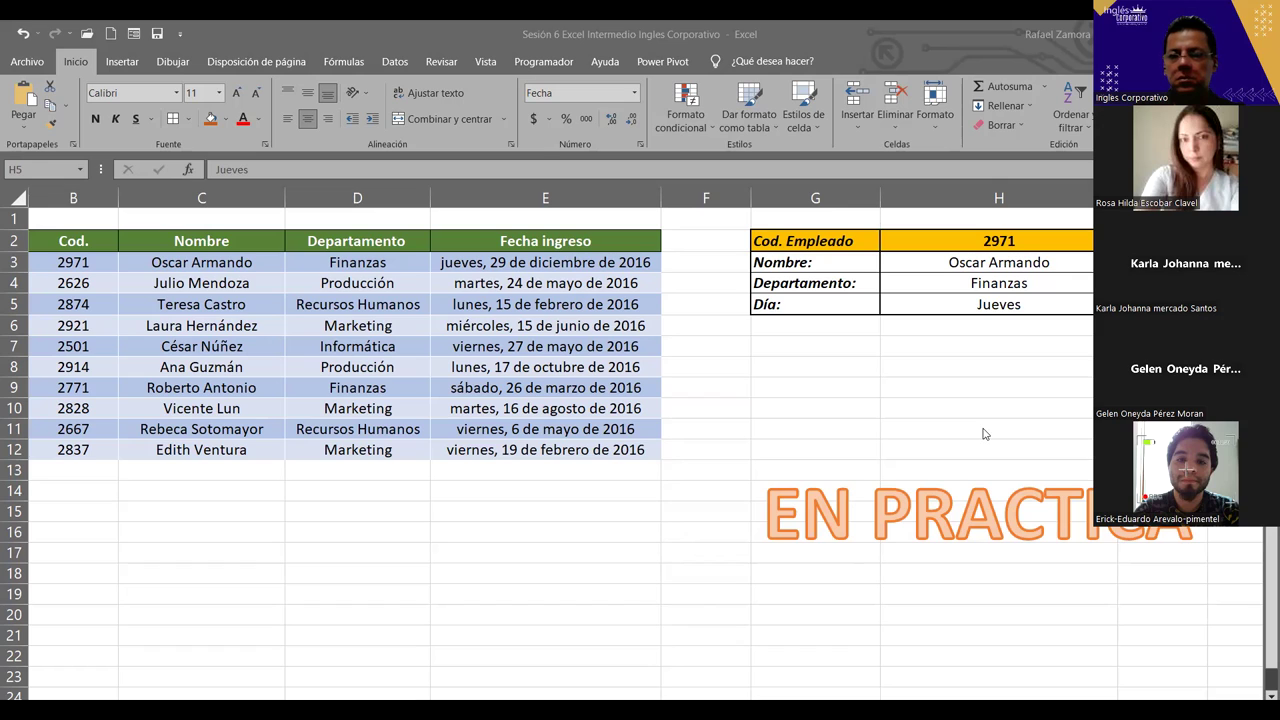
pyautogui.hotkey('alt', 'Tab')
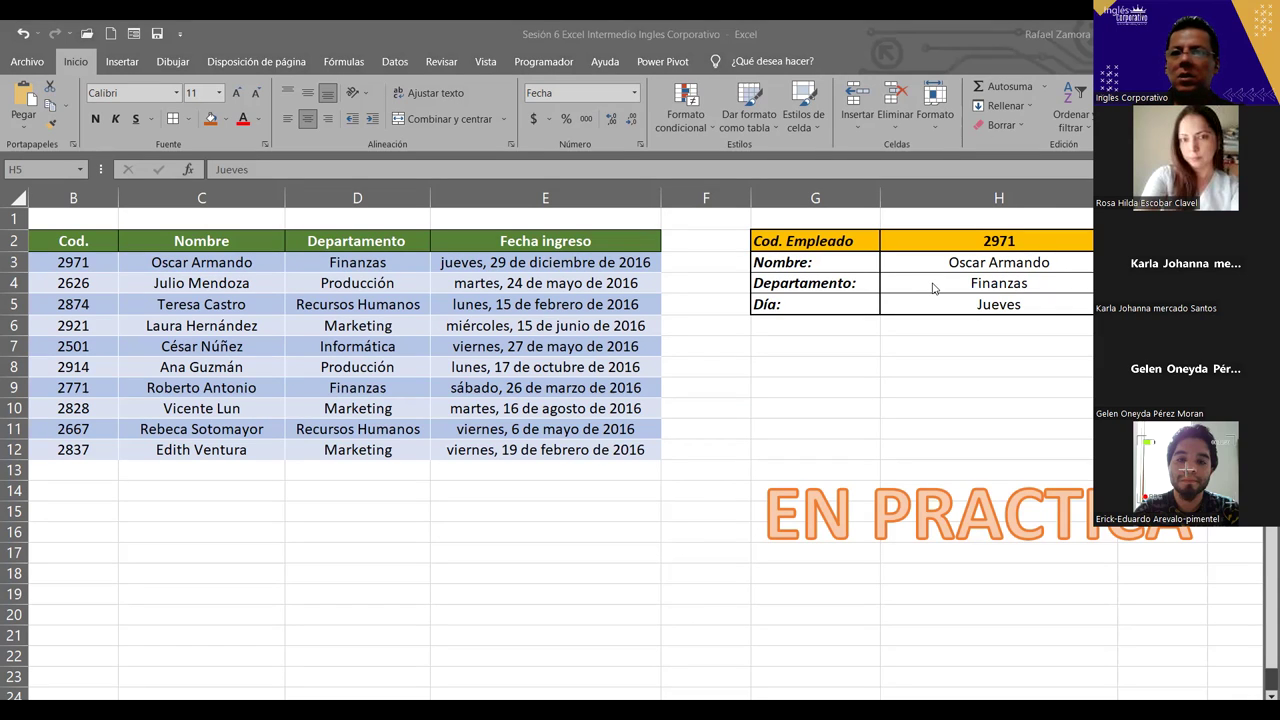
pyautogui.click(954, 309)
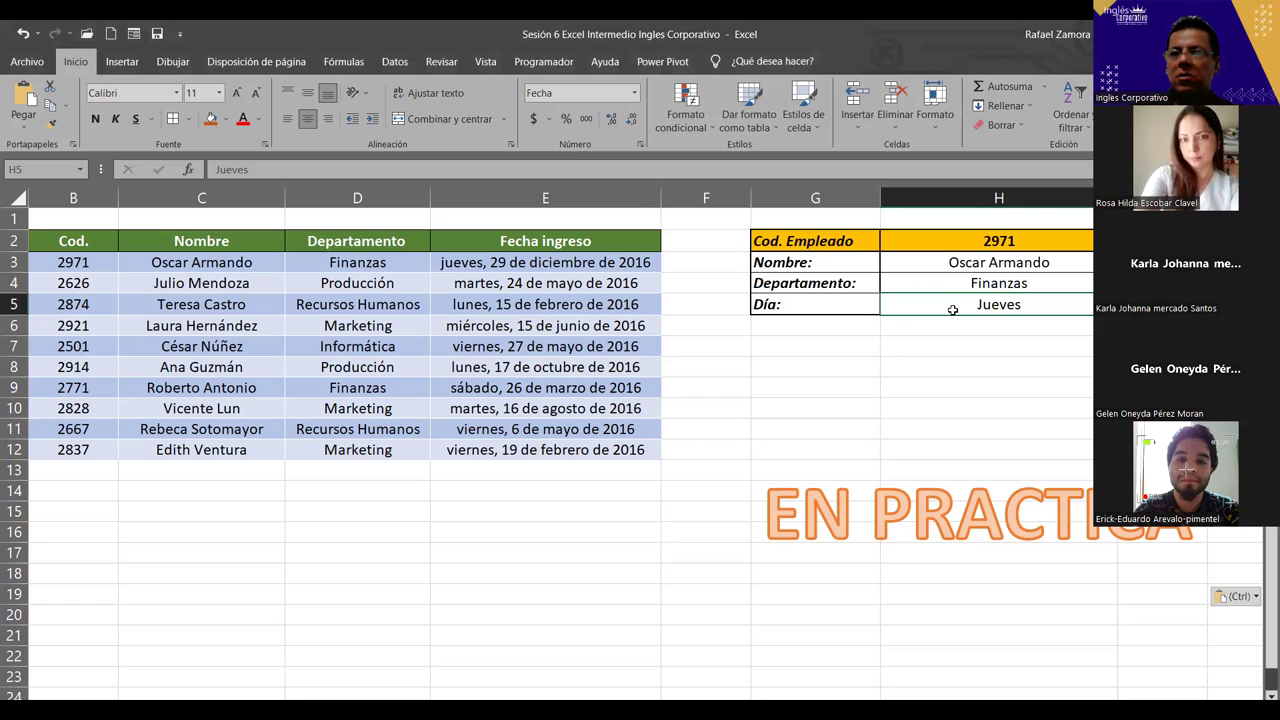
pyautogui.click(941, 262)
pyautogui.moveTo(941, 262); pyautogui.dragTo(940, 283)
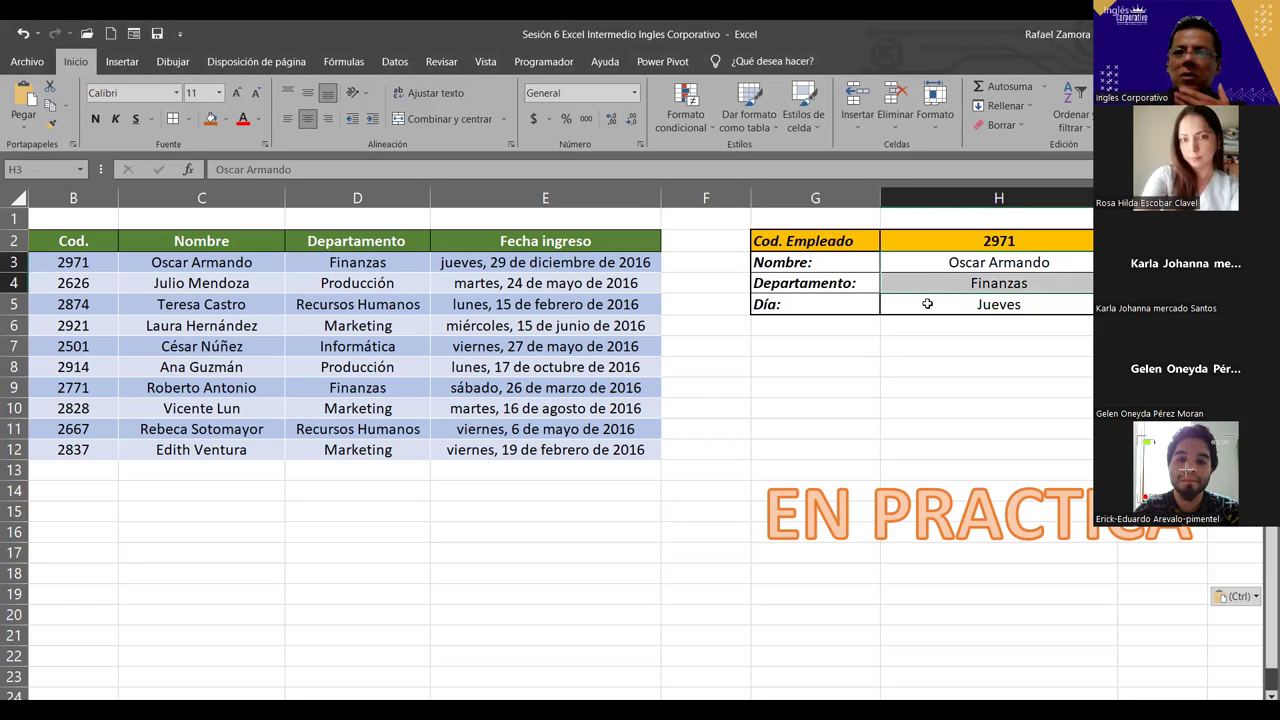
pyautogui.click(927, 303)
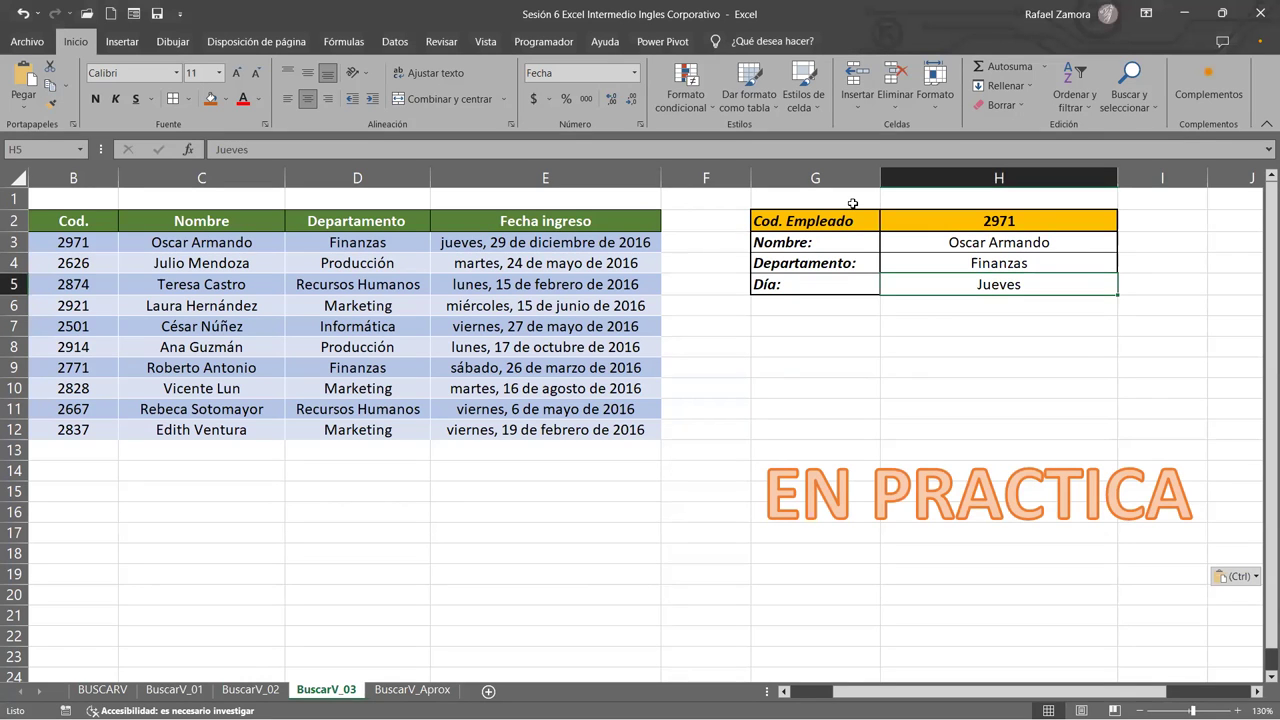
pyautogui.click(1012, 218)
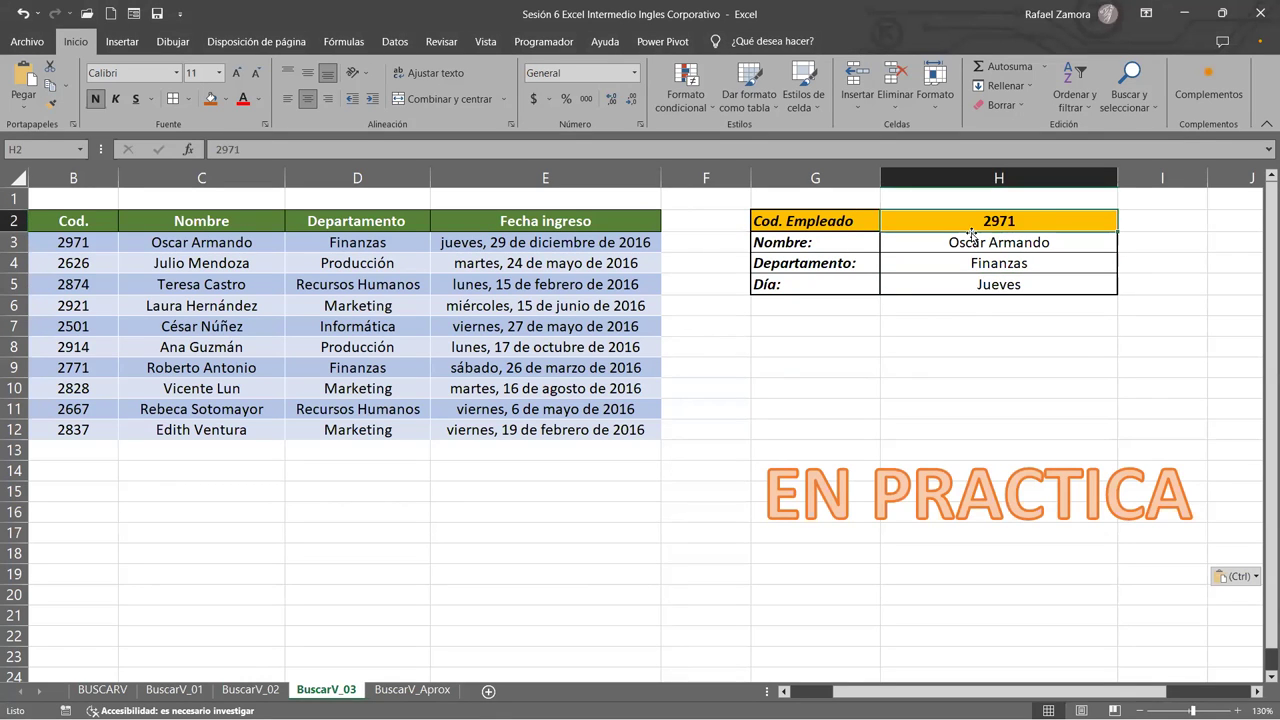
# - Clear H2:H5 and give H2 a list validation sourced from $B$3:$B$12
pyautogui.moveTo(1036, 221); pyautogui.dragTo(1035, 277)
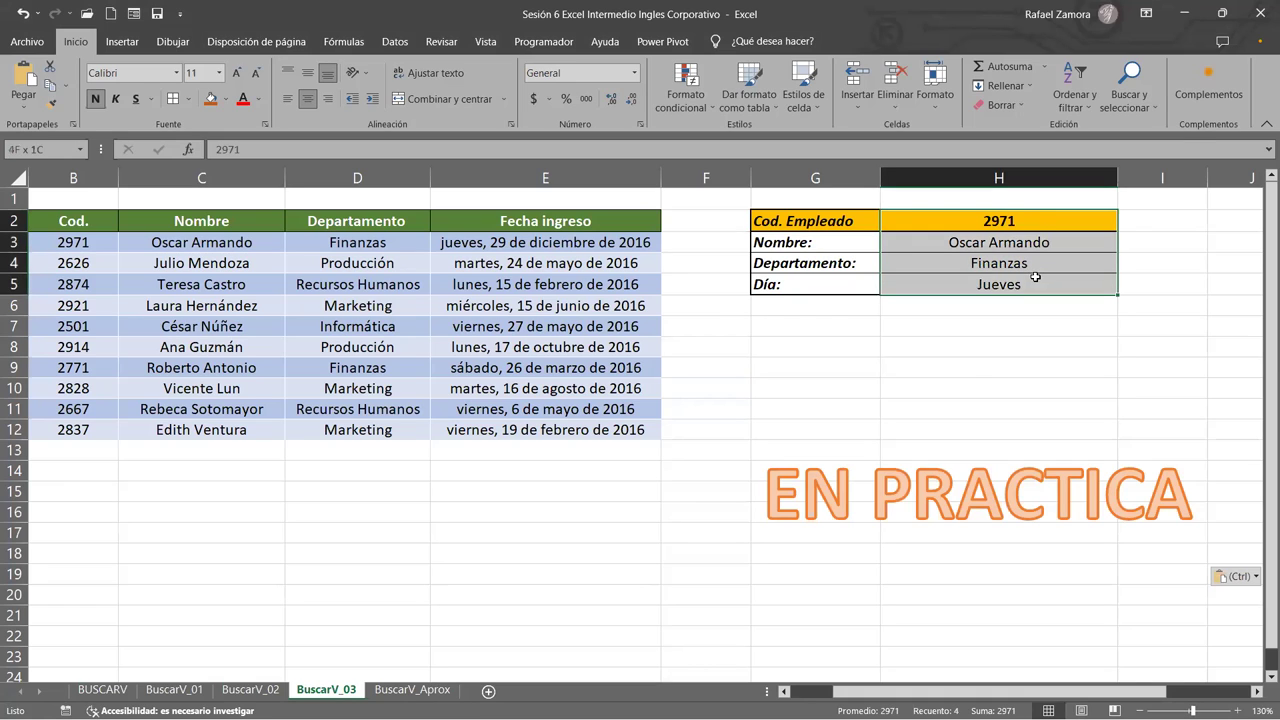
pyautogui.press('Delete')
pyautogui.click(1029, 222)
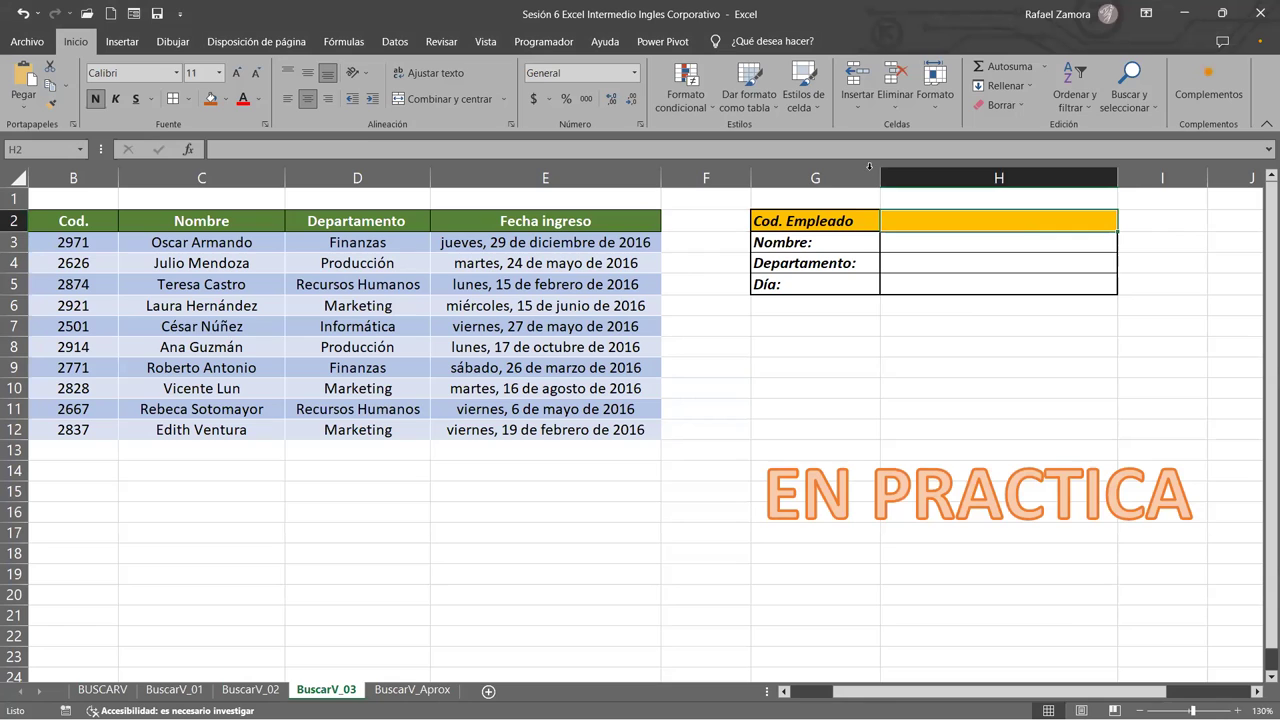
pyautogui.click(707, 108)
pyautogui.click(413, 55)
pyautogui.click(400, 42)
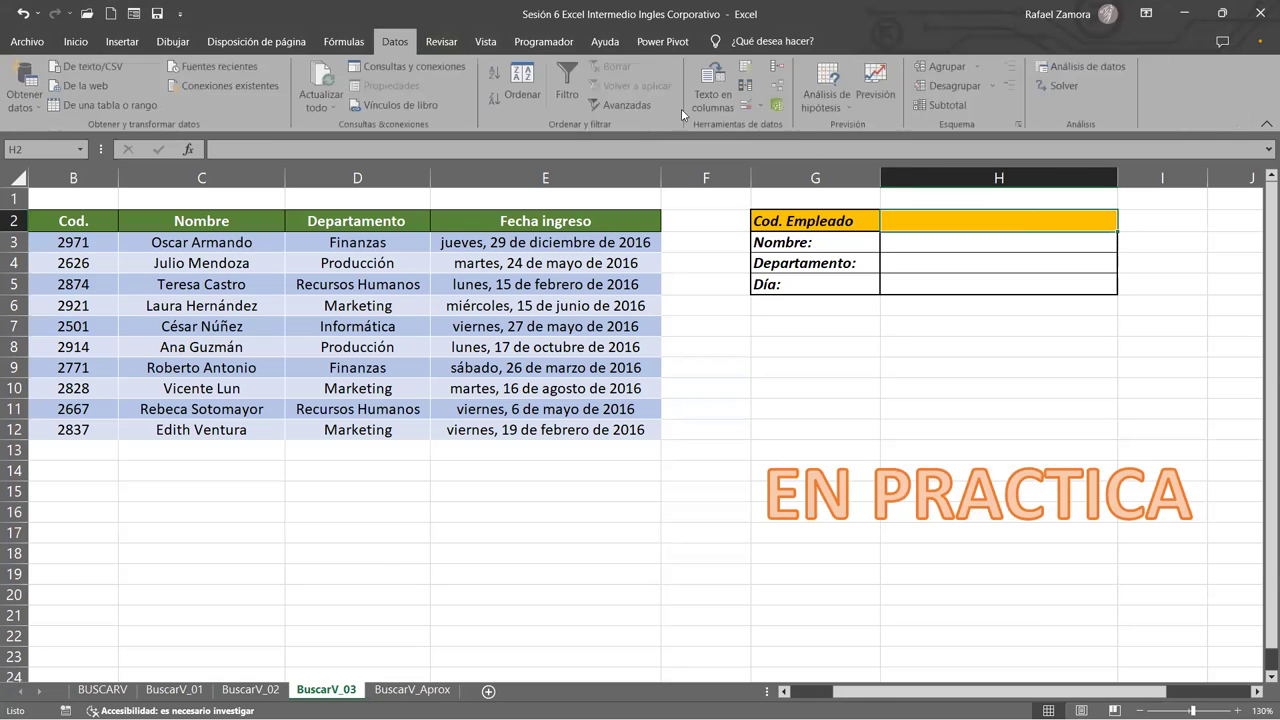
pyautogui.click(749, 108)
pyautogui.click(418, 207)
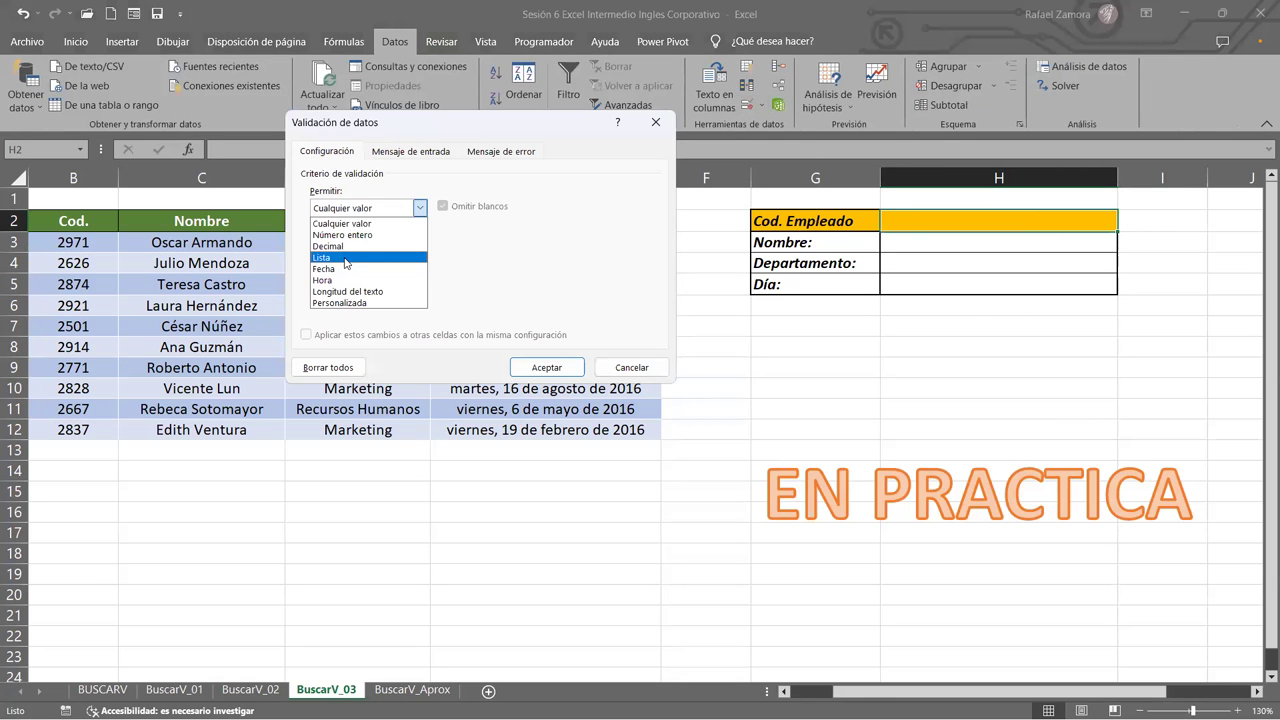
pyautogui.click(345, 259)
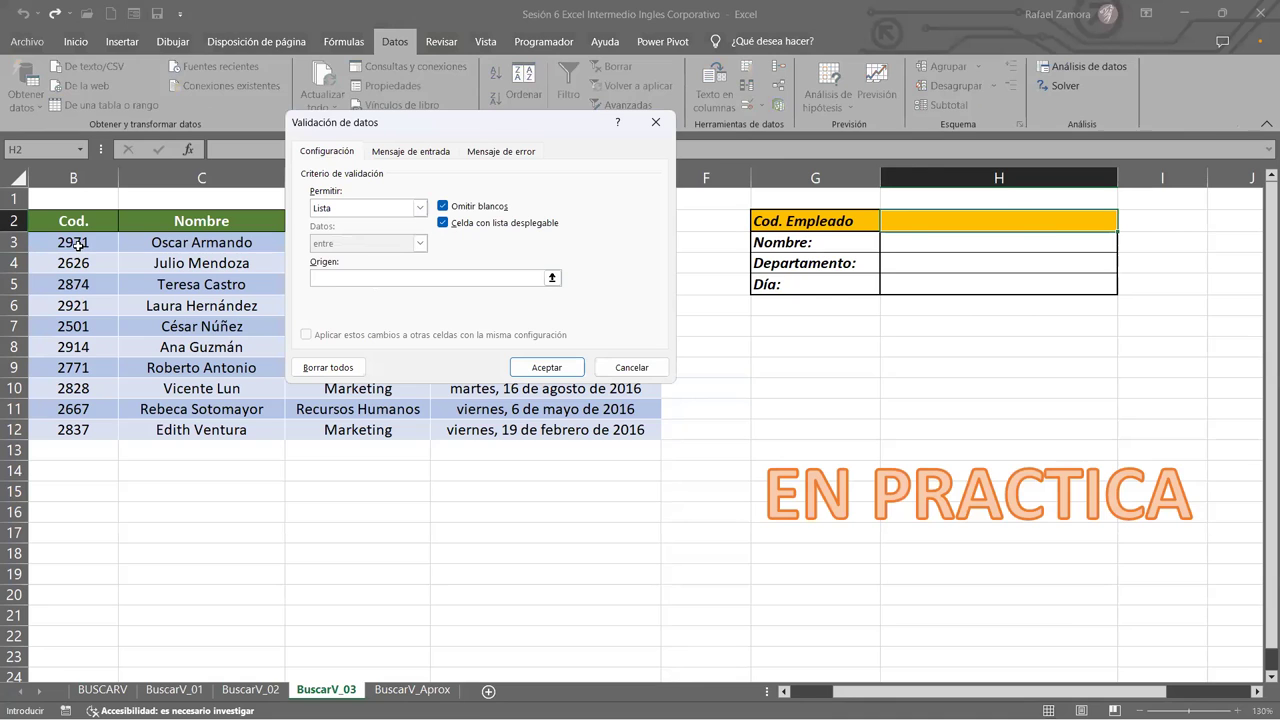
pyautogui.moveTo(77, 245); pyautogui.dragTo(70, 428)
pyautogui.click(547, 367)
# - Pick codes 2501, 2828, then 2874 from H2's dropdown
pyautogui.click(1125, 224)
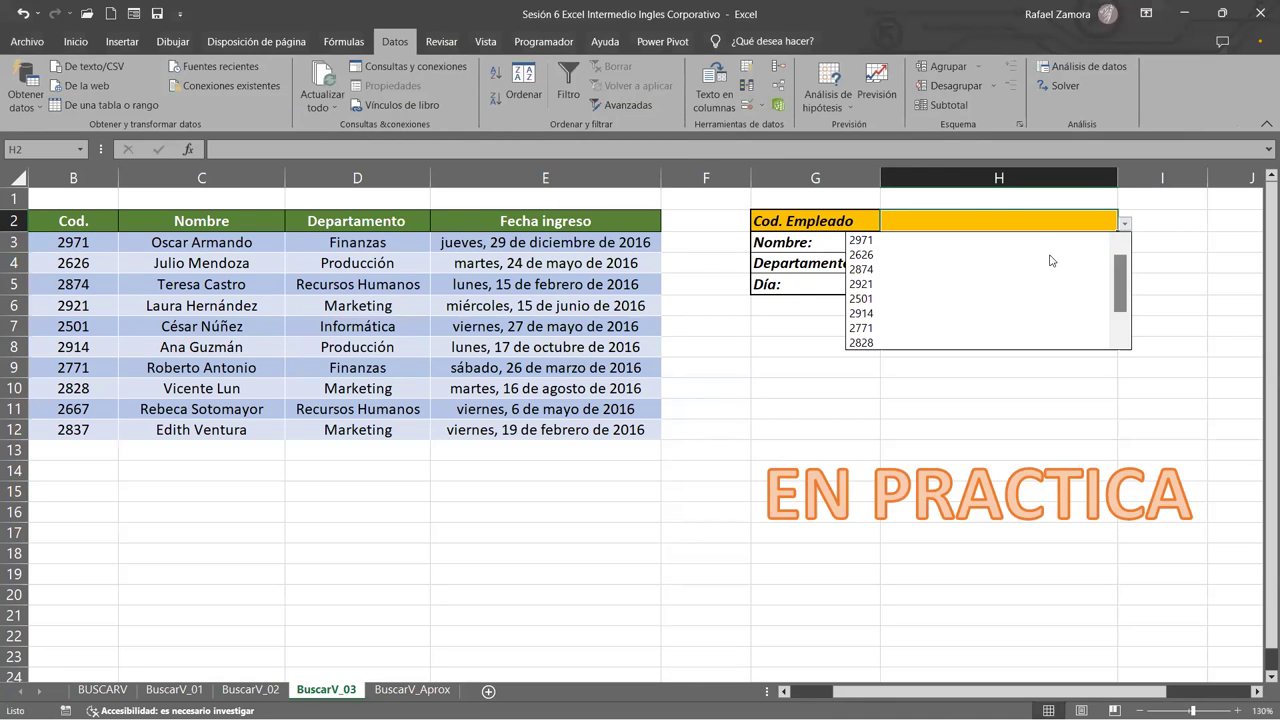
pyautogui.click(1027, 300)
pyautogui.click(1125, 224)
pyautogui.click(936, 313)
pyautogui.click(1125, 232)
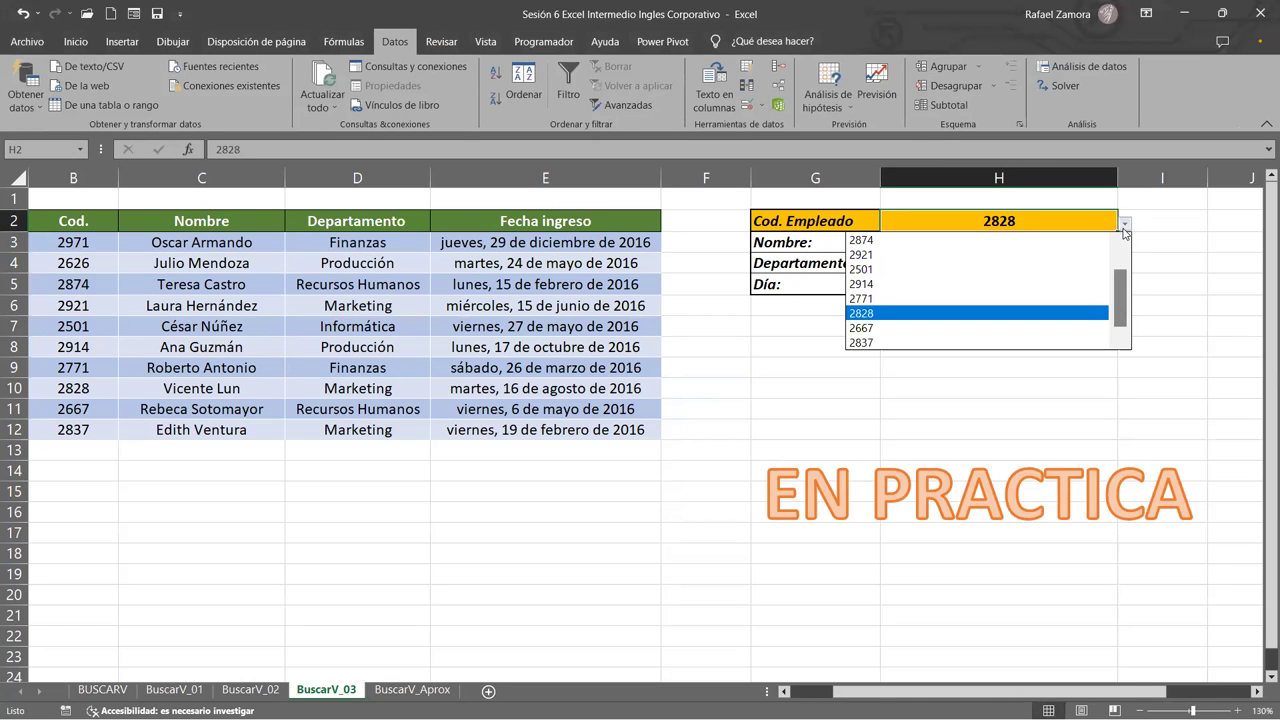
pyautogui.click(1040, 241)
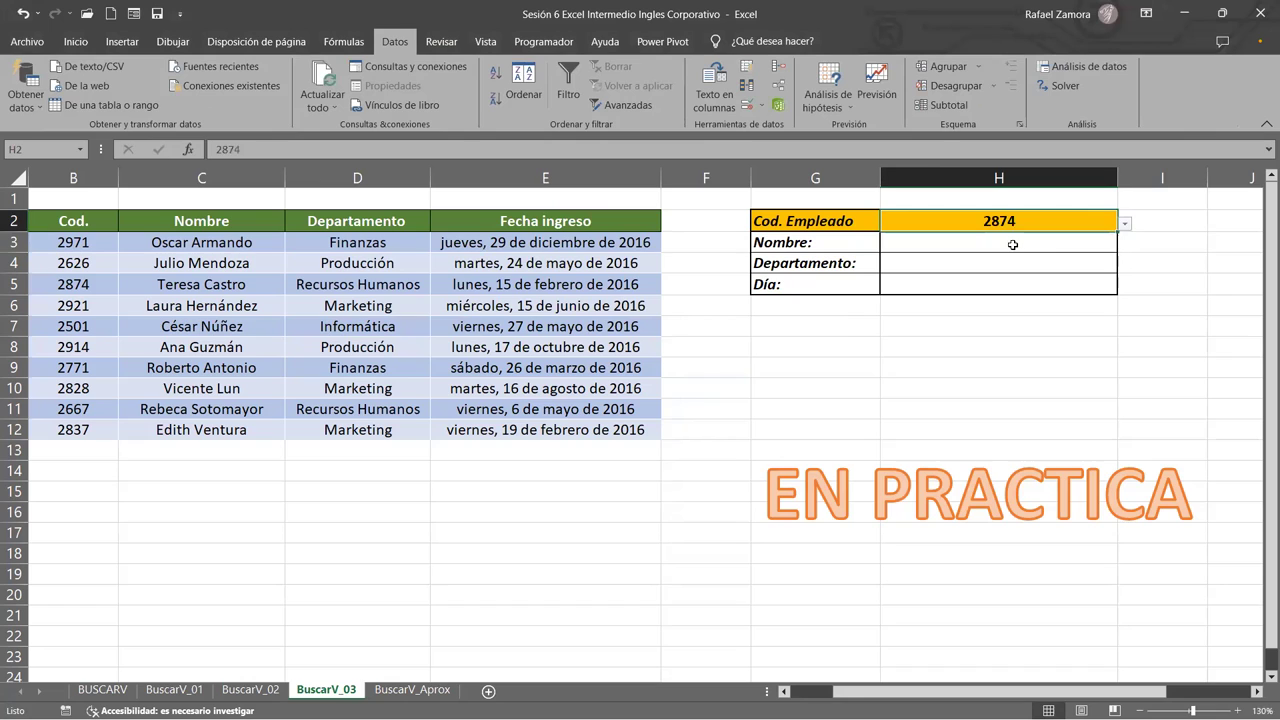
# - Start a BUSCARV formula in H3 with absolute $H$2, then cancel it
pyautogui.click(1012, 244)
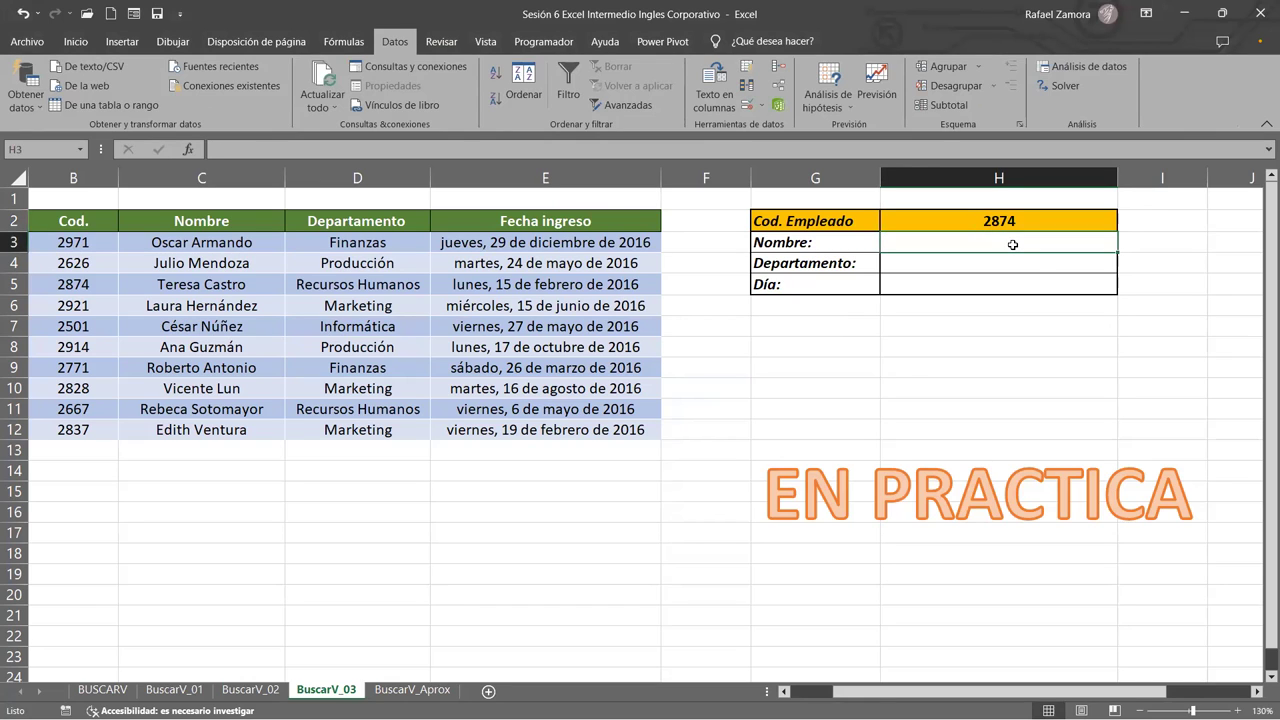
pyautogui.write('=')
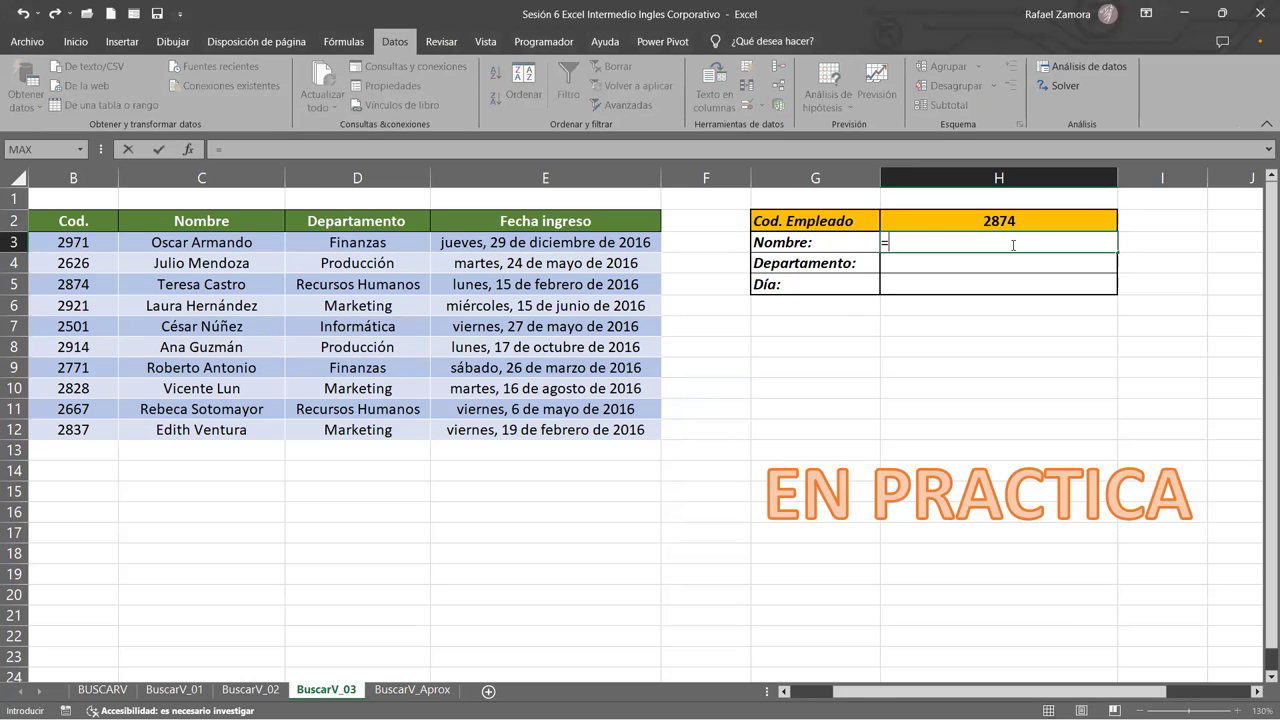
pyautogui.write('busca')
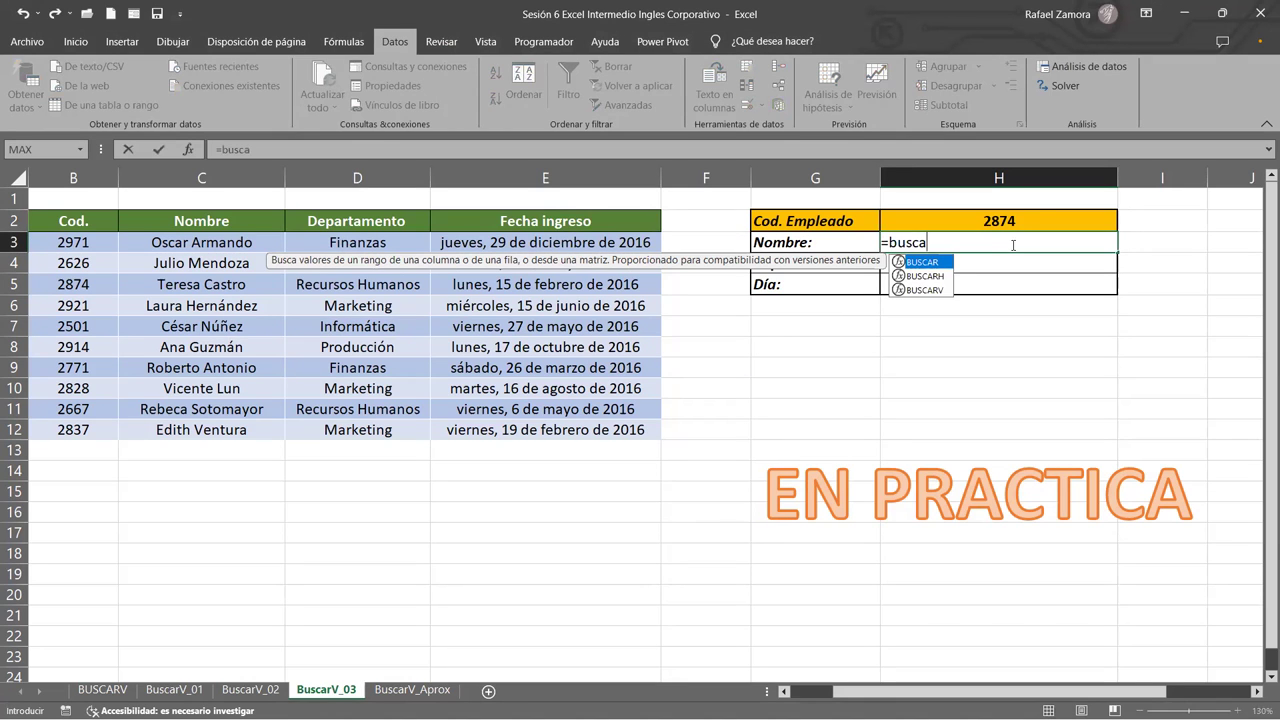
pyautogui.press('Down')
pyautogui.press('Down')
pyautogui.press('Tab')
pyautogui.click(1007, 222)
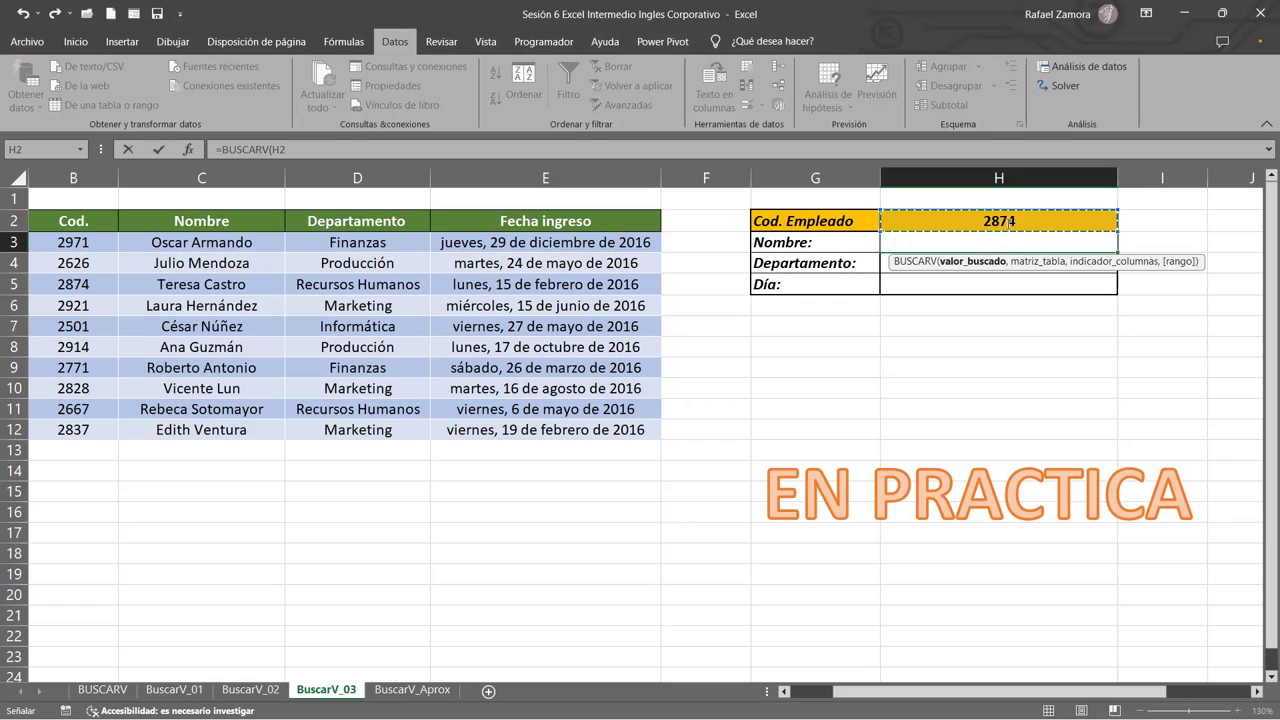
pyautogui.press('F4')
pyautogui.press('Escape')
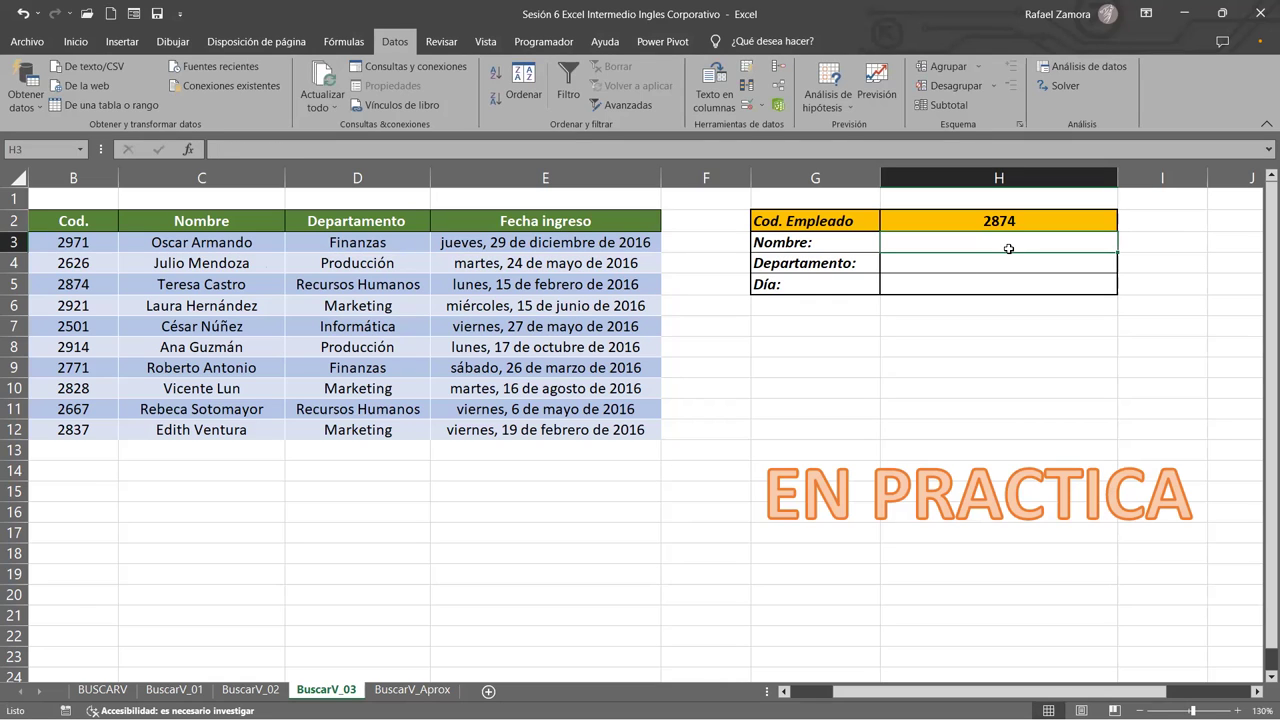
# - Enter =BUSCARV($H$2,$B$3:$E$12,2,0) in H3 to return the employee's name
pyautogui.write('=')
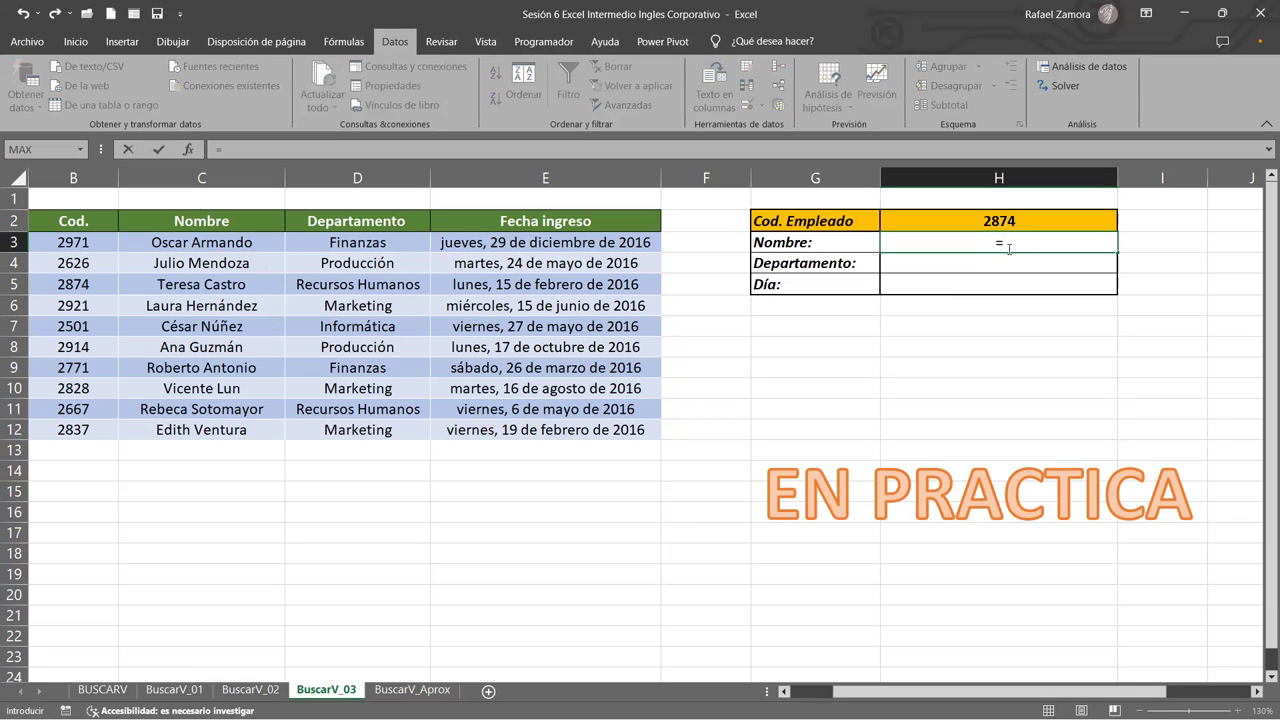
pyautogui.write('buscar')
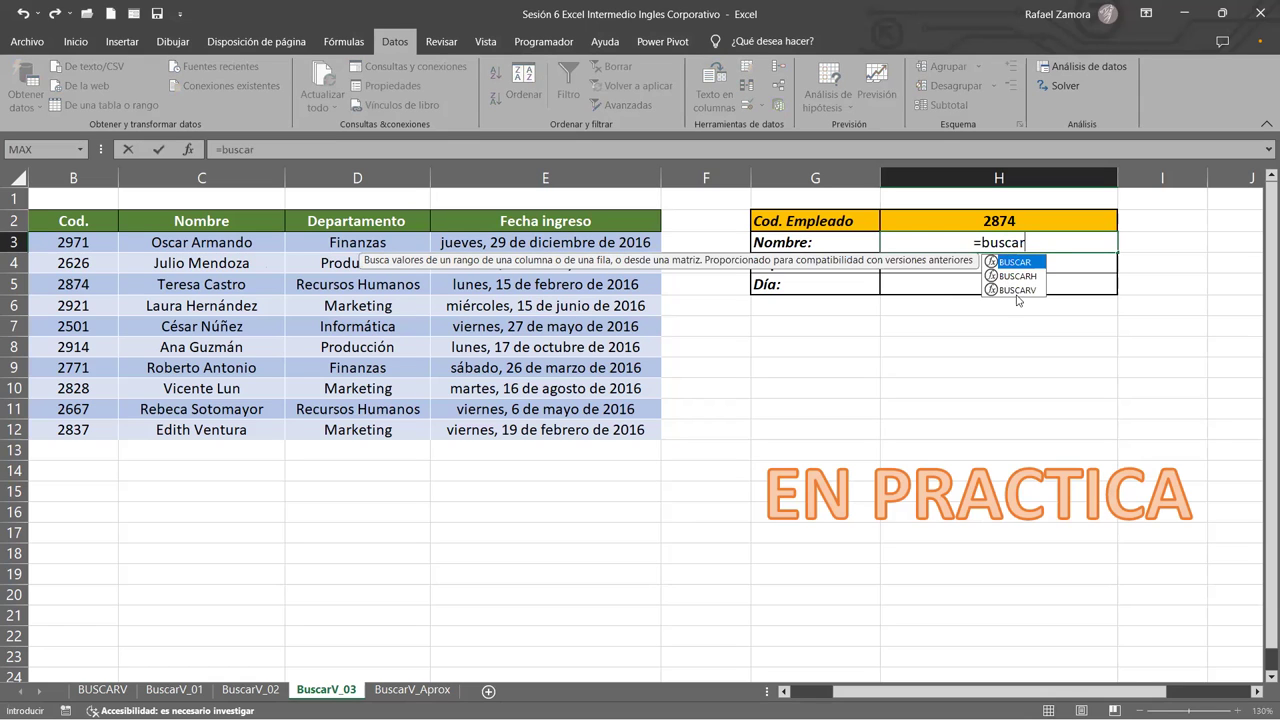
pyautogui.press('Down')
pyautogui.press('Down')
pyautogui.press('Tab')
pyautogui.click(1022, 218)
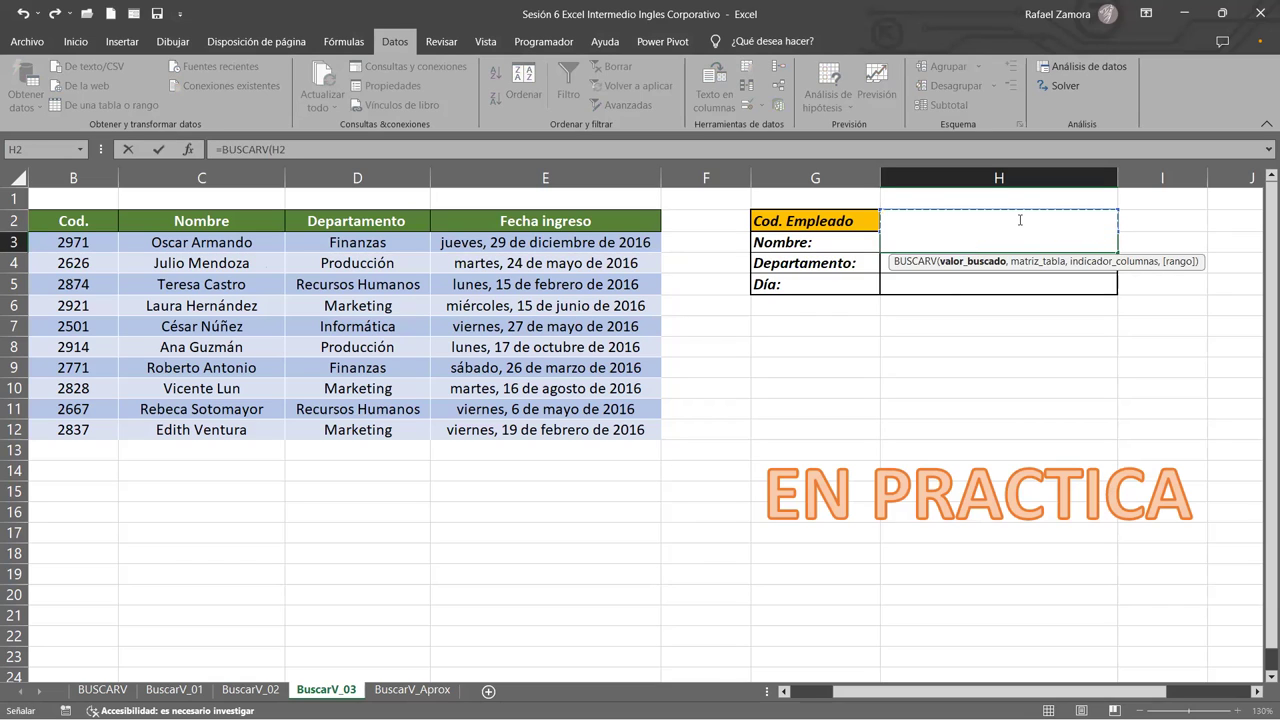
pyautogui.press('F4')
pyautogui.write(',')
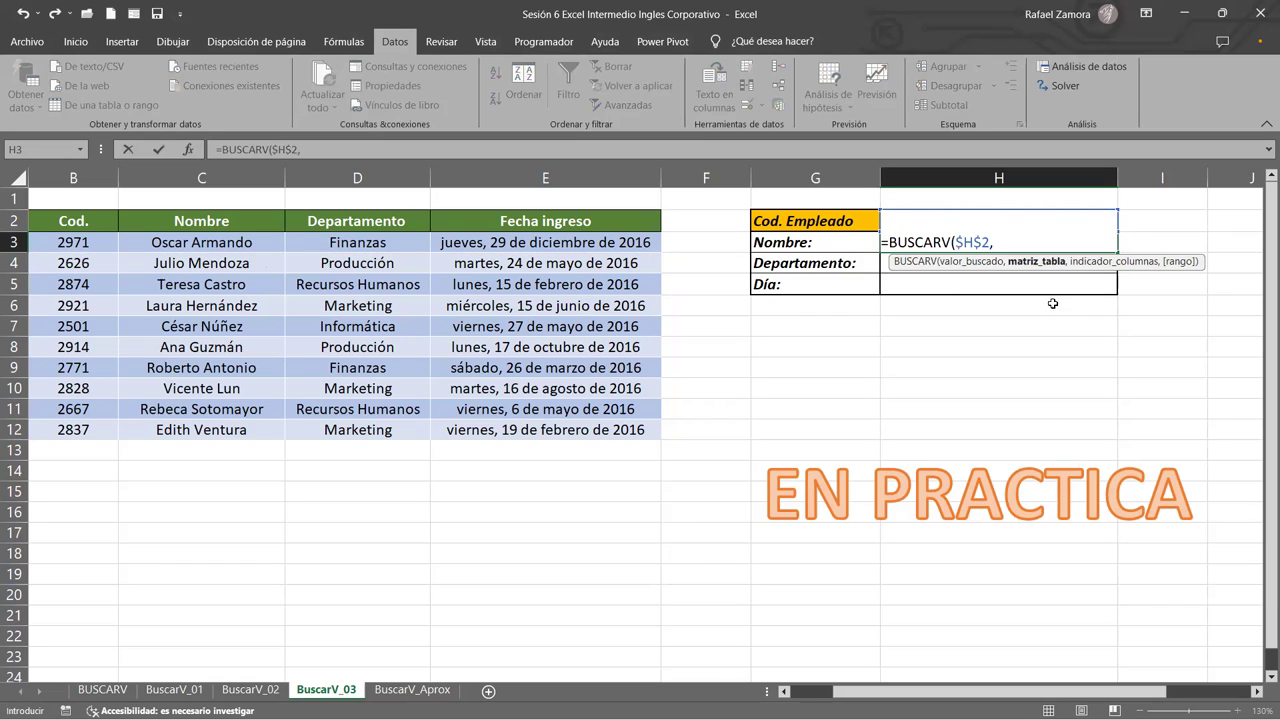
pyautogui.click(86, 244)
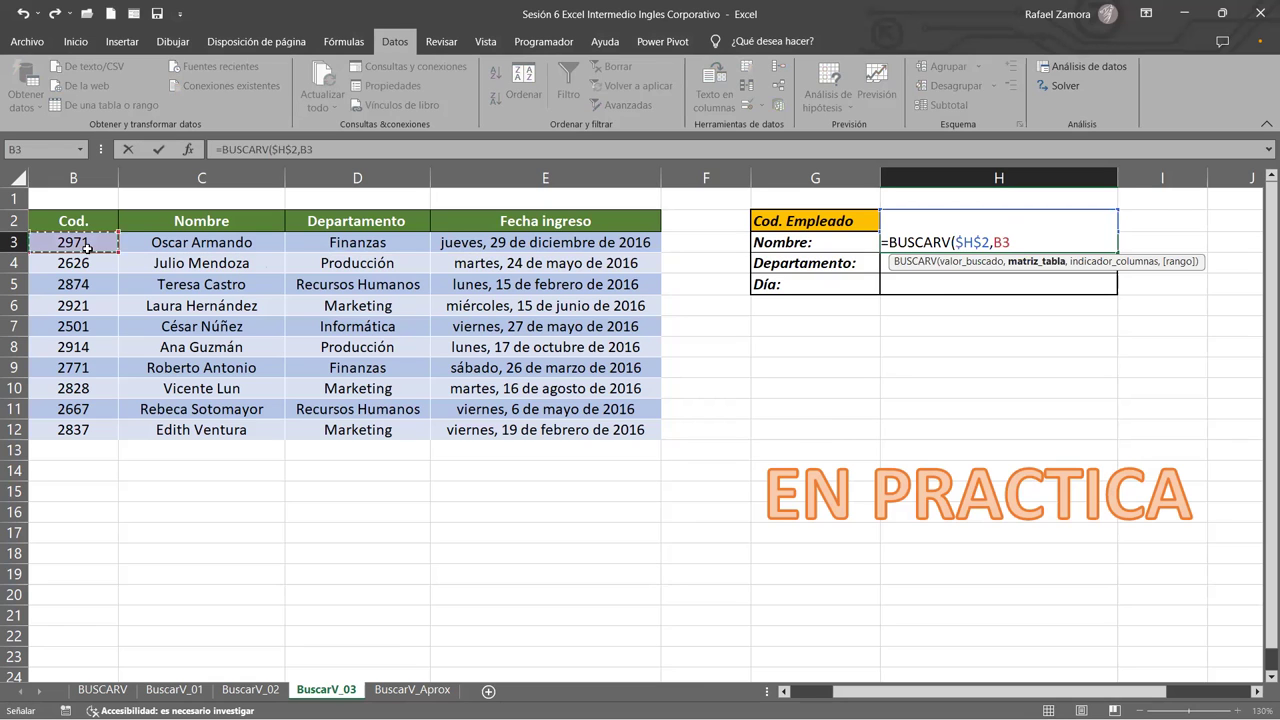
pyautogui.keyDown('shift'); pyautogui.click(508, 424); pyautogui.keyUp('shift')
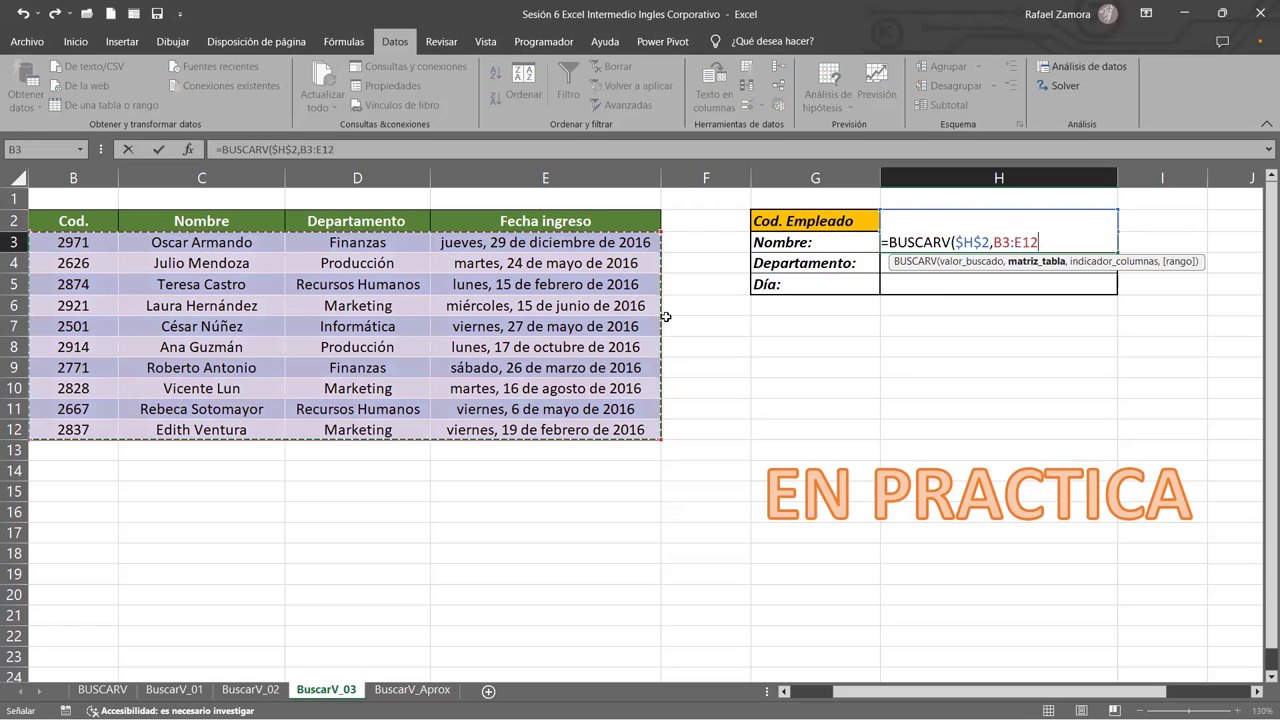
pyautogui.press('F4')
pyautogui.write(',')
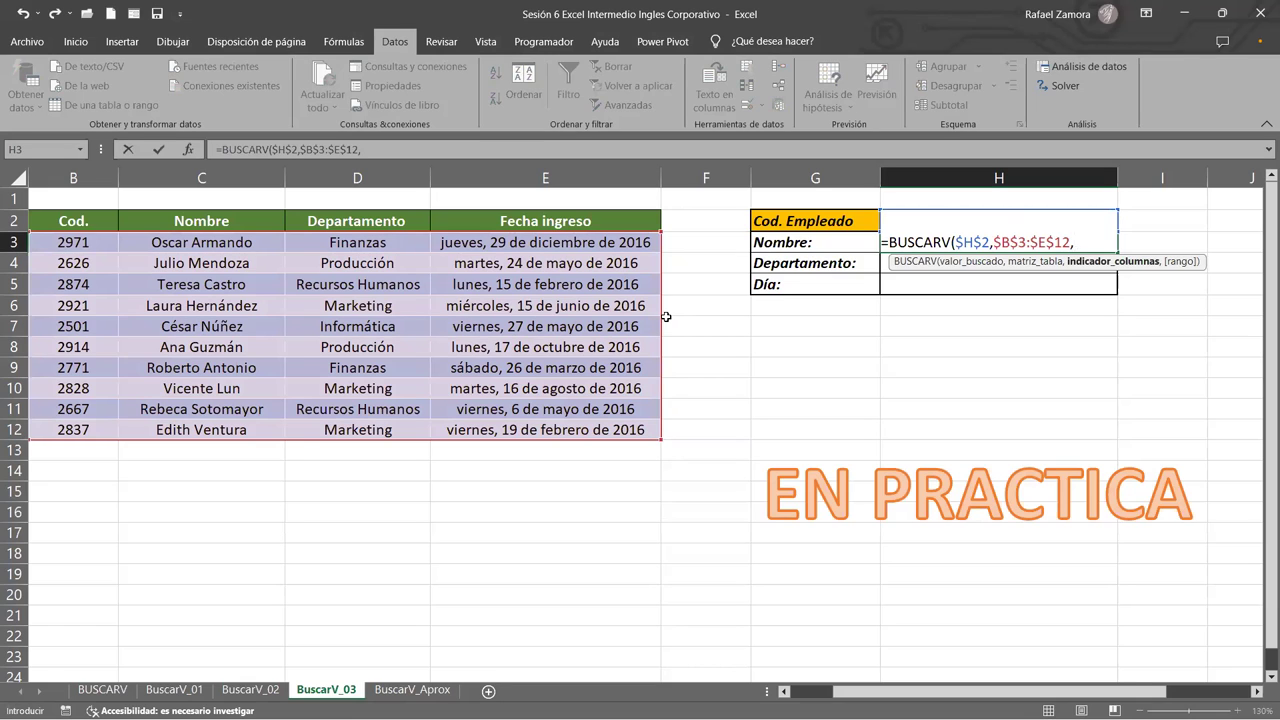
pyautogui.write('2')
pyautogui.write(',')
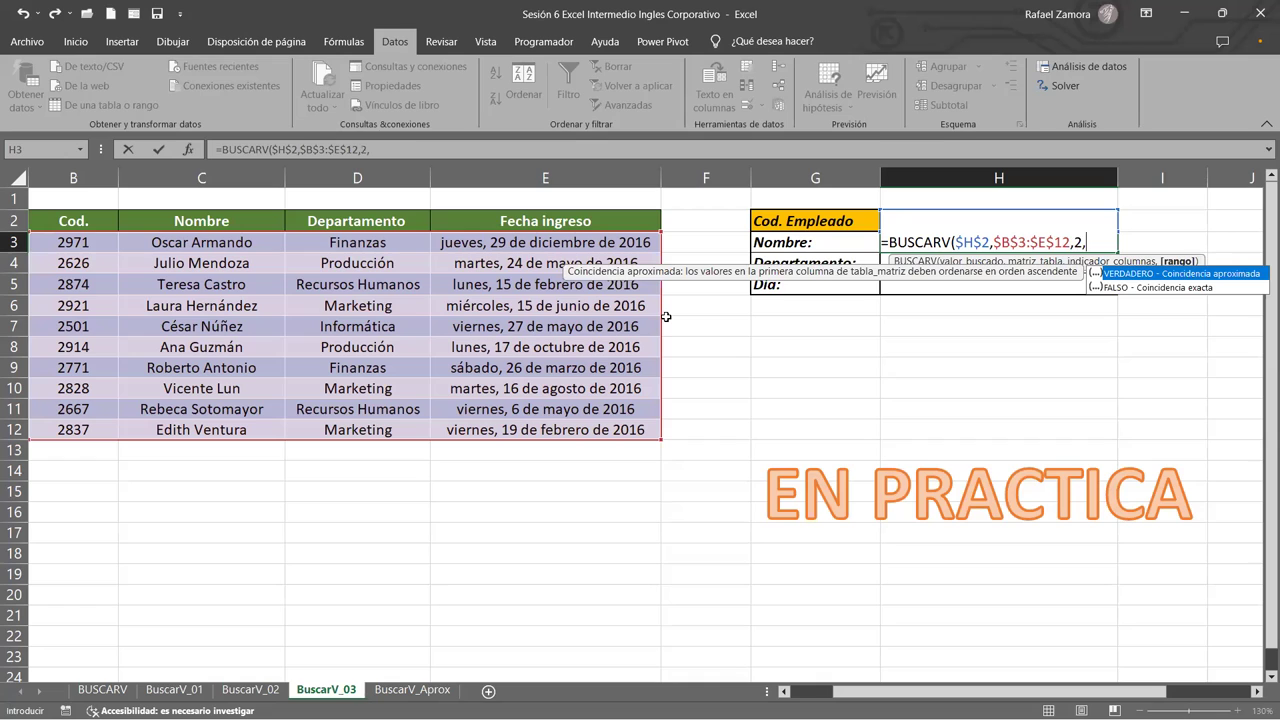
pyautogui.write('0')
pyautogui.press('Return')
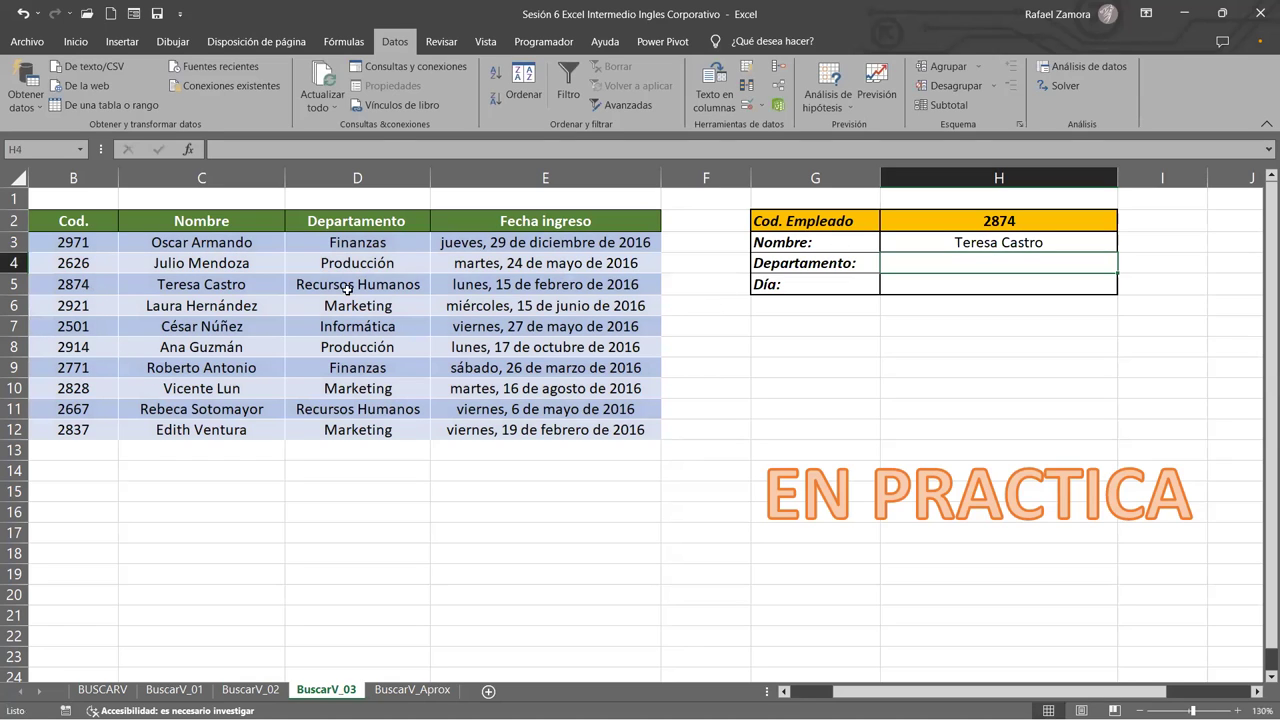
# - Fill the H3 lookup down to H5 and change H4's column index to 3 for the department
pyautogui.click(1076, 245)
pyautogui.moveTo(1121, 251); pyautogui.dragTo(1121, 290)
pyautogui.click(1068, 260)
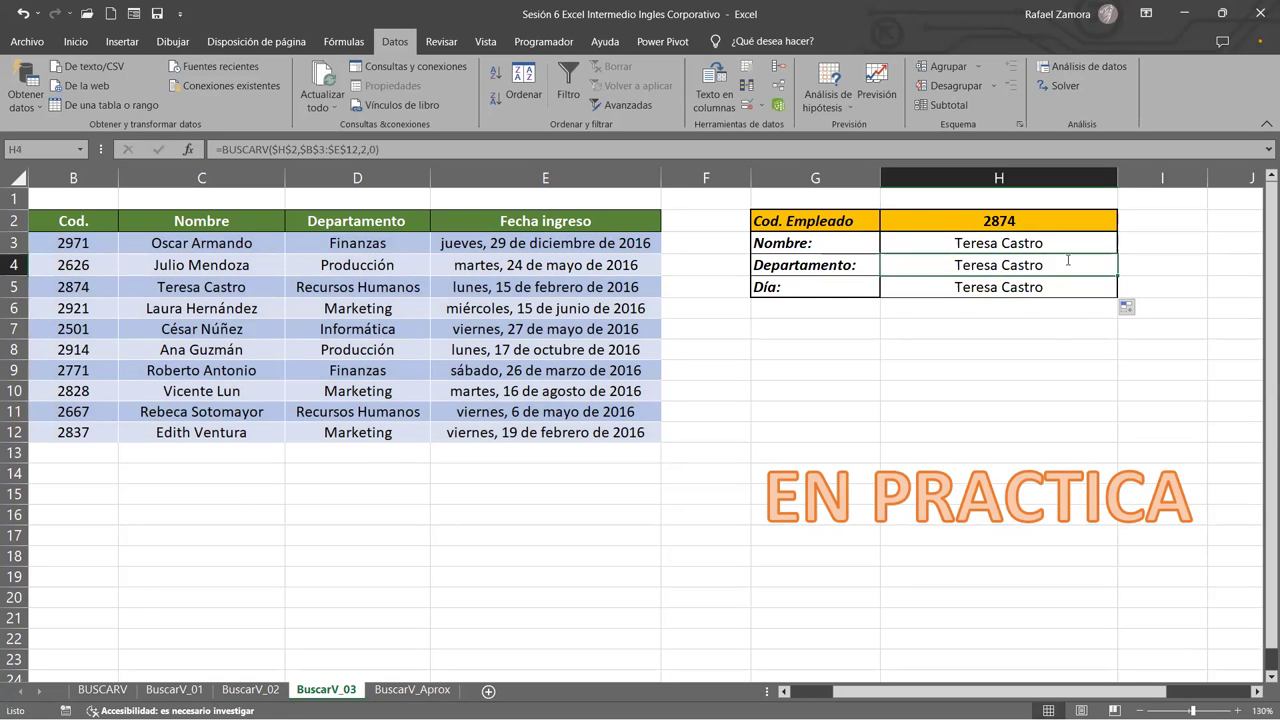
pyautogui.doubleClick(1068, 260)
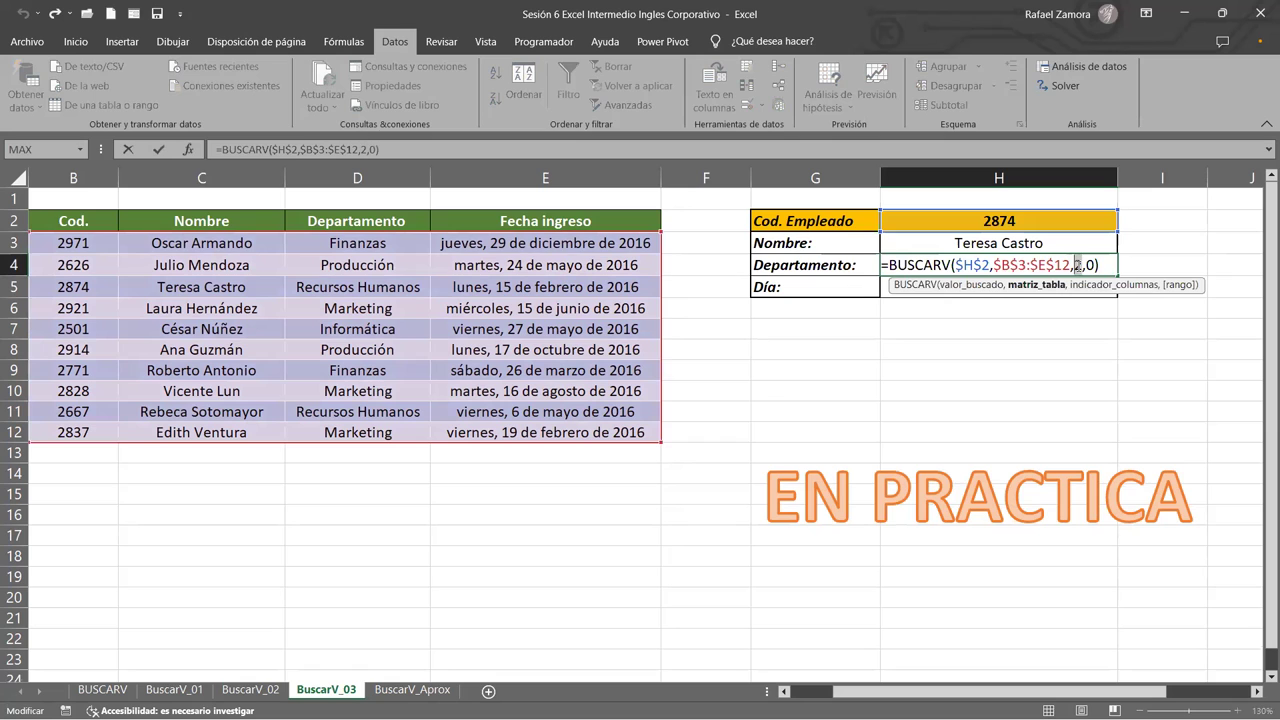
pyautogui.press('BackSpace')
pyautogui.write('3')
pyautogui.press('Return')
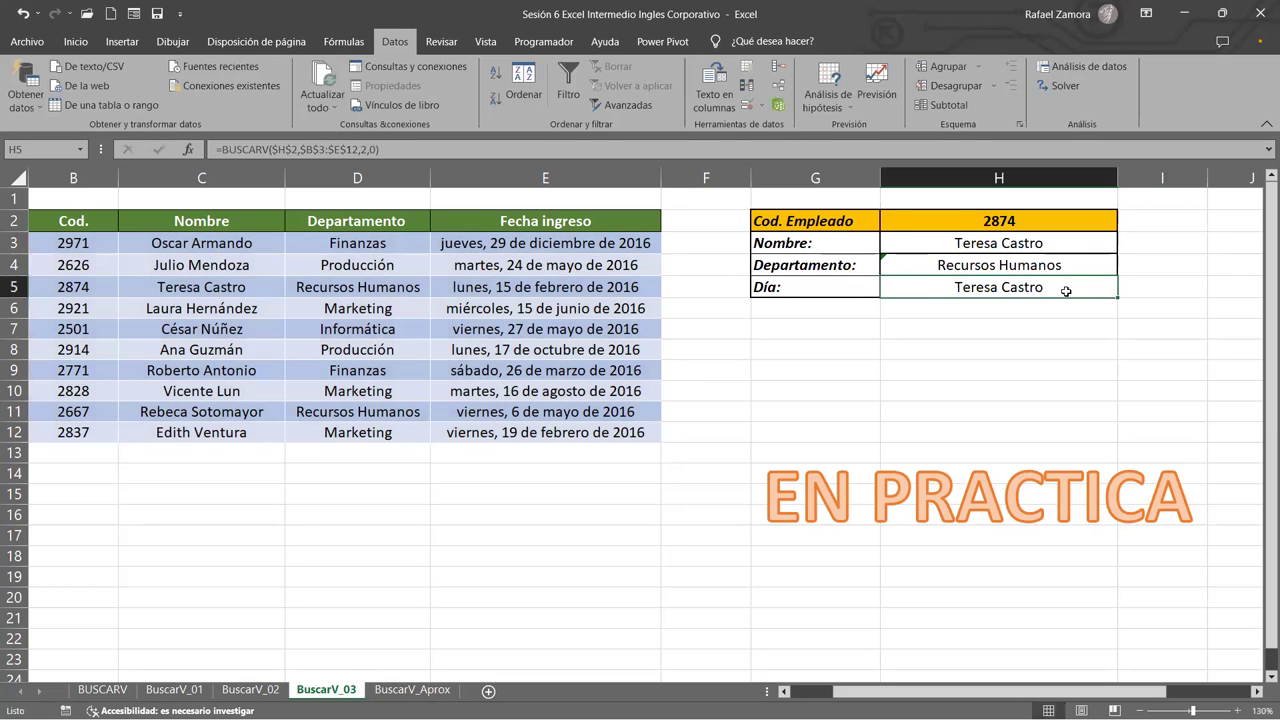
# - Set H5's column index to 4 and format it as Fecha larga
pyautogui.doubleClick(1085, 287)
pyautogui.doubleClick(1078, 288)
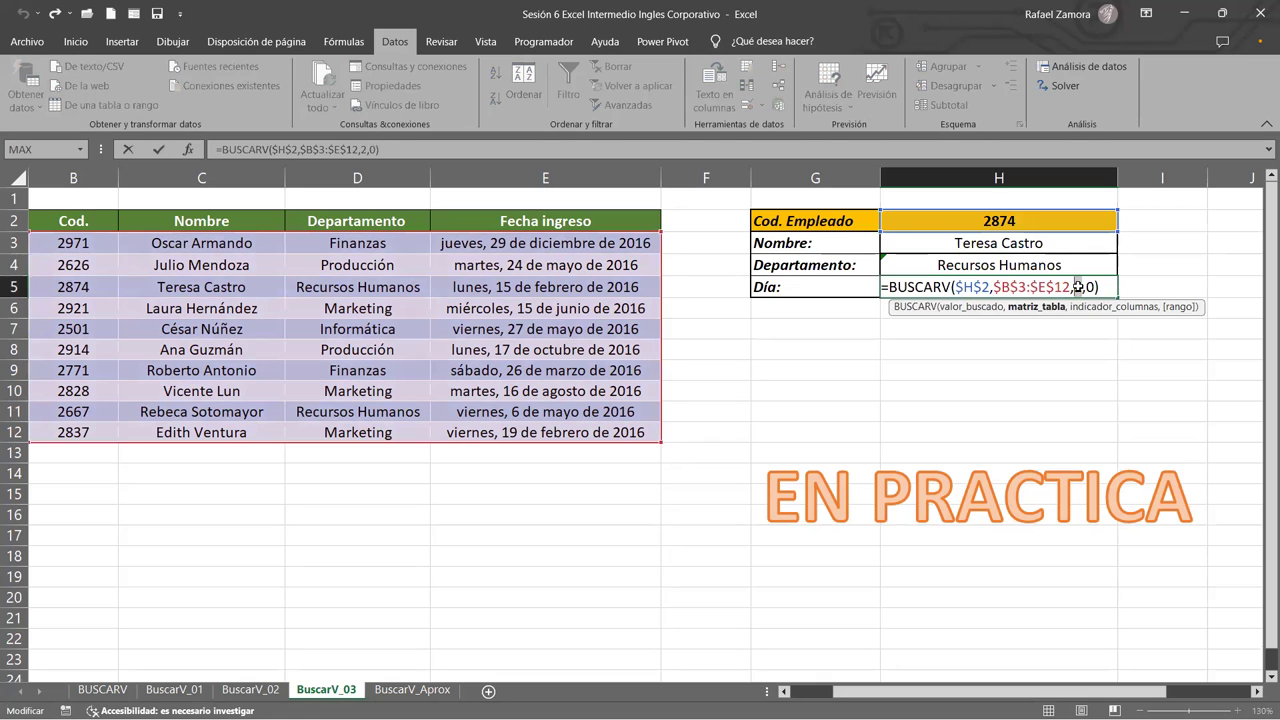
pyautogui.write('4')
pyautogui.press('Return')
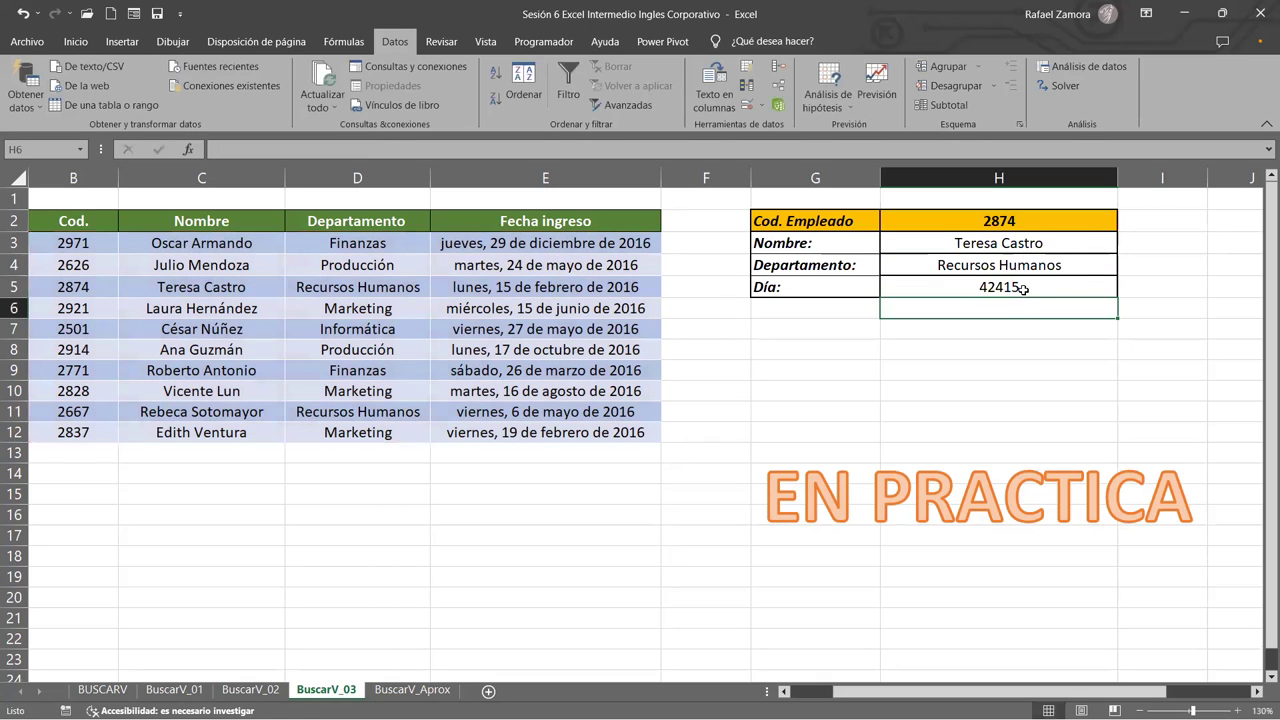
pyautogui.click(1021, 289)
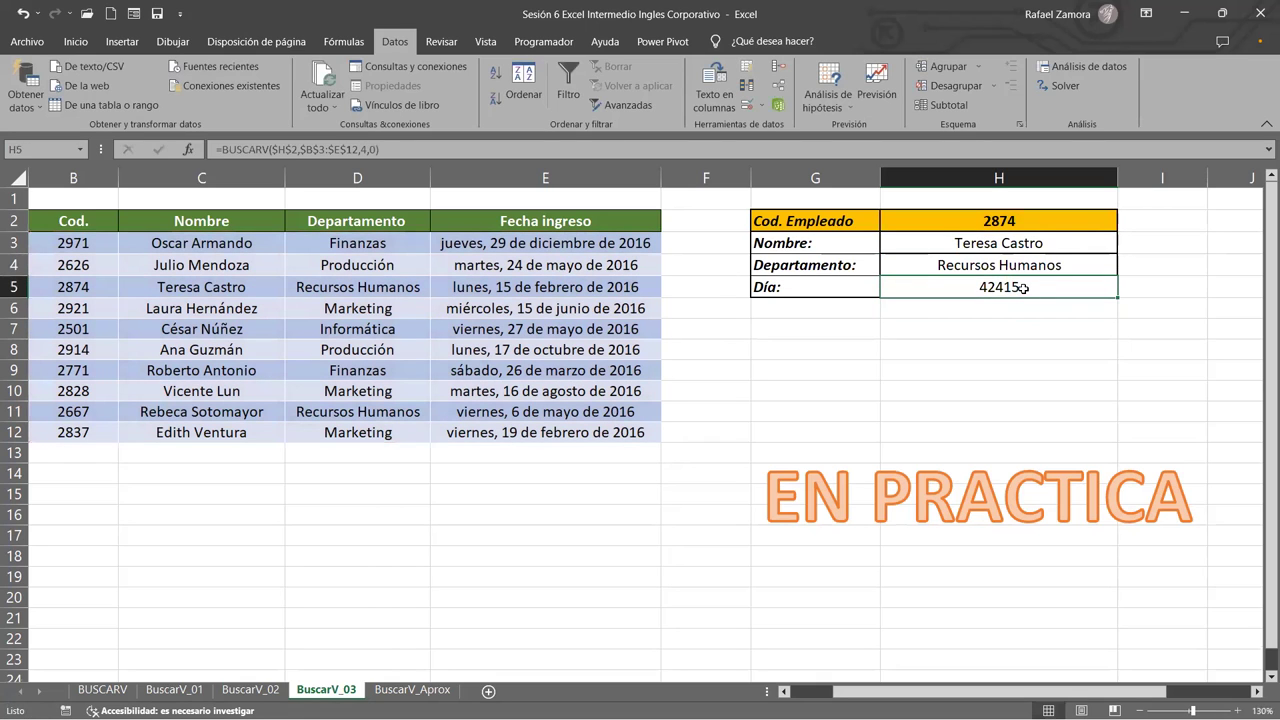
pyautogui.click(75, 41)
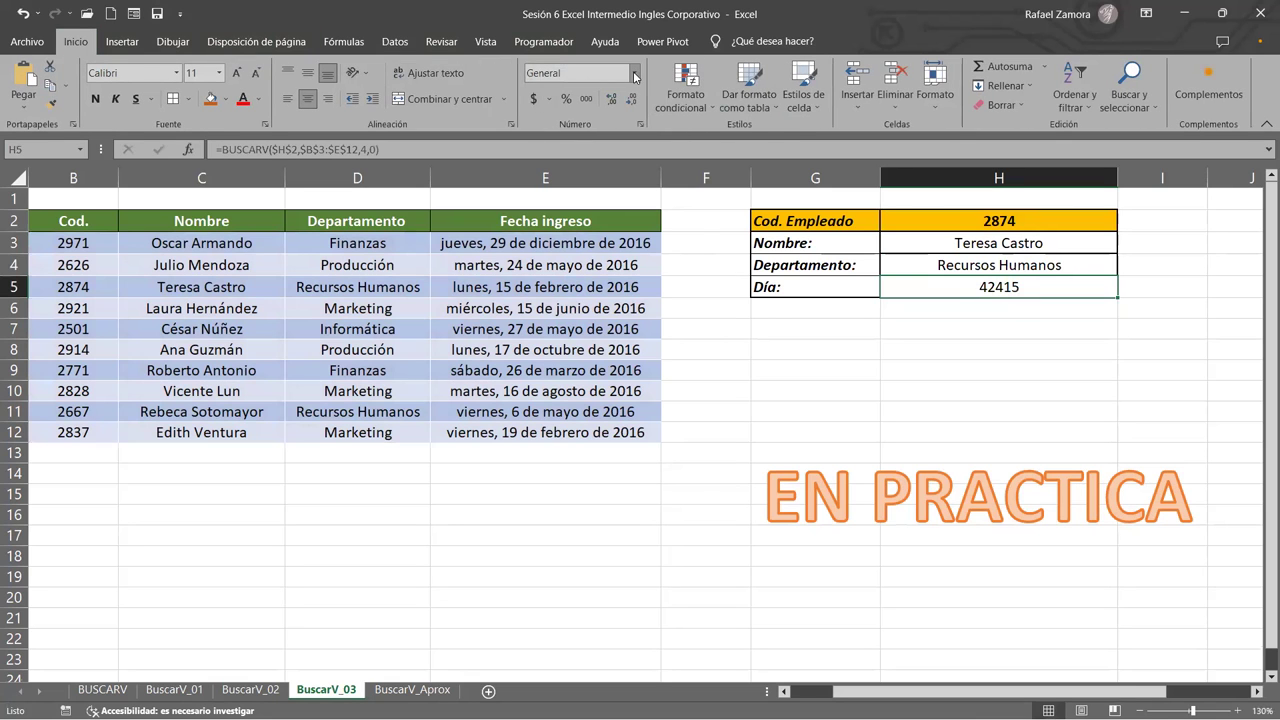
pyautogui.click(634, 73)
pyautogui.click(611, 280)
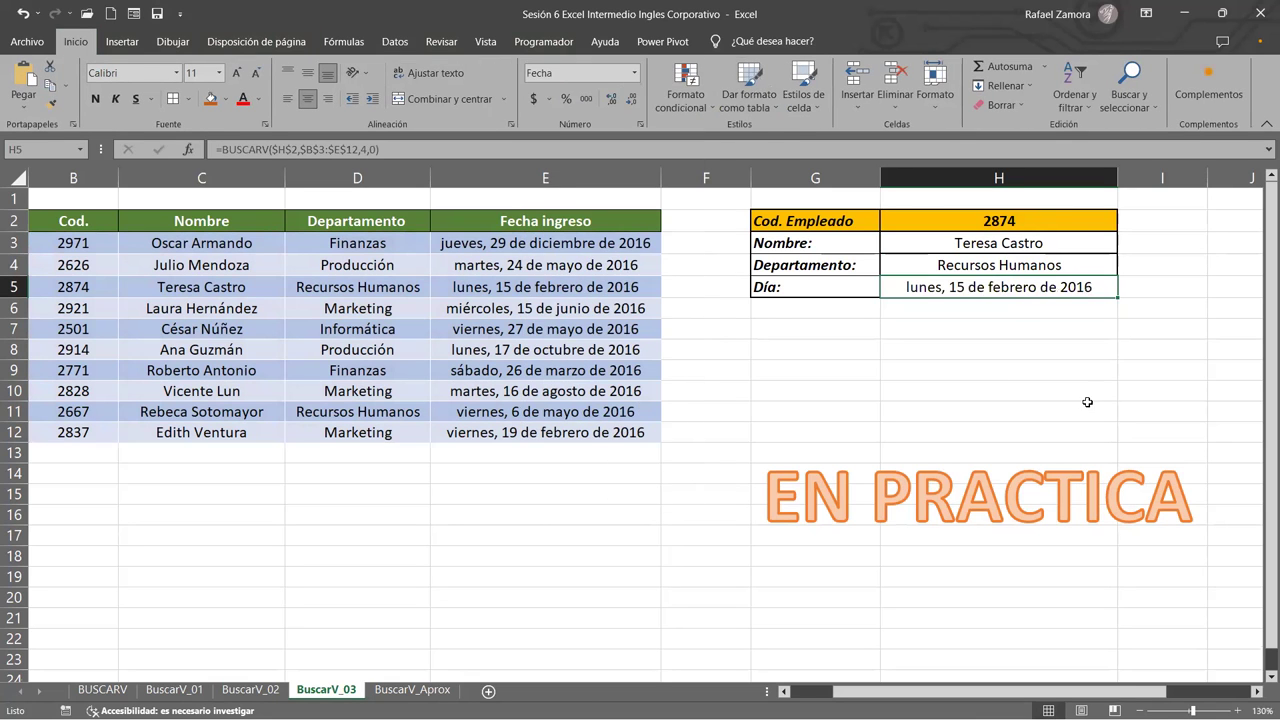
pyautogui.click(1086, 403)
pyautogui.click(1086, 216)
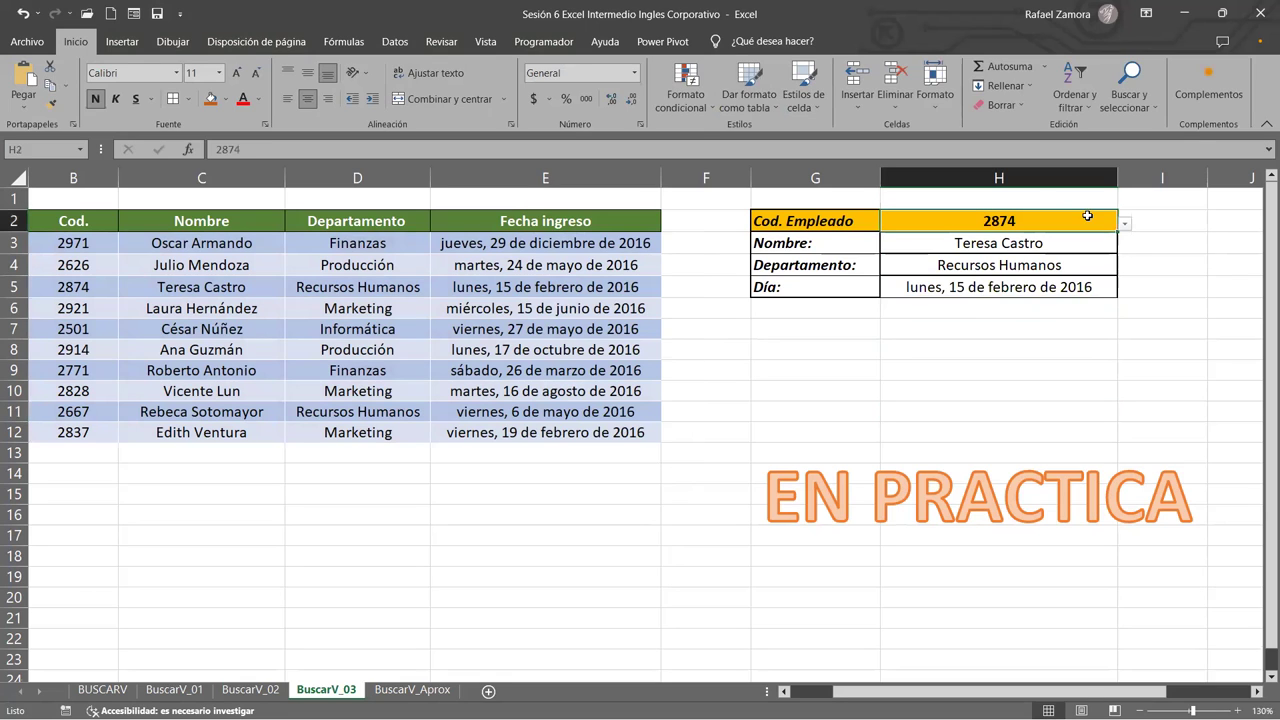
# - Test the lookups by choosing codes 2626 and then 2914 in H2
pyautogui.click(1128, 226)
pyautogui.scroll(1, 1119, 305)
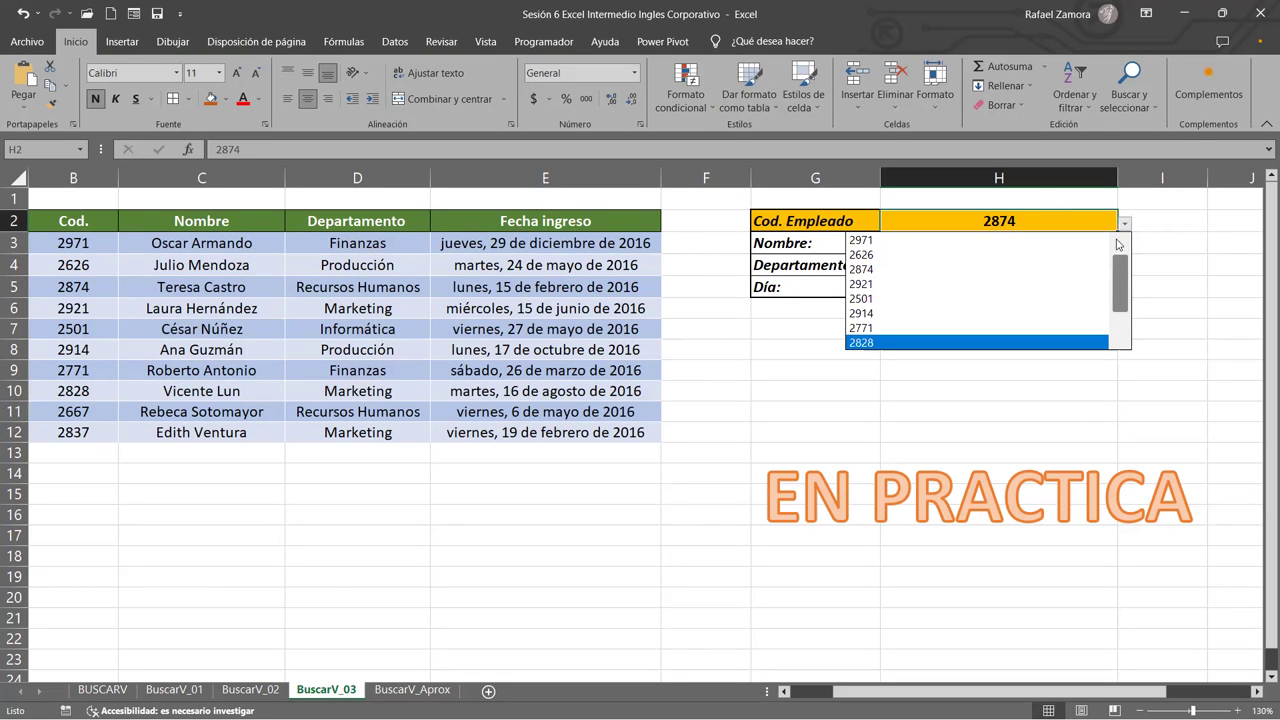
pyautogui.click(938, 255)
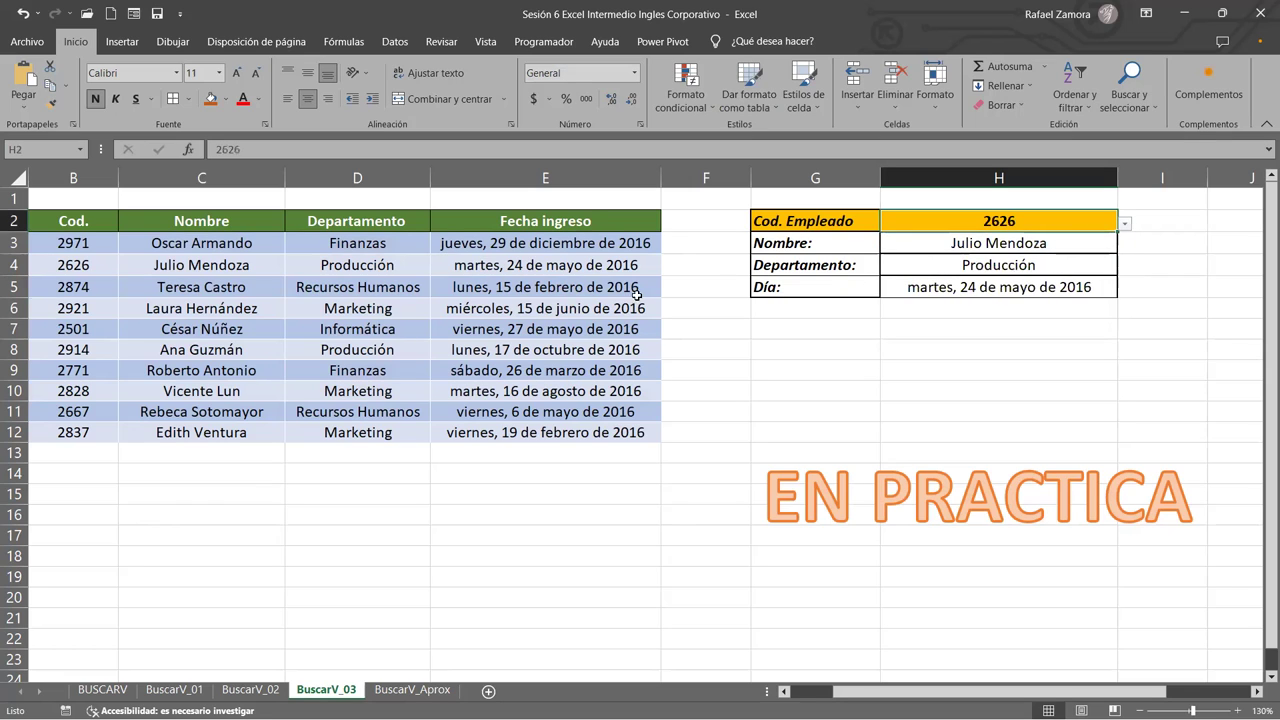
pyautogui.click(1123, 225)
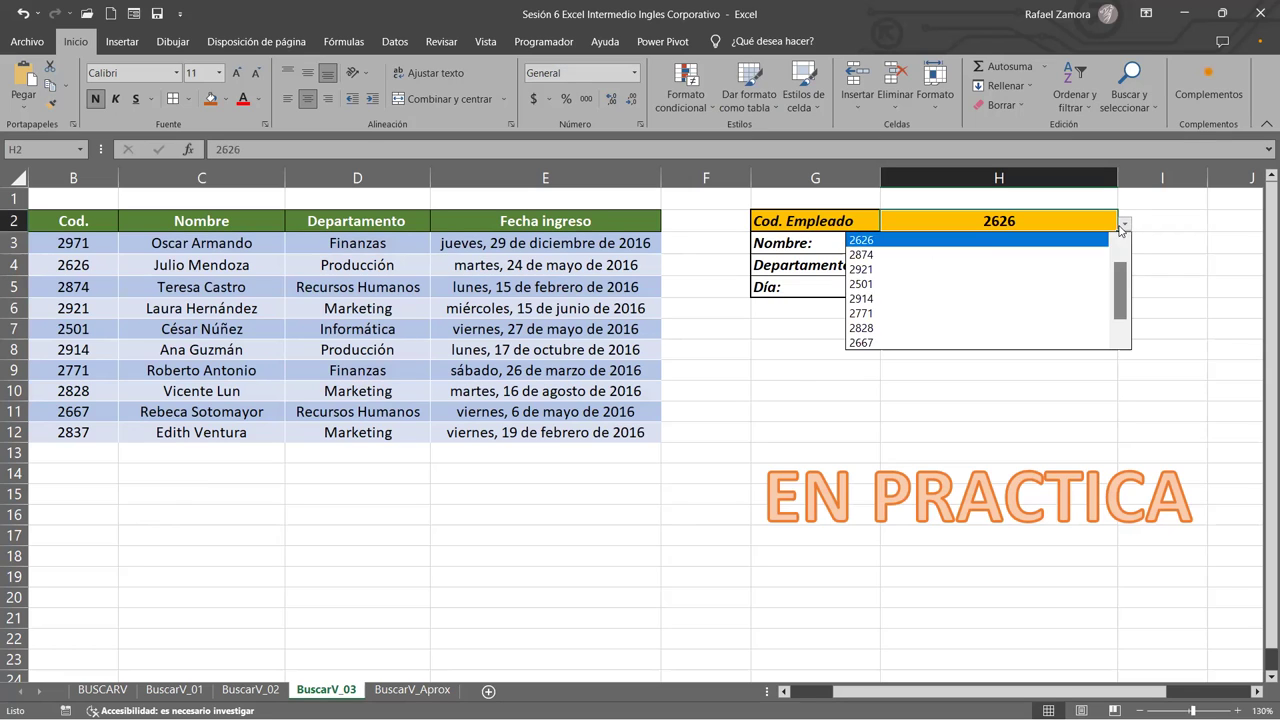
pyautogui.click(900, 298)
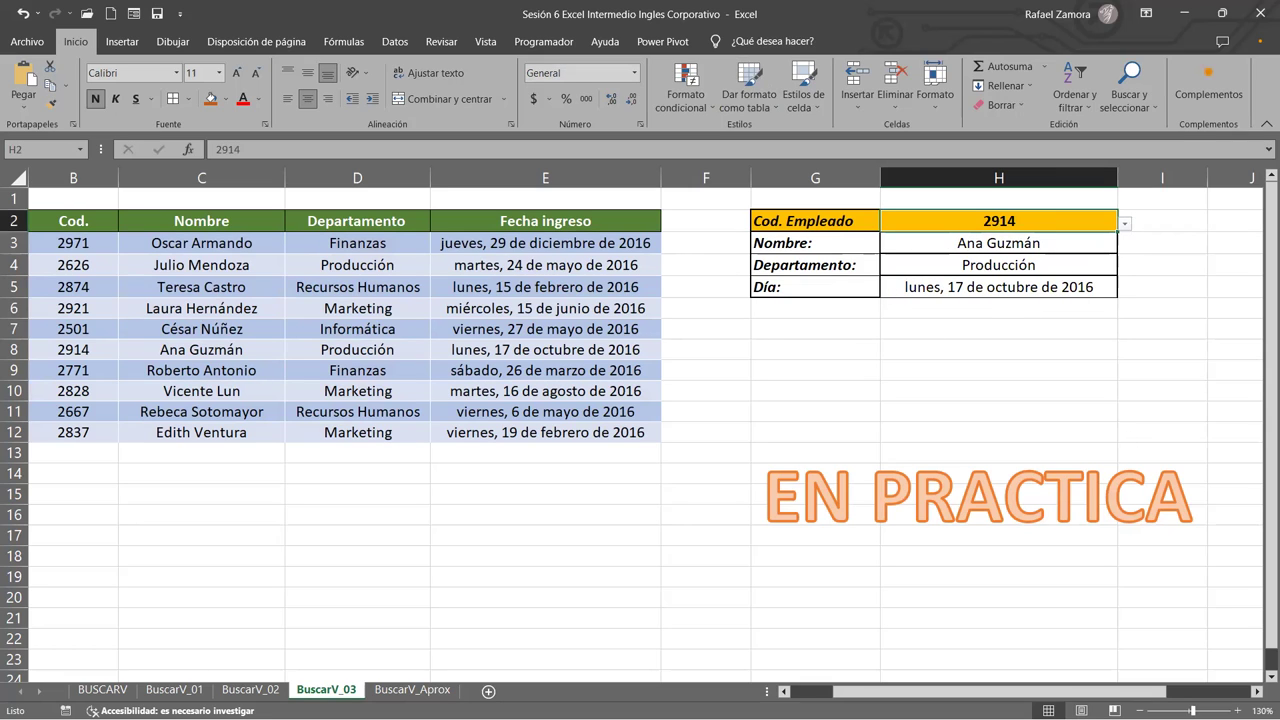
# - Move the EN PRACTICA WordArt slightly lower on the sheet
pyautogui.click(918, 484)
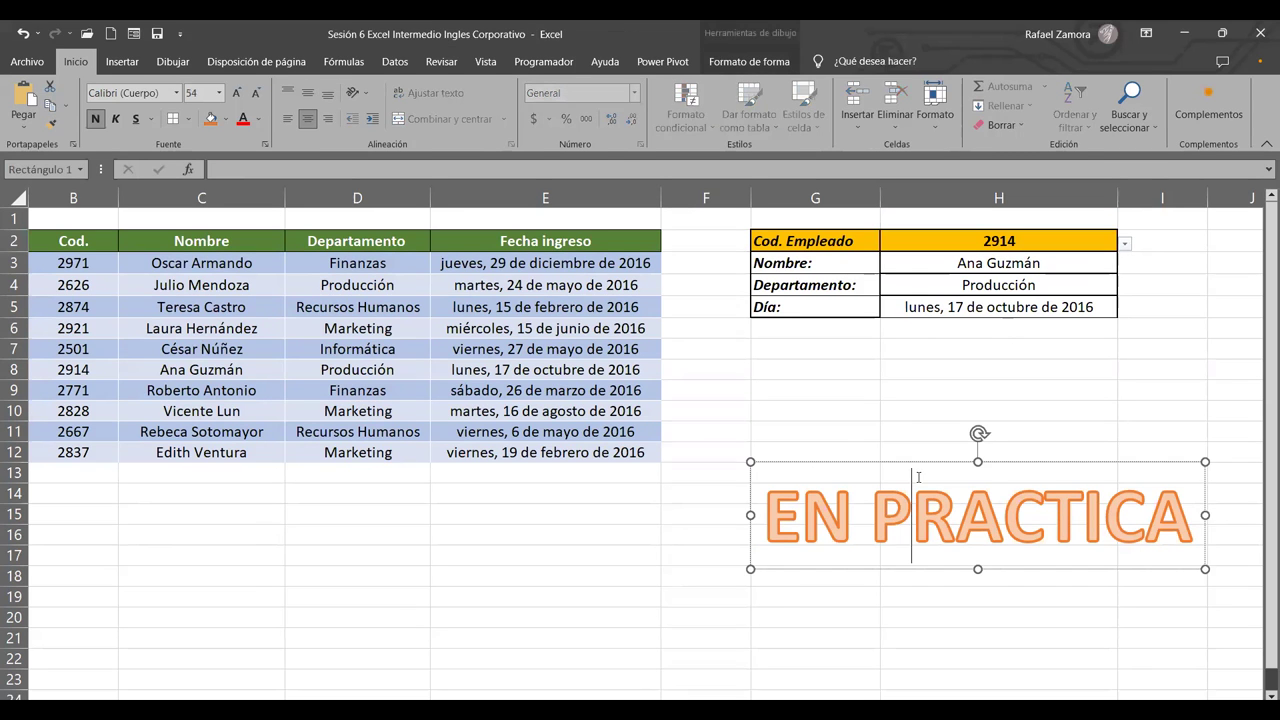
pyautogui.moveTo(918, 484); pyautogui.dragTo(923, 531)
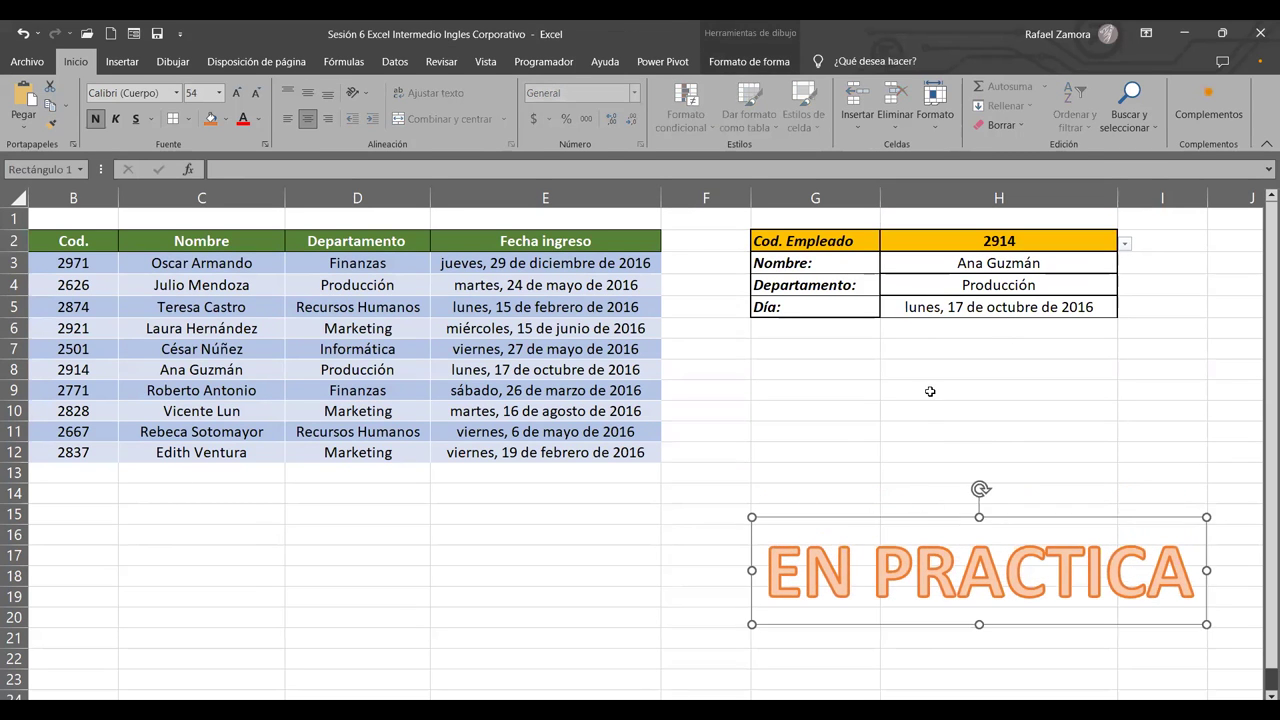
pyautogui.click(929, 384)
pyautogui.click(1007, 311)
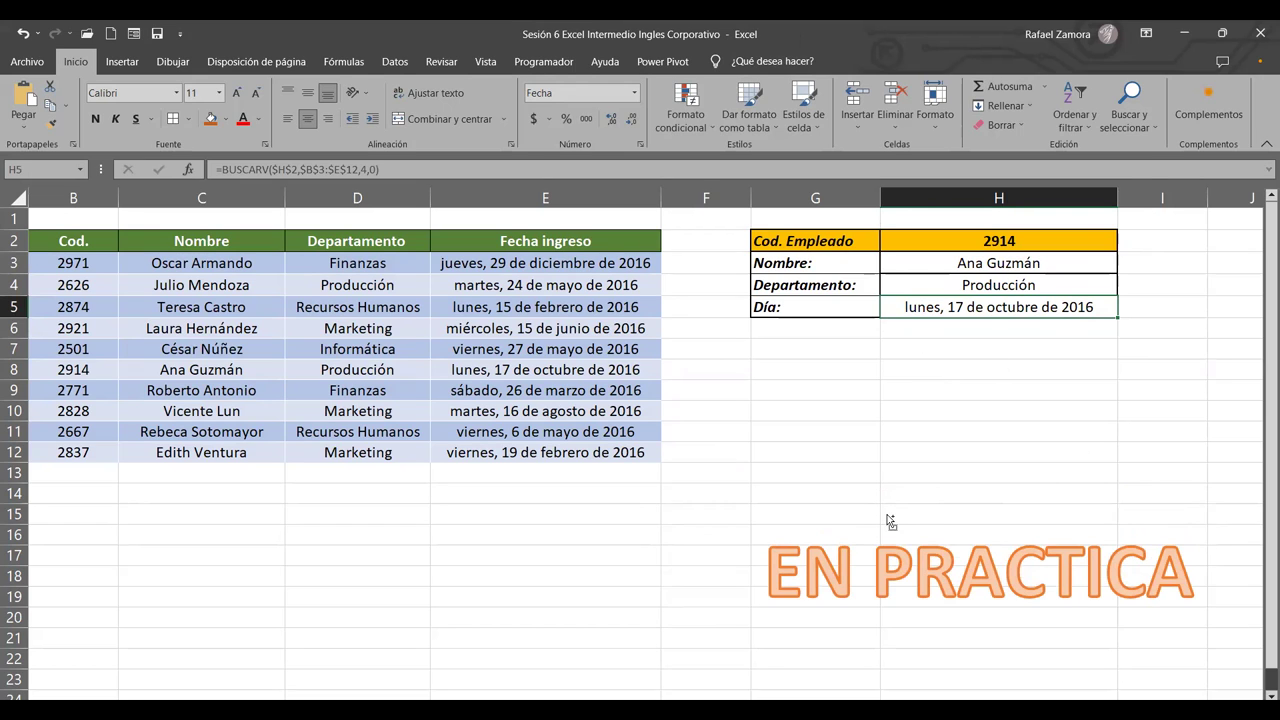
# - Replace H5's custom number format code with dddd in Format Cells
pyautogui.hotkey('ctrl', '1')
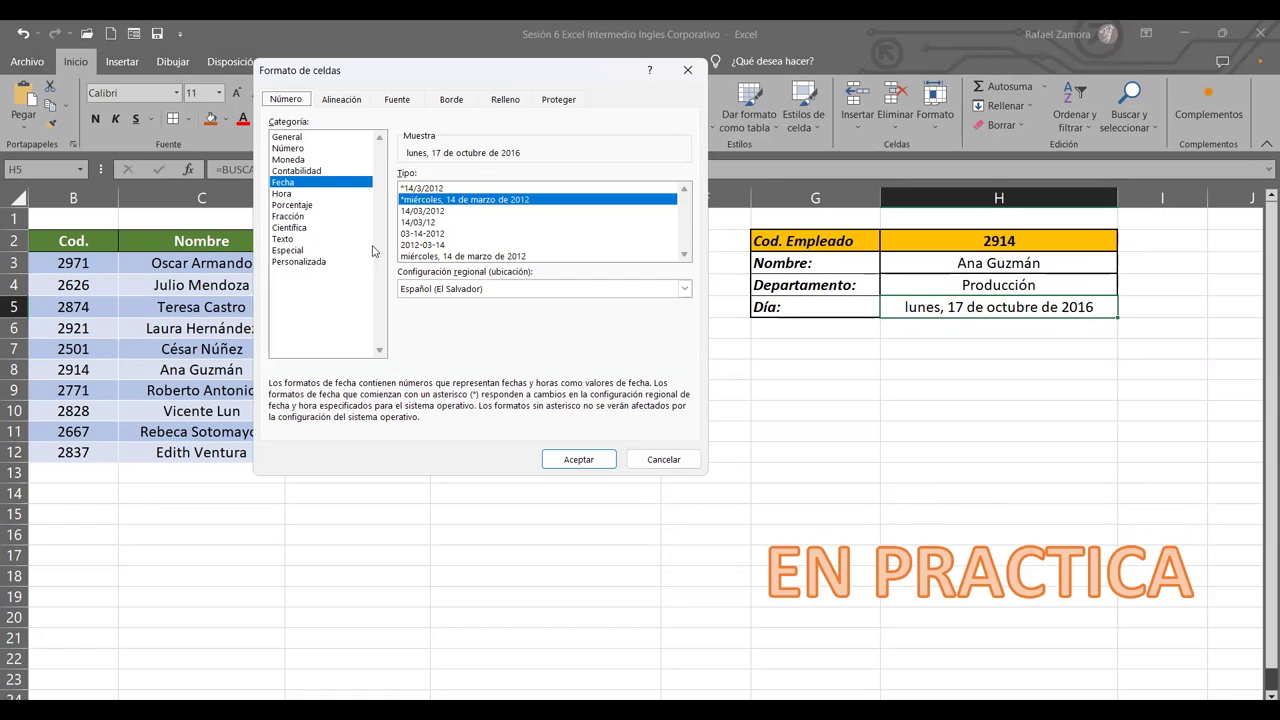
pyautogui.click(316, 263)
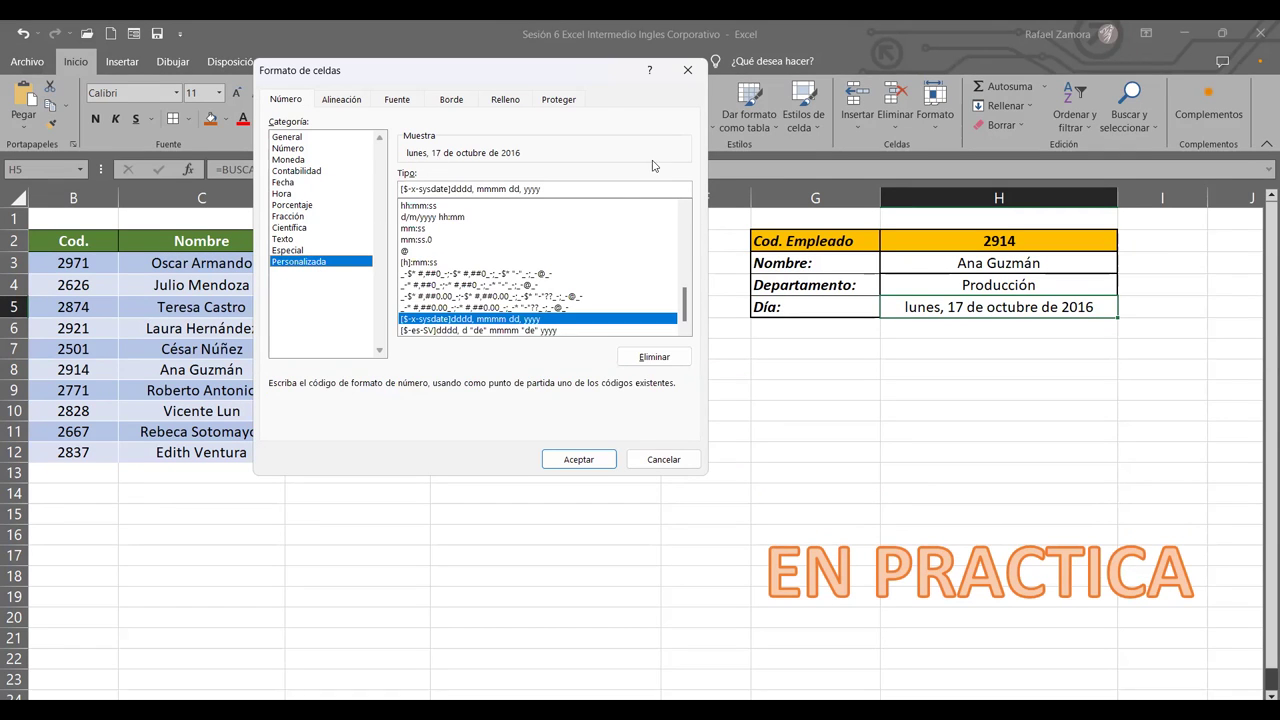
pyautogui.moveTo(568, 189); pyautogui.dragTo(176, 193)
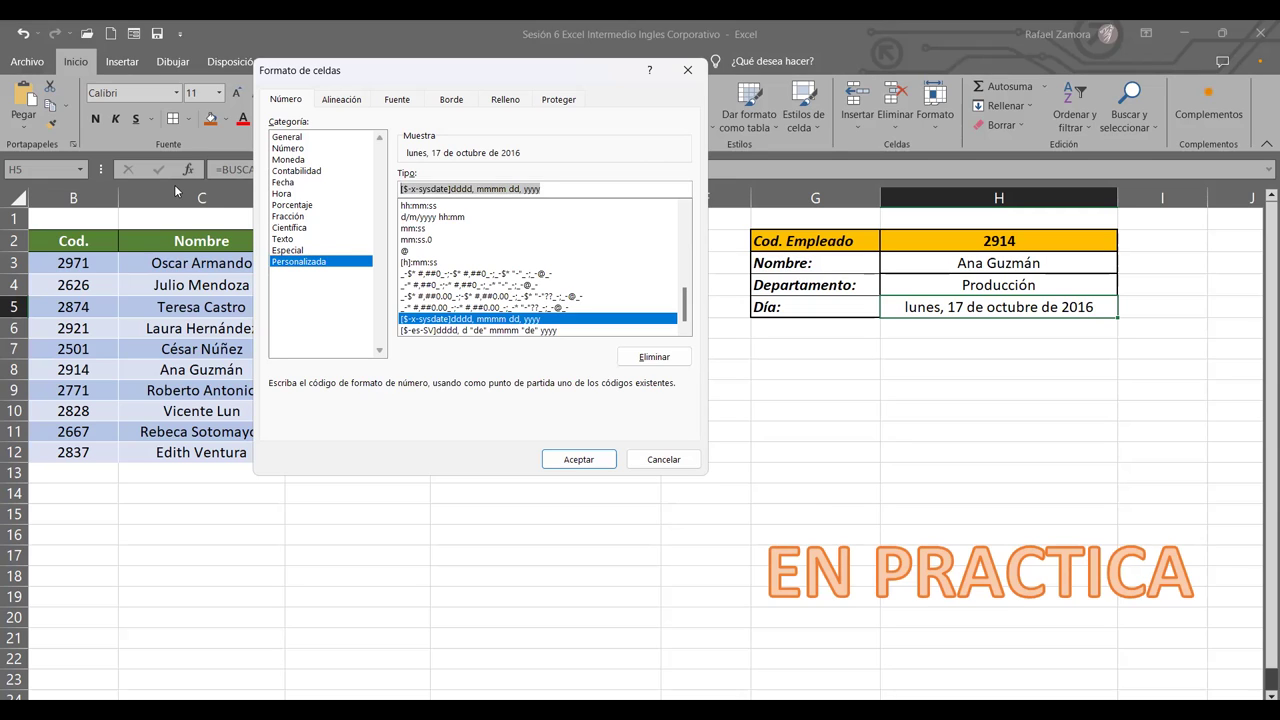
pyautogui.write('dddd')
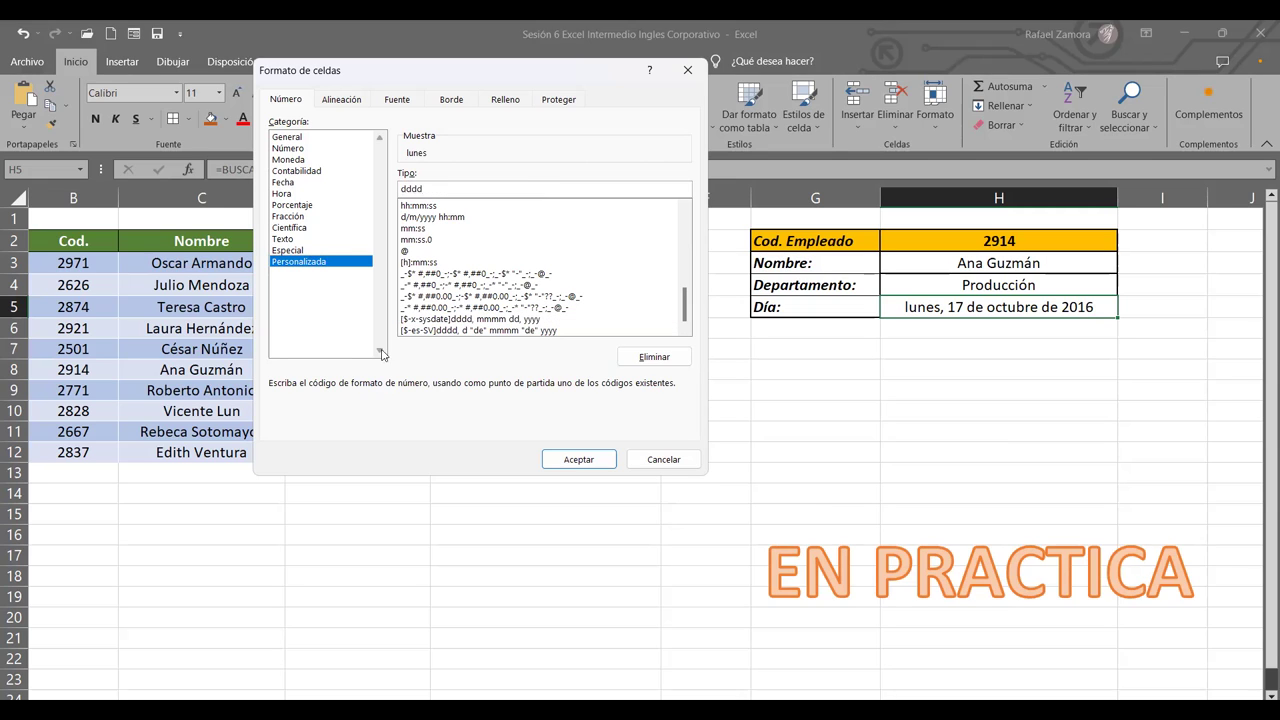
# - Apply the dddd weekday-only format to H5 and select H2
pyautogui.click(579, 460)
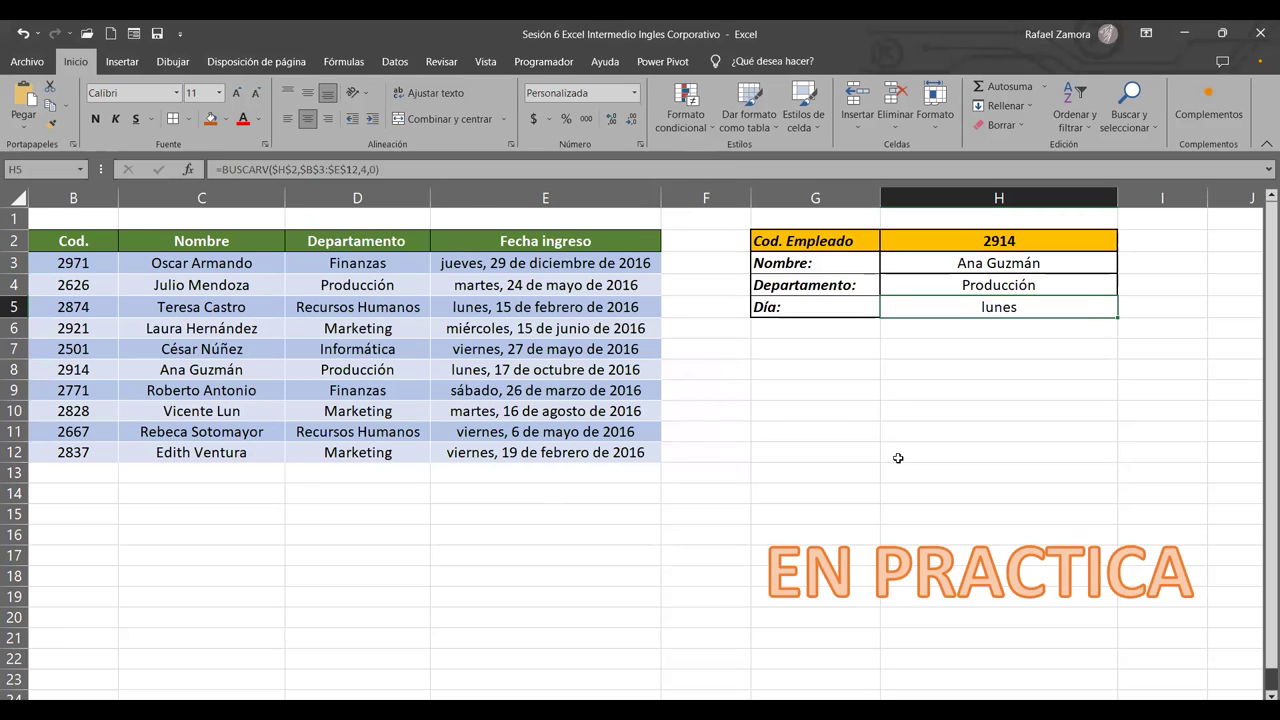
pyautogui.click(1063, 238)
pyautogui.click(1131, 246)
pyautogui.click(1100, 240)
# - Pick codes 2828, 2874, then 2837 from H2's dropdown to check results
pyautogui.click(1125, 245)
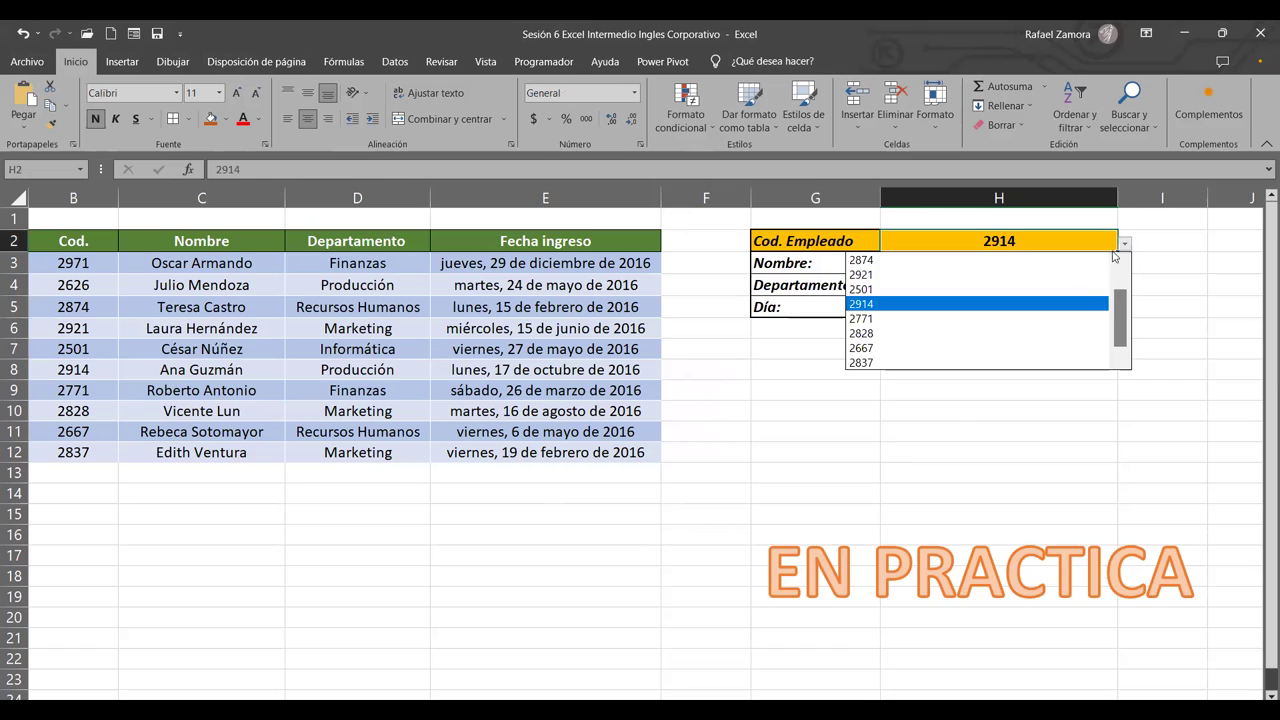
pyautogui.click(1000, 333)
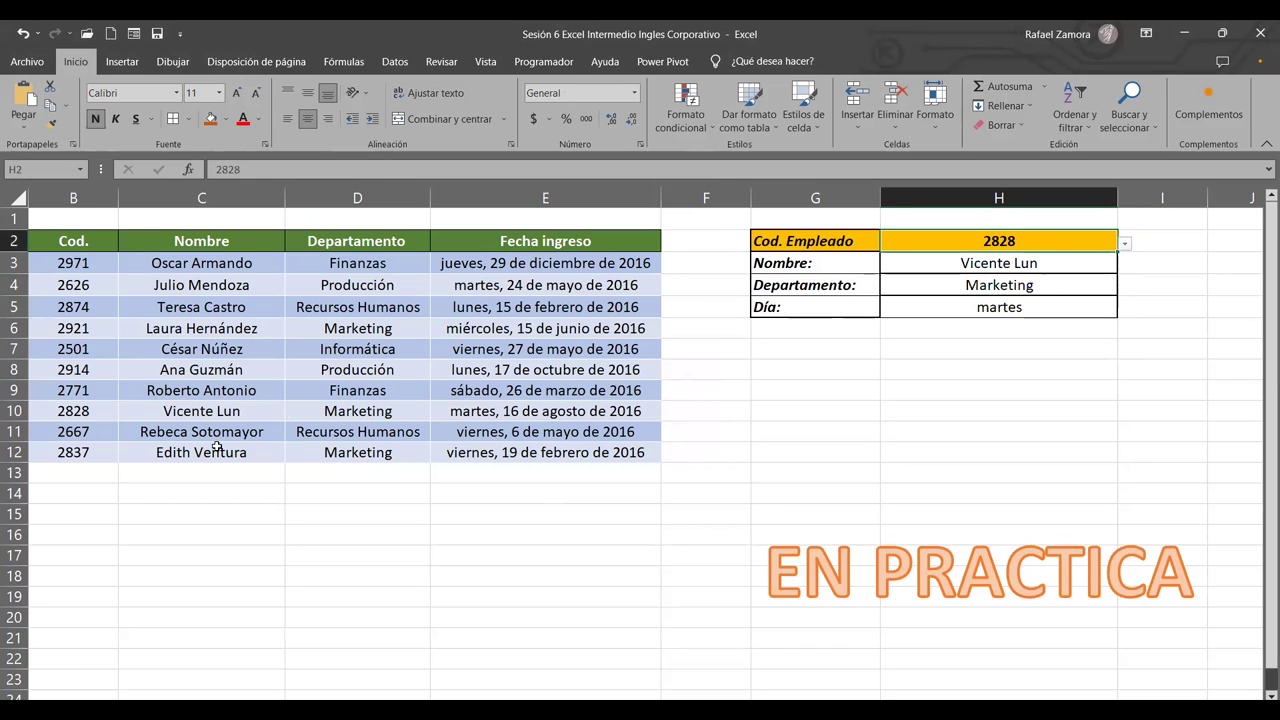
pyautogui.click(1126, 245)
pyautogui.click(934, 263)
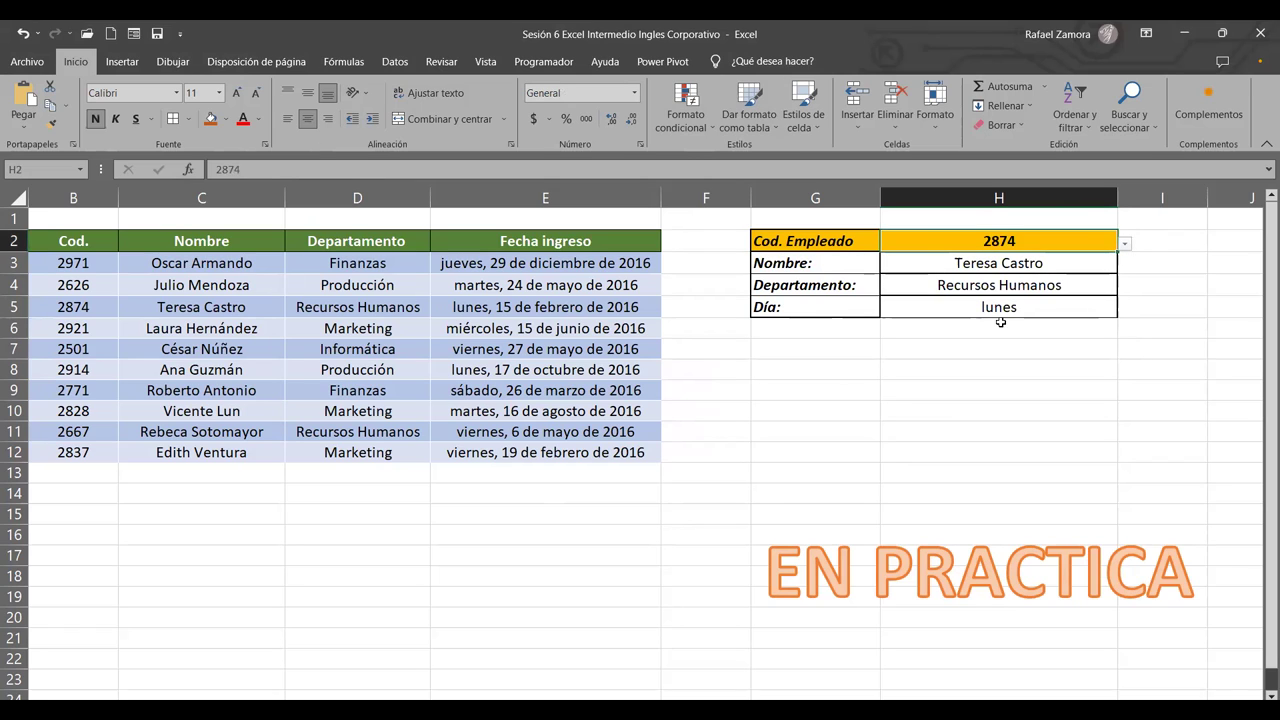
pyautogui.click(1126, 245)
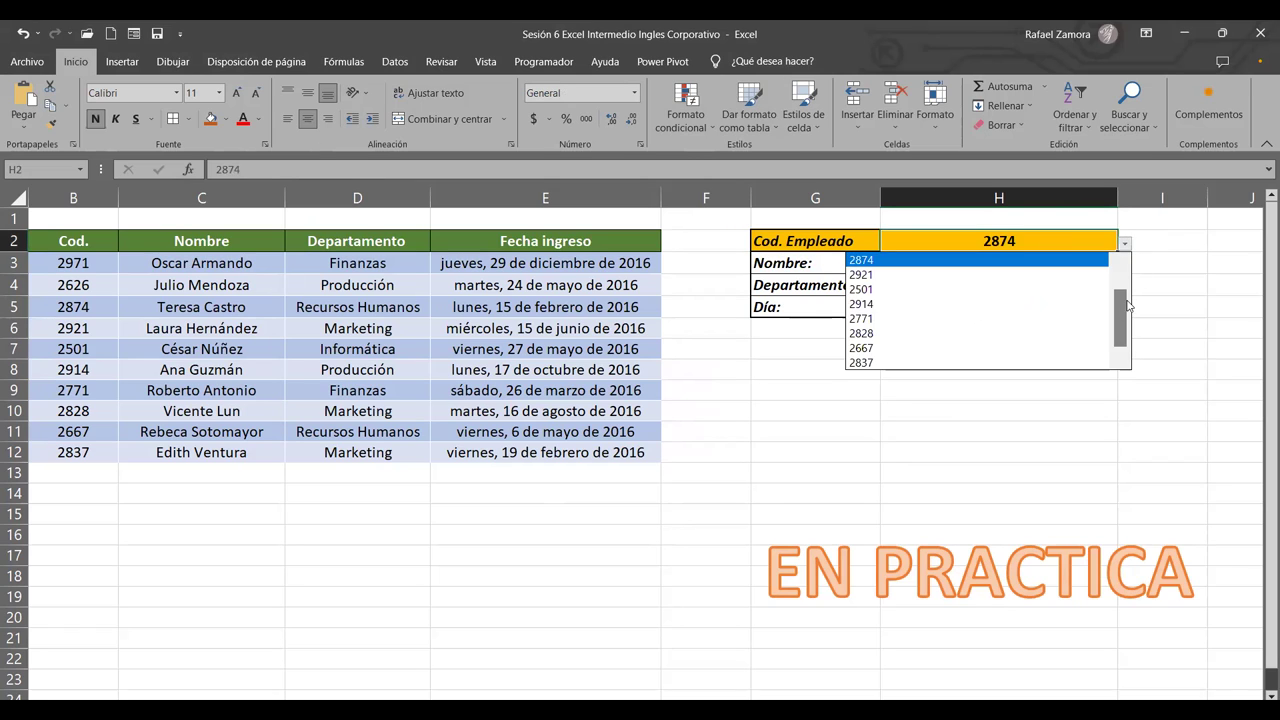
pyautogui.click(963, 362)
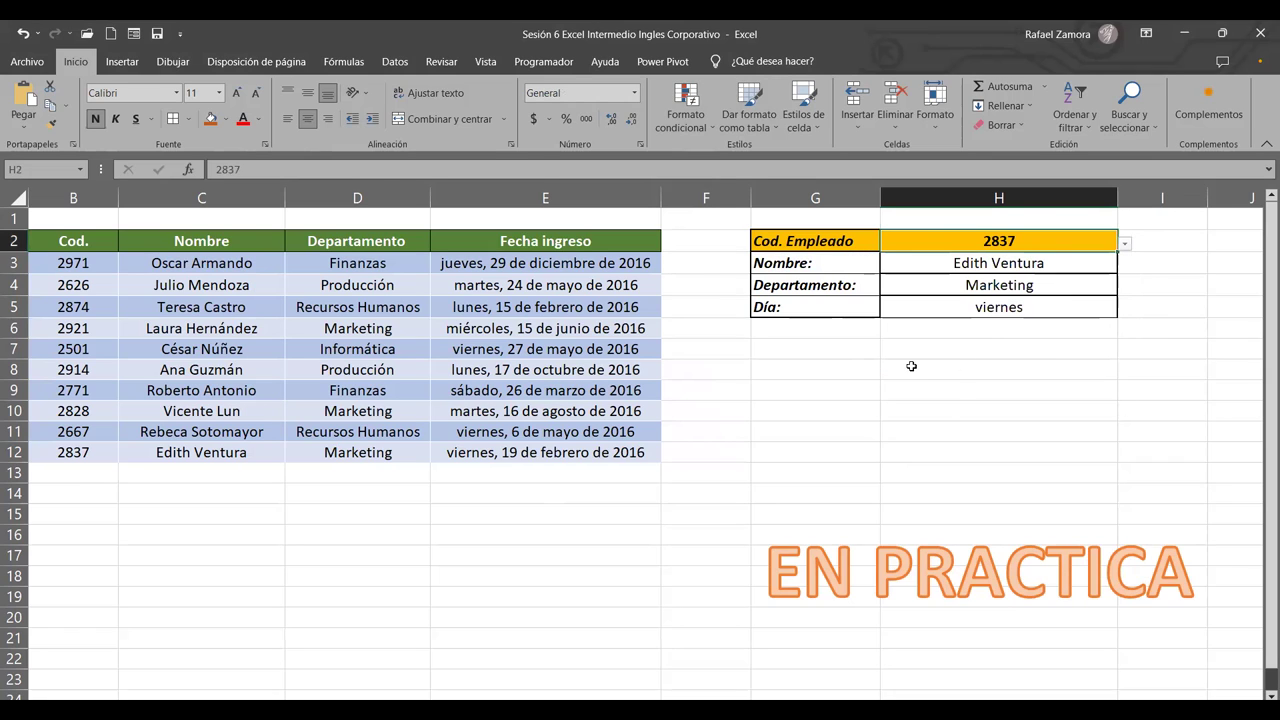
pyautogui.click(1110, 371)
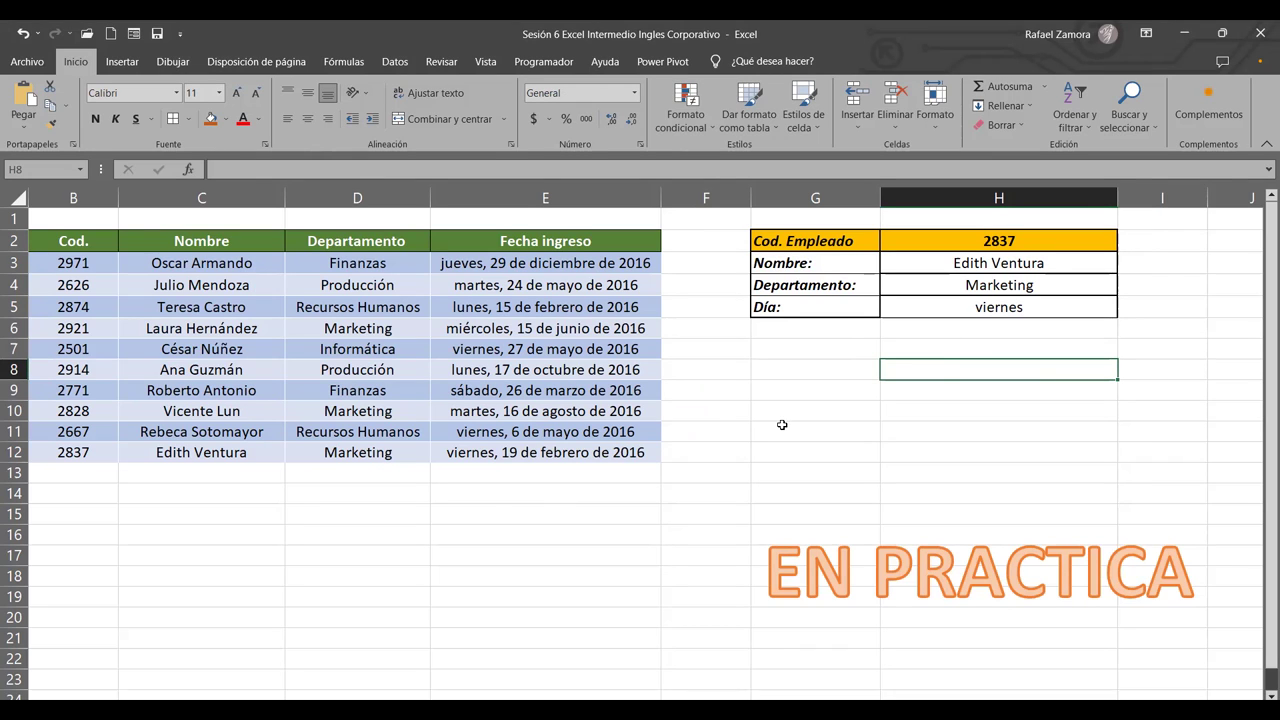
# - Switch H5 back to the Fecha larga long date format
pyautogui.click(784, 445)
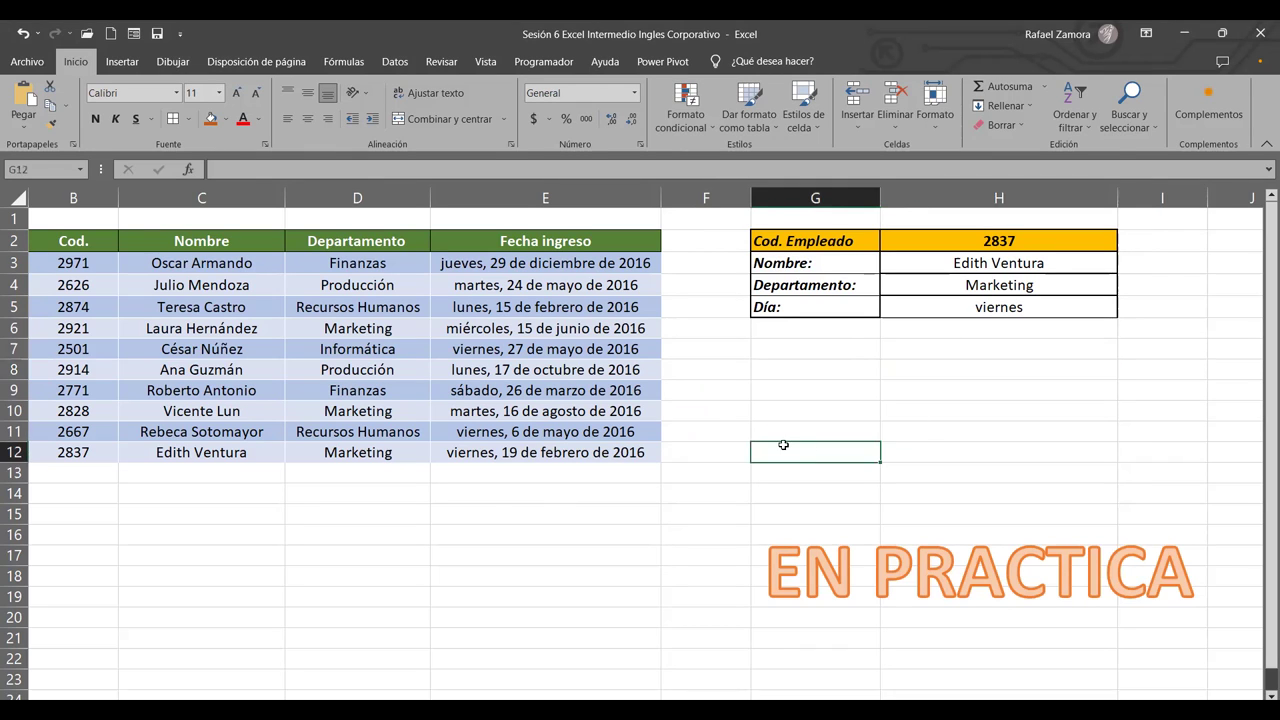
pyautogui.click(1018, 309)
pyautogui.click(636, 95)
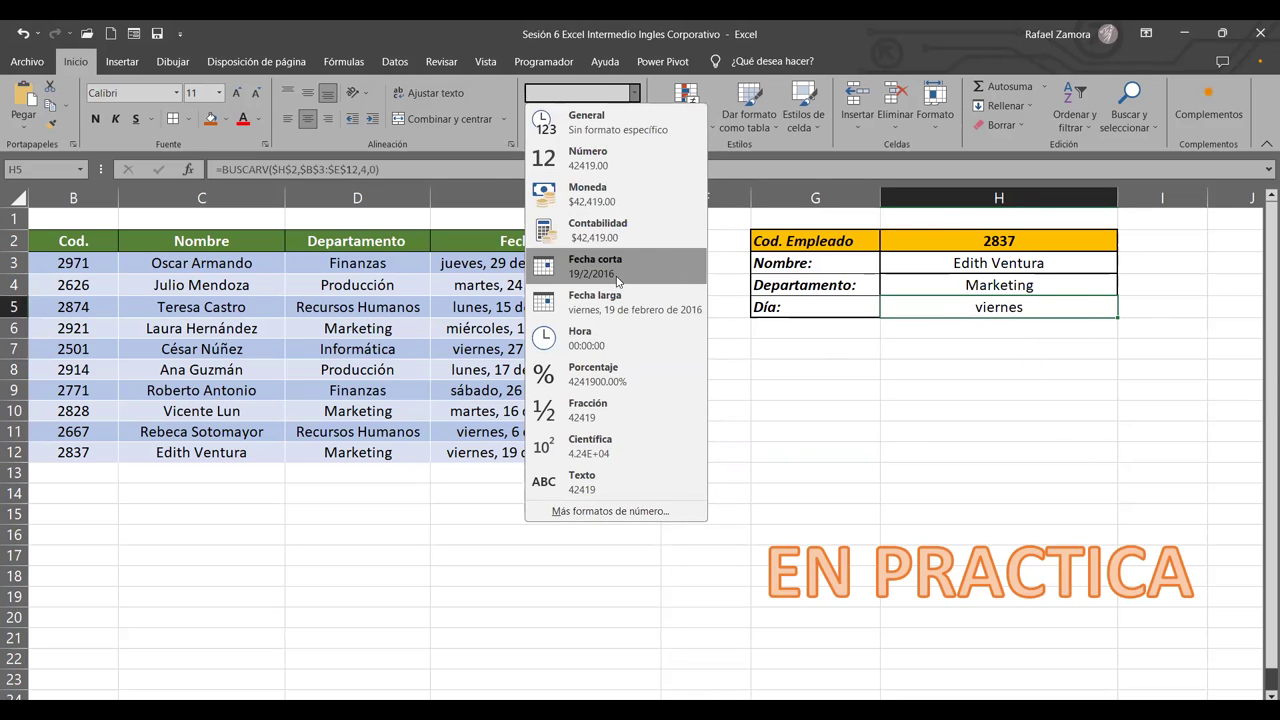
pyautogui.click(600, 306)
# - Enter the label TEXTO in G12
pyautogui.click(1081, 413)
pyautogui.click(800, 448)
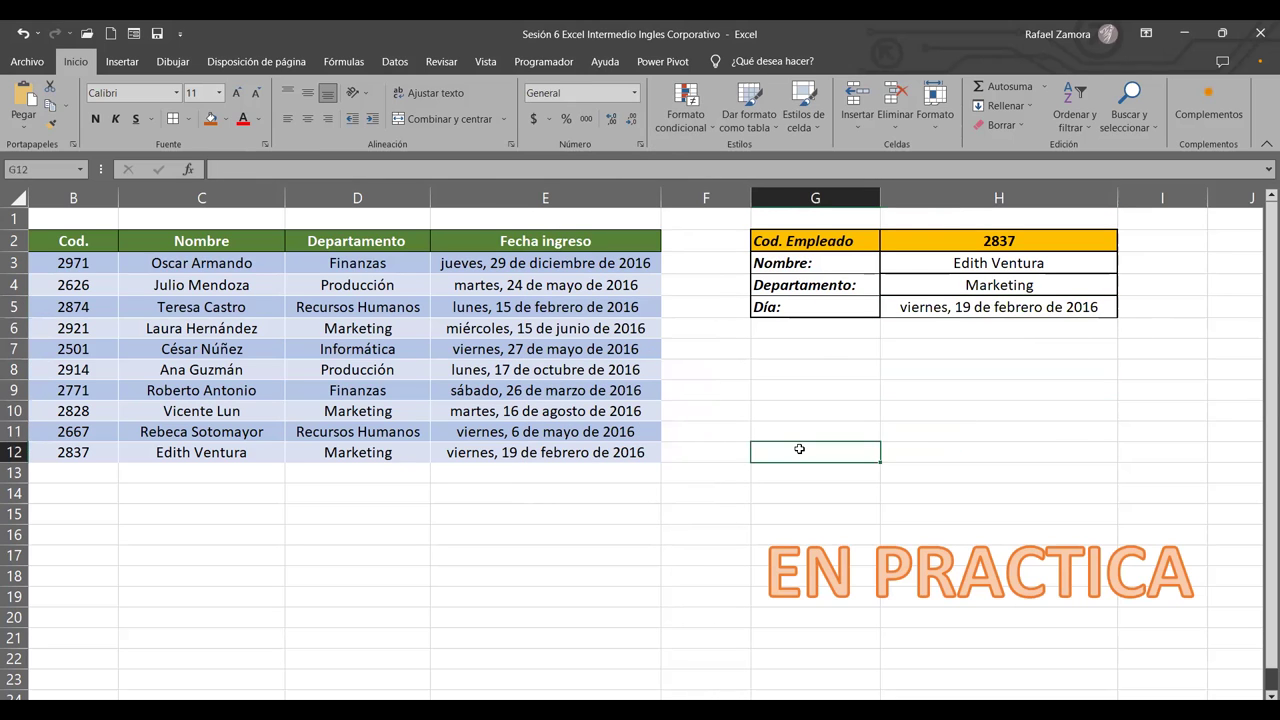
pyautogui.write('T')
pyautogui.write('EXT')
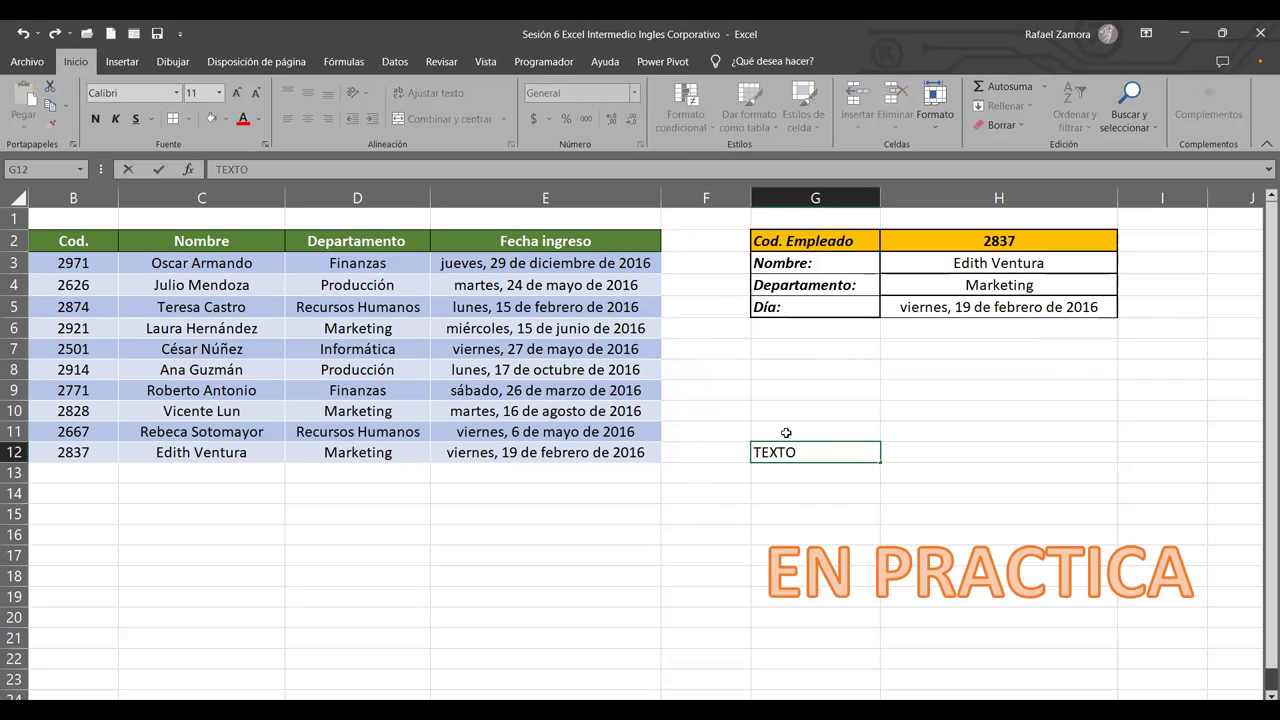
pyautogui.press('Return')
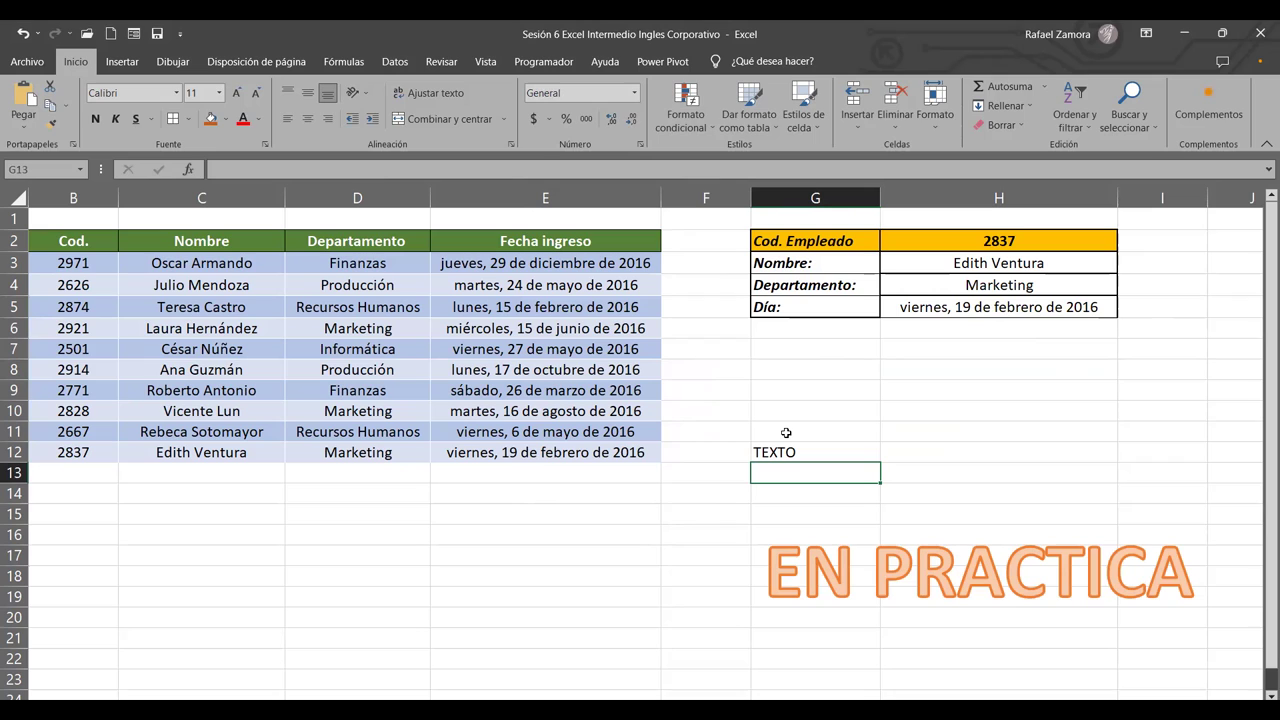
# - Enter =TEXTO(E12,"dddd") in G13 to show the weekday viernes
pyautogui.write('=')
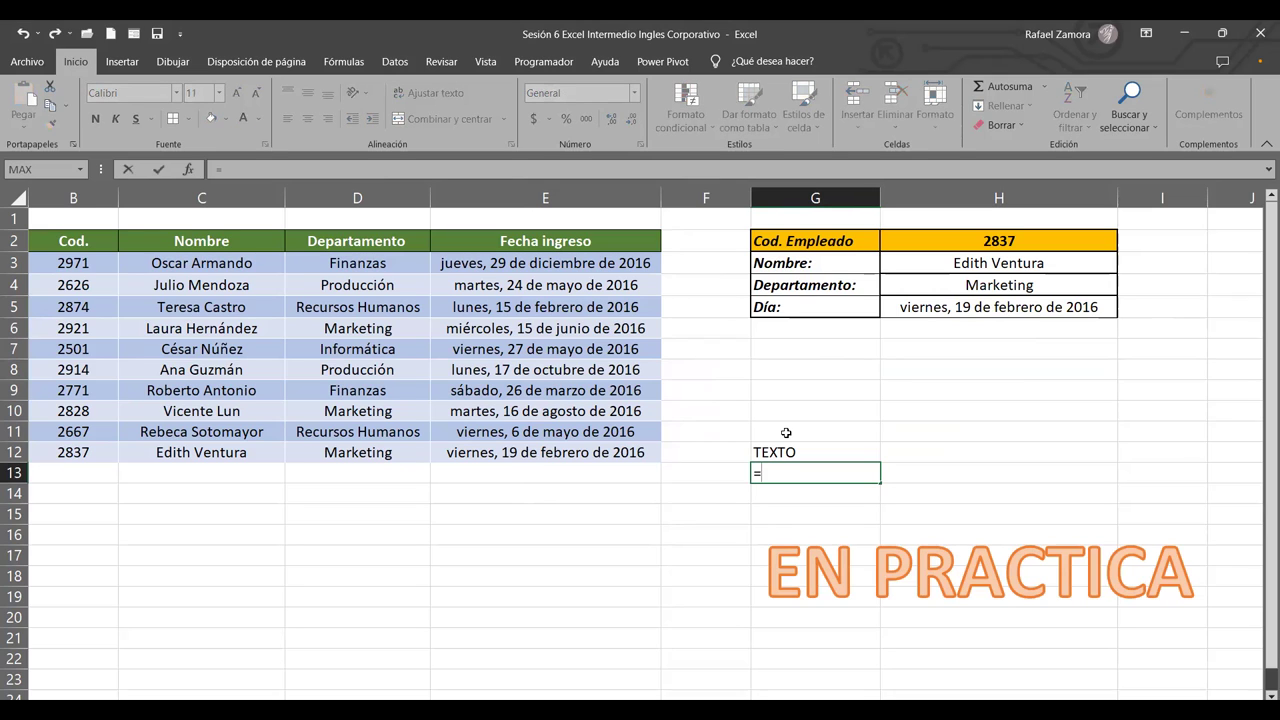
pyautogui.write('TEXT')
pyautogui.press('Tab')
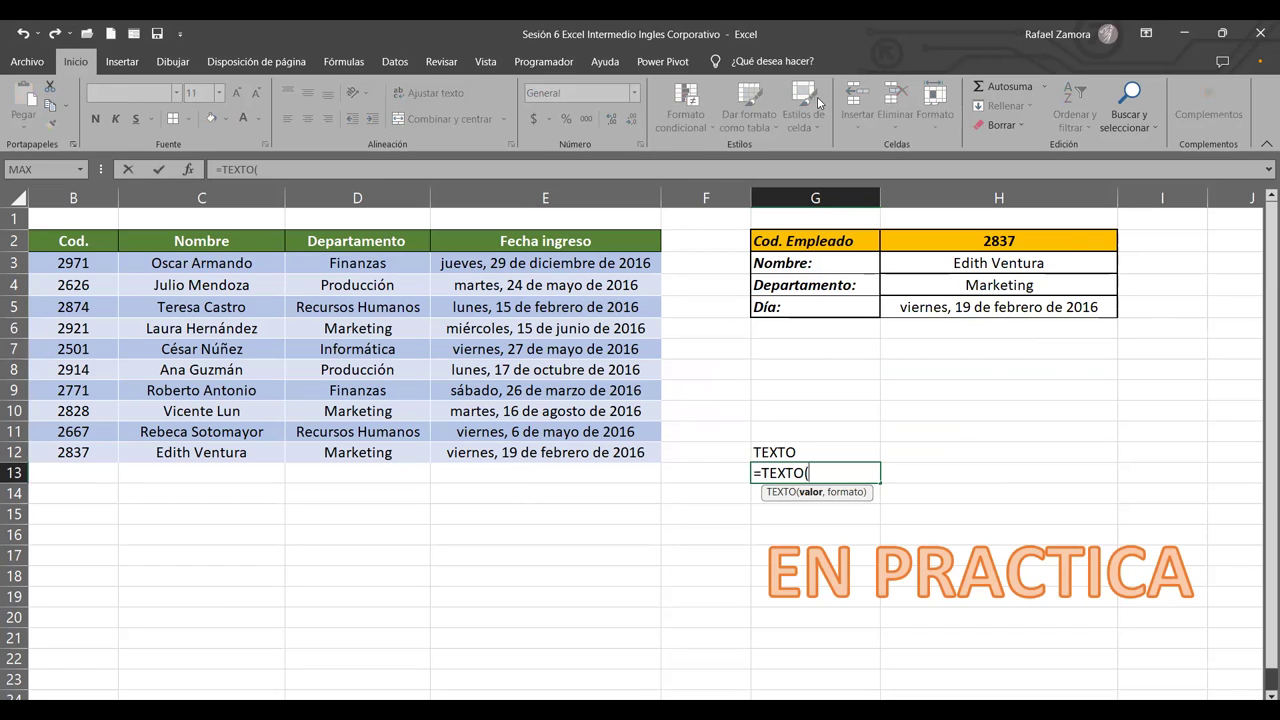
pyautogui.click(596, 454)
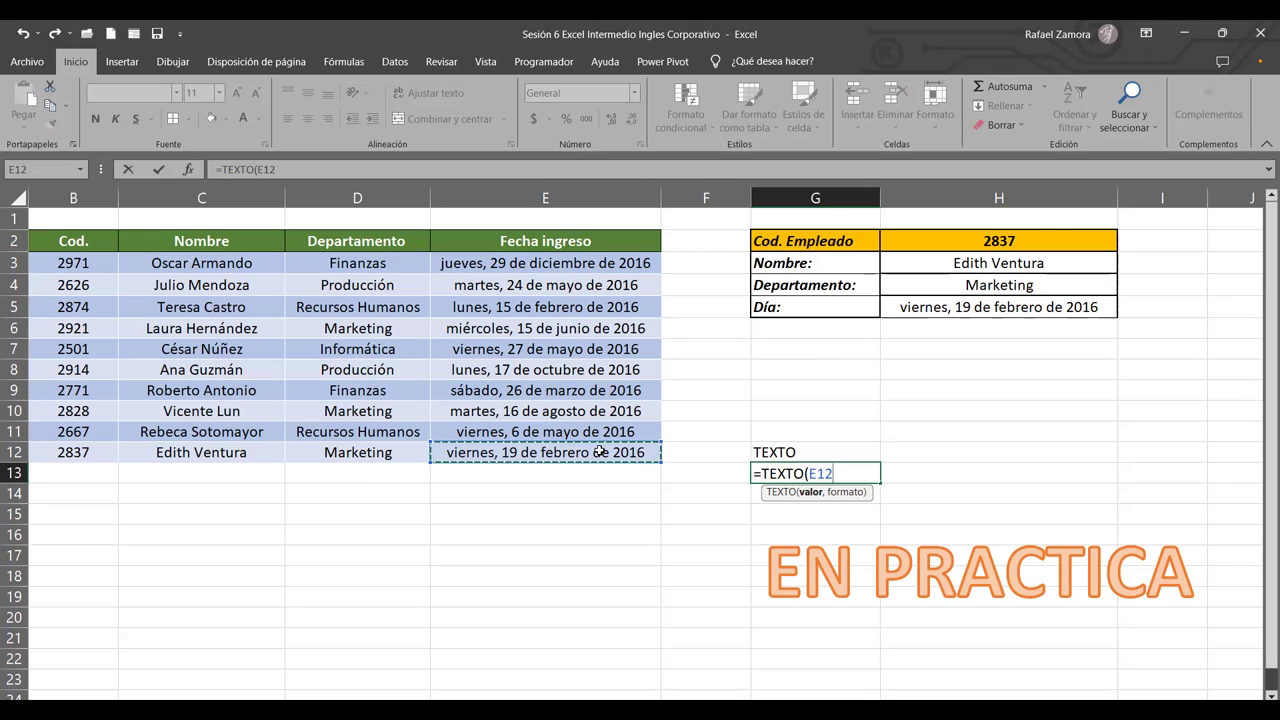
pyautogui.write(',')
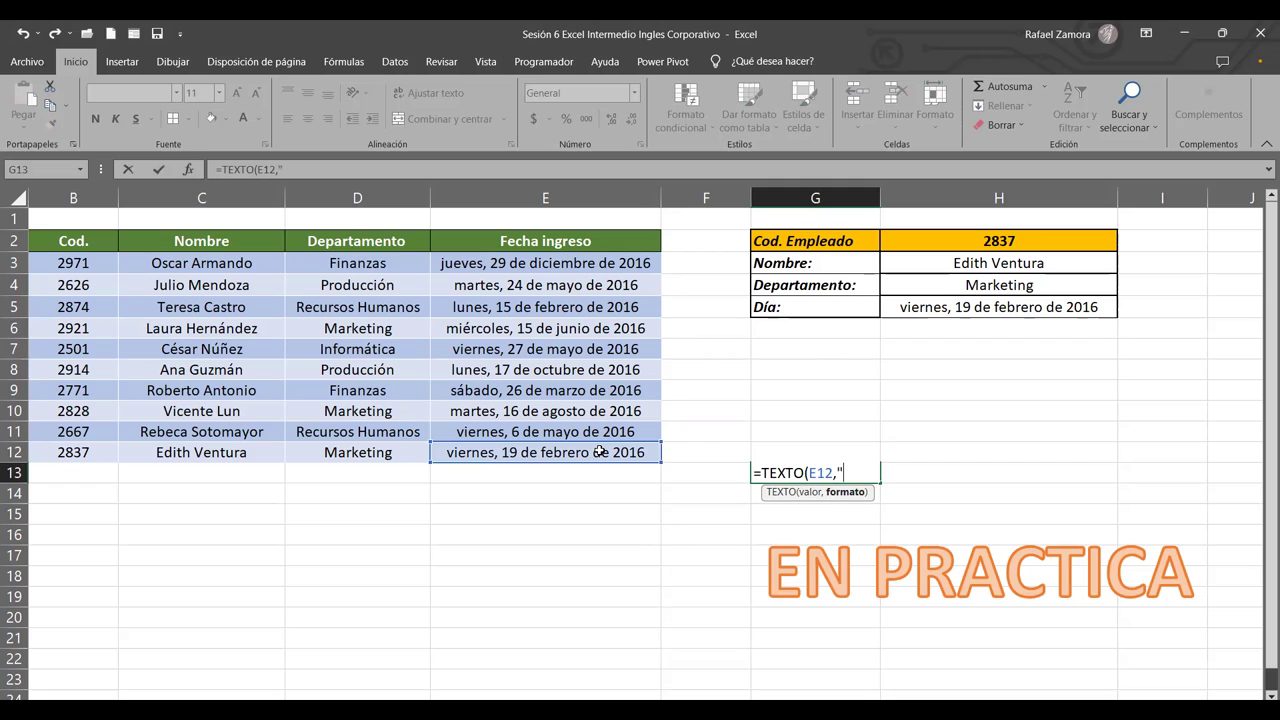
pyautogui.write('dddd')
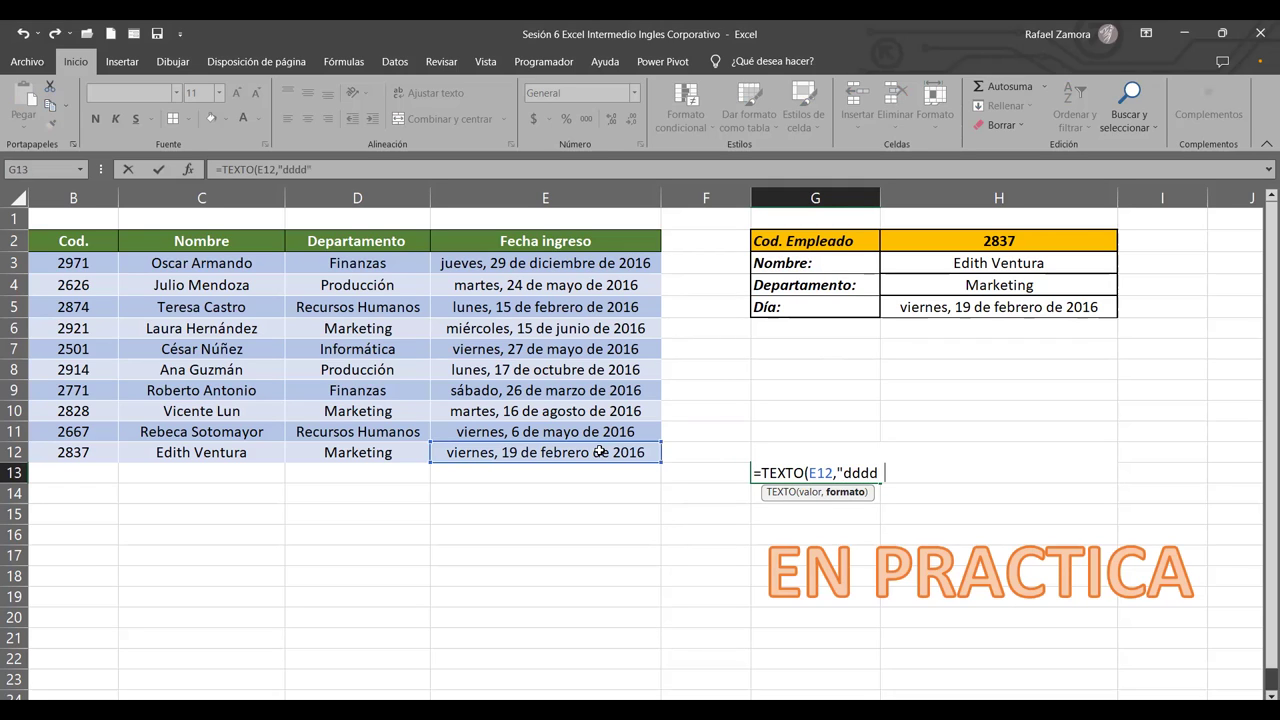
pyautogui.press('Return')
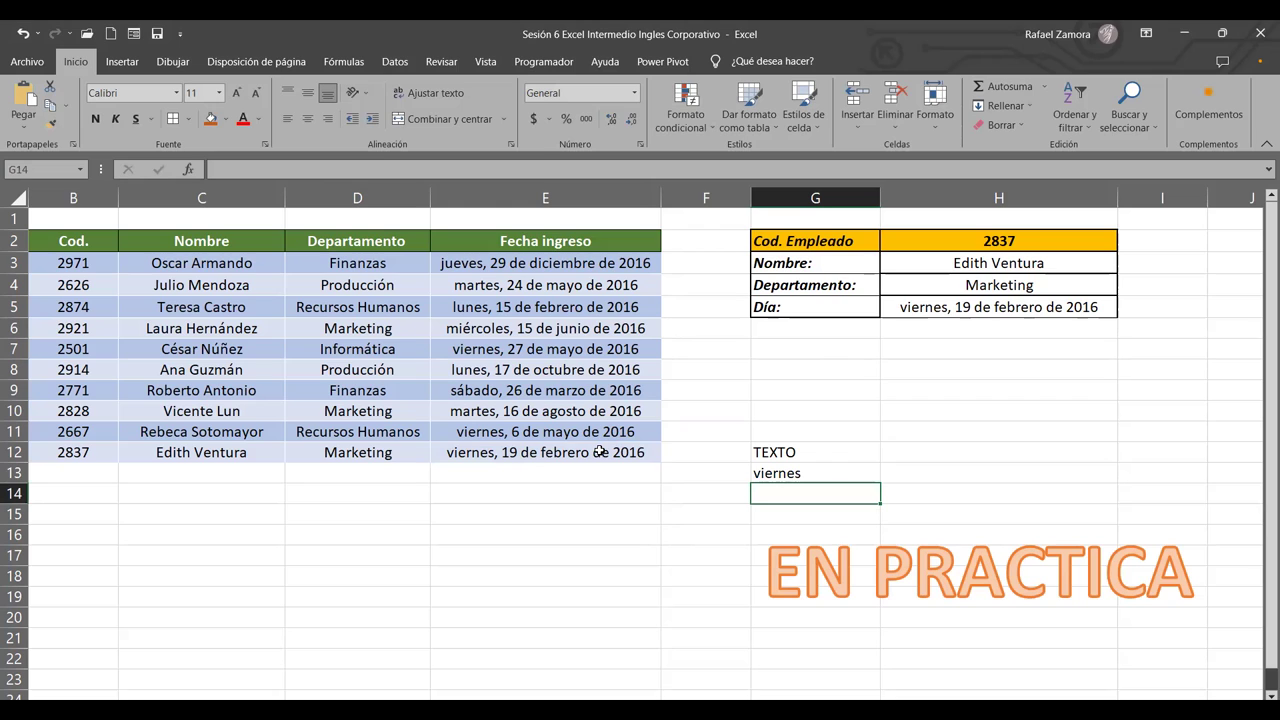
# - Wrap H5's BUSCARV in TEXTO with "dddd" and clear the G12:G13 test cells
pyautogui.click(998, 308)
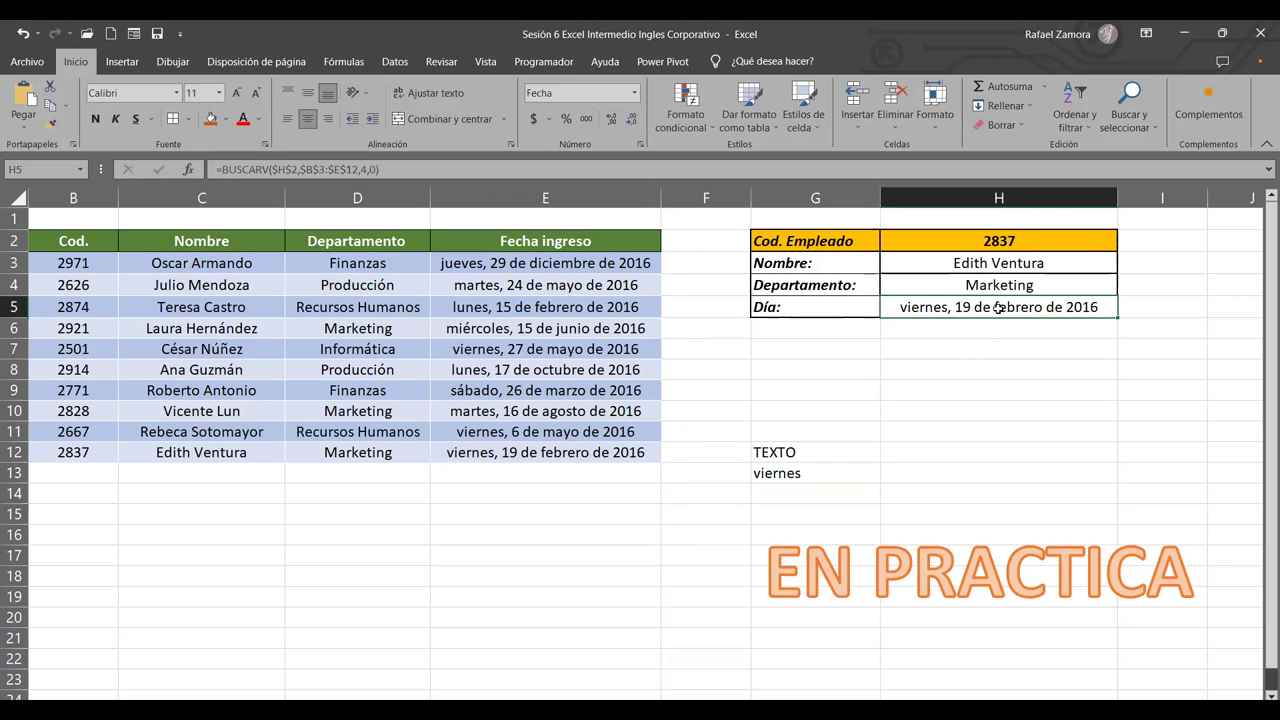
pyautogui.doubleClick(998, 308)
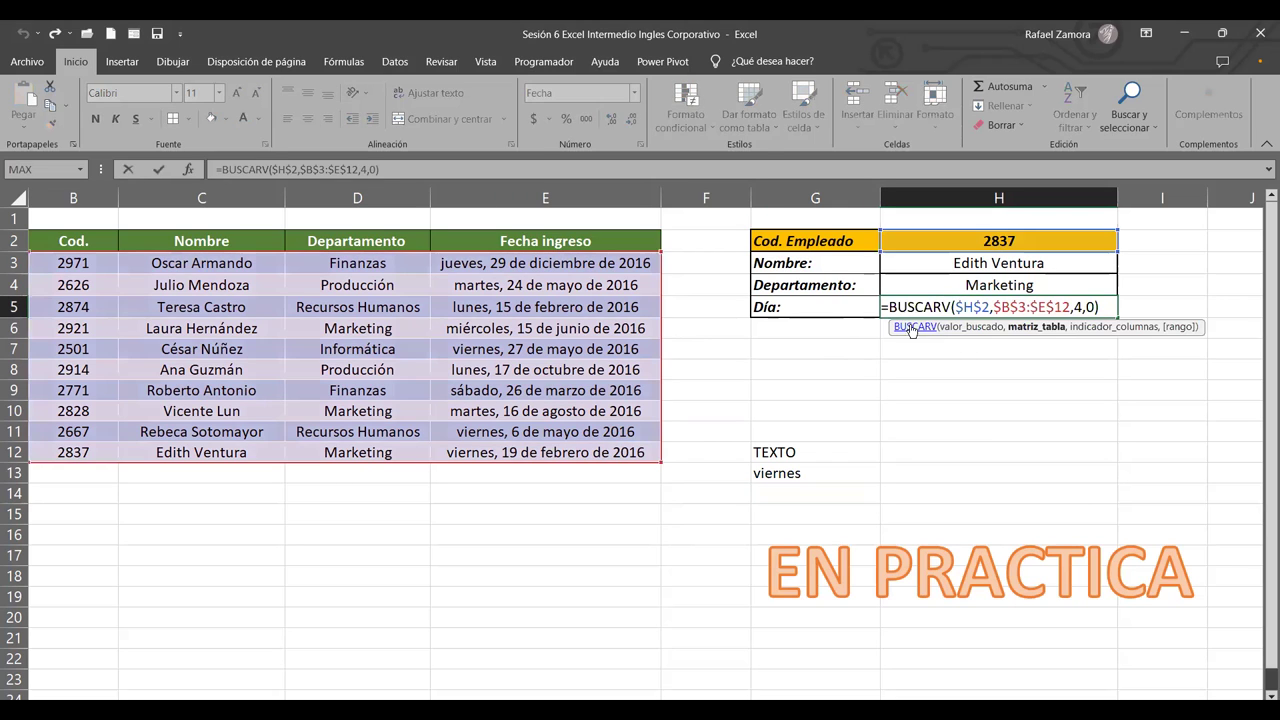
pyautogui.moveTo(892, 305); pyautogui.dragTo(1111, 318)
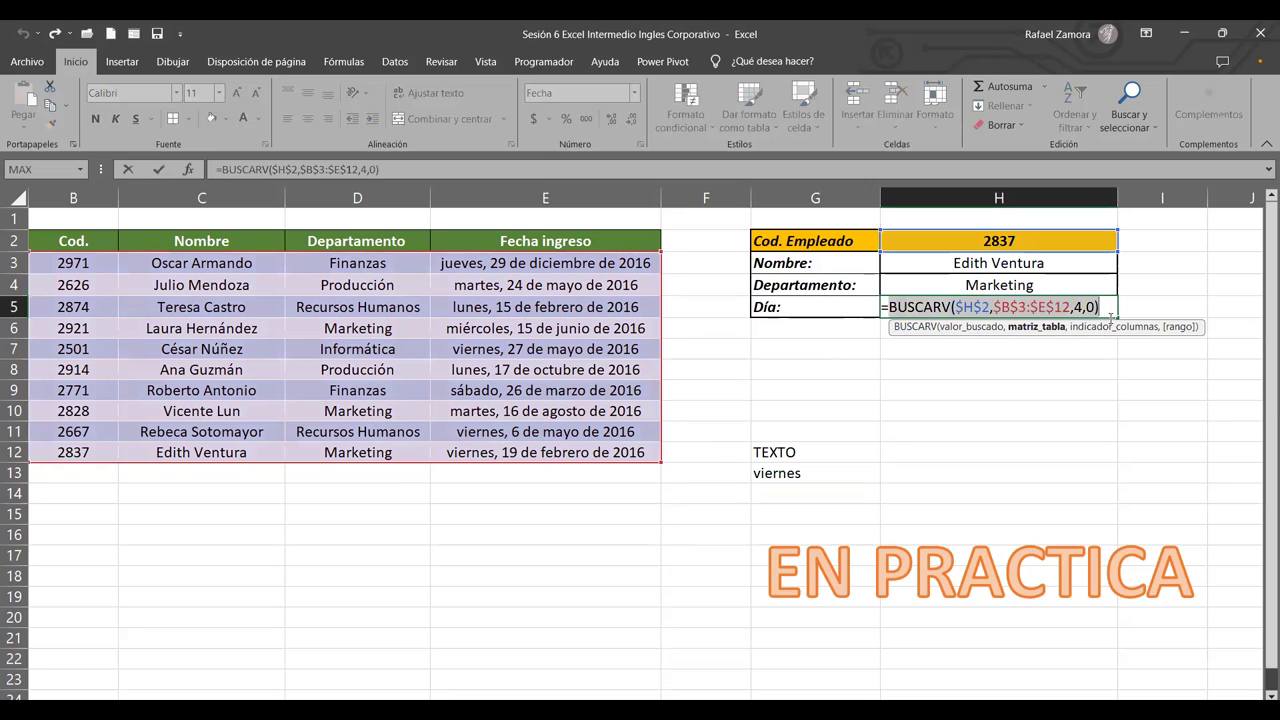
pyautogui.click(888, 321)
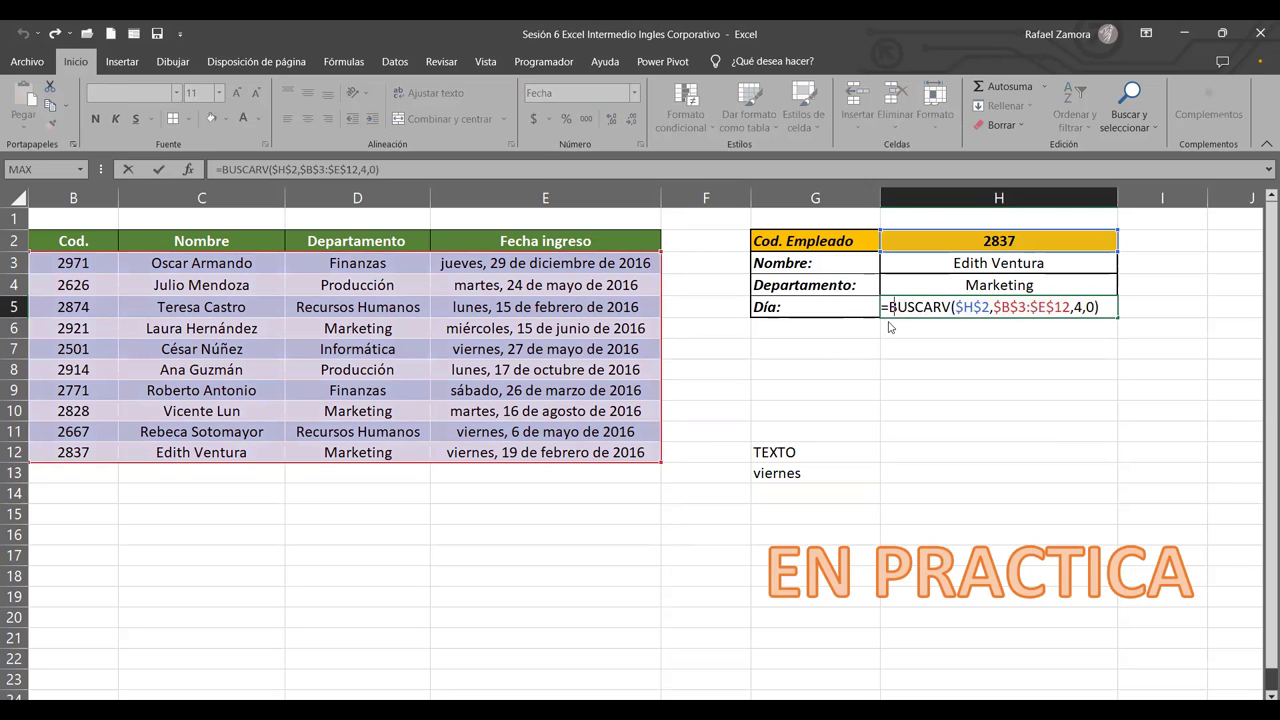
pyautogui.write('texto')
pyautogui.press('Tab')
pyautogui.click(1090, 308)
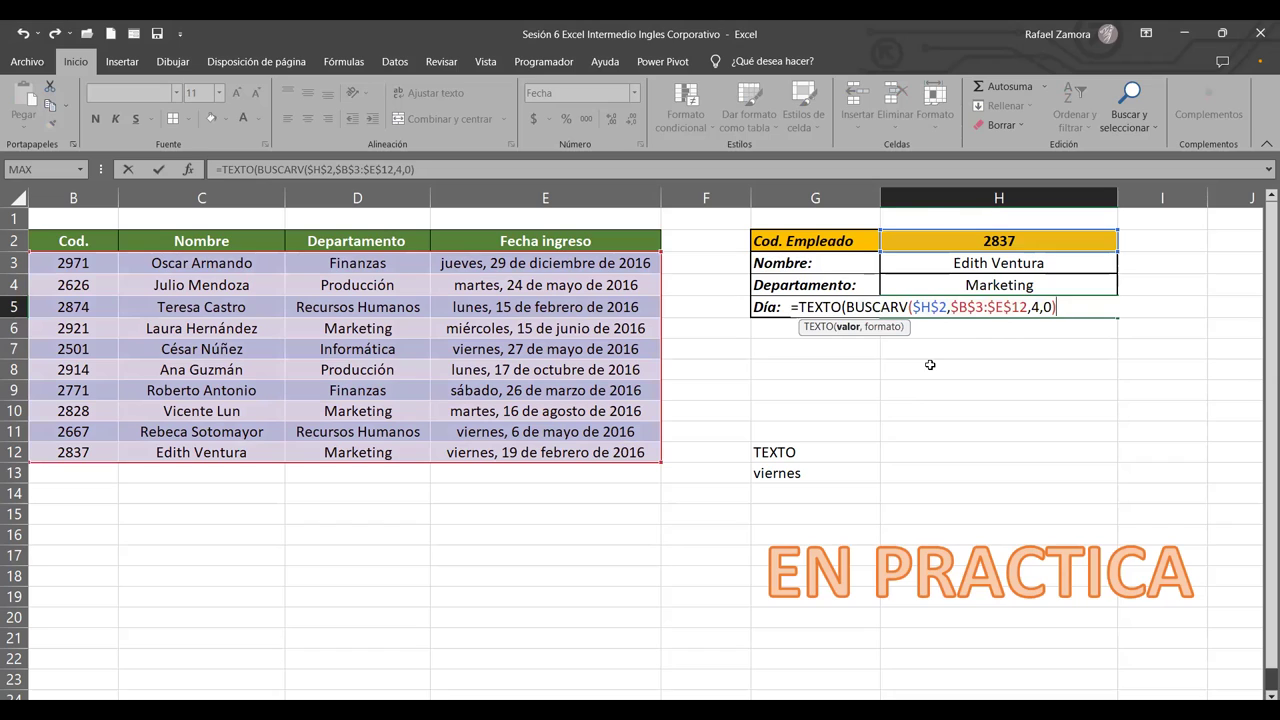
pyautogui.write(',"dddd"')
pyautogui.press('Return')
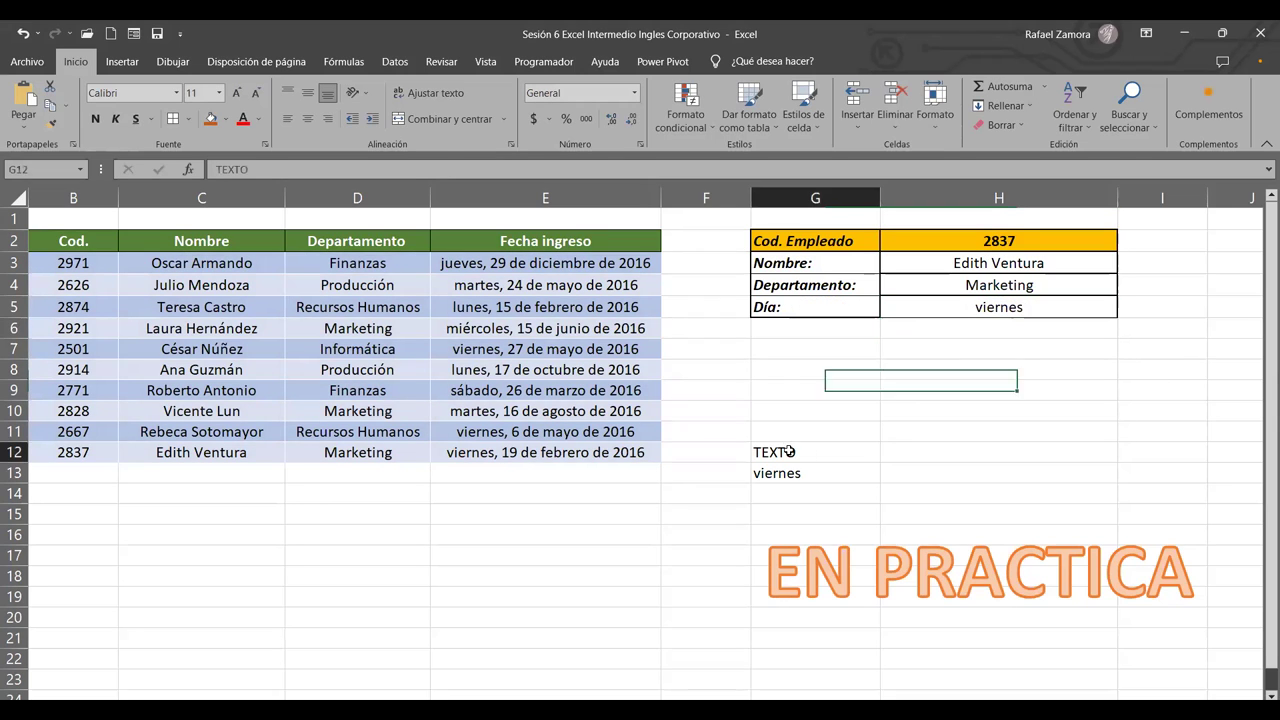
pyautogui.moveTo(789, 448); pyautogui.dragTo(795, 474)
pyautogui.press('Delete')
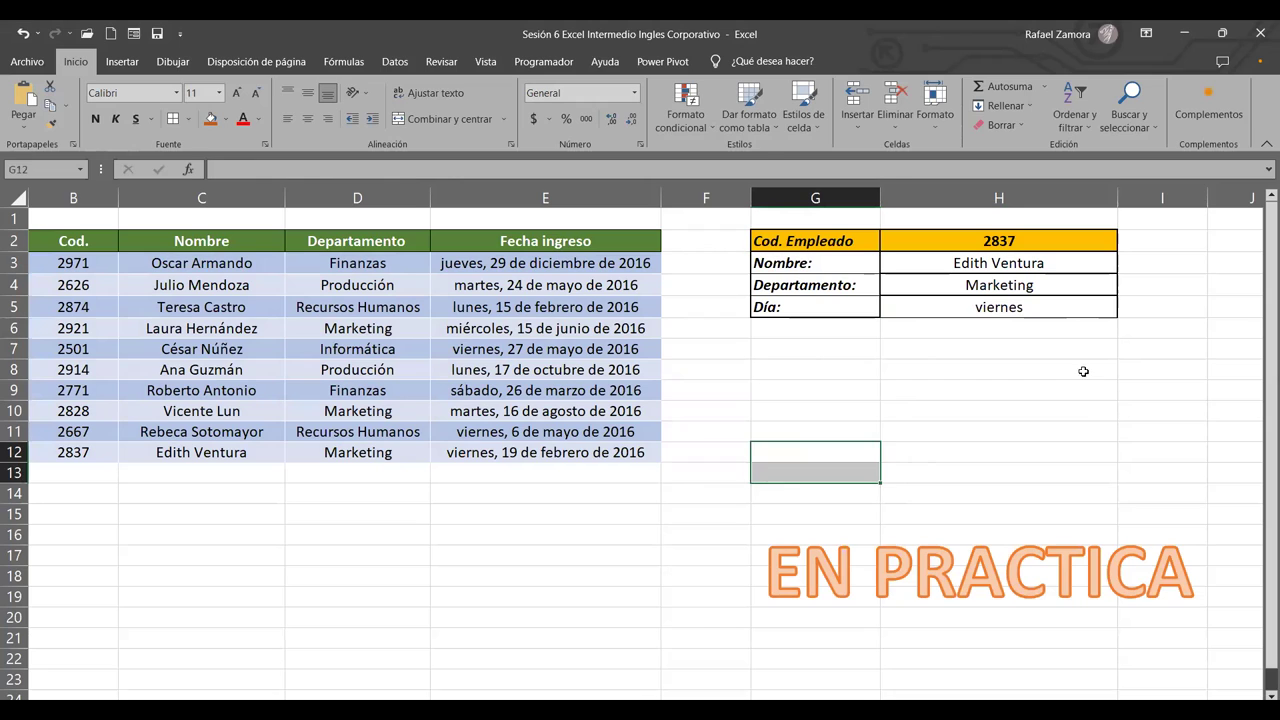
# - Complete the H5 Día formula as =TEXTO(BUSCARV(...),"dddd") to show the full weekday name
pyautogui.click(1084, 370)
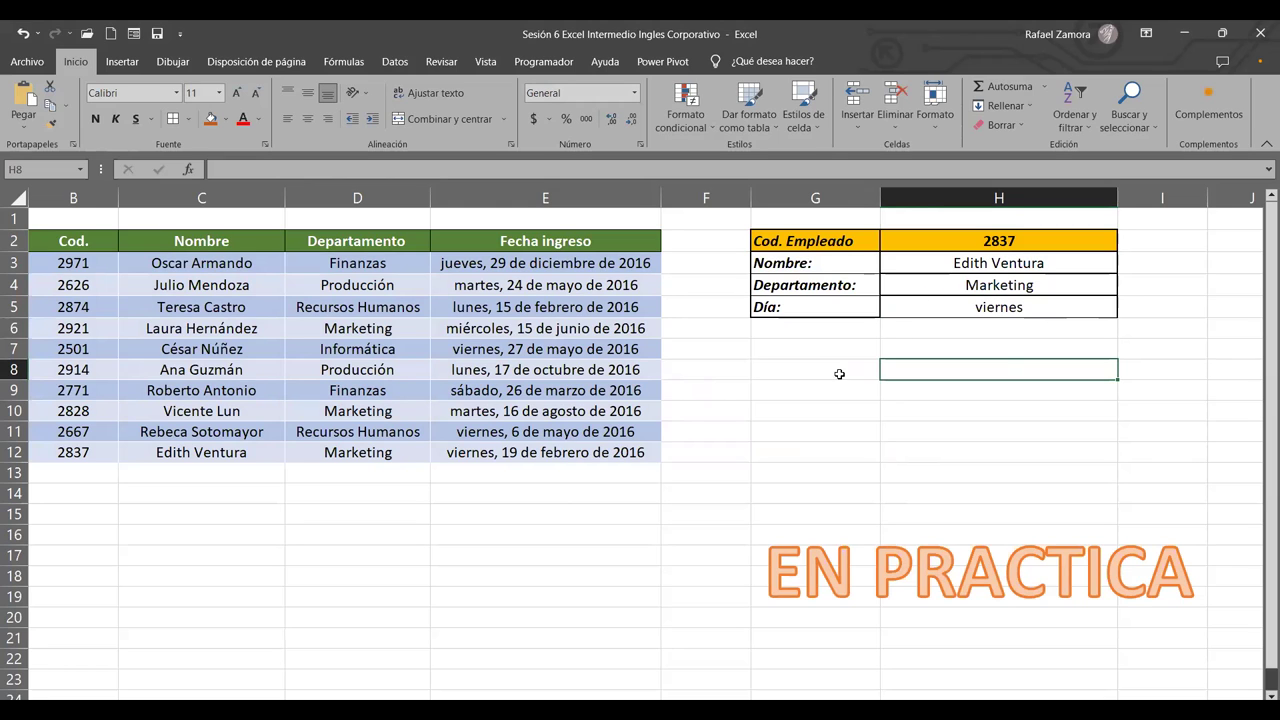
pyautogui.doubleClick(1027, 311)
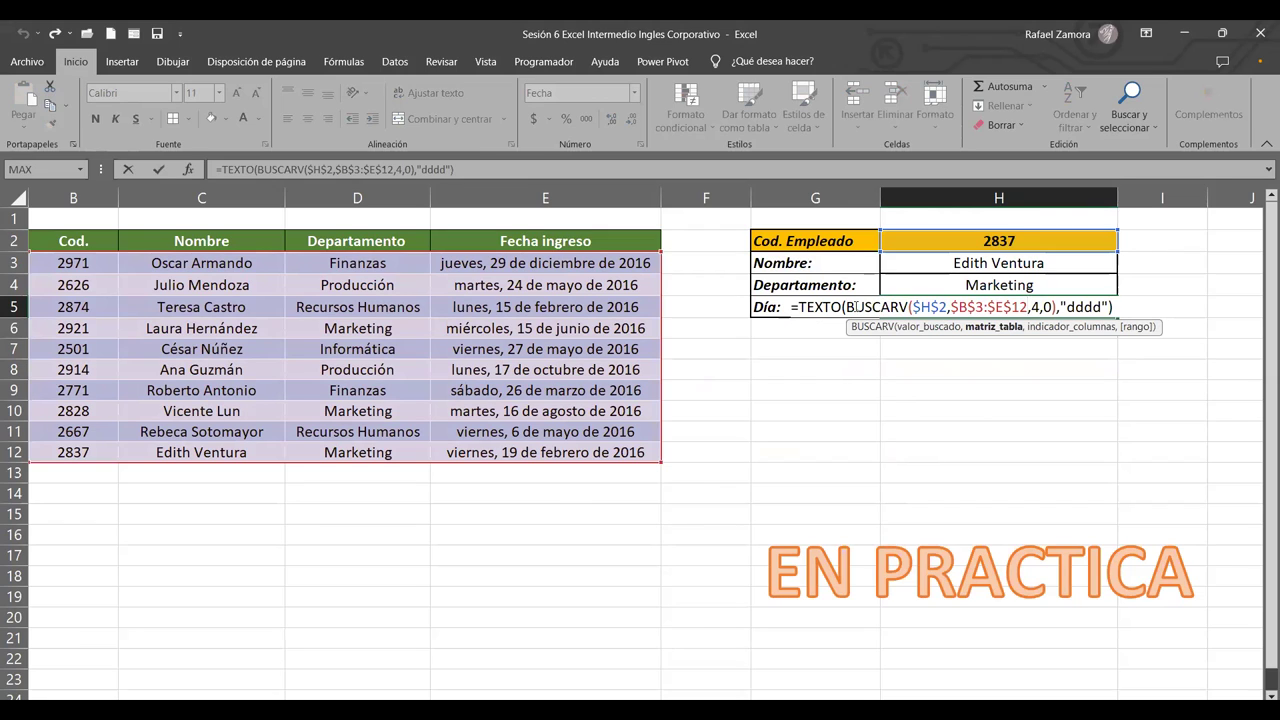
pyautogui.moveTo(843, 308)
pyautogui.mouseDown()
pyautogui.moveTo(807, 308)
pyautogui.moveTo(798, 326)
pyautogui.moveTo(1057, 324)
pyautogui.mouseUp()
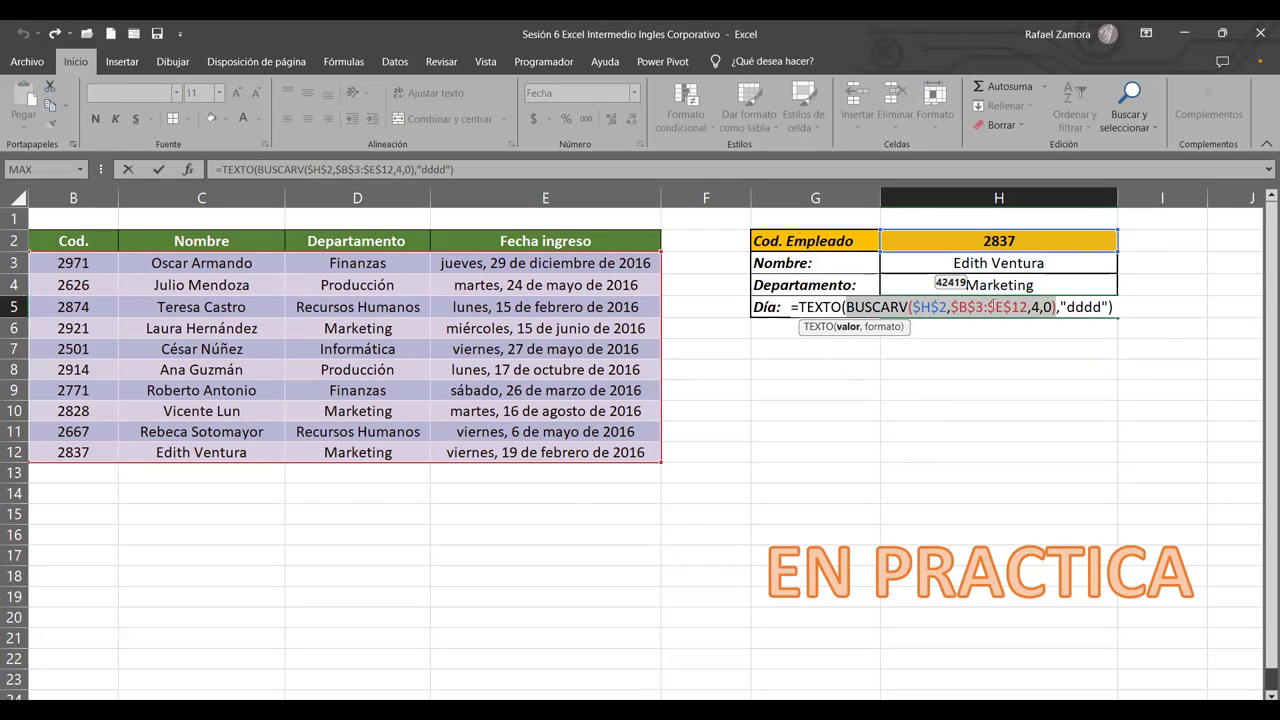
pyautogui.moveTo(1066, 310); pyautogui.dragTo(1098, 310)
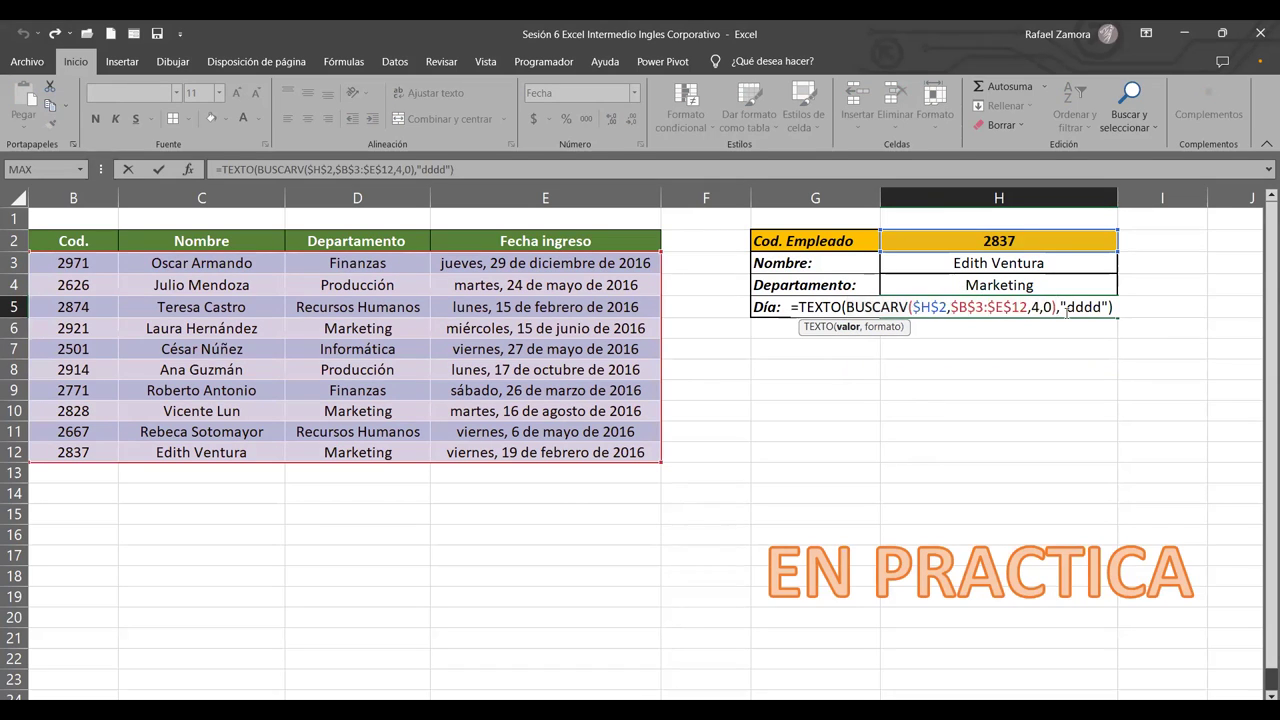
pyautogui.click(1116, 310)
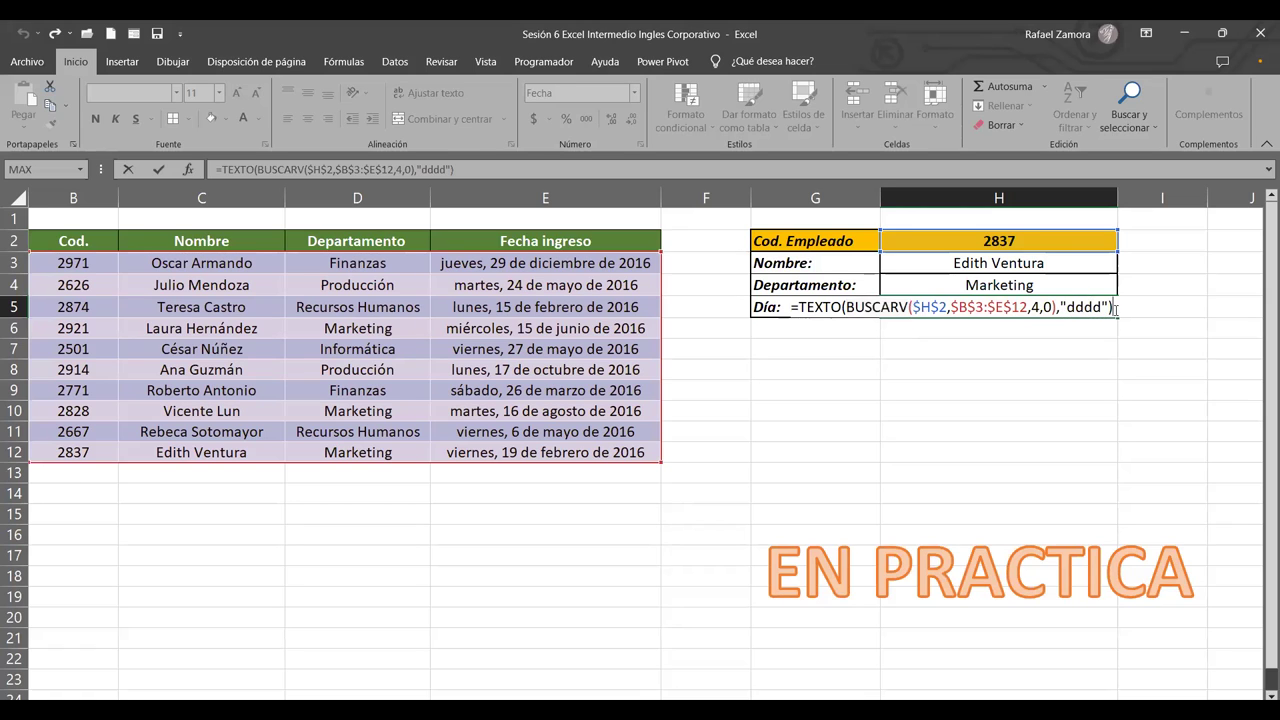
pyautogui.press('Return')
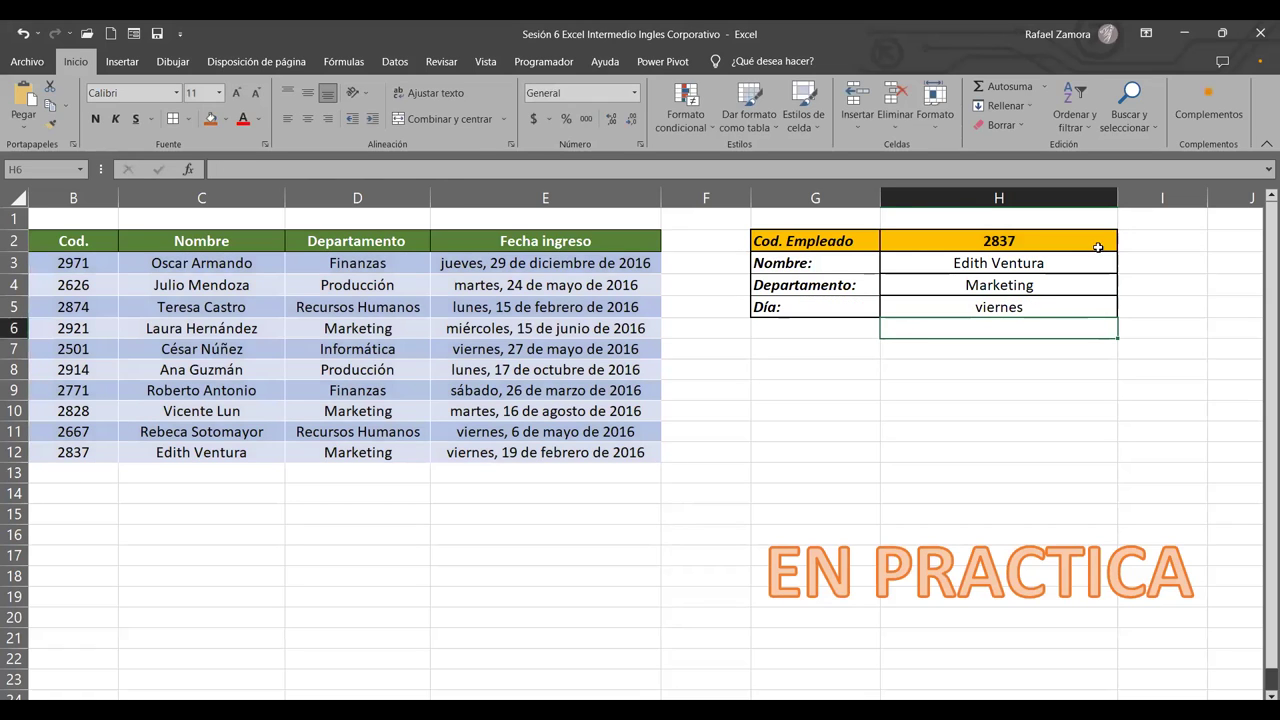
# - Pick employee code 2921 from the H2 list, returning Marketing and miércoles
pyautogui.click(1098, 250)
pyautogui.click(1124, 247)
pyautogui.click(1048, 276)
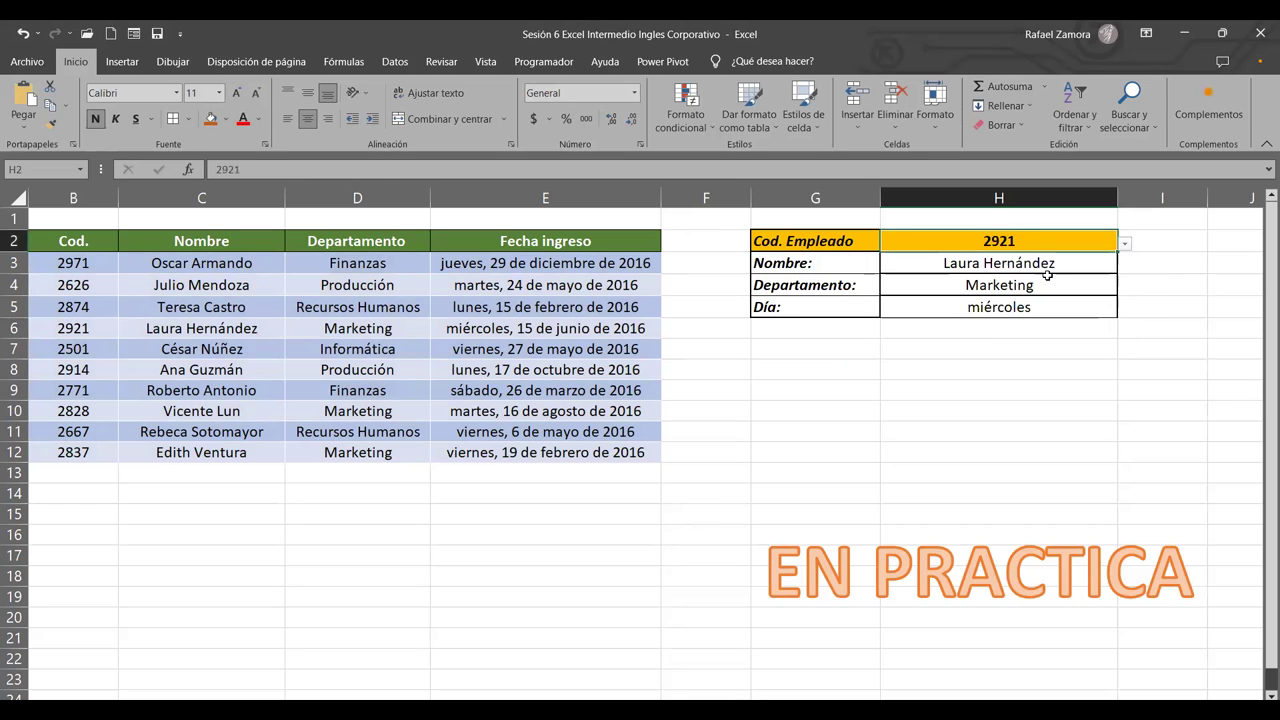
pyautogui.click(874, 396)
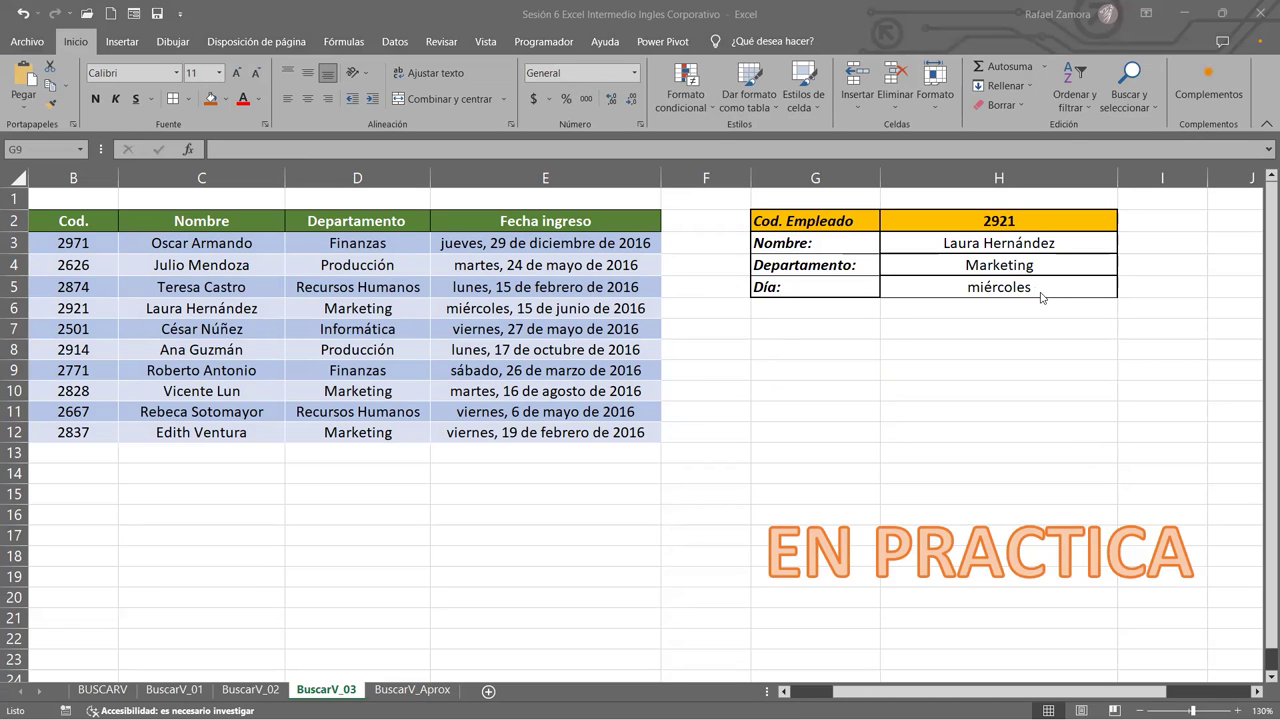
pyautogui.doubleClick(1042, 292)
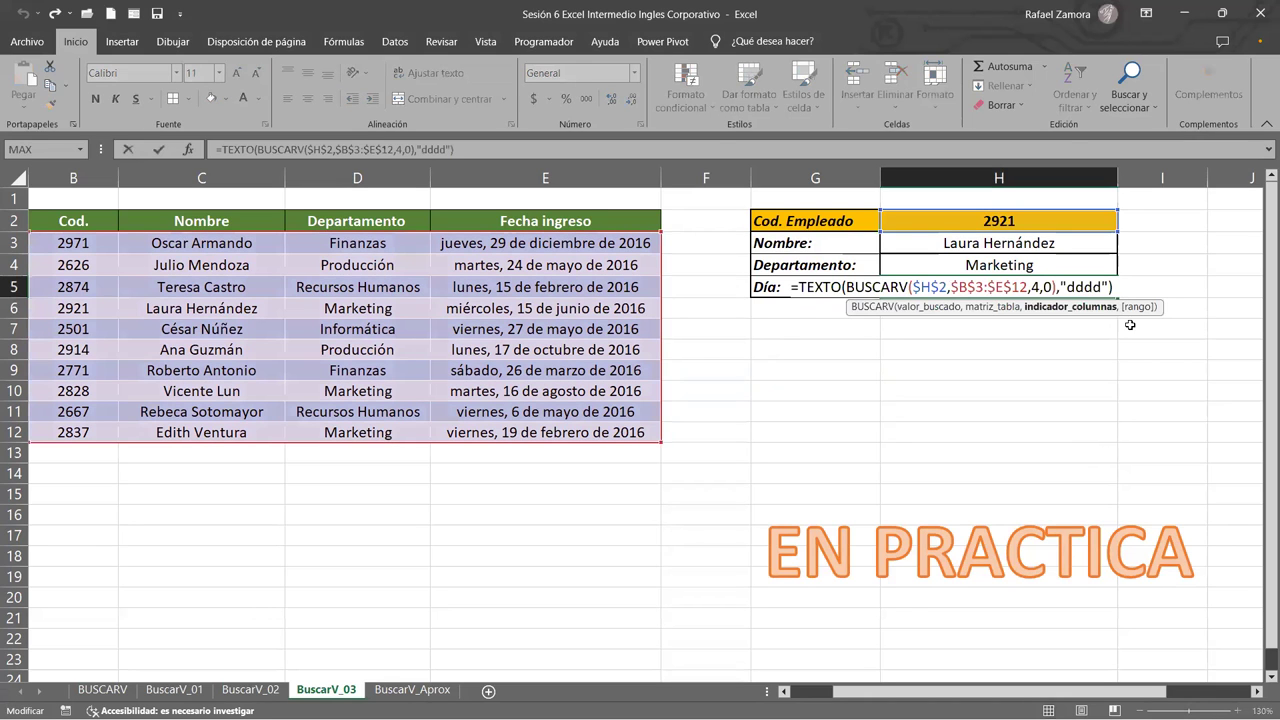
pyautogui.press('BackSpace')
pyautogui.press('BackSpace')
pyautogui.press('Return')
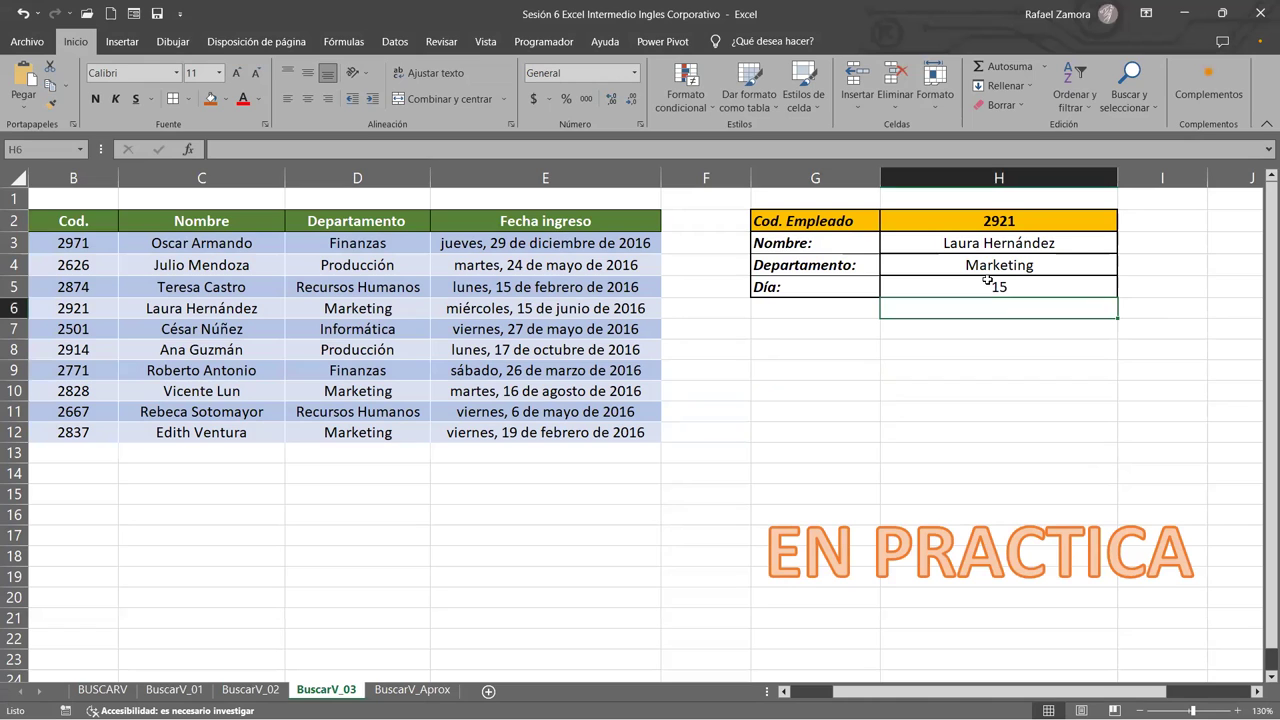
pyautogui.doubleClick(1016, 288)
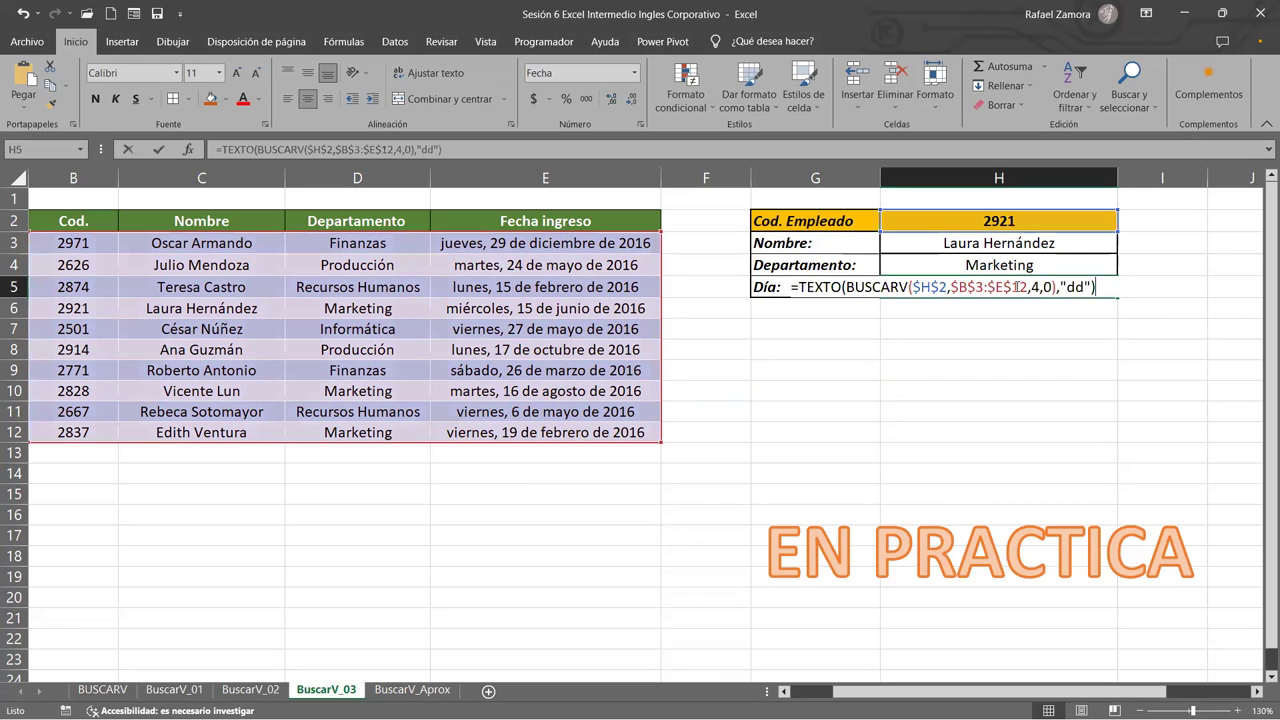
pyautogui.click(1083, 288)
pyautogui.click(1083, 288)
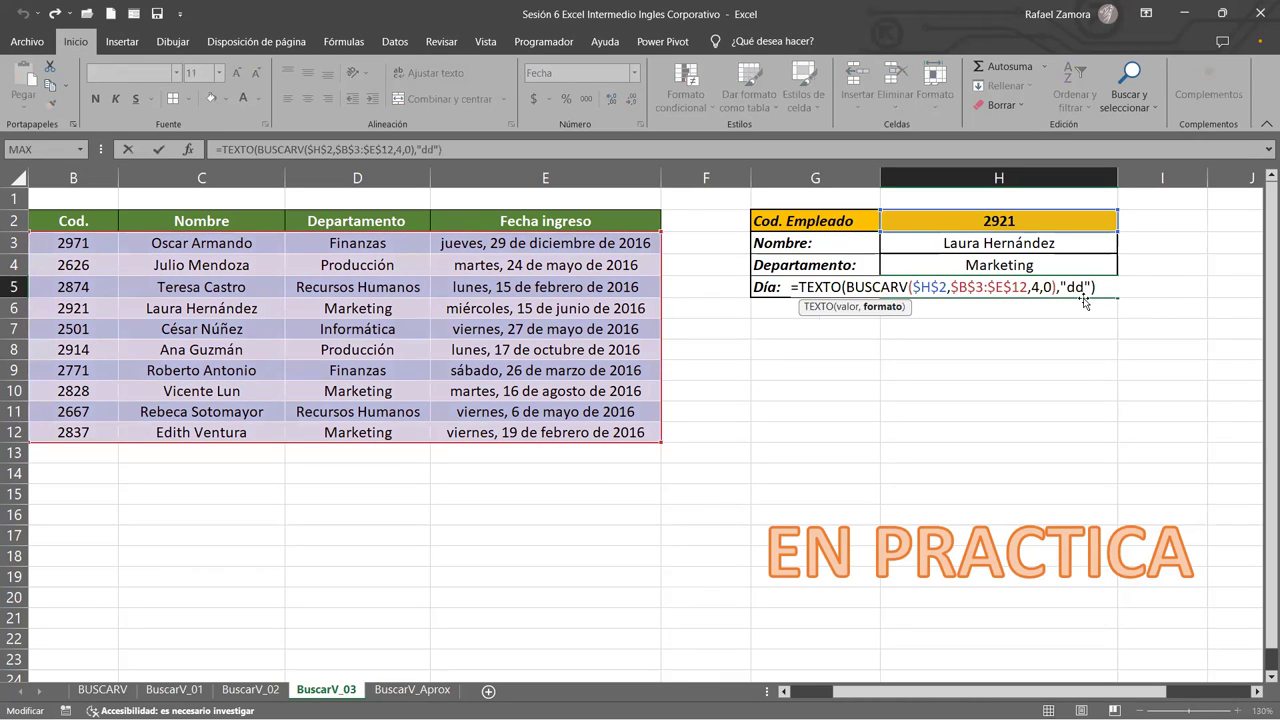
pyautogui.write('d')
pyautogui.press('Return')
pyautogui.click(1009, 285)
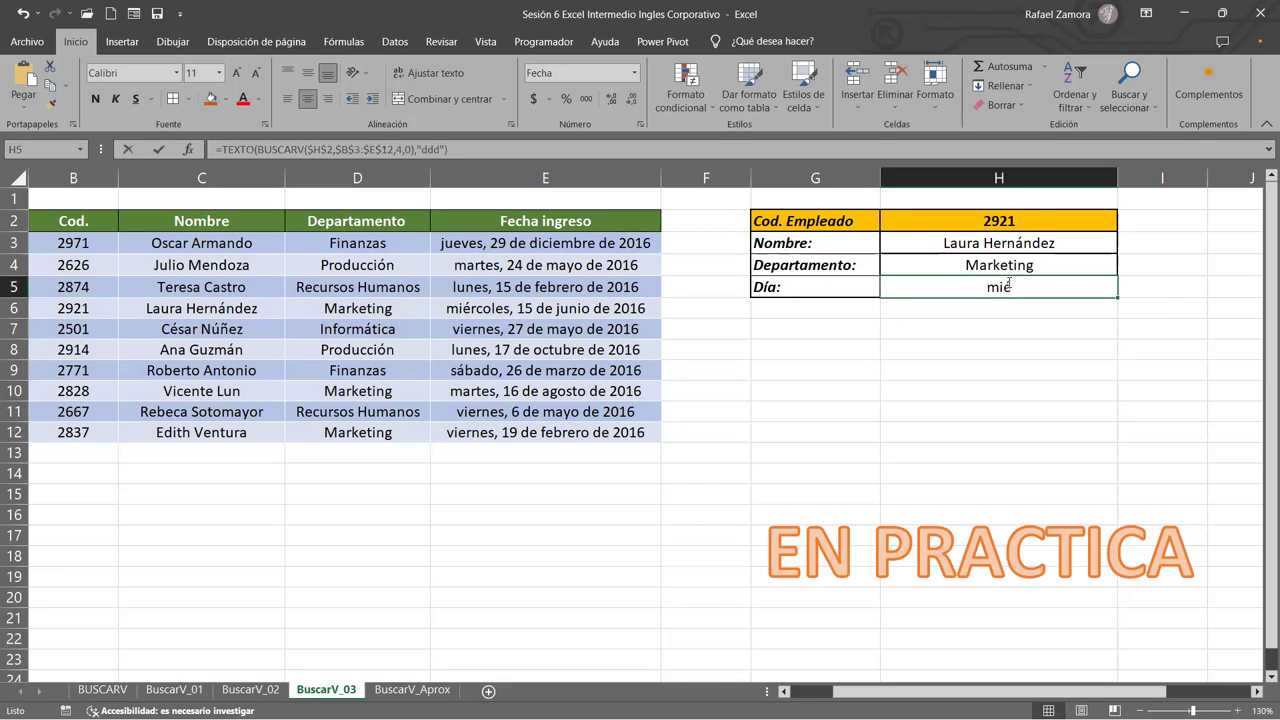
pyautogui.doubleClick(1009, 286)
pyautogui.write('d')
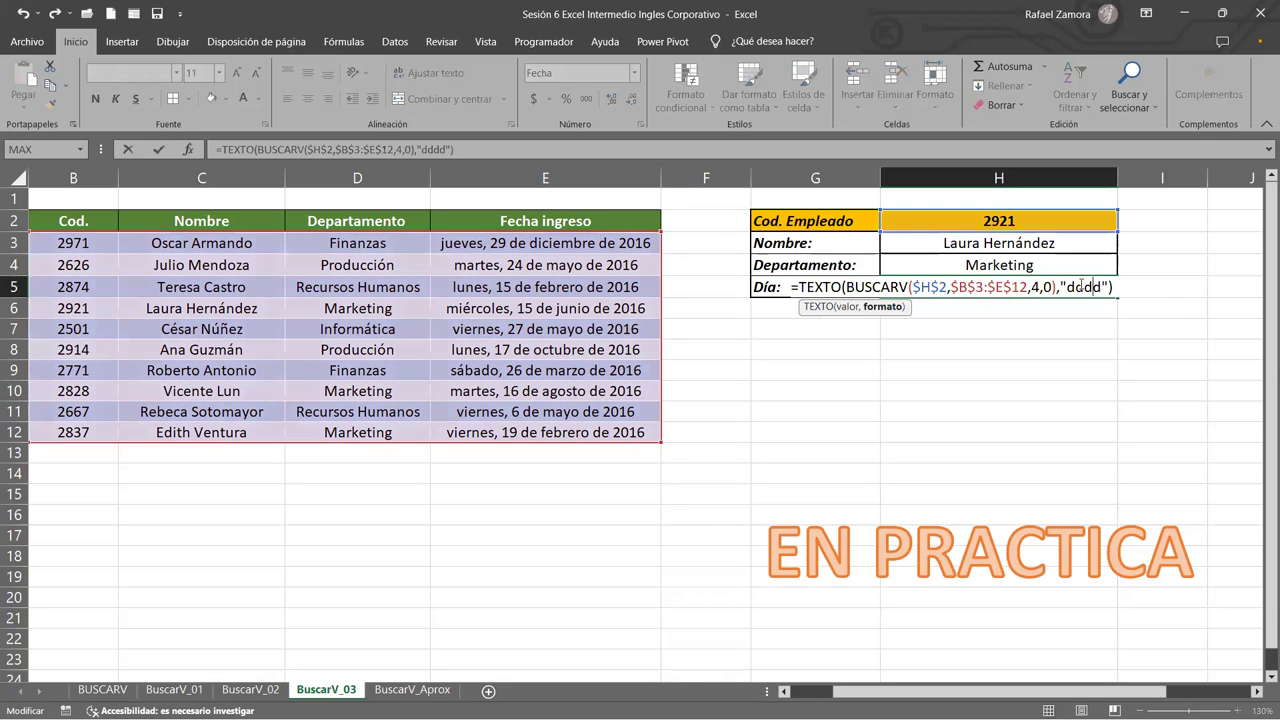
pyautogui.press('Return')
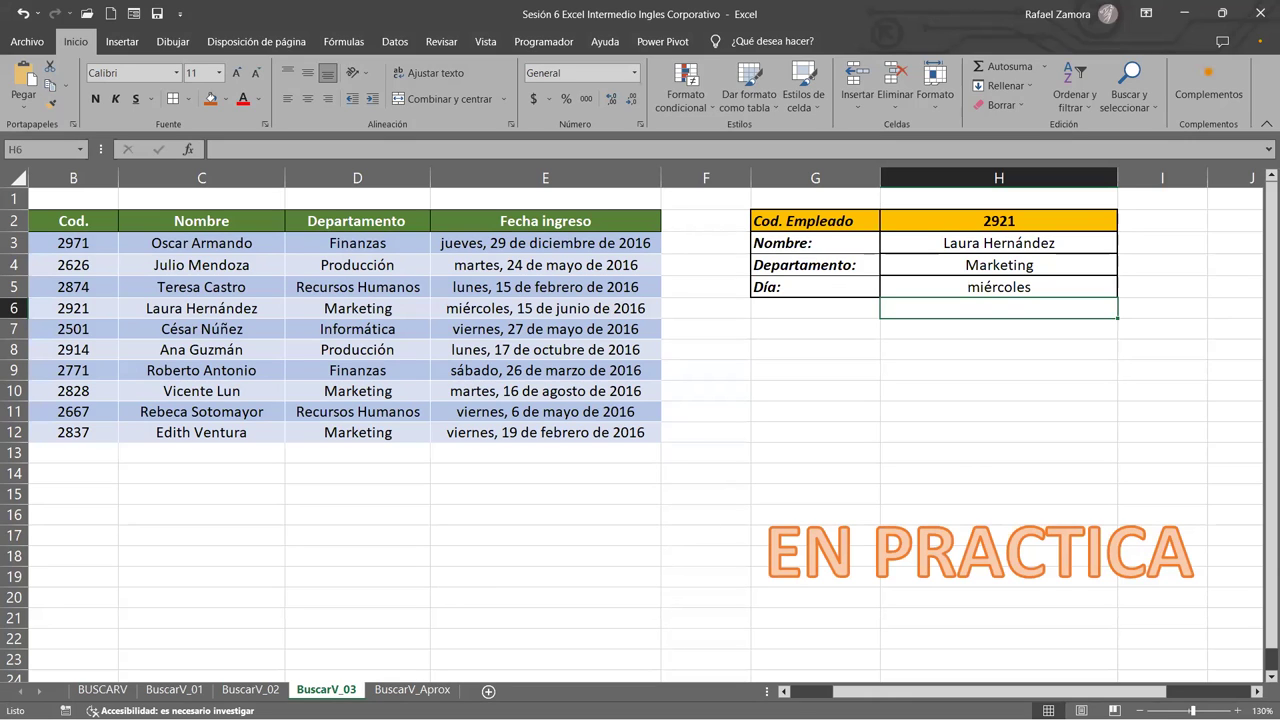
# - Switch to the BuscarV_Aprox sheet and bring its percentage-to-grade table into view
pyautogui.click(306, 281)
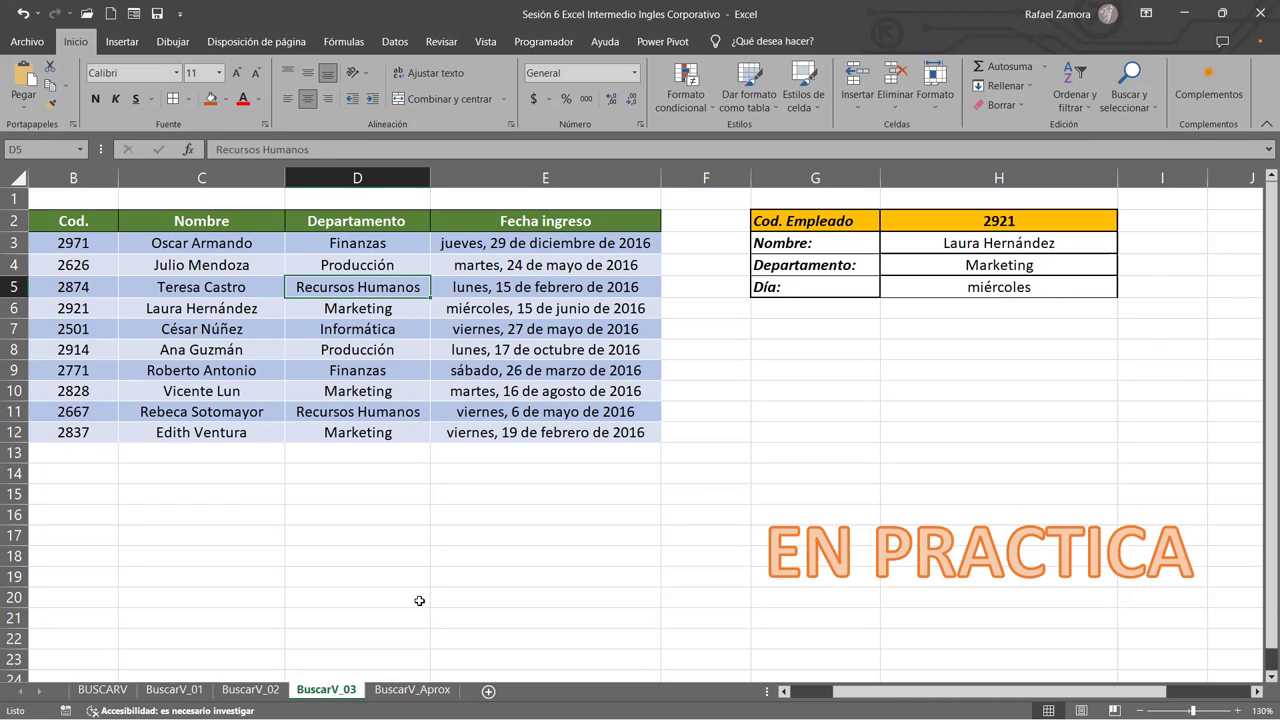
pyautogui.click(418, 690)
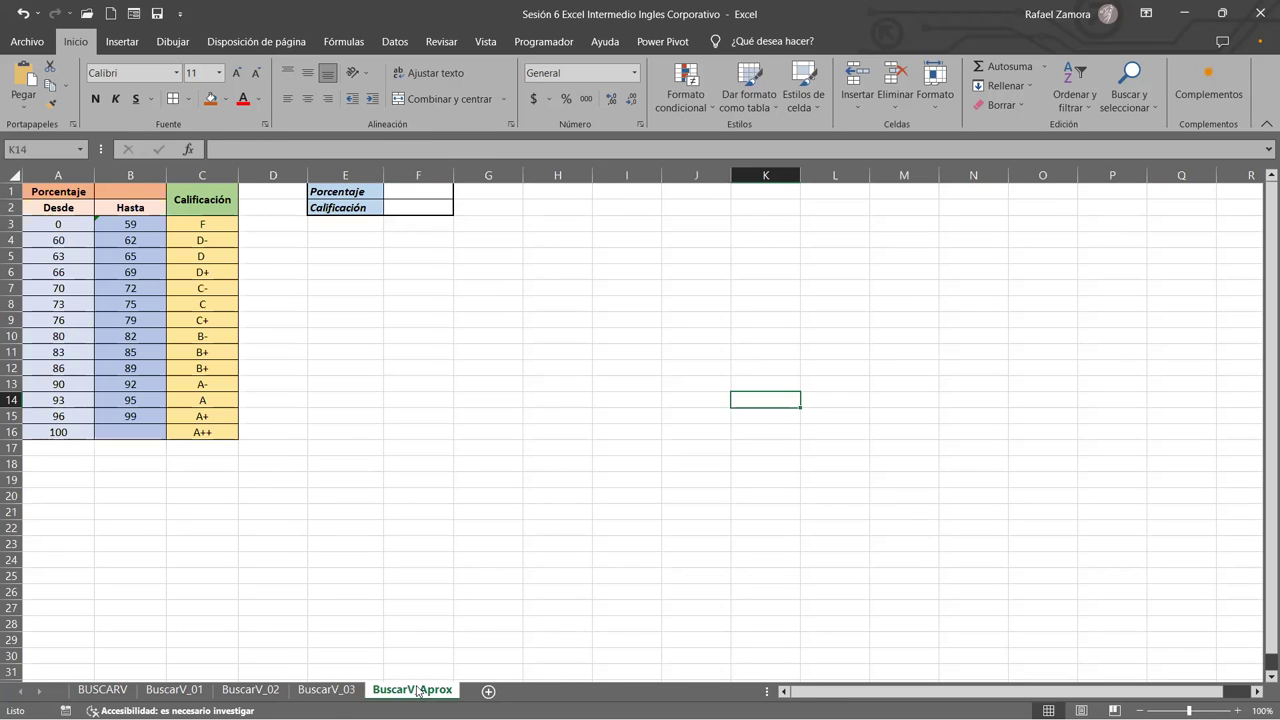
pyautogui.keyDown('ctrl'); pyautogui.scroll(4, 457, 466); pyautogui.keyUp('ctrl')
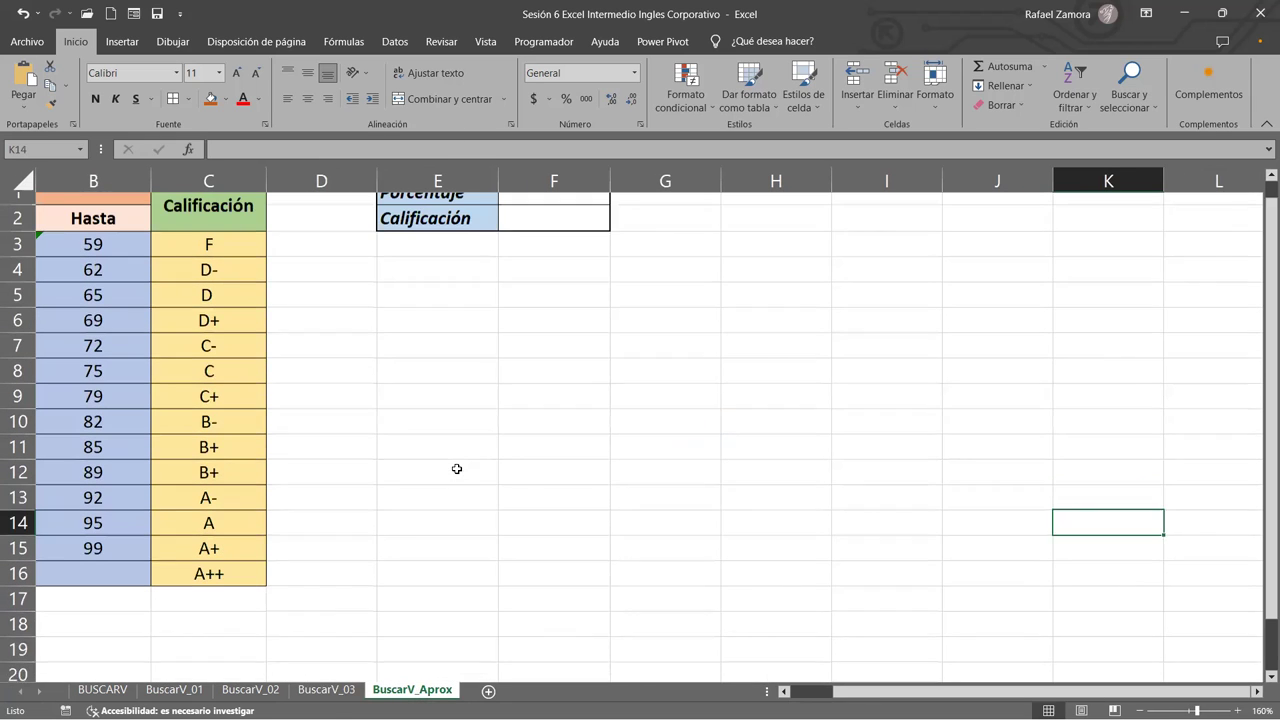
pyautogui.scroll(1, 457, 469)
pyautogui.click(784, 690)
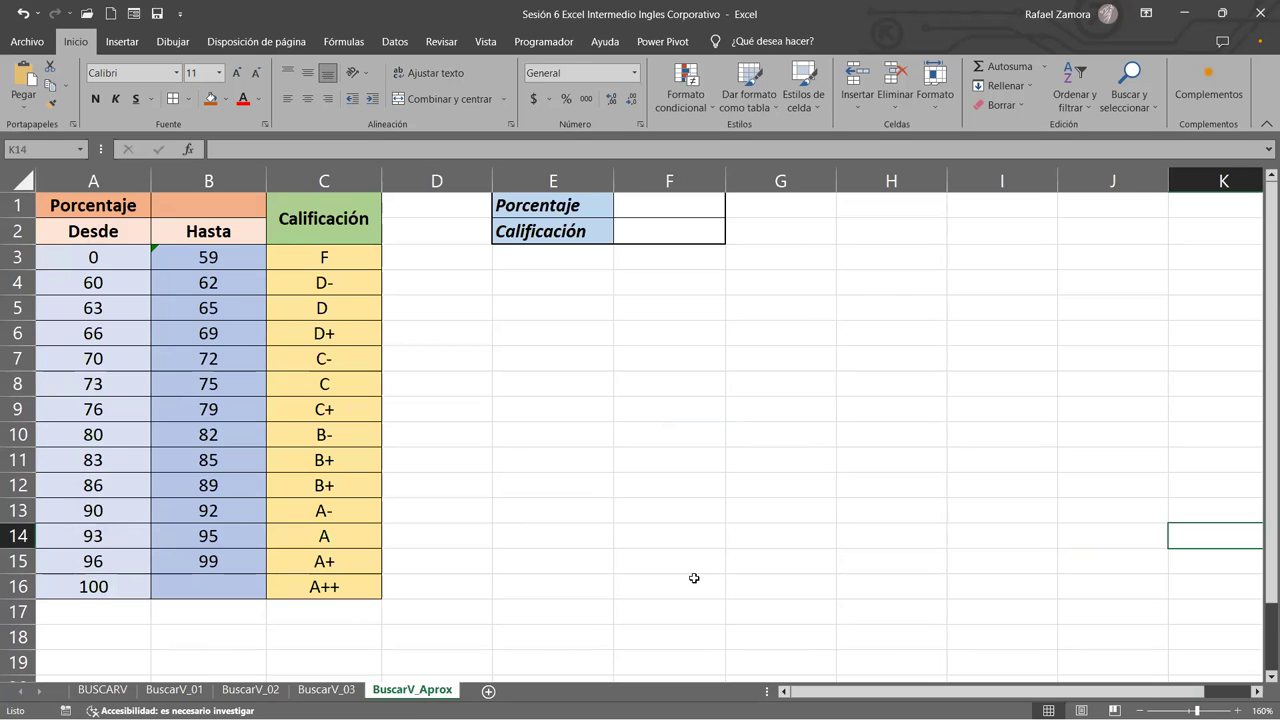
pyautogui.keyDown('ctrl'); pyautogui.scroll(-1, 778, 549); pyautogui.keyUp('ctrl')
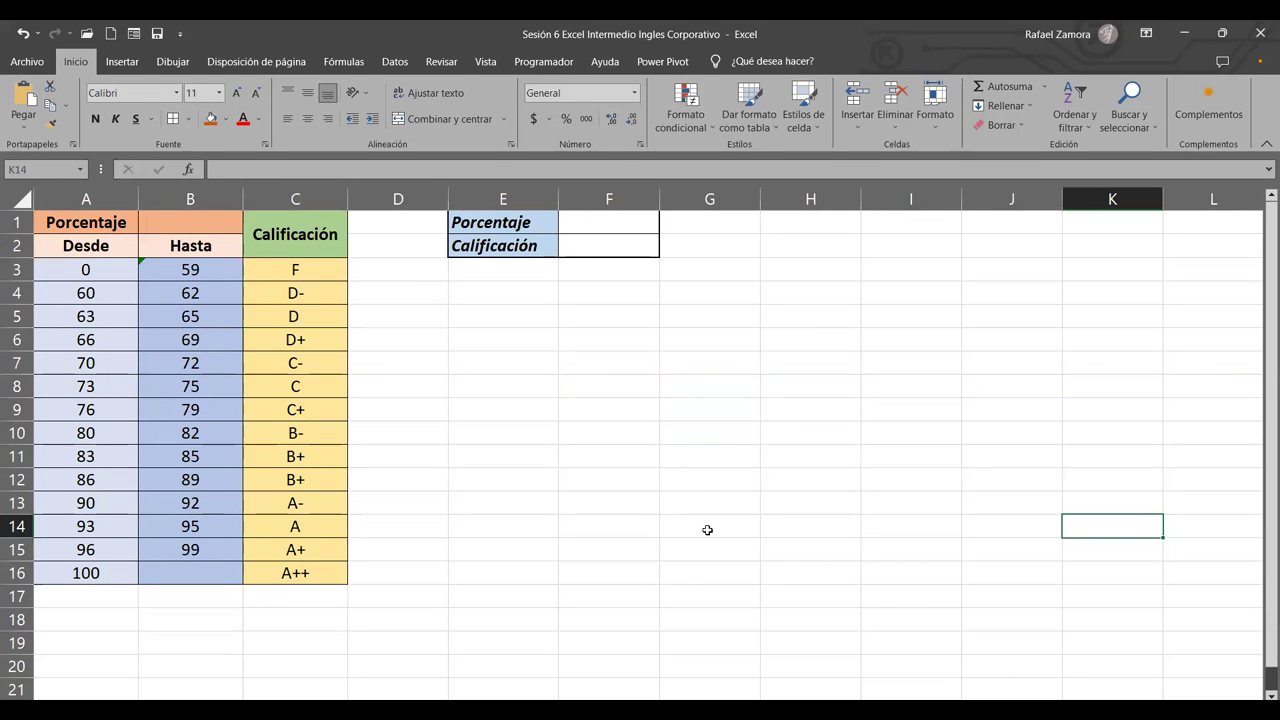
pyautogui.click(703, 494)
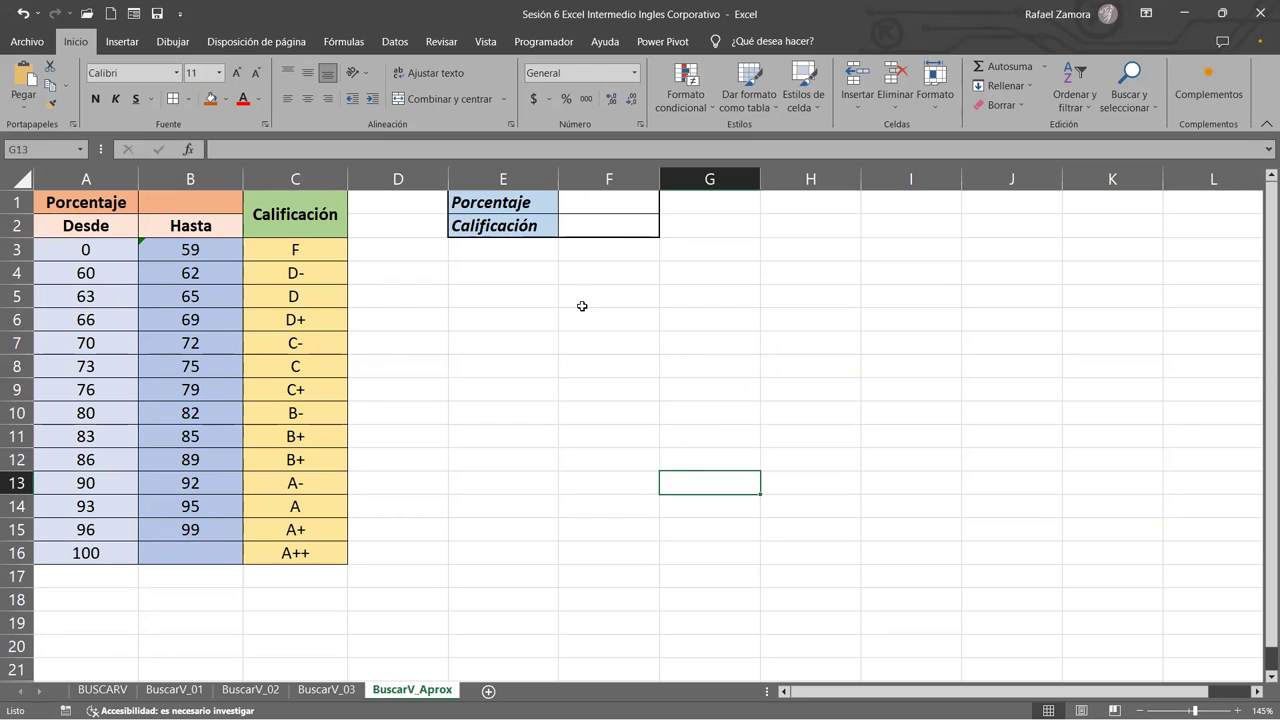
# - Enter 70 as the Porcentaje in F1 and review the grade letters F through A
pyautogui.click(628, 204)
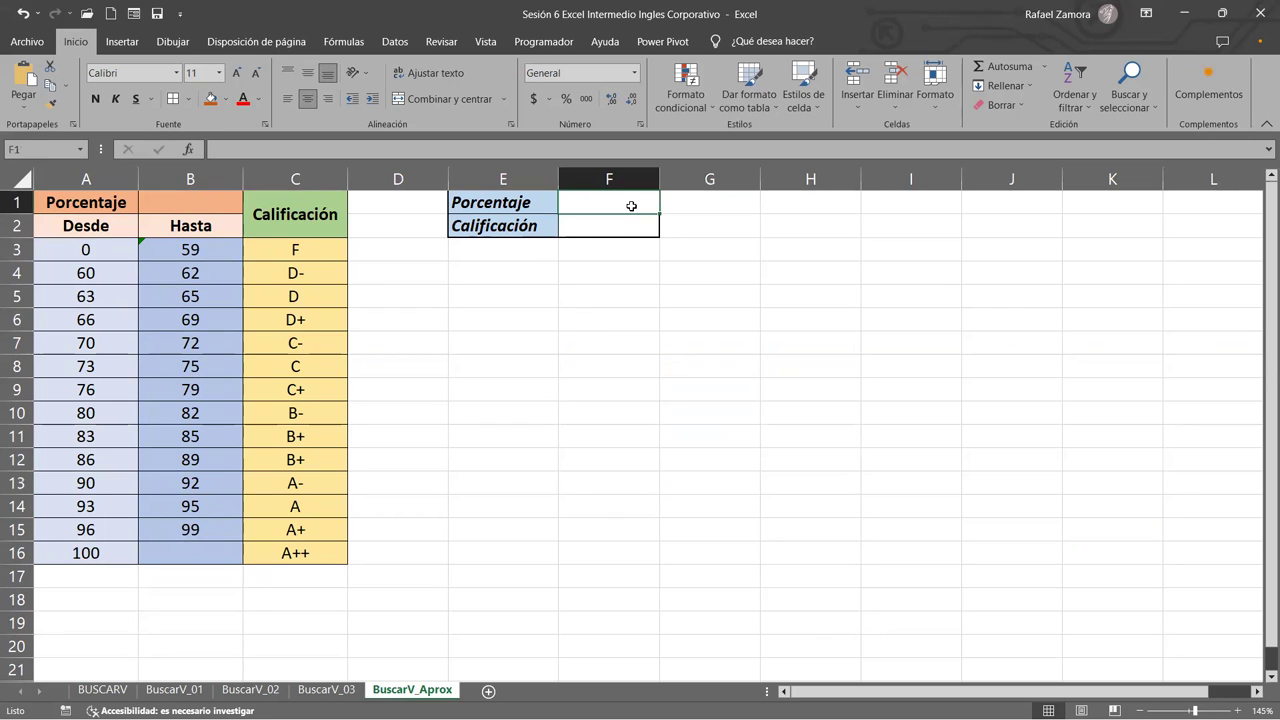
pyautogui.write('70')
pyautogui.press('Return')
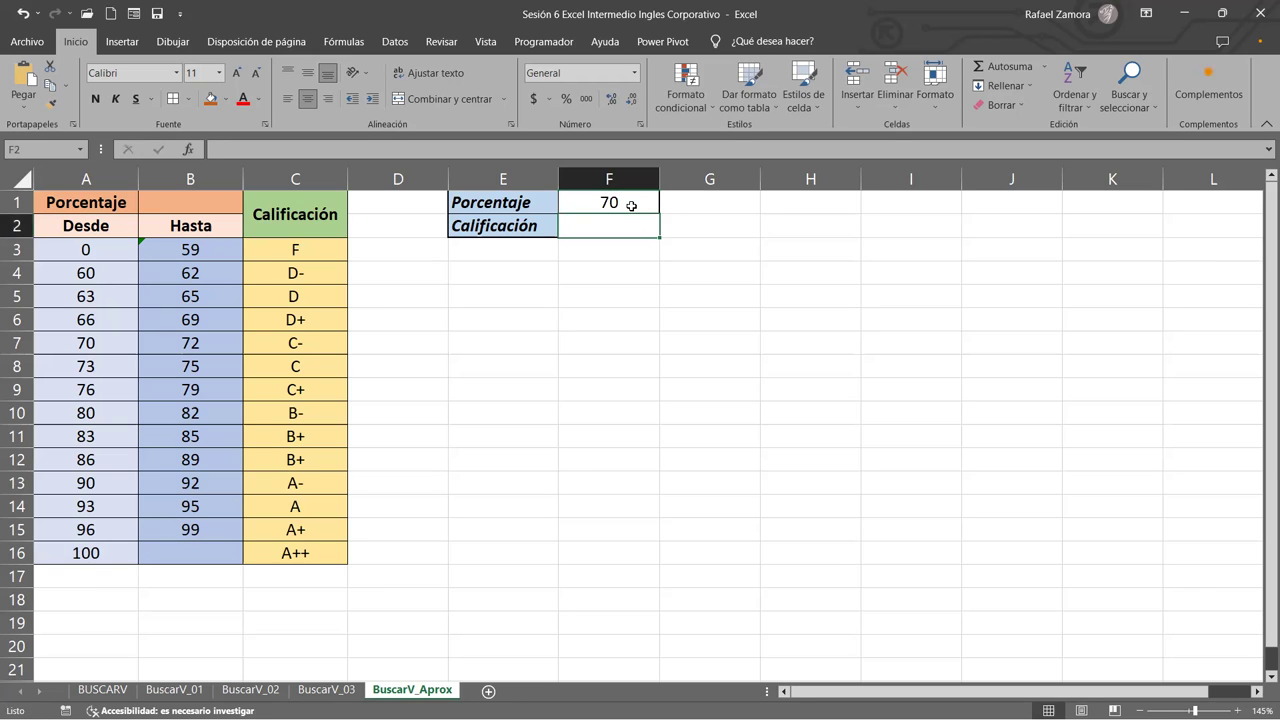
pyautogui.moveTo(324, 346); pyautogui.dragTo(327, 456)
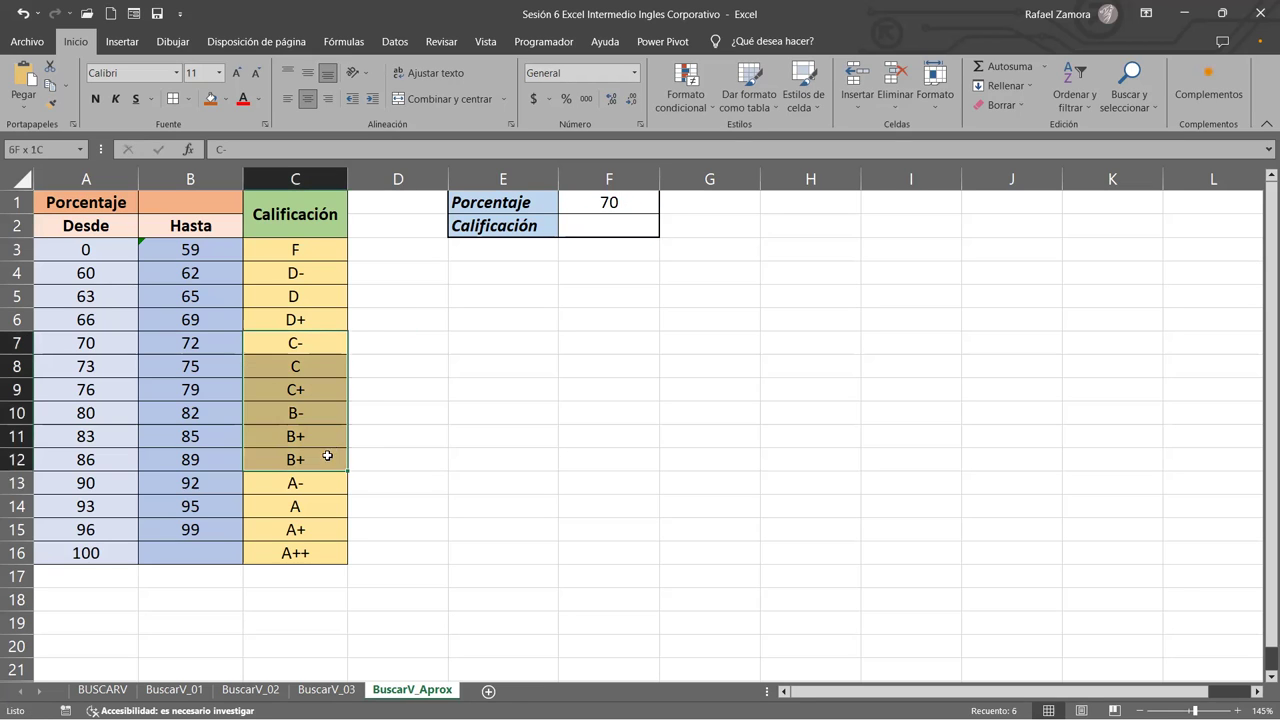
pyautogui.moveTo(328, 252); pyautogui.dragTo(318, 498)
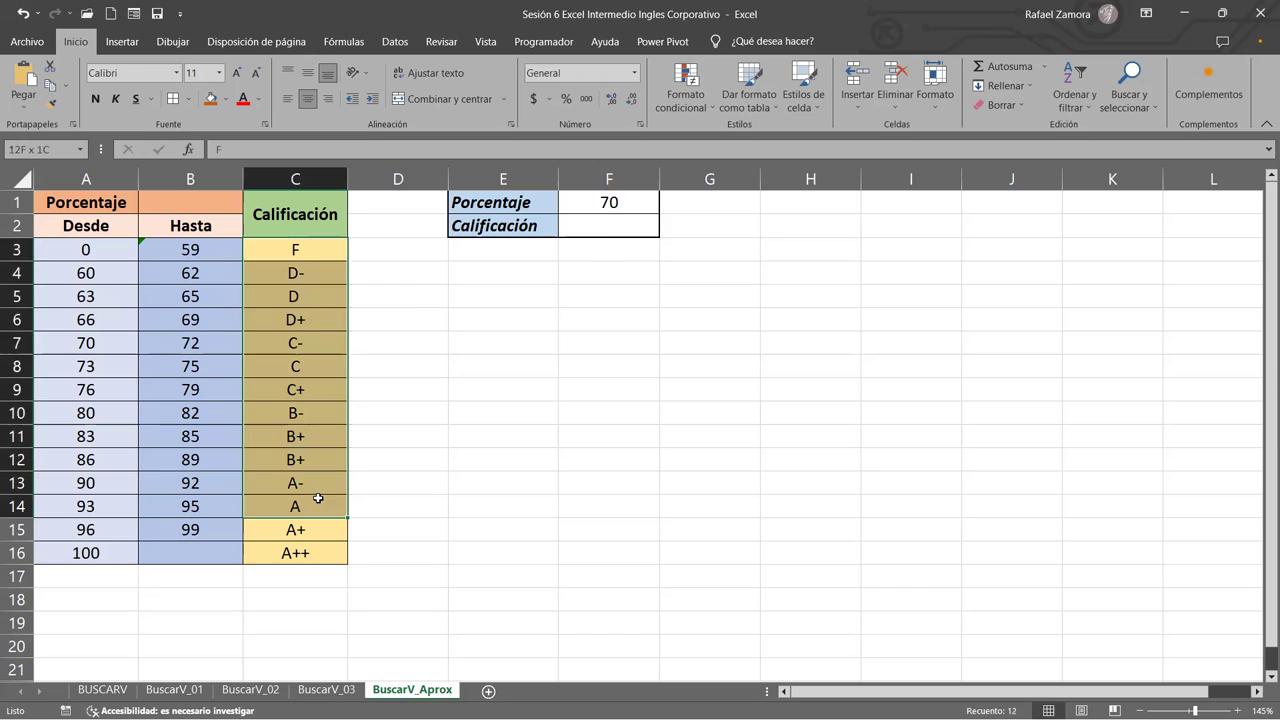
pyautogui.click(610, 230)
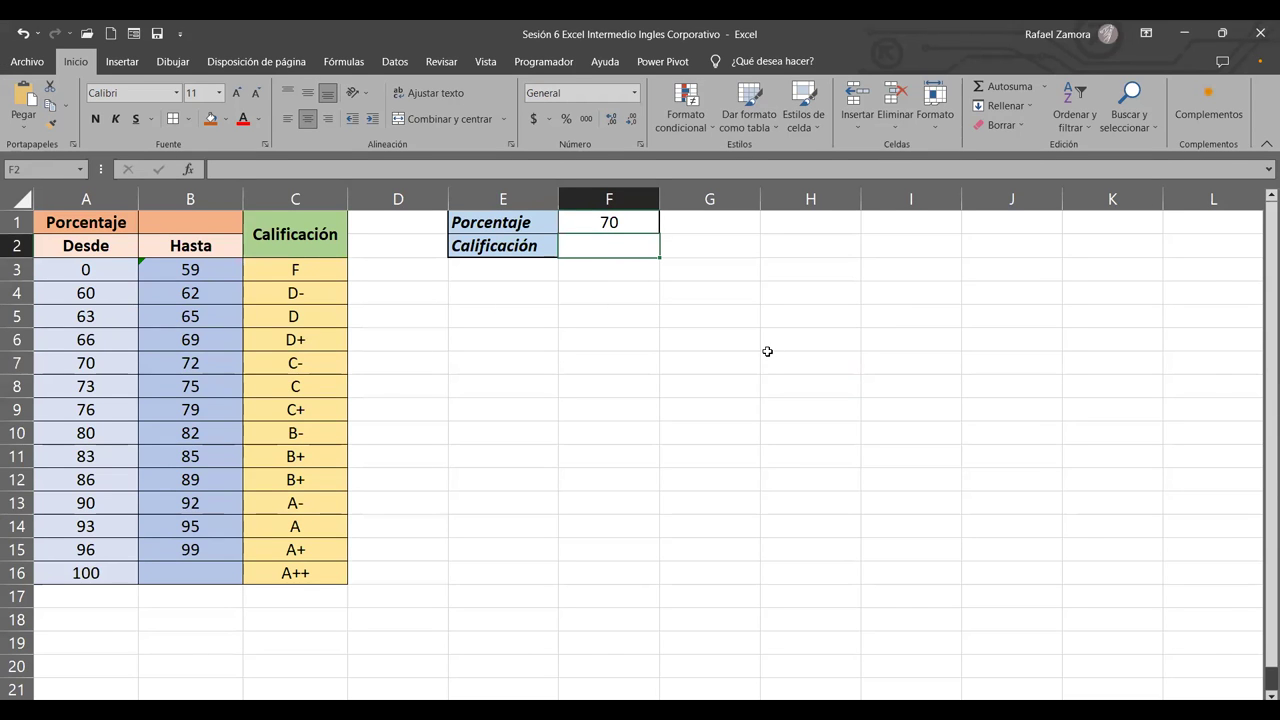
# - Build =BUSCARV(F1,A3:C16,3,1) in F2 as an approximate match, returning C- for 70
pyautogui.write('=')
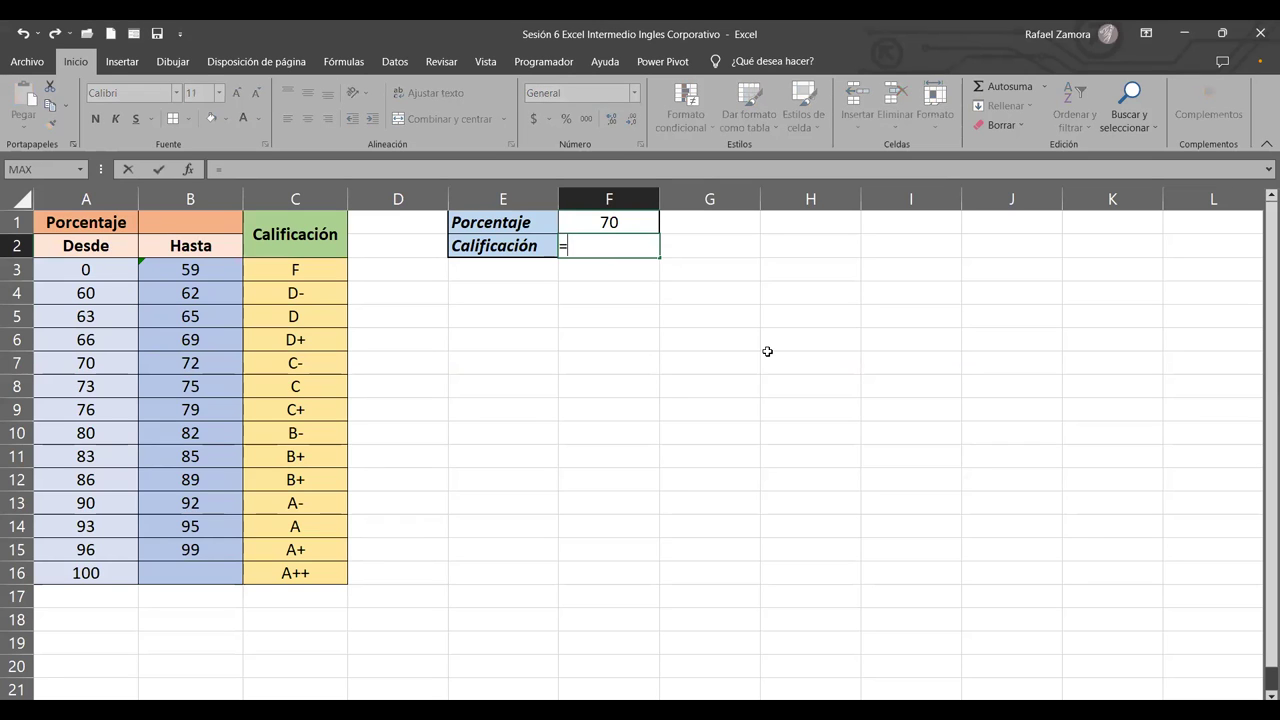
pyautogui.write('busca')
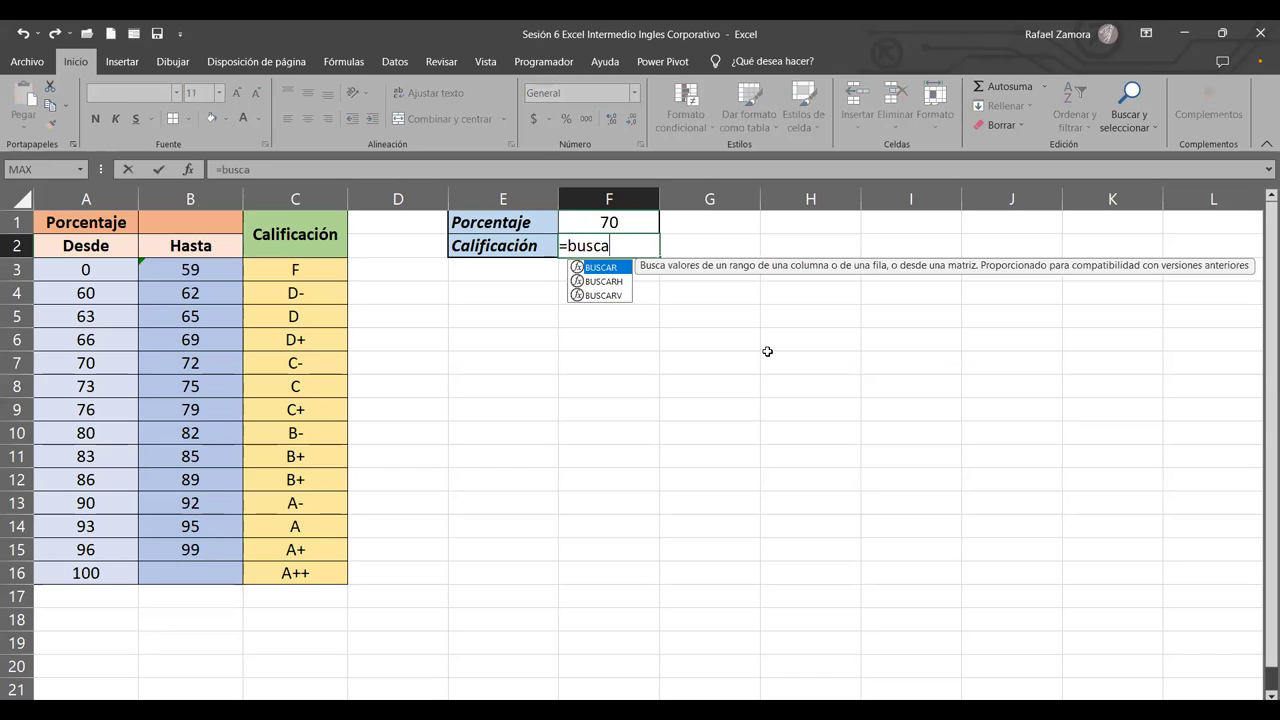
pyautogui.write('rv')
pyautogui.press('Tab')
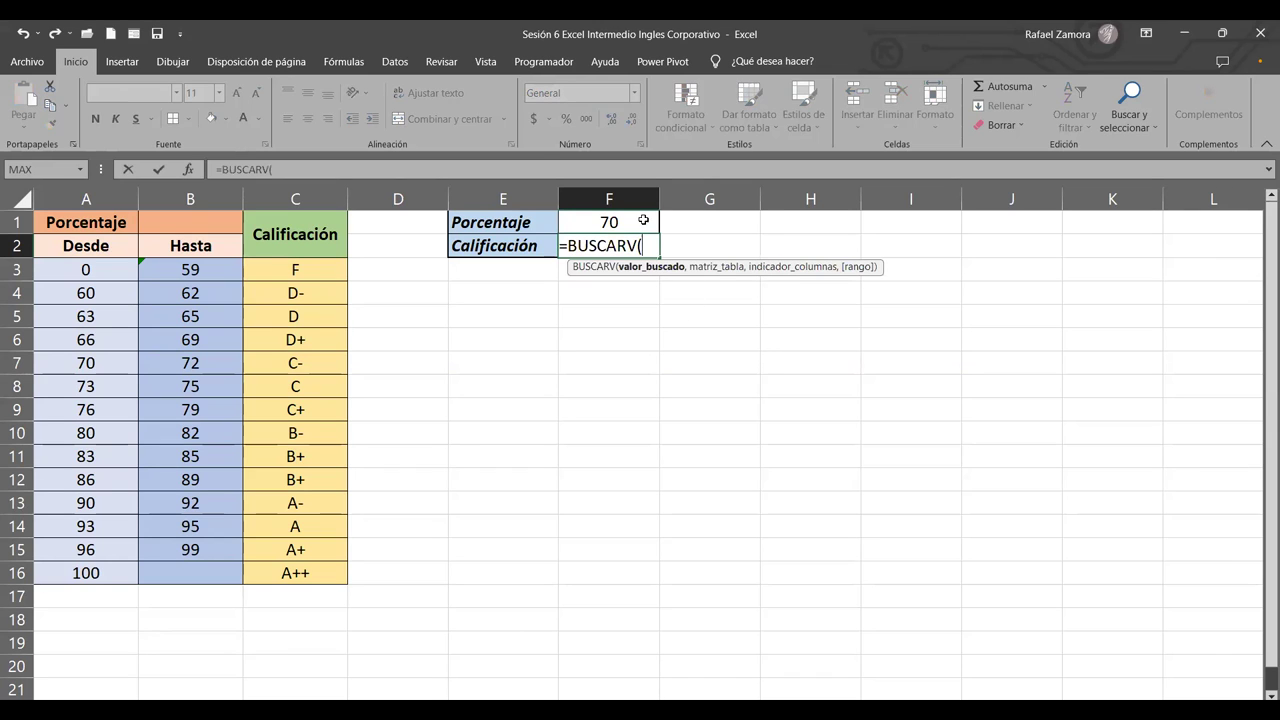
pyautogui.click(643, 220)
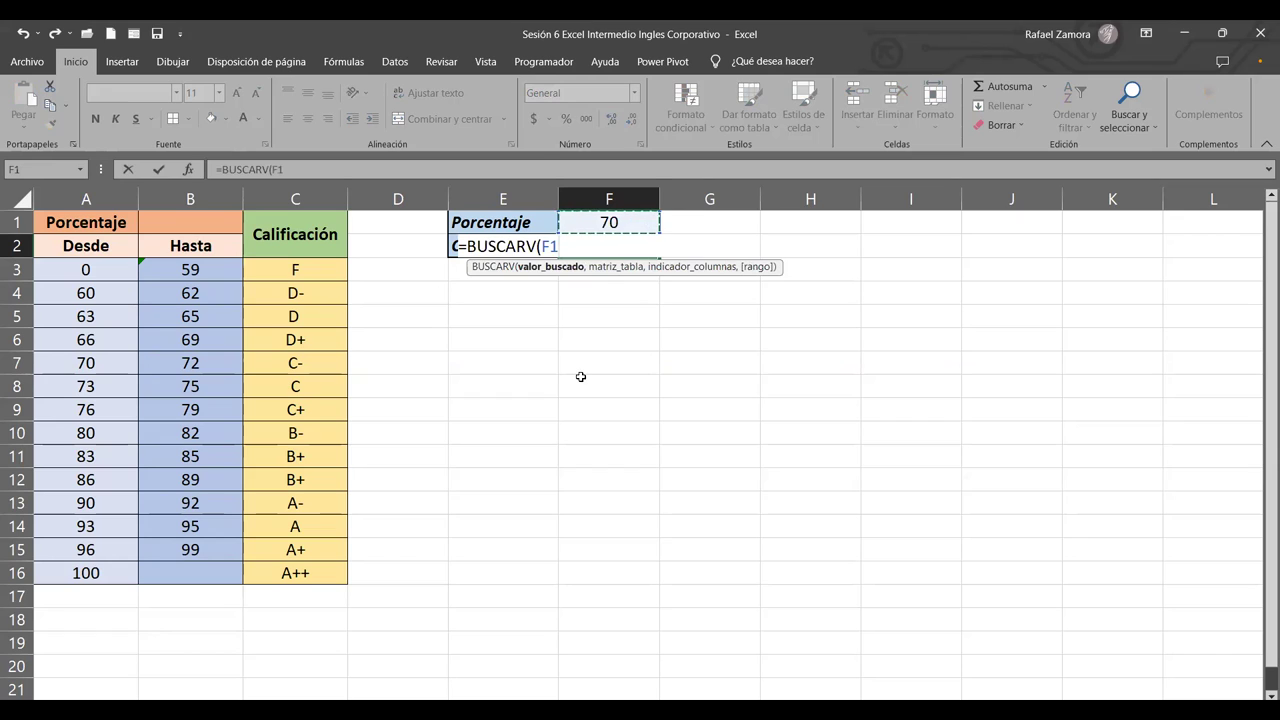
pyautogui.write(',')
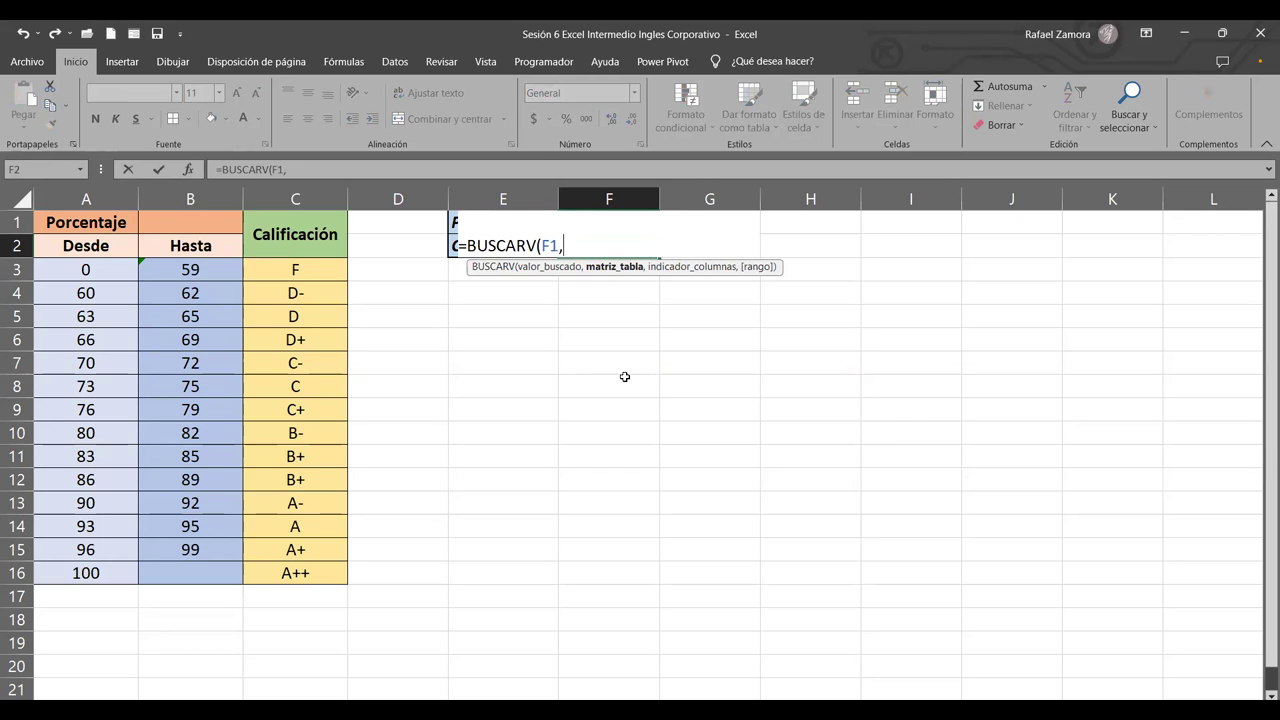
pyautogui.click(85, 268)
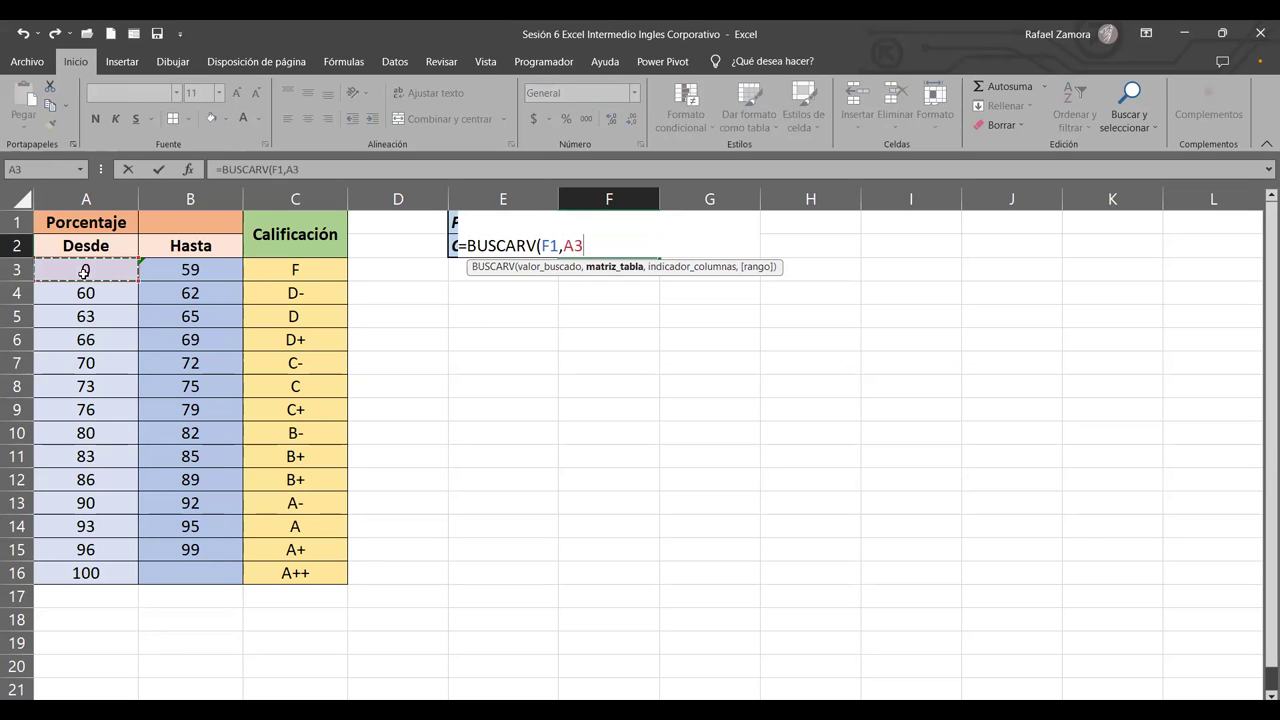
pyautogui.moveTo(85, 271); pyautogui.dragTo(295, 572)
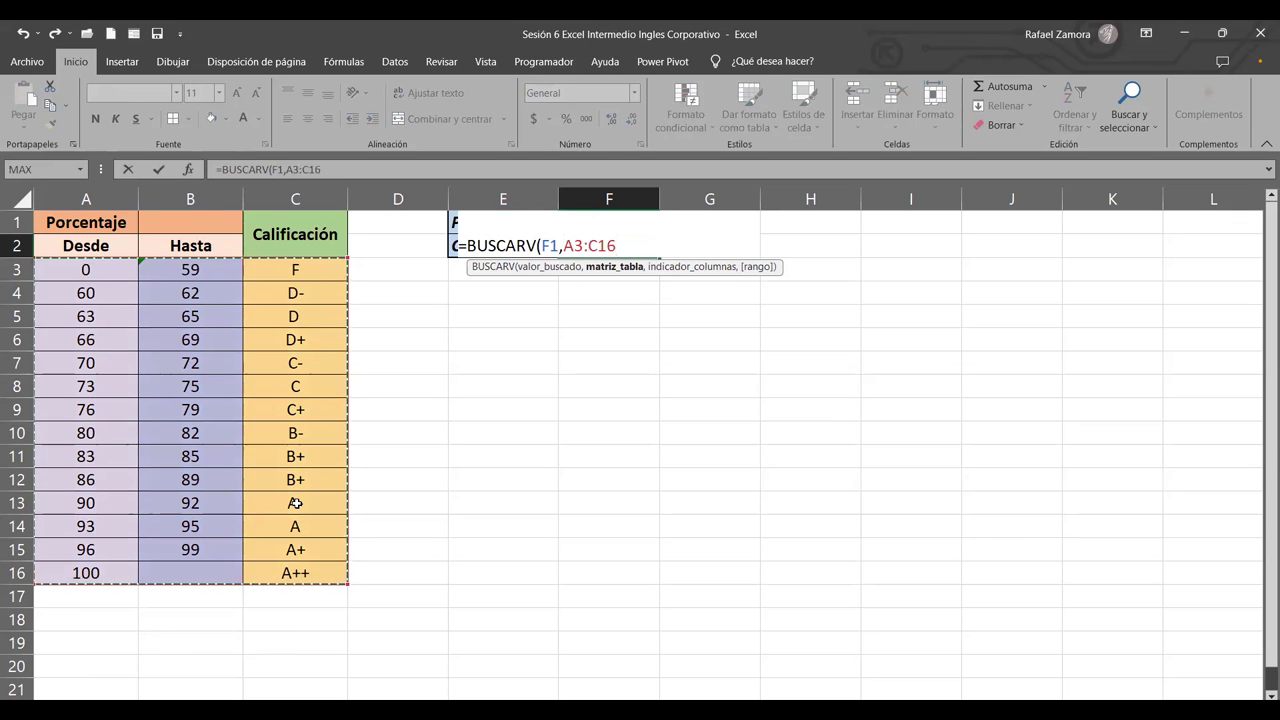
pyautogui.write(',')
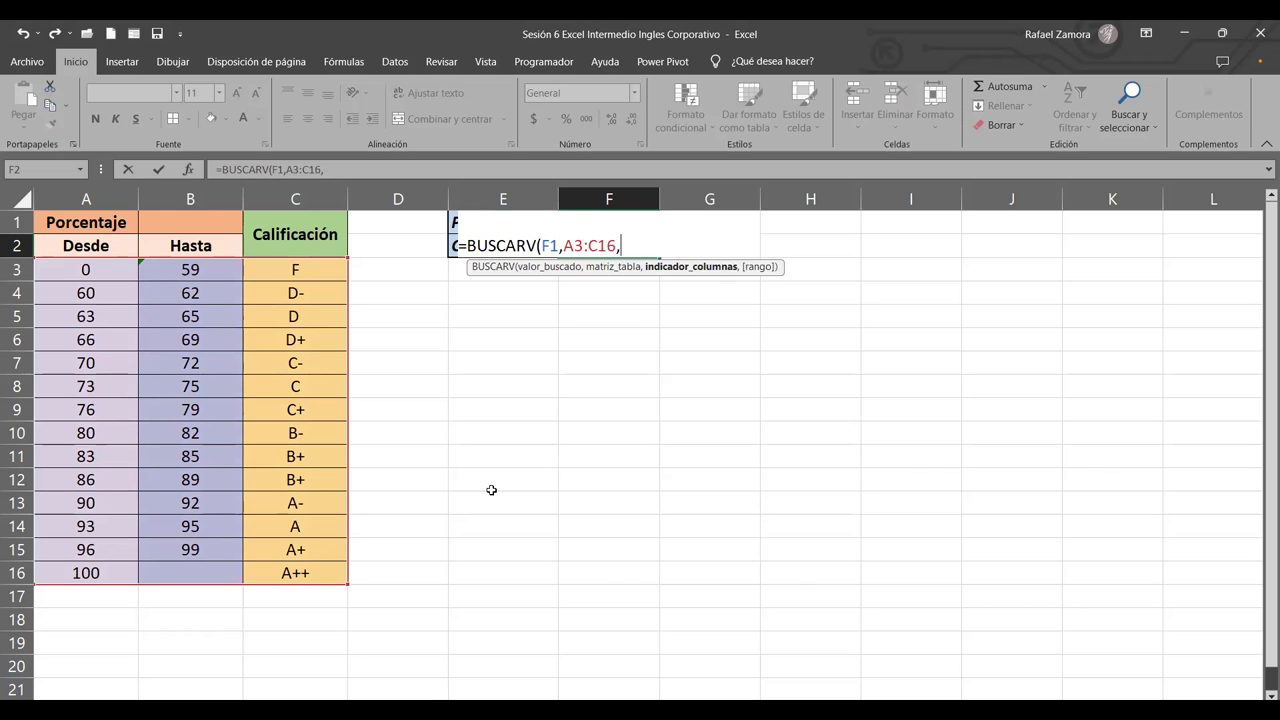
pyautogui.write('3')
pyautogui.write(',')
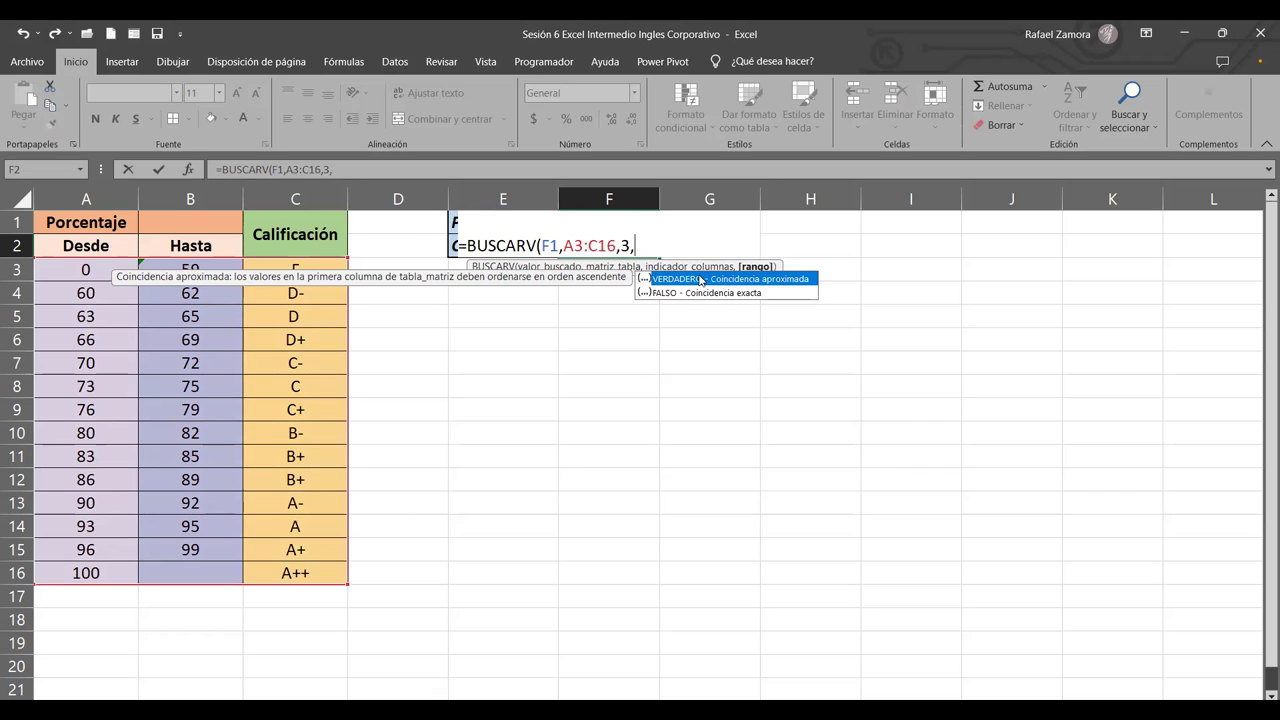
pyautogui.write('1')
pyautogui.write(')')
pyautogui.press('Return')
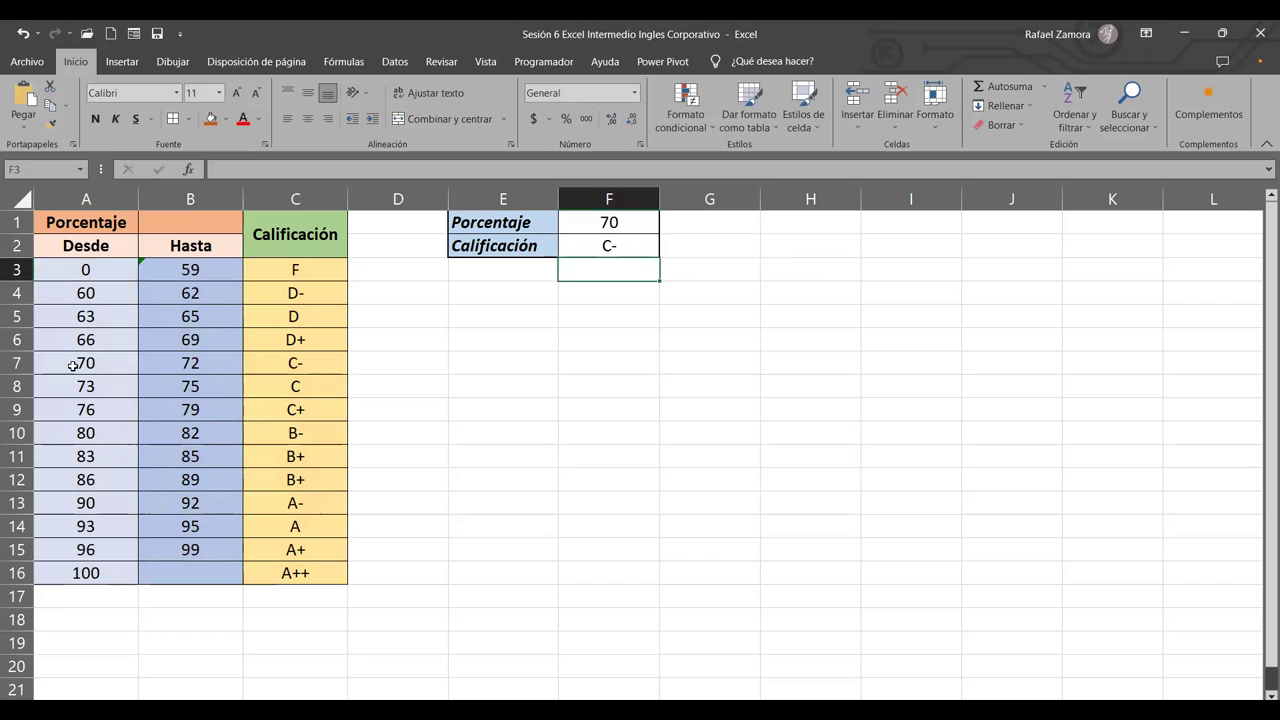
# - Test Porcentaje values 80, 62, 82 and 91 in F1 against the grade table
pyautogui.moveTo(74, 364); pyautogui.dragTo(311, 365)
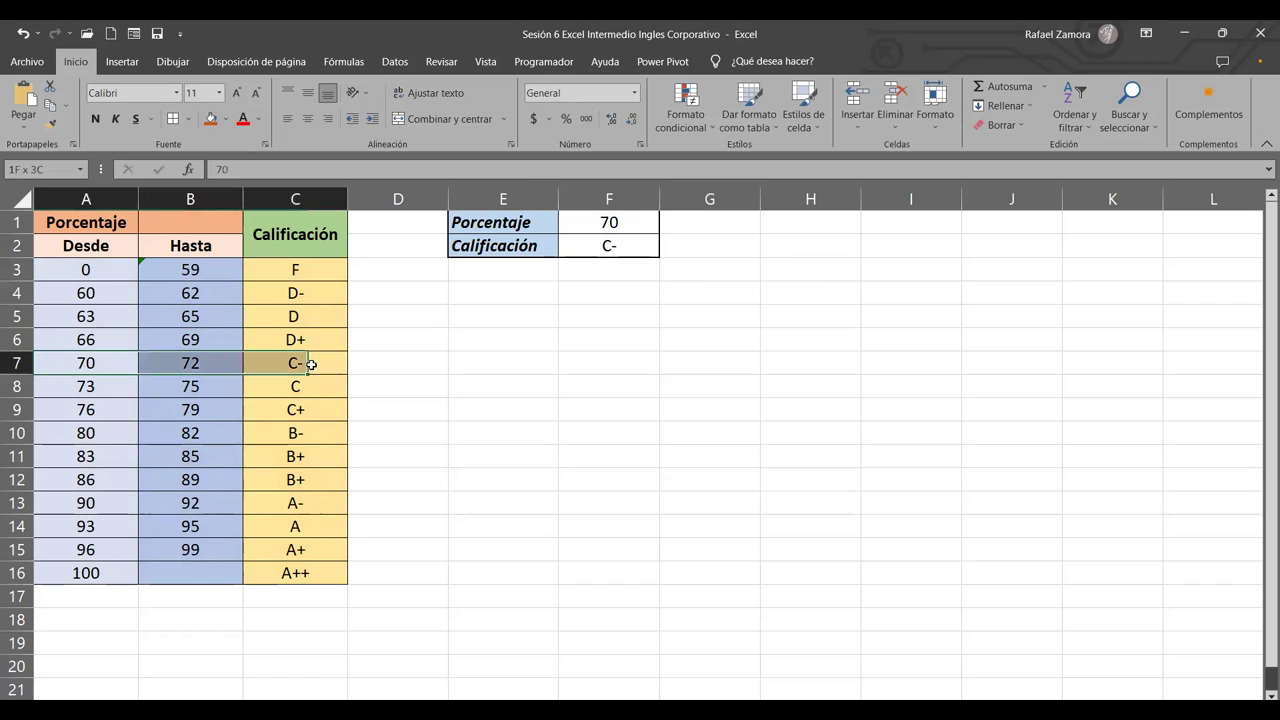
pyautogui.click(621, 223)
pyautogui.write('80')
pyautogui.hotkey('ctrl', 'Return')
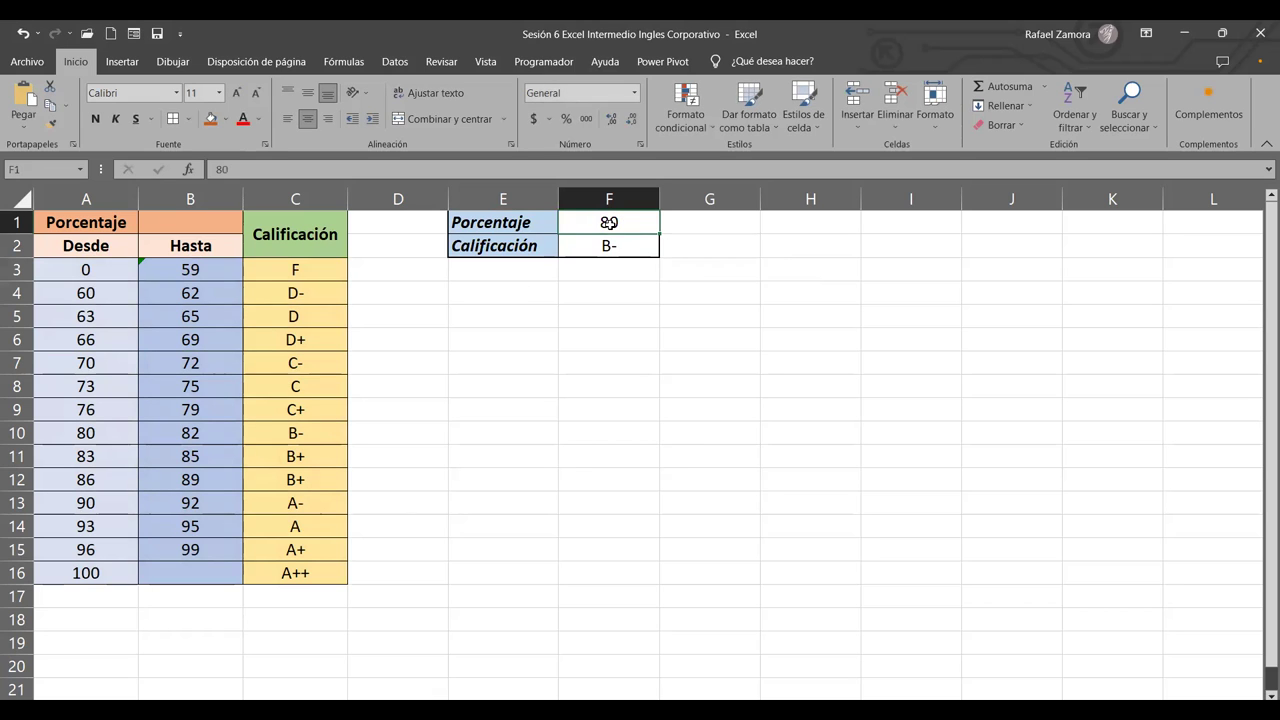
pyautogui.write('62')
pyautogui.hotkey('ctrl', 'Return')
pyautogui.write('82')
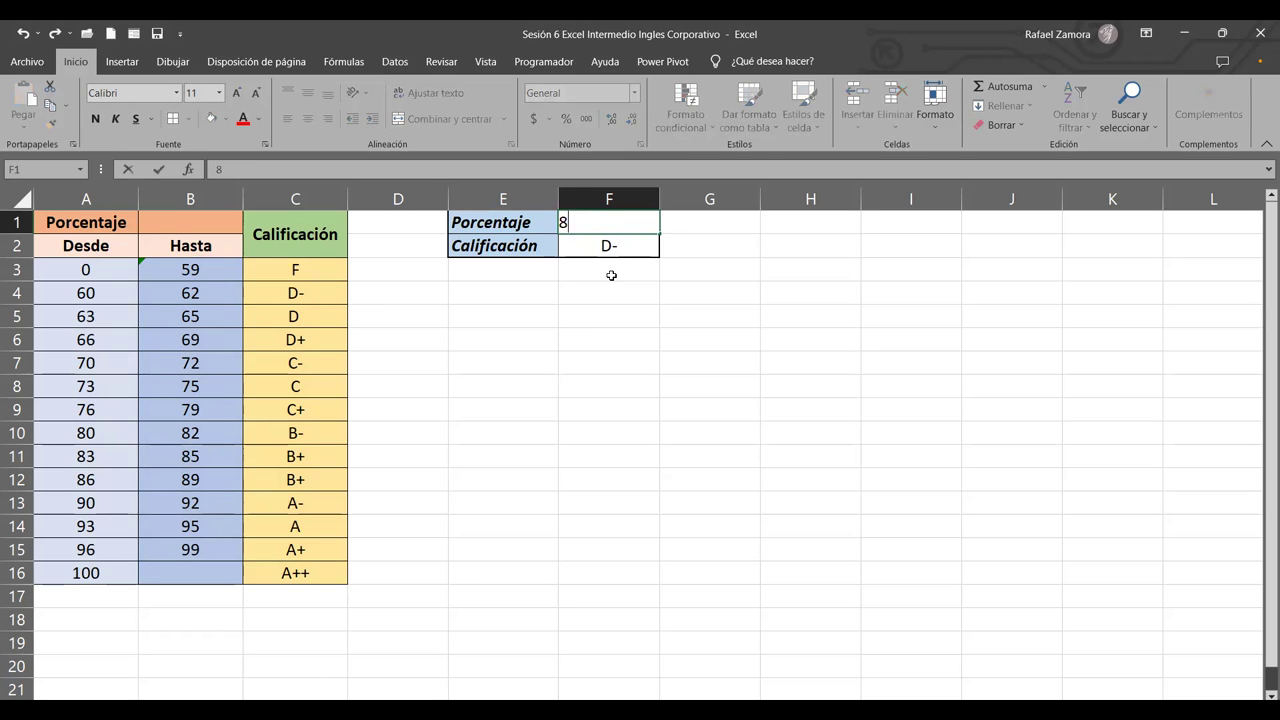
pyautogui.hotkey('ctrl', 'Return')
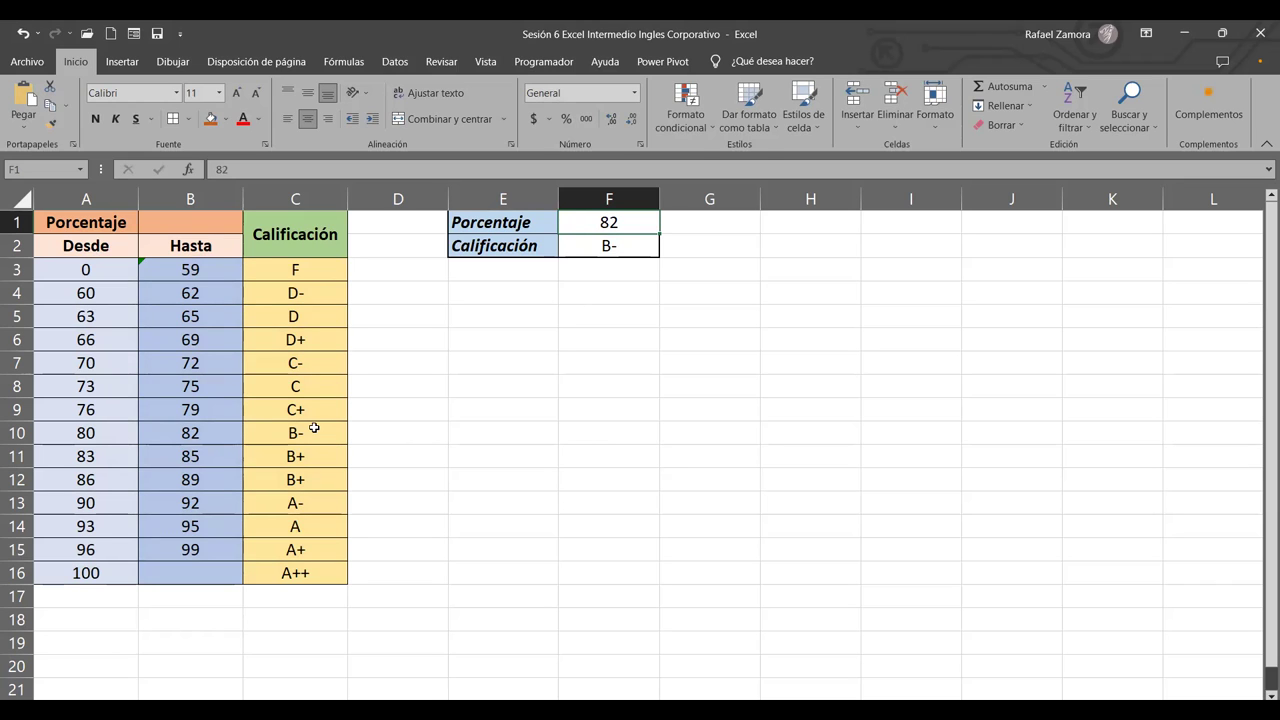
pyautogui.write('91')
pyautogui.hotkey('ctrl', 'Return')
# - Try 64, 40 and 35 in F1, matching each to its band, ending at grade F
pyautogui.click(95, 503)
pyautogui.moveTo(95, 503); pyautogui.dragTo(168, 500)
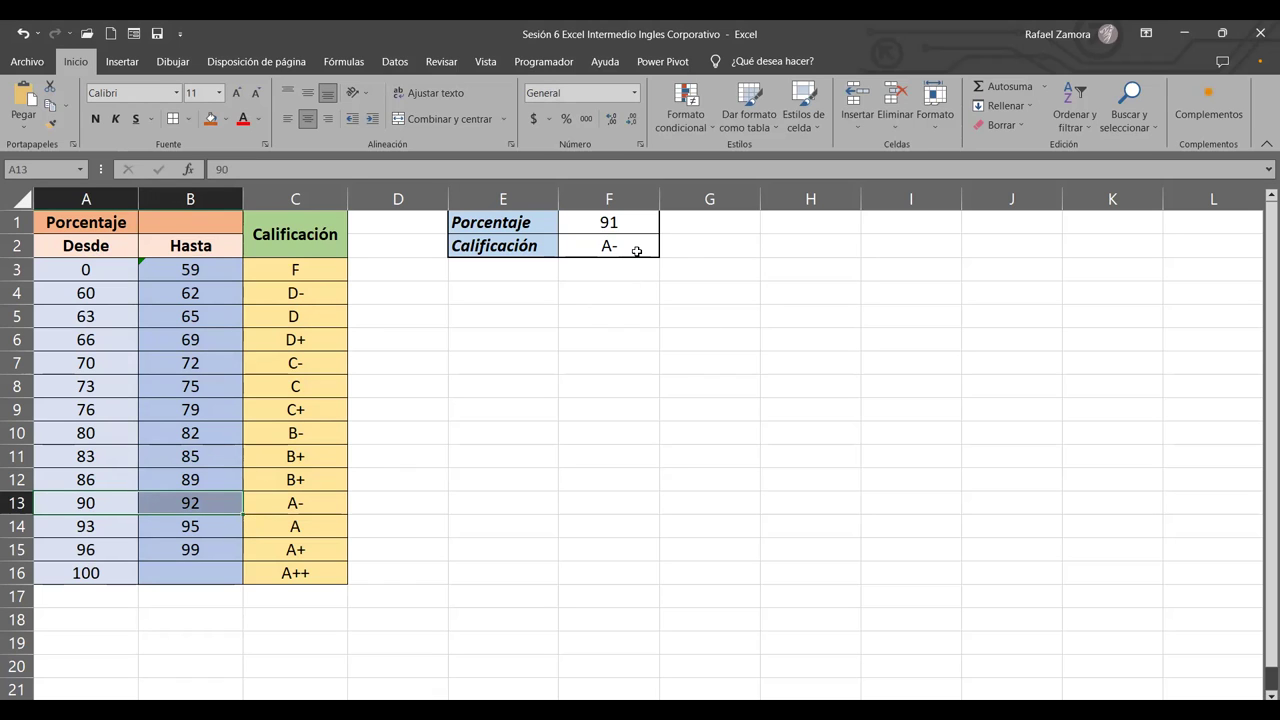
pyautogui.click(632, 226)
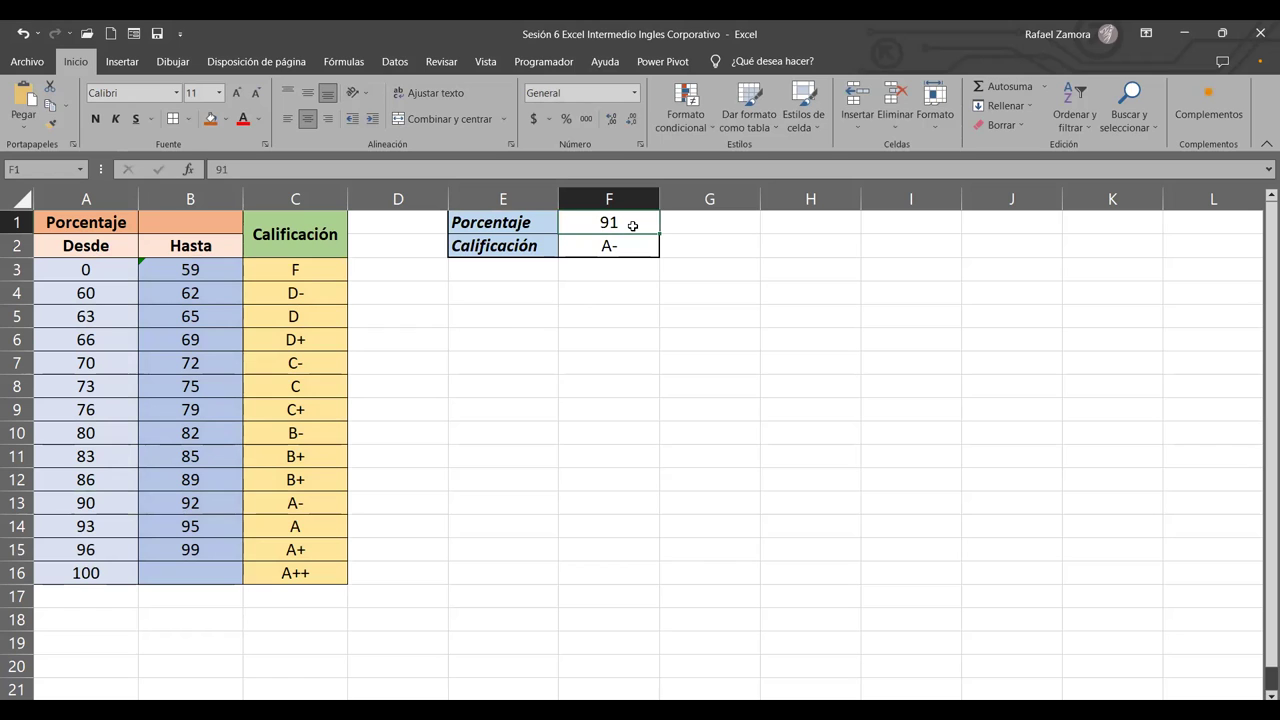
pyautogui.write('64')
pyautogui.hotkey('ctrl', 'Return')
pyautogui.moveTo(108, 315); pyautogui.dragTo(187, 317)
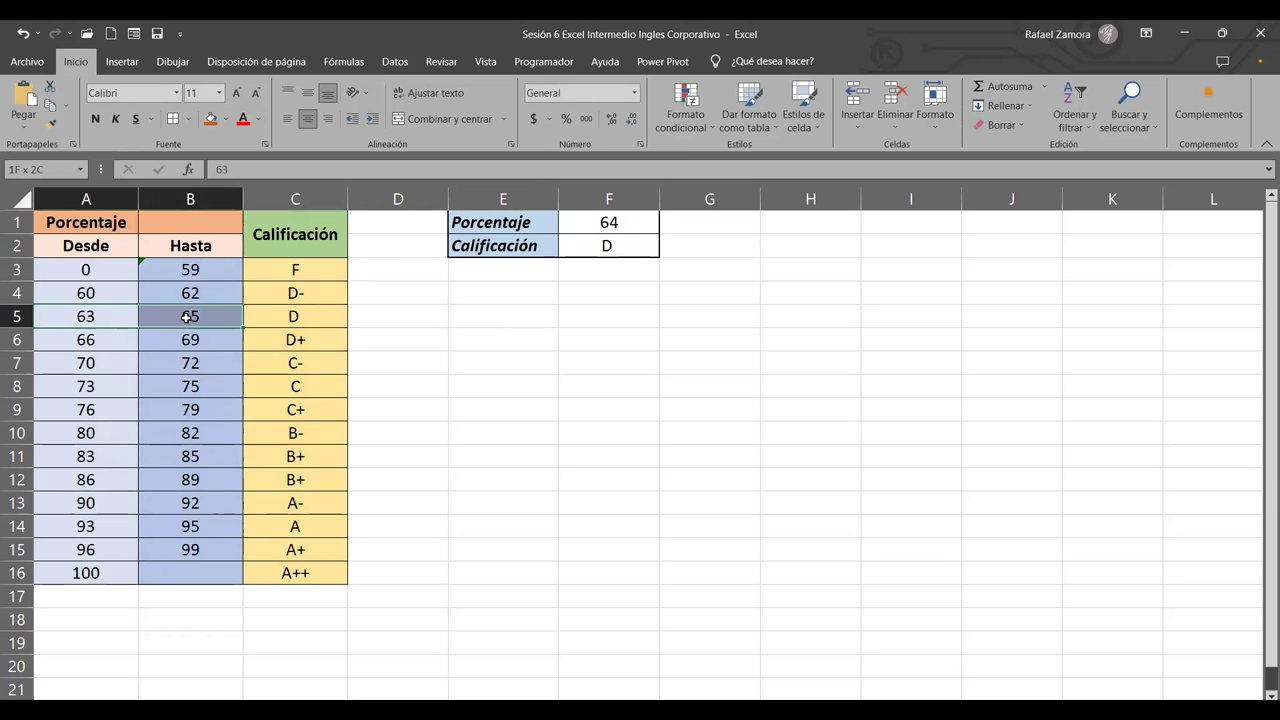
pyautogui.click(634, 223)
pyautogui.write('40')
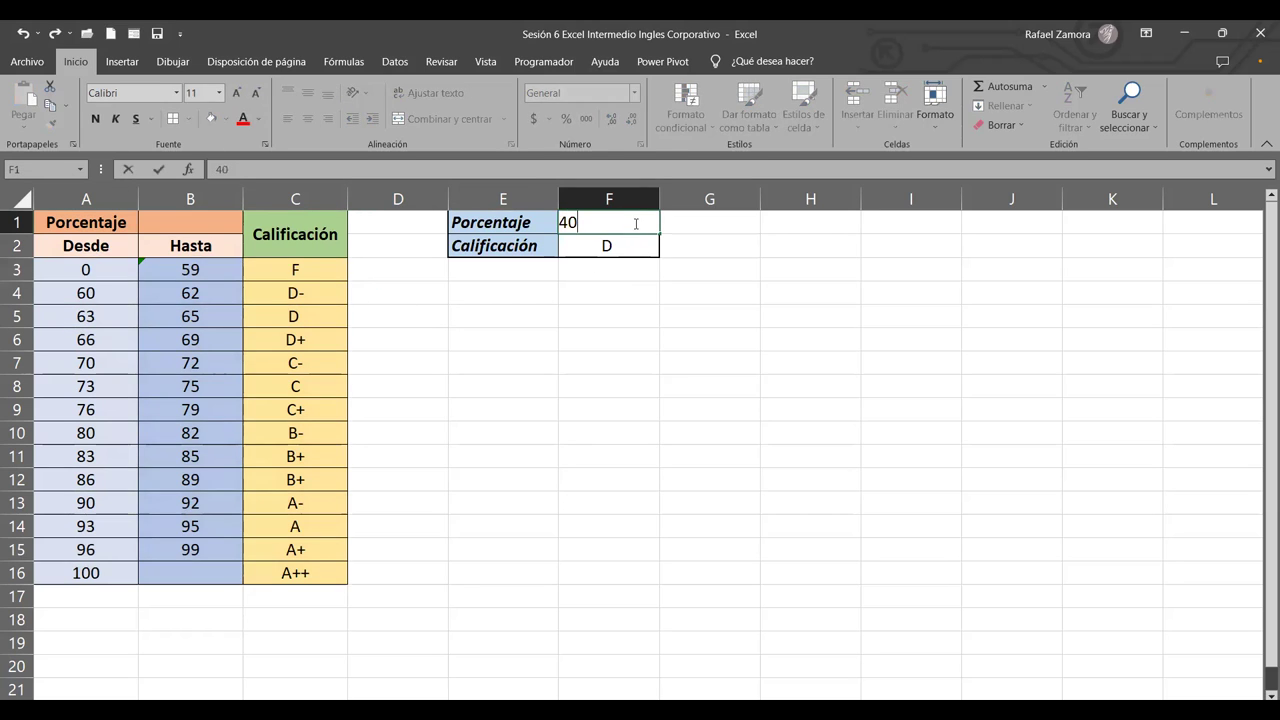
pyautogui.hotkey('ctrl', 'Return')
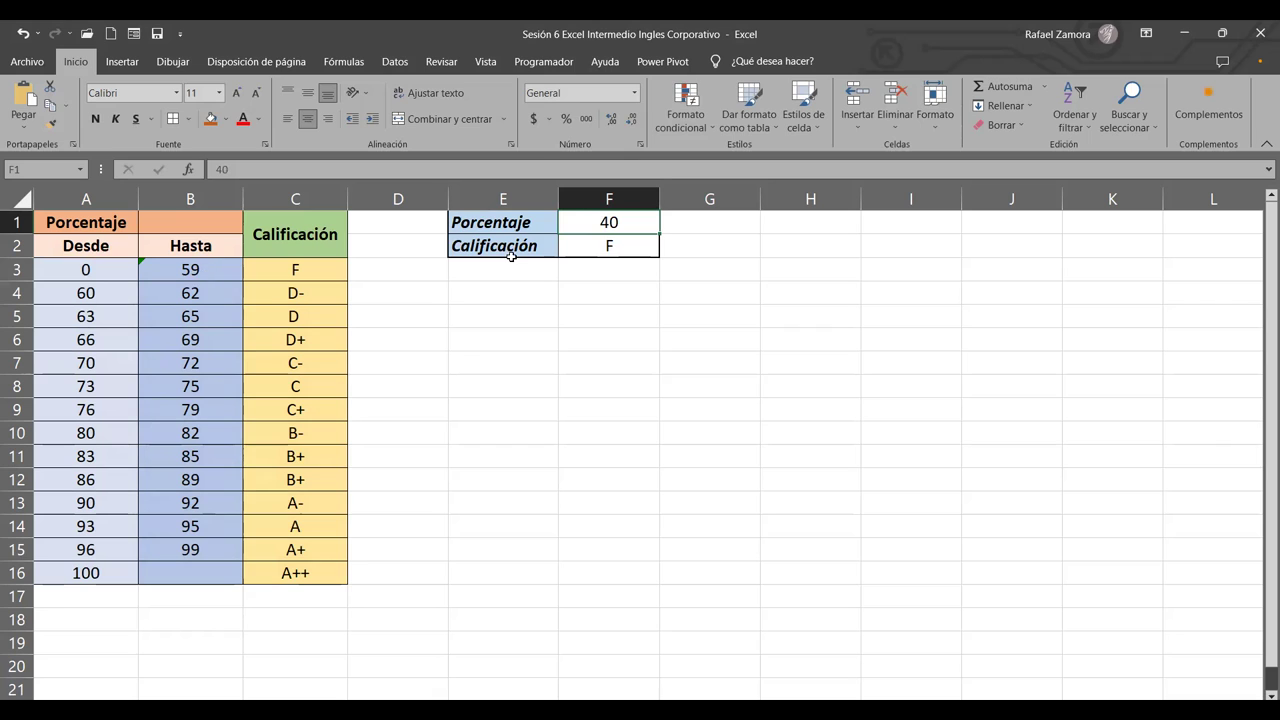
pyautogui.write('35')
pyautogui.hotkey('ctrl', 'Return')
pyautogui.moveTo(102, 273); pyautogui.dragTo(175, 272)
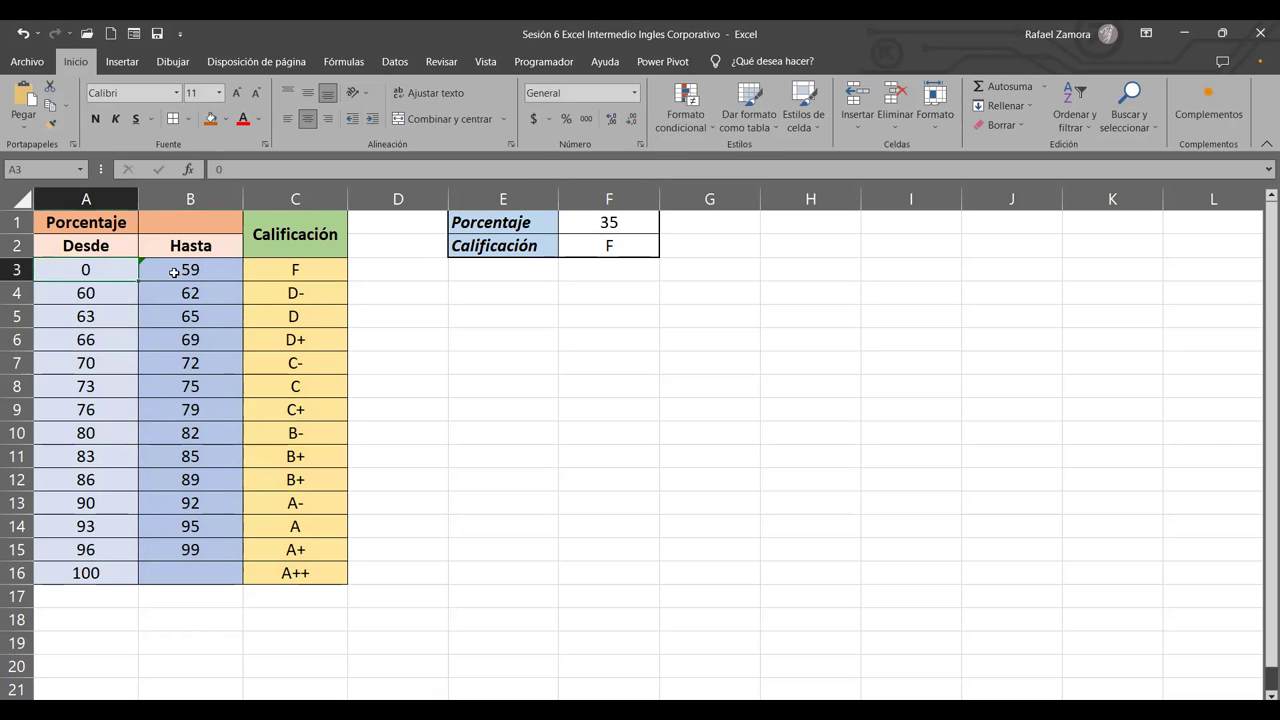
# - Open F2's grade lookup formula for editing, leaving F1 at 35
pyautogui.doubleClick(609, 222)
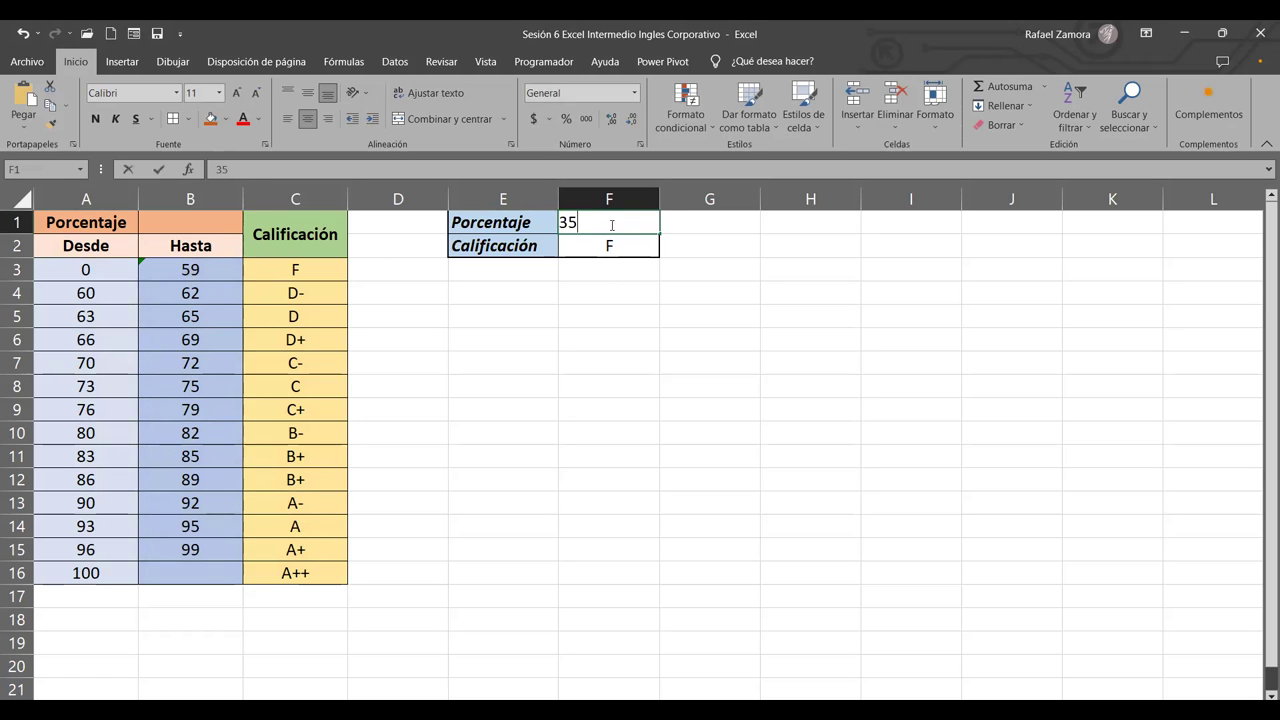
pyautogui.press('Escape')
pyautogui.click(645, 240)
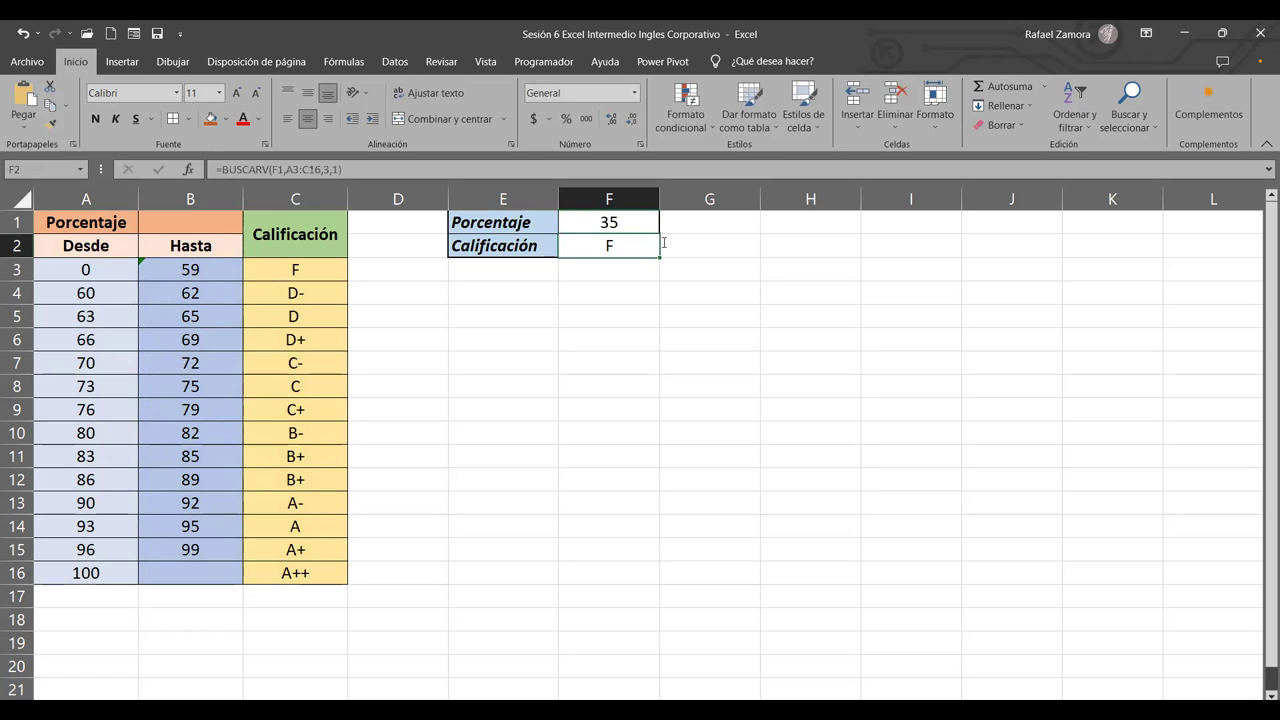
pyautogui.doubleClick(646, 242)
# - Remove the optional ,1 argument so F2 reads =BUSCARV(F1,A3:C16,3), still returning F
pyautogui.doubleClick(638, 245)
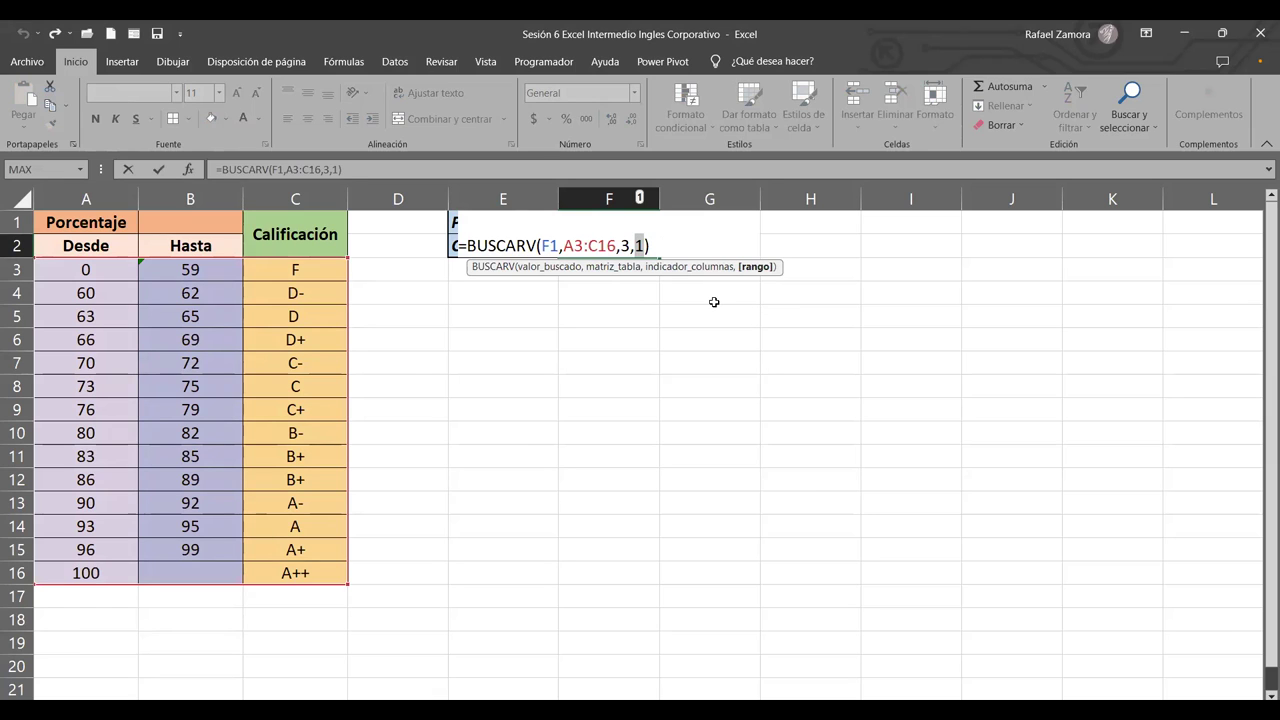
pyautogui.press('BackSpace')
pyautogui.press('BackSpace')
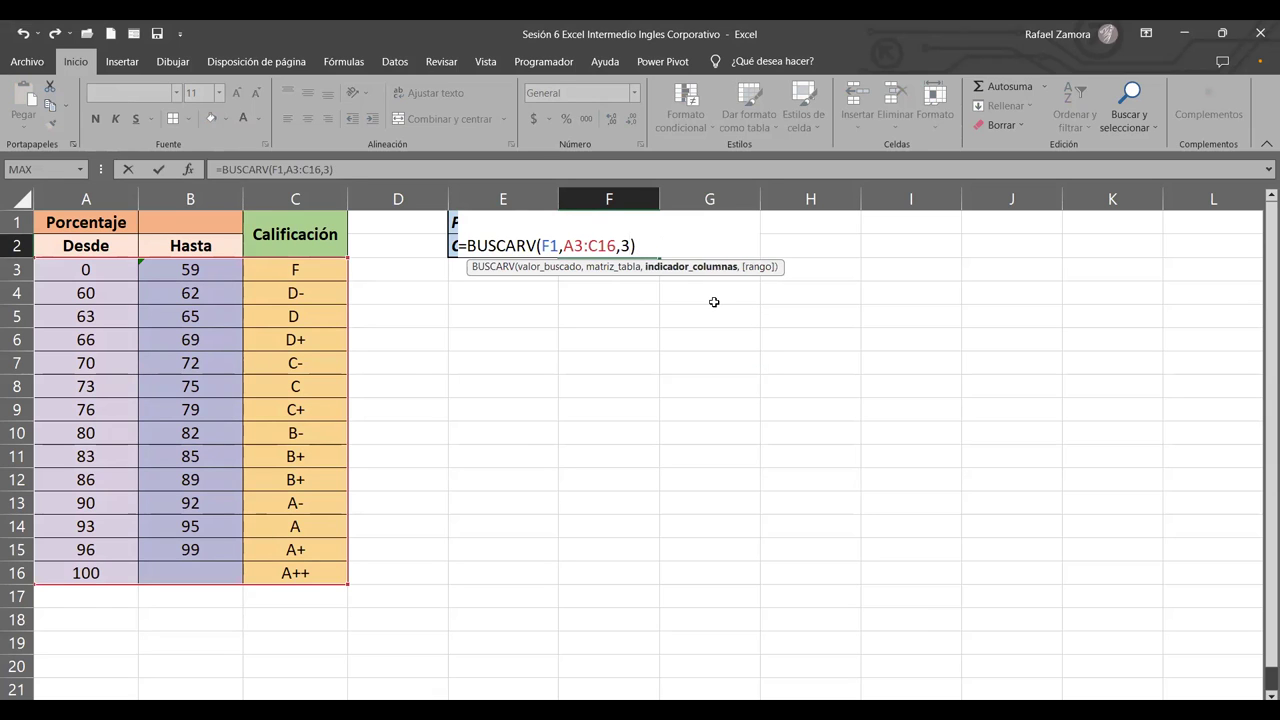
pyautogui.press('Return')
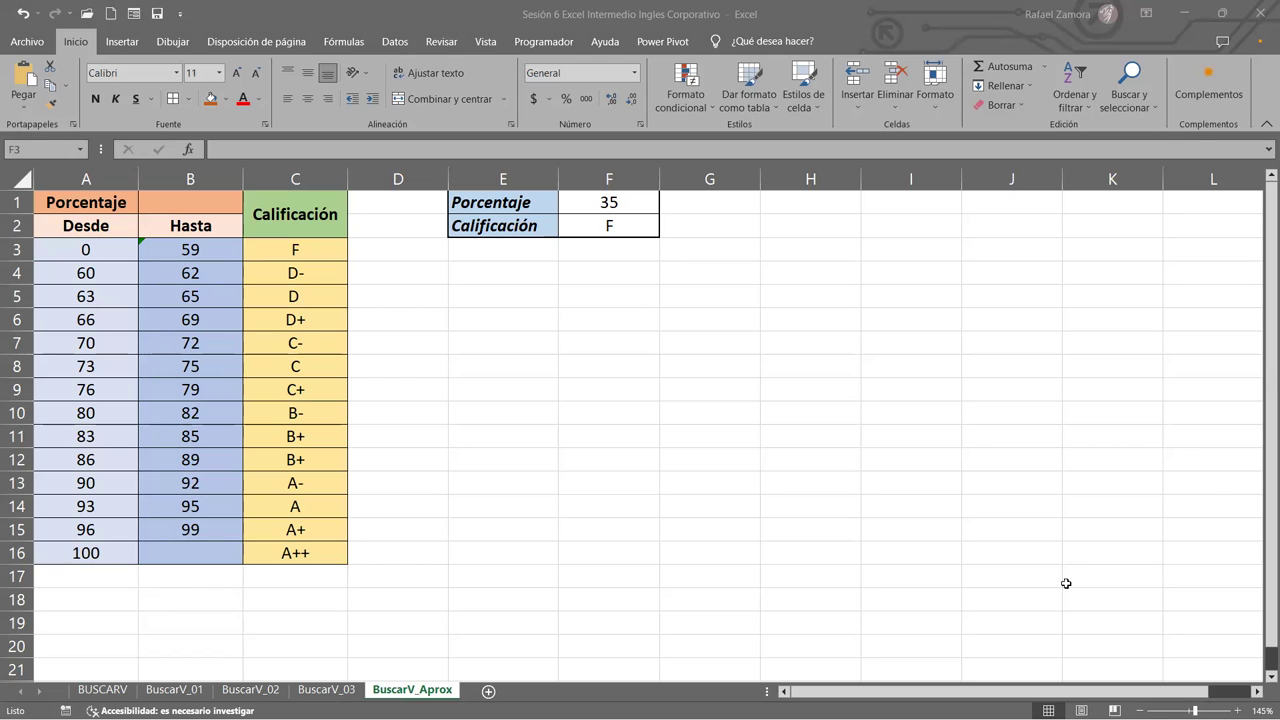
pyautogui.press('Right')
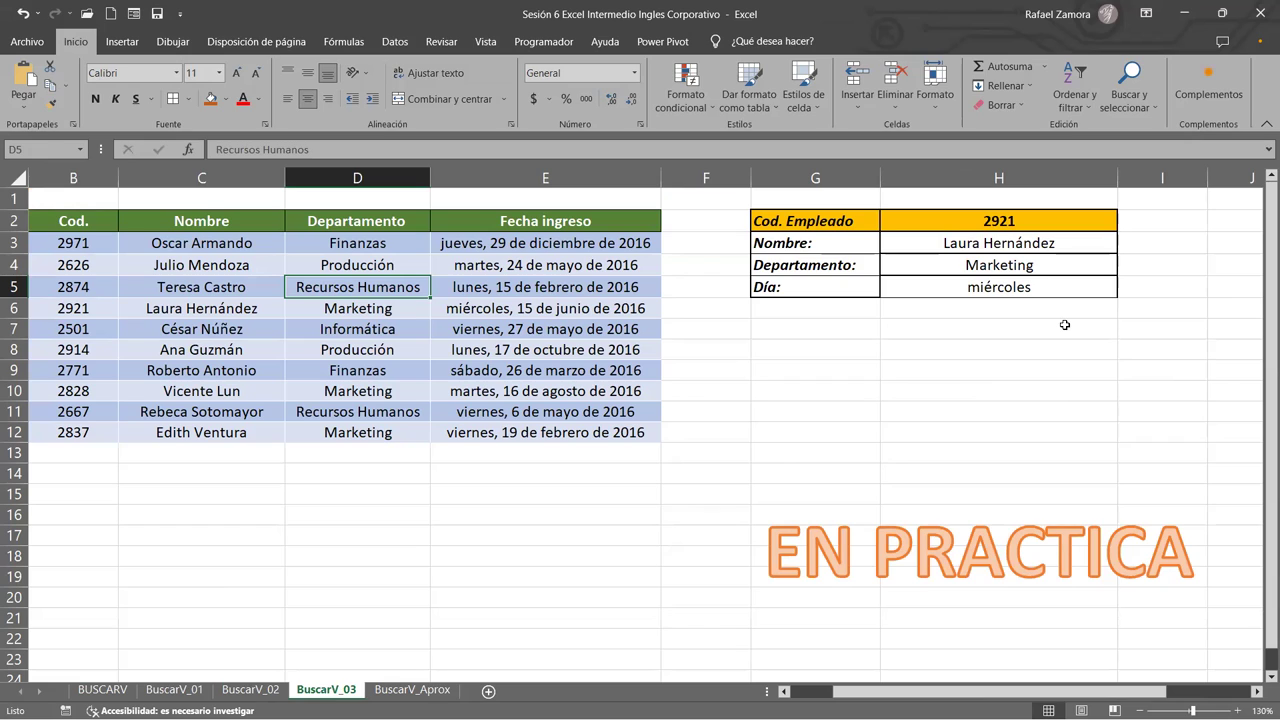
# - Select the employee code cell H2 on the BuscarV_03 sheet
pyautogui.click(1091, 214)
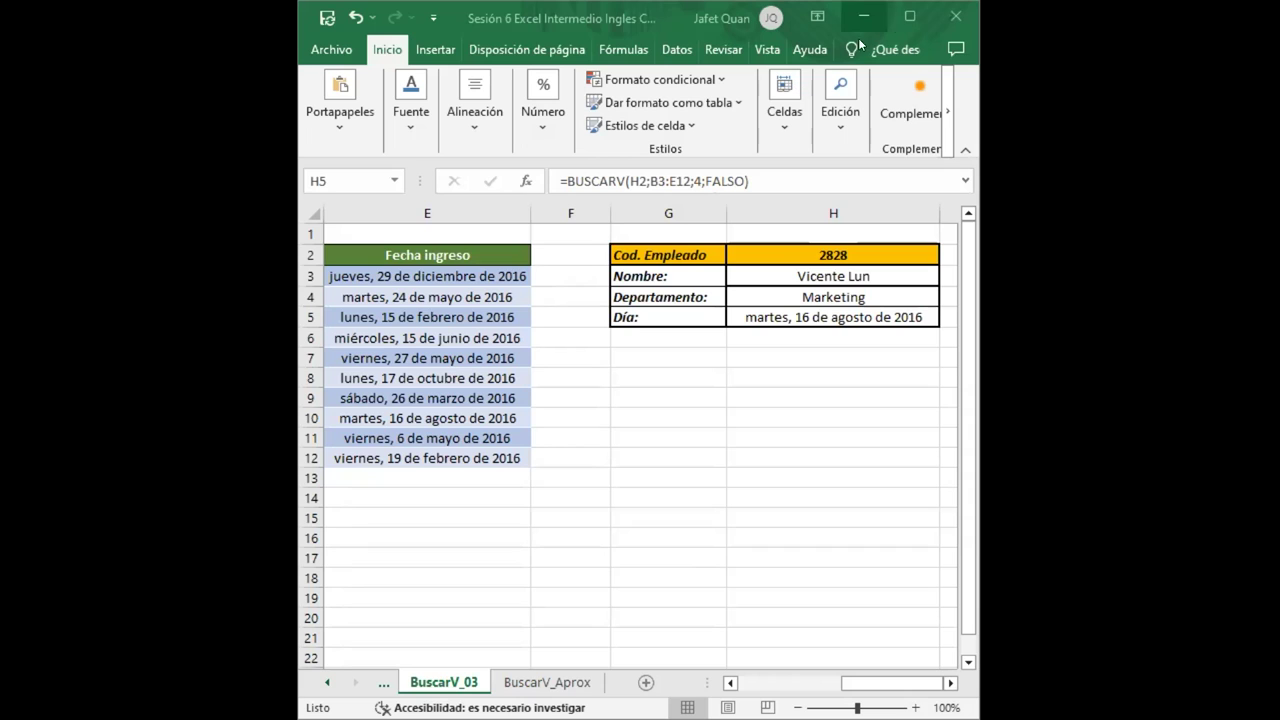
# - Maximize the workbook to show the full employee table, then select code 2828 in H2
pyautogui.click(910, 16)
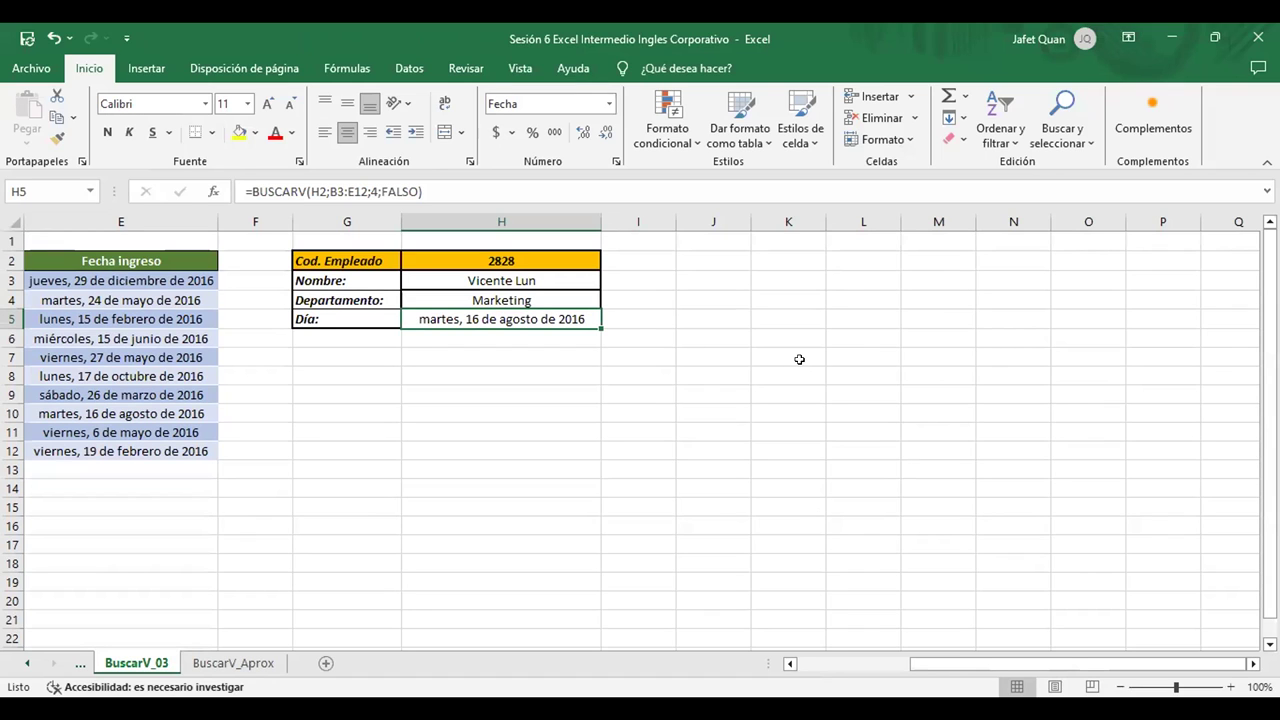
pyautogui.hscroll(-3, 669, 449)
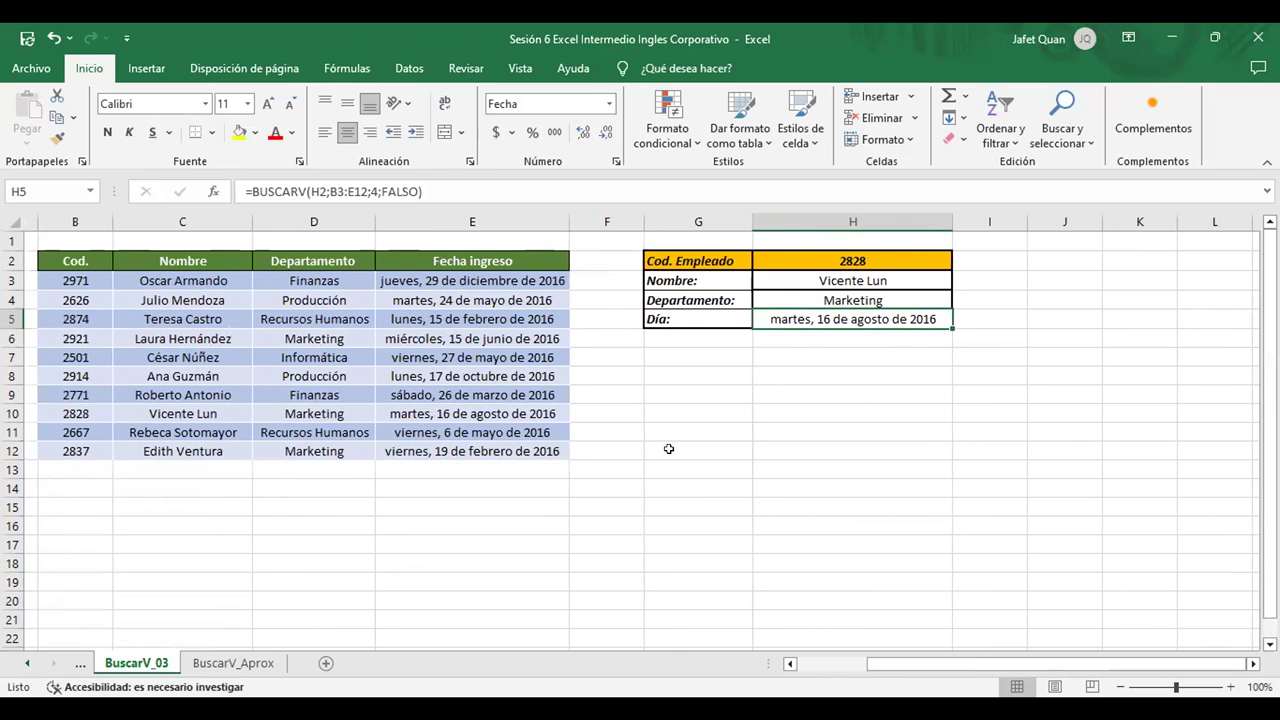
pyautogui.hscroll(1, 669, 449)
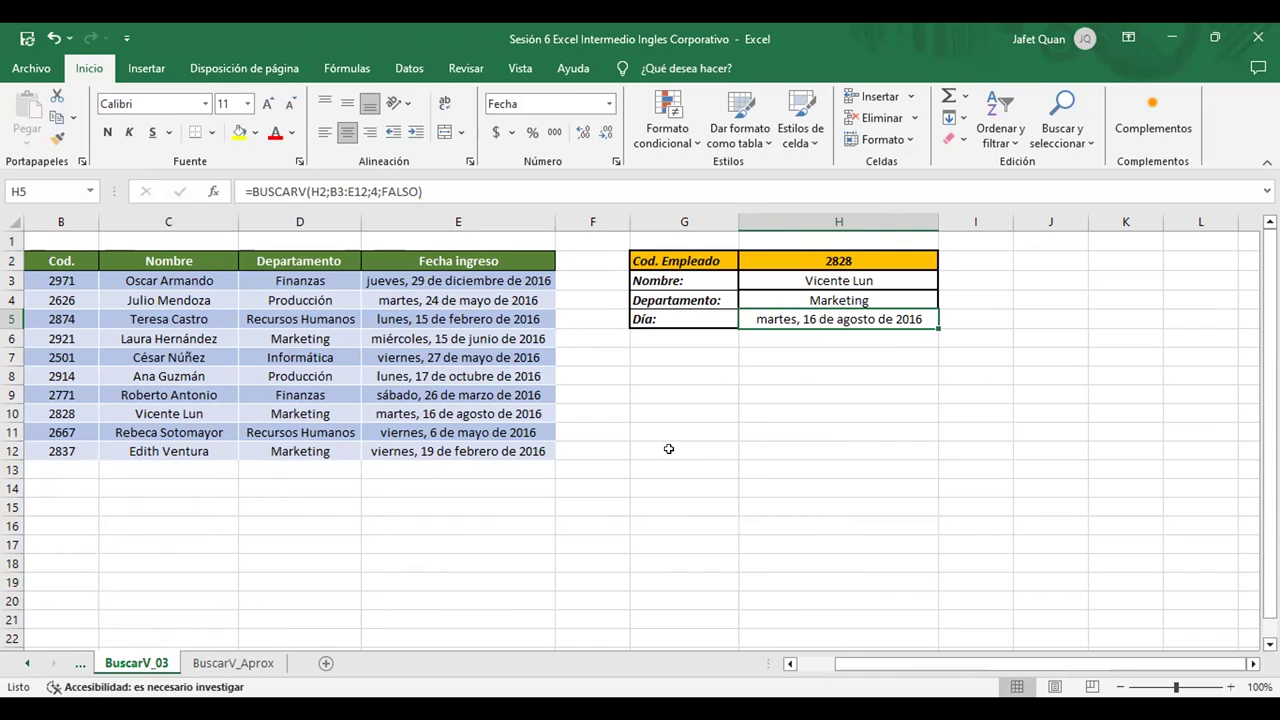
pyautogui.click(63, 281)
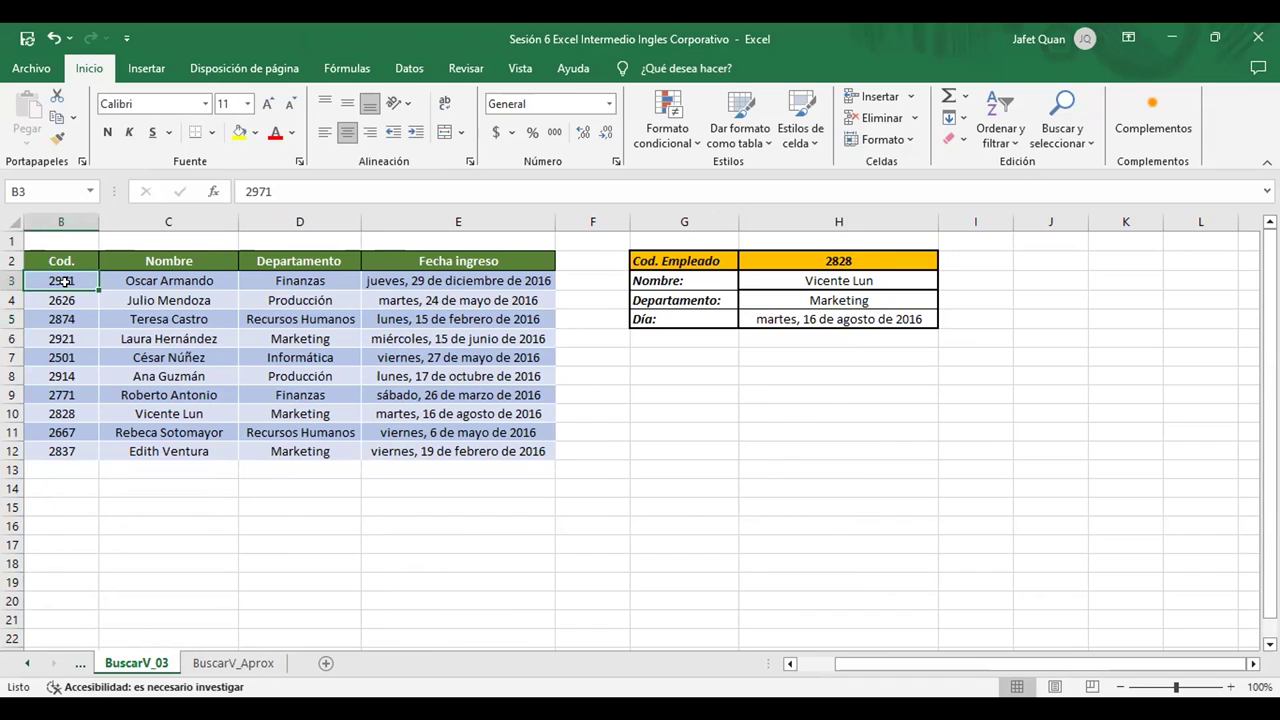
pyautogui.click(862, 257)
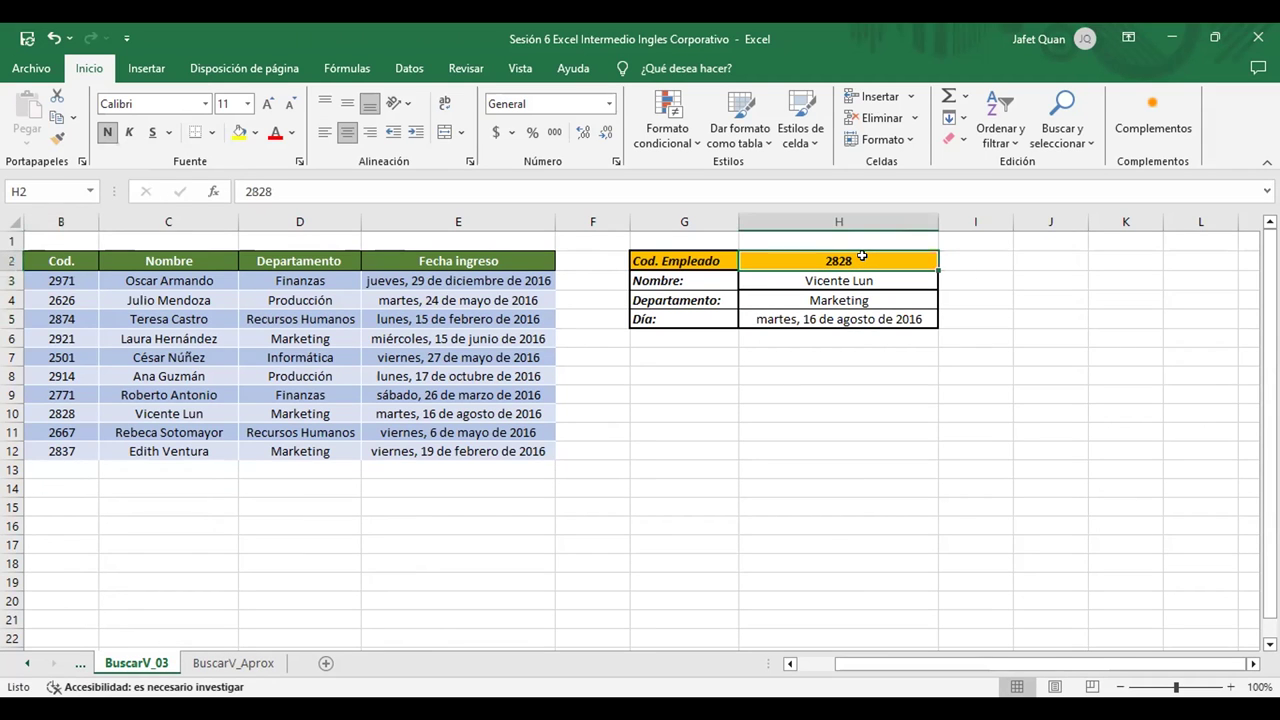
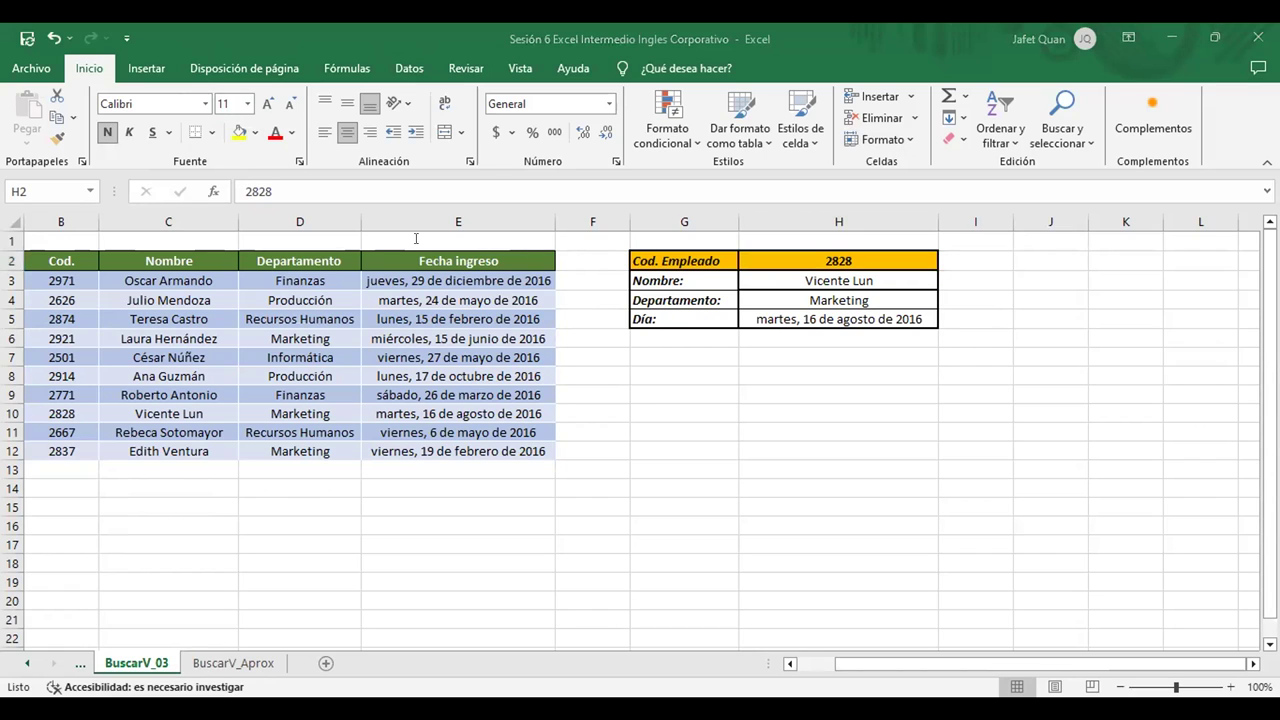
# - Show the Datos ribbon tab with its data tools above the lookup sheet
pyautogui.click(407, 68)
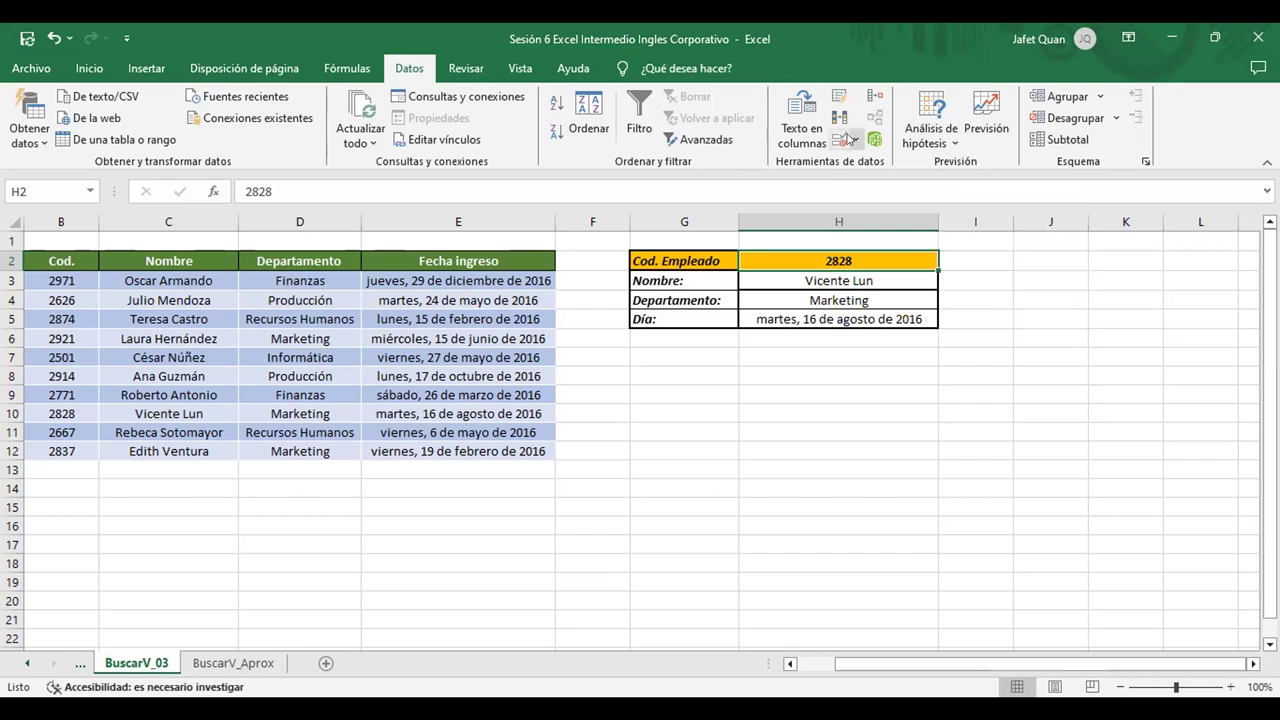
# - Set H2's data validation to allow a Lista, with the Origen range to be picked on the sheet
pyautogui.click(842, 139)
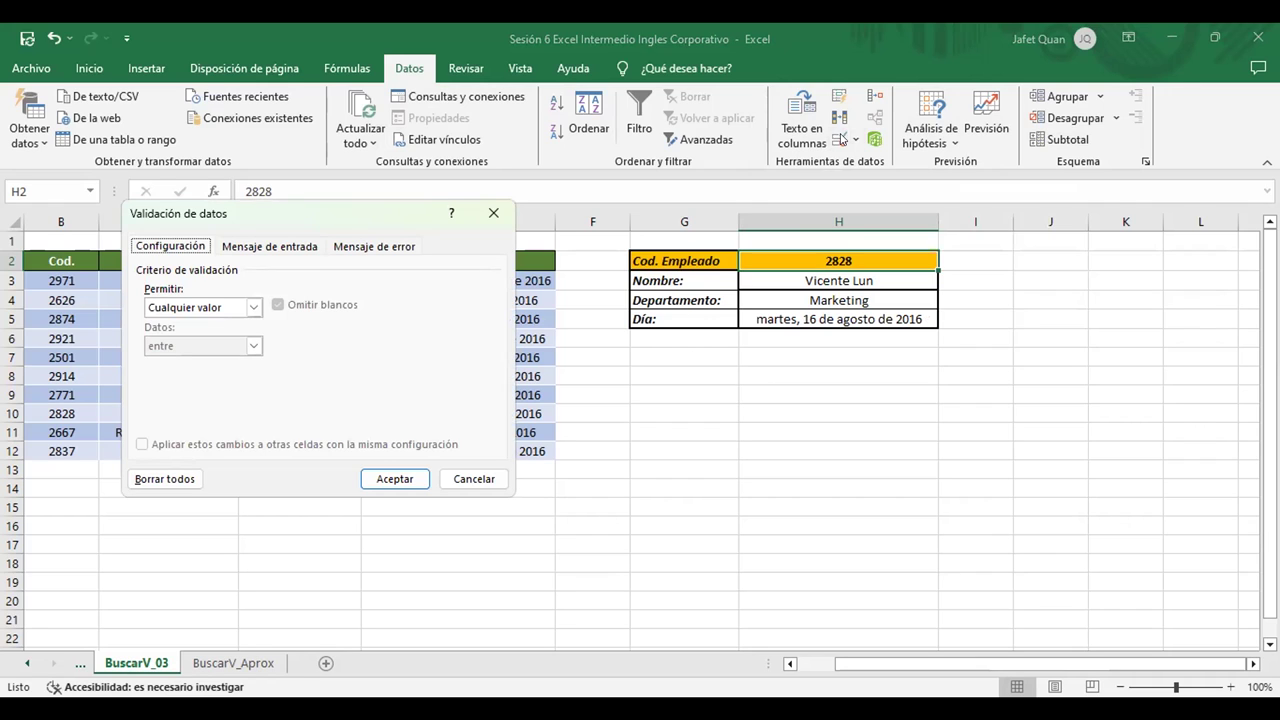
pyautogui.click(254, 307)
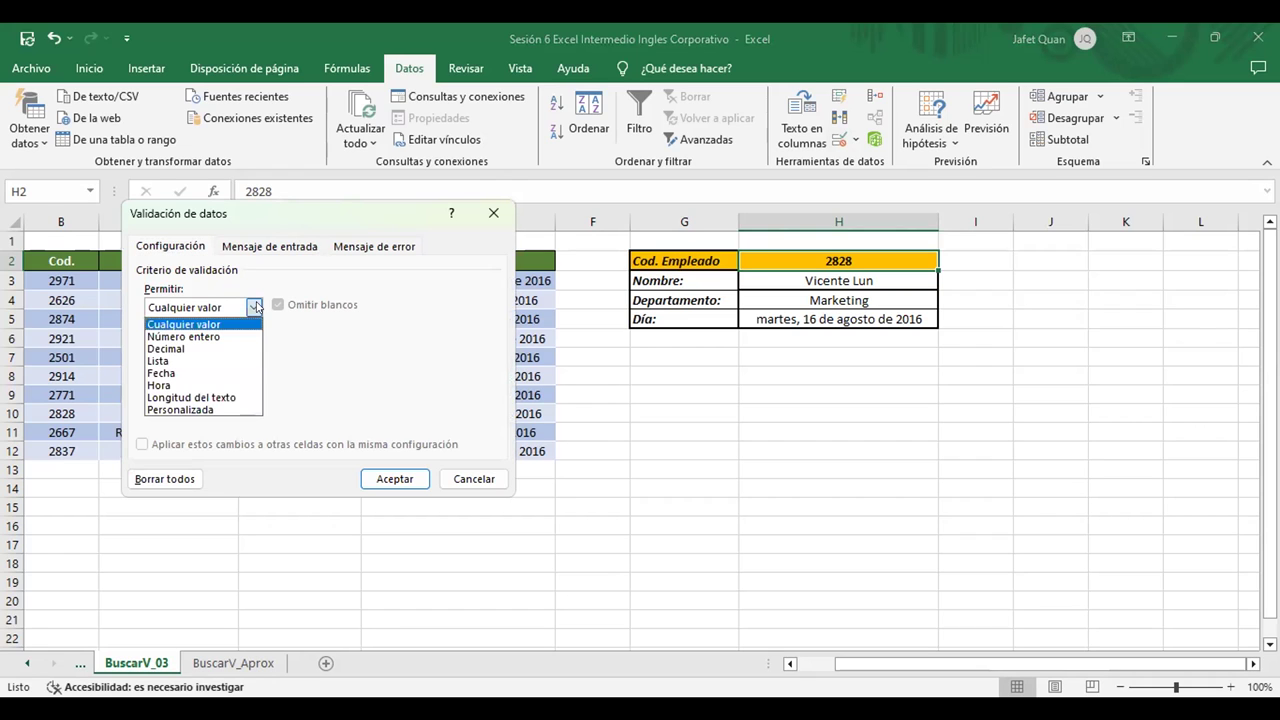
pyautogui.click(171, 362)
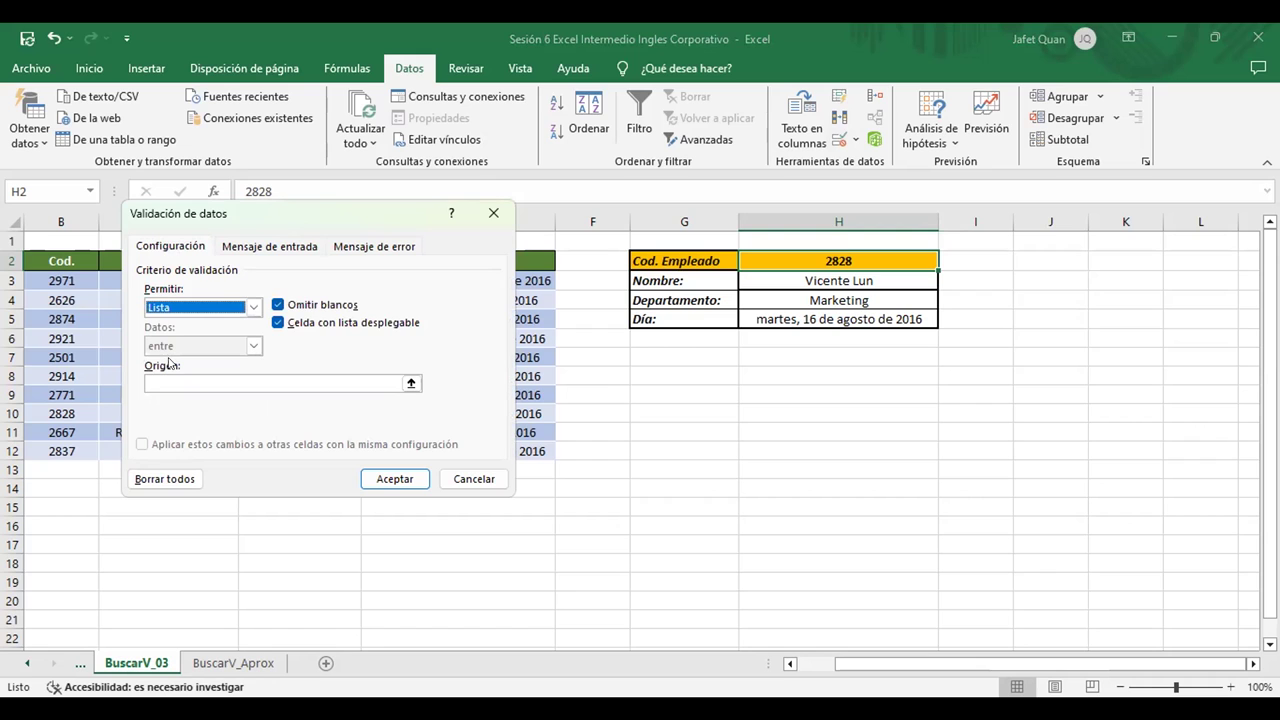
pyautogui.click(411, 385)
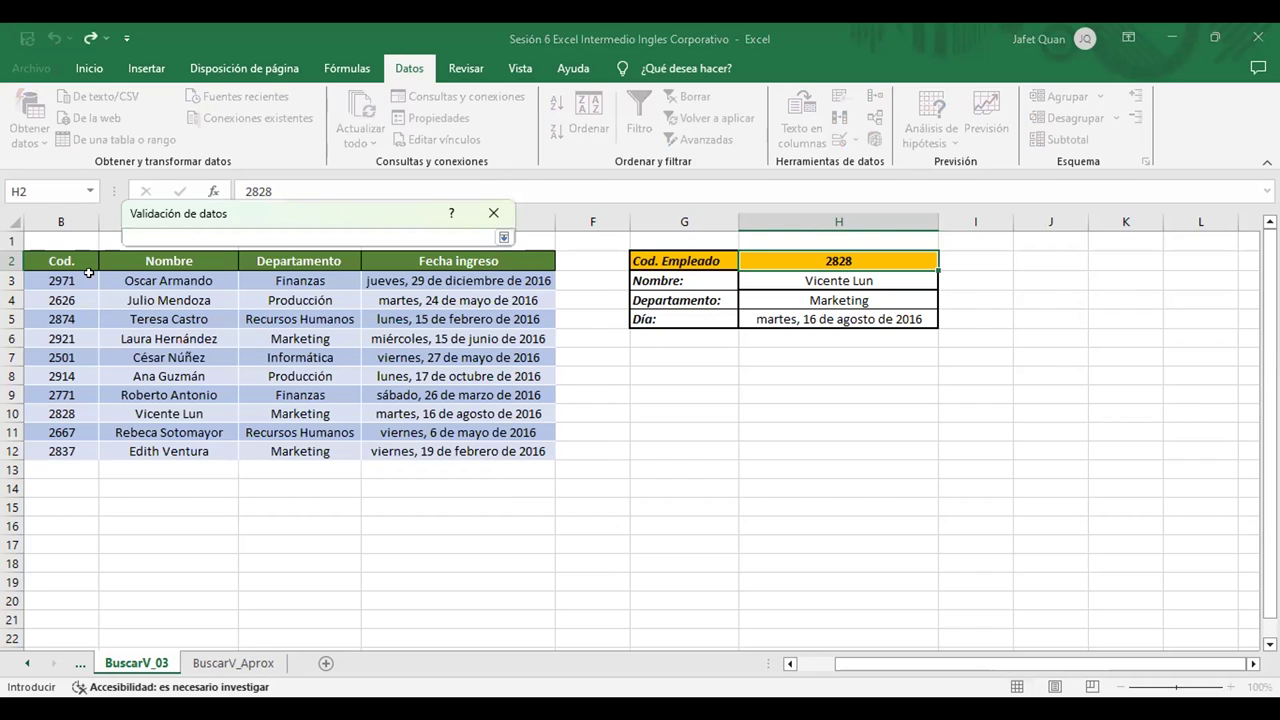
# - Use the employee codes B3:B12 as the list source and confirm H2's dropdown validation
pyautogui.click(58, 283)
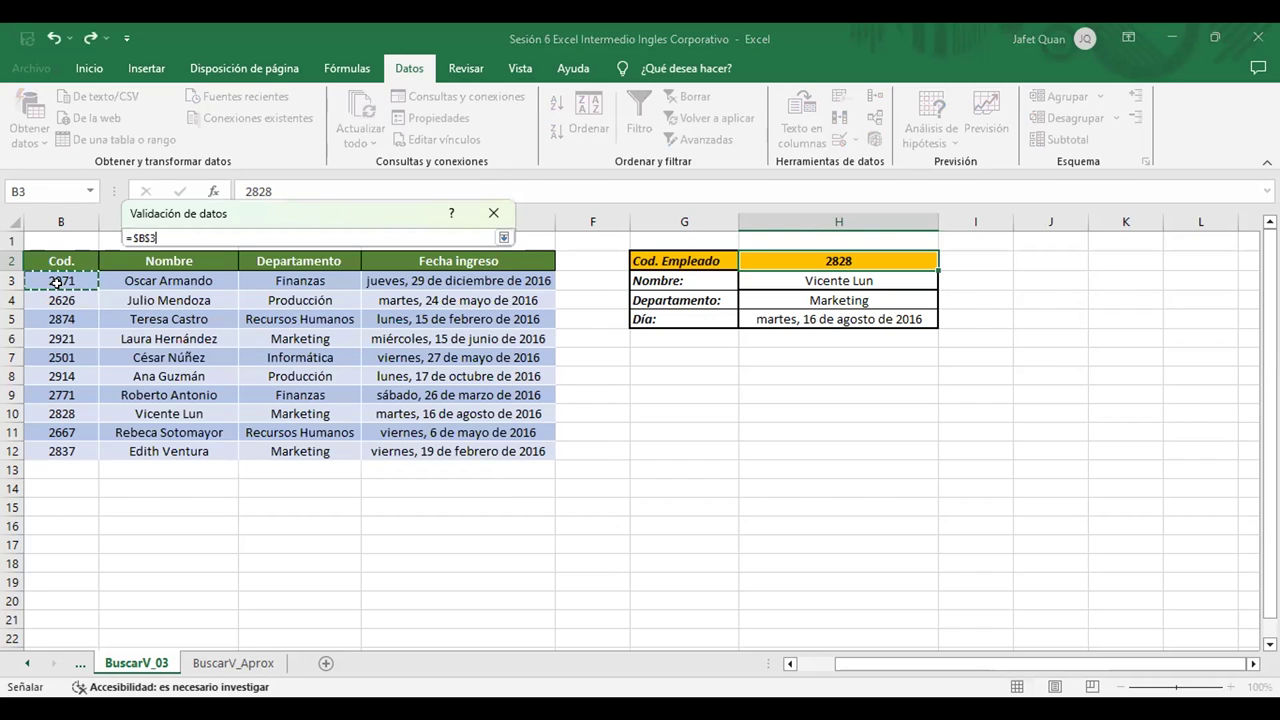
pyautogui.press('Down')
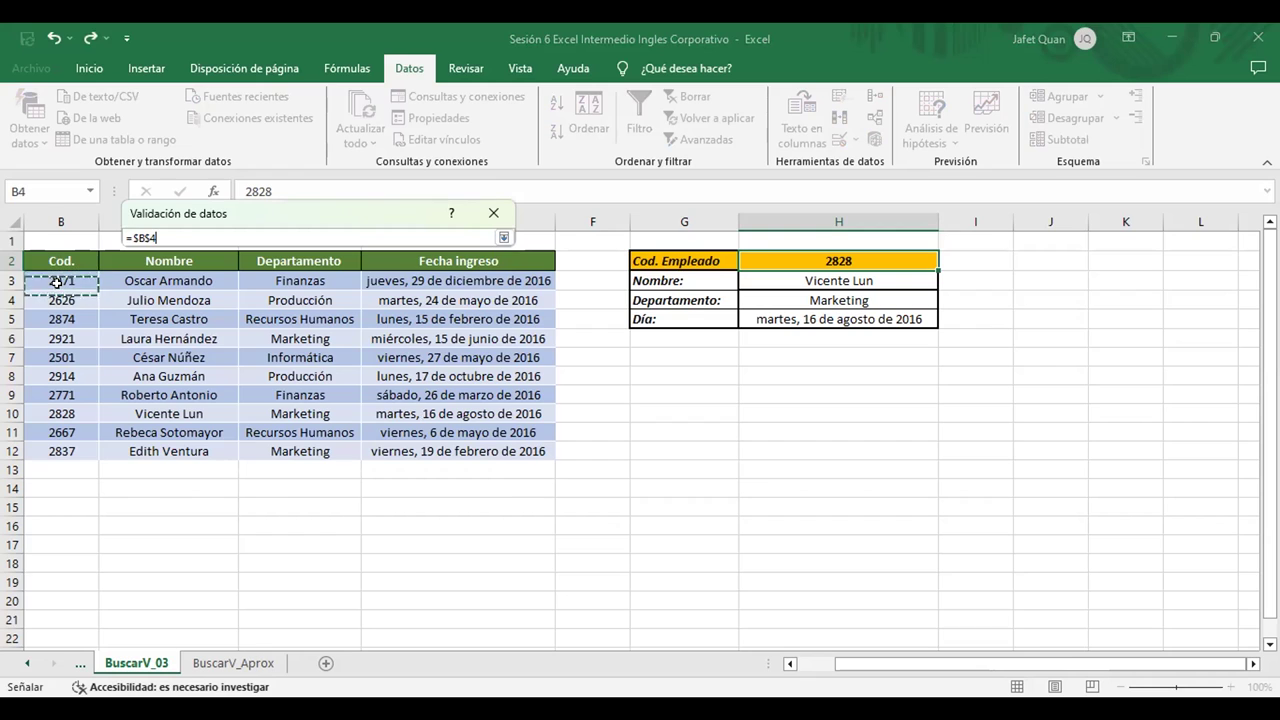
pyautogui.click(58, 283)
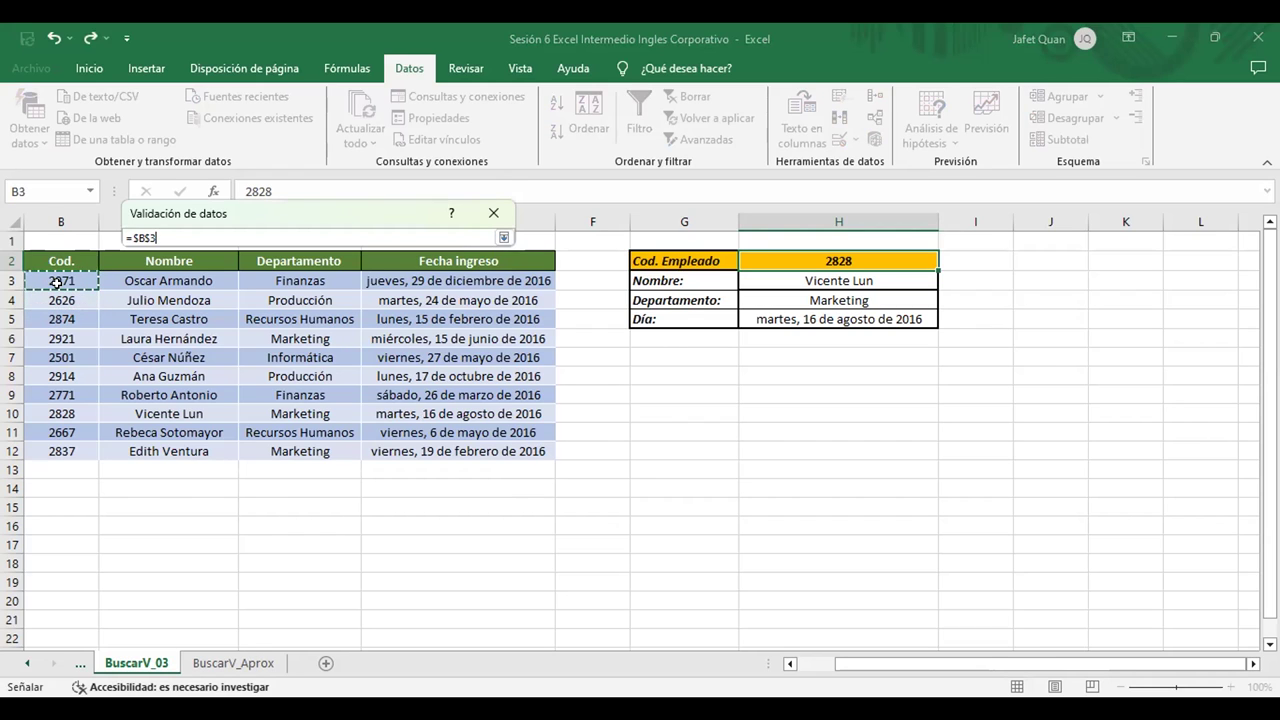
pyautogui.hotkey('shift', 'Down')
pyautogui.hotkey('shift', 'Down')
pyautogui.hotkey('shift', 'Down')
pyautogui.hotkey('shift', 'Down')
pyautogui.hotkey('shift', 'Down')
pyautogui.hotkey('shift', 'Down')
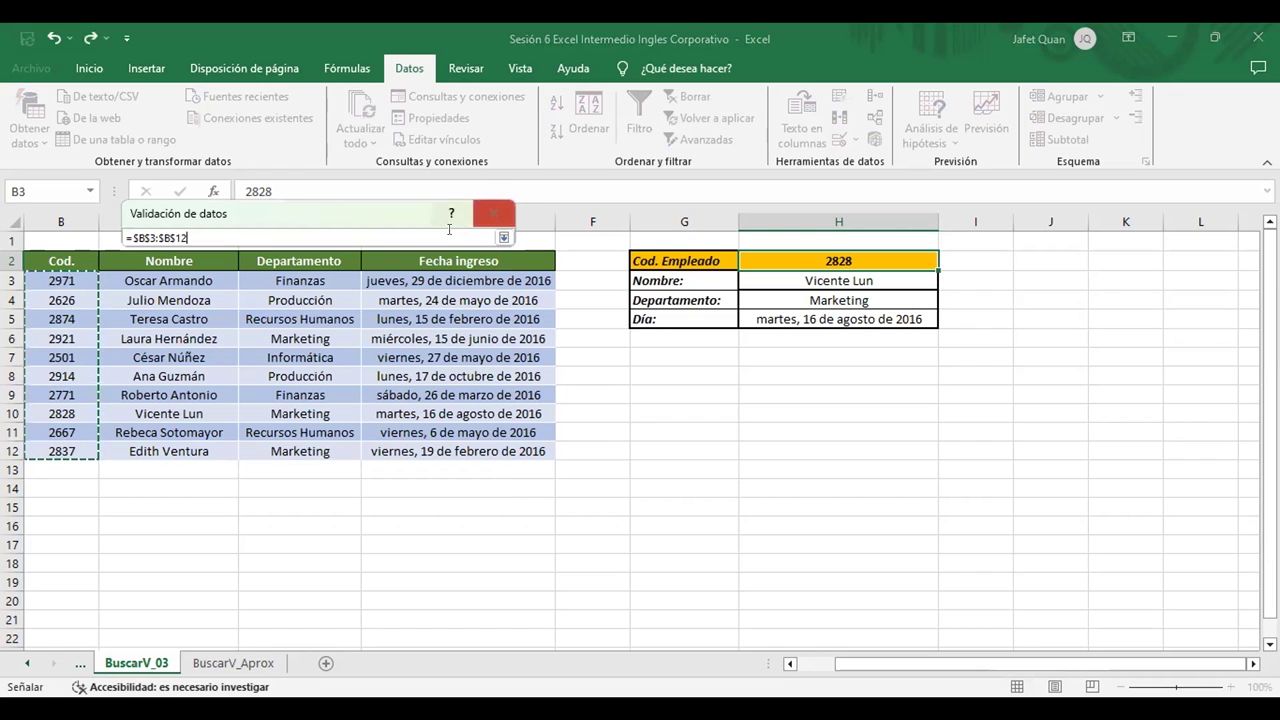
pyautogui.click(503, 239)
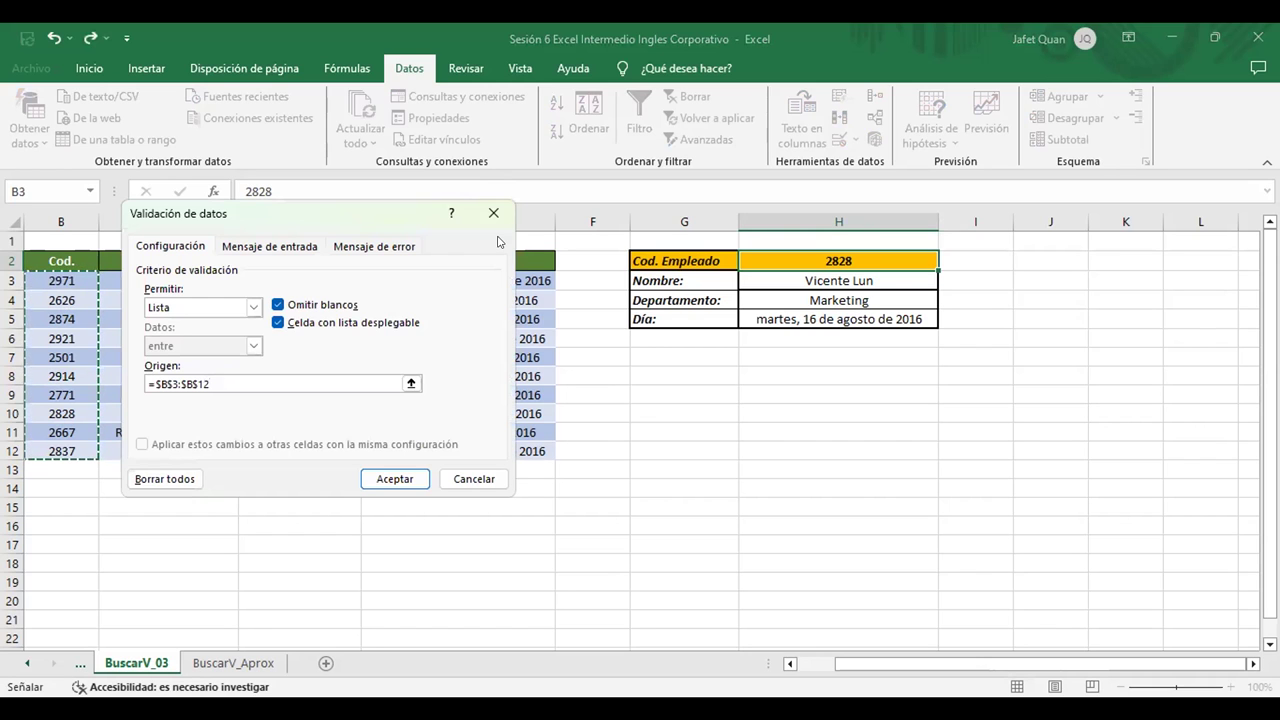
pyautogui.click(386, 481)
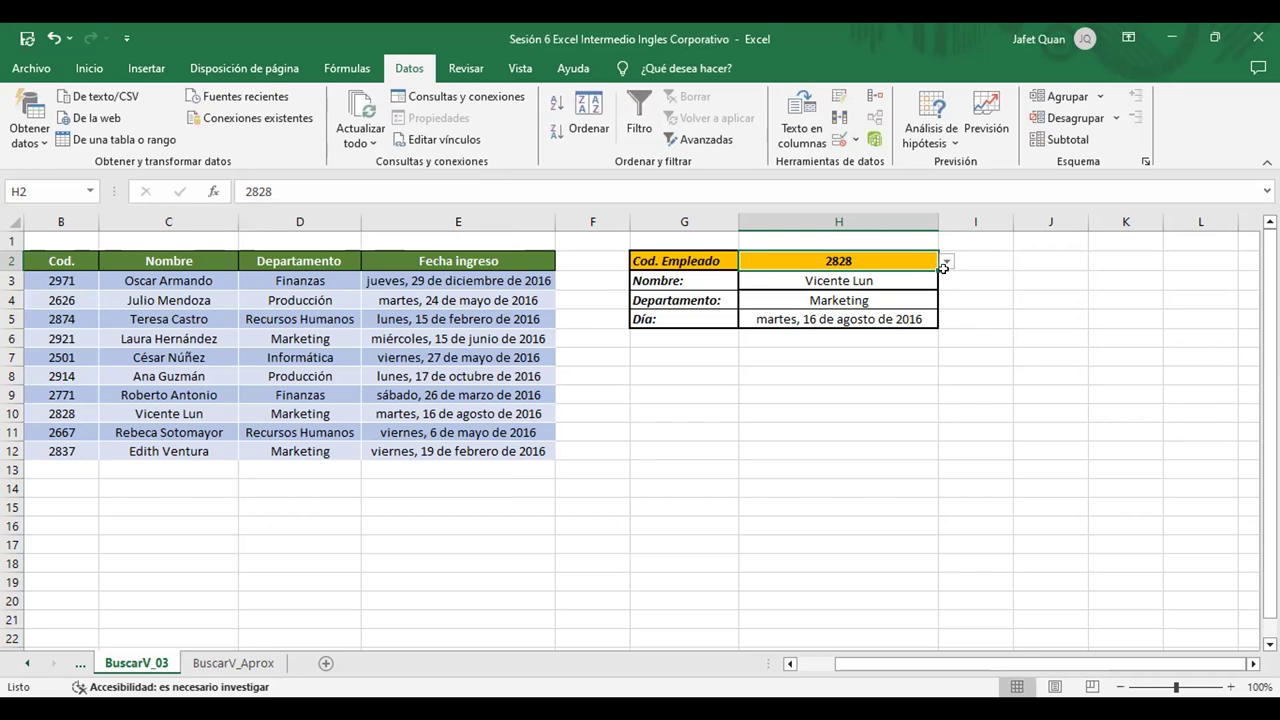
# - Try H2's new code dropdown, keeping 2828, and inspect the date lookup formula in H5
pyautogui.click(945, 262)
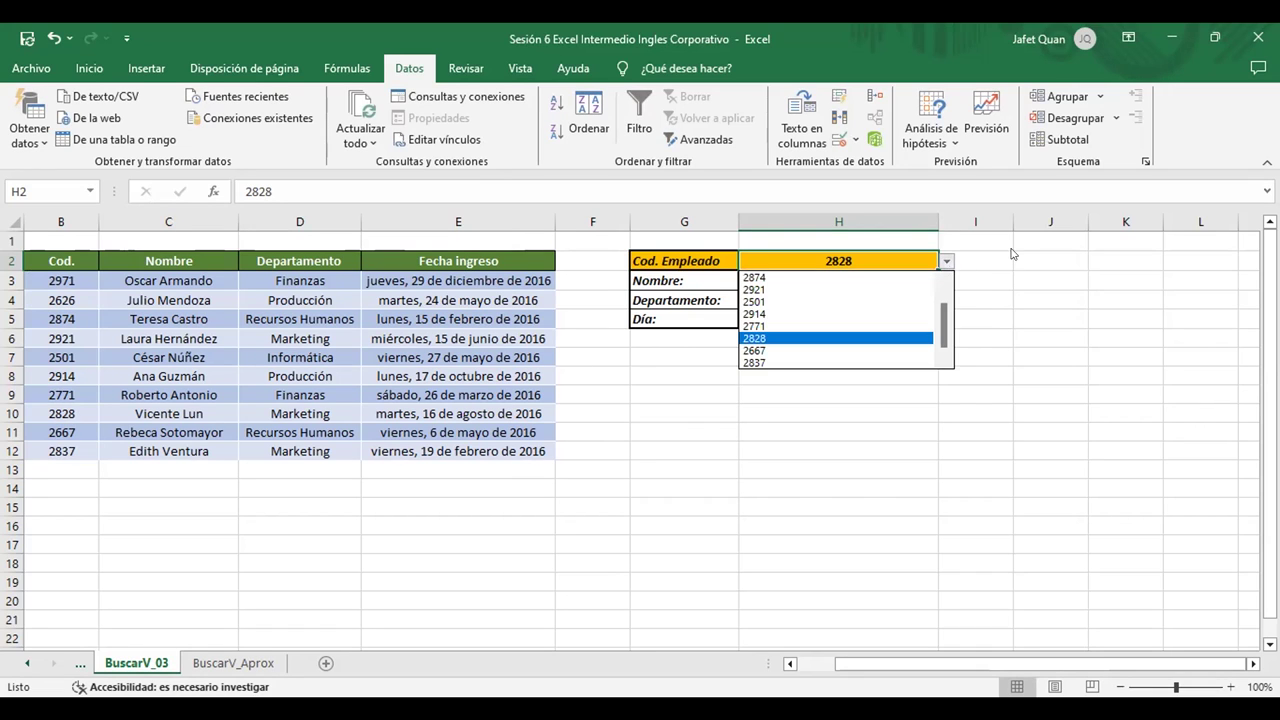
pyautogui.press('Return')
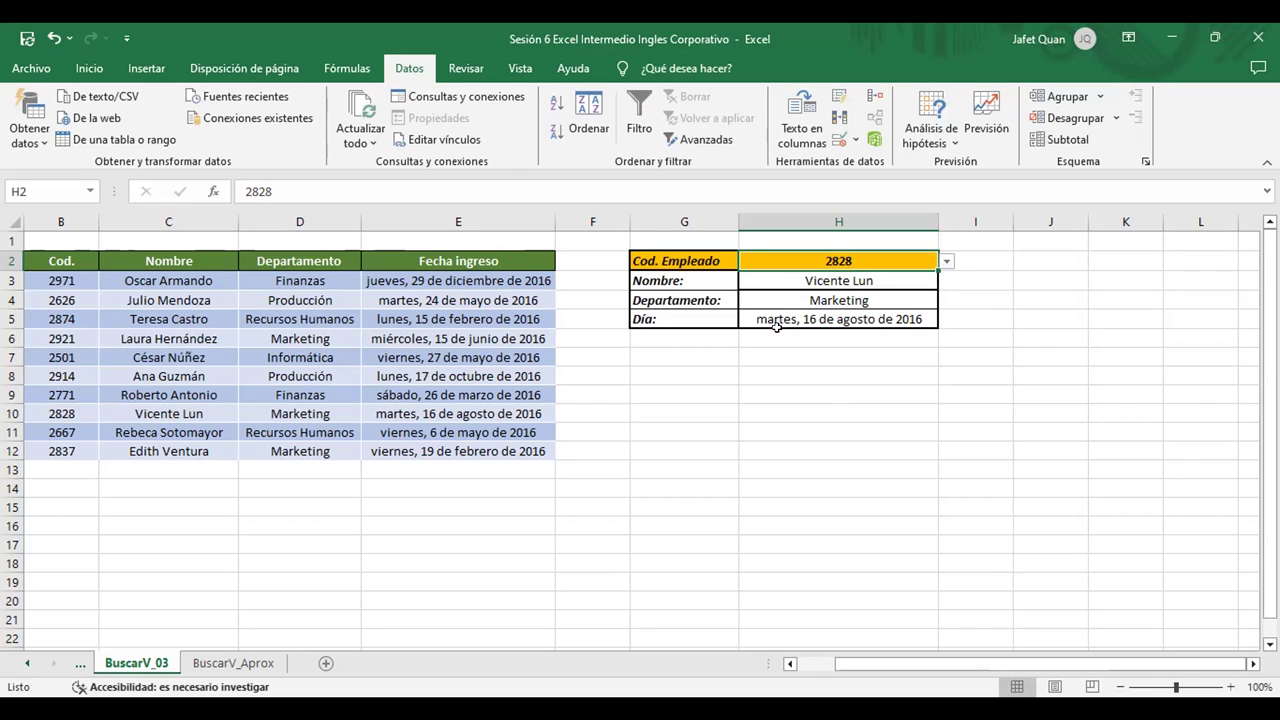
pyautogui.click(840, 321)
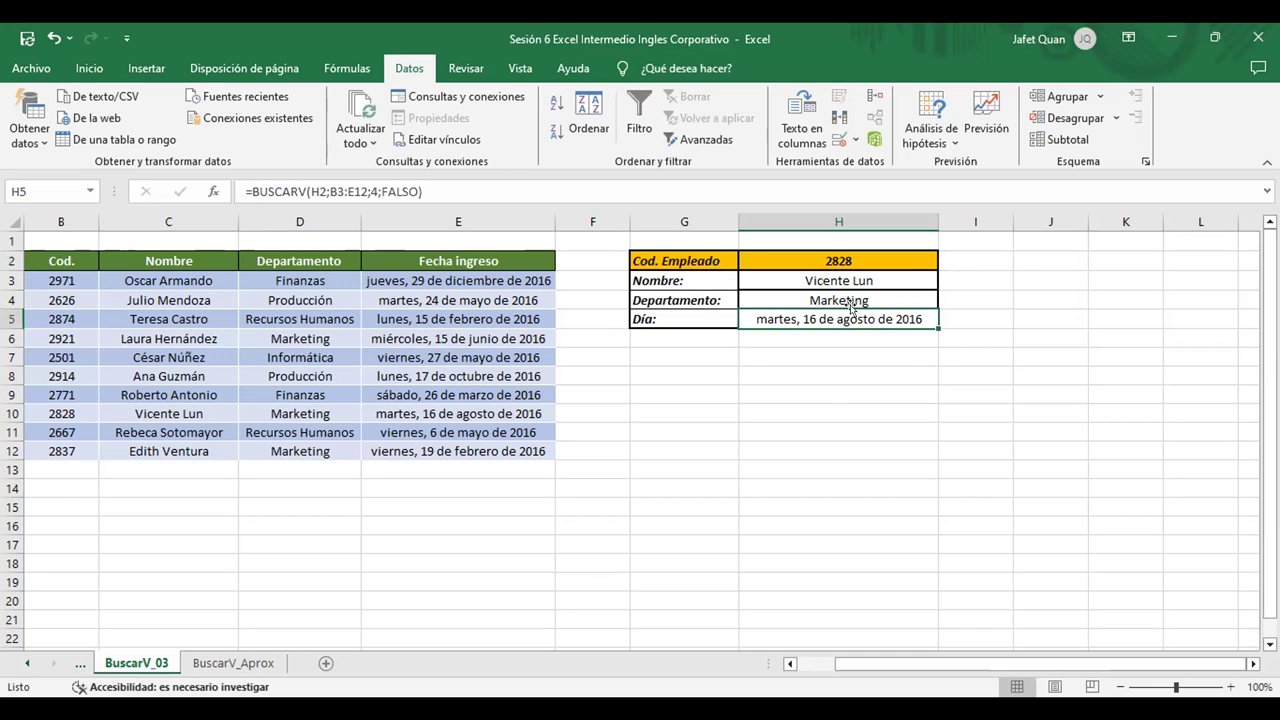
# - Pick employee code 2914 from H2's dropdown so the lookups show Producción and its date
pyautogui.click(903, 256)
pyautogui.click(947, 266)
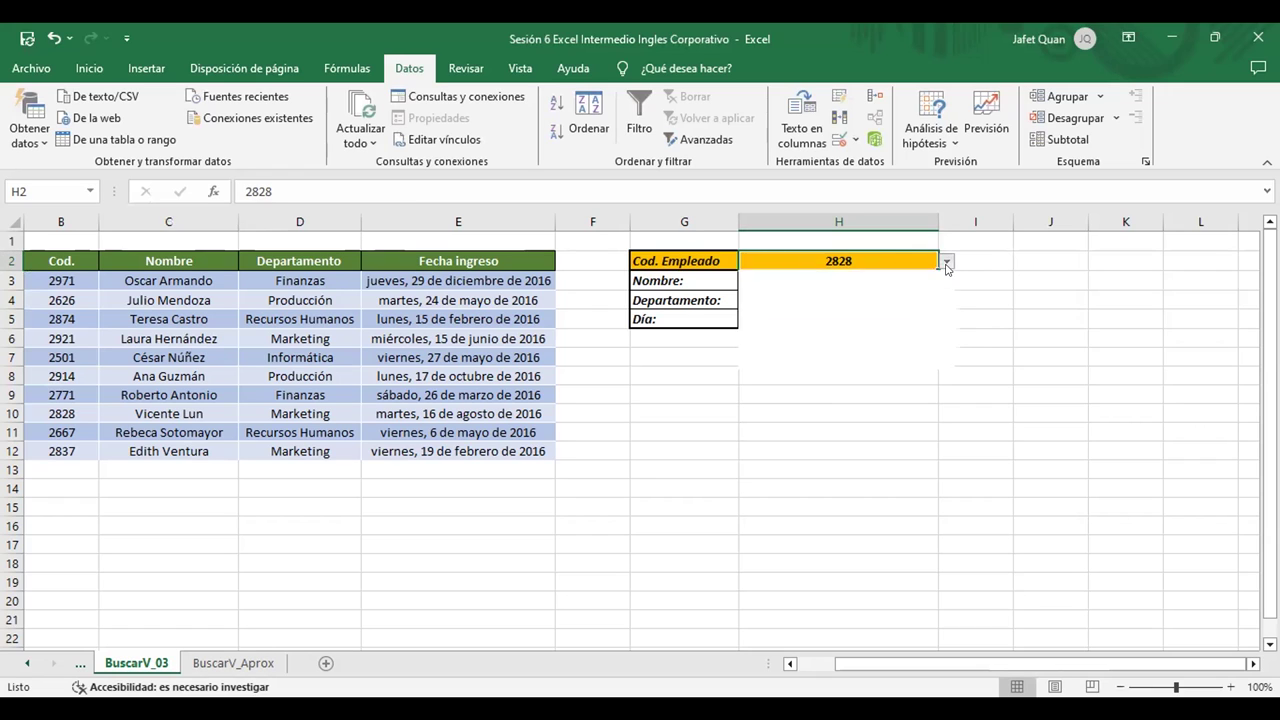
pyautogui.click(947, 266)
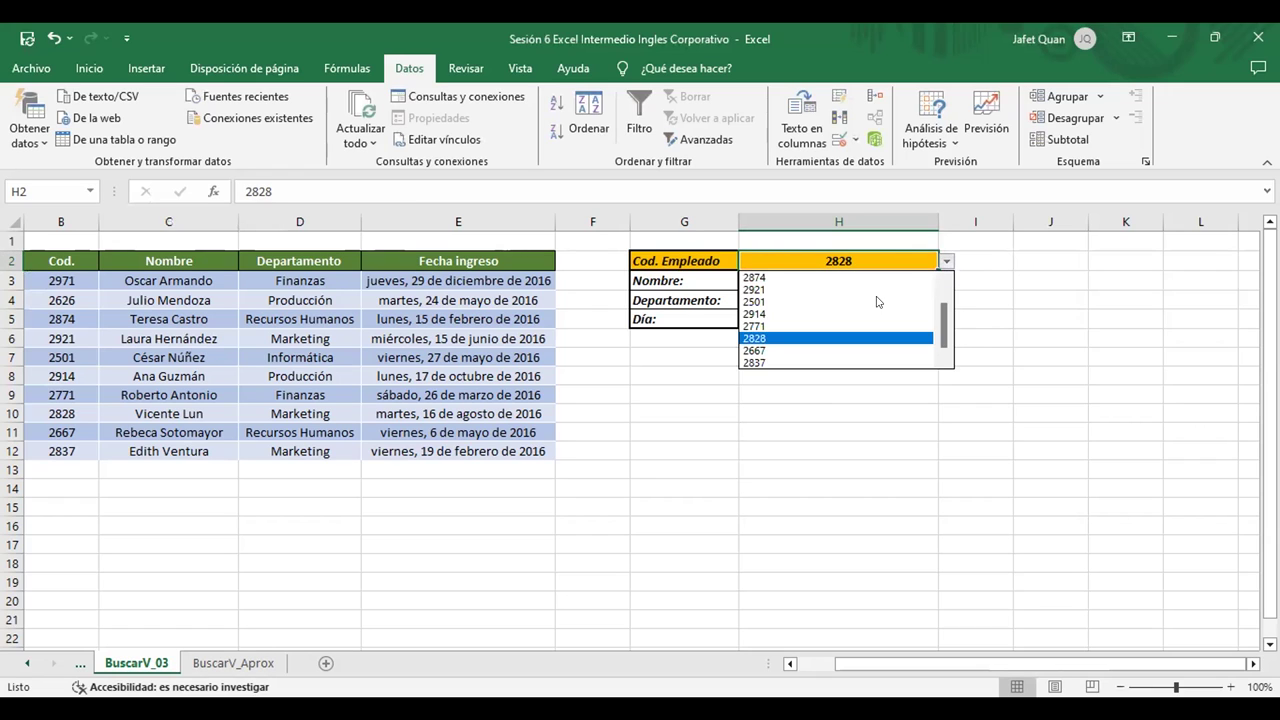
pyautogui.click(820, 316)
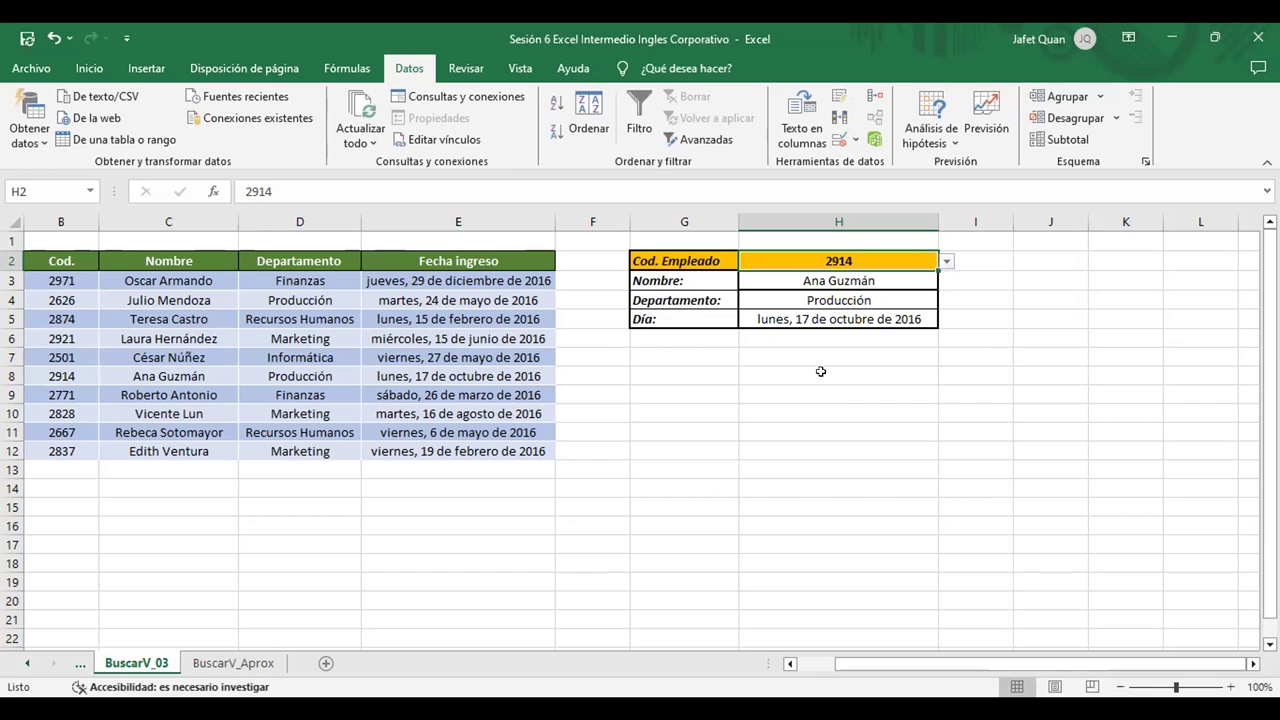